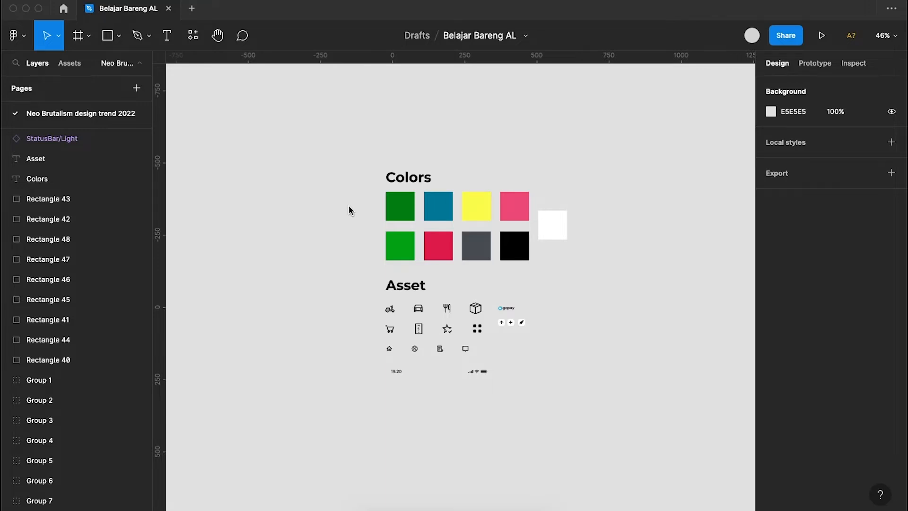
- Create an iPhone 14 Pro frame on the canvas beside the colour swatches and icon assets
scroll(349, 208, "right", 3)
scroll(349, 208, "left", 2)
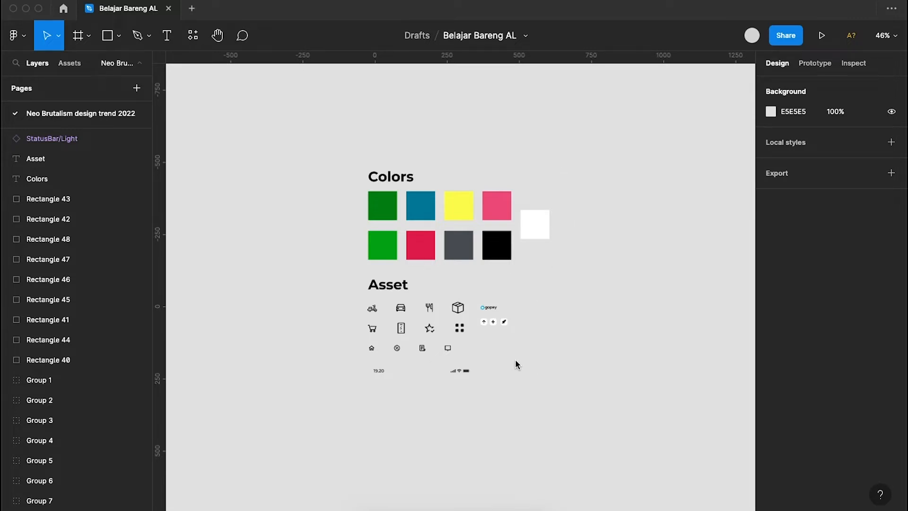
scroll(517, 358, "right", 5)
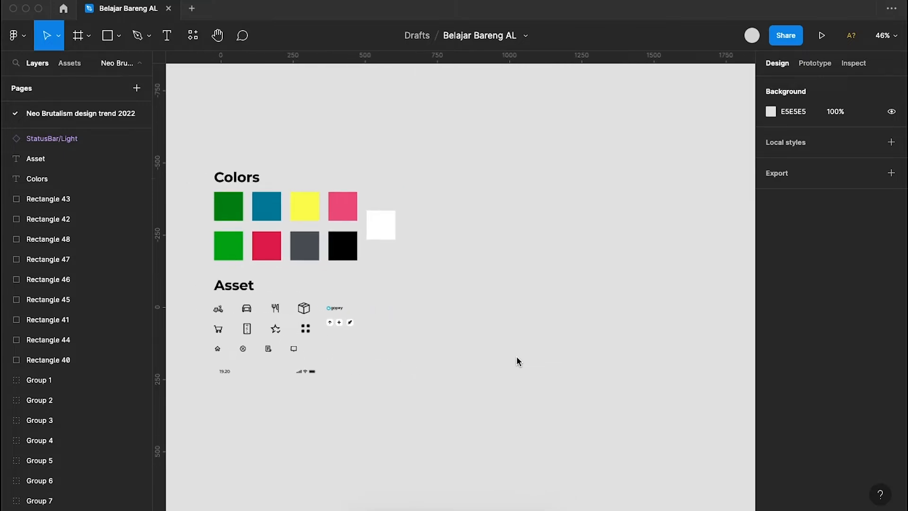
scroll(517, 361, "left", 1)
scroll(517, 361, "down", 1)
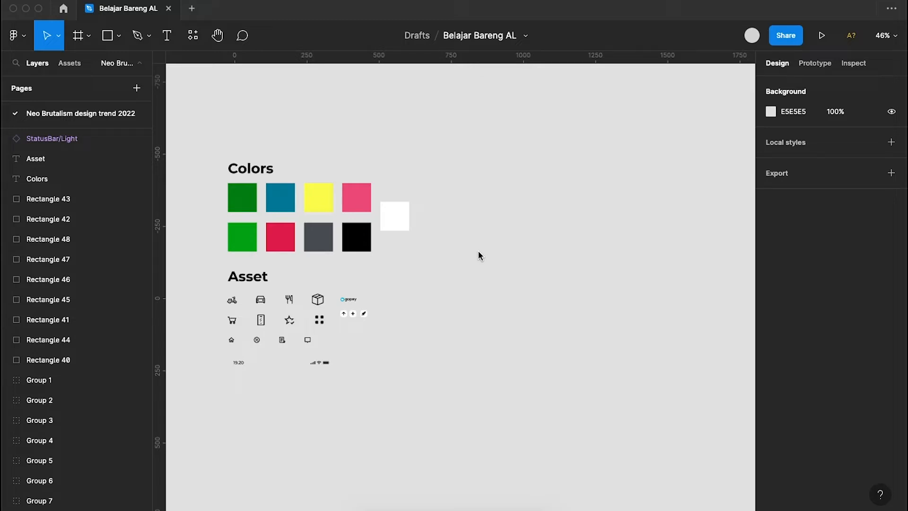
left_click(89, 37)
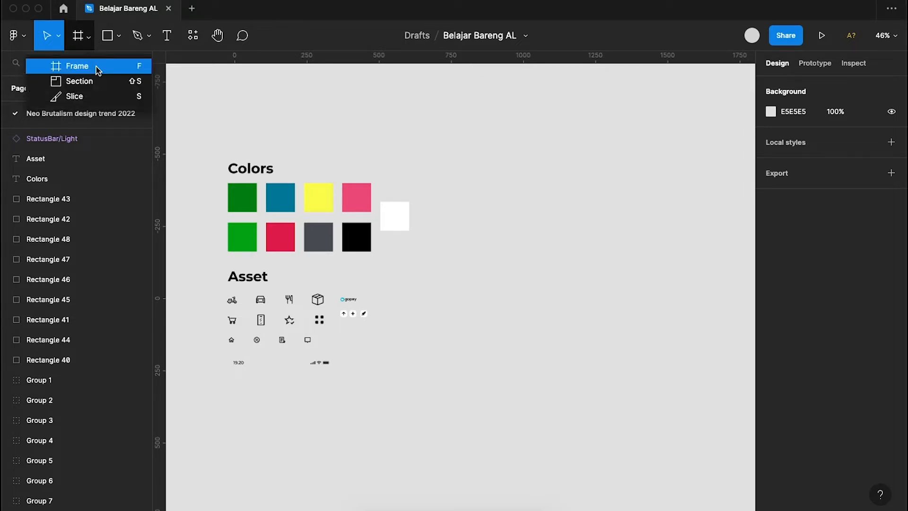
left_click(96, 66)
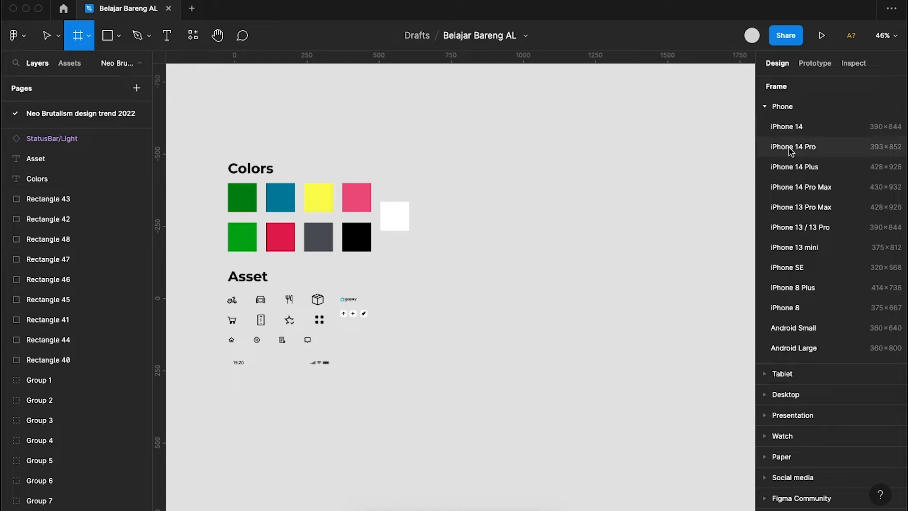
left_click(814, 150)
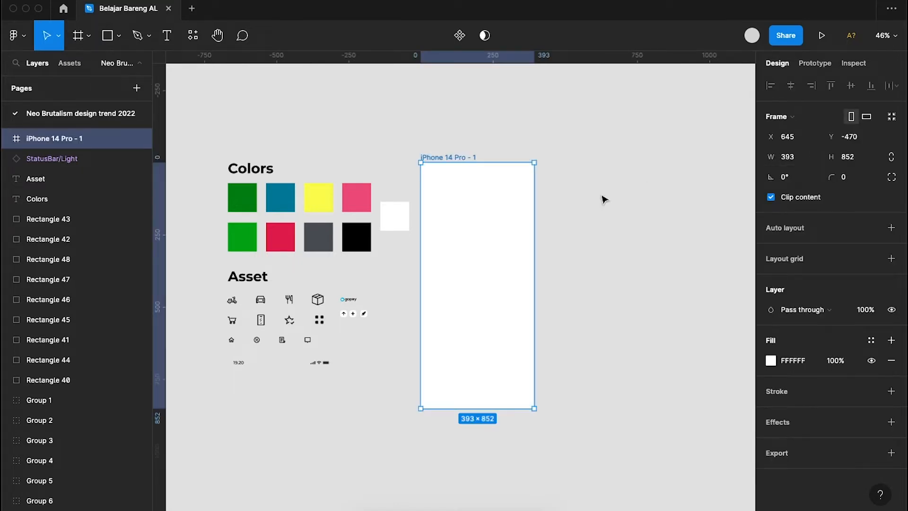
- Rename the new phone frame to "Neo Brutalism - Gojek"
scroll(582, 207, "up", 5)
scroll(583, 207, "down", 3)
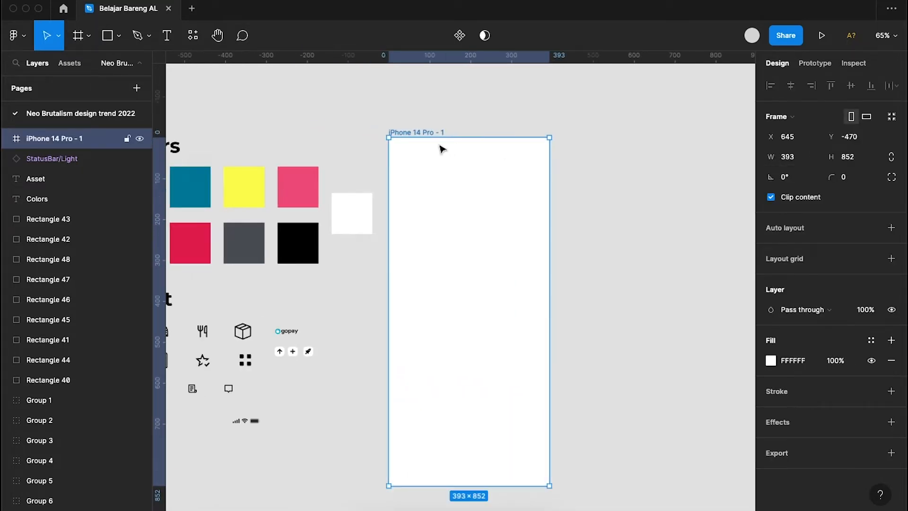
double_click(424, 132)
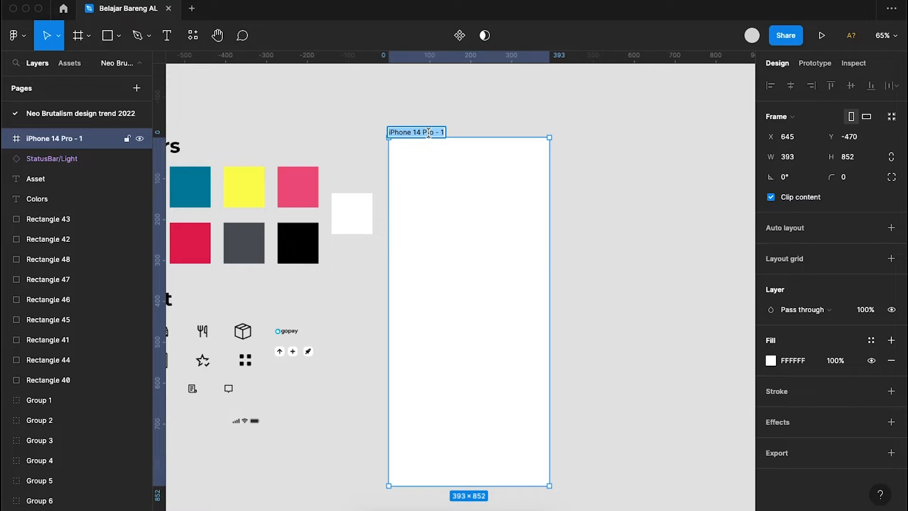
key("Return")
type("Neo Brutalis")
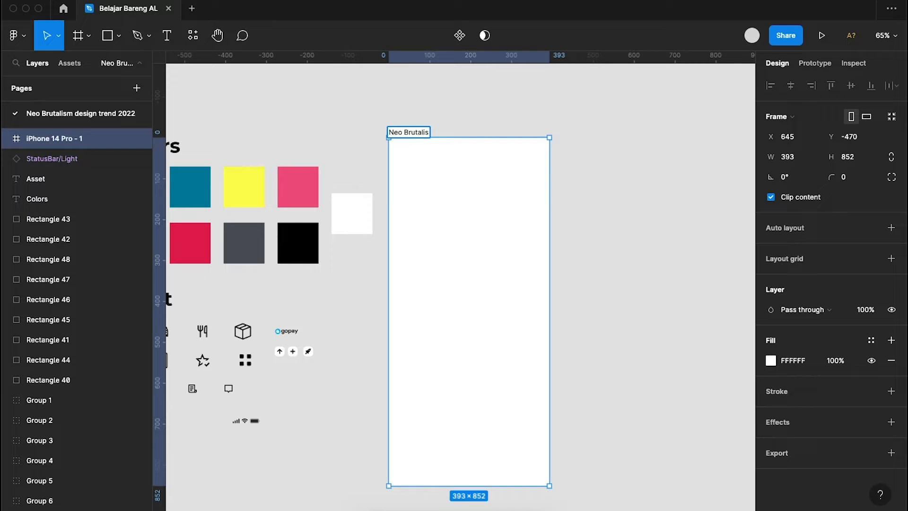
type("m - Gojek")
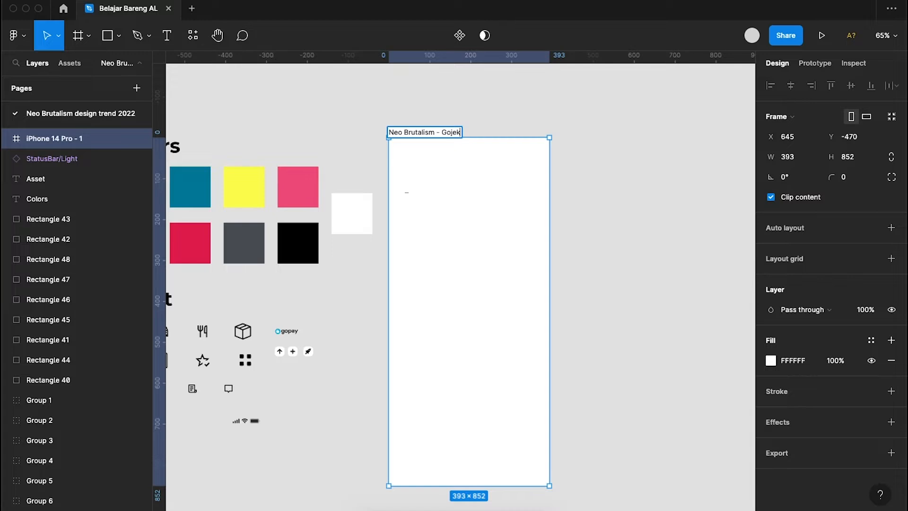
left_click(621, 149)
- Fill the Neo Brutalism - Gojek frame with the dark green 00880F sampled from the first colour swatch
scroll(622, 150, "up", 5)
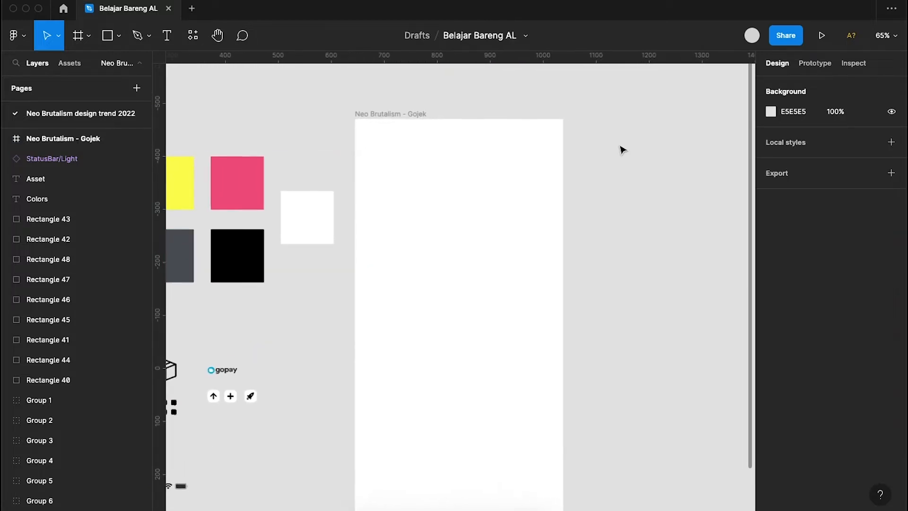
scroll(622, 150, "left", 2)
left_click(459, 121)
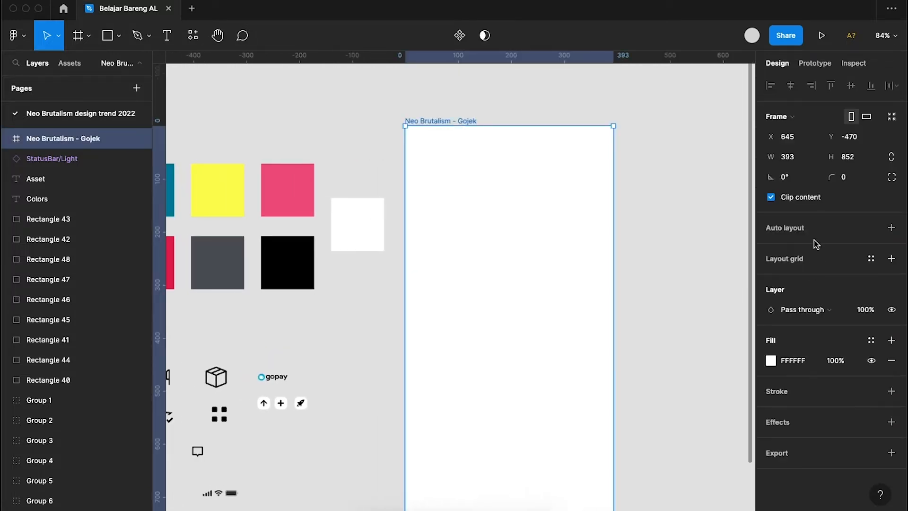
left_click(776, 360)
left_click(622, 382)
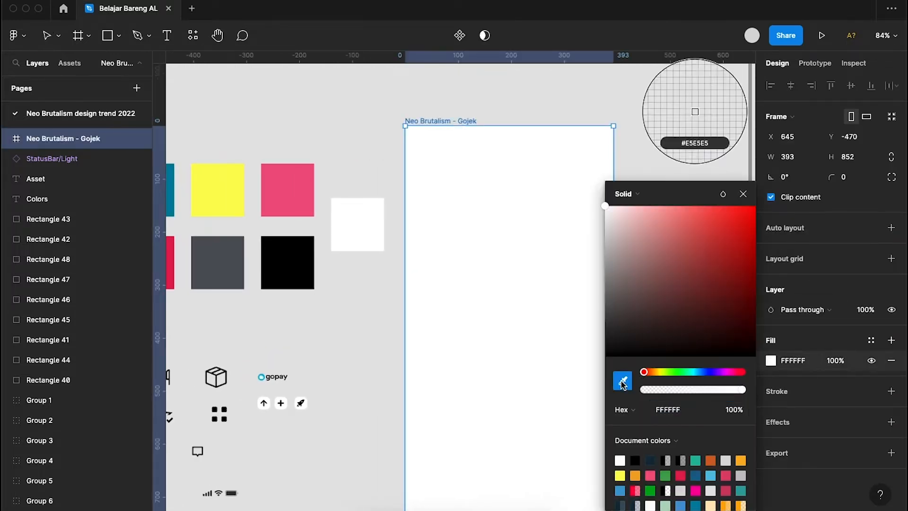
scroll(483, 361, "left", 5)
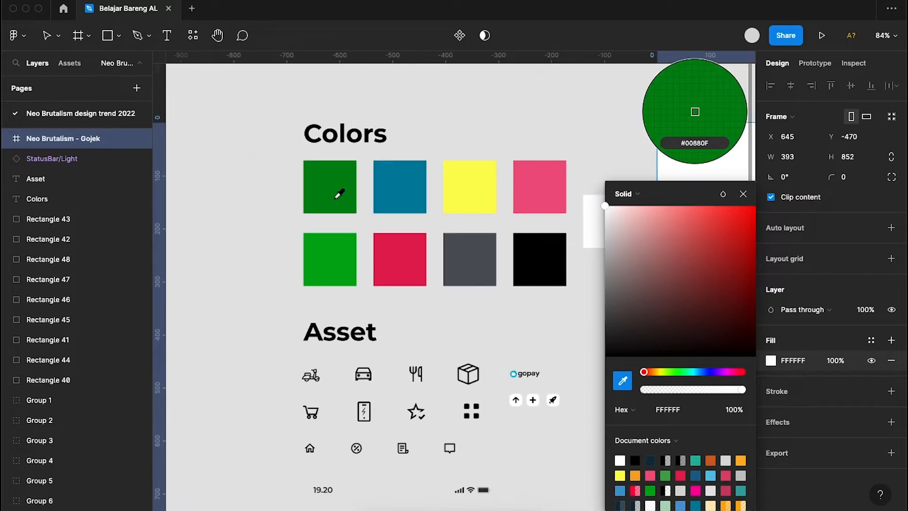
left_click(338, 194)
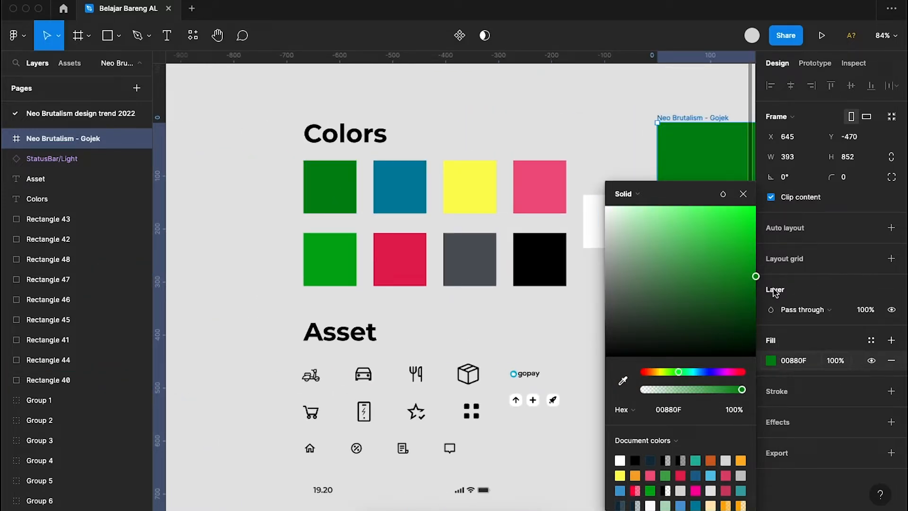
left_click(743, 194)
- Place a copy of the StatusBar/Light component in the green frame and align it to the frame's top edge
scroll(663, 218, "right", 4)
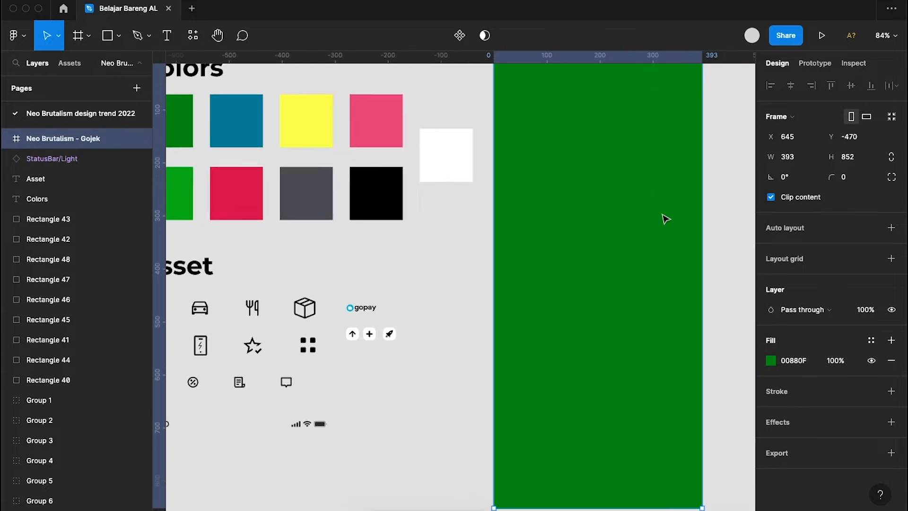
scroll(663, 217, "down", 3)
left_click(412, 365)
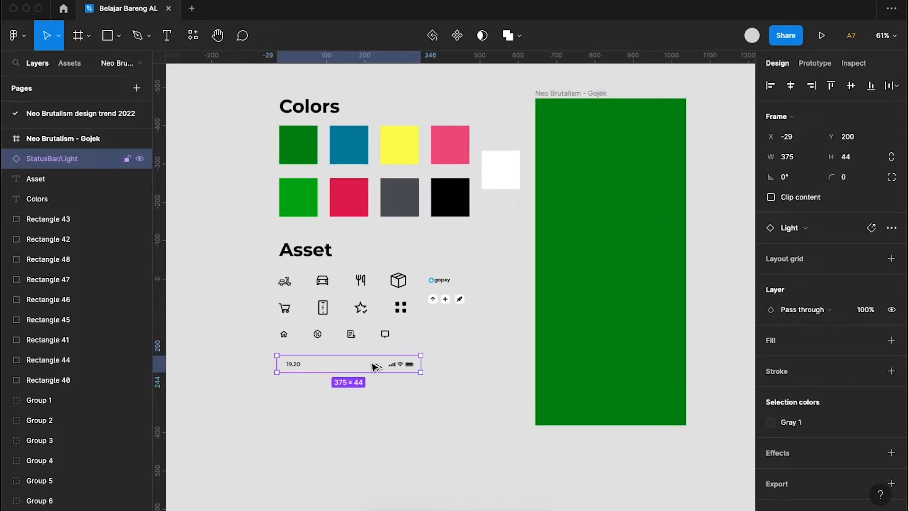
left_click_drag(377, 367, 639, 119)
scroll(638, 120, "up", 3)
scroll(634, 115, "up", 5)
scroll(634, 116, "right", 2)
left_click_drag(564, 189, 565, 180)
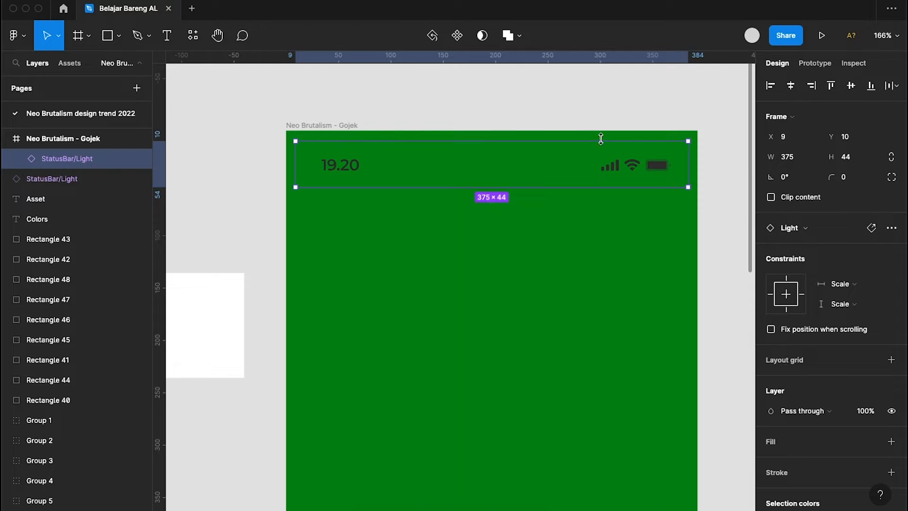
left_click(831, 87)
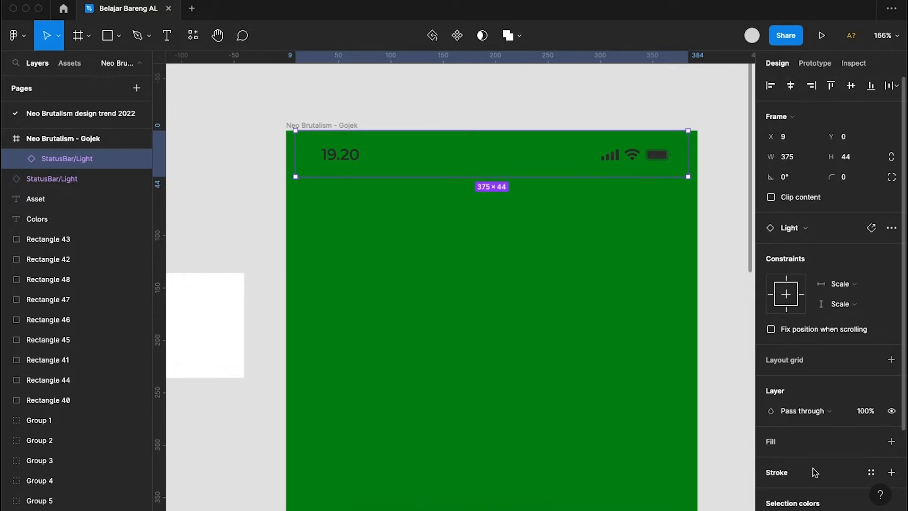
- Detach the Gray 1 colour style from the frame's status bar and set its colour to white (FFFFFF)
scroll(813, 470, "down", 3)
left_click(778, 415)
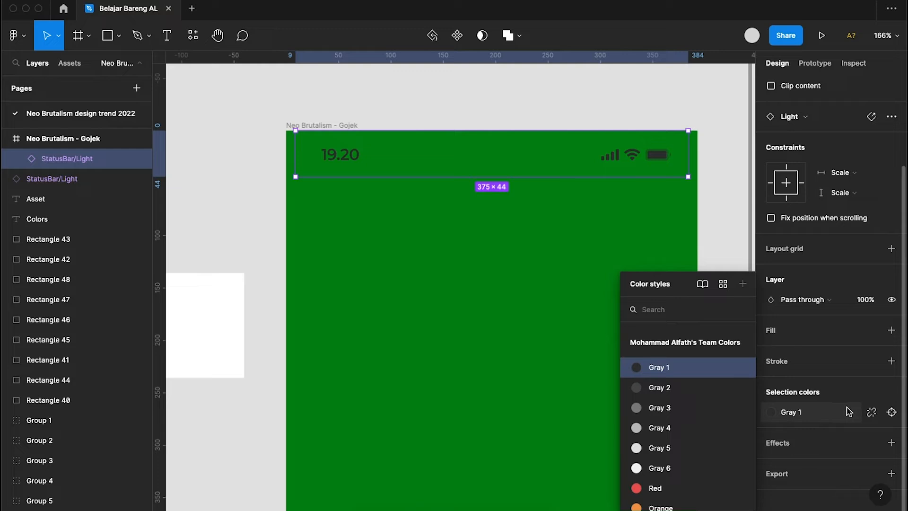
left_click(872, 412)
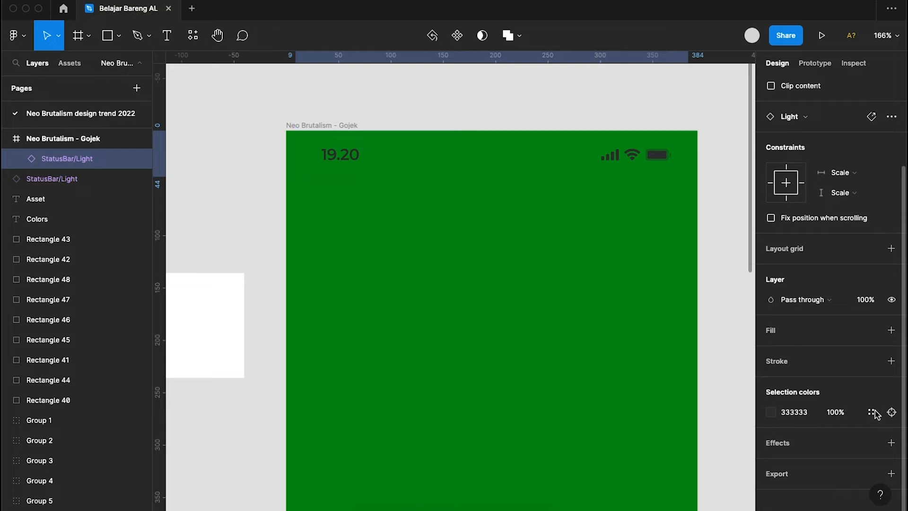
left_click(791, 413)
type("fff")
key("Return")
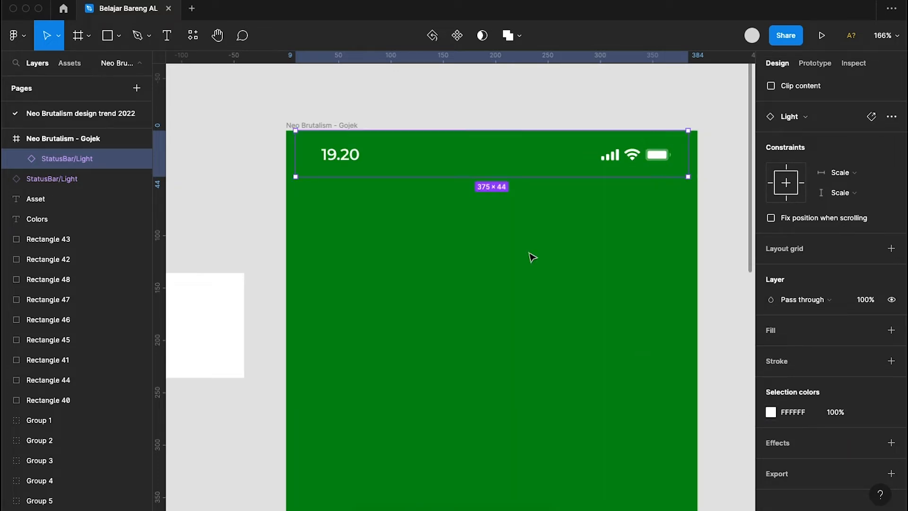
left_click(516, 243)
- Add a layout grid to the Neo Brutalism - Gojek frame and change its type to Columns with five columns
scroll(473, 194, "down", 2)
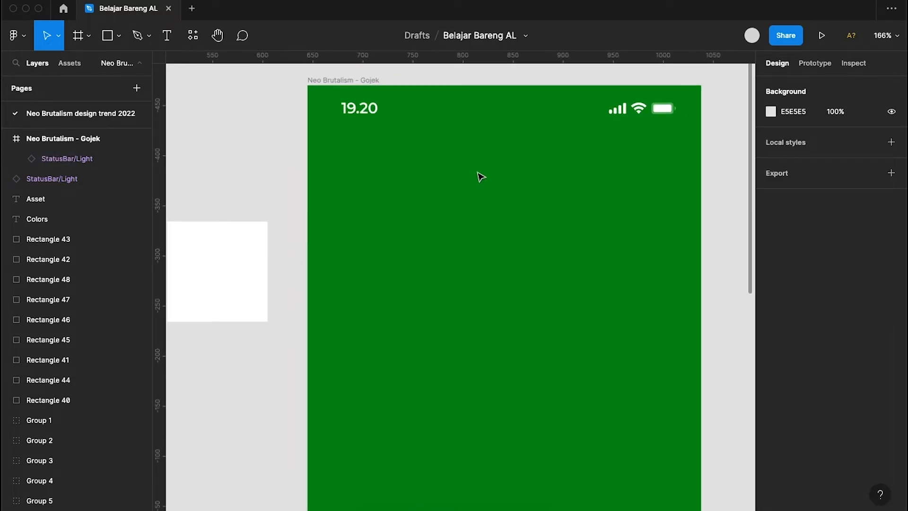
left_click(374, 82)
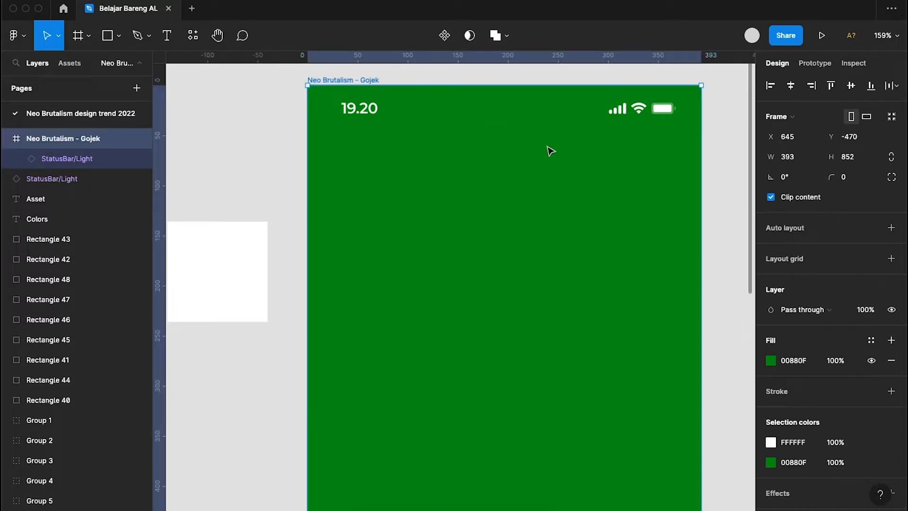
scroll(549, 146, "up", 2)
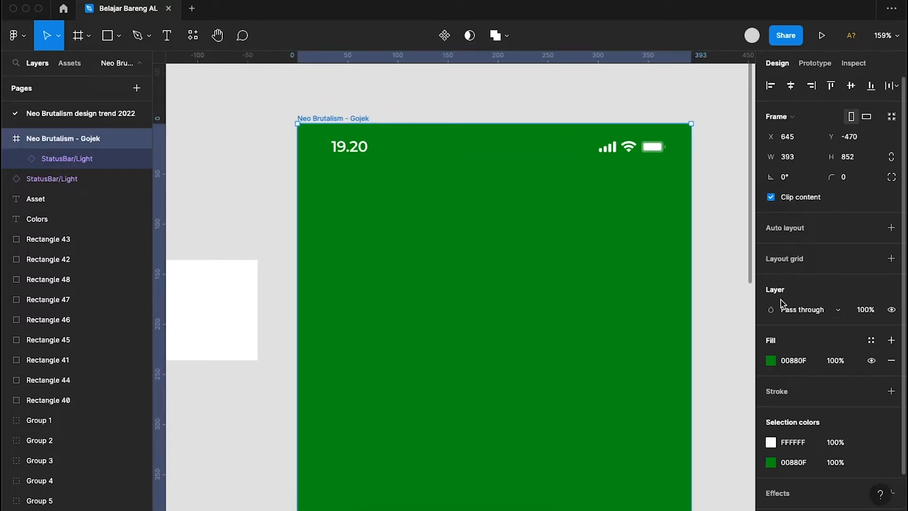
scroll(718, 287, "right", 1)
scroll(718, 288, "up", 1)
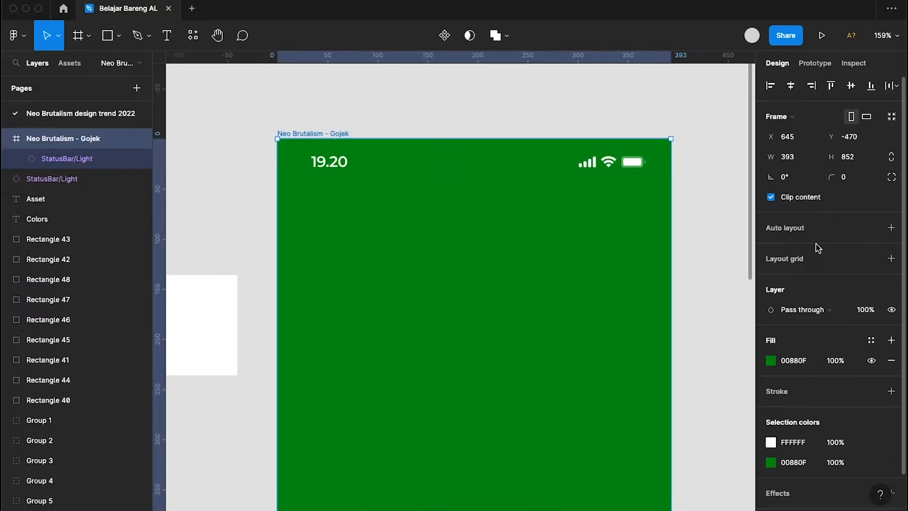
left_click(891, 259)
left_click(771, 279)
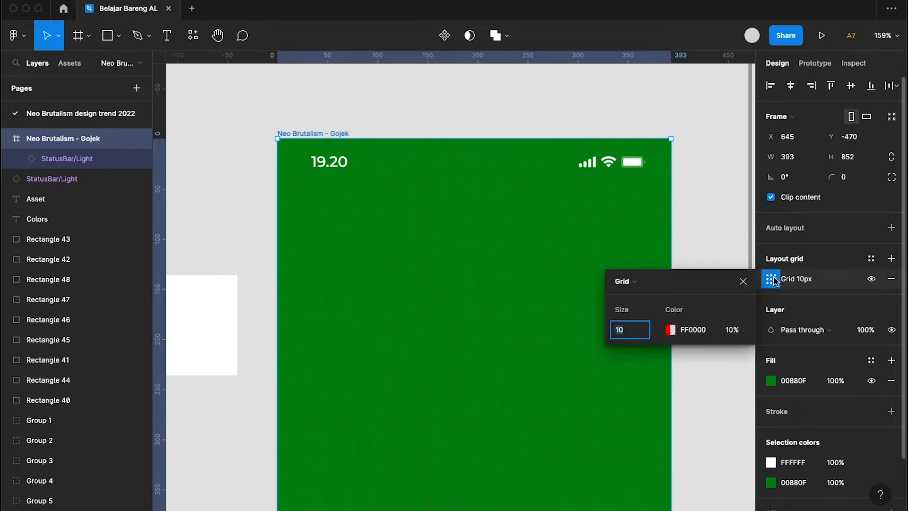
left_click(638, 283)
left_click(659, 296)
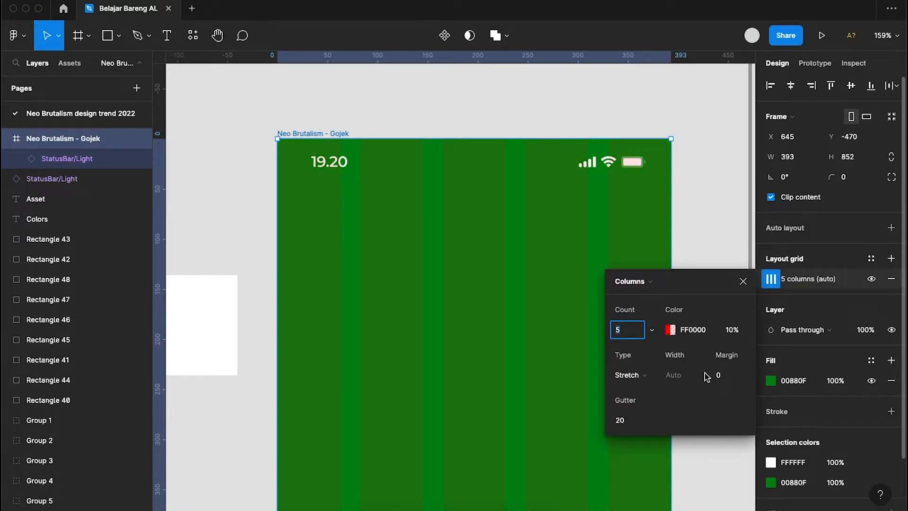
- Set the column grid's margin to 18 and hide the layout grid
left_click(725, 383)
type("18")
key("Return")
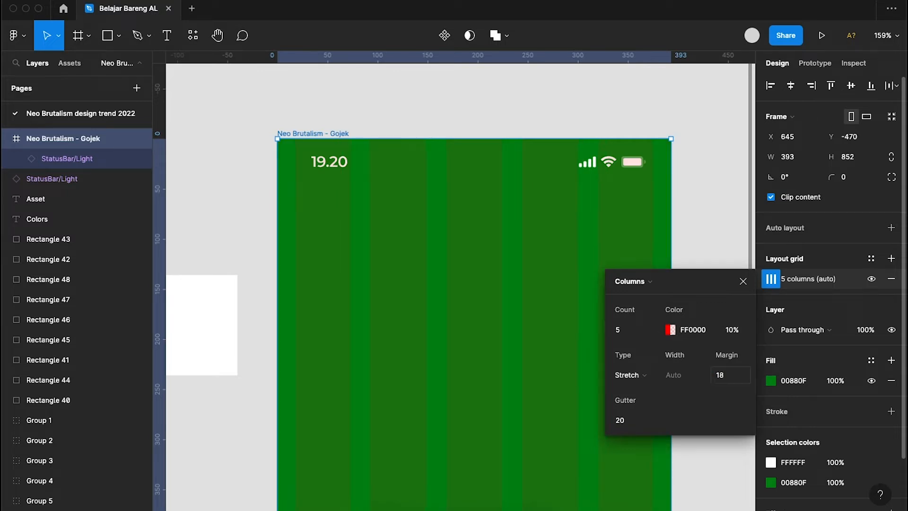
left_click(743, 282)
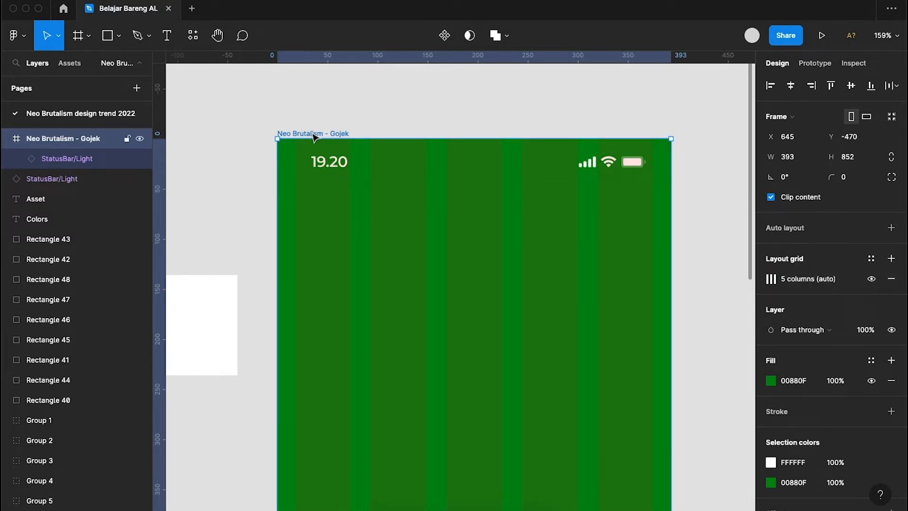
left_click(871, 279)
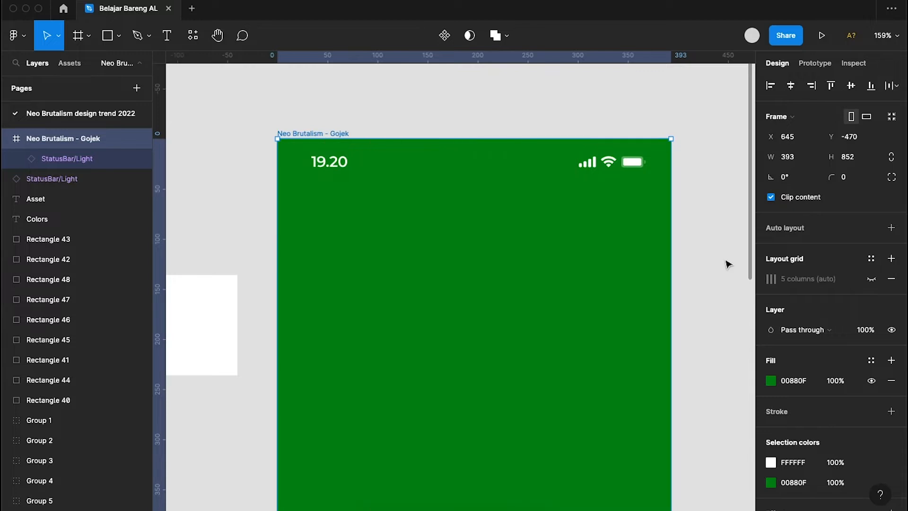
left_click(729, 264)
- Draw a rectangle about 313 × 51 directly below the status bar in the green frame, at about X 25, Y 44
scroll(726, 262, "down", 5)
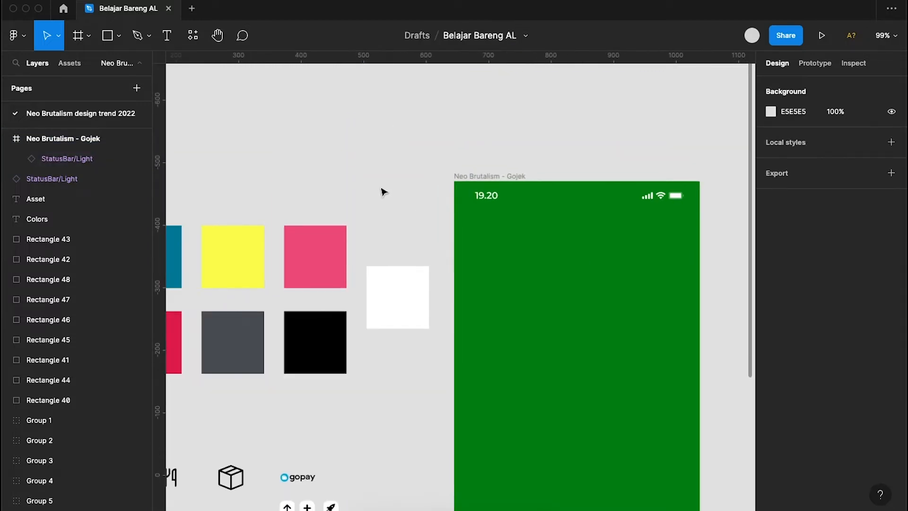
left_click(108, 36)
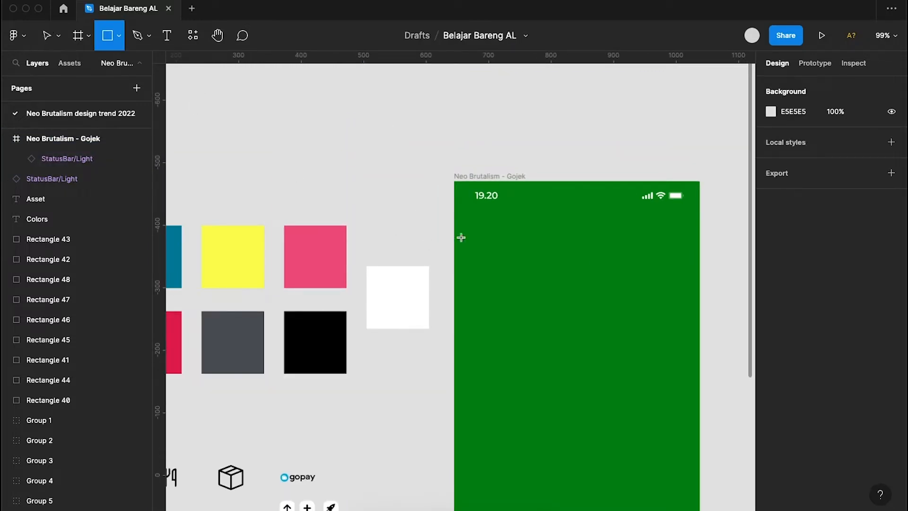
left_click(521, 238)
left_click_drag(520, 244, 516, 247)
left_click_drag(647, 251, 665, 253)
left_click_drag(582, 270, 583, 241)
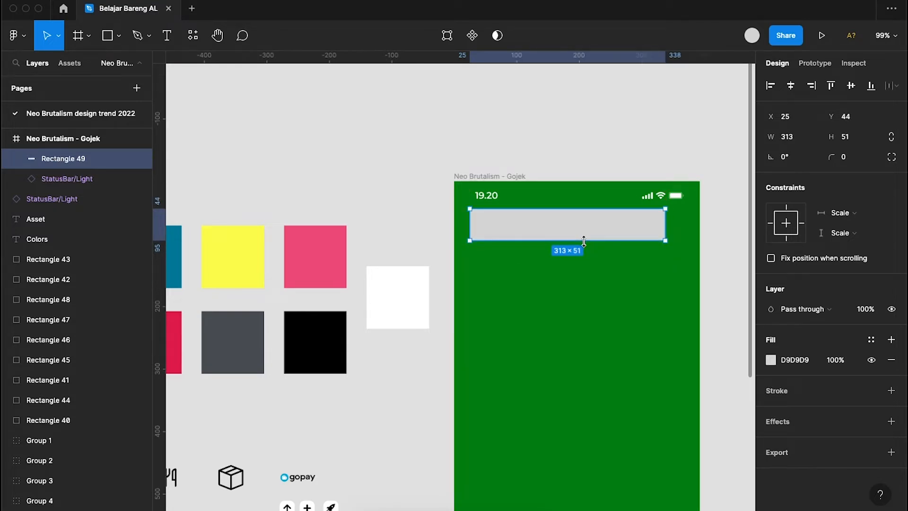
- Set the height of the rectangle below the status bar to 50
left_click(854, 141)
type("50")
key("Return")
scroll(675, 213, "right", 3)
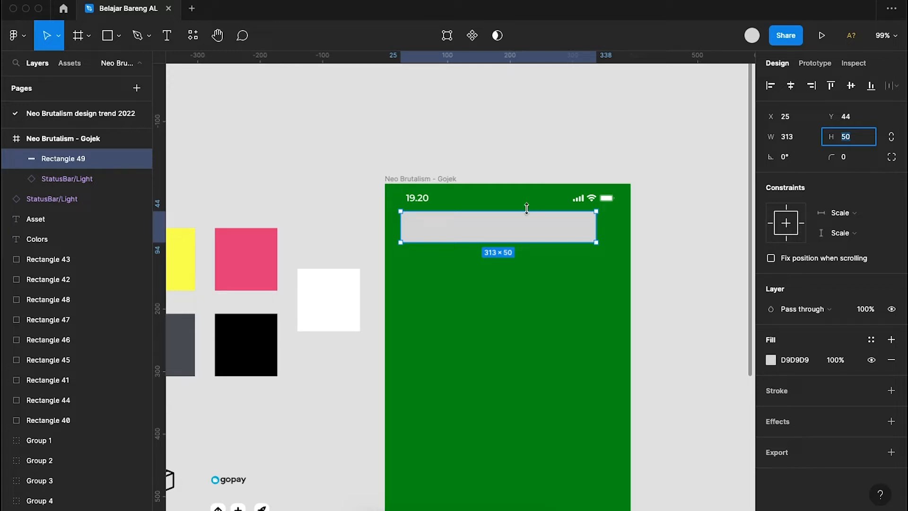
- Set the corner radius of the rectangle below the status bar to 40
left_click(856, 158)
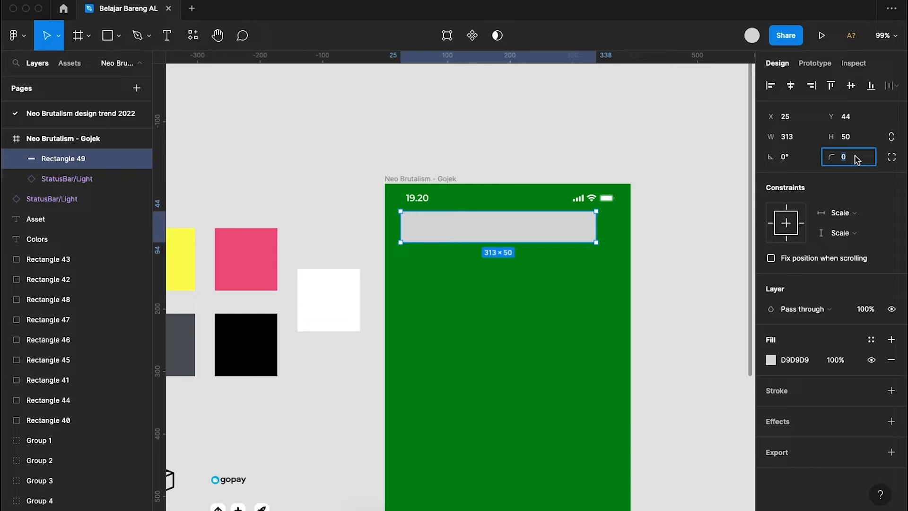
type("30")
key("Return")
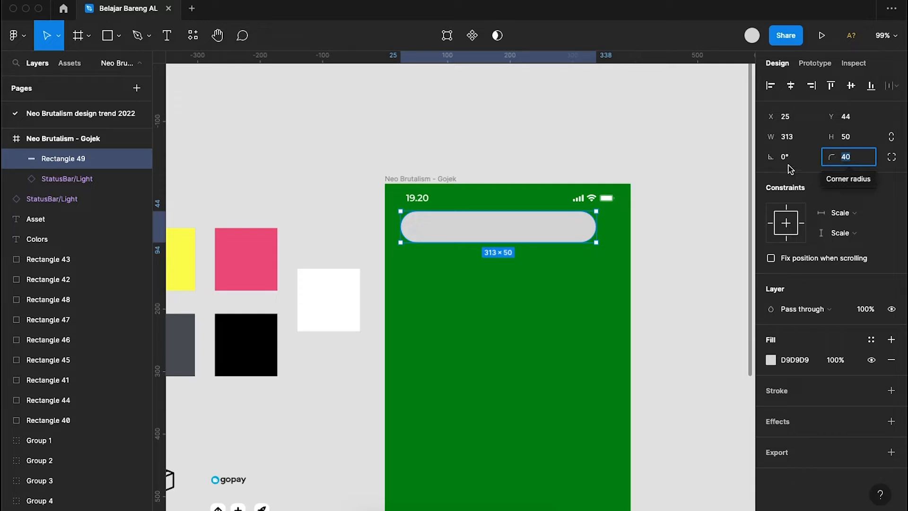
left_click(677, 250)
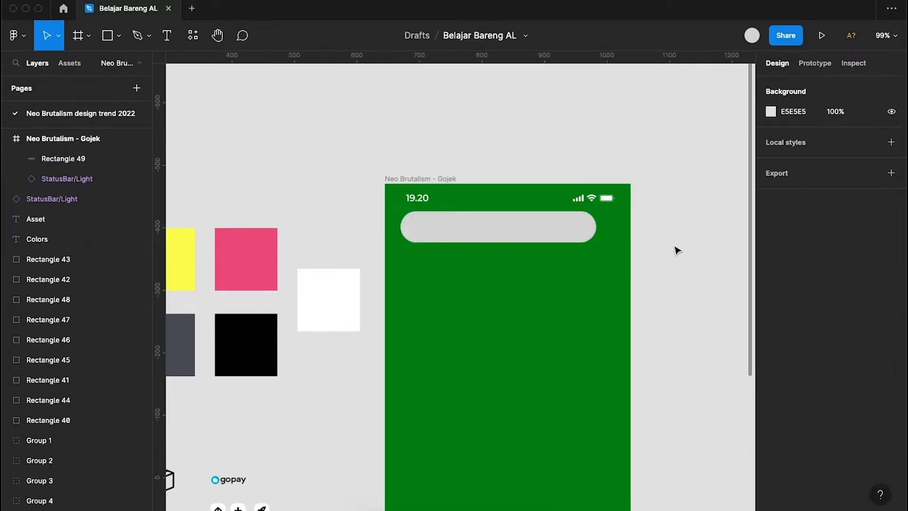
- Move the rounded bar down to Y 60 and shorten it from its right end to a width of 293
scroll(675, 249, "up", 3)
scroll(596, 251, "left", 2)
left_click(520, 259)
left_click_drag(523, 260, 521, 276)
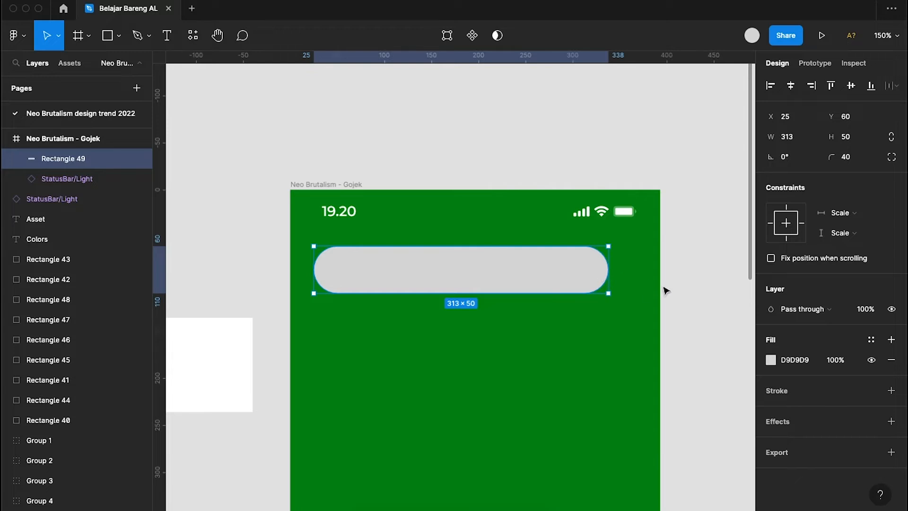
left_click(629, 284)
left_click(597, 280)
left_click_drag(607, 273, 590, 273)
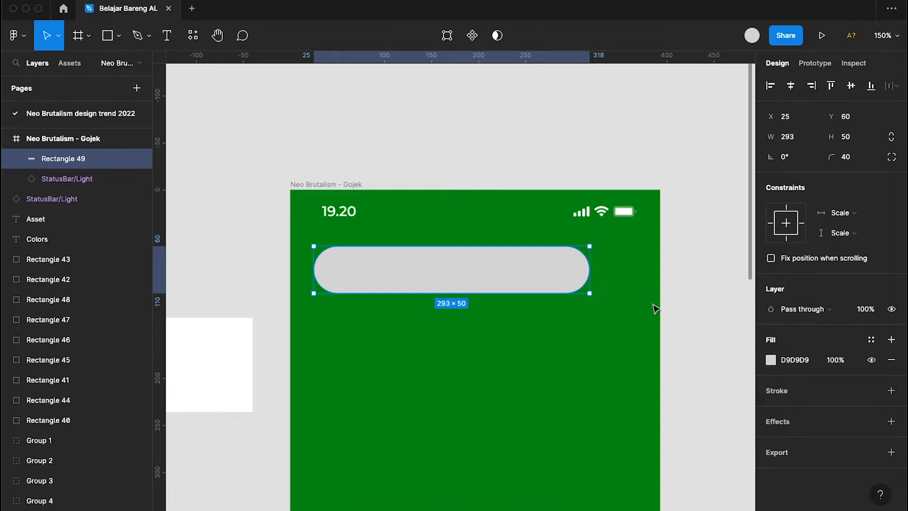
scroll(654, 309, "down", 5)
scroll(654, 309, "left", 1)
scroll(655, 308, "right", 3)
scroll(561, 275, "left", 3)
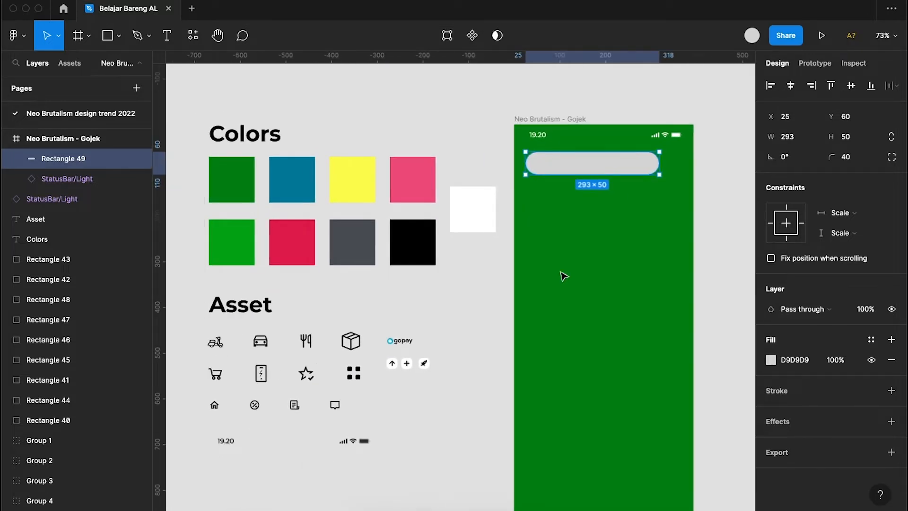
scroll(563, 275, "right", 2)
scroll(487, 257, "up", 5)
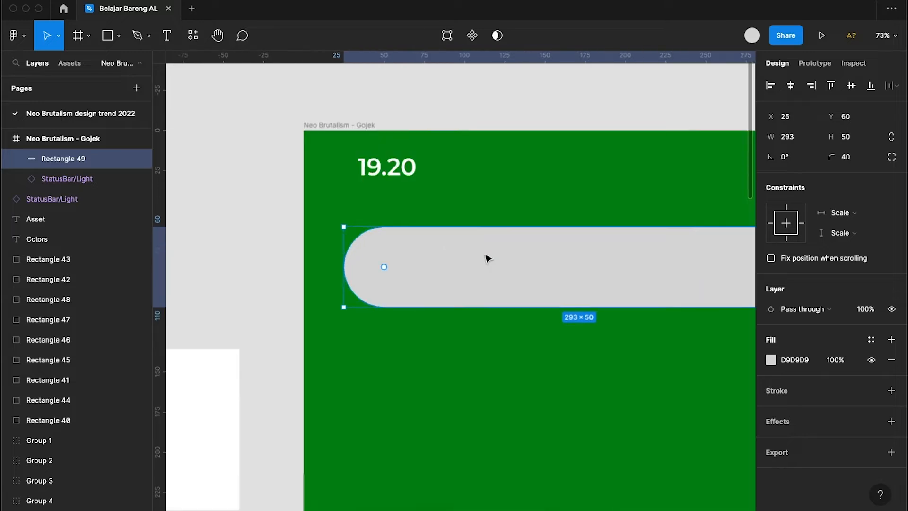
scroll(502, 182, "down", 3)
left_click(466, 107)
scroll(513, 118, "right", 4)
scroll(513, 118, "up", 2)
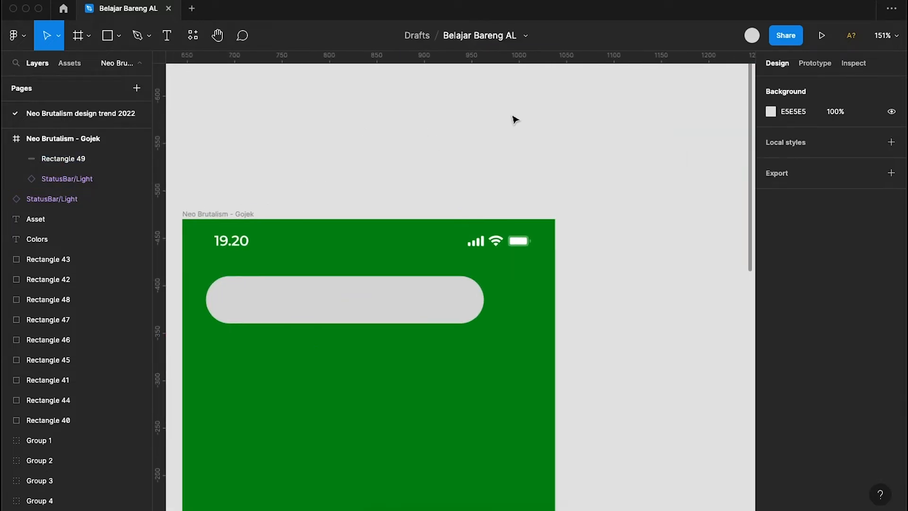
right_click(539, 117)
mouse_move(651, 227)
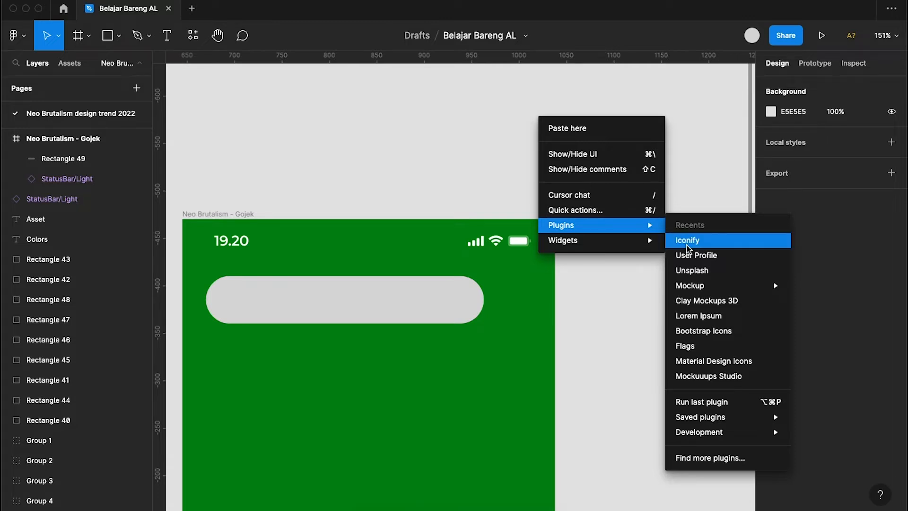
left_click(445, 163)
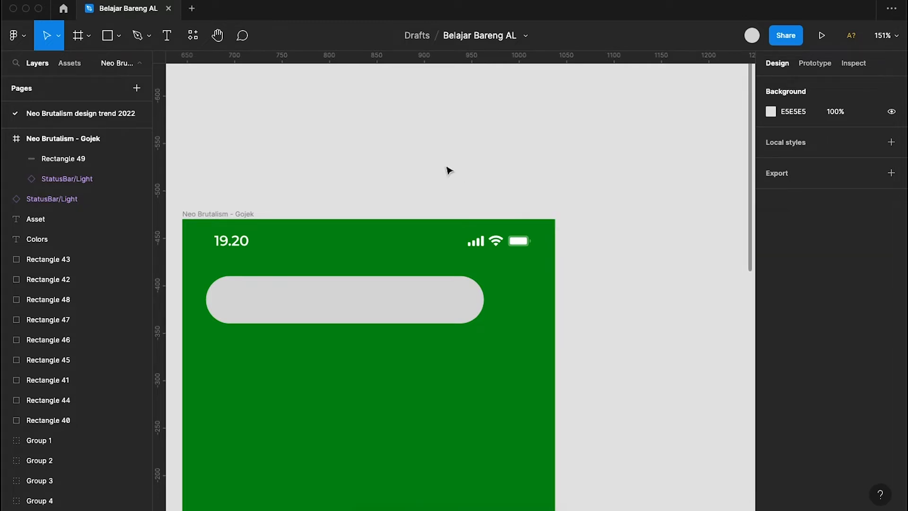
- Search the plugin library for Iconify
left_click(186, 37)
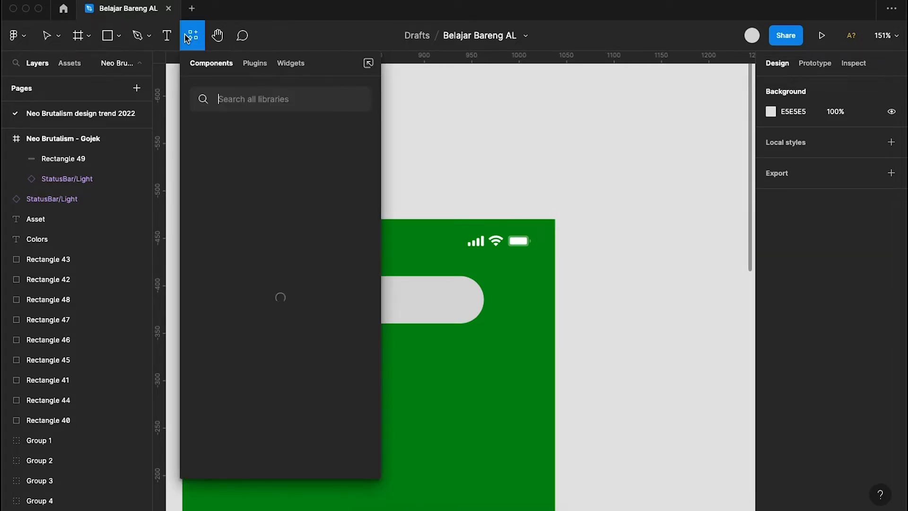
left_click(255, 64)
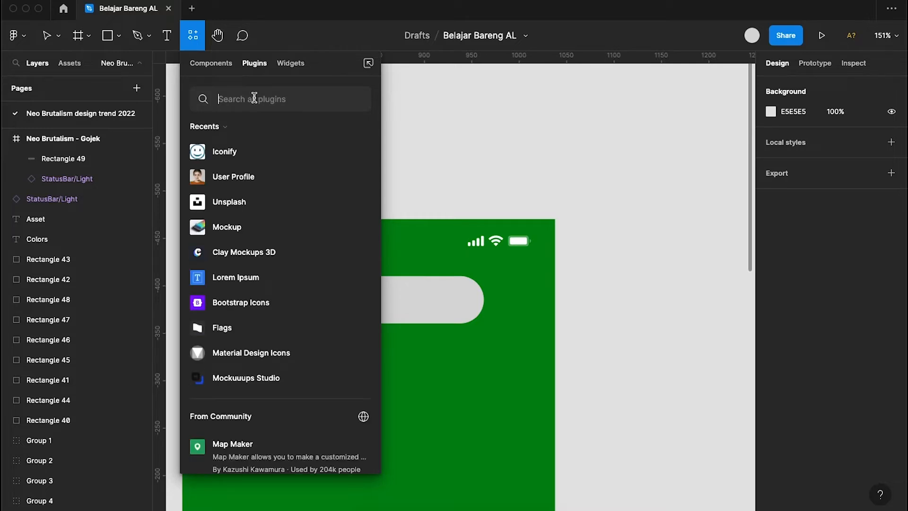
type("Icon")
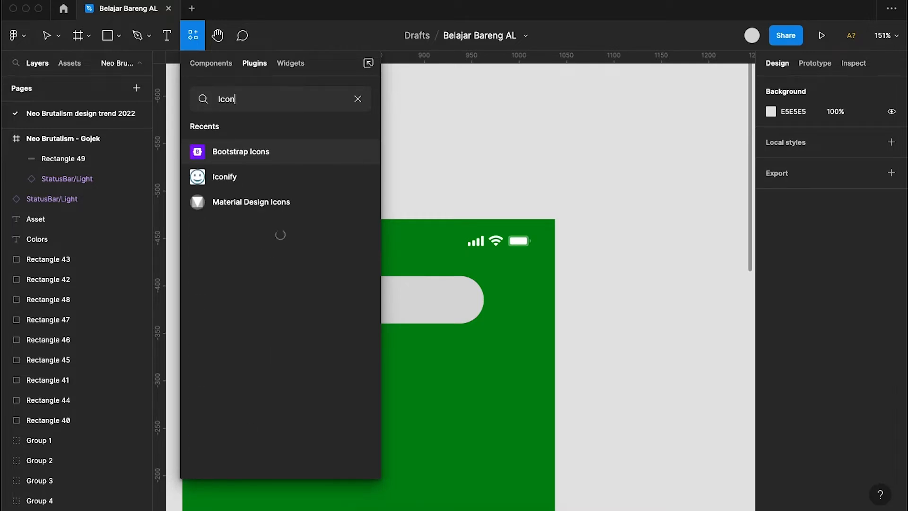
type("i")
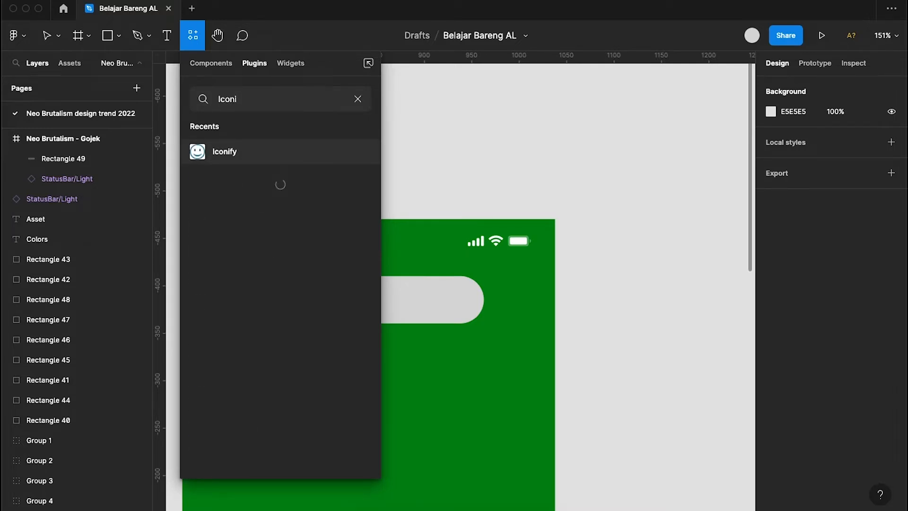
type("fy")
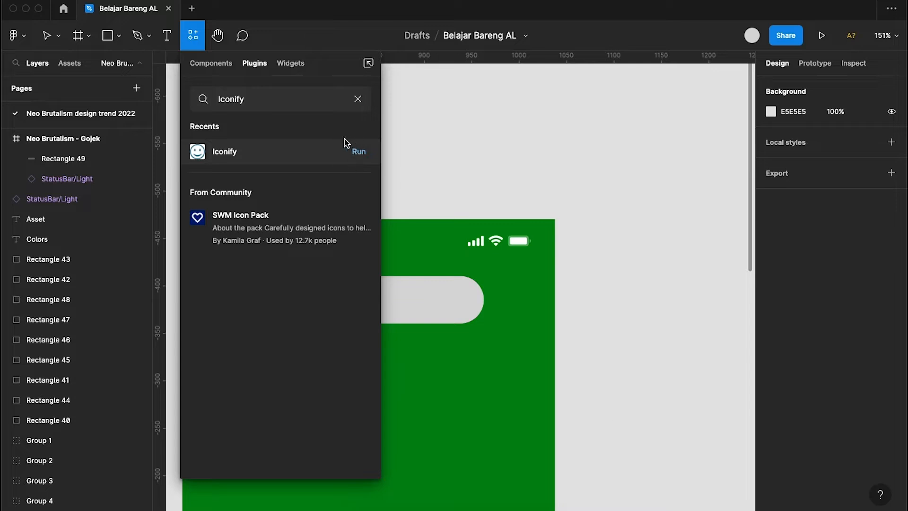
left_click(358, 101)
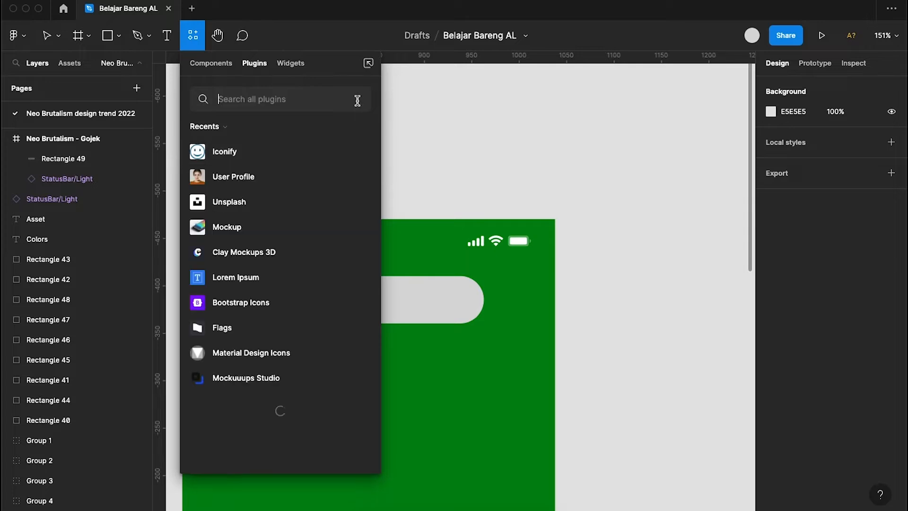
left_click(412, 97)
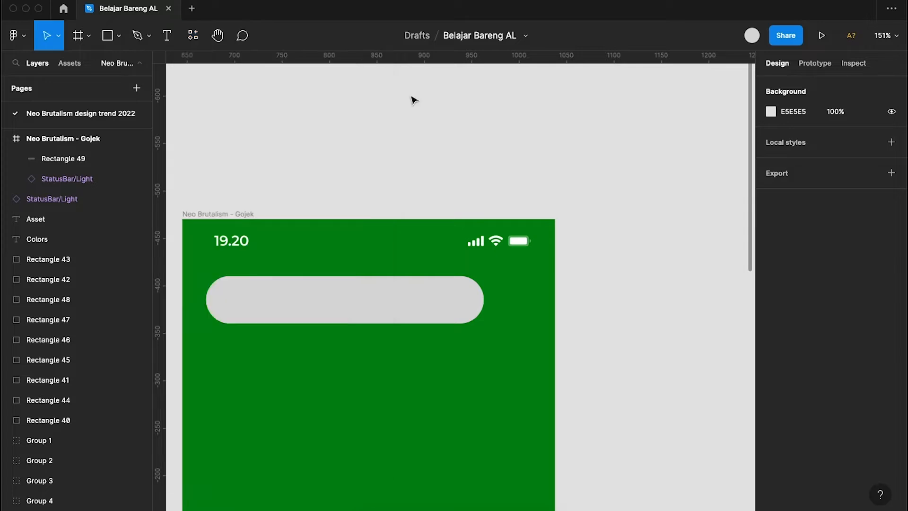
- Run the Iconify plugin and search its icons for "search"
right_click(576, 167)
mouse_move(662, 266)
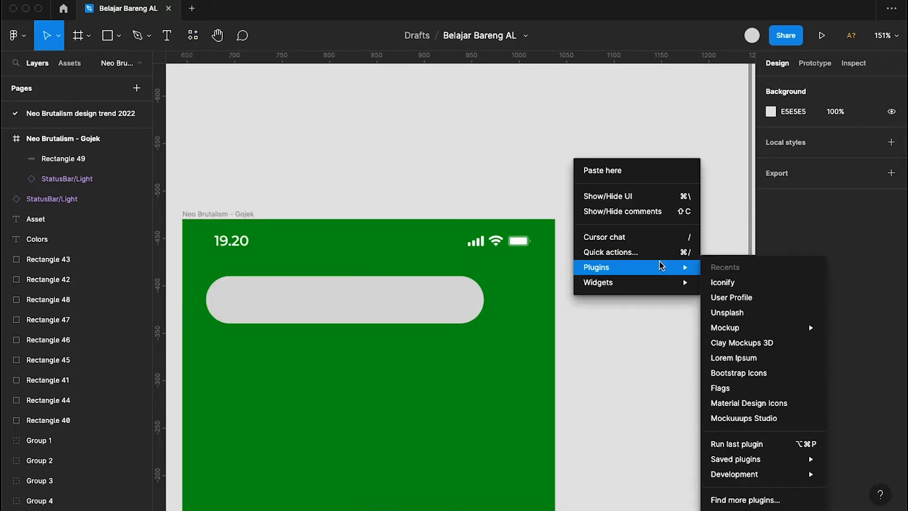
left_click(724, 283)
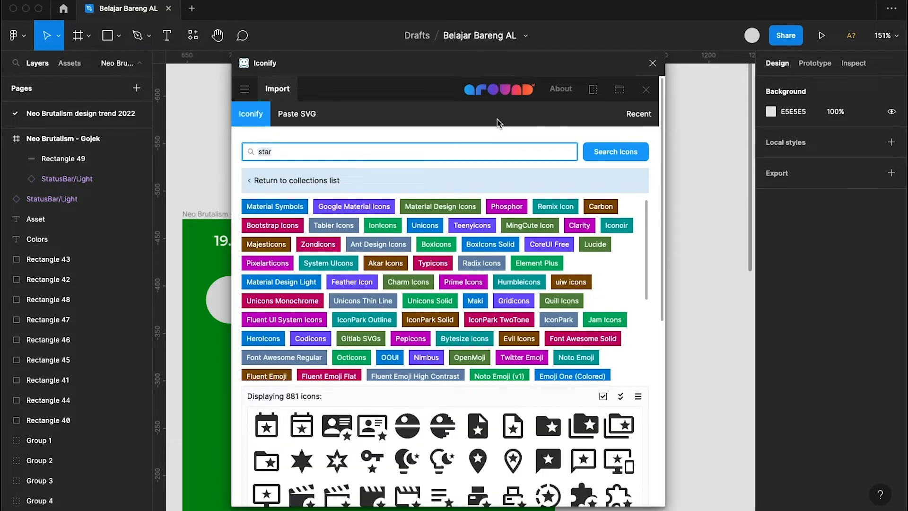
key("BackSpace")
key("BackSpace")
key("BackSpace")
key("BackSpace")
type("search")
key("Return")
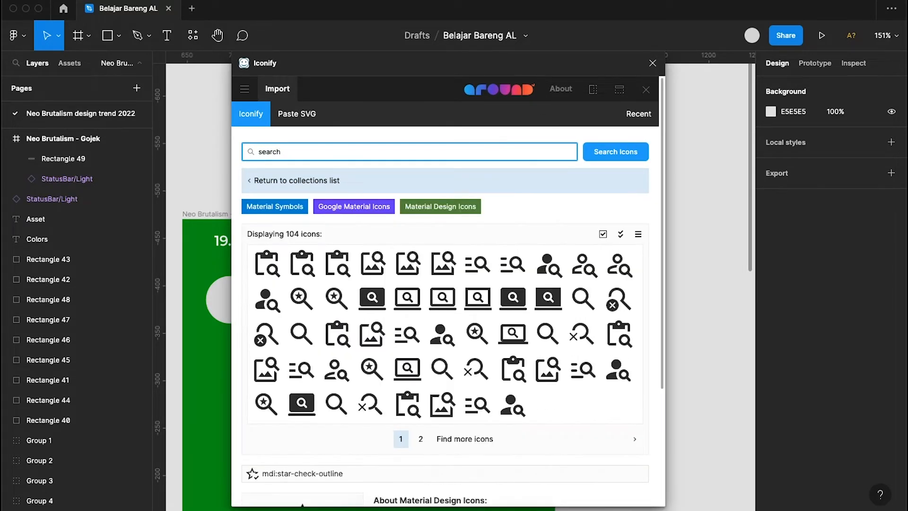
- Import the Remix Icon magnifier "ri:search-line" from the third page of results and close the plugin
left_click(420, 439)
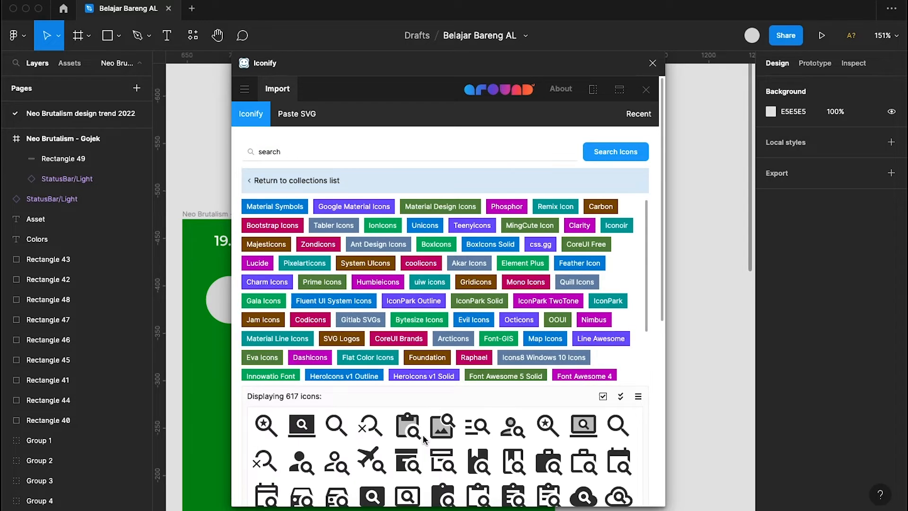
scroll(423, 441, "down", 3)
scroll(424, 439, "down", 1)
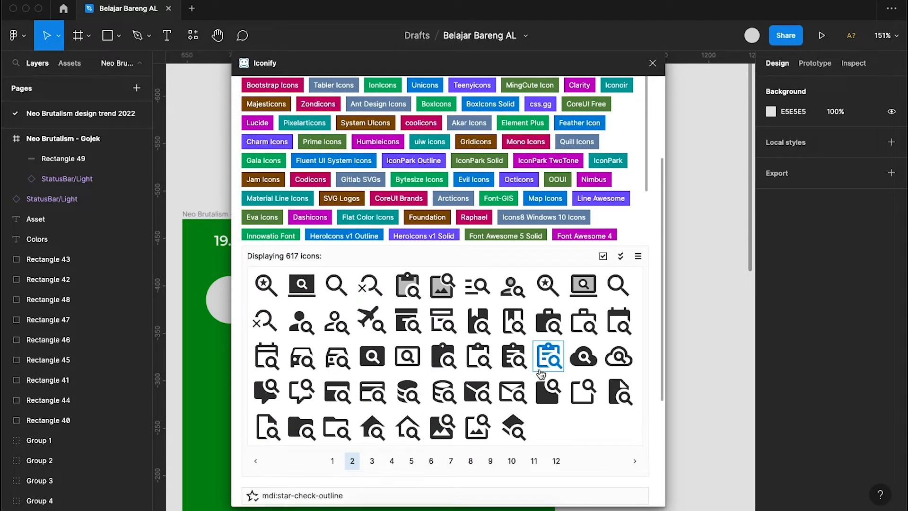
left_click(379, 464)
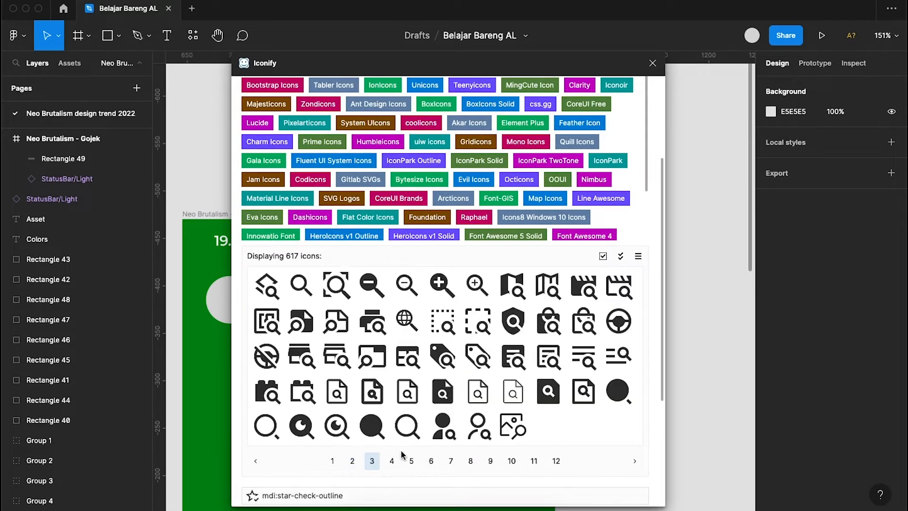
left_click(407, 428)
scroll(426, 433, "down", 5)
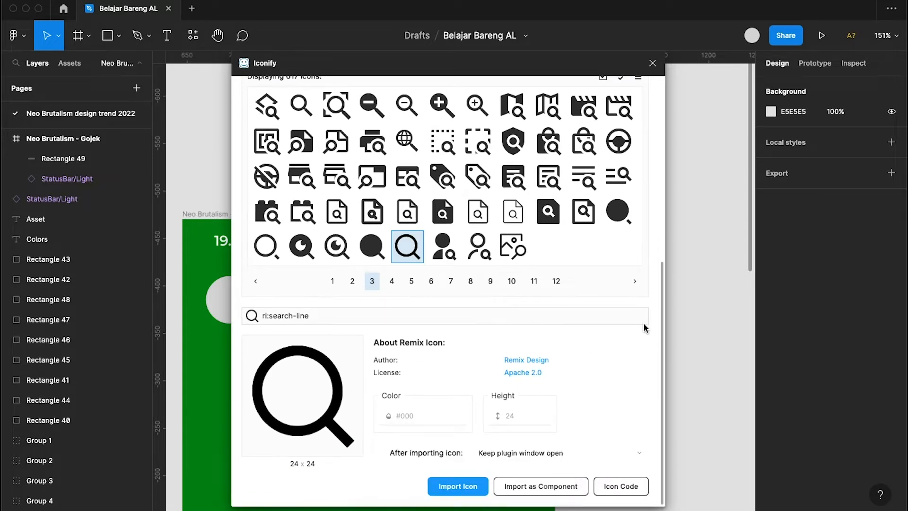
left_click(455, 486)
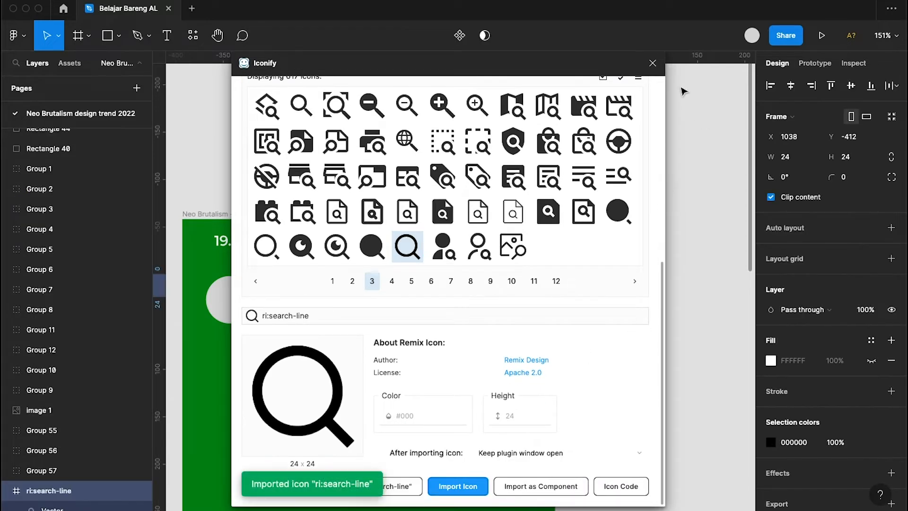
left_click(653, 63)
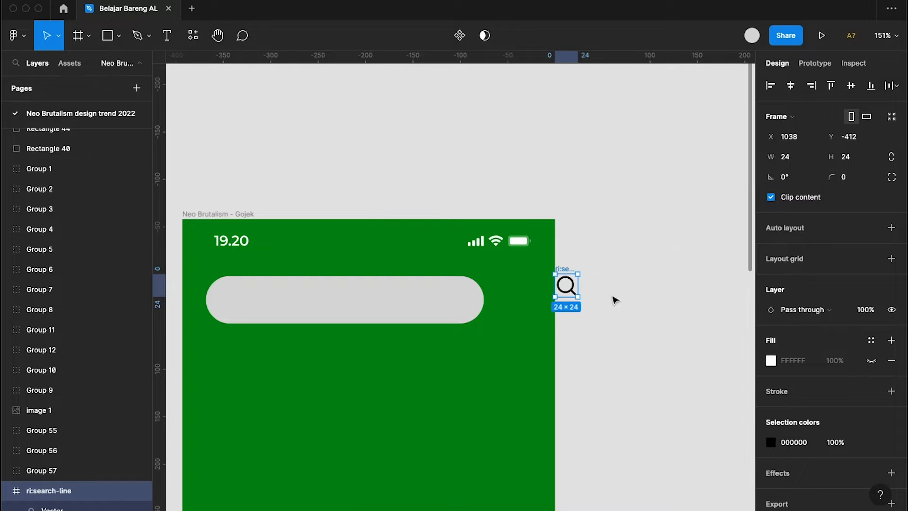
- Group the imported magnifier icon and place it inside the left end of the rounded bar at X 38, Y 73
key("super+g")
left_click_drag(567, 287, 232, 300)
scroll(262, 302, "up", 5)
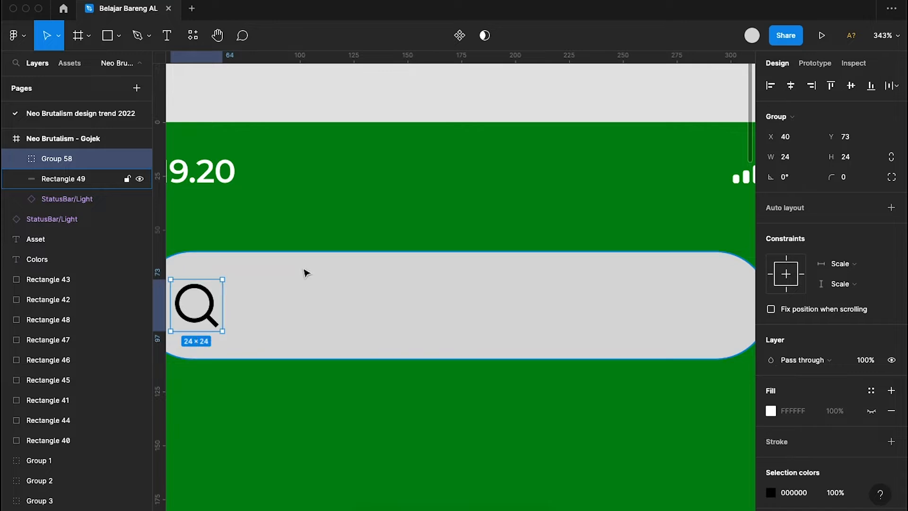
scroll(304, 270, "left", 2)
key("alt")
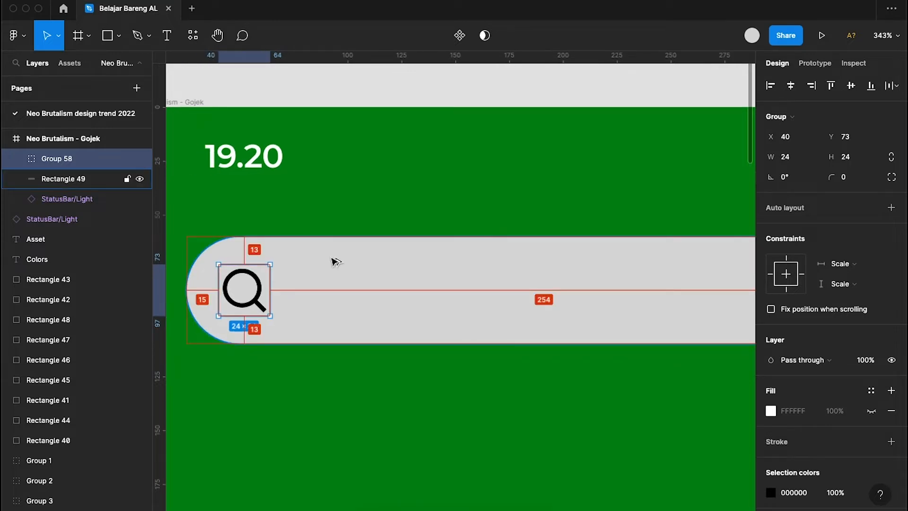
key("Left")
key("Left")
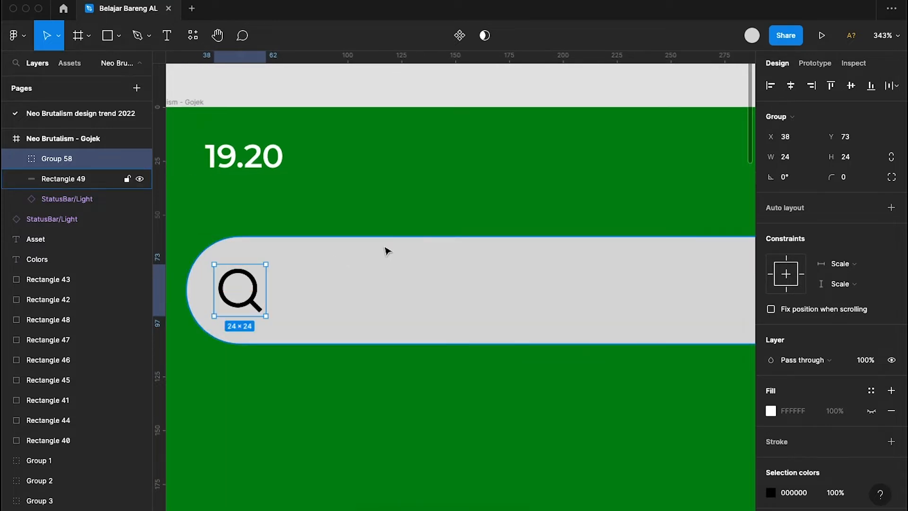
- Add the left-aligned text "Cari" beside the magnifier icon in the search bar and position it at X 72, Y 75
scroll(469, 221, "down", 5)
left_click(462, 258)
scroll(462, 258, "down", 3)
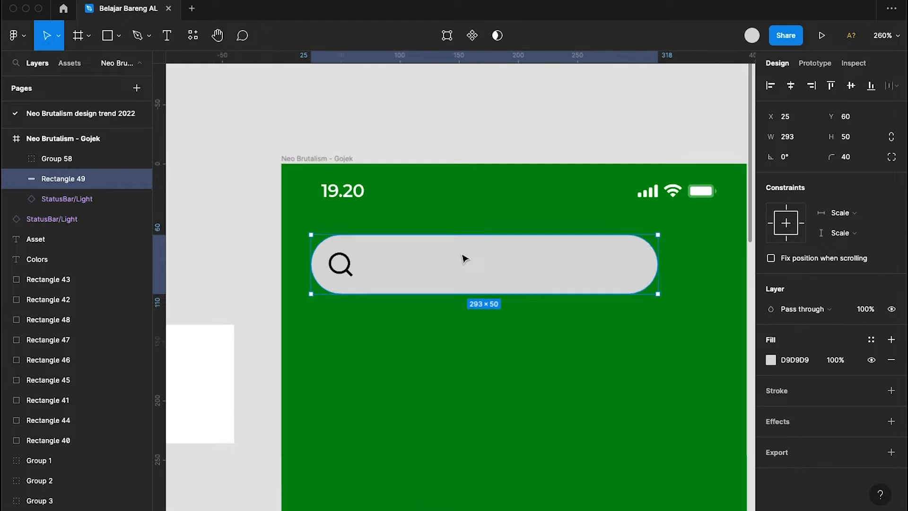
left_click(235, 134)
left_click(167, 35)
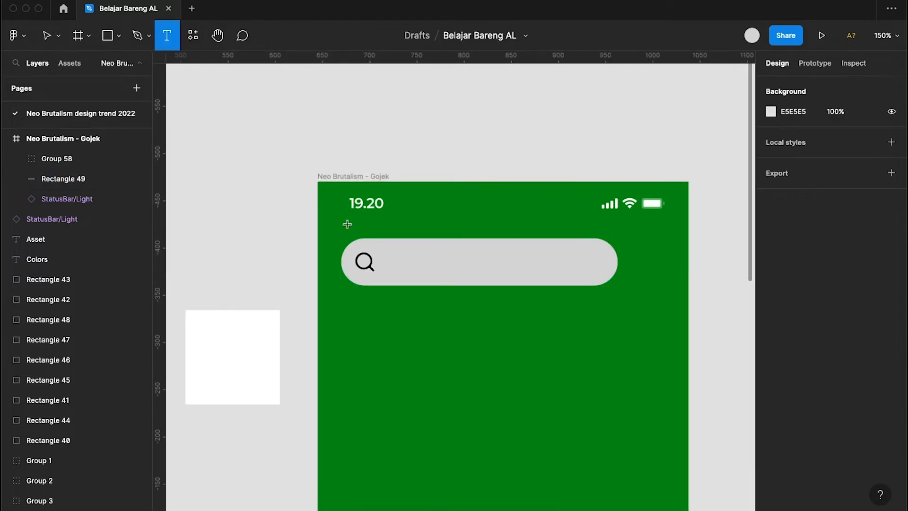
left_click(391, 256)
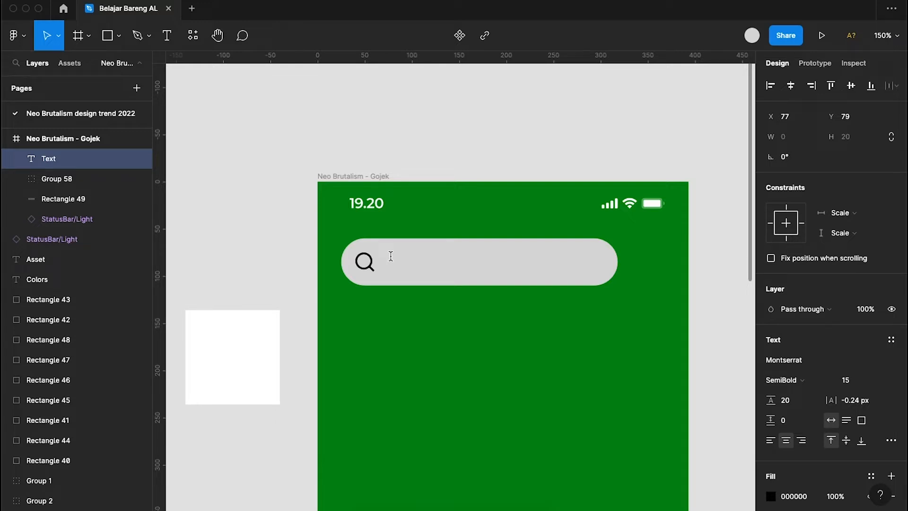
type("Cari")
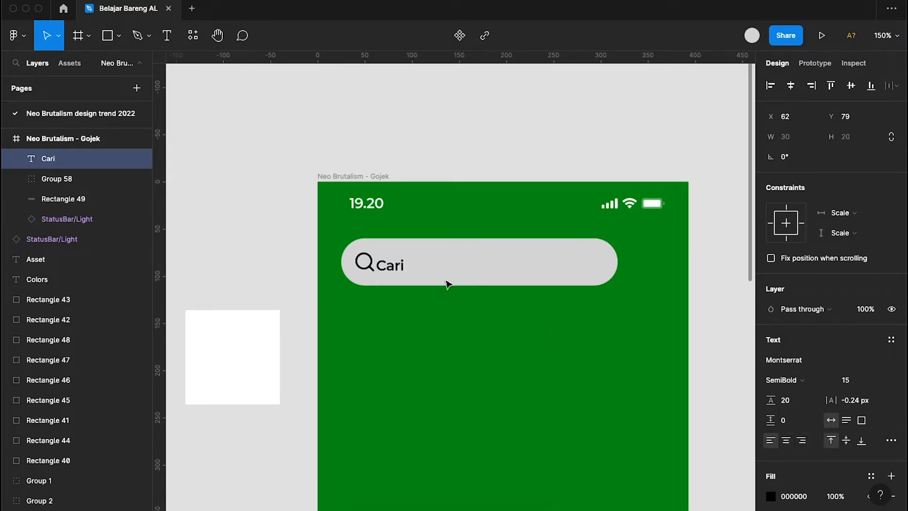
key("Escape")
left_click_drag(395, 269, 400, 266)
- Extend the search bar's placeholder text to read "Cari layanan, makanan & tujuan . . ."
double_click(400, 265)
key("Right")
type("layan")
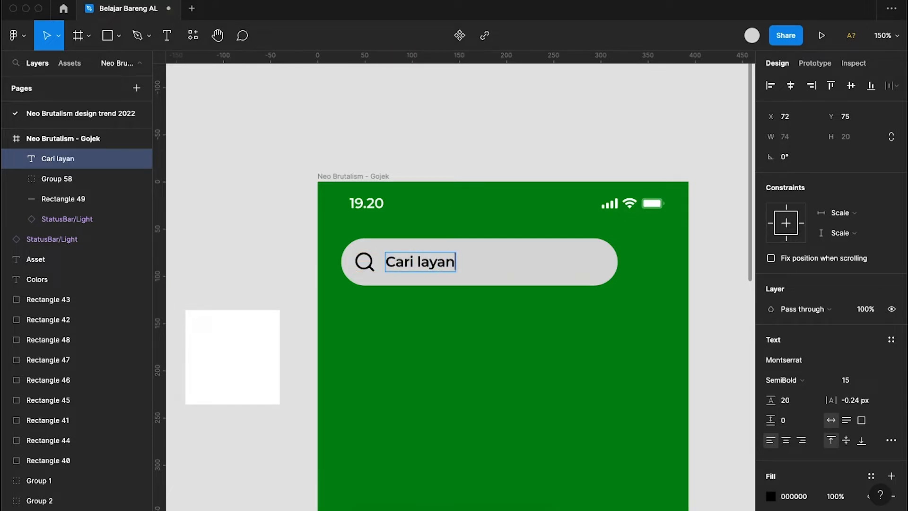
type("an, makana")
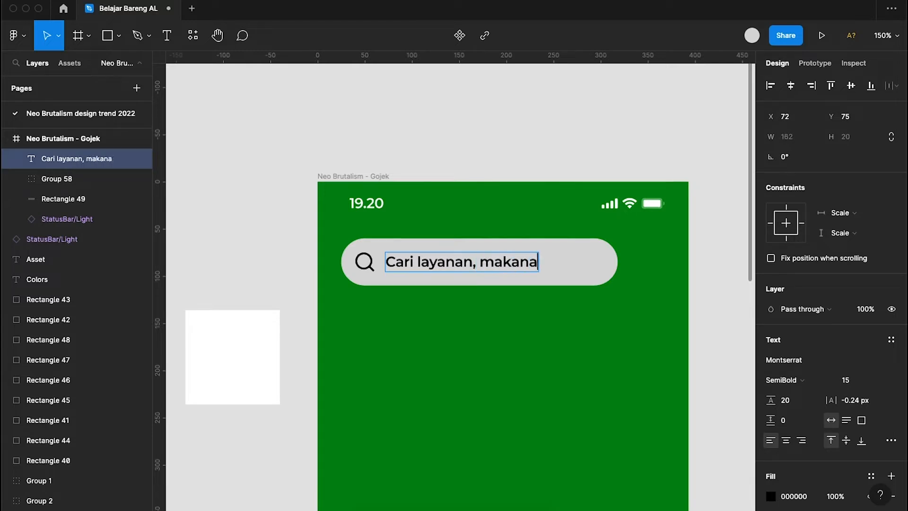
type("n & tujuan . . .")
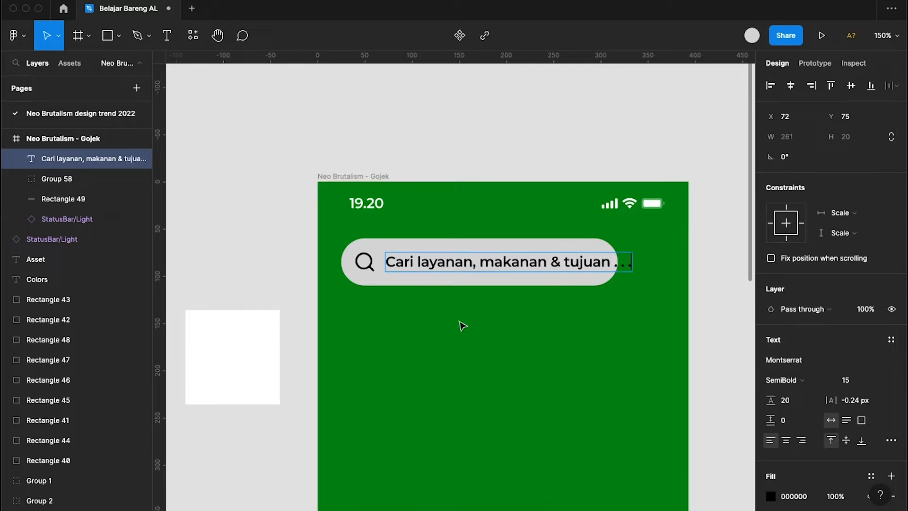
- Set the placeholder text's letter spacing to 0 px and its font size to 10
key("Escape")
left_click(860, 400)
type("0")
key("Return")
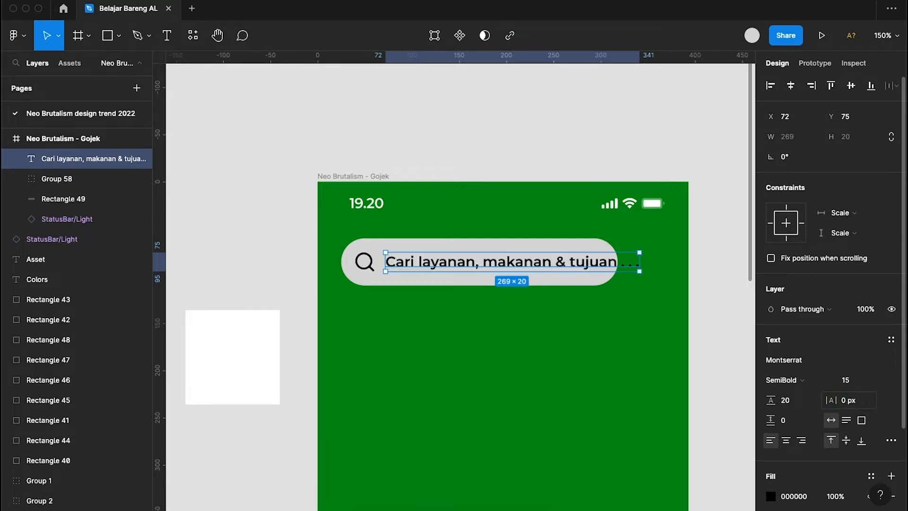
left_click(850, 381)
type("10")
key("Return")
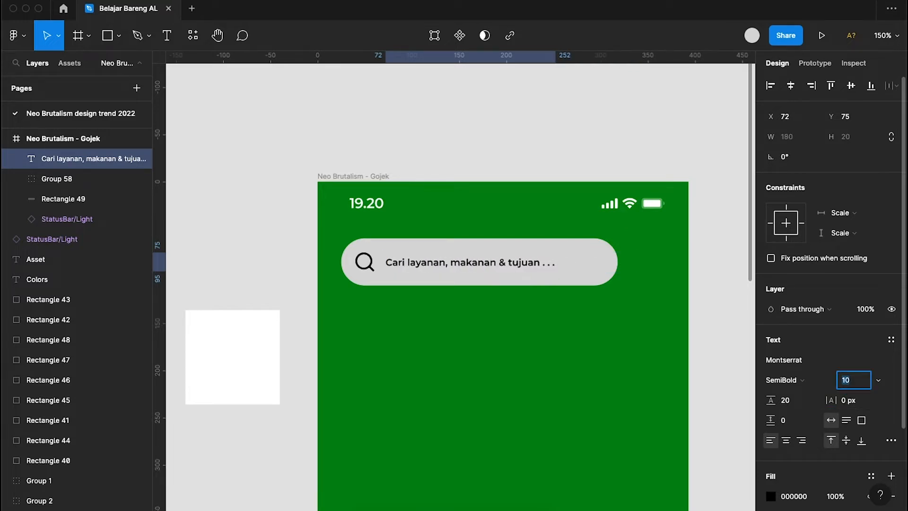
left_click_drag(532, 264, 525, 264)
key("alt")
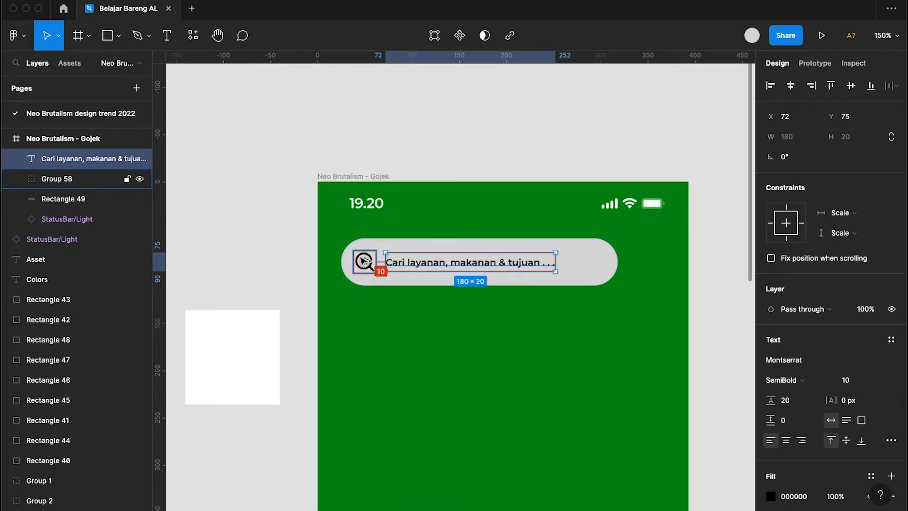
left_click(462, 313)
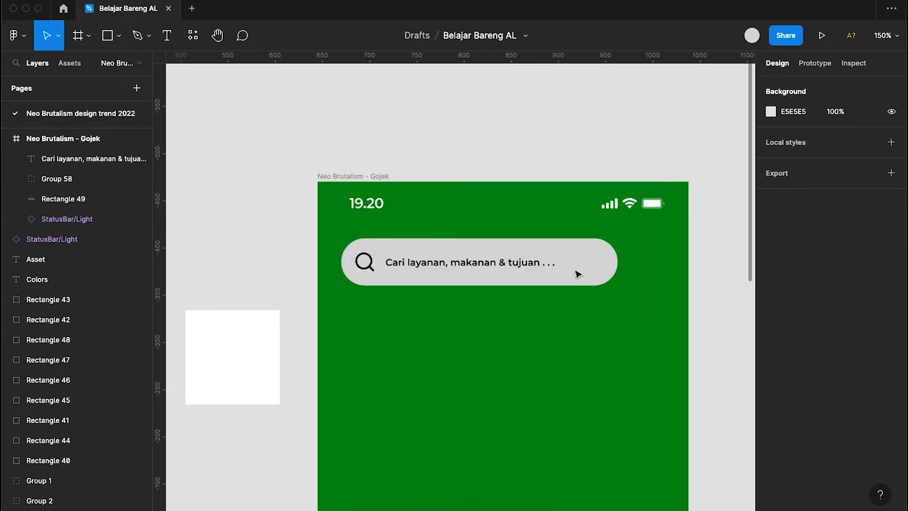
- Duplicate the search bar's rounded rectangle and turn the copy into a 50 × 50 circle beside the bar at X 325, Y 60
left_click(578, 269)
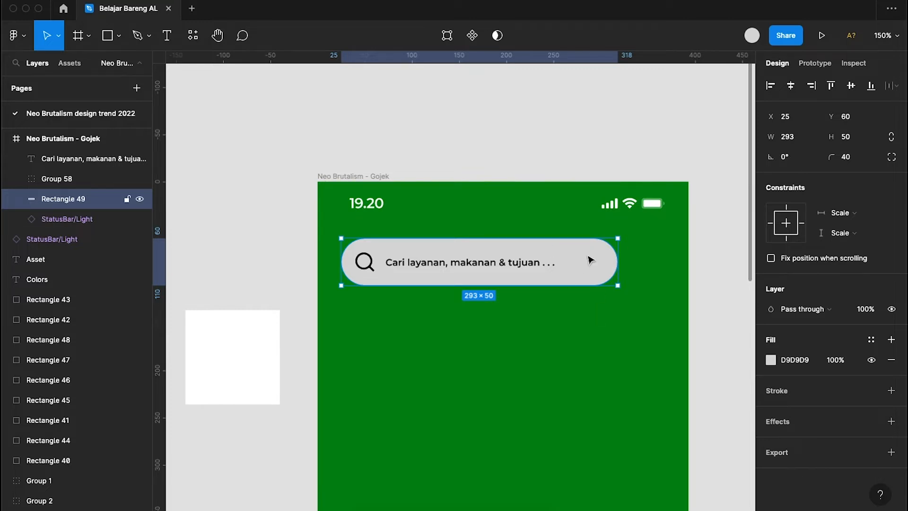
key("super+d")
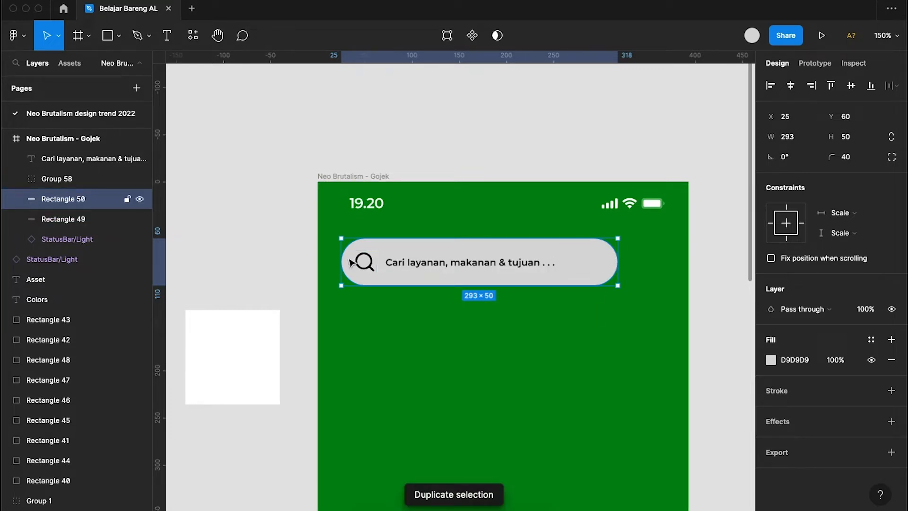
left_click_drag(342, 258, 652, 266)
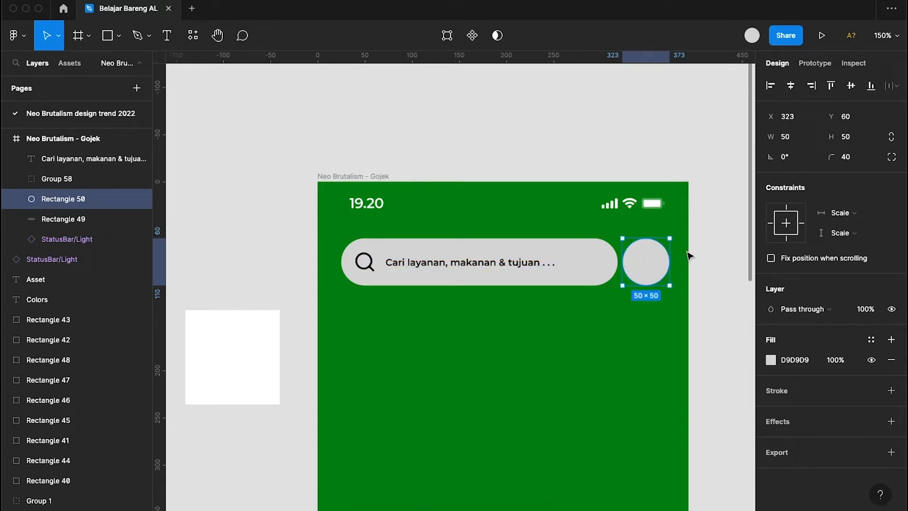
key("alt")
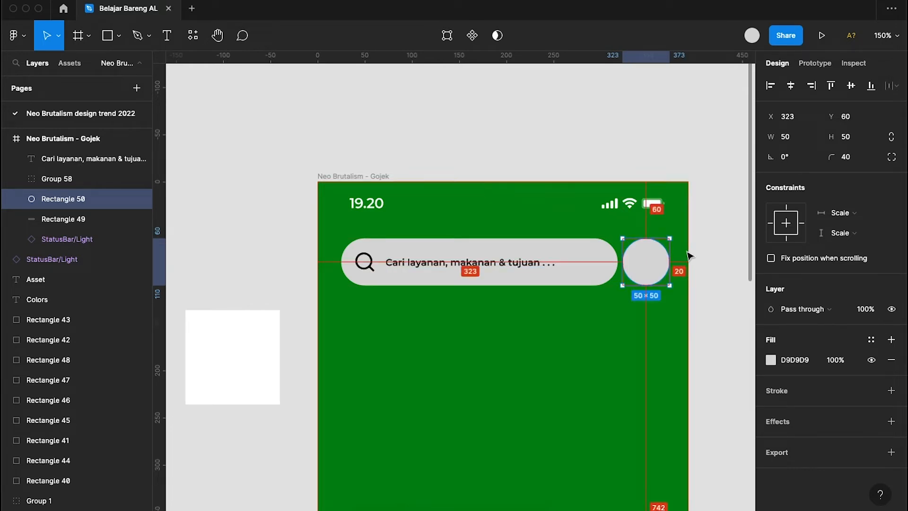
key("Right")
key("Right")
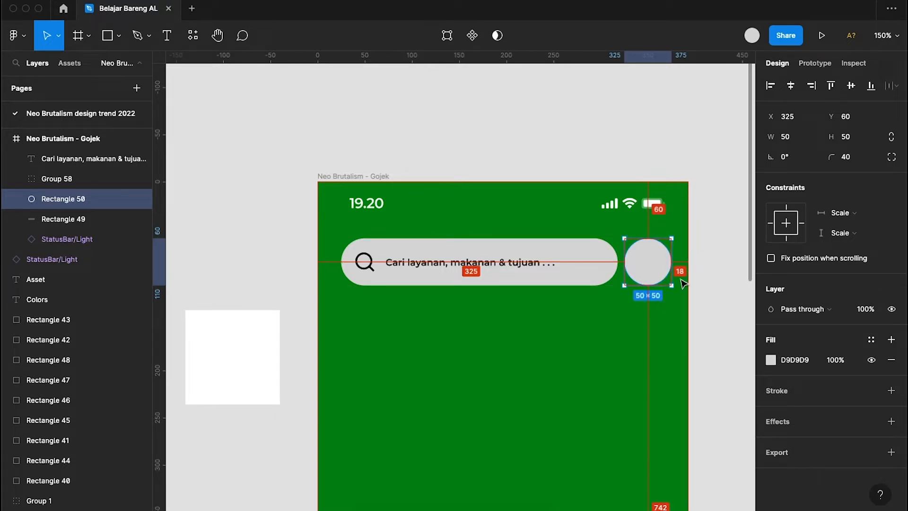
- Shorten the search bar's rounded rectangle from its right end to a width of 282, widening the gap before the circle
left_click(615, 261)
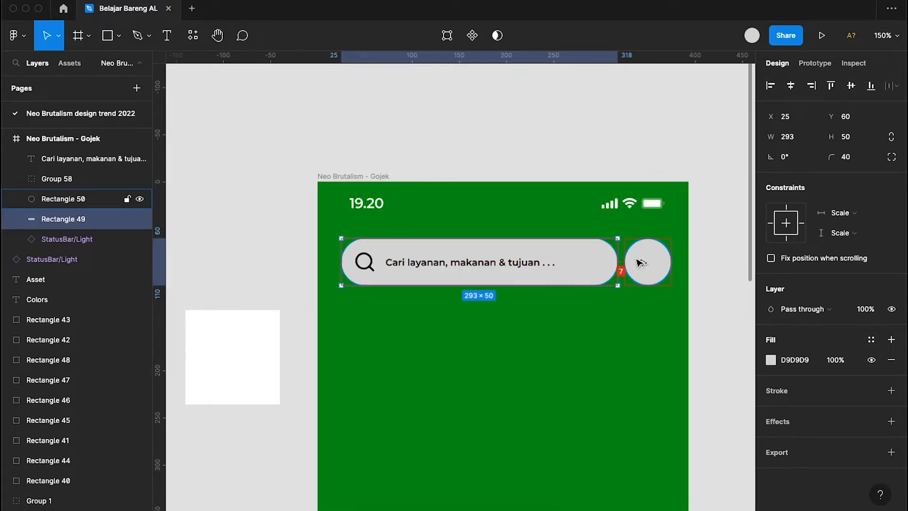
left_click_drag(619, 257, 609, 259)
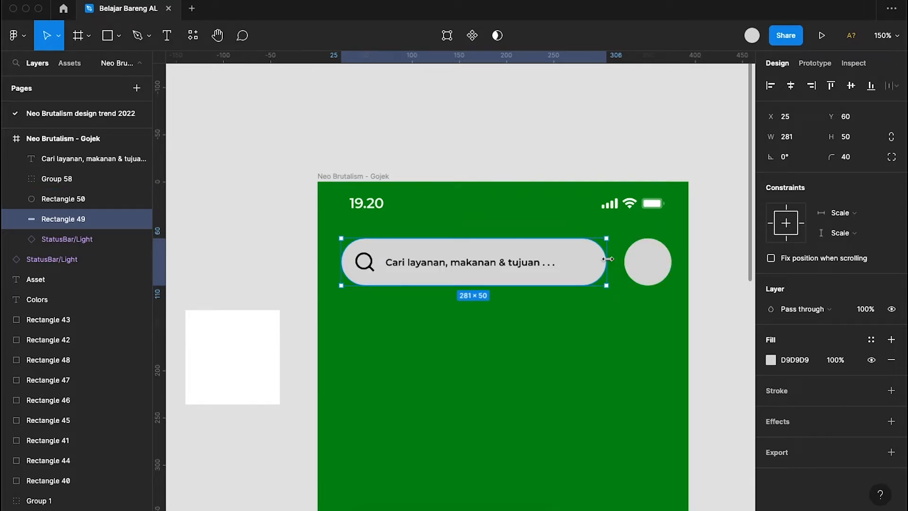
scroll(629, 260, "up", 10)
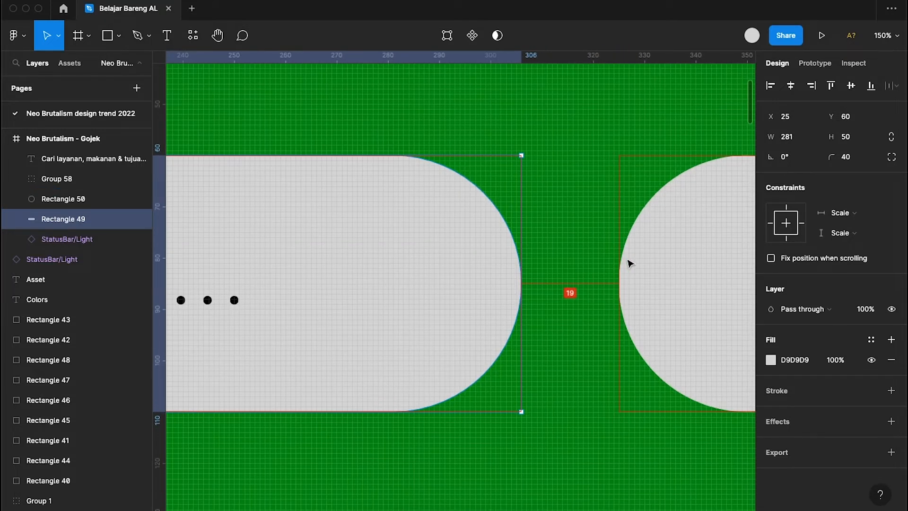
left_click_drag(529, 291, 533, 291)
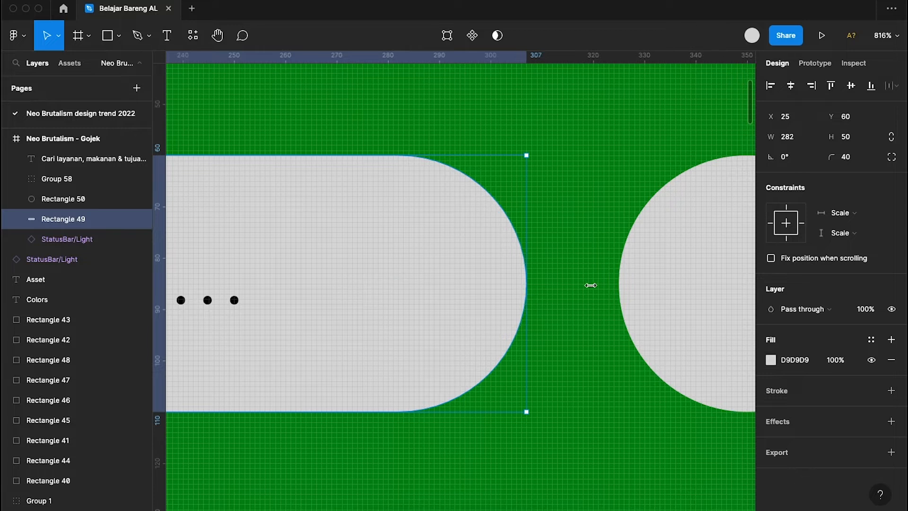
scroll(658, 280, "down", 4)
scroll(671, 256, "down", 5)
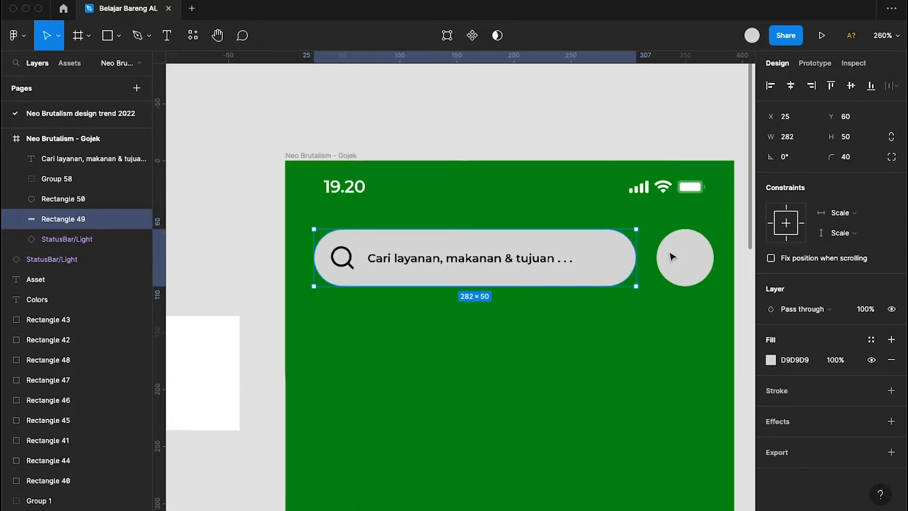
left_click(576, 381)
scroll(570, 379, "down", 2)
scroll(570, 379, "down", 2)
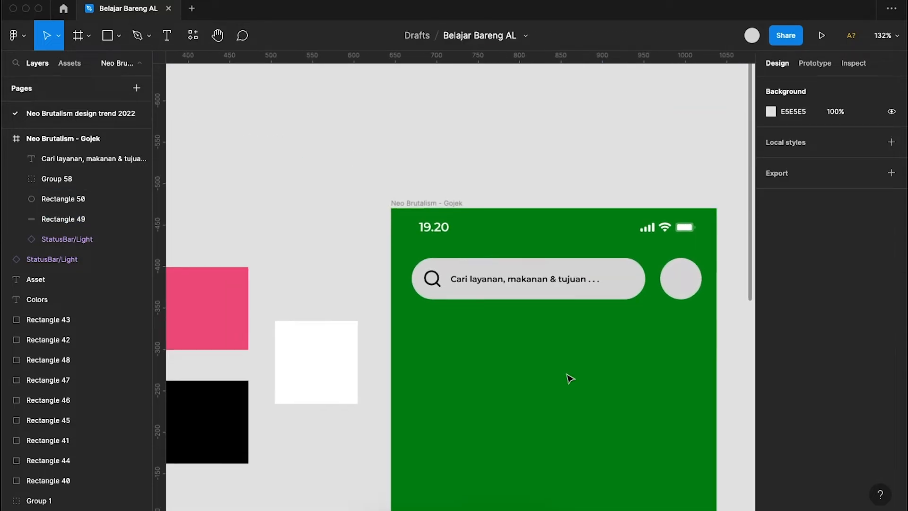
- Add a black 000000 inside stroke to the search bar's rounded rectangle and switch it to custom widths per side
left_click(620, 268)
left_click(619, 267)
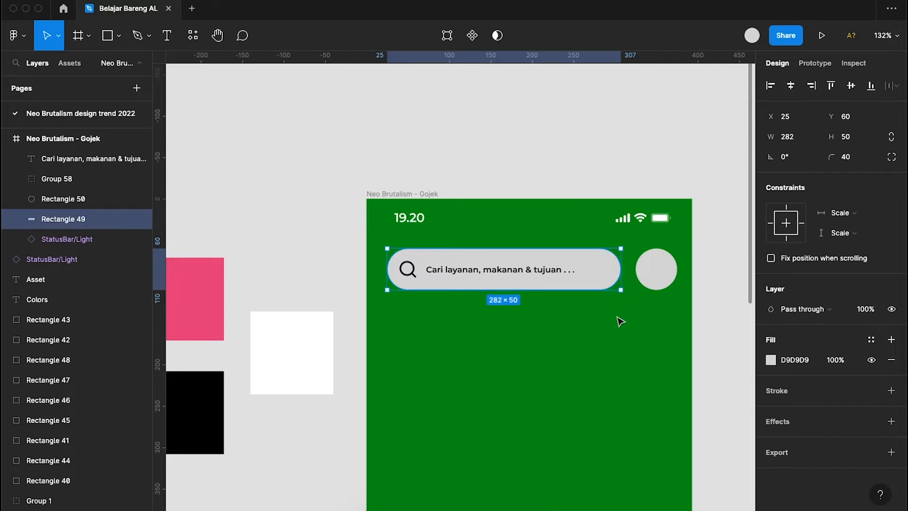
scroll(620, 318, "up", 4)
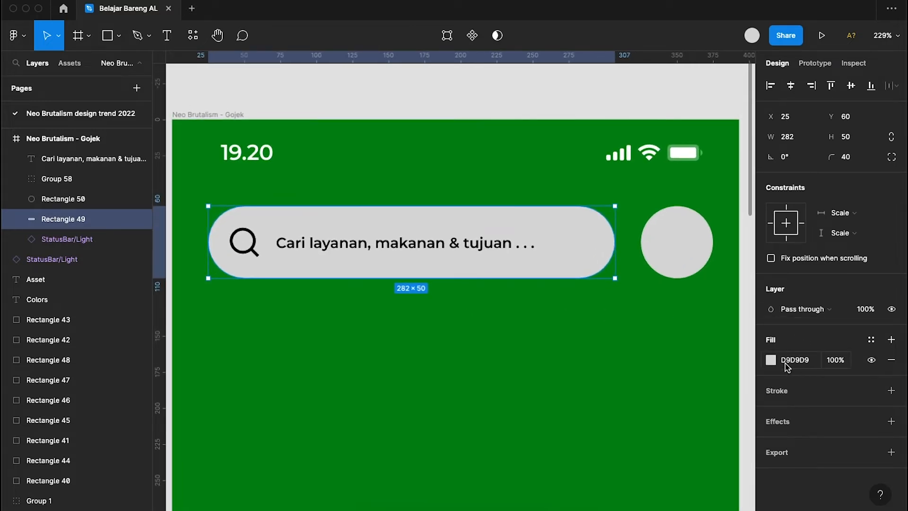
left_click(891, 391)
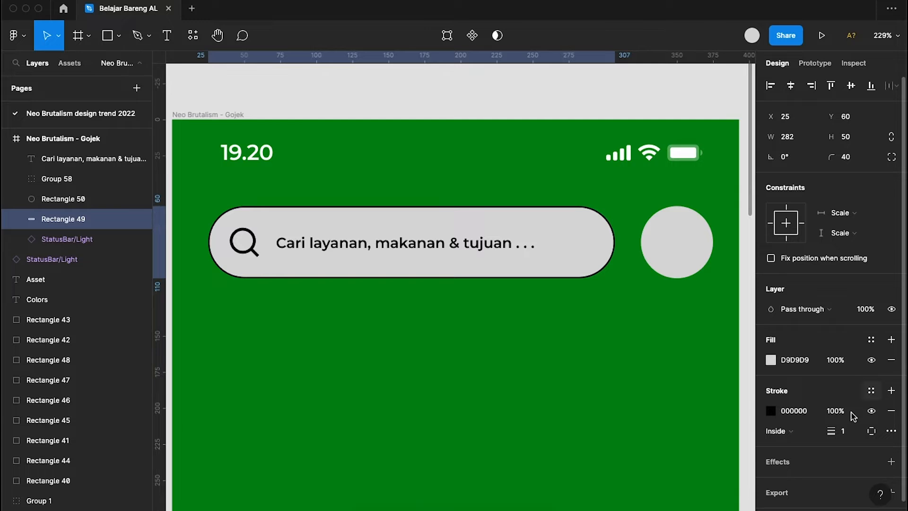
left_click(869, 433)
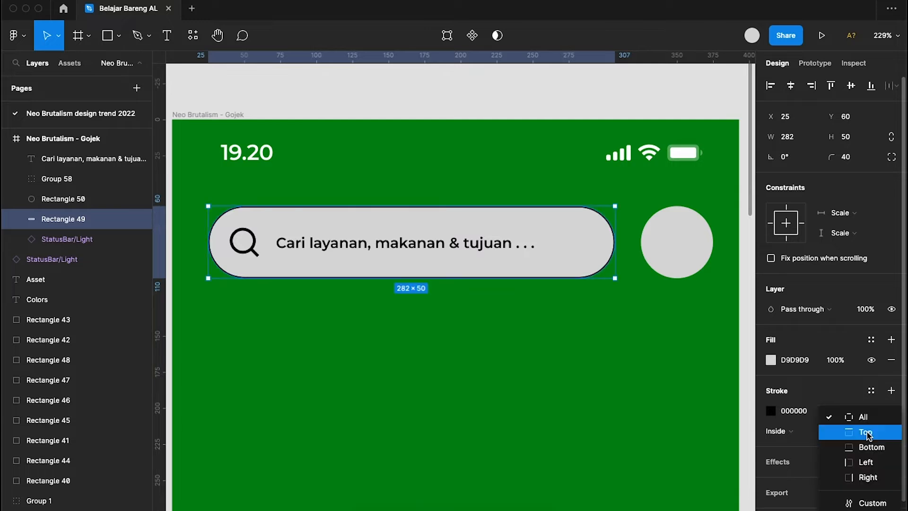
left_click(860, 504)
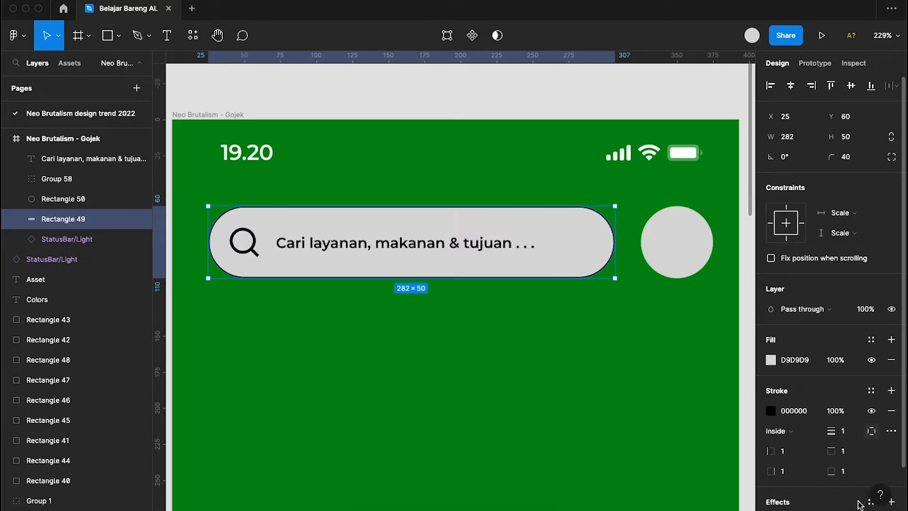
- Set the search bar's left and top stroke widths to 2
left_click(795, 458)
type("2")
key("Return")
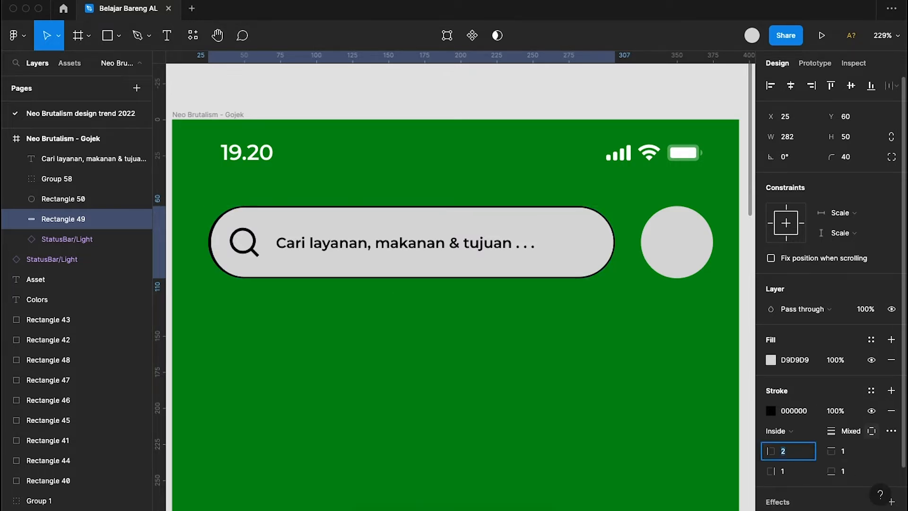
left_click(852, 451)
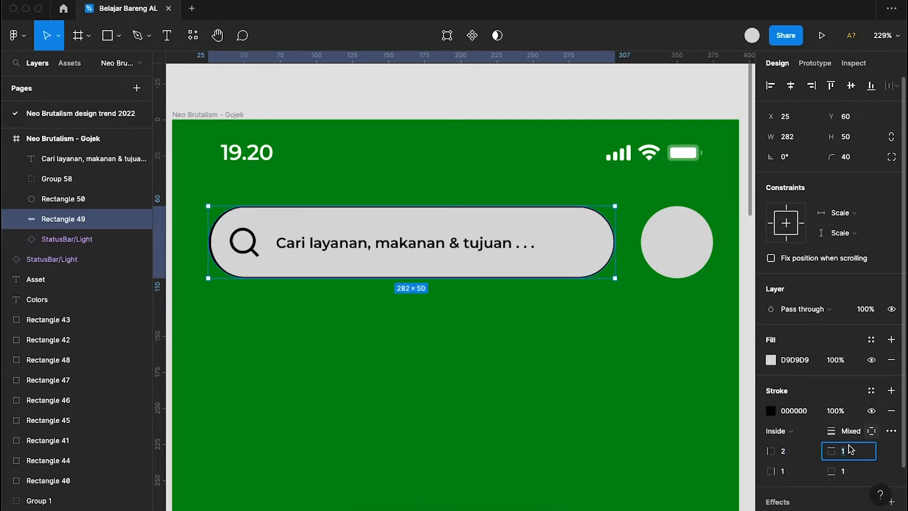
type("2")
key("Return")
- Set the search bar's right and bottom stroke widths to 6 to form a thick brutalist edge
left_click(796, 476)
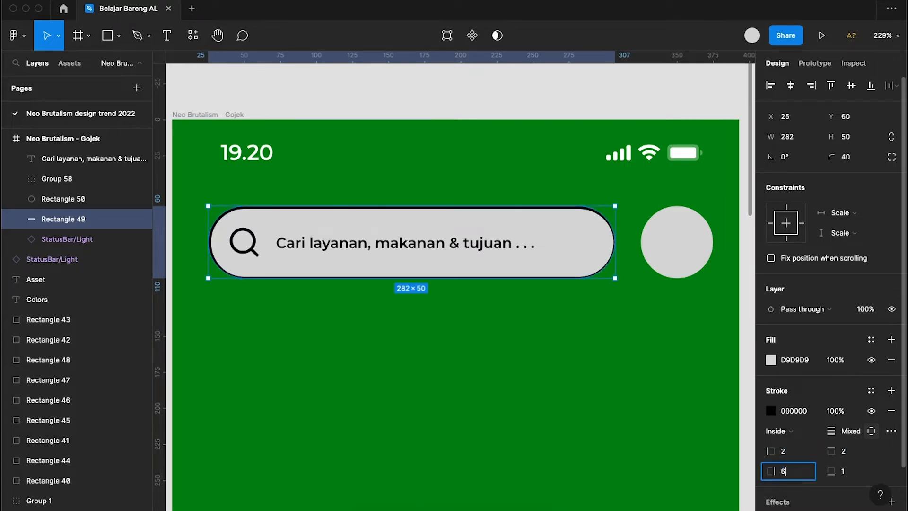
type("6")
key("Return")
left_click(842, 471)
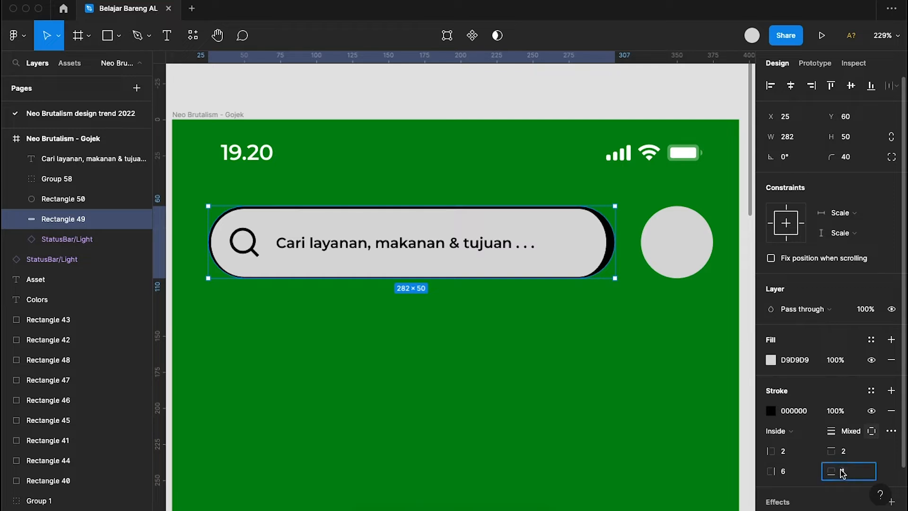
type("8")
key("Return")
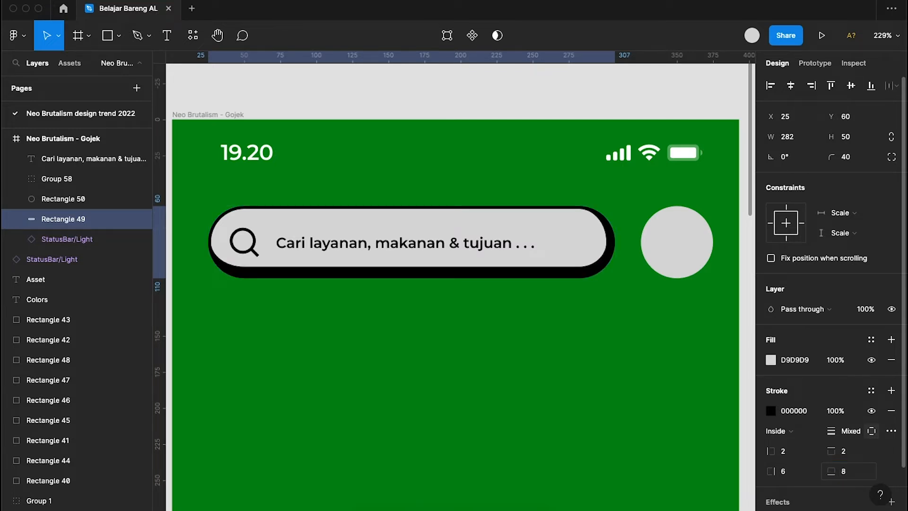
left_click(844, 472)
type("6")
key("Return")
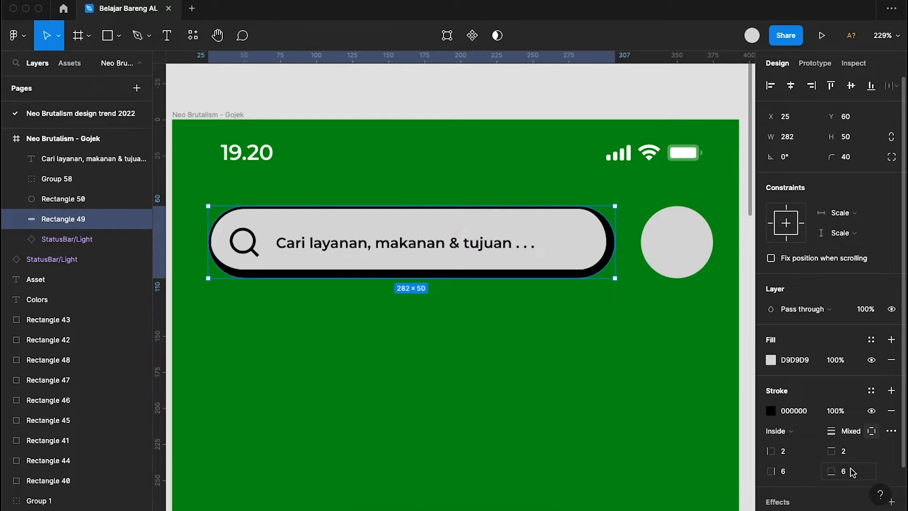
left_click(711, 424)
scroll(706, 425, "down", 5)
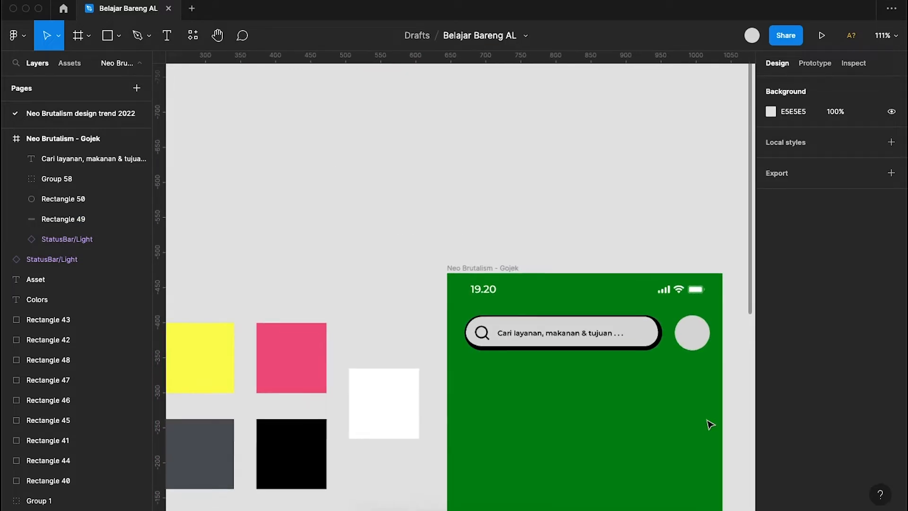
- Add a black 000000 inside stroke with a width of 2 to the circle beside the search bar
left_click(671, 348)
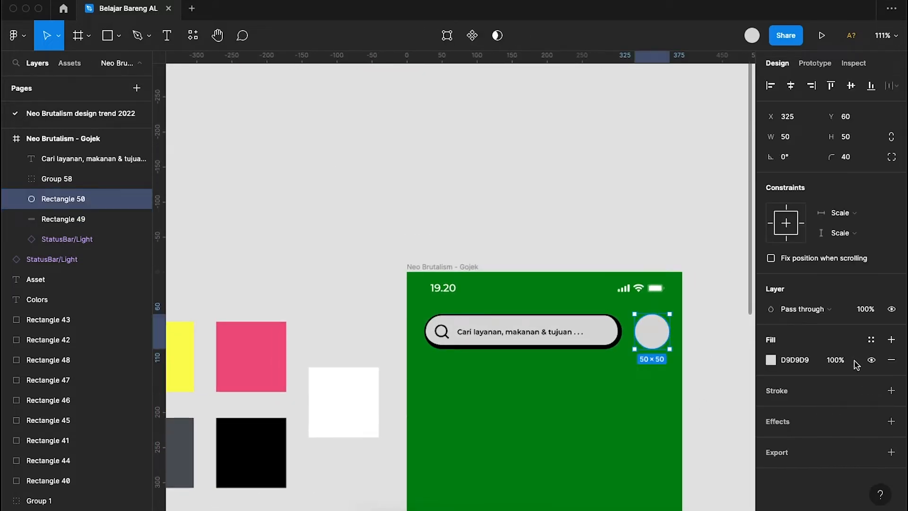
left_click(892, 391)
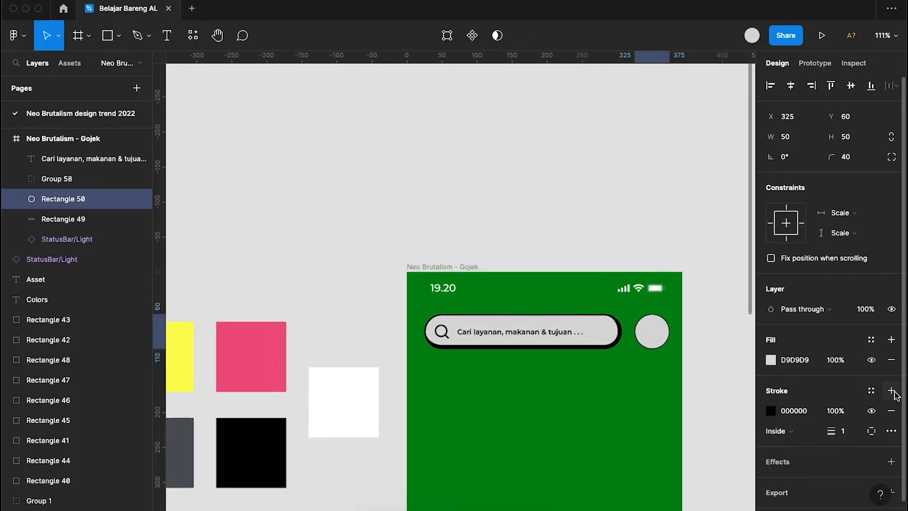
left_click(851, 439)
type("3")
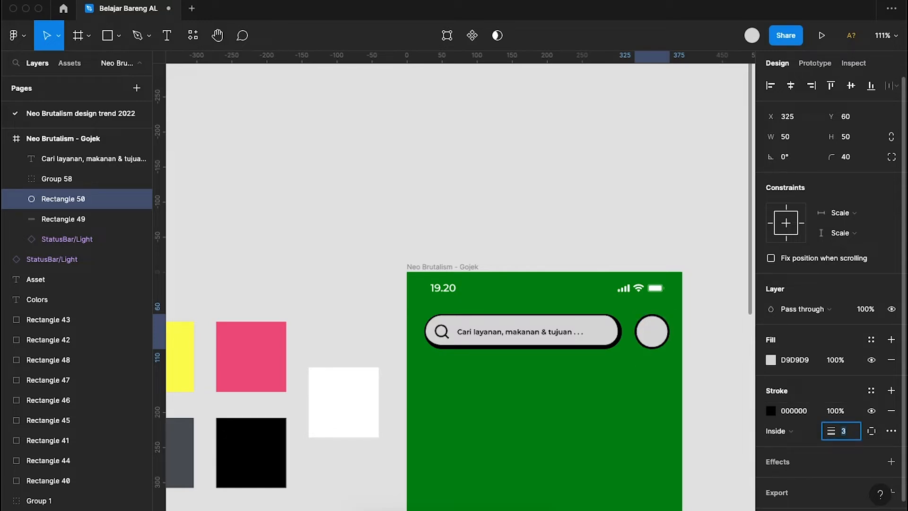
key("Down")
scroll(635, 344, "up", 5)
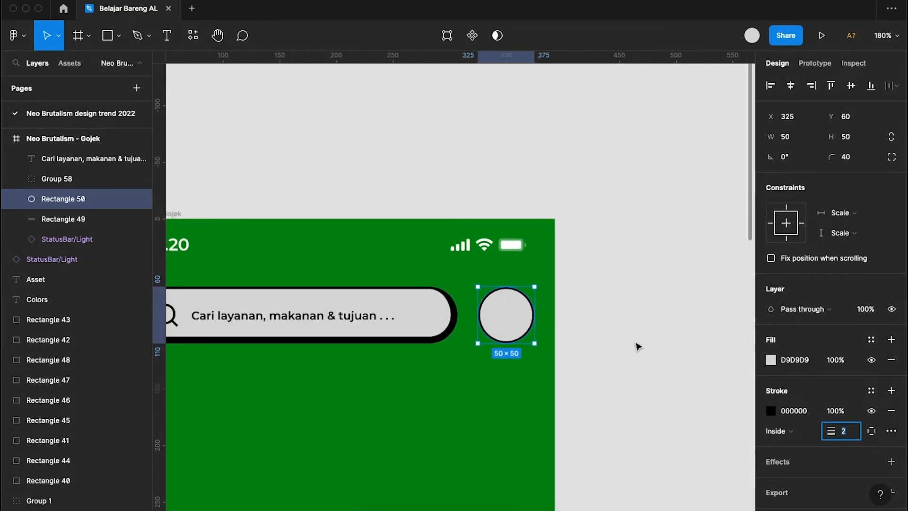
left_click(637, 347)
scroll(636, 347, "down", 3)
scroll(636, 347, "up", 5)
scroll(636, 347, "left", 1)
left_click(608, 327)
scroll(606, 326, "right", 2)
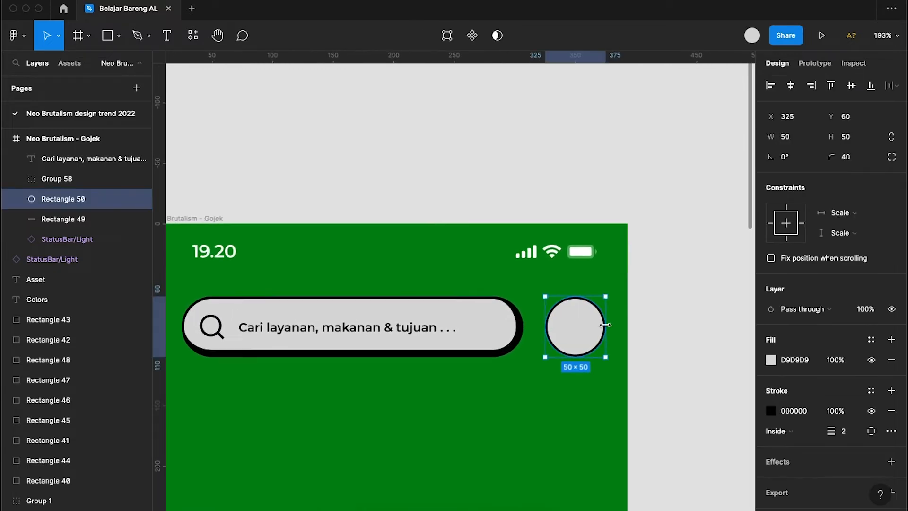
right_click(634, 322)
mouse_move(666, 428)
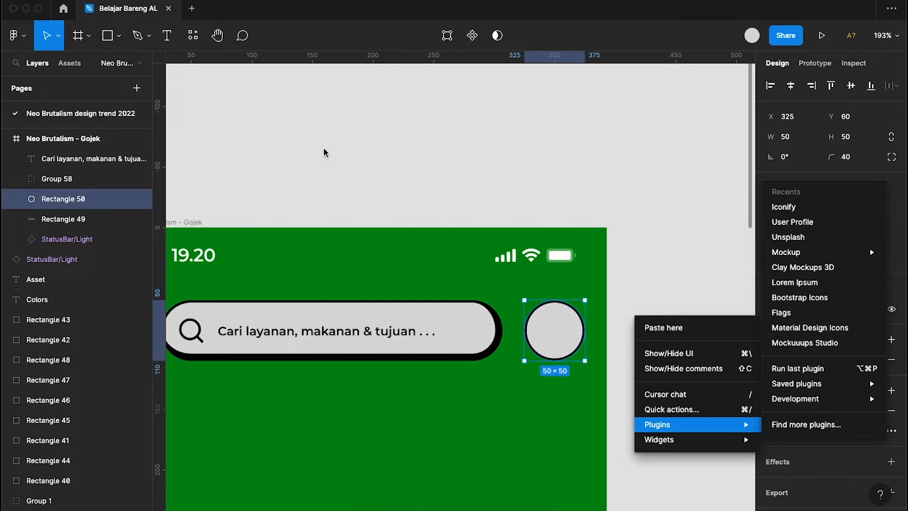
left_click(193, 36)
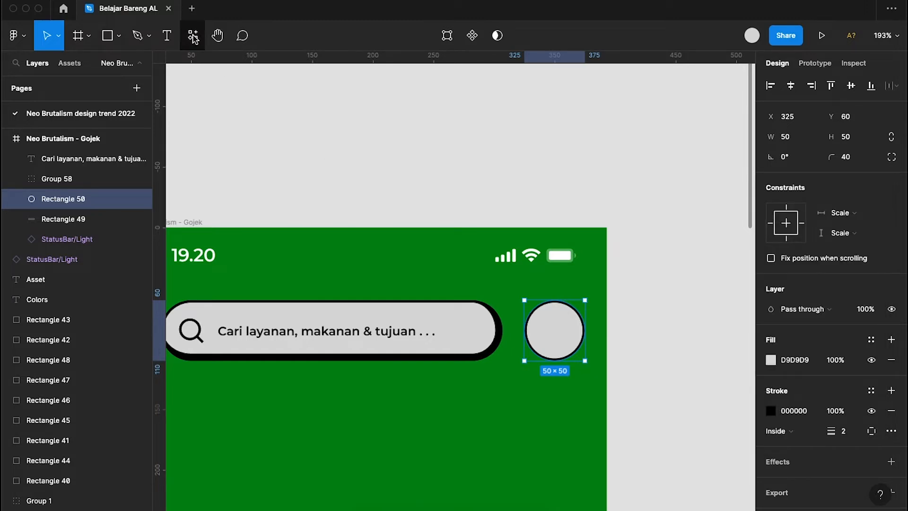
left_click(193, 36)
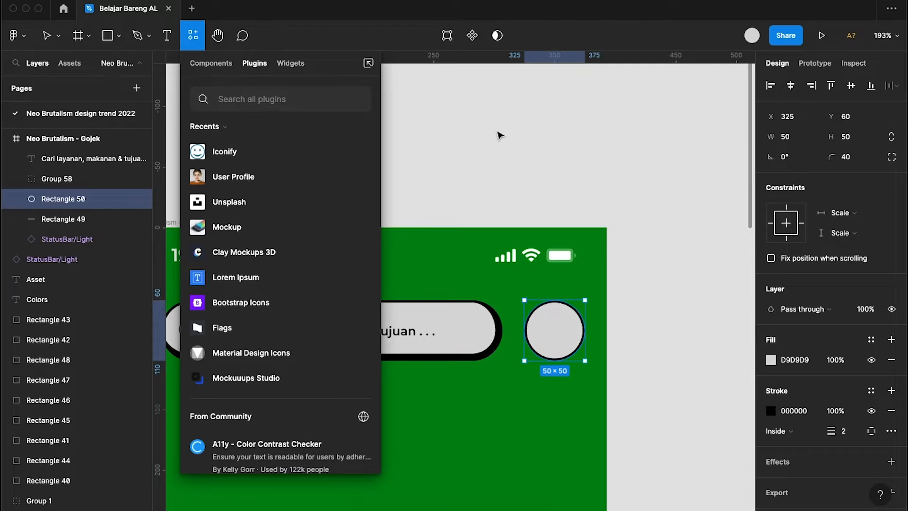
left_click(496, 138)
scroll(706, 284, "right", 2)
left_click(505, 328)
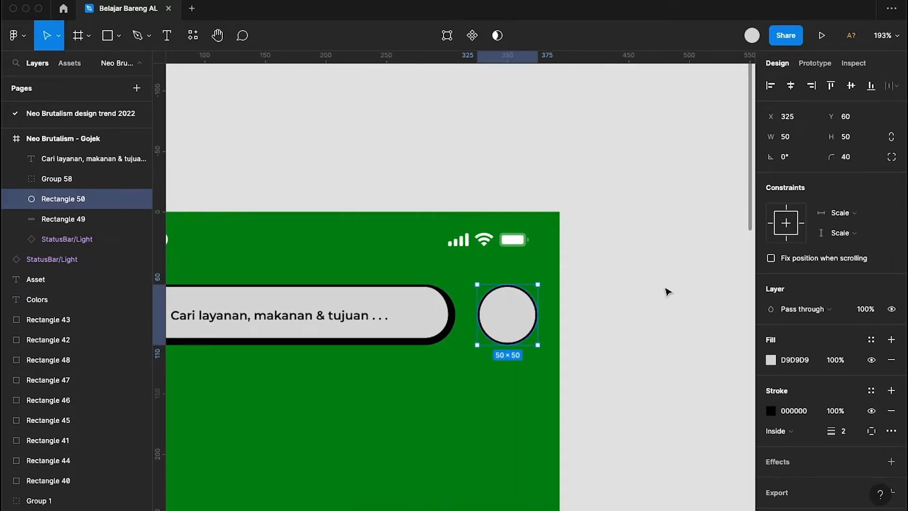
- Fill the circle beside the search bar with a random male portrait using the User Profile plugin
right_click(667, 292)
mouse_move(696, 397)
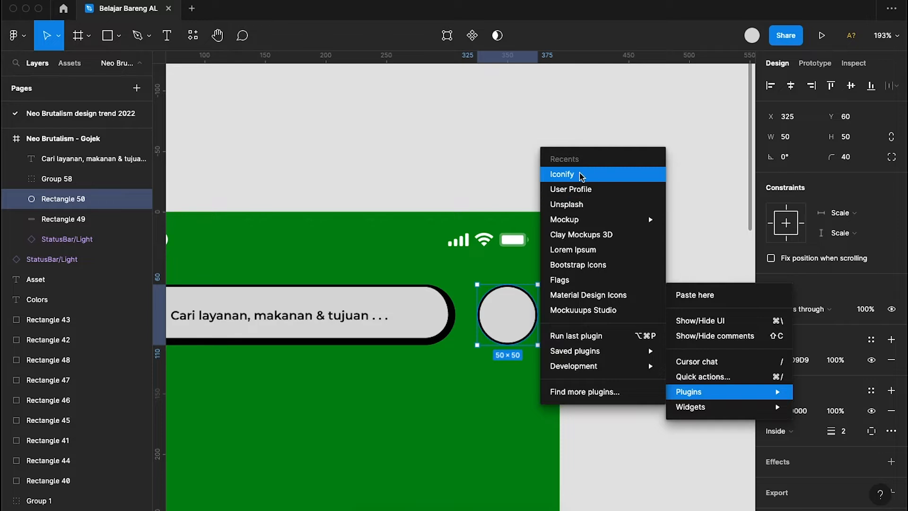
left_click(582, 189)
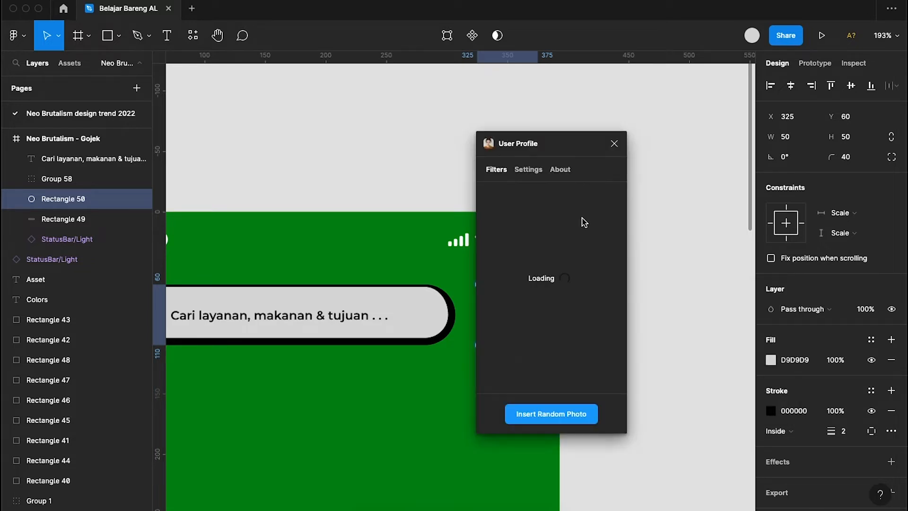
scroll(428, 238, "down", 3)
scroll(427, 238, "right", 3)
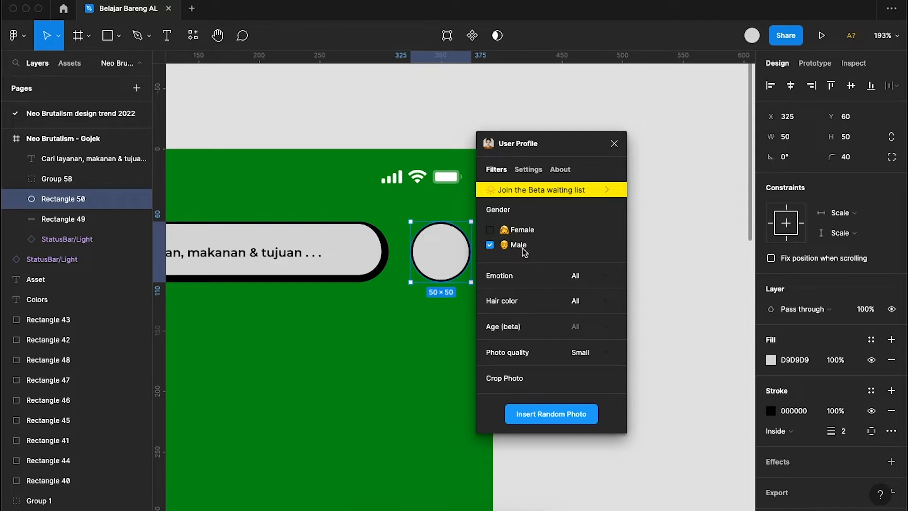
left_click(557, 417)
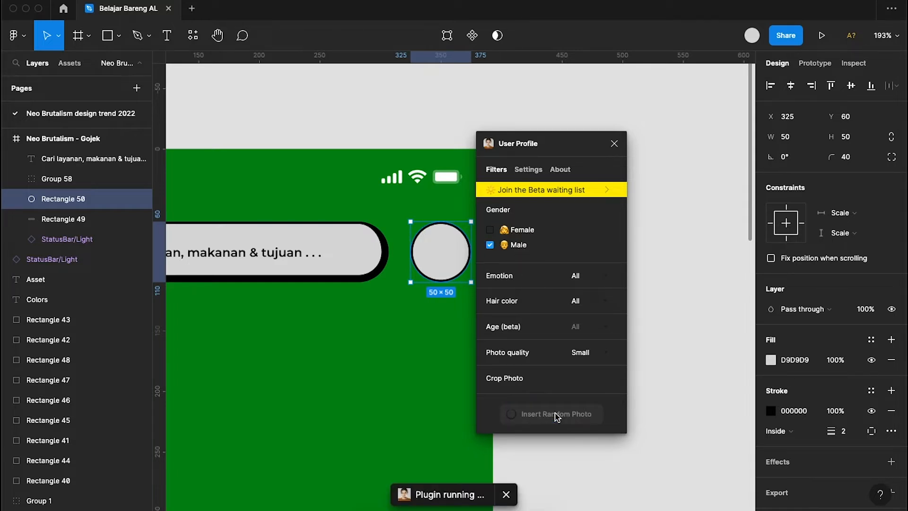
left_click(557, 417)
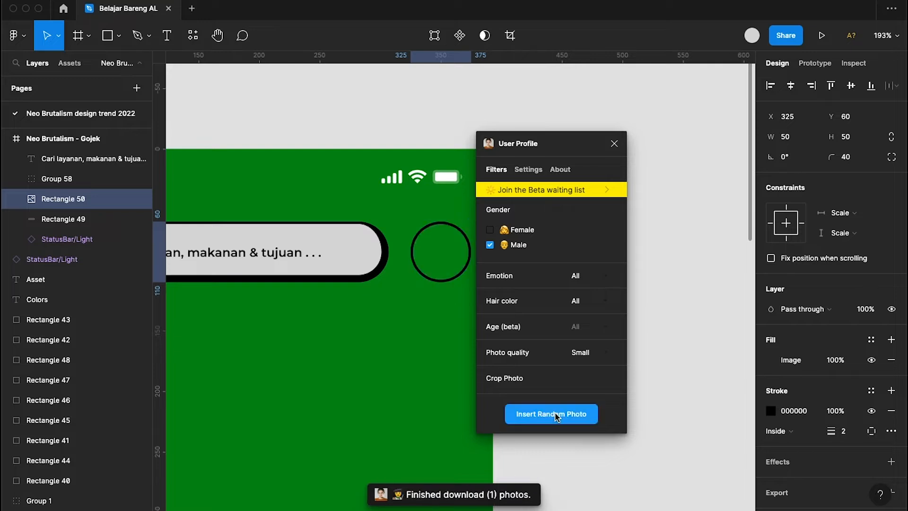
left_click(557, 416)
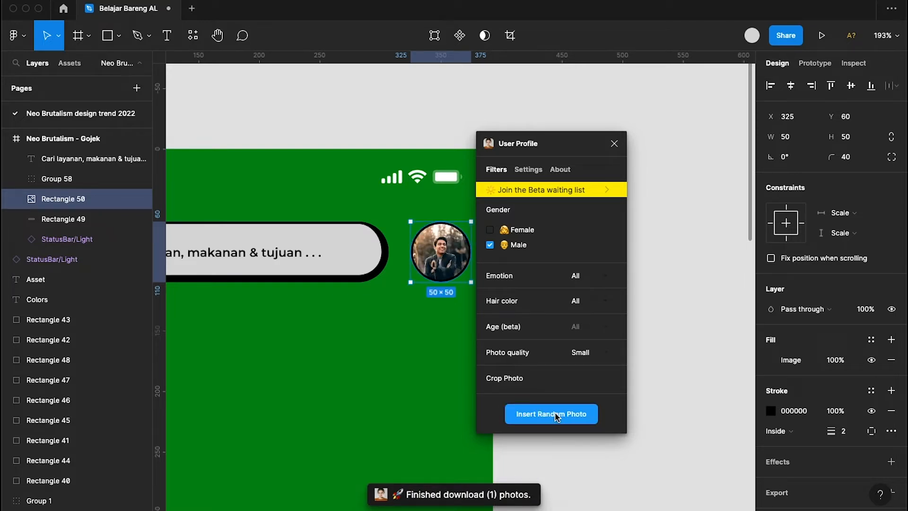
left_click(615, 144)
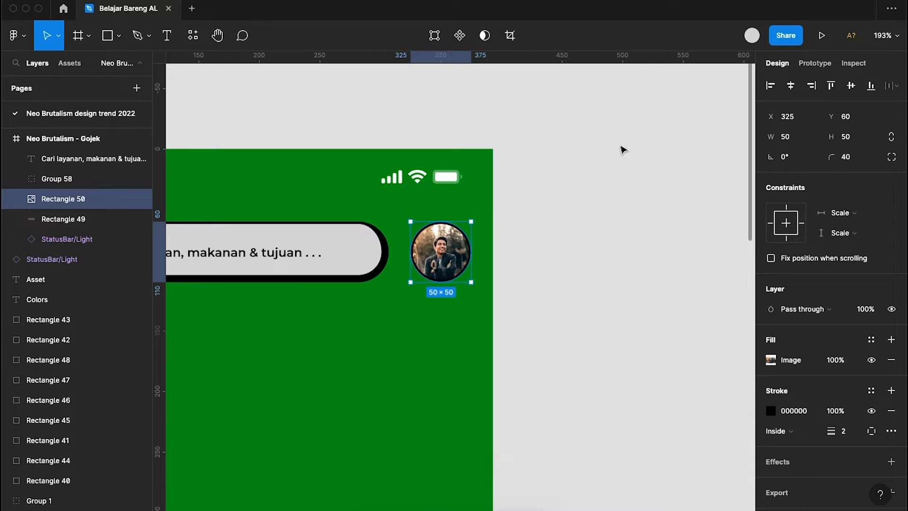
left_click(696, 252)
- Rerun the User Profile plugin on the profile circle and insert random male photos until a close-up face fills it
scroll(695, 251, "left", 5)
scroll(696, 251, "down", 3)
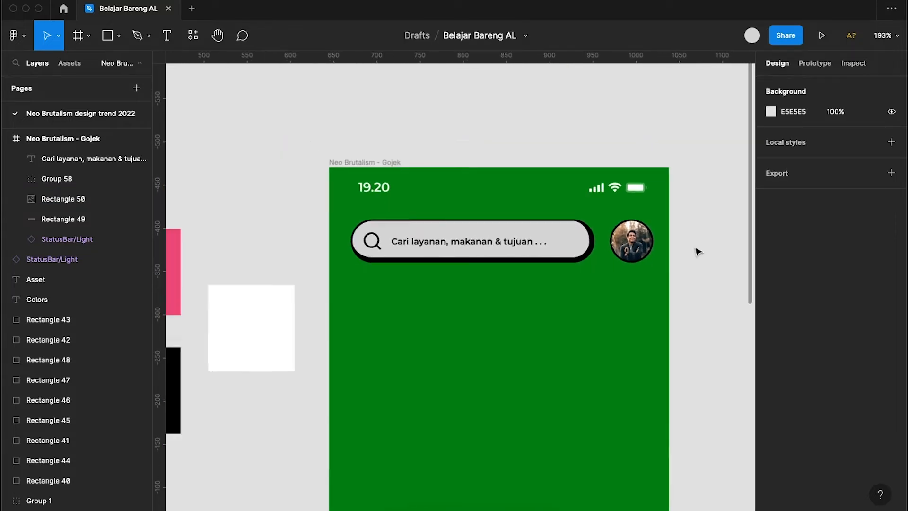
scroll(696, 251, "down", 2)
scroll(696, 251, "up", 3)
scroll(696, 251, "up", 1)
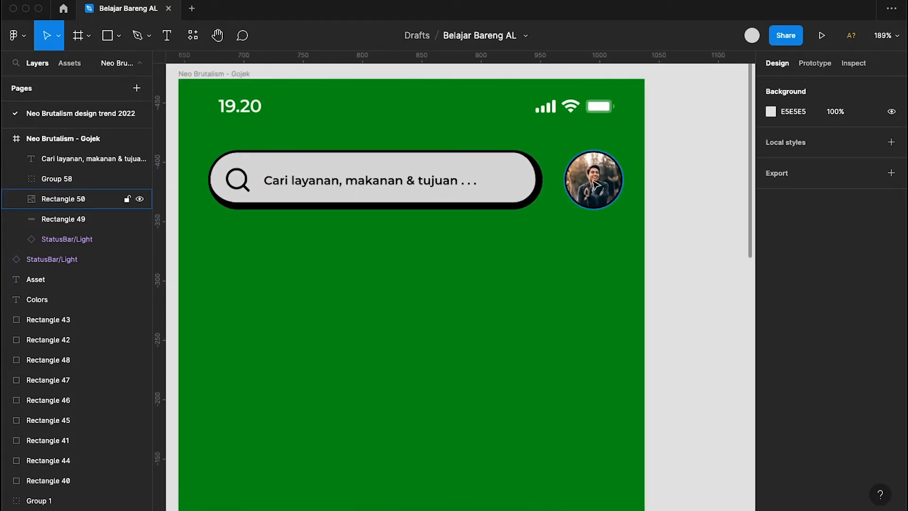
left_click(609, 191)
right_click(676, 239)
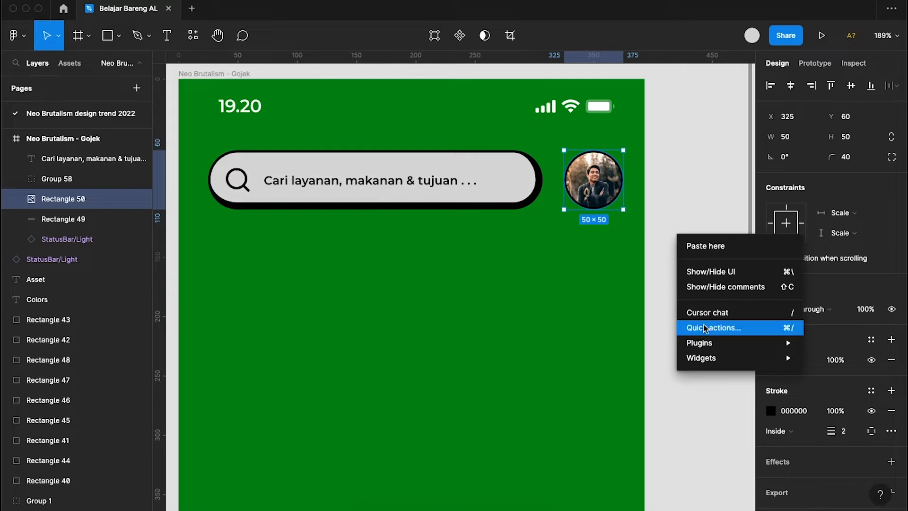
mouse_move(707, 342)
left_click(588, 130)
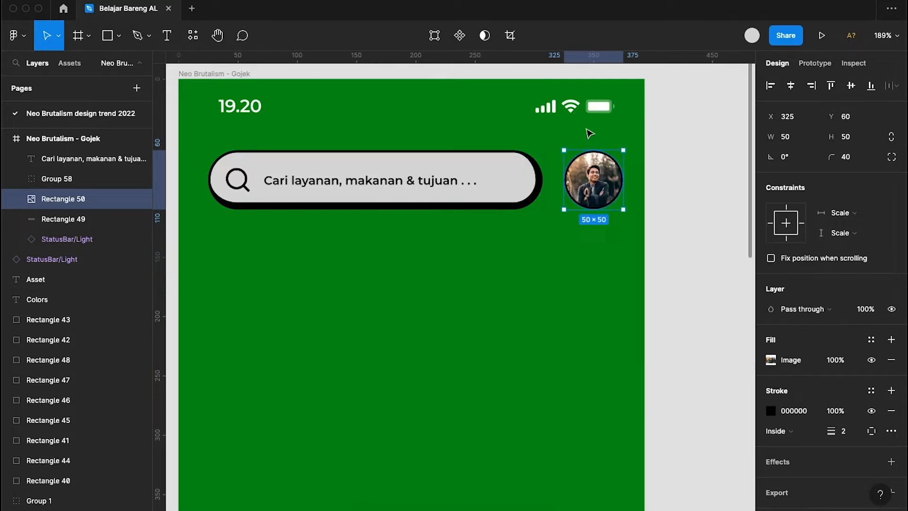
scroll(420, 303, "right", 3)
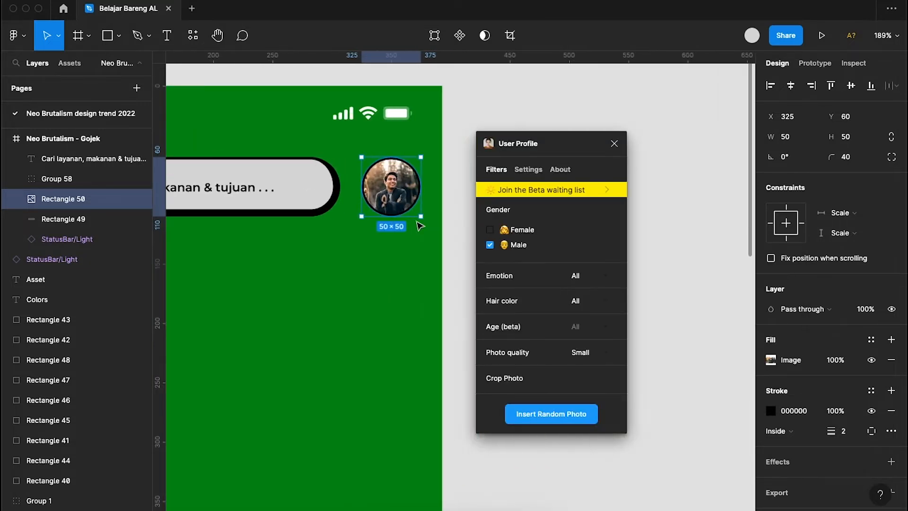
scroll(420, 218, "up", 5)
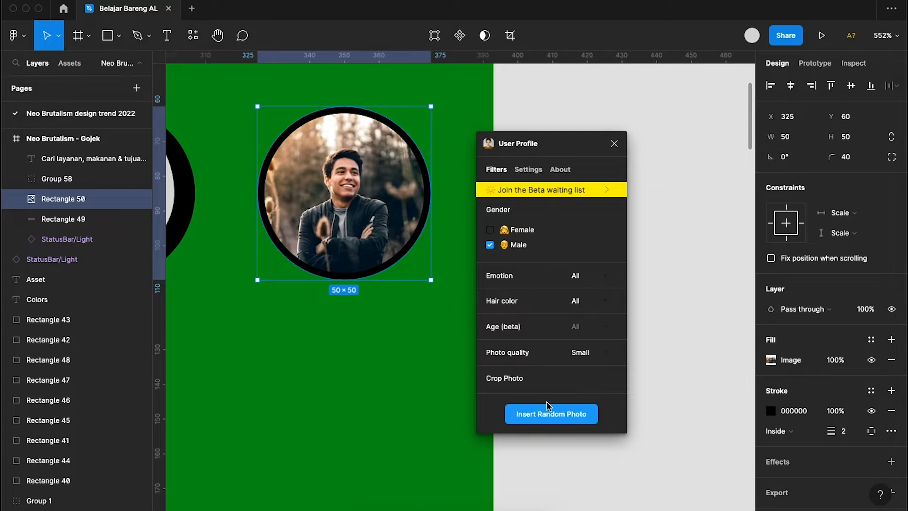
left_click(554, 416)
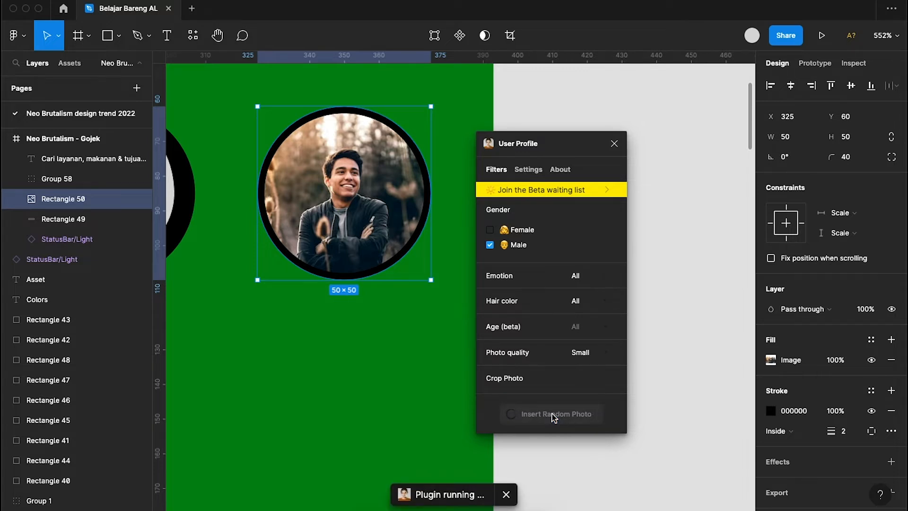
left_click(554, 416)
left_click(554, 416)
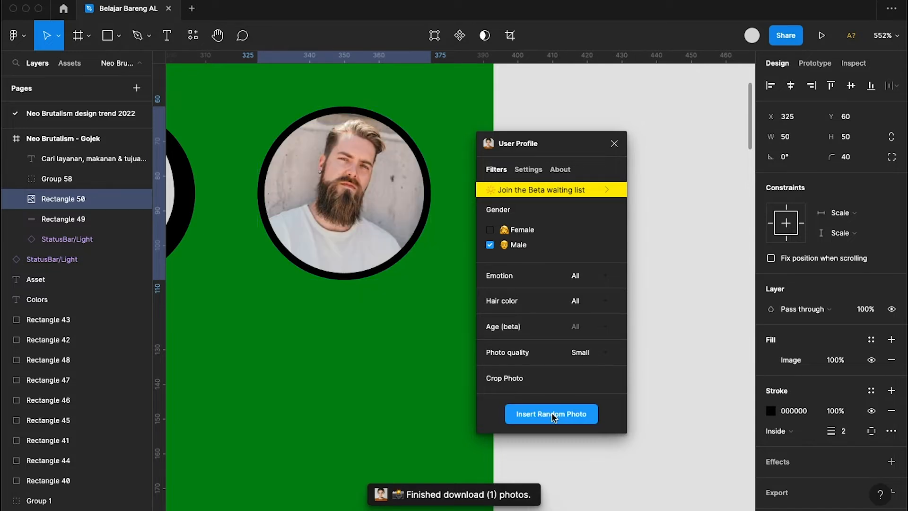
left_click(554, 417)
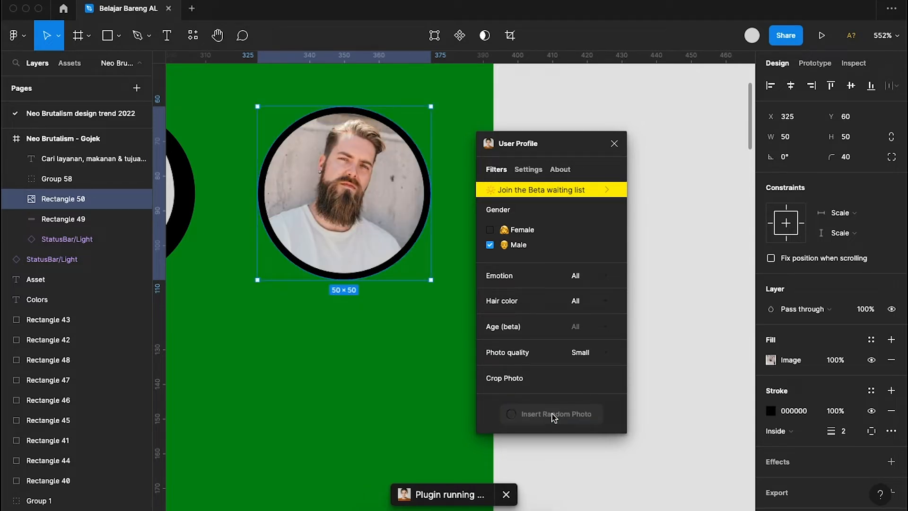
left_click(554, 416)
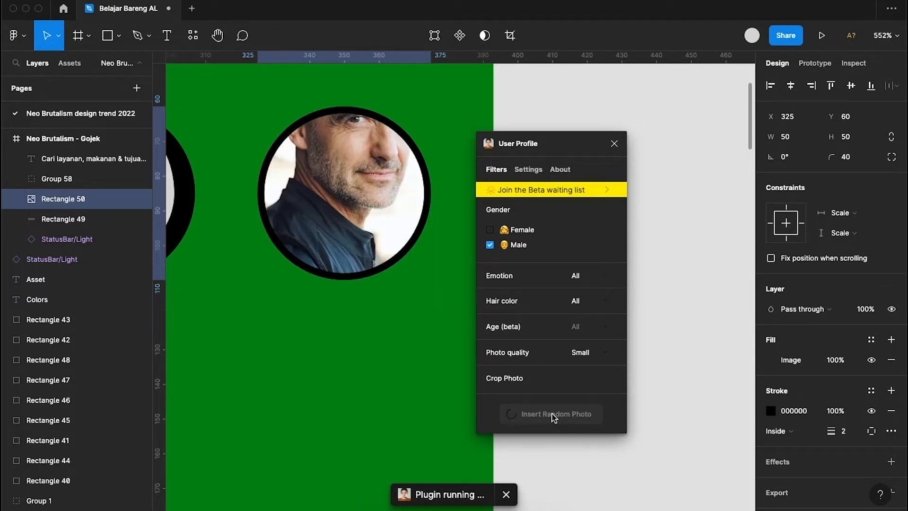
left_click(554, 415)
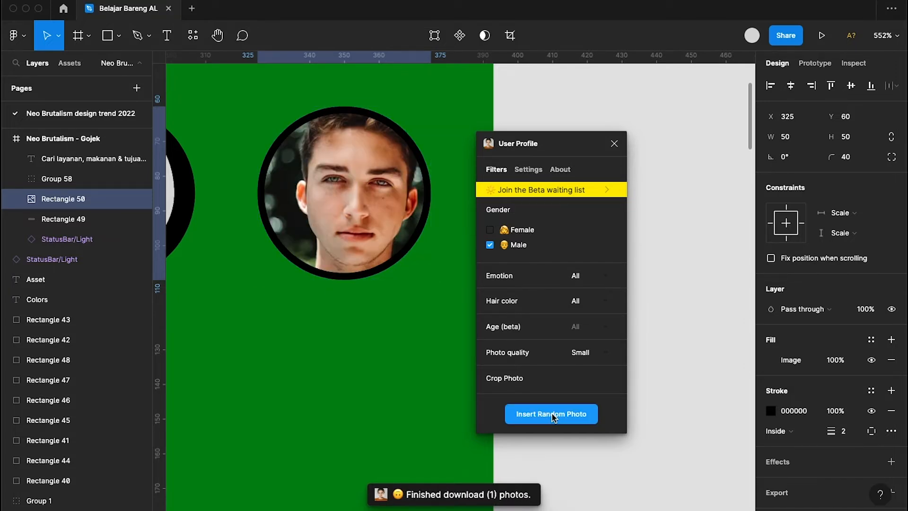
left_click(615, 143)
left_click(666, 300)
- Add a 100 × 100 square to the Gojek frame below the search bar, at about X 22, Y 157
scroll(665, 298, "down", 10)
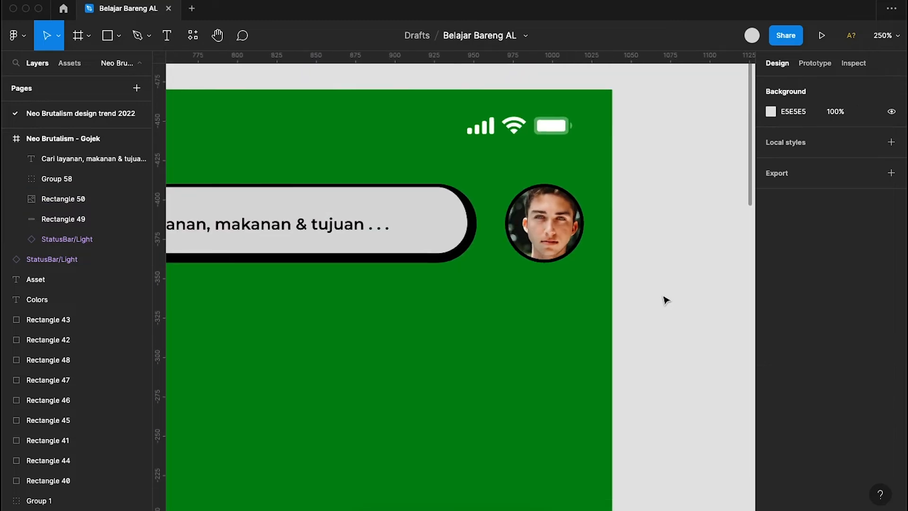
scroll(670, 283, "down", 4)
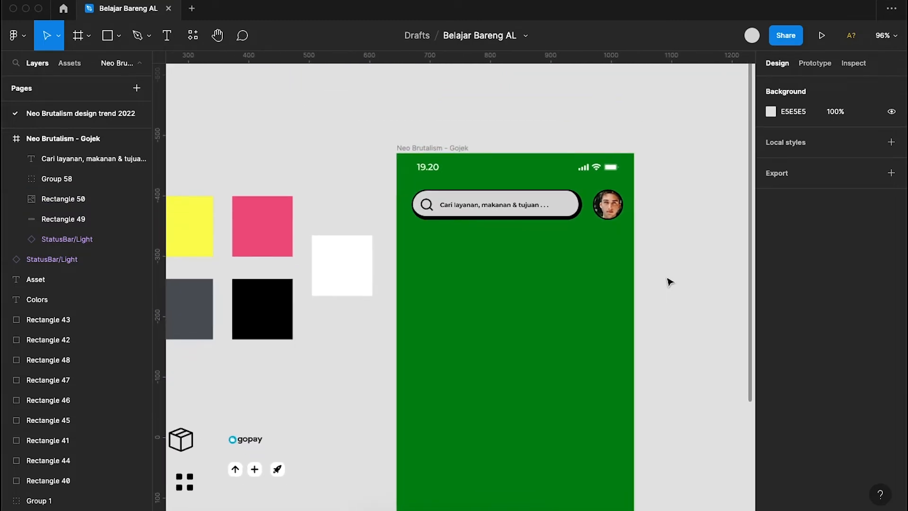
scroll(554, 296, "left", 2)
scroll(553, 296, "down", 1)
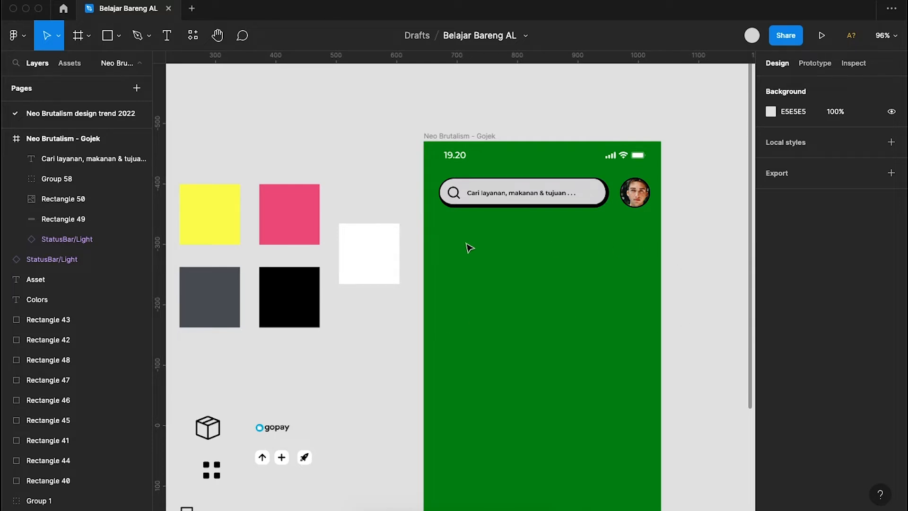
scroll(470, 247, "left", 2)
scroll(470, 248, "down", 1)
left_click(107, 35)
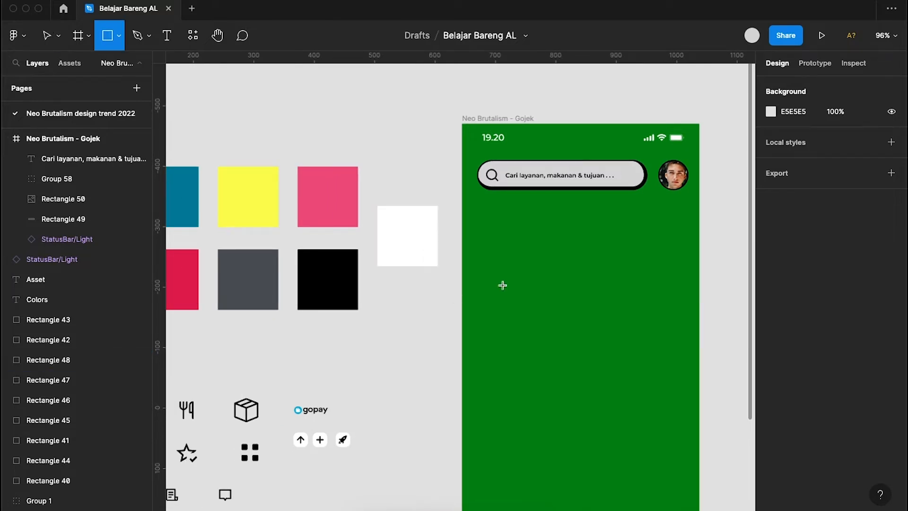
left_click(563, 270)
left_click_drag(566, 276, 511, 249)
scroll(511, 249, "up", 3)
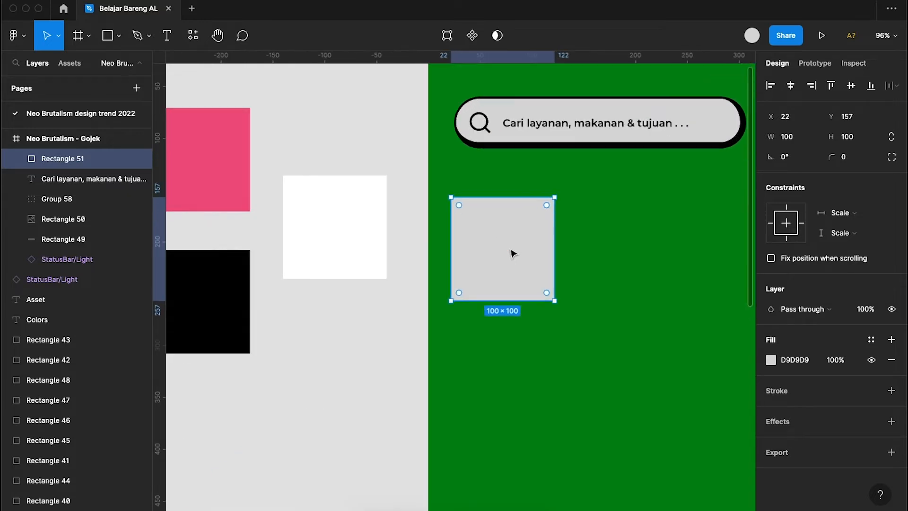
scroll(511, 250, "up", 3)
- Move the search bar's rectangle, icon and placeholder text together 7 px left, to 18 px from the frame's edge
left_click_drag(443, 208, 547, 274)
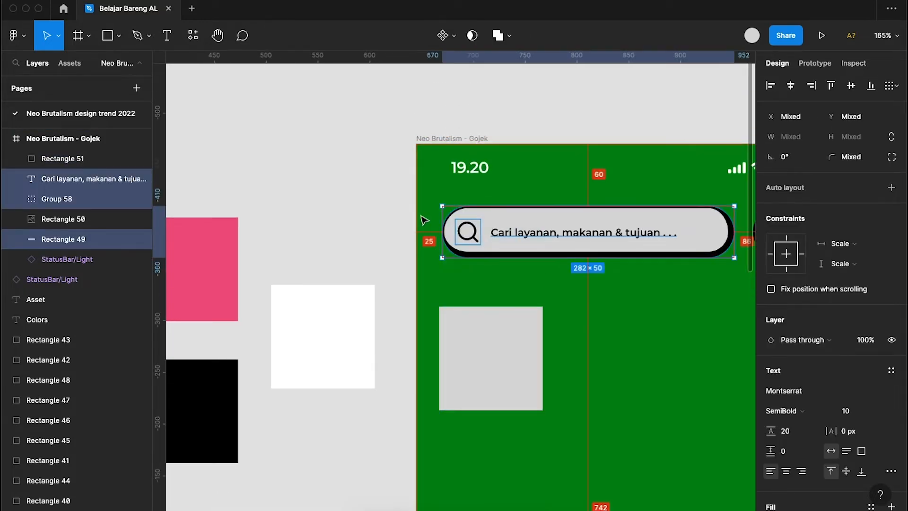
key("Left")
key("Left")
key("Left")
key("Left")
key("Left")
key("Left")
key("Left")
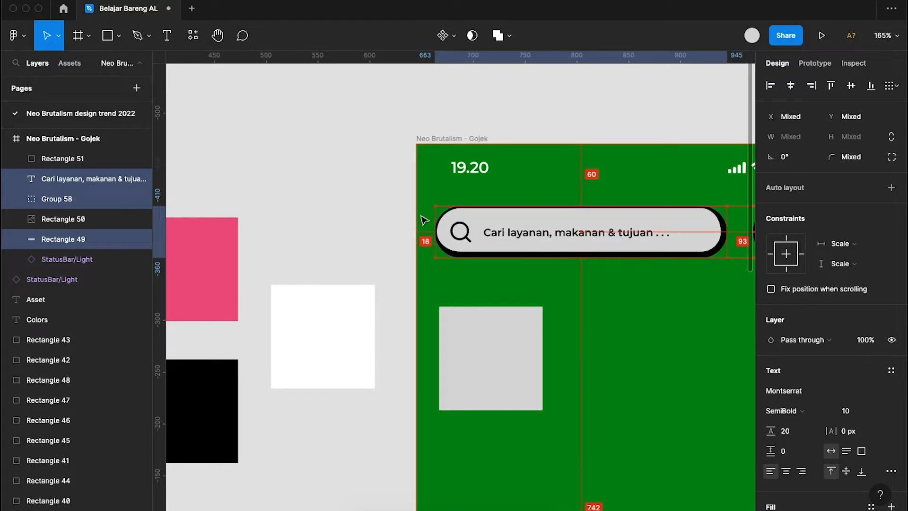
- Widen the search bar's rounded rectangle to 289 by extending its right side, leaving an 18 px gap before the profile photo
scroll(424, 221, "right", 5)
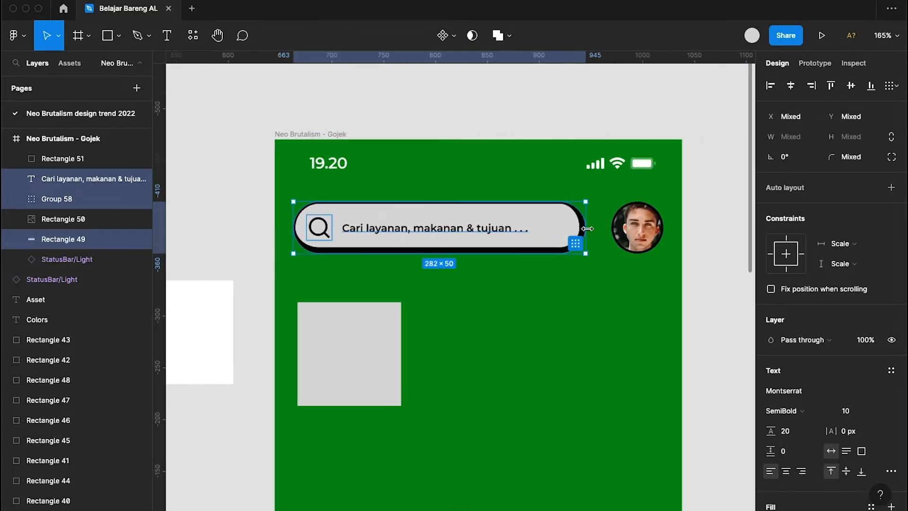
scroll(587, 228, "up", 6)
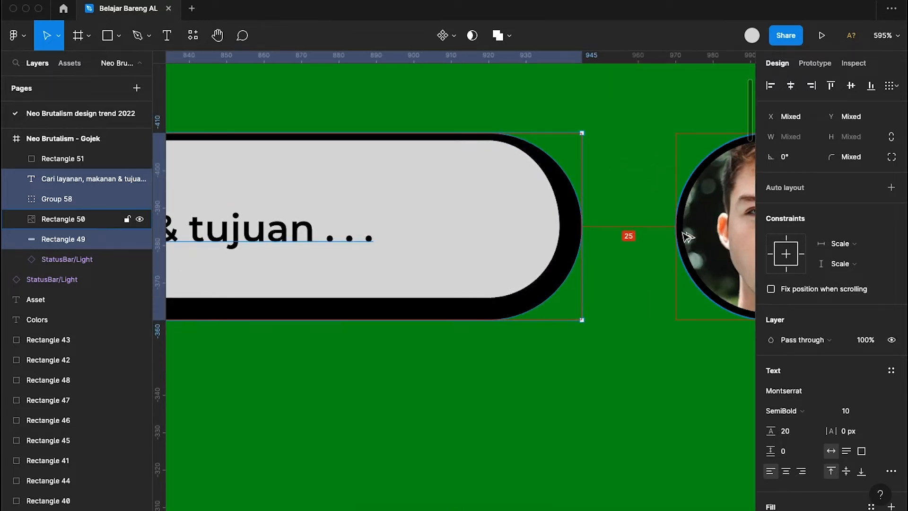
left_click(581, 219)
left_click_drag(582, 219, 645, 232)
scroll(599, 227, "up", 5)
scroll(662, 197, "down", 5)
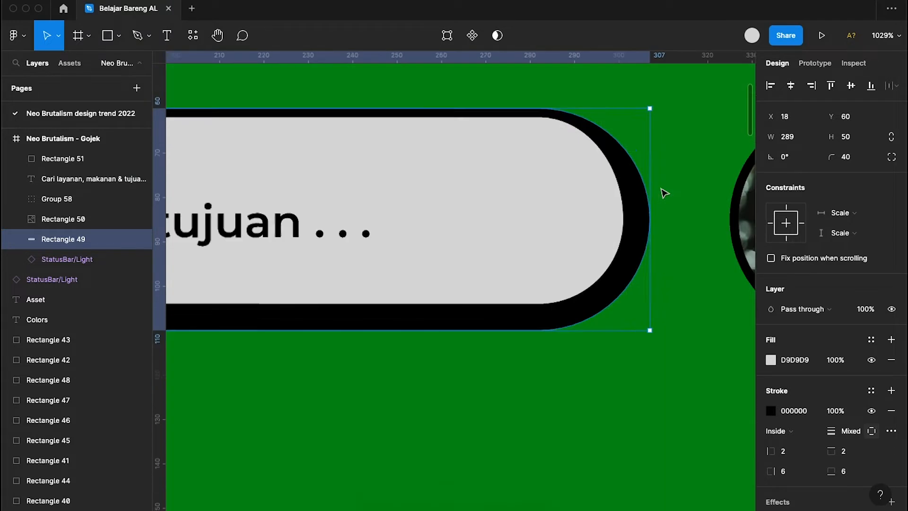
scroll(663, 193, "down", 5)
key("alt")
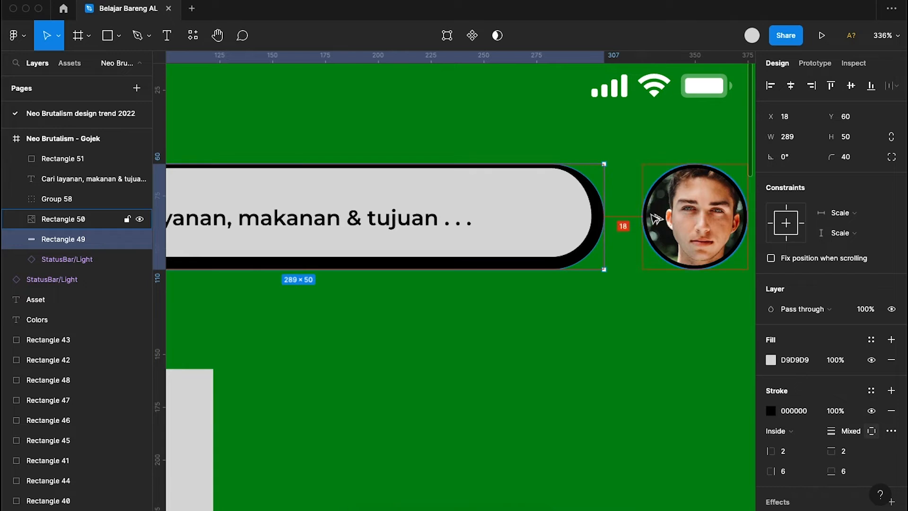
scroll(662, 213, "down", 3)
left_click(645, 336)
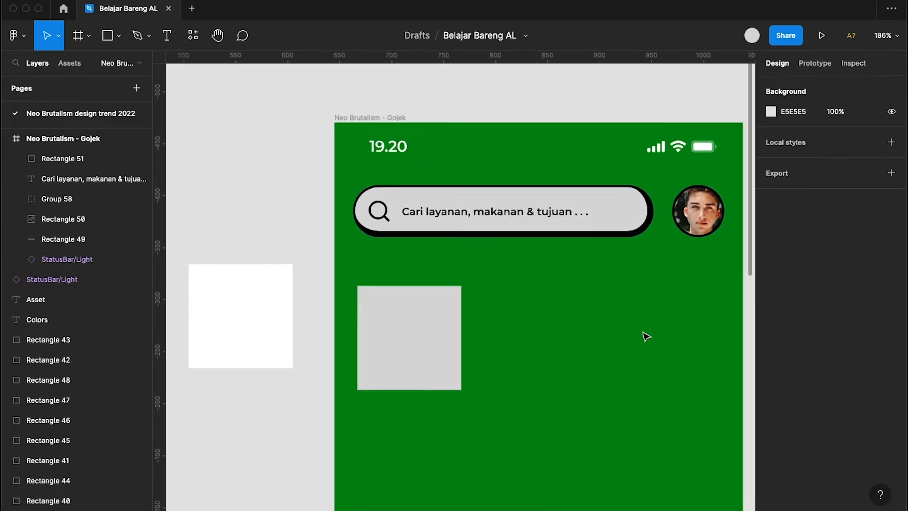
- Stretch the grey square below the search bar to 357 wide, spanning X 18 to X 375 in the Gojek frame
scroll(615, 321, "down", 3)
left_click(493, 335)
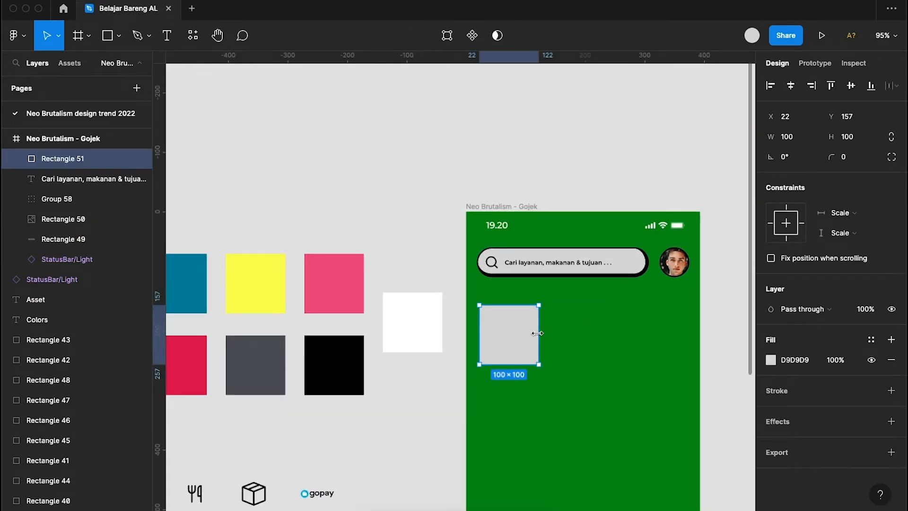
left_click_drag(651, 341, 691, 345)
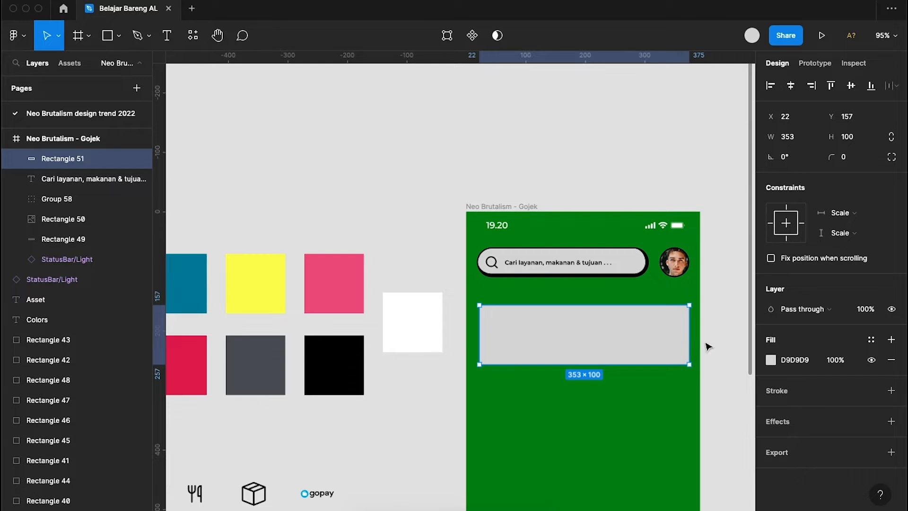
key("alt")
scroll(484, 314, "up", 5)
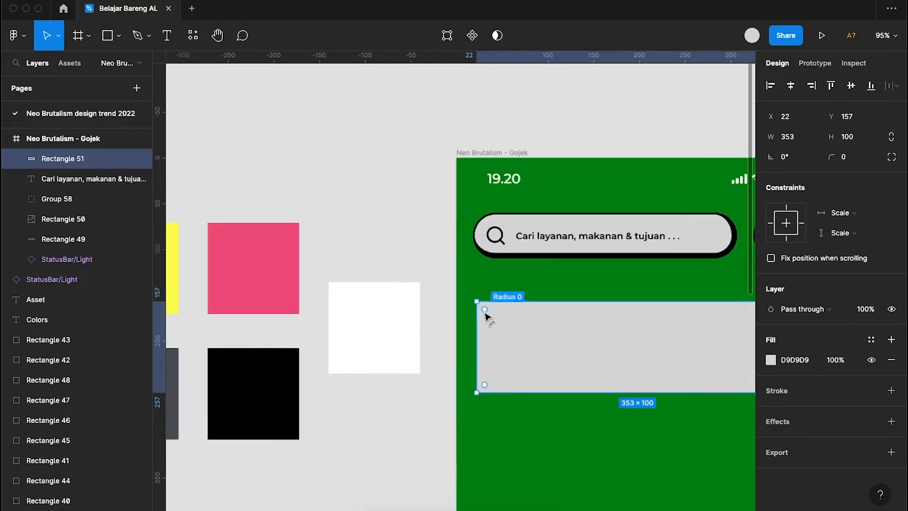
left_click_drag(468, 336, 464, 337)
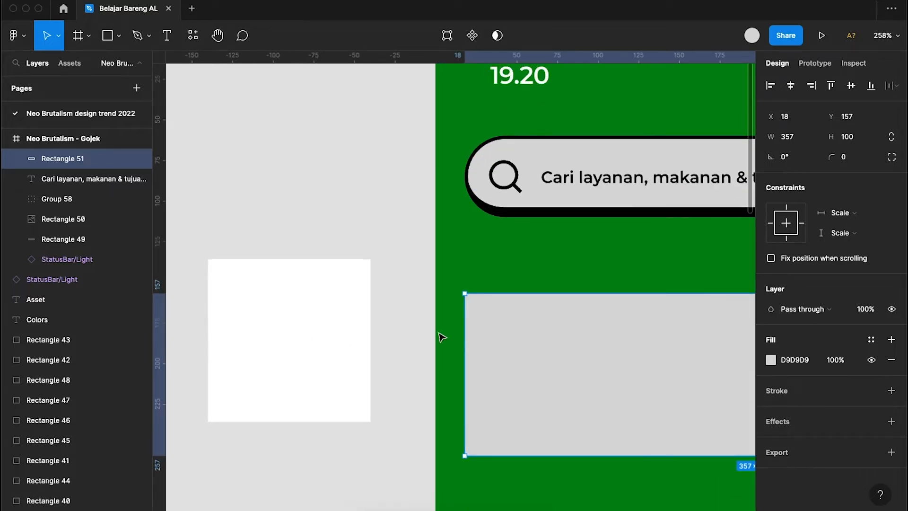
- Set the wide grey card's height to 124 and its corner radius to 24
scroll(441, 332, "down", 5)
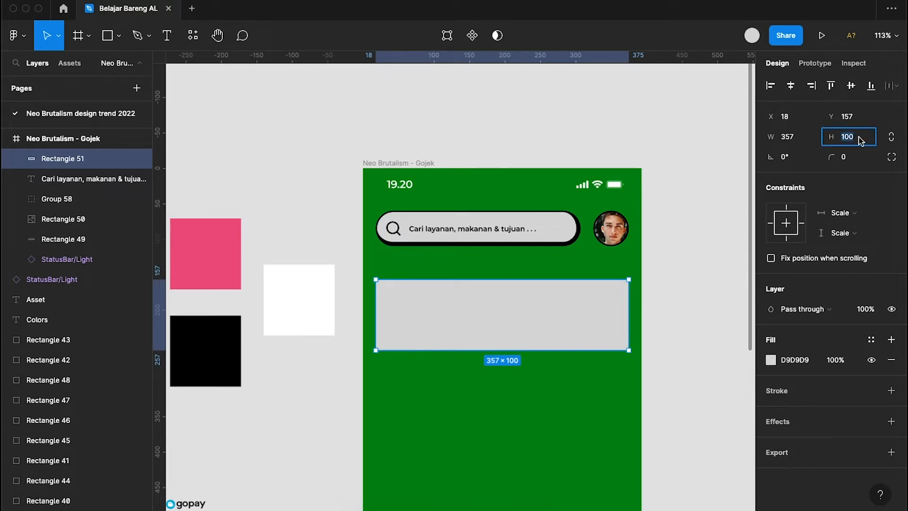
type("124")
key("Return")
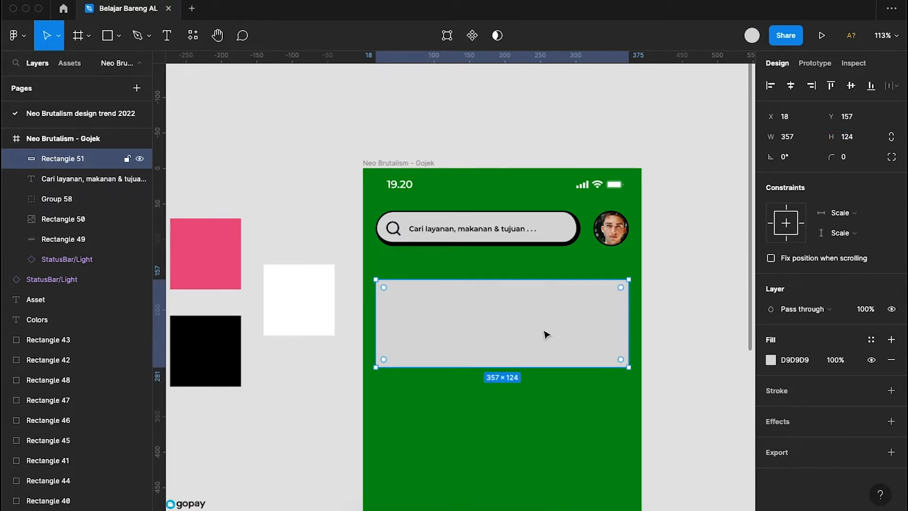
left_click(859, 158)
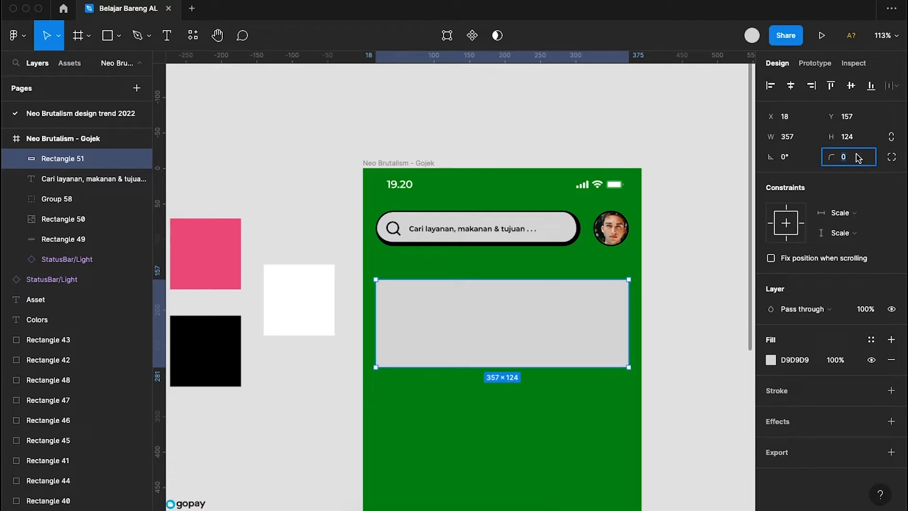
key("Return")
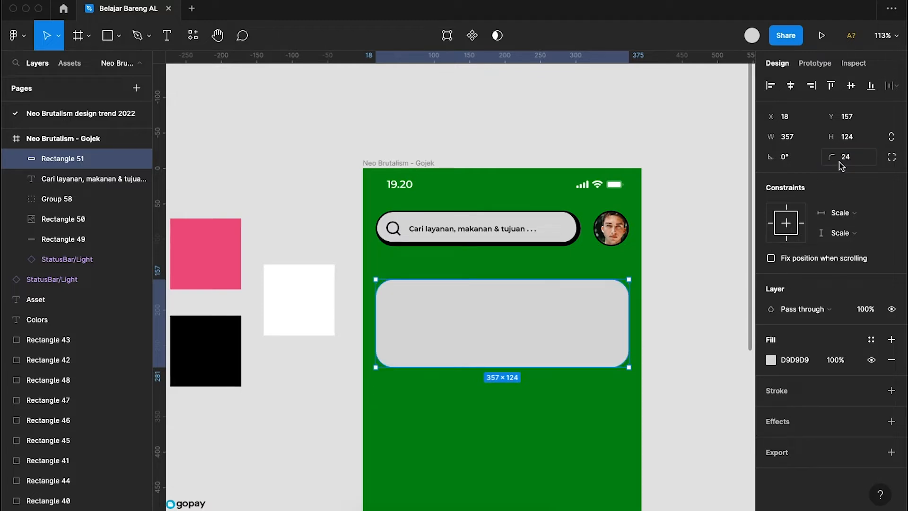
left_click(683, 341)
scroll(683, 341, "down", 1)
left_click(557, 290)
scroll(557, 290, "up", 5)
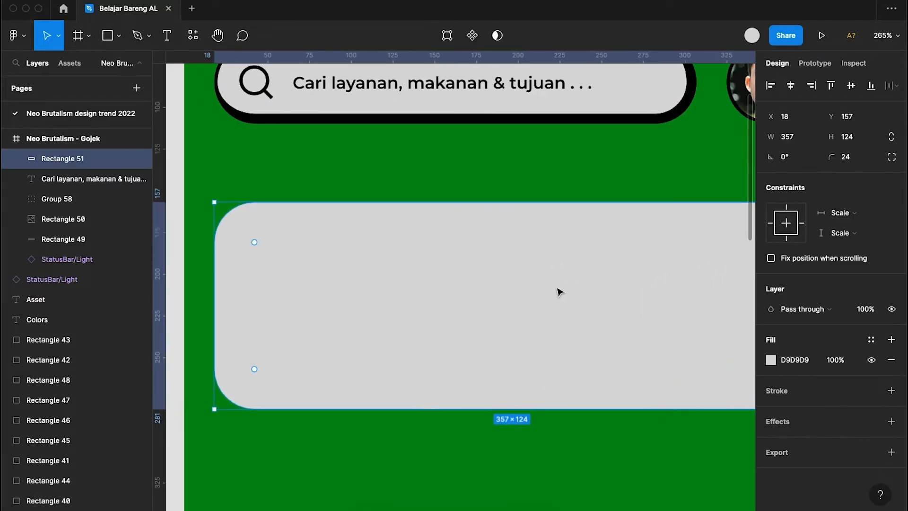
scroll(559, 287, "down", 2)
left_click(528, 404)
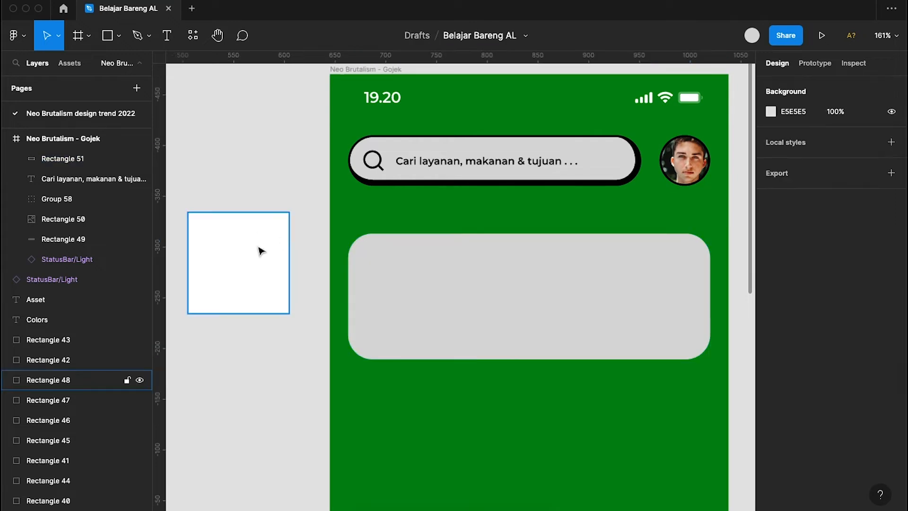
- Add a 100 × 100 square inside the grey card and place it at X 43, Y 173, aligned with the search icon
left_click(108, 35)
left_click(399, 290)
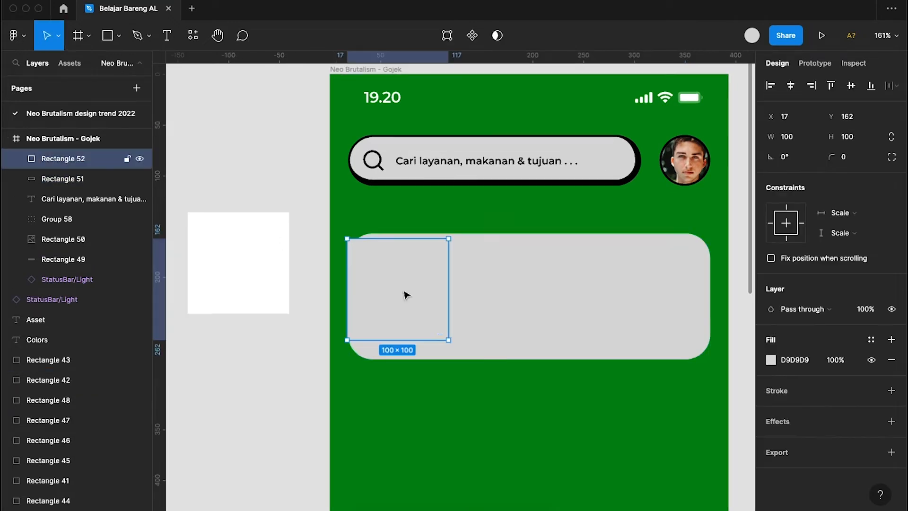
left_click_drag(405, 291, 438, 304)
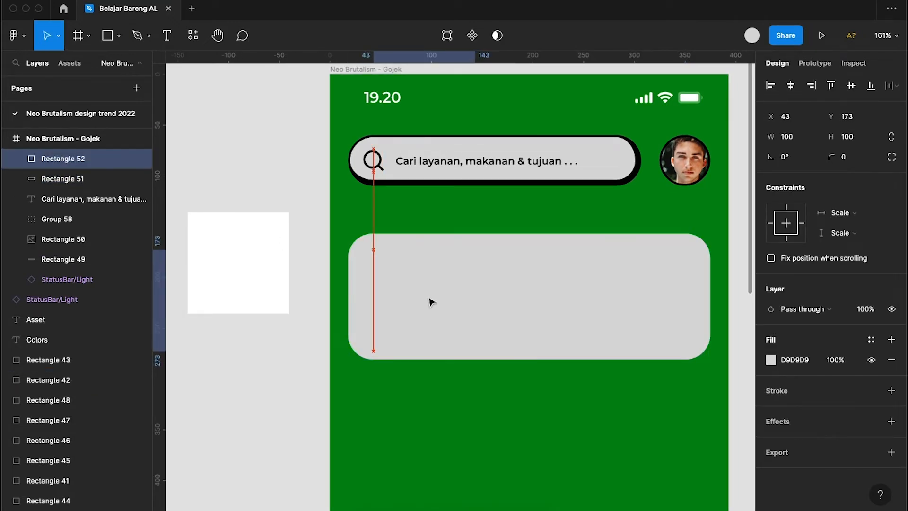
left_click_drag(431, 302, 431, 302)
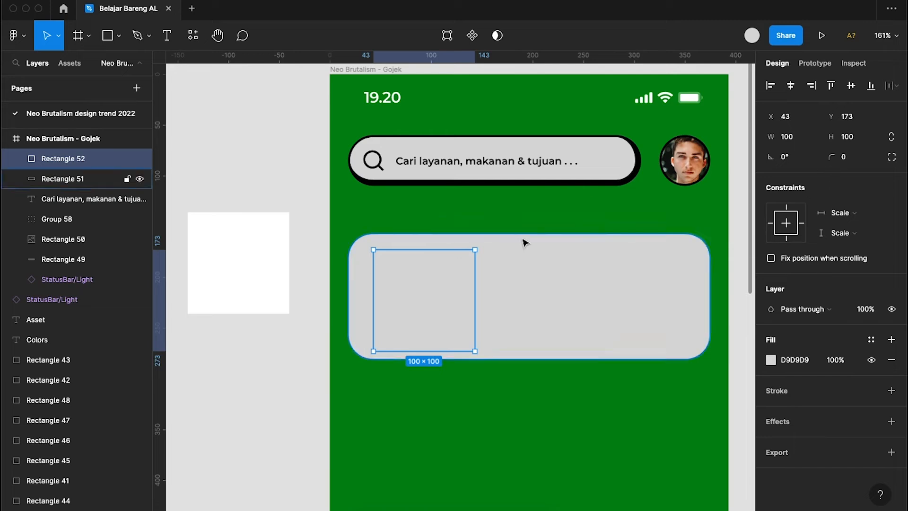
- Try a width of 150 for the new square inside the card, and resize it to 124 × 80
left_click(807, 137)
type("1")
key("Return")
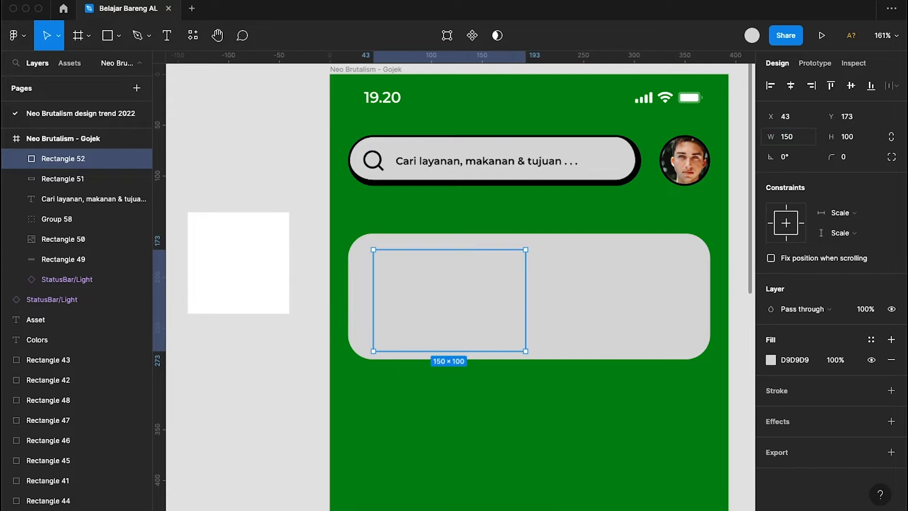
type("124")
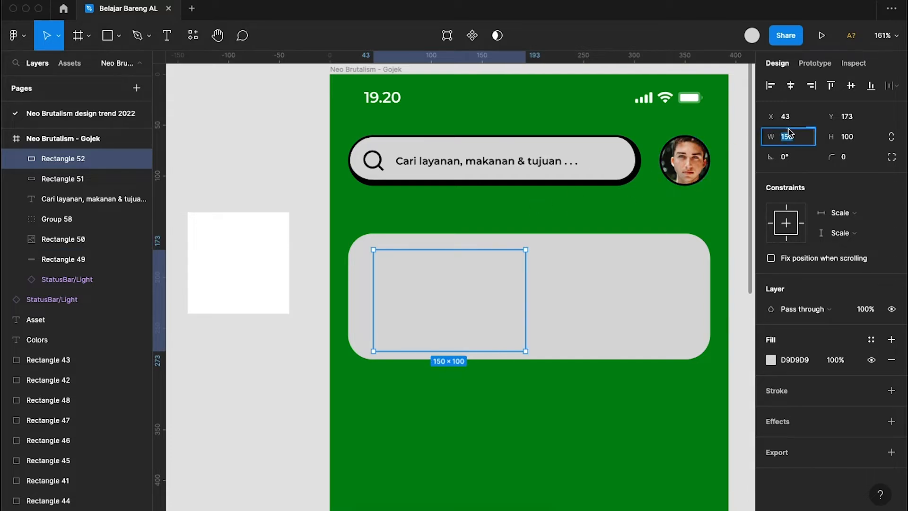
key("Return")
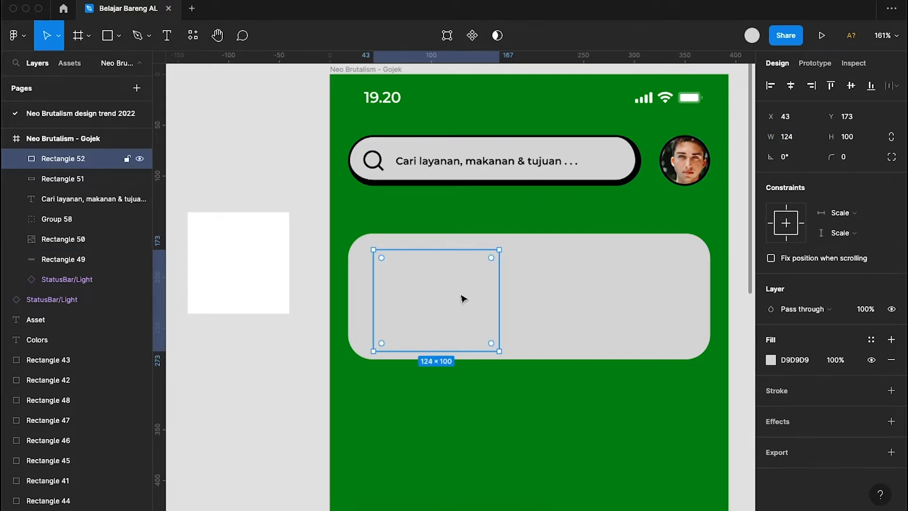
left_click(861, 136)
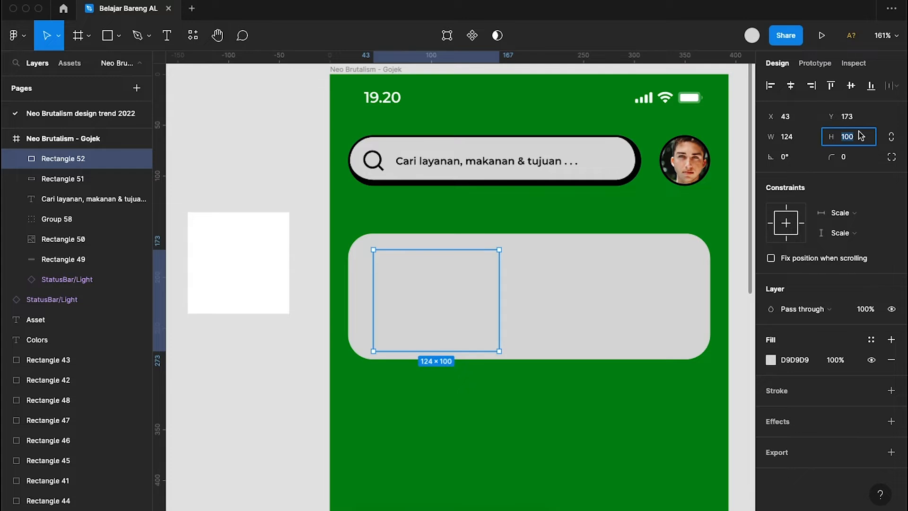
type("80")
key("Return")
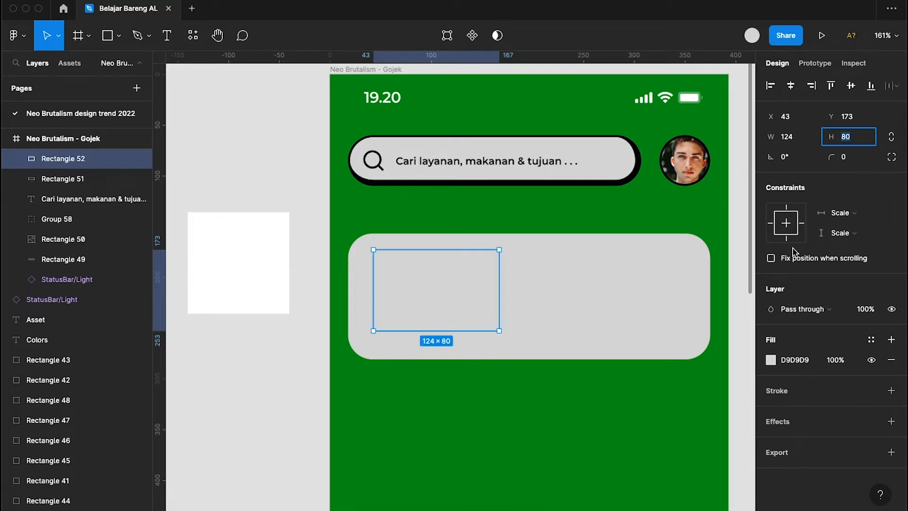
- Fill the small rectangle inside the card with white FFFFFF and move it down to Y 179
left_click(771, 361)
left_click(620, 460)
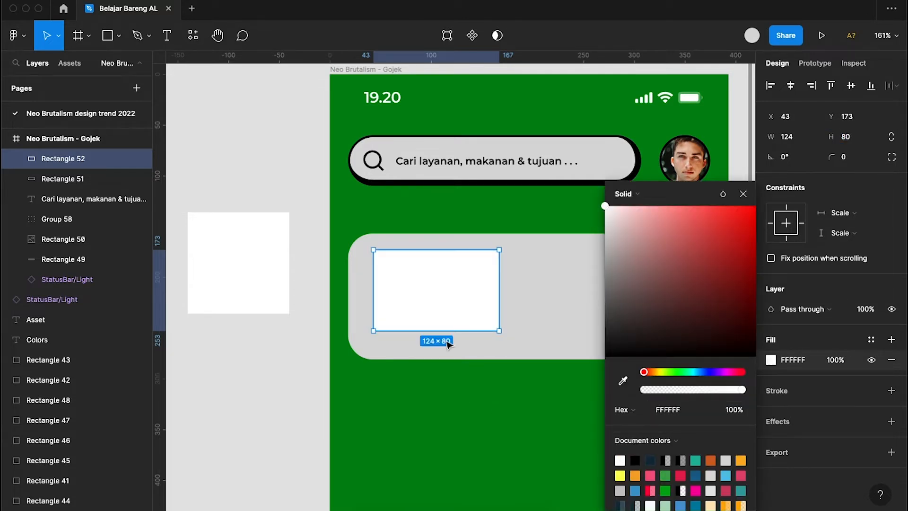
mouse_move(438, 290)
left_mouse_down()
mouse_move(446, 299)
mouse_move(437, 297)
left_mouse_up()
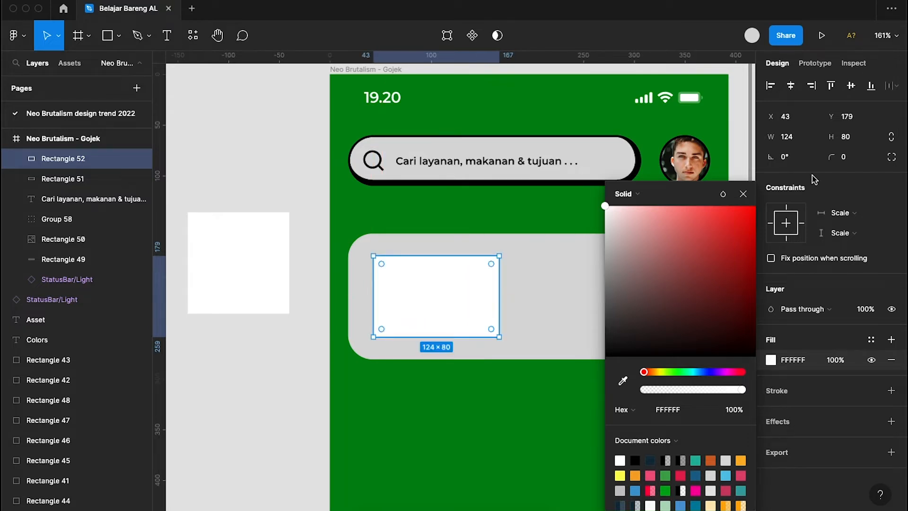
- Set the white rectangle's width to 134, and adjust it to 140
left_click(805, 141)
type("134")
key("Return")
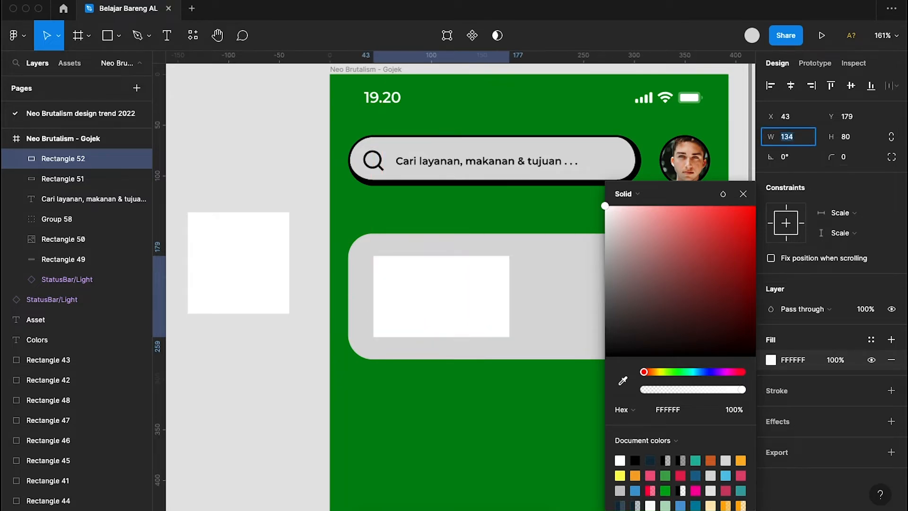
key("shift+Up")
key("Down")
key("Down")
key("Down")
key("Down")
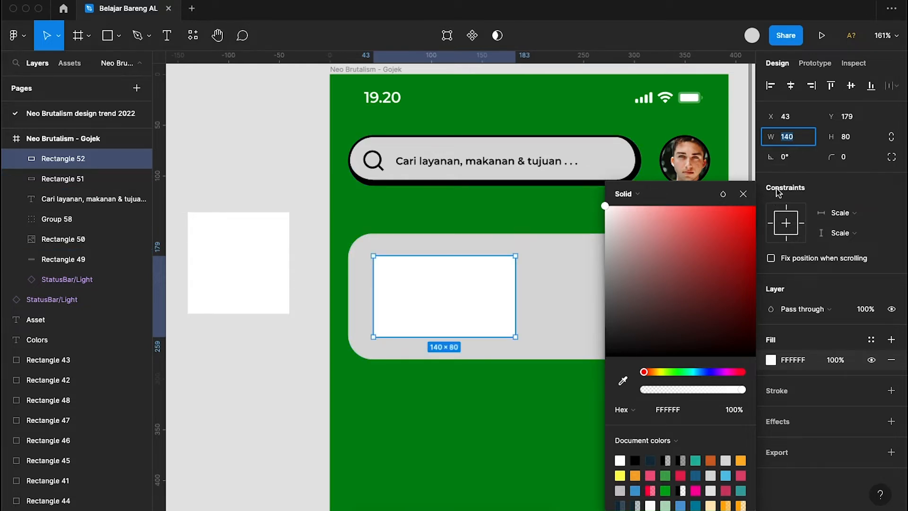
- Try heights of 60, 80 and 90 for the white rectangle
left_click(848, 137)
key("shift+Down")
key("shift+Down")
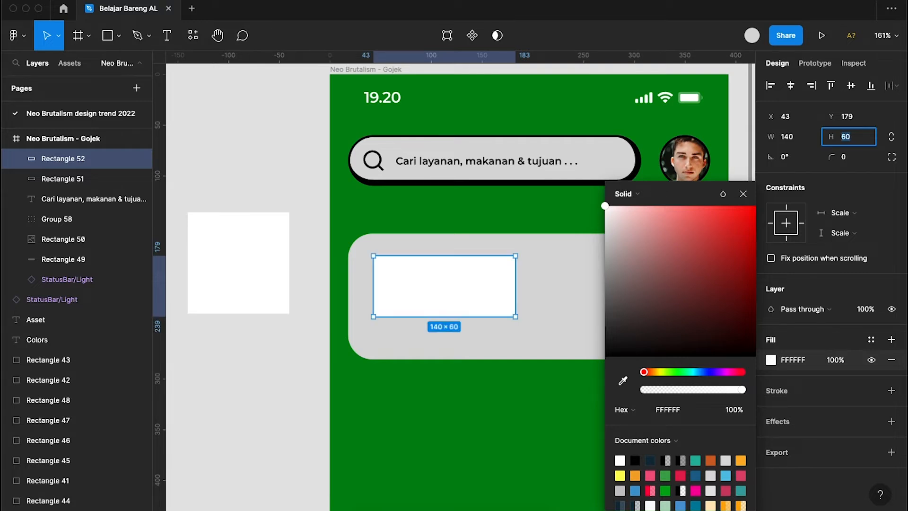
key("shift+Up")
key("shift+Up")
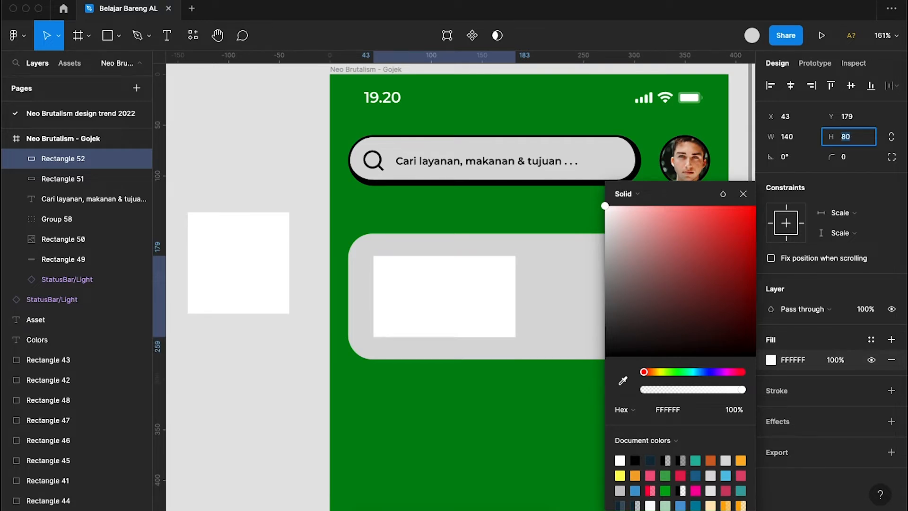
key("shift+Up")
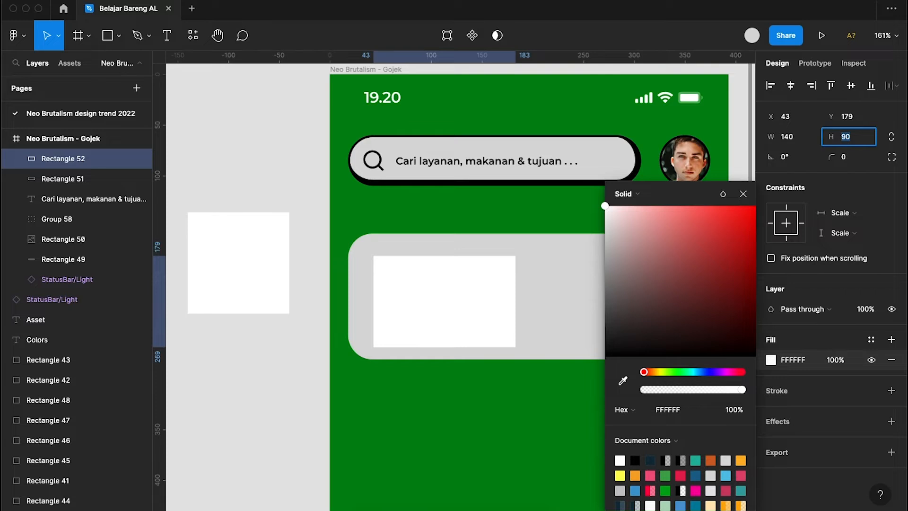
- Set the white rectangle's height to 85 and raise it to Y 177, centred vertically in the grey card
type("6")
key("Return")
left_click(847, 136)
key("Down")
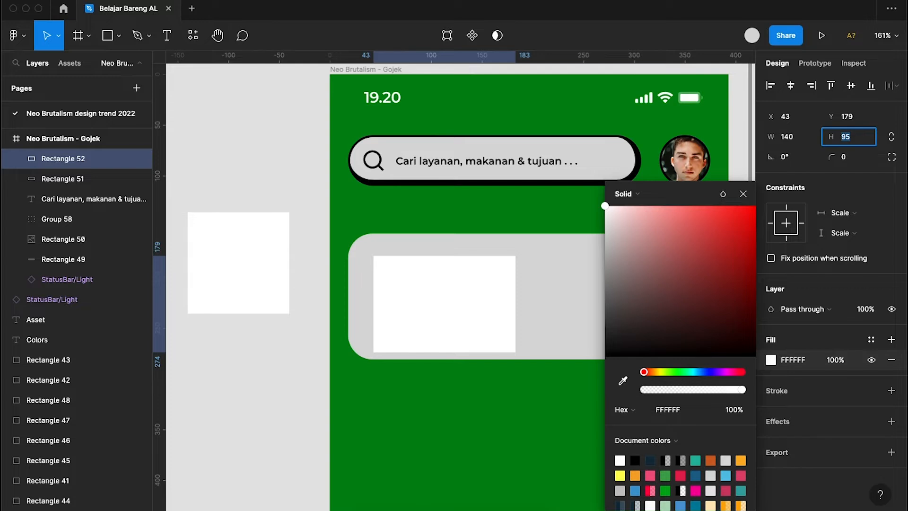
key("Return")
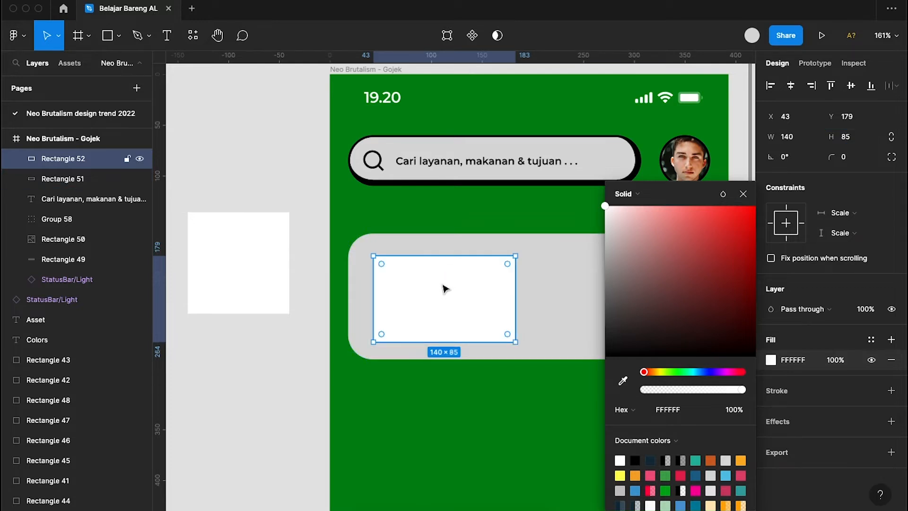
key("Up")
key("Up")
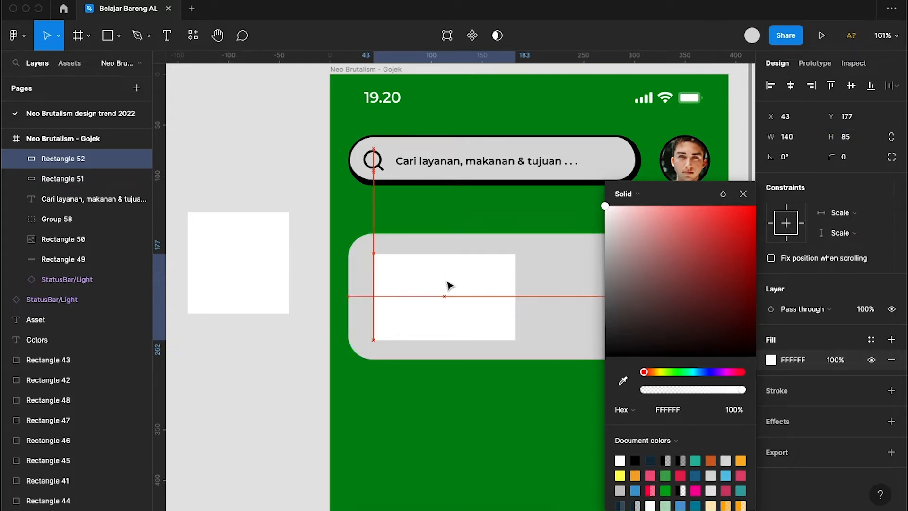
scroll(491, 434, "right", 2)
left_click(503, 470)
scroll(503, 470, "down", 2)
scroll(503, 470, "right", 1)
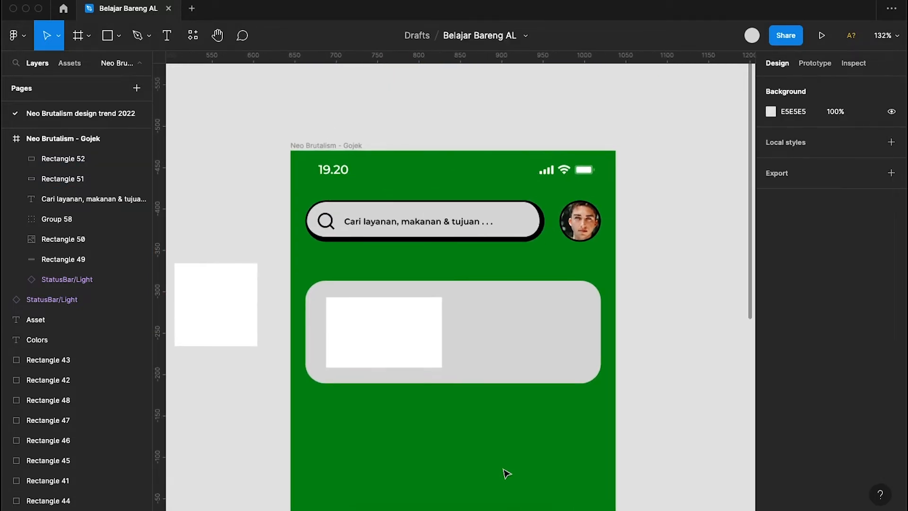
- Round the white rectangle's corners with a radius of 8
scroll(506, 474, "up", 5)
scroll(504, 474, "up", 1)
scroll(505, 475, "left", 1)
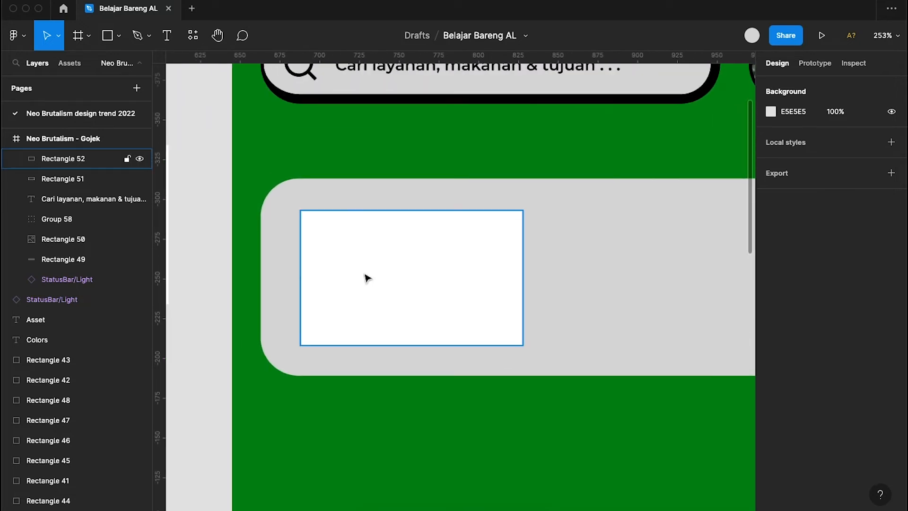
left_click(421, 295)
left_click(854, 166)
type("8")
key("Return")
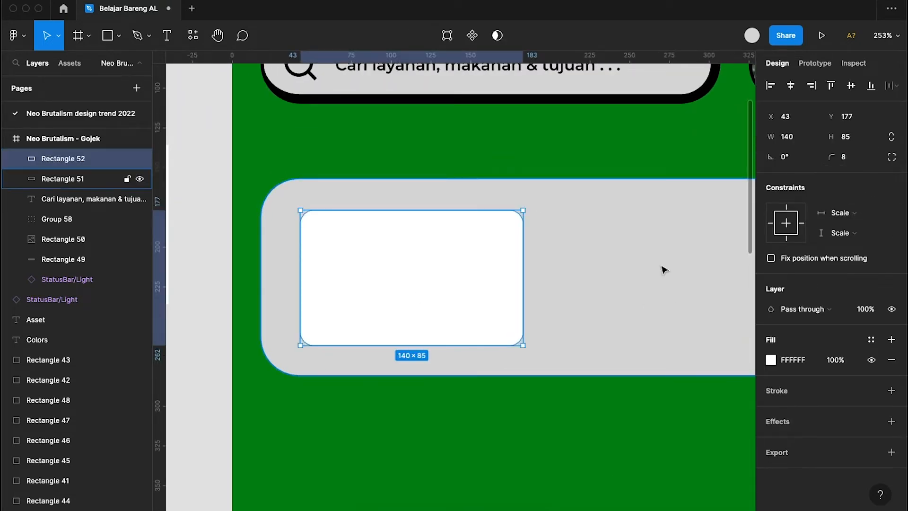
left_click(651, 274)
left_click(580, 444)
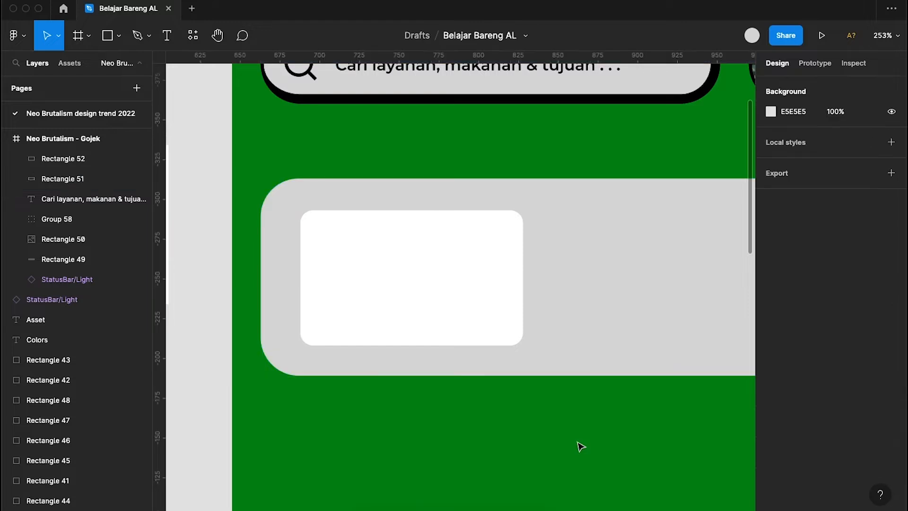
- Add a black 000000 inside stroke with a weight of 1 to the large grey card
scroll(580, 445, "down", 5)
scroll(581, 446, "left", 2)
scroll(581, 447, "down", 1)
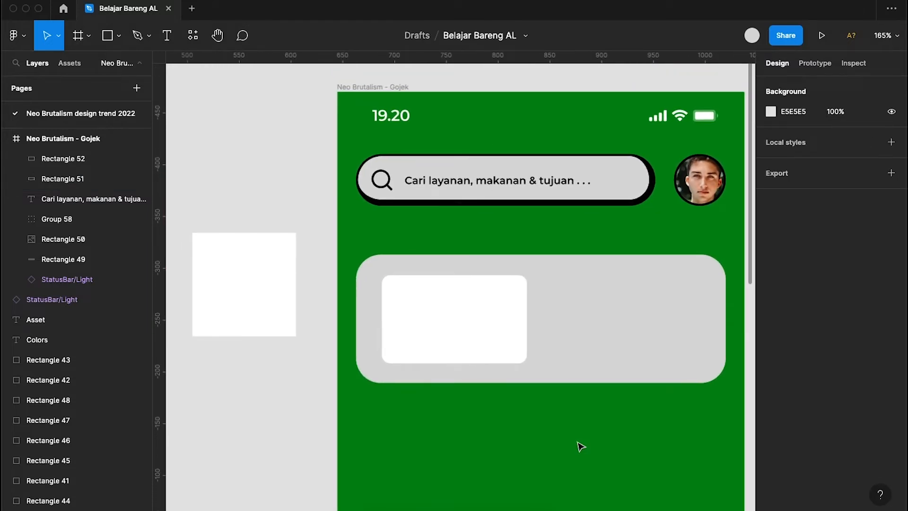
left_click(649, 311)
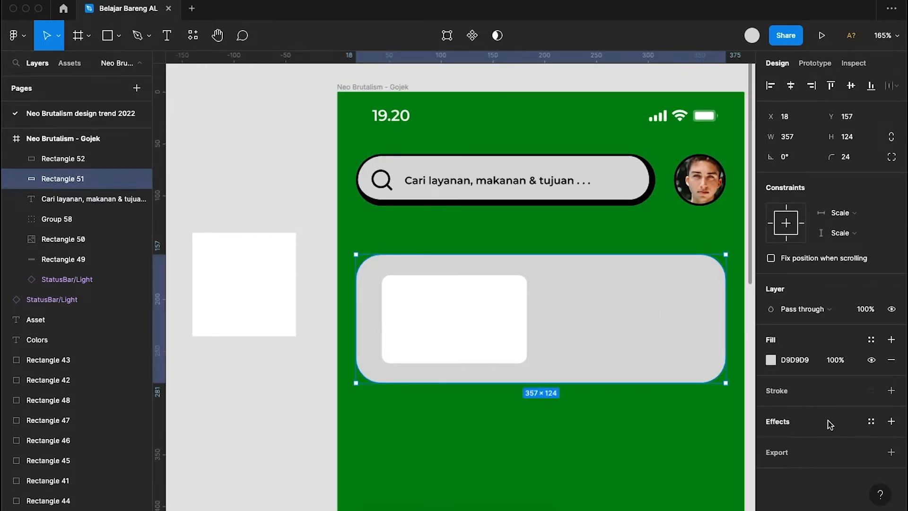
left_click(892, 391)
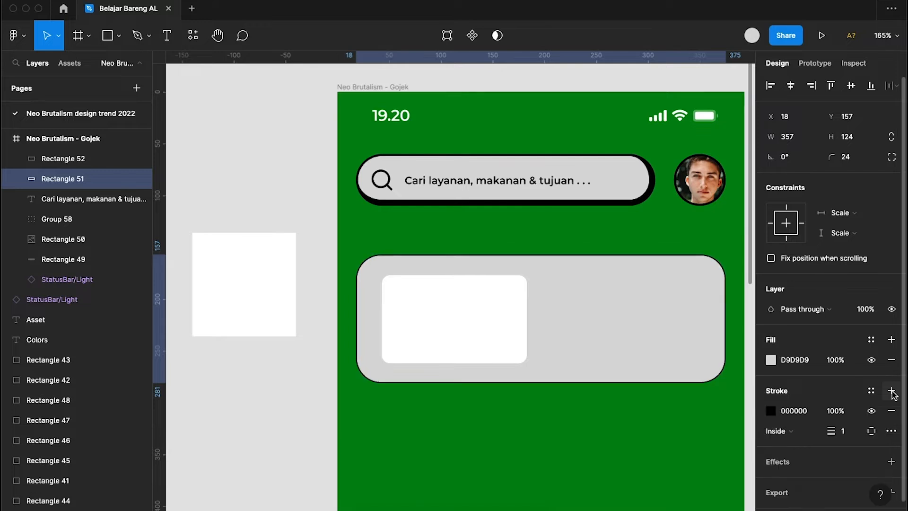
- Switch the grey card's stroke to custom per-side weights and set its left and top sides to 2
left_click(869, 432)
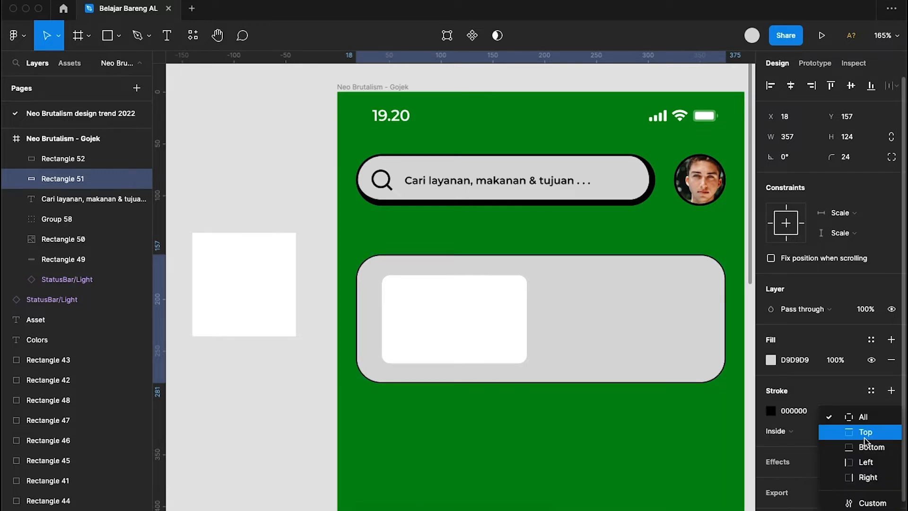
left_click(874, 503)
left_click(796, 456)
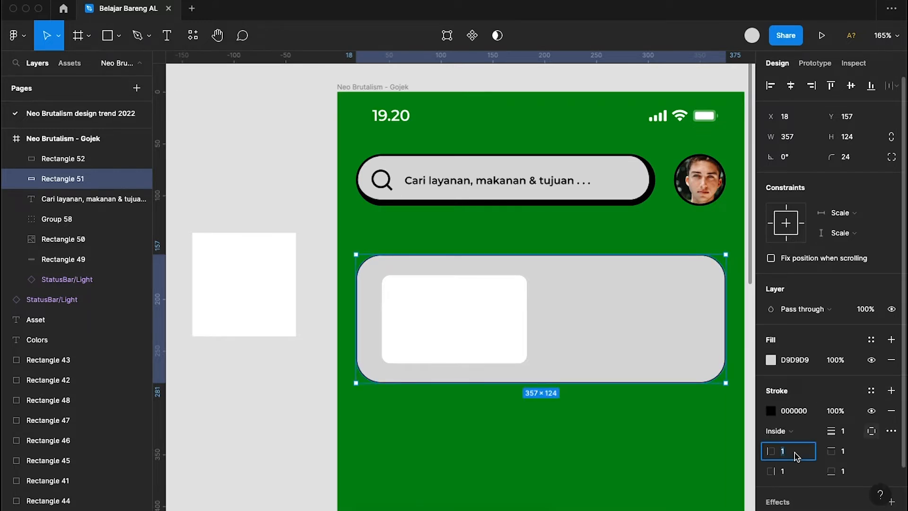
type("2")
left_click(852, 451)
type("2")
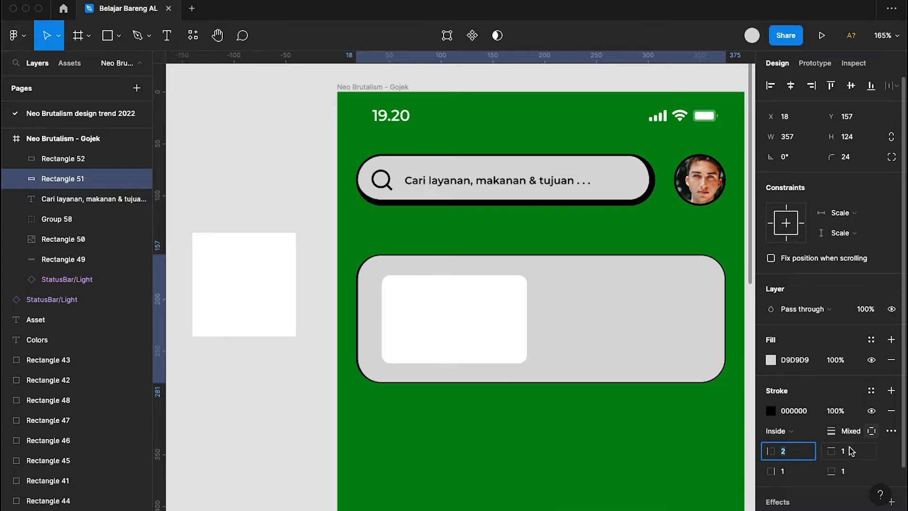
- Set the grey card's right stroke weight to 8 and its bottom stroke weight to 10
left_click(789, 476)
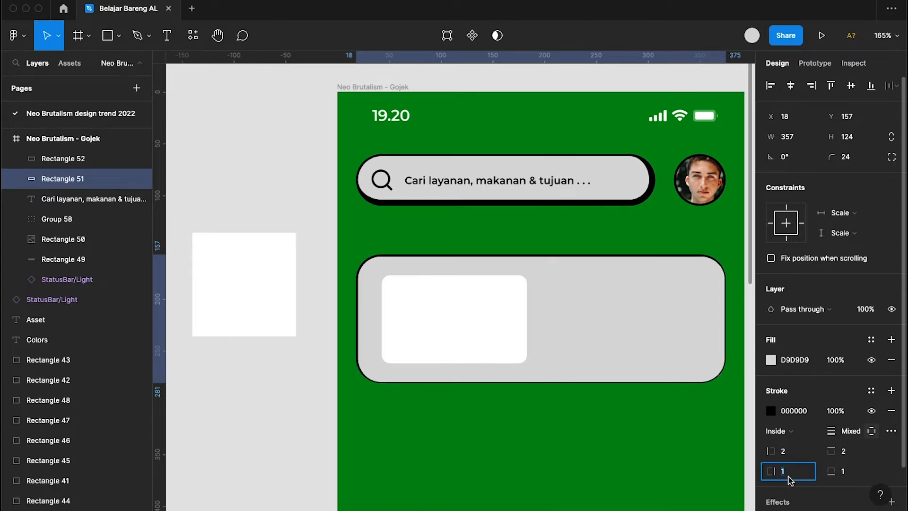
left_click(844, 476)
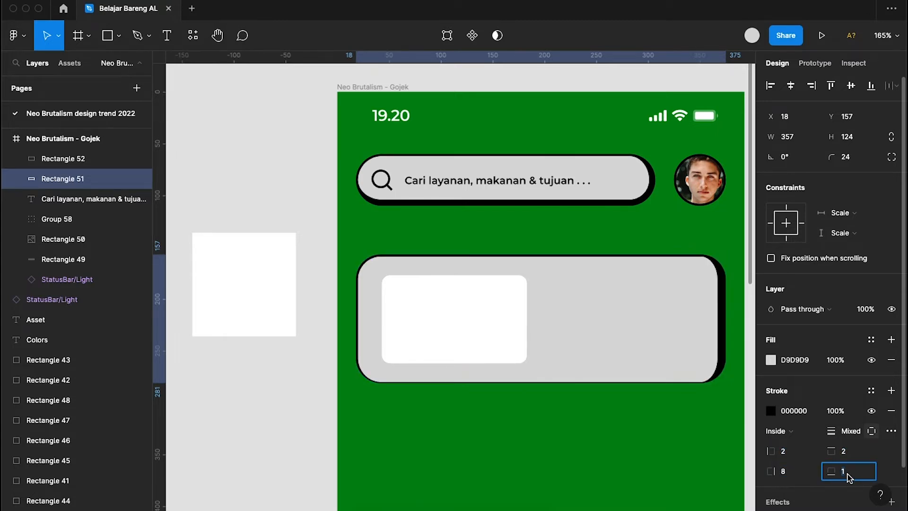
type("10")
key("Return")
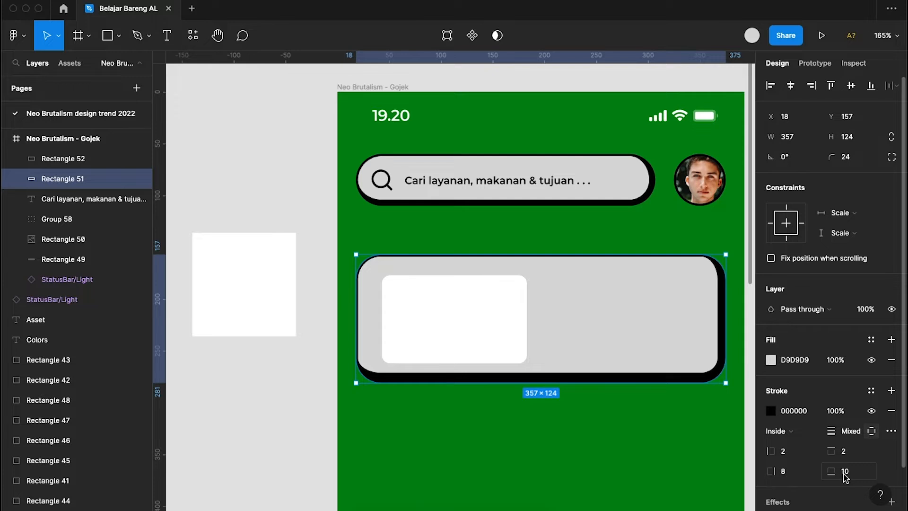
left_click(647, 408)
scroll(647, 408, "right", 1)
scroll(646, 407, "up", 5)
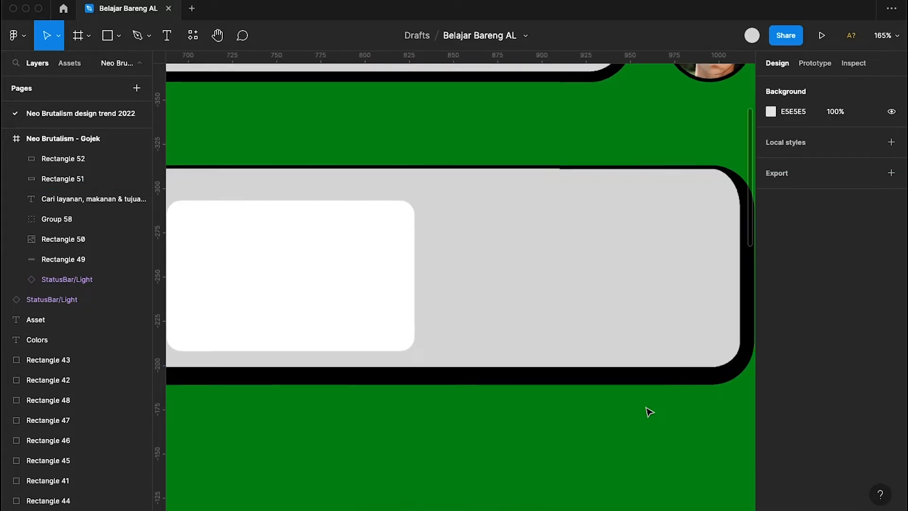
- Move the white rectangle up to Y 171 inside the grey card
scroll(646, 408, "left", 2)
scroll(646, 408, "down", 4)
scroll(646, 407, "down", 1)
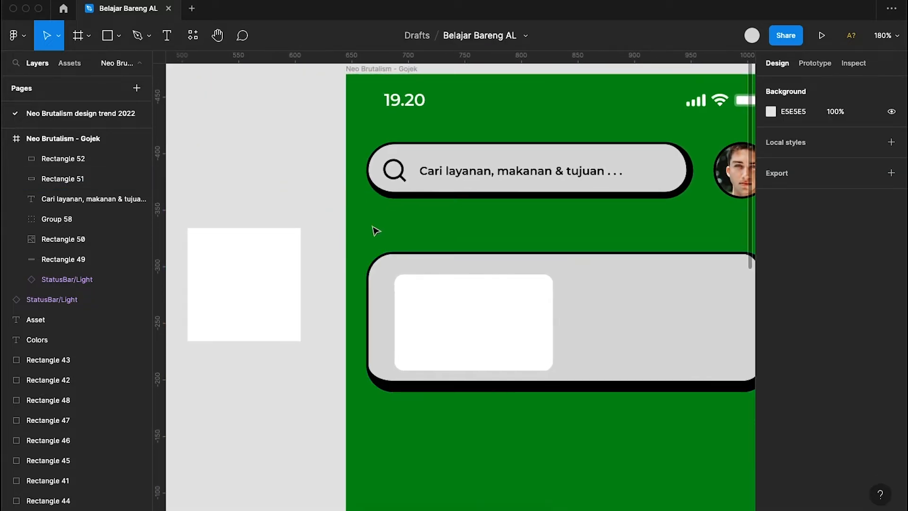
left_click_drag(496, 338, 496, 334)
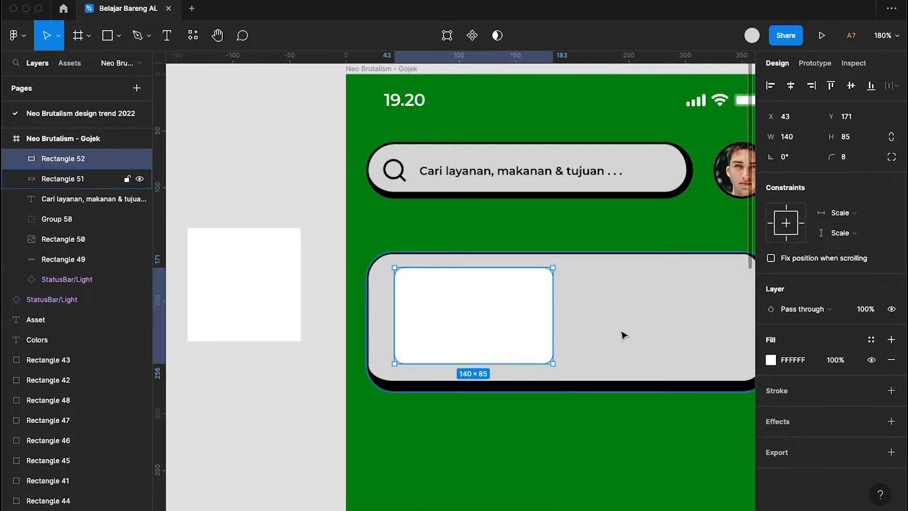
- Add a black 000000 inside stroke to the white rectangle, with custom right and bottom weights of 4
left_click(892, 391)
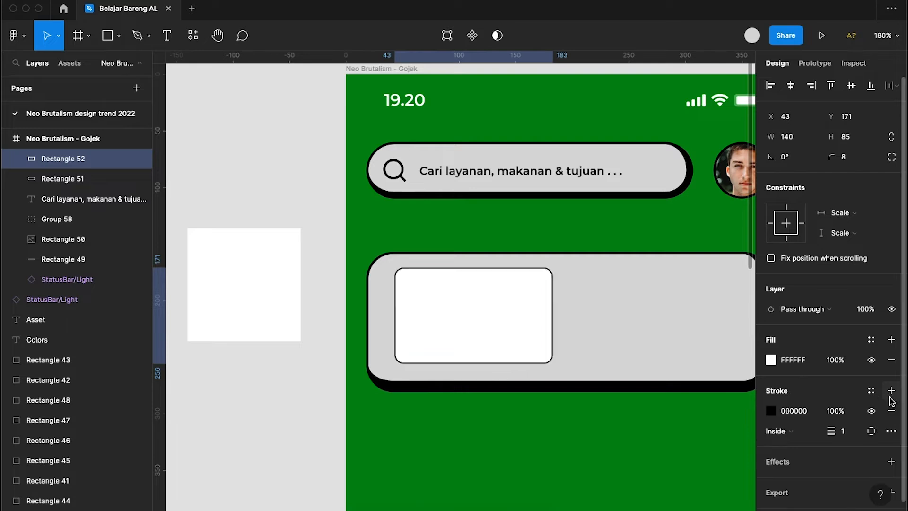
left_click(866, 432)
left_click(872, 502)
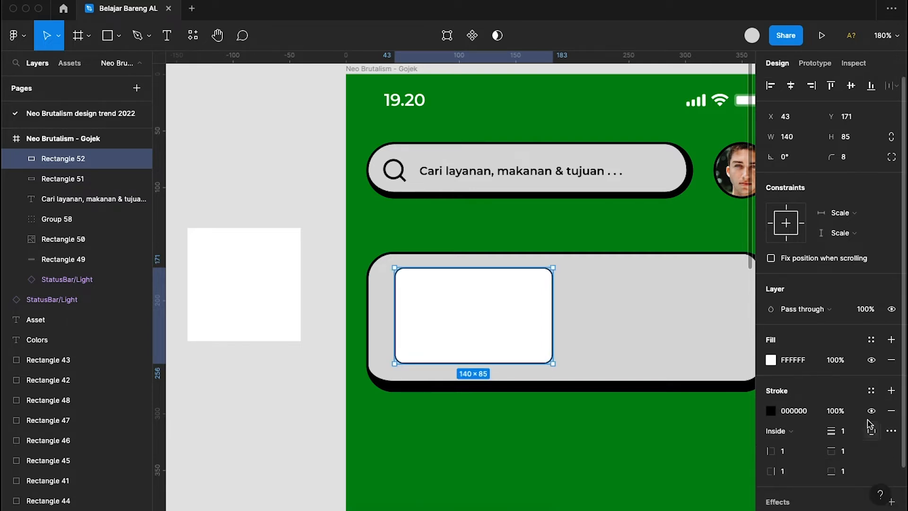
left_click(800, 473)
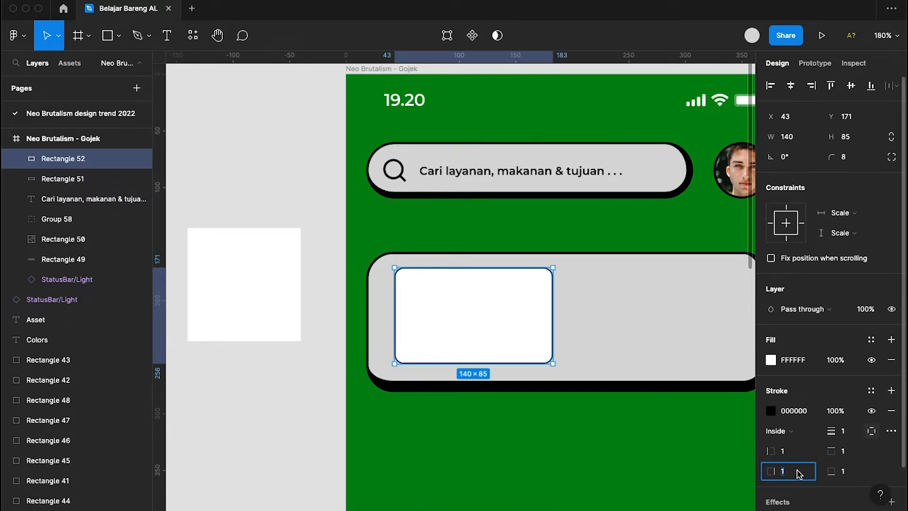
key("Return")
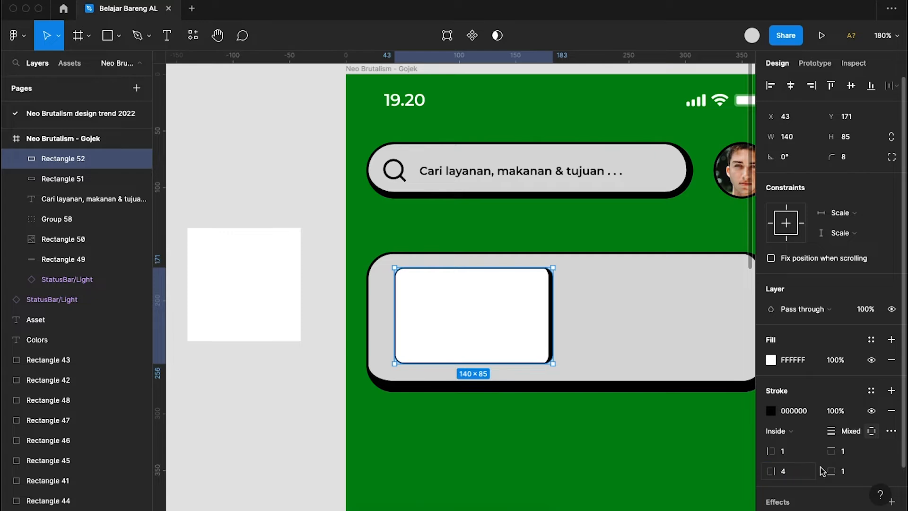
left_click(858, 469)
type("4")
key("Return")
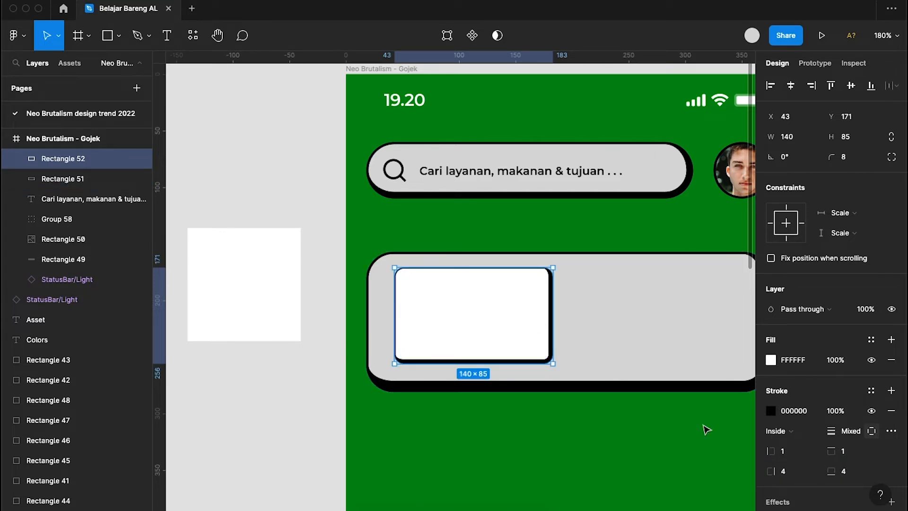
- Try a stroke weight of 2 on the white rectangle's left and top sides
left_click(794, 453)
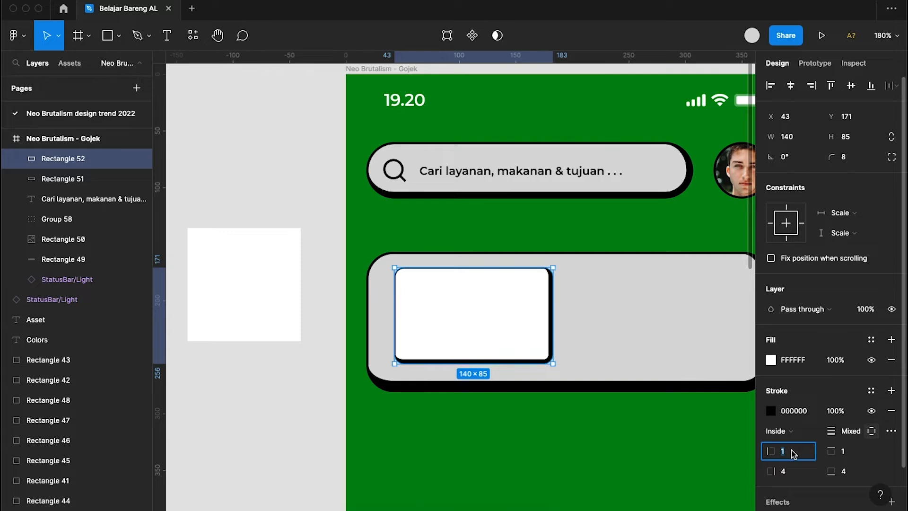
key("Up")
left_click(849, 455)
key("Up")
left_click(691, 458)
scroll(588, 416, "up", 3)
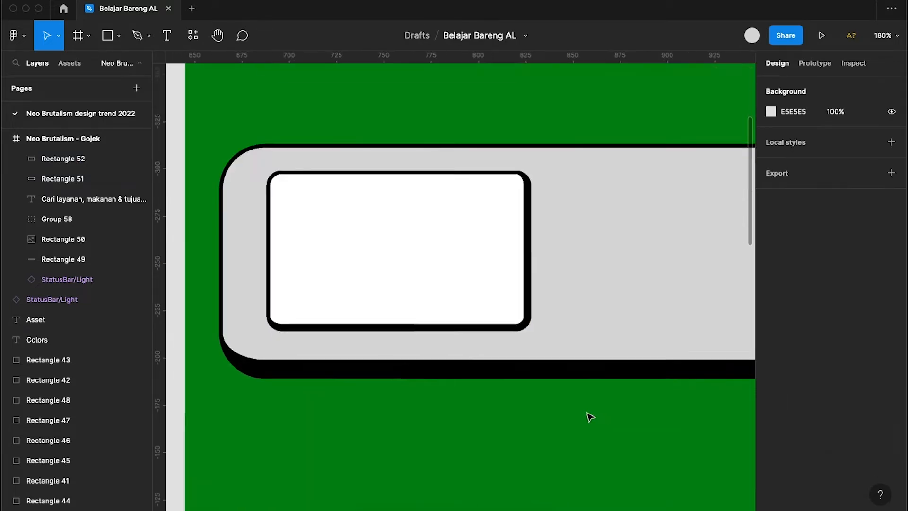
scroll(587, 413, "up", 2)
scroll(587, 413, "down", 3)
left_click(528, 369)
key("Escape")
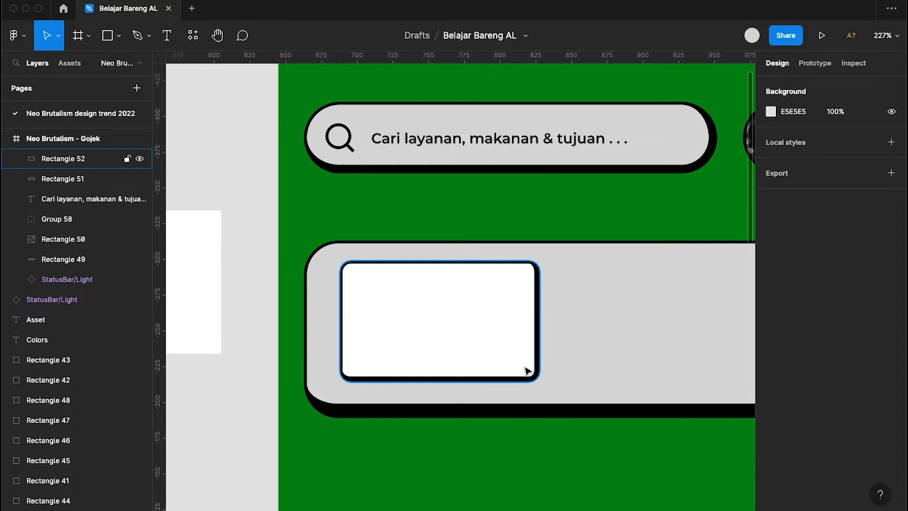
- Lower the white rectangle to Y 177 inside the grey card, keeping it at X 43
left_click(528, 370)
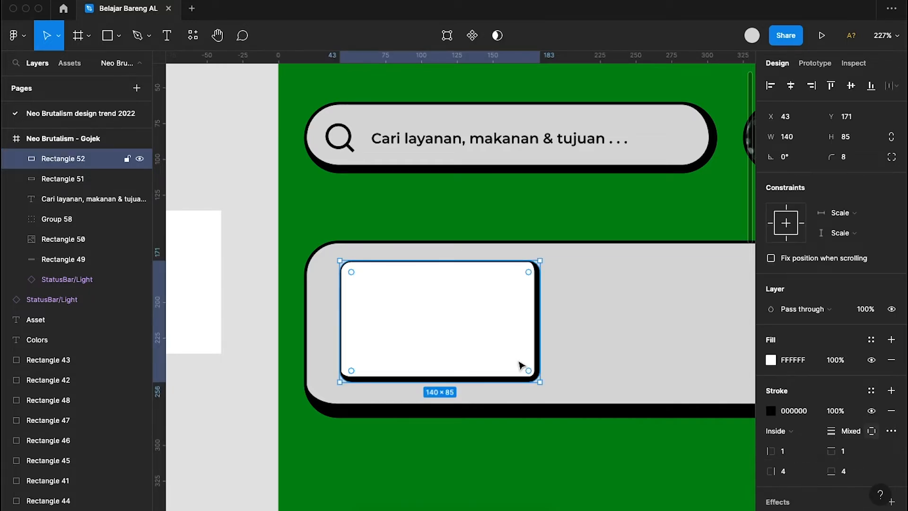
left_click_drag(458, 332, 460, 339)
scroll(460, 339, "down", 5)
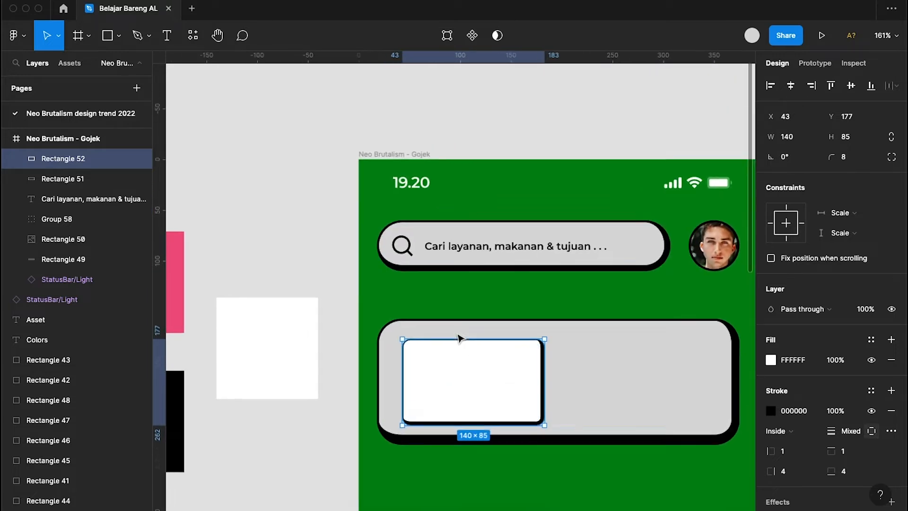
scroll(460, 339, "up", 5)
scroll(459, 339, "left", 1)
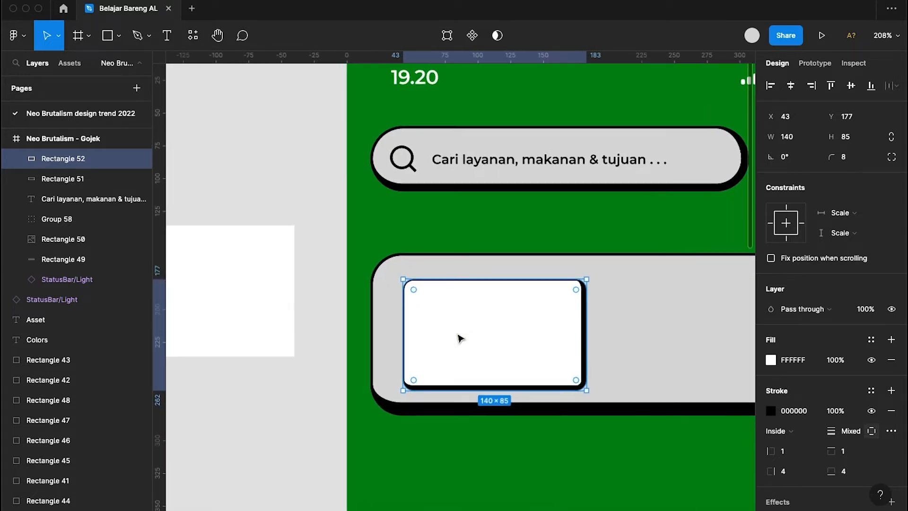
- Place a copy of the gopay logo from the Asset section in the white rectangle's upper-left area, at about X 56, Y 193
scroll(464, 322, "down", 4)
scroll(464, 322, "left", 4)
scroll(500, 482, "down", 3)
scroll(500, 483, "right", 2)
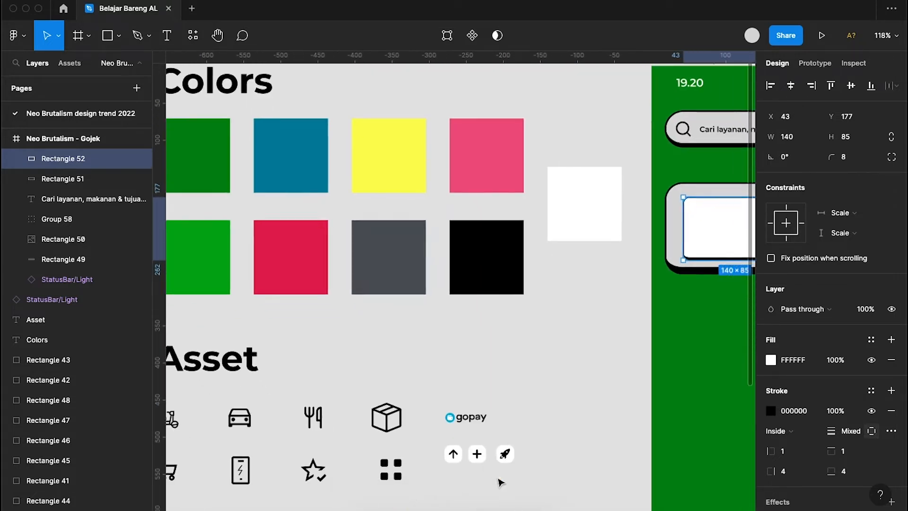
left_click(467, 413)
left_click_drag(467, 412, 716, 210)
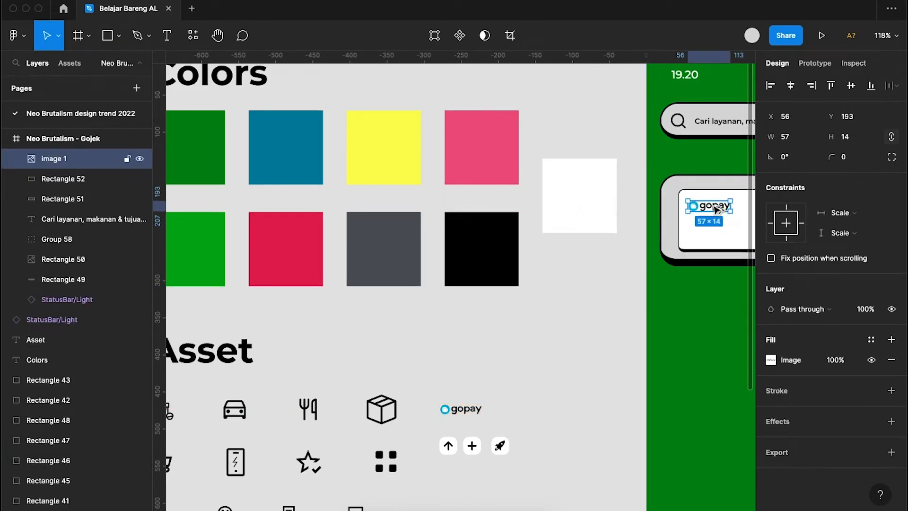
scroll(715, 209, "right", 5)
scroll(716, 209, "up", 5)
scroll(715, 209, "left", 3)
scroll(717, 210, "left", 1)
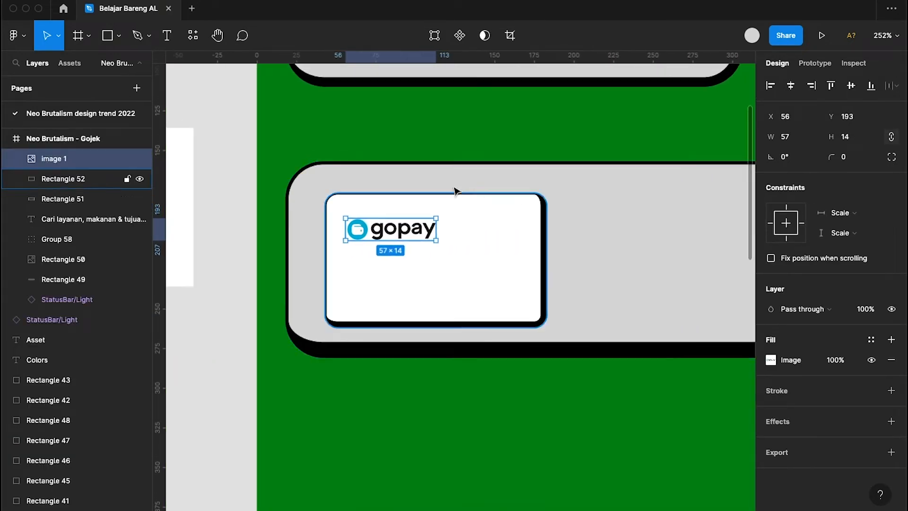
- Raise the gopay logo to X 56, Y 187, 10 px below the white rectangle's top edge
left_click_drag(416, 231, 420, 227)
key("Left")
key("Left")
key("Left")
key("Up")
key("Up")
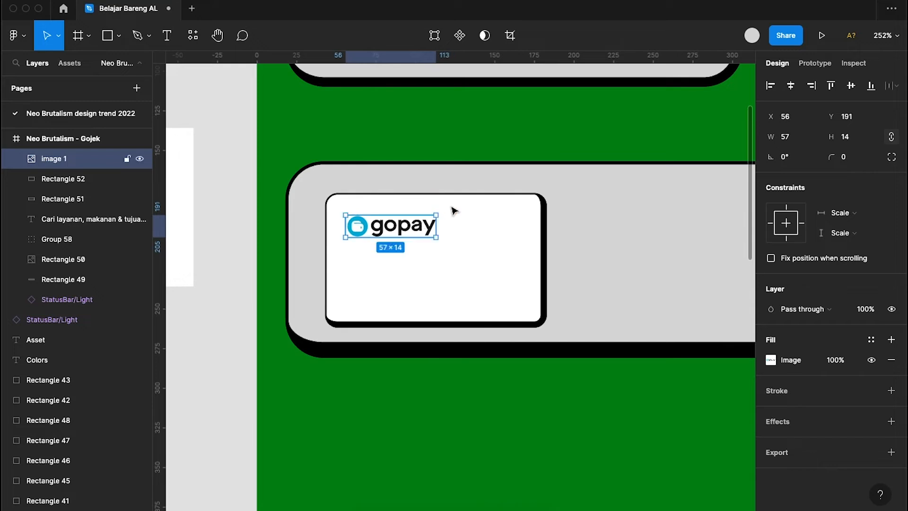
key("Up")
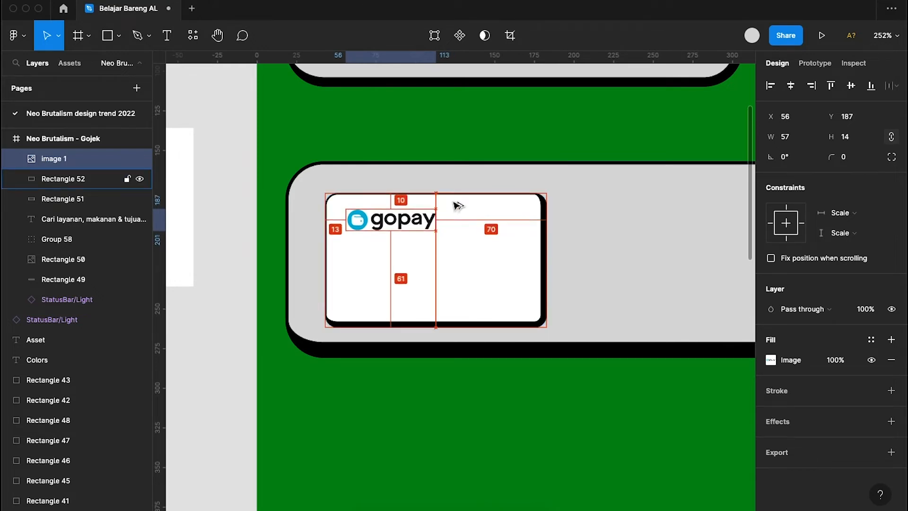
- Add the text "Rp 100.000" below the gopay logo in the white rectangle, at about X 60, Y 216
left_click(426, 256)
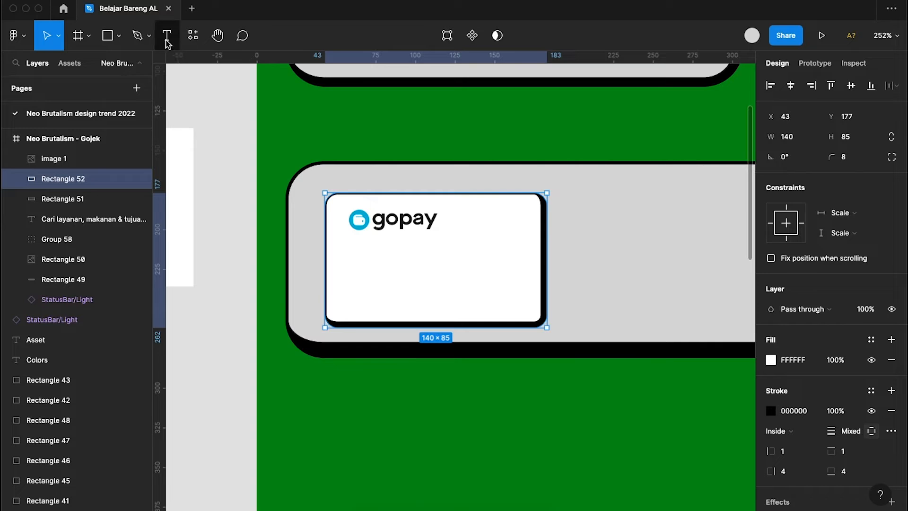
key("t")
left_click(352, 257)
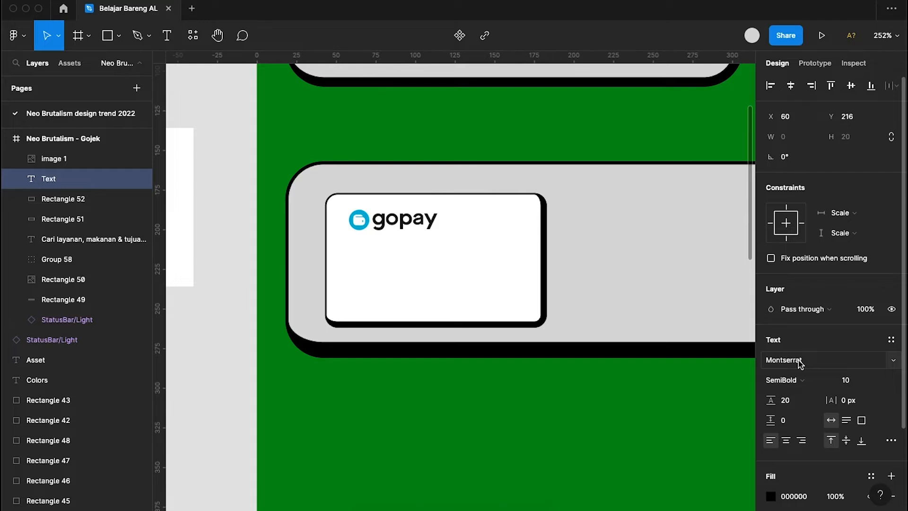
scroll(540, 246, "up", 5)
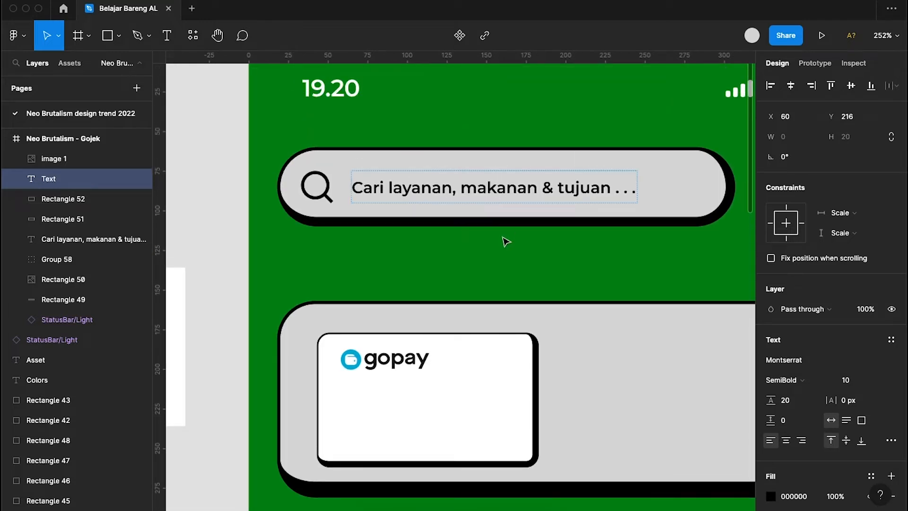
scroll(521, 251, "down", 4)
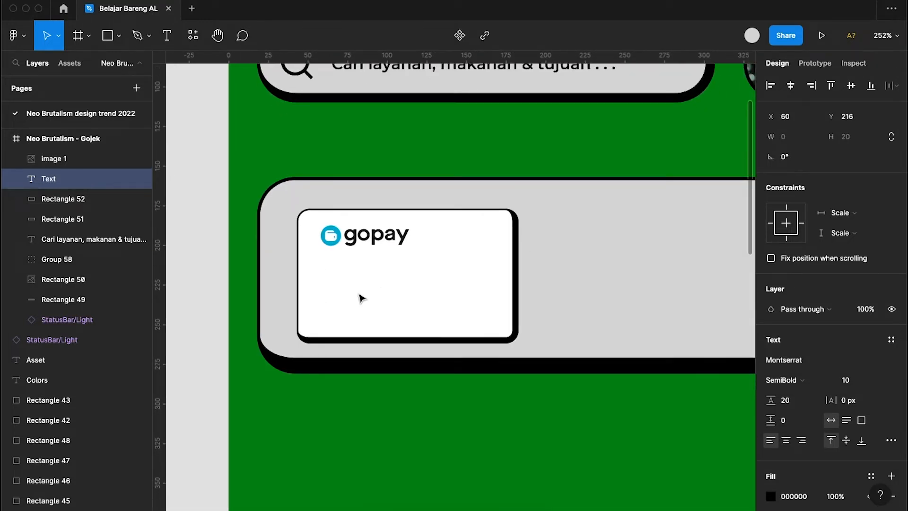
type("Rp")
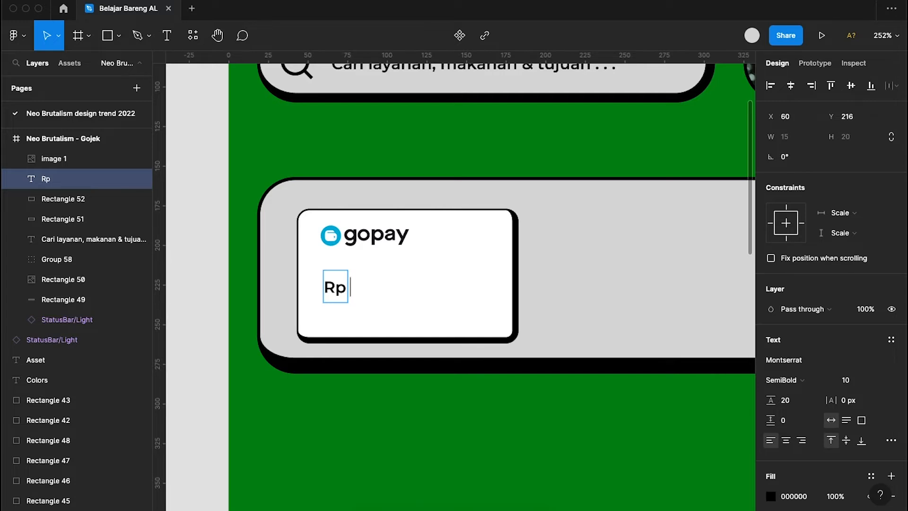
type(" 100")
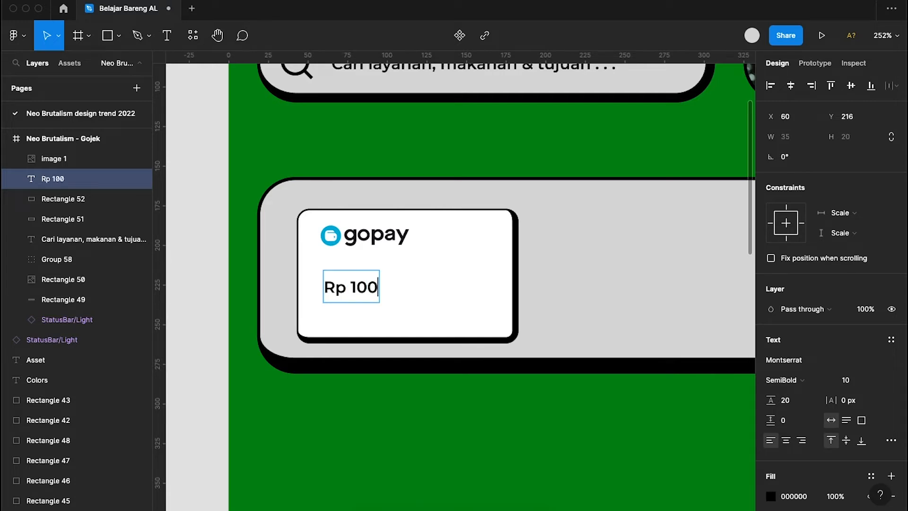
type(".000")
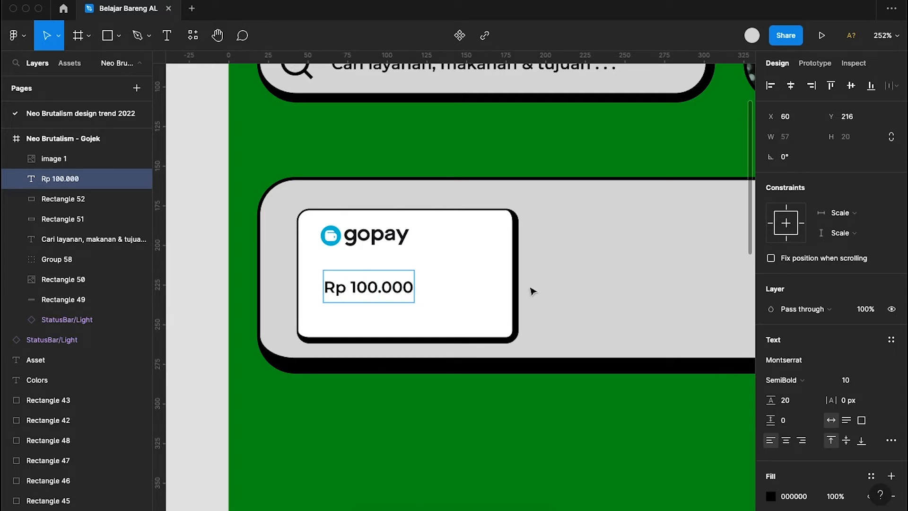
key("Escape")
- Set the font size of the "Rp 100.000" text to 18
left_click(857, 384)
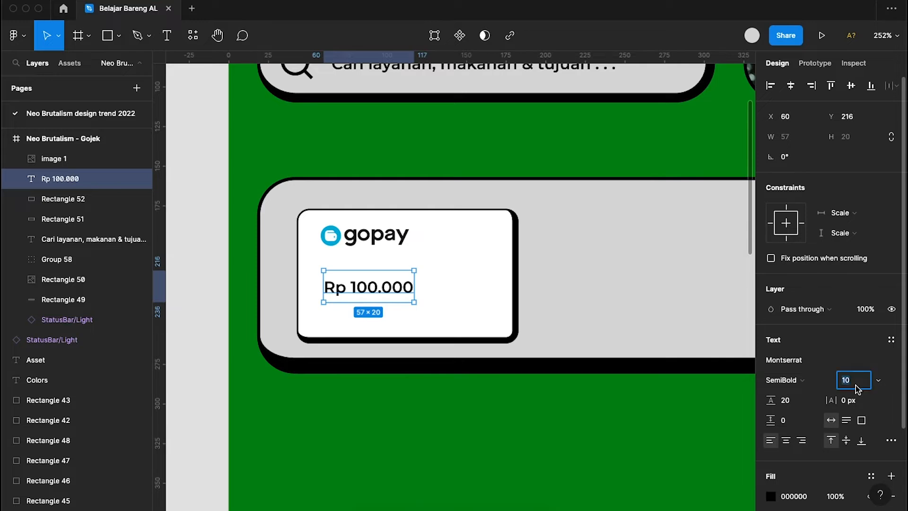
type("30")
key("Return")
key("shift+Down")
key("shift+Down")
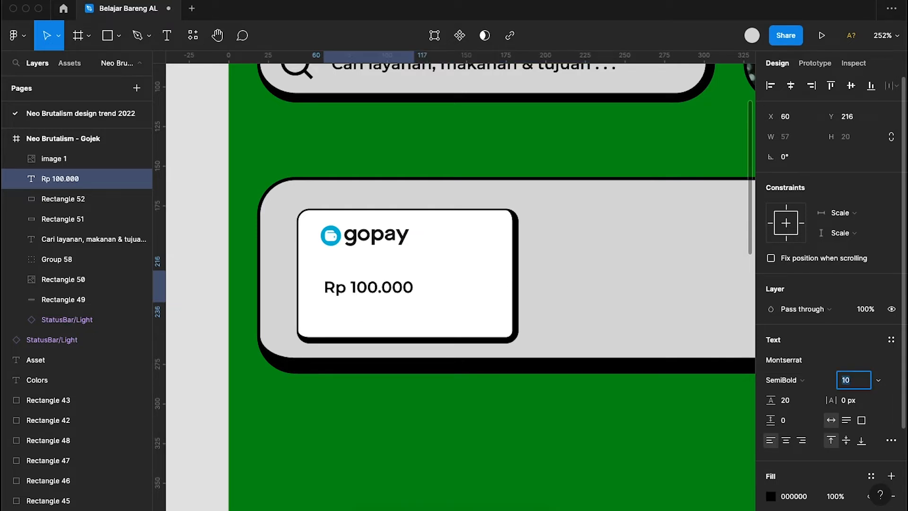
key("Up")
type("18")
key("Return")
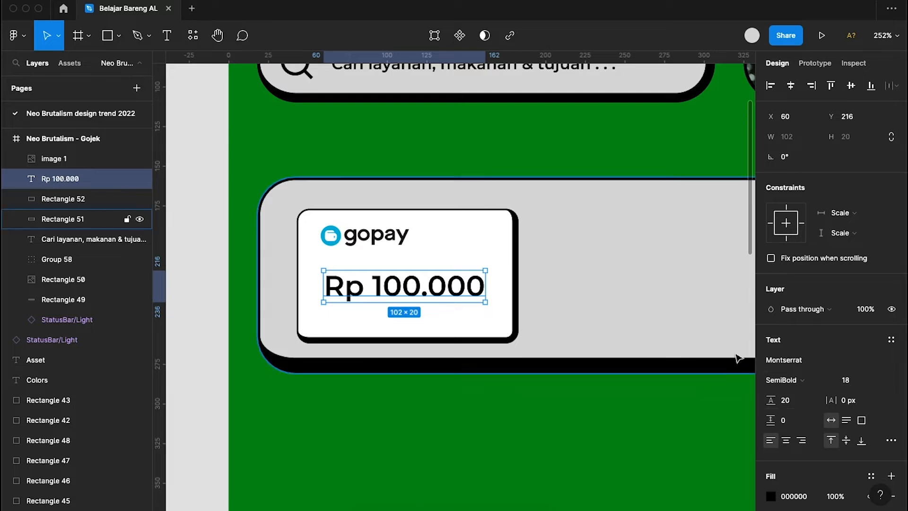
- Set the "Rp 100.000" text to Bold and move it to X 57, Y 209, aligned under the gopay logo
left_click(811, 381)
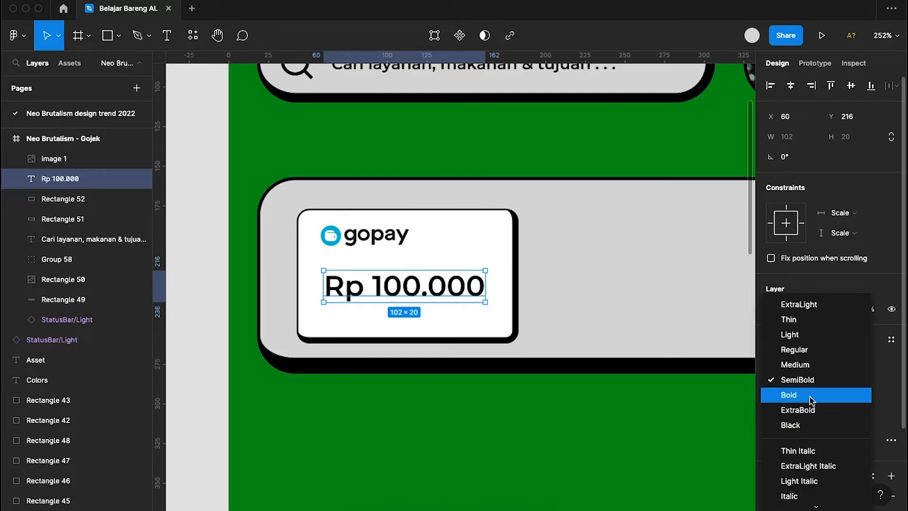
left_click(810, 396)
left_click_drag(453, 288, 449, 280)
key("alt")
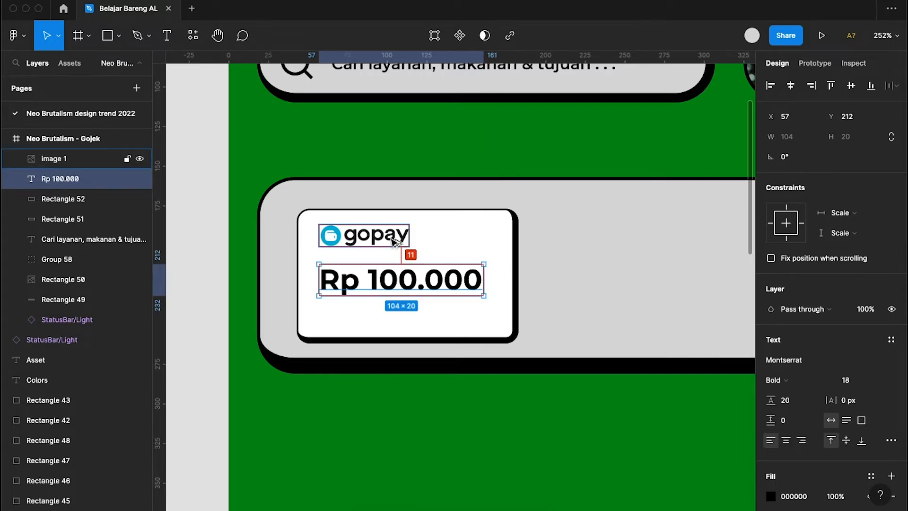
key("Up")
key("Up")
key("Up")
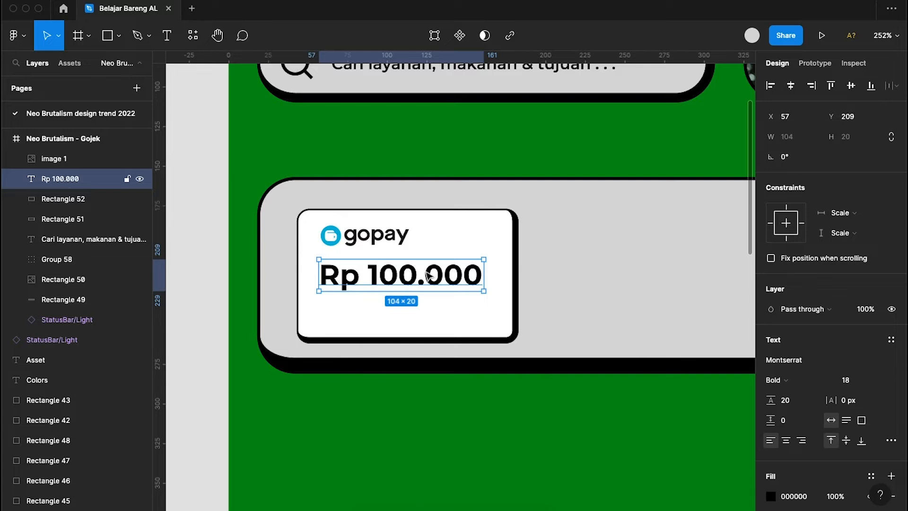
- Add the text "Klik & cek riwayat" below "Rp 100.000" at about X 57, Y 241
left_click(167, 44)
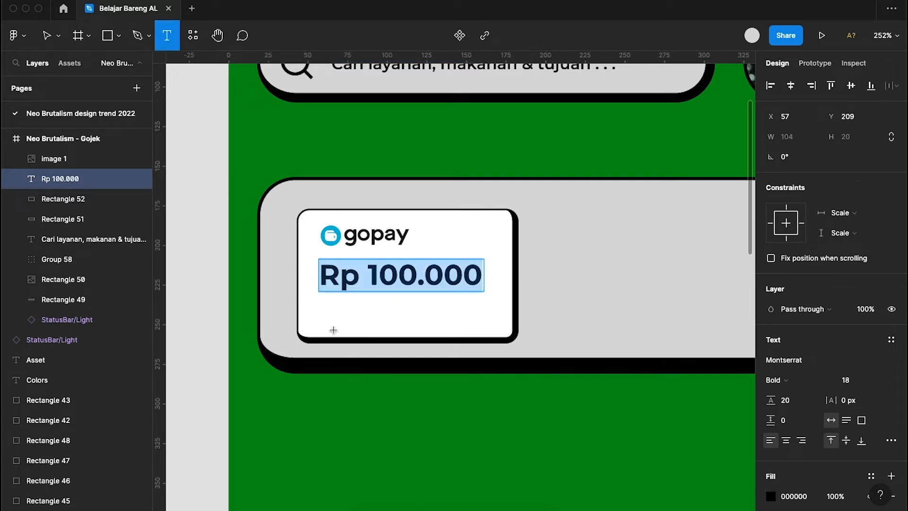
left_click(320, 311)
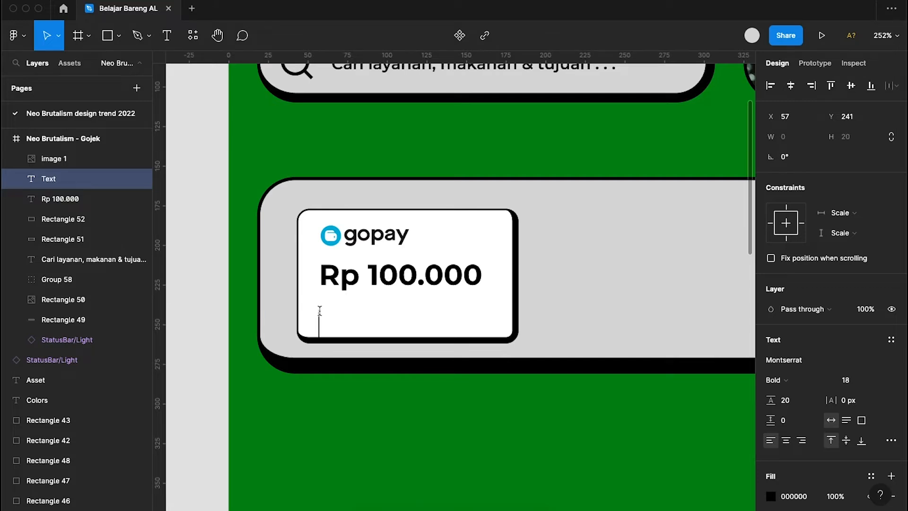
type("Klik")
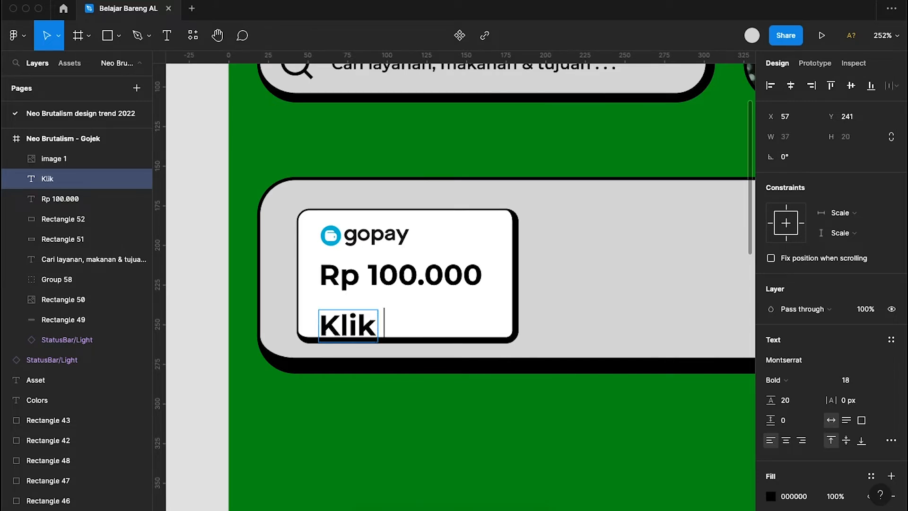
type(" & cek")
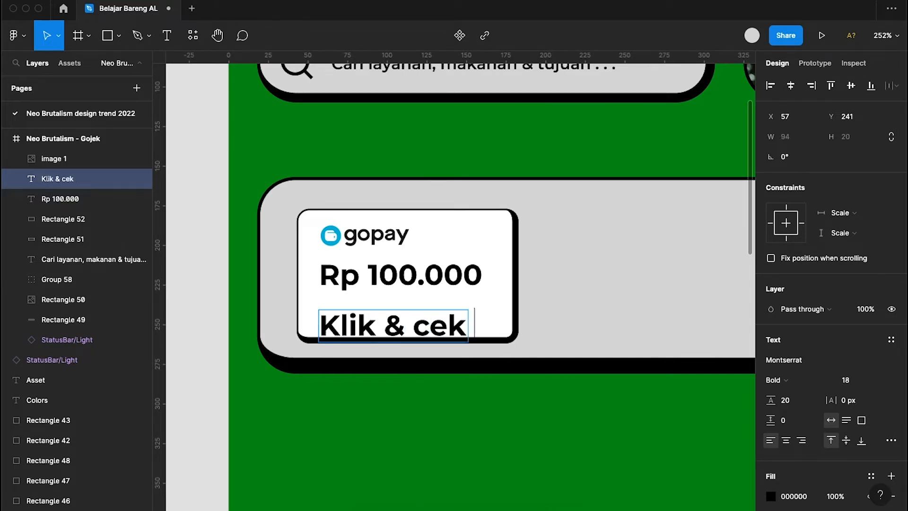
type(" riwayat")
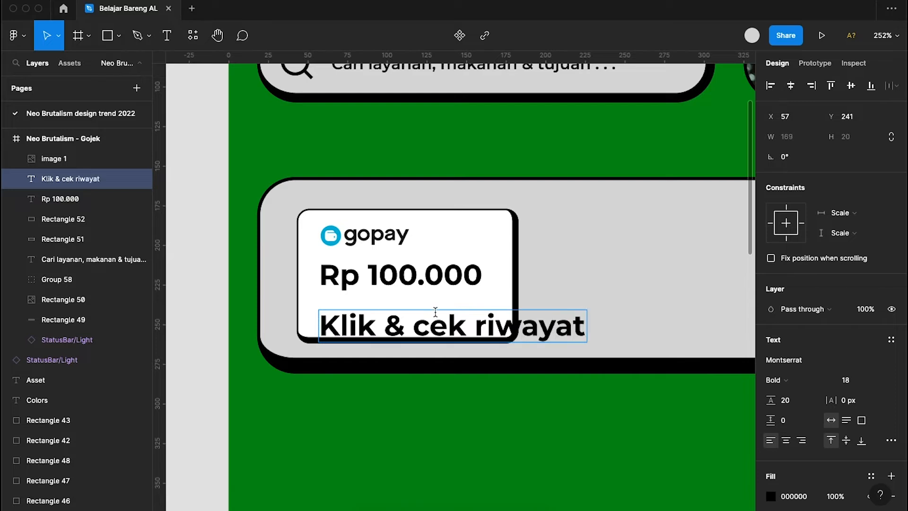
key("Escape")
- Format the "Klik & cek riwayat" text as size 10 SemiBold and move it up to Y 237
left_click(856, 383)
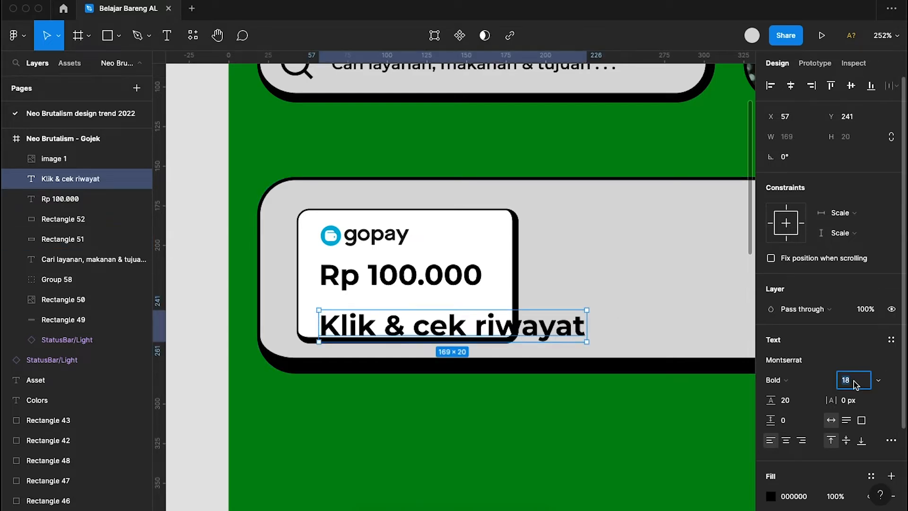
type("10")
key("Return")
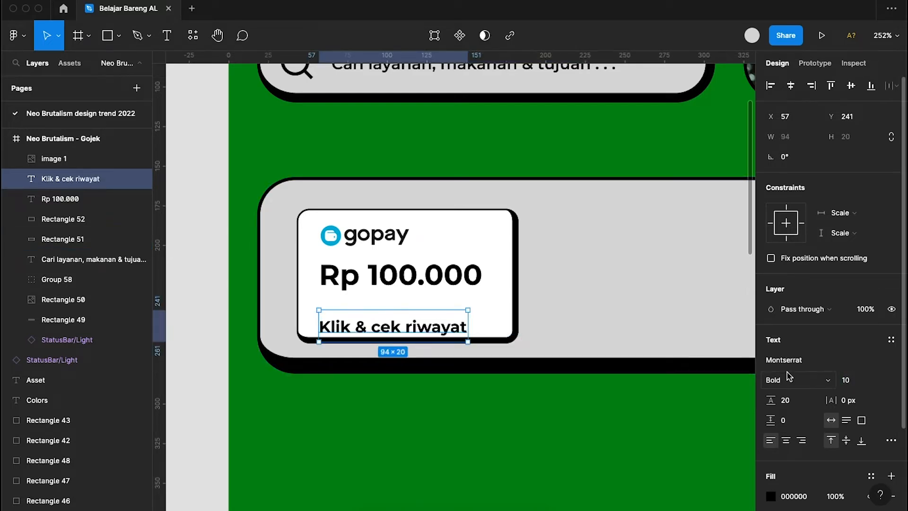
left_click(776, 379)
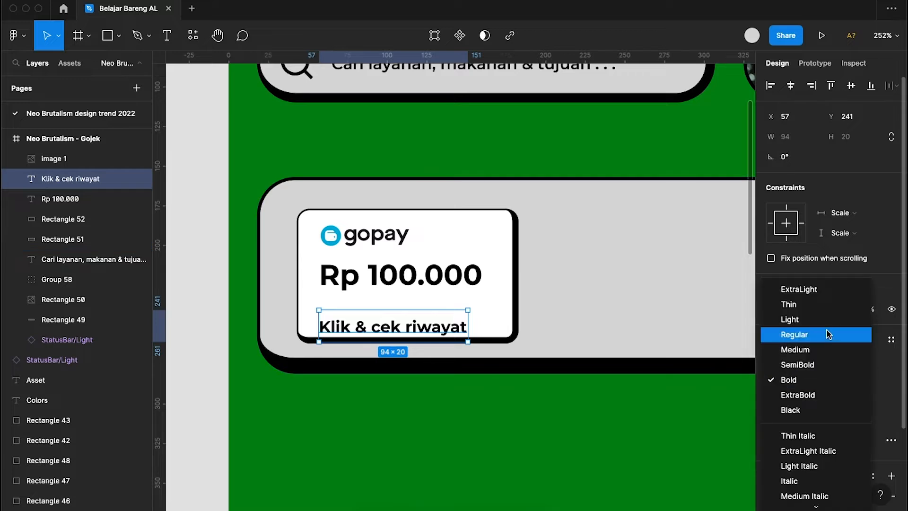
left_click(814, 336)
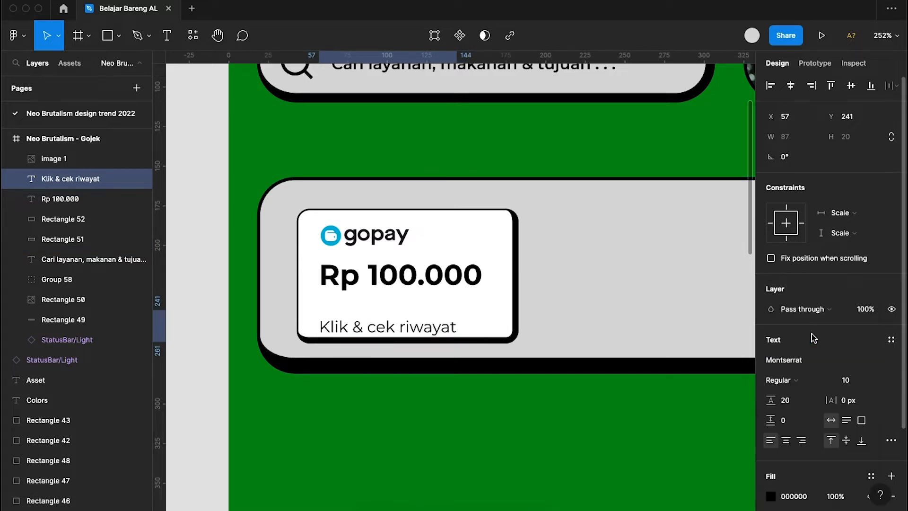
left_click(812, 376)
left_click(815, 410)
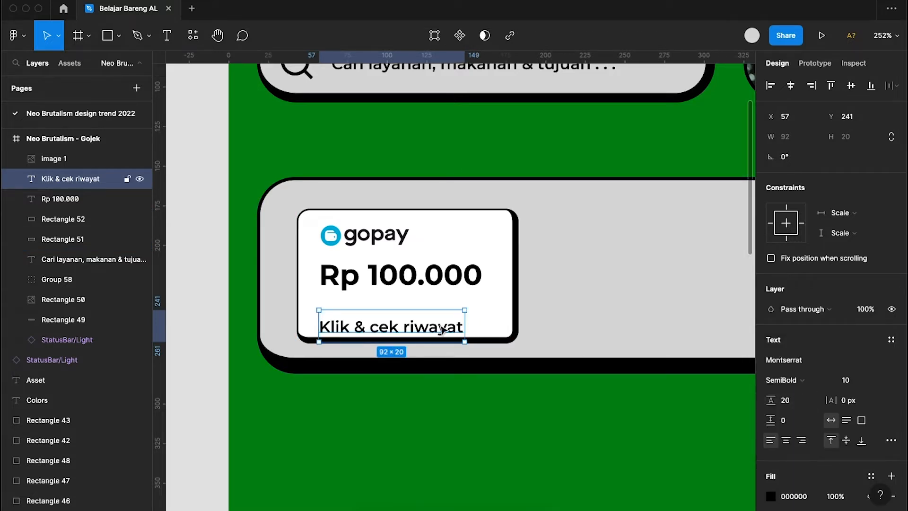
left_click_drag(444, 330, 442, 324)
- Fill the "Klik & cek riwayat" text with the bright green 00AA12 sampled from the Colors swatches
scroll(443, 324, "down", 5)
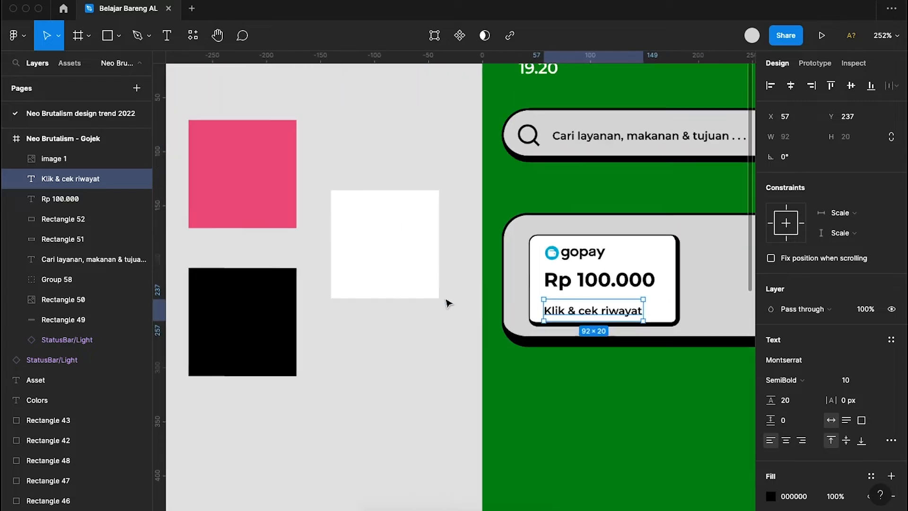
scroll(504, 300, "down", 3)
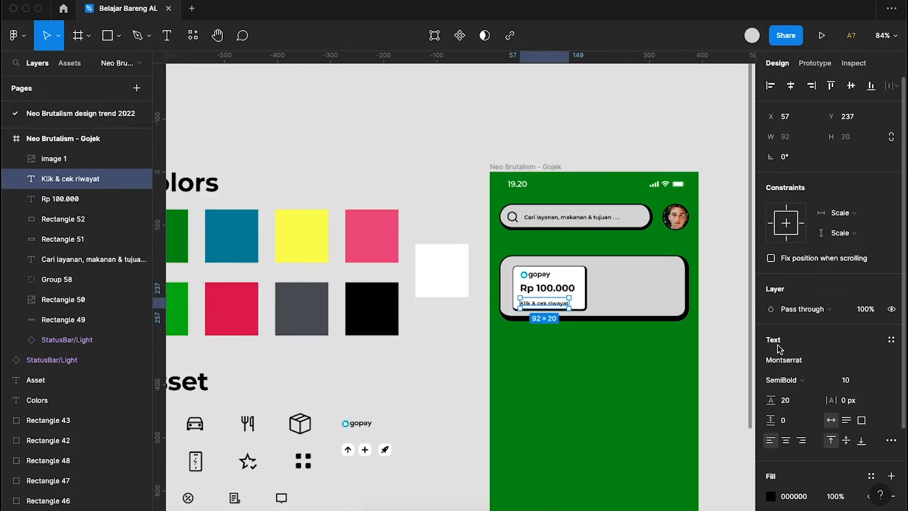
scroll(785, 379, "down", 3)
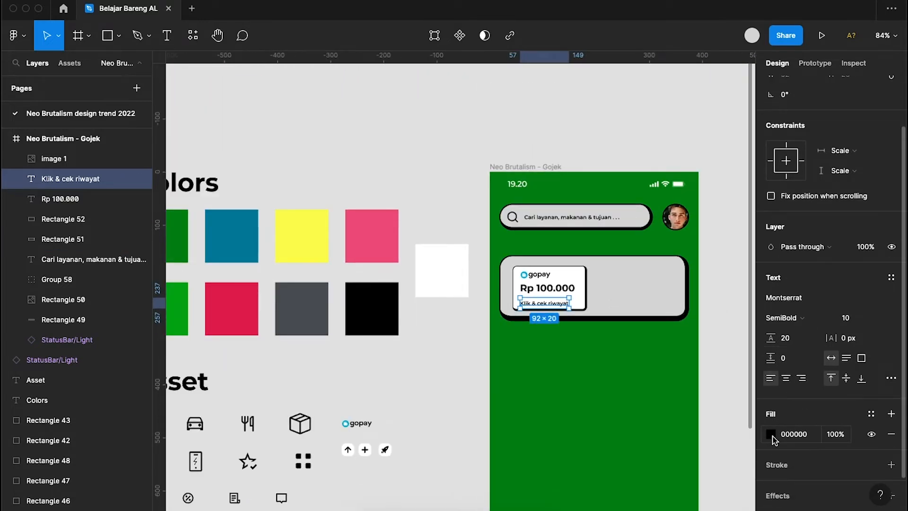
left_click(771, 433)
left_click(622, 381)
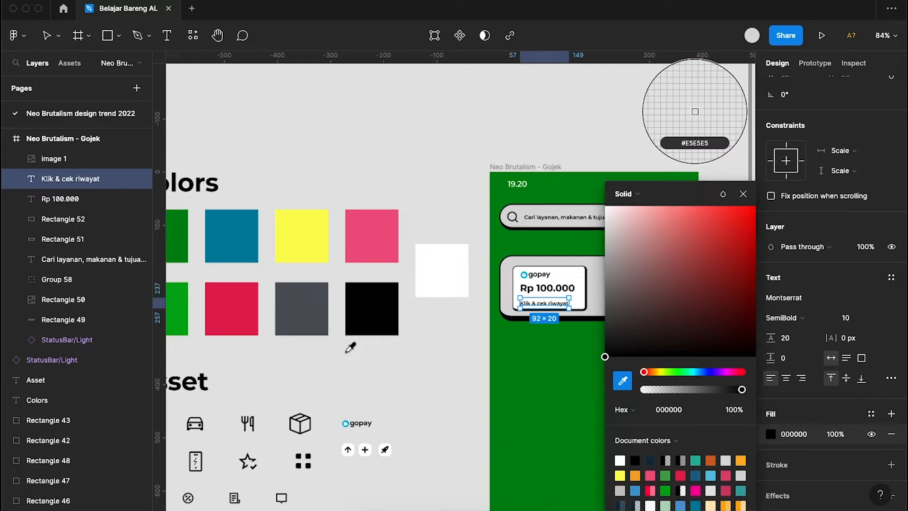
scroll(331, 331, "left", 4)
left_click(337, 309)
scroll(377, 323, "right", 7)
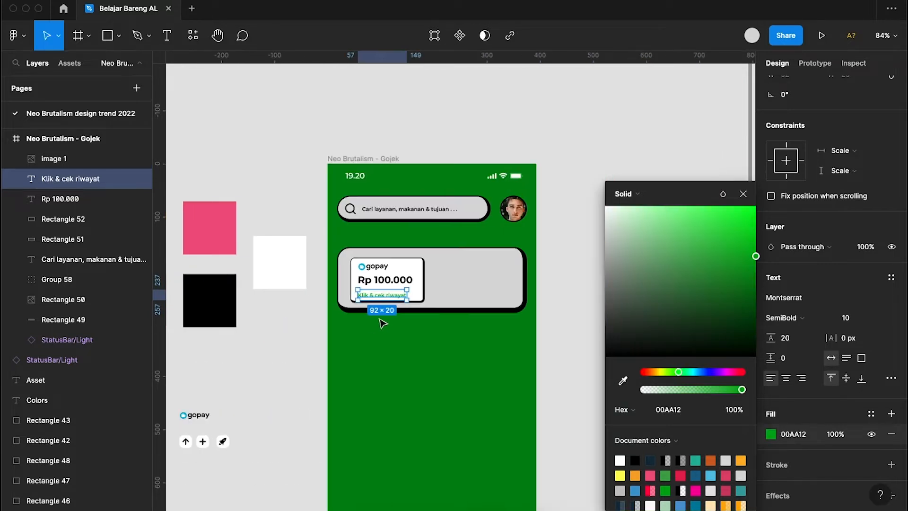
- Raise the "Klik & cek riwayat" text to Y 233, closer to the balance text
scroll(397, 326, "up", 5)
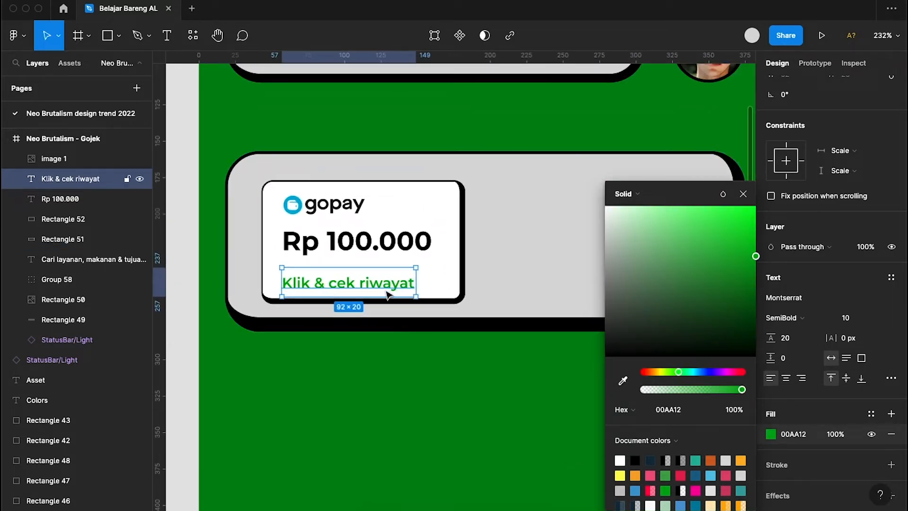
key("Up")
key("Up")
key("Up")
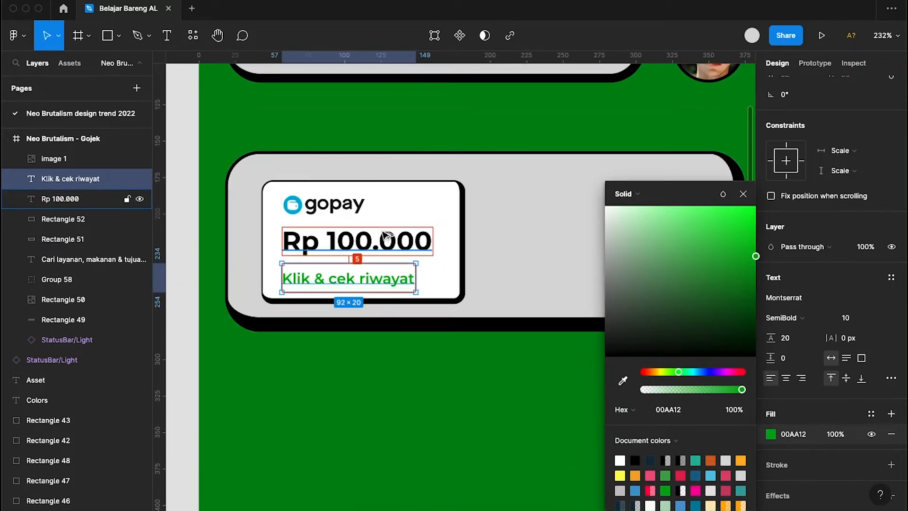
key("Up")
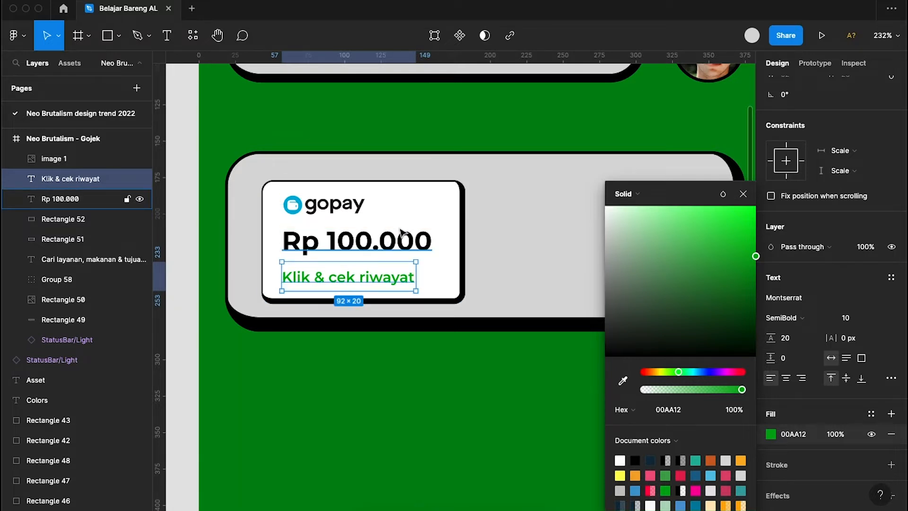
- Reposition the gopay logo and both texts together at X 57, 9 px below the white rectangle's top edge
left_click(402, 232)
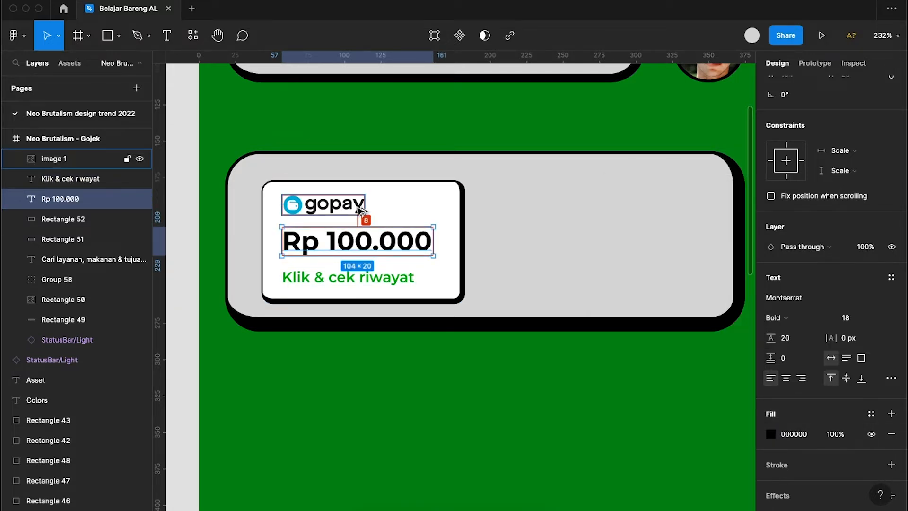
left_click(360, 211, "shift")
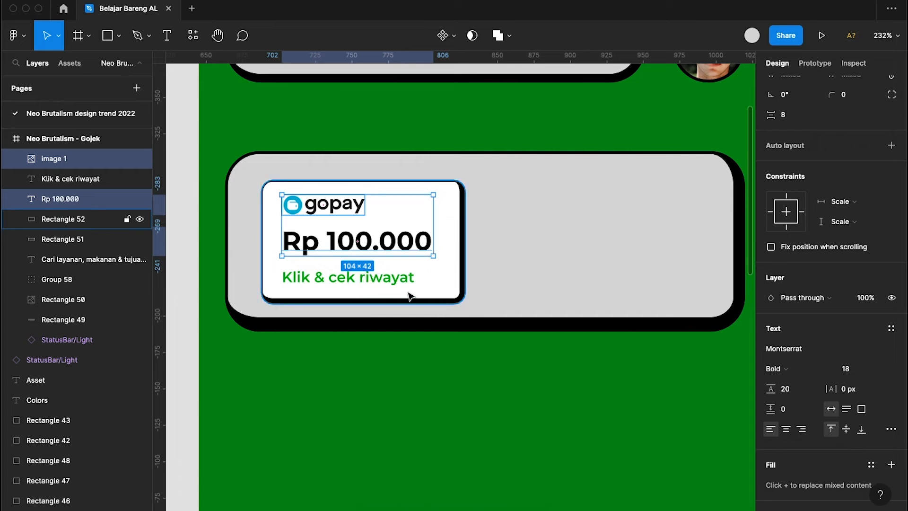
left_click(387, 277, "shift")
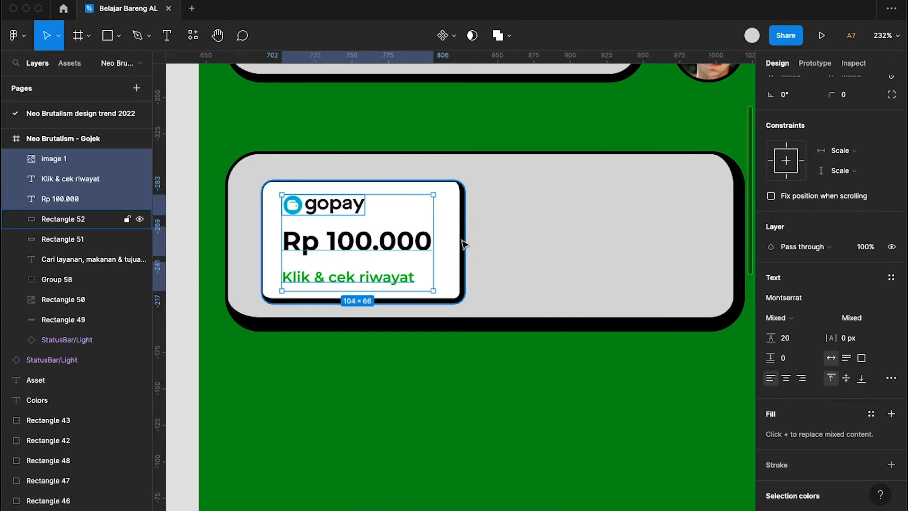
left_click_drag(400, 241, 397, 240)
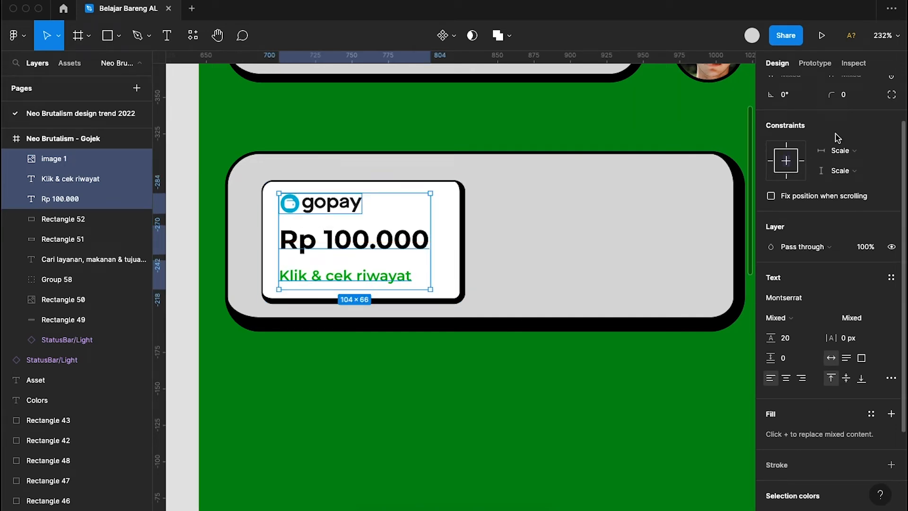
scroll(833, 133, "up", 3)
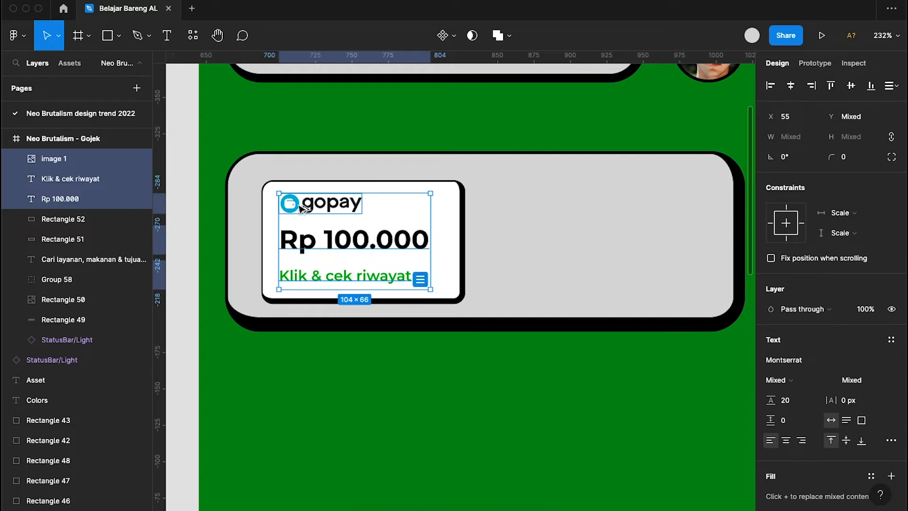
key("alt")
key("Right")
key("Right")
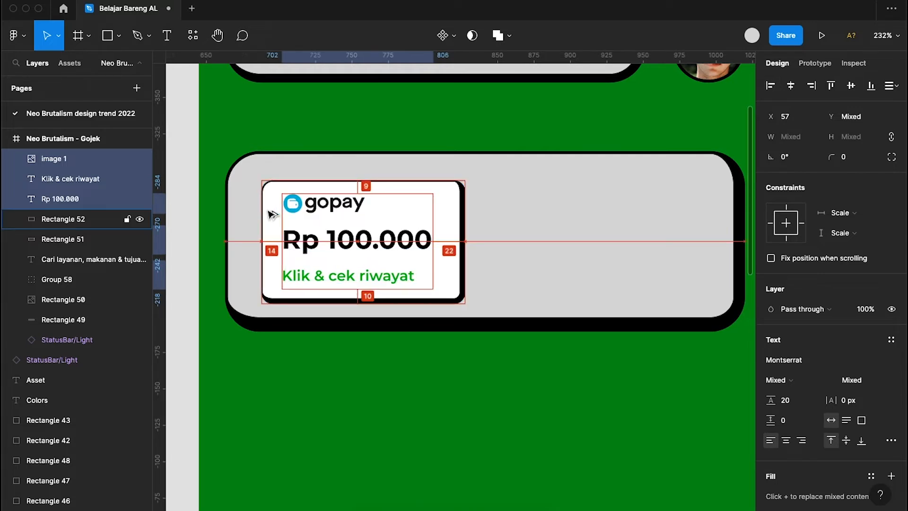
left_click(371, 406)
scroll(373, 409, "down", 3)
scroll(374, 410, "left", 2)
left_click(423, 246)
scroll(411, 245, "up", 5)
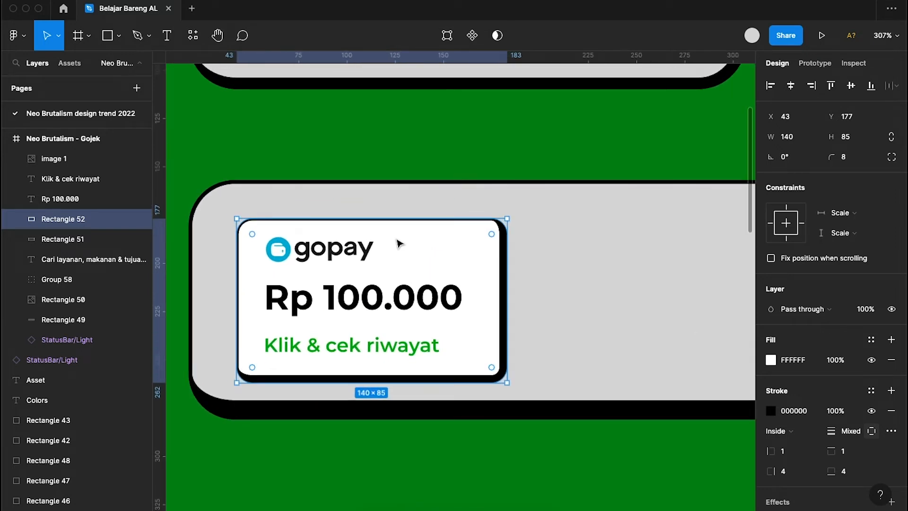
key("super+d")
left_click_drag(476, 251, 476, 241)
key("super+z")
key("super+z")
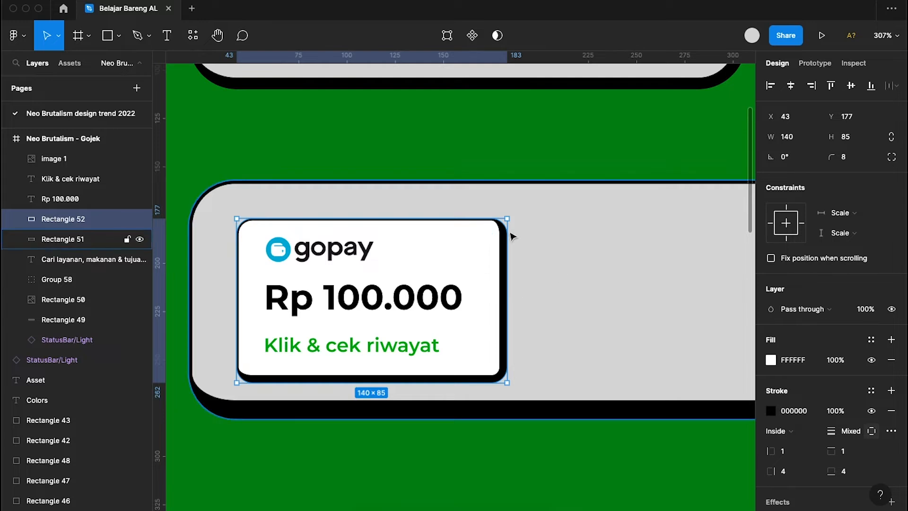
- Duplicate the white balance rectangle in place and select the original rectangle beneath the copy
left_click(68, 240)
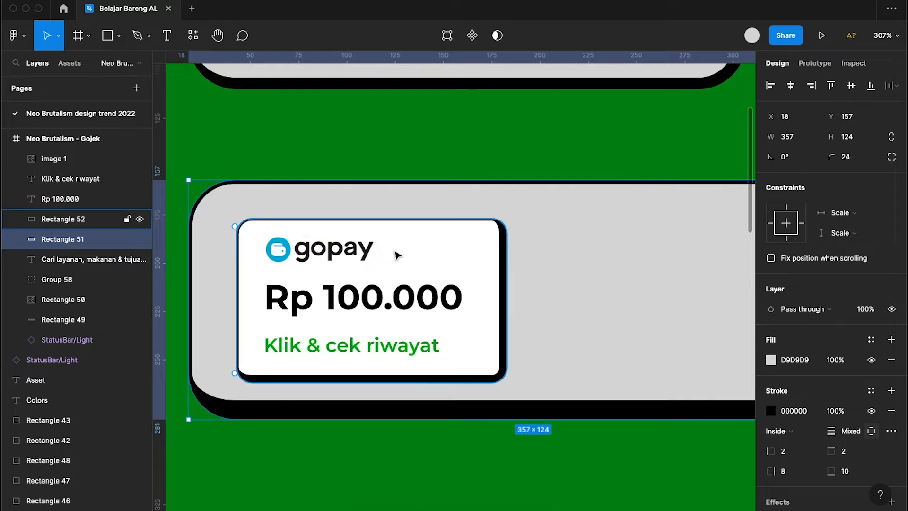
left_click(397, 249)
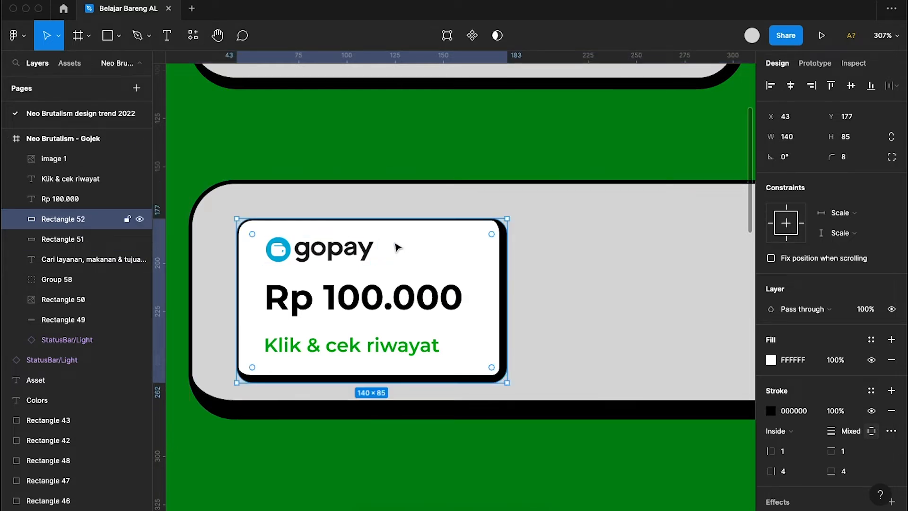
left_click(75, 237)
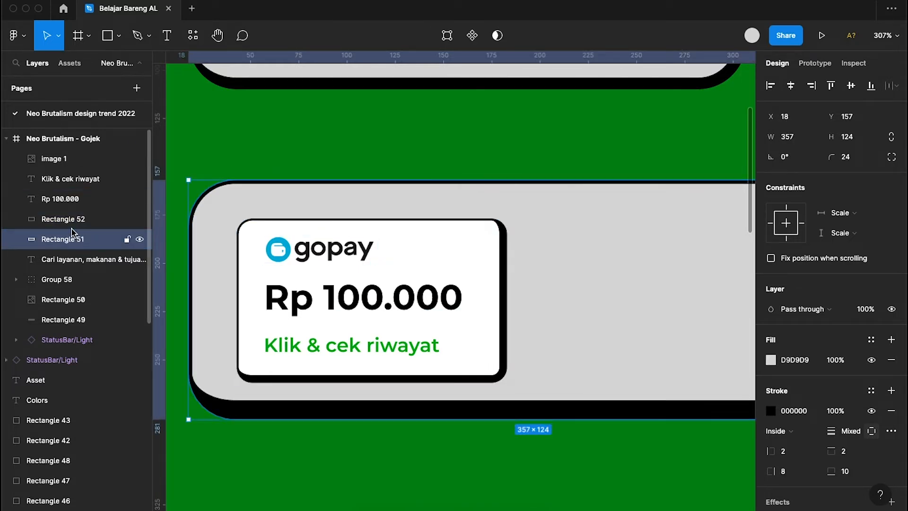
left_click(64, 222)
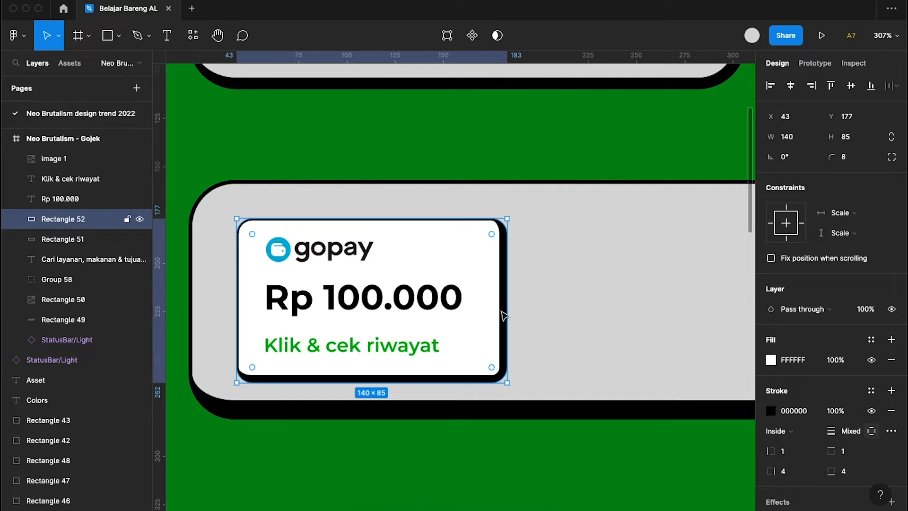
key("super+d")
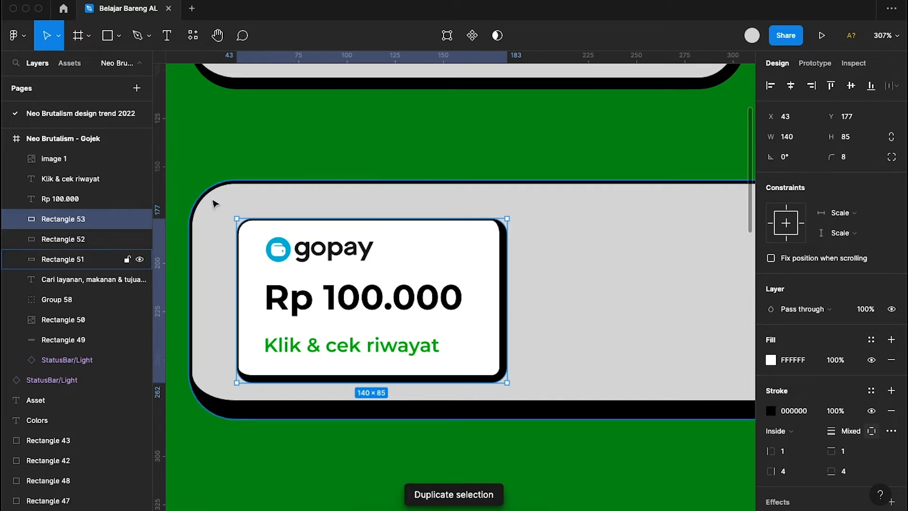
left_click(79, 240)
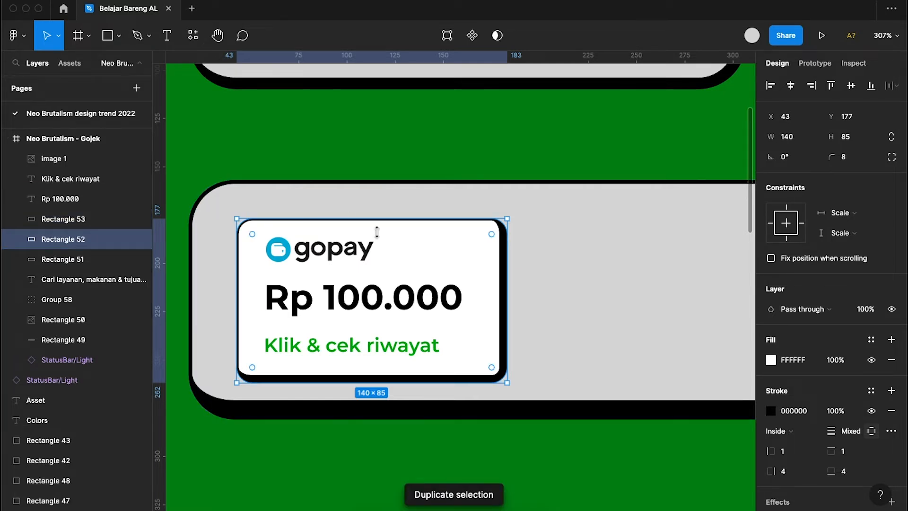
- Raise the rear white rectangle to Y 170 and bring its left edge in to X 48
left_click_drag(405, 254, 406, 240)
scroll(406, 240, "up", 5)
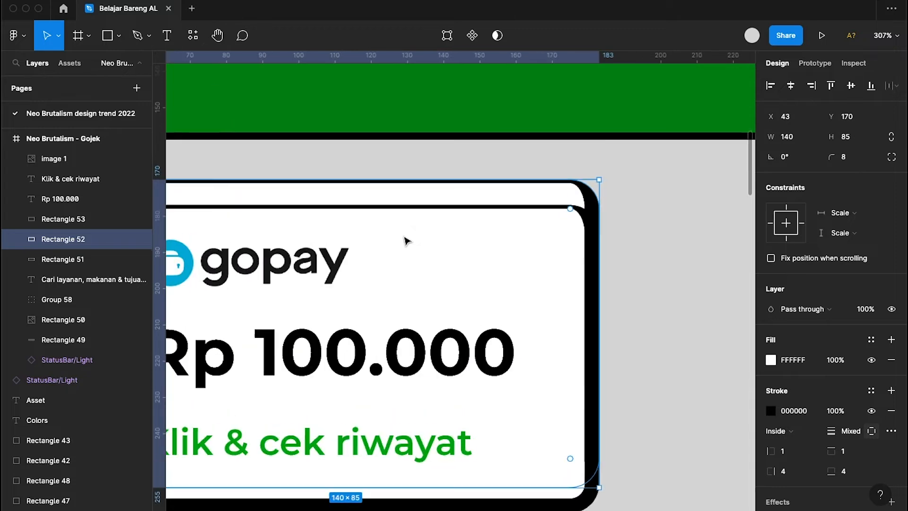
mouse_move(241, 236)
left_mouse_down()
mouse_move(270, 235)
mouse_move(255, 237)
left_mouse_up()
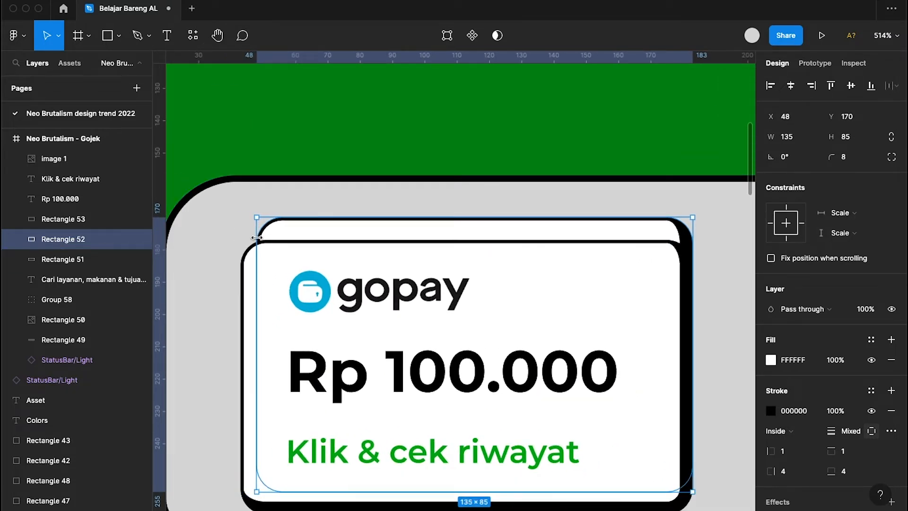
- Narrow the rear white rectangle from its right edge to a width of 130, giving it a 5 px inset from the front card
key("alt")
scroll(445, 331, "right", 3)
left_click_drag(637, 231, 615, 231)
key("alt")
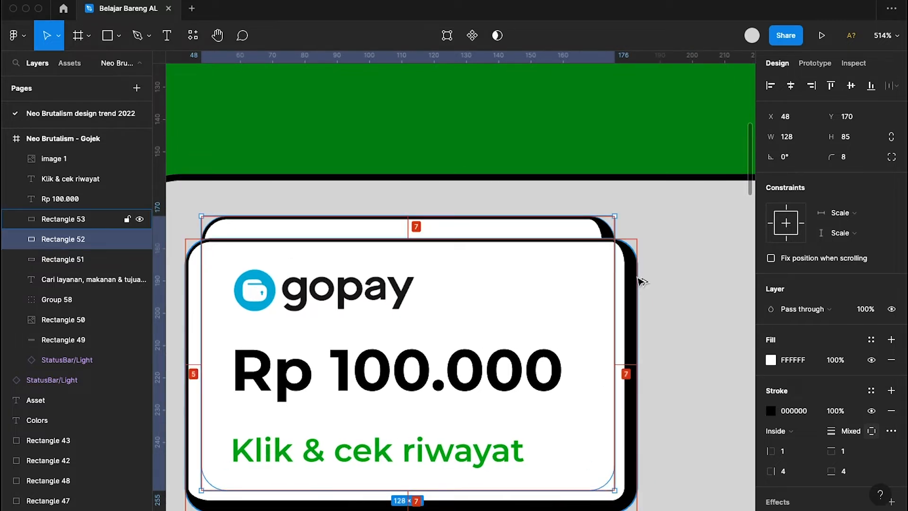
left_click_drag(614, 288, 619, 286)
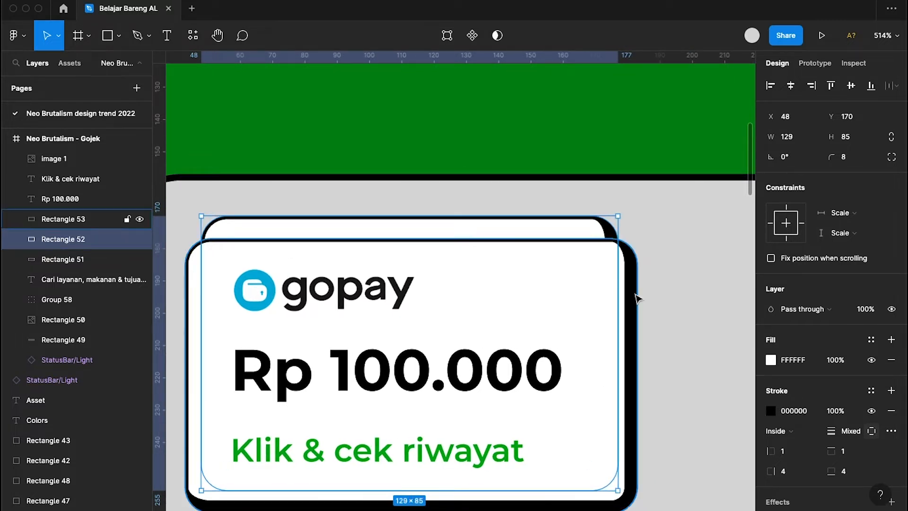
scroll(635, 298, "up", 5)
left_click_drag(574, 320, 585, 320)
scroll(584, 320, "down", 2)
key("alt")
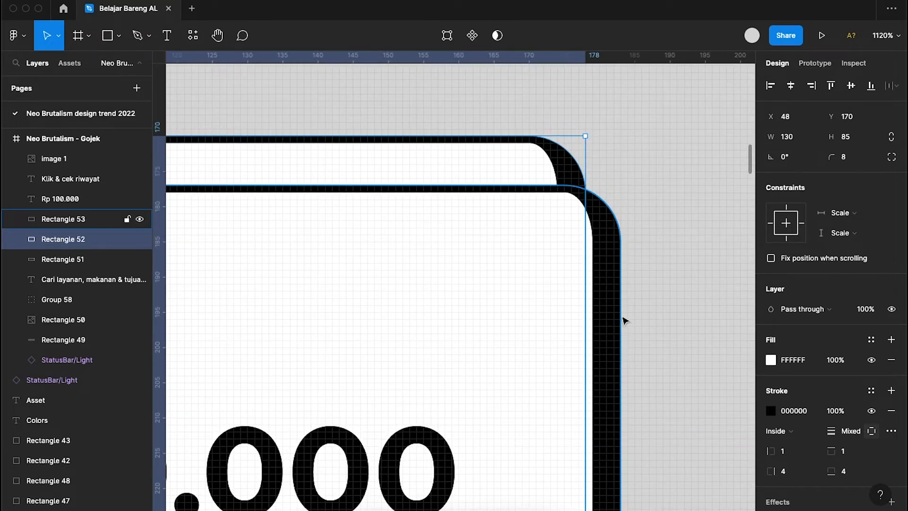
scroll(625, 317, "down", 4)
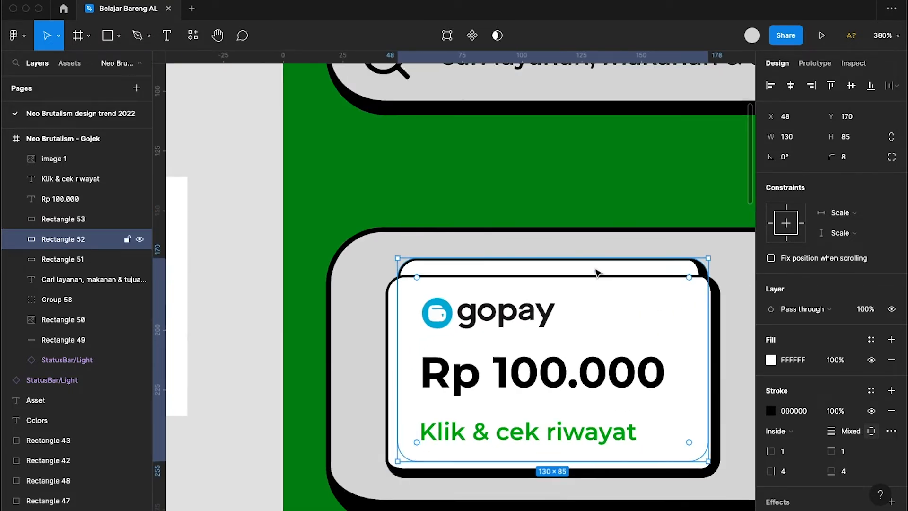
- Duplicate the rear white rectangle and lower the copy to Y 173, between the front card and the original
key("ctrl+d")
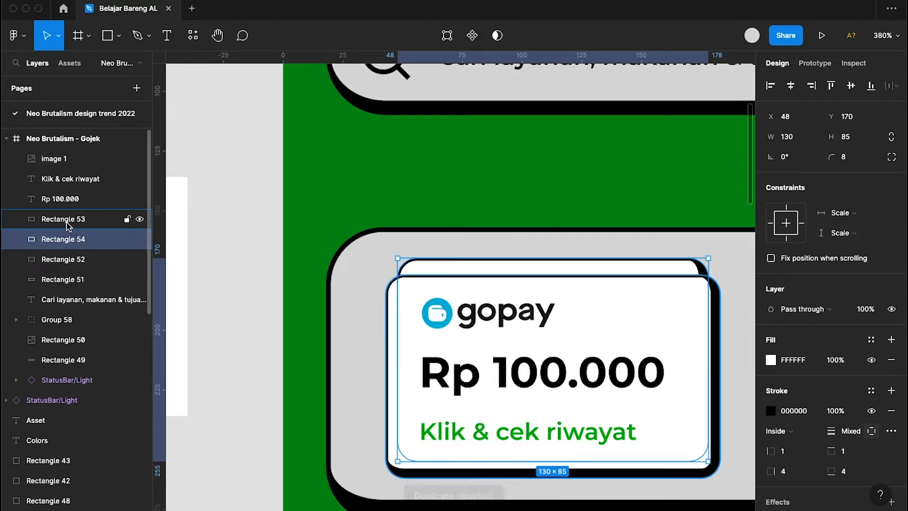
left_click(67, 223)
left_click(67, 239)
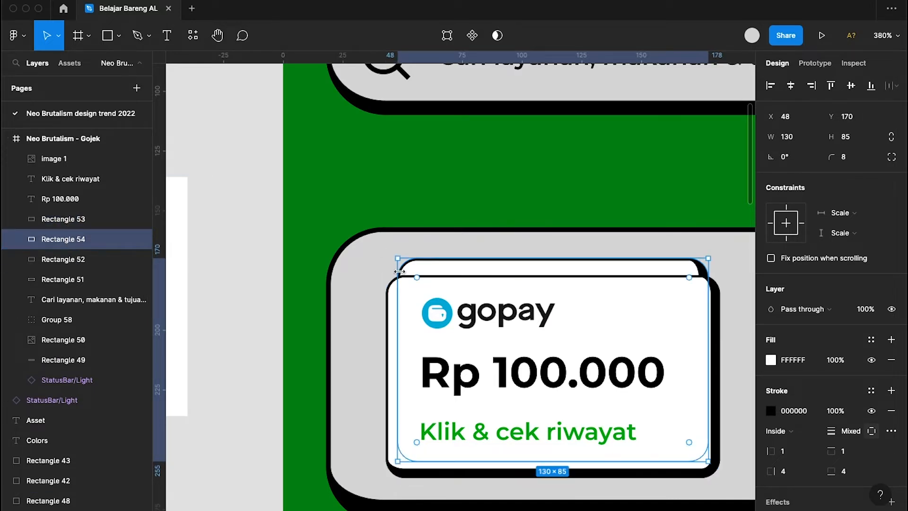
mouse_move(503, 267)
left_mouse_down()
mouse_move(506, 259)
mouse_move(505, 279)
left_mouse_up()
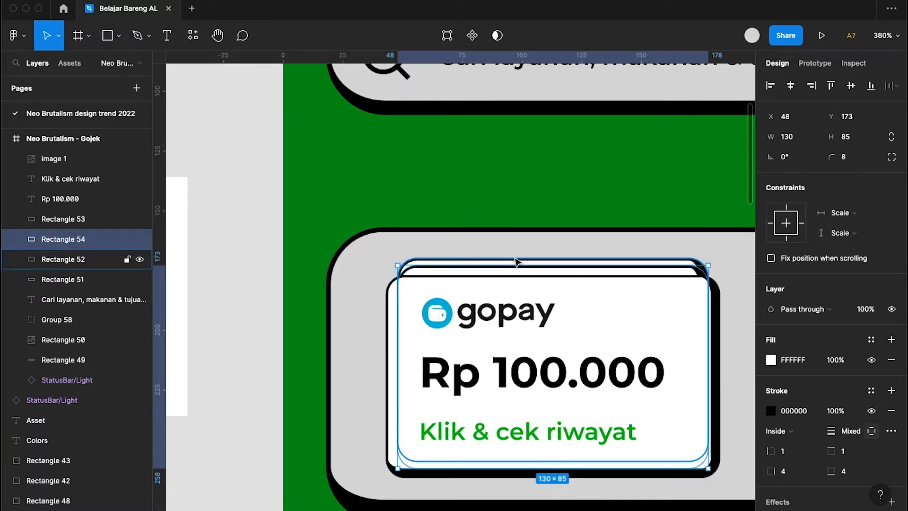
- Bring the left edge of the rearmost white rectangle in to X 53, 5 px inside the middle rectangle
left_click(514, 256)
scroll(514, 256, "up", 5)
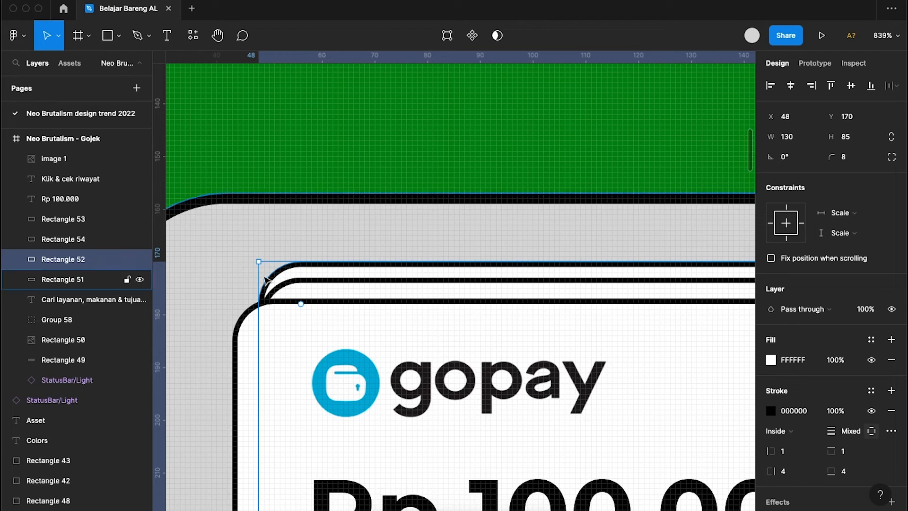
left_click_drag(258, 276, 296, 278)
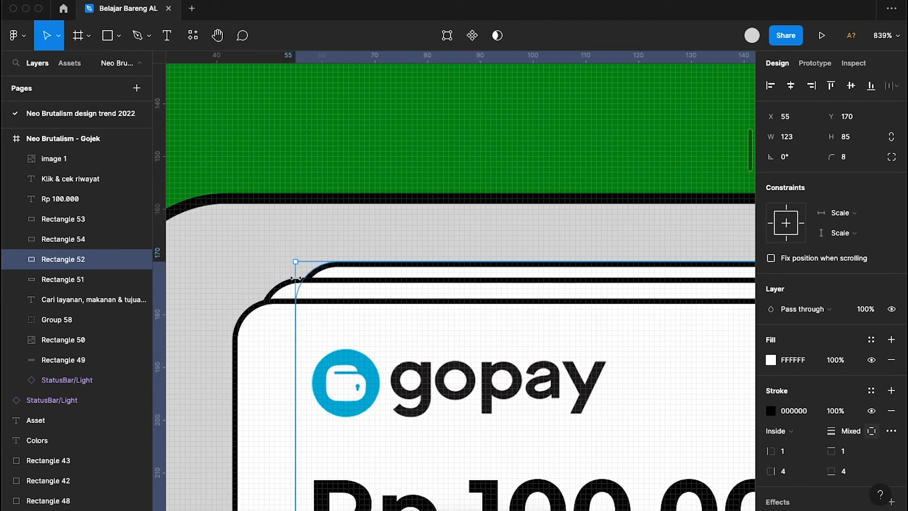
key("alt")
left_click_drag(295, 306, 290, 304)
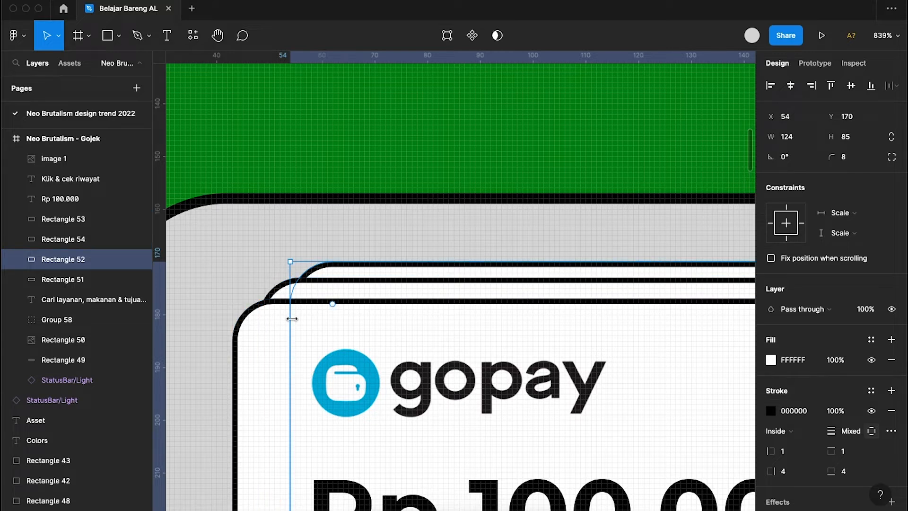
left_click_drag(289, 320, 287, 321)
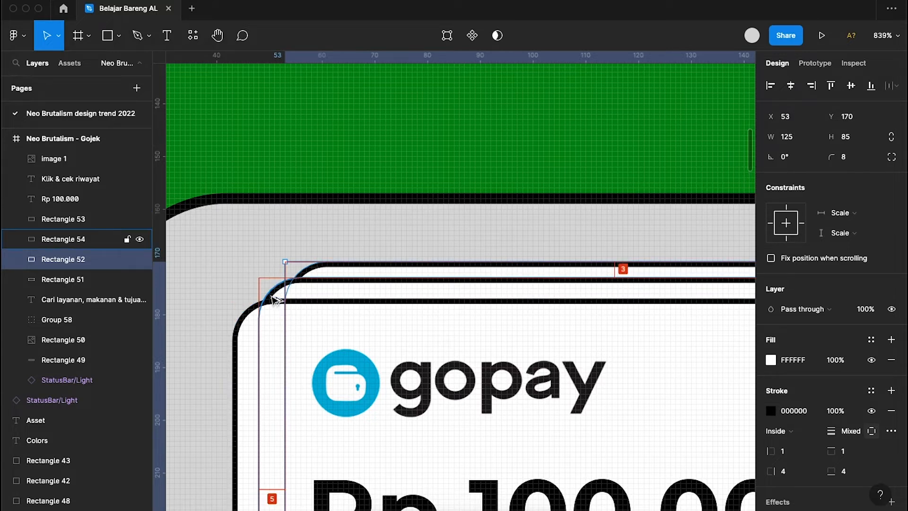
- Narrow the rearmost white rectangle from its right edge to a width of 120 and deselect it
scroll(371, 286, "right", 5)
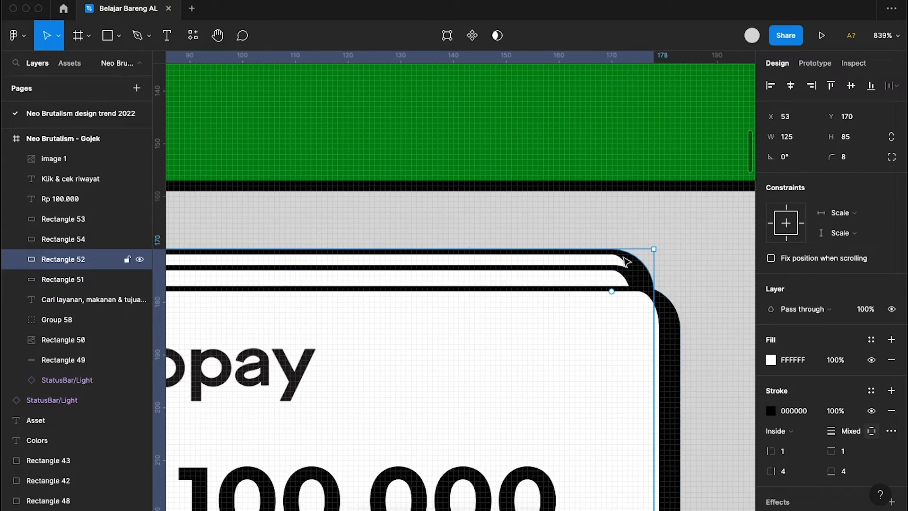
left_click_drag(655, 266, 620, 267)
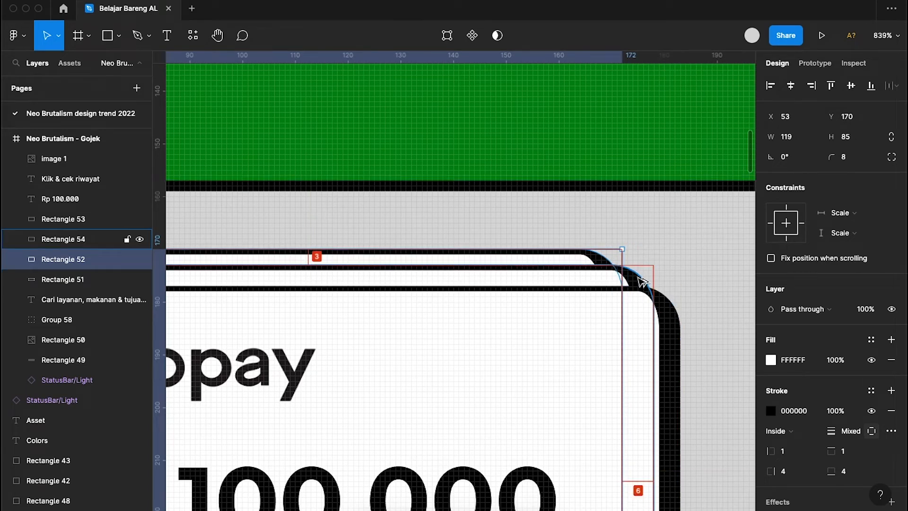
left_click_drag(627, 314, 632, 315)
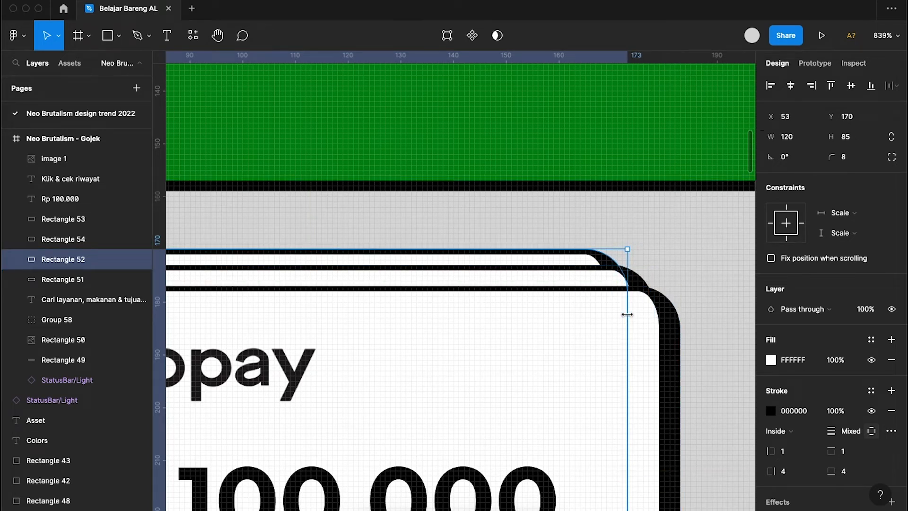
scroll(632, 312, "down", 5)
left_click(684, 320)
scroll(684, 320, "down", 4)
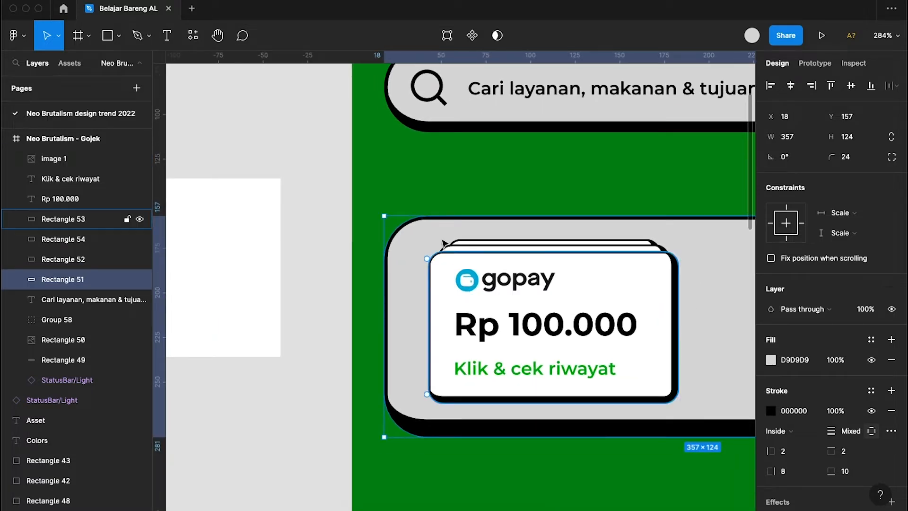
left_click(361, 233)
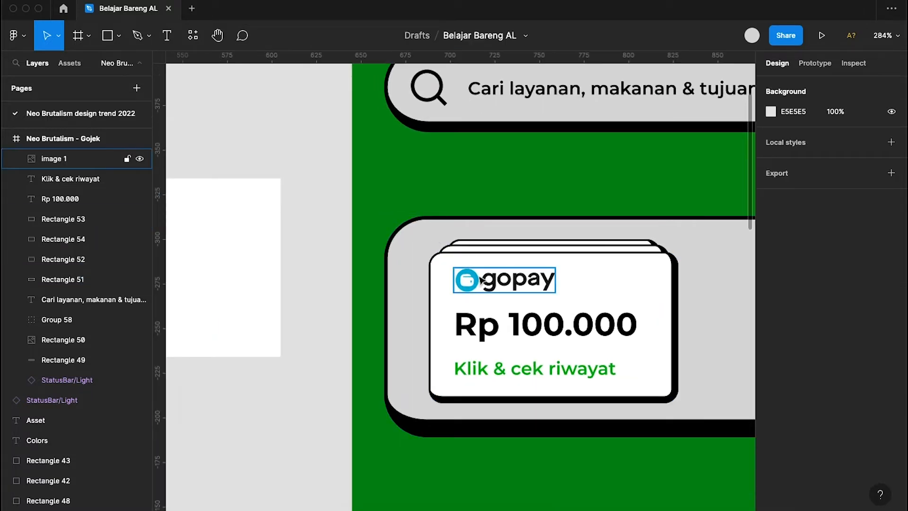
- Group the gopay logo, the balance and history texts, and the three stacked white rectangles together
left_click(542, 283)
left_click(604, 294, "shift")
left_click(589, 331, "shift")
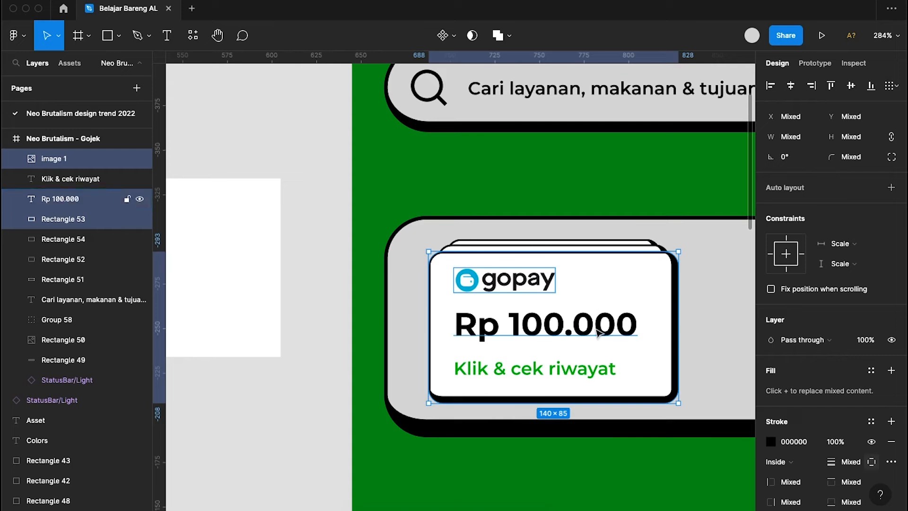
left_click(585, 369, "shift")
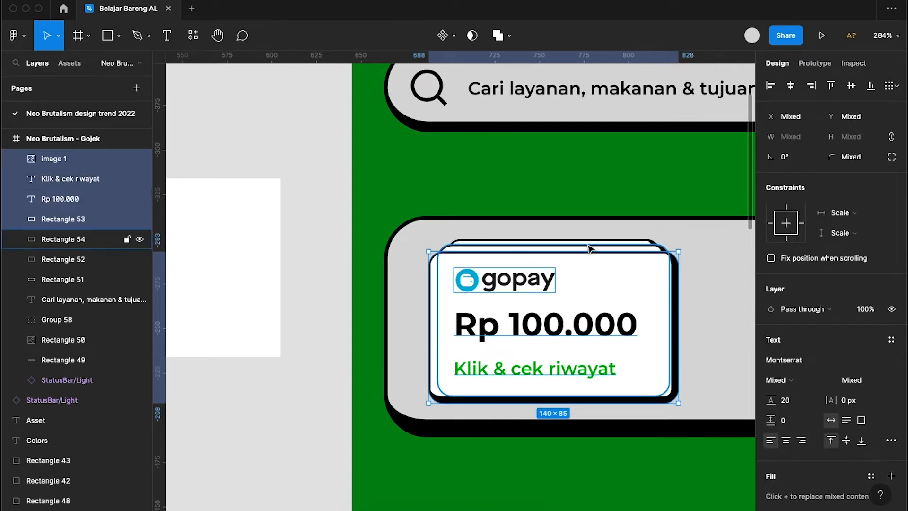
left_click(589, 249, "shift")
left_click(587, 240, "shift")
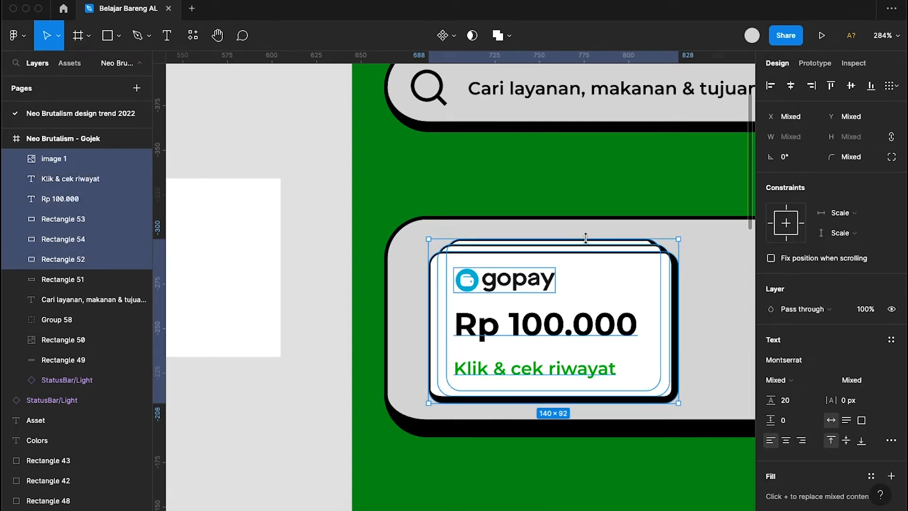
key("ctrl+g")
scroll(623, 312, "right", 1)
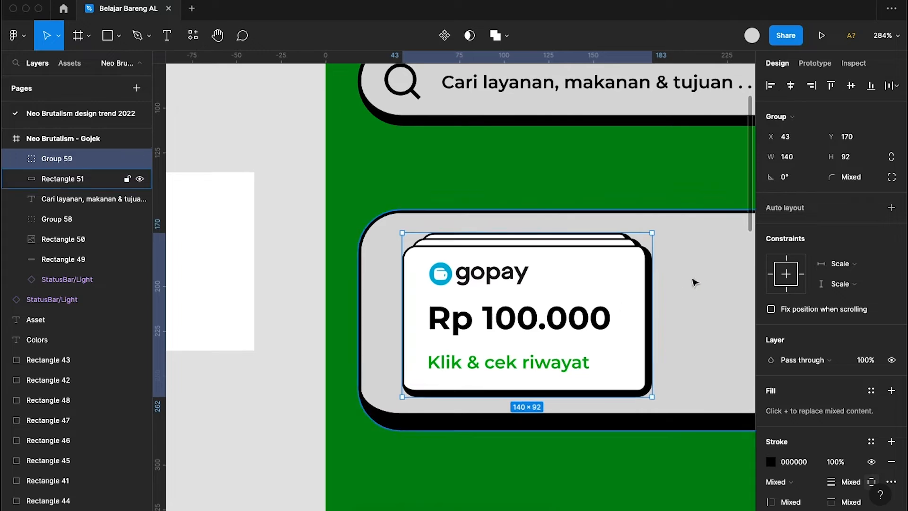
- Nudge the gopay card group to X 42, Y 169 inside the gray panel and deselect it
key("alt")
key("Up")
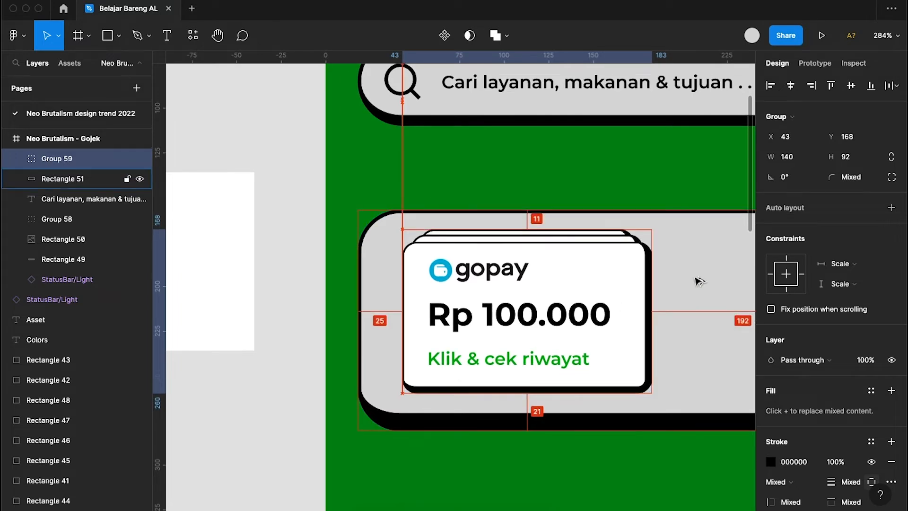
key("Left")
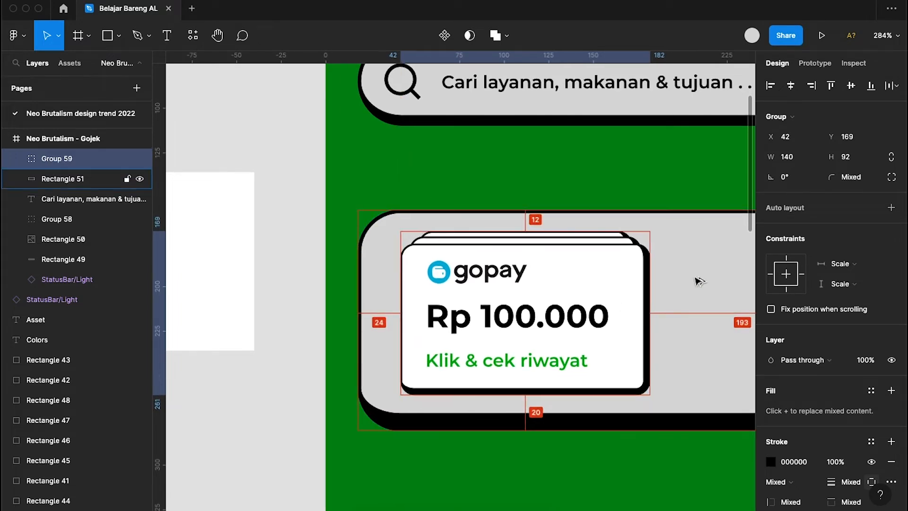
scroll(695, 281, "right", 3)
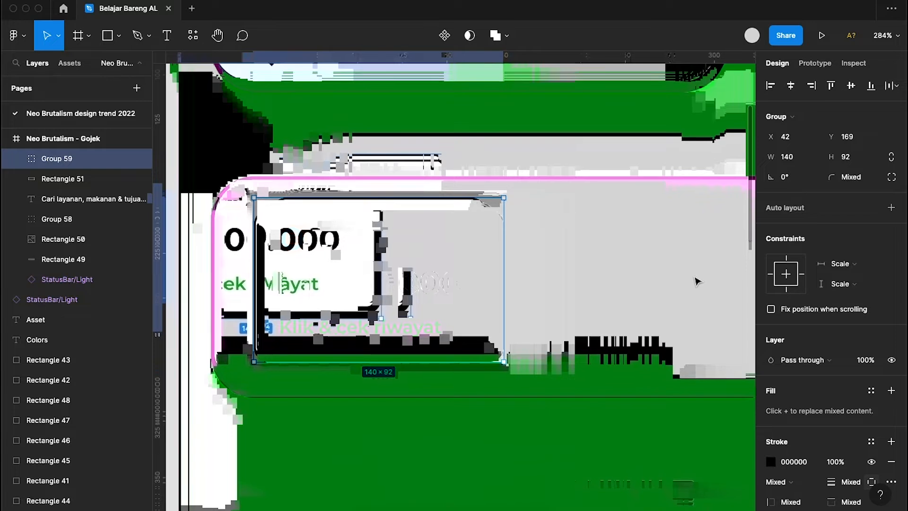
scroll(695, 281, "down", 2)
scroll(695, 281, "down", 1)
left_click(320, 279)
- Draw a 10 × 10 circle on the gray panel just left of the gopay card and fill it with white FFFFFF
scroll(321, 278, "up", 5)
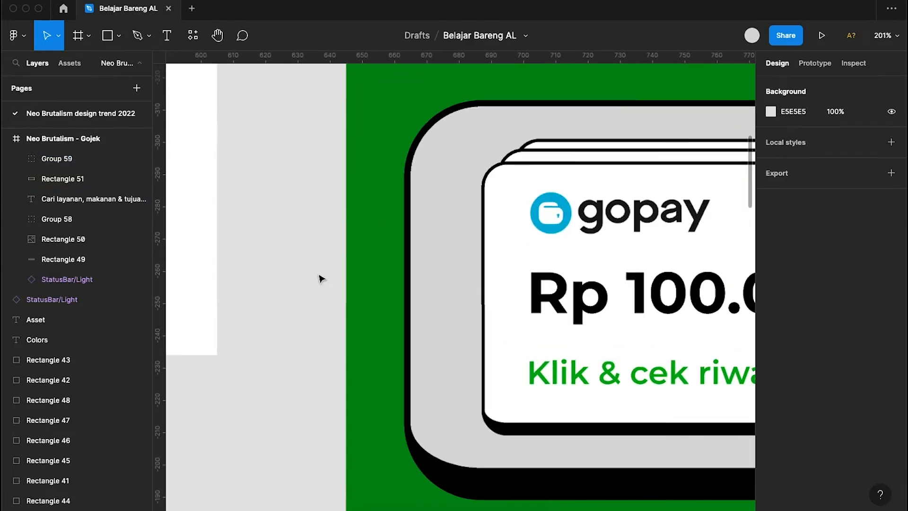
scroll(321, 279, "right", 1)
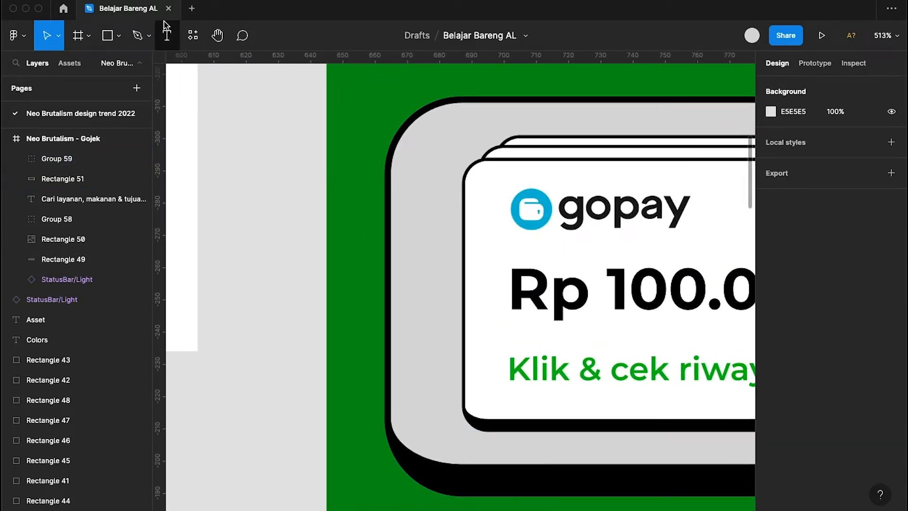
scroll(409, 201, "down", 4)
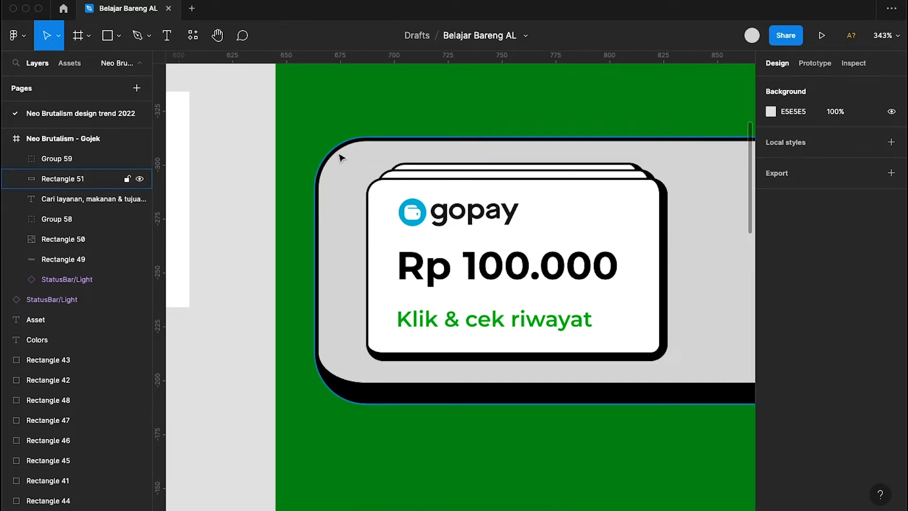
left_click(119, 35)
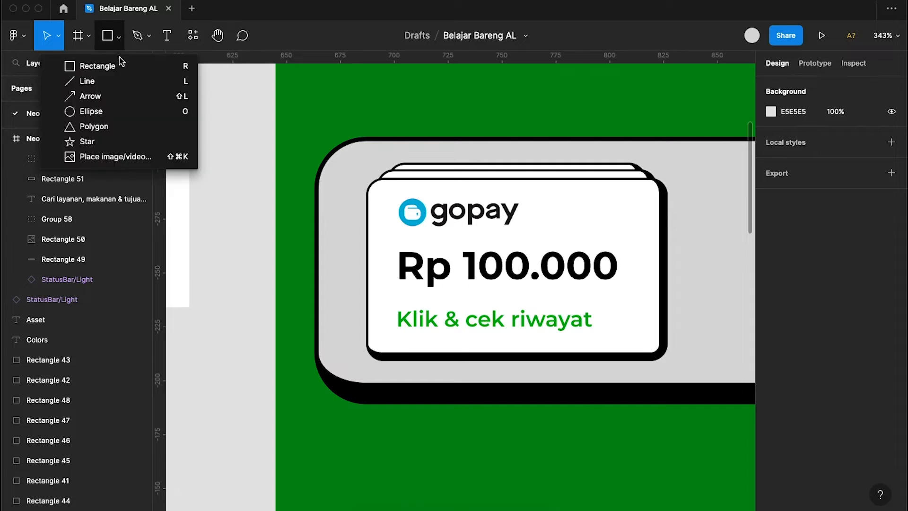
left_click(95, 114)
scroll(342, 252, "up", 3)
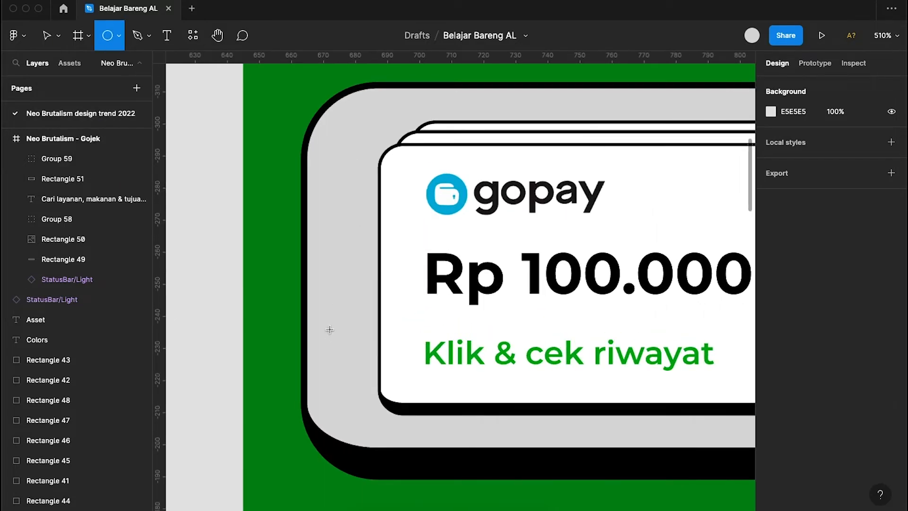
left_click_drag(329, 329, 355, 355)
left_click(845, 139)
key("Return")
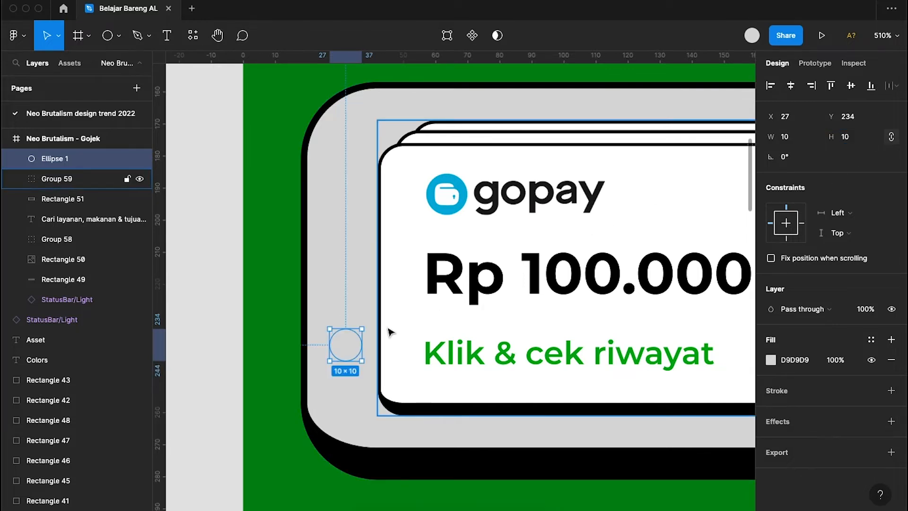
left_click(772, 360)
left_click(620, 461)
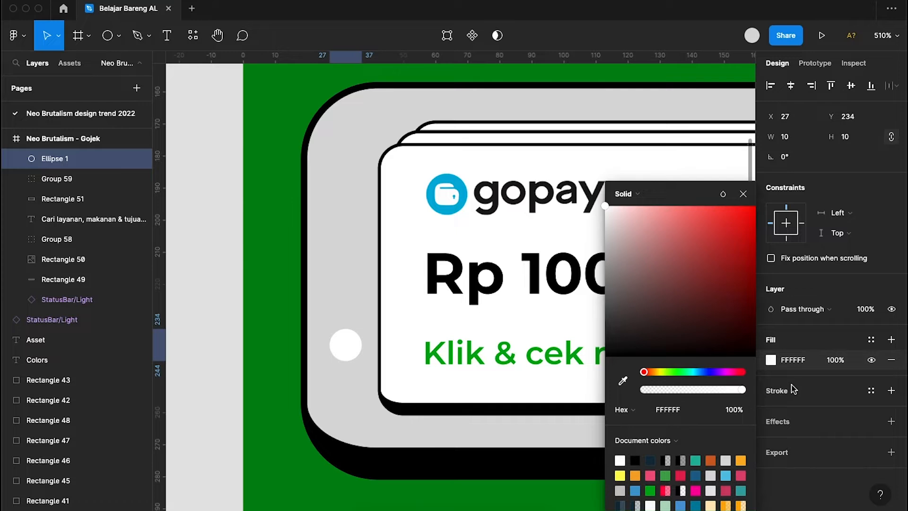
- Duplicate the white circle twice upward with 8 px gaps and align all three circles on their horizontal centers
left_click_drag(347, 350, 350, 288)
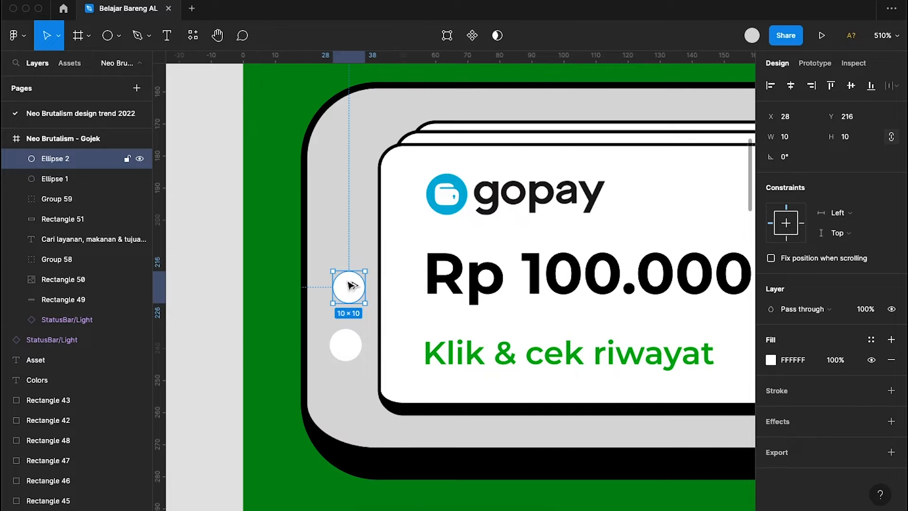
left_click_drag(350, 286, 353, 228)
left_click(348, 286, "shift")
left_click(345, 345, "shift")
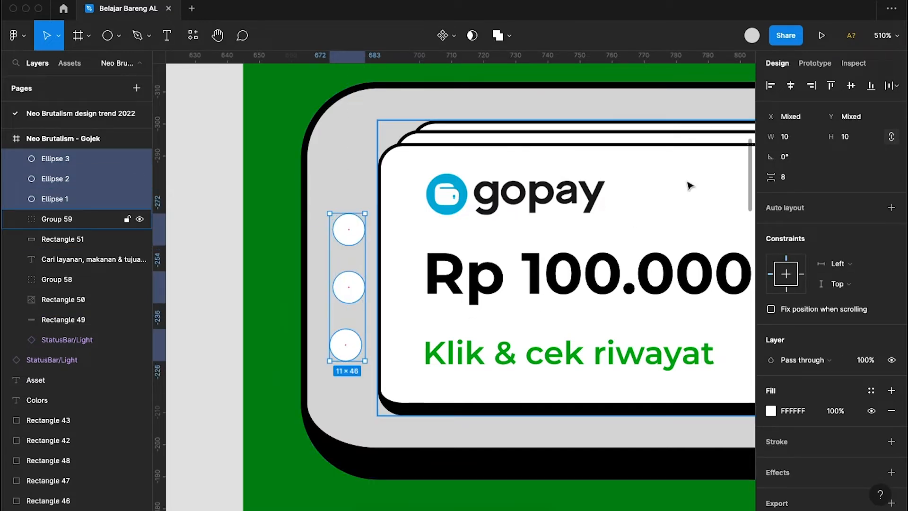
left_click(791, 86)
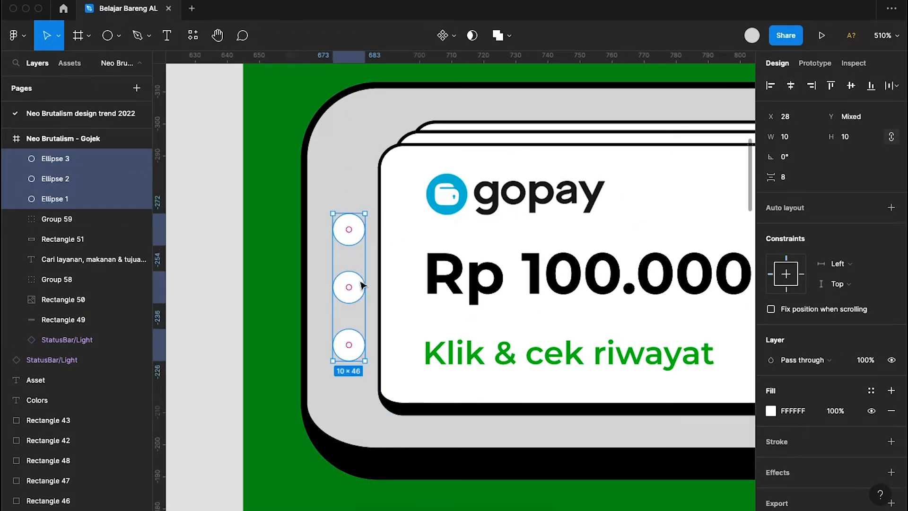
- Move the three white circles together to X 26 and give the lowest one a black 000000 inside stroke of 3
left_click_drag(358, 276, 355, 263)
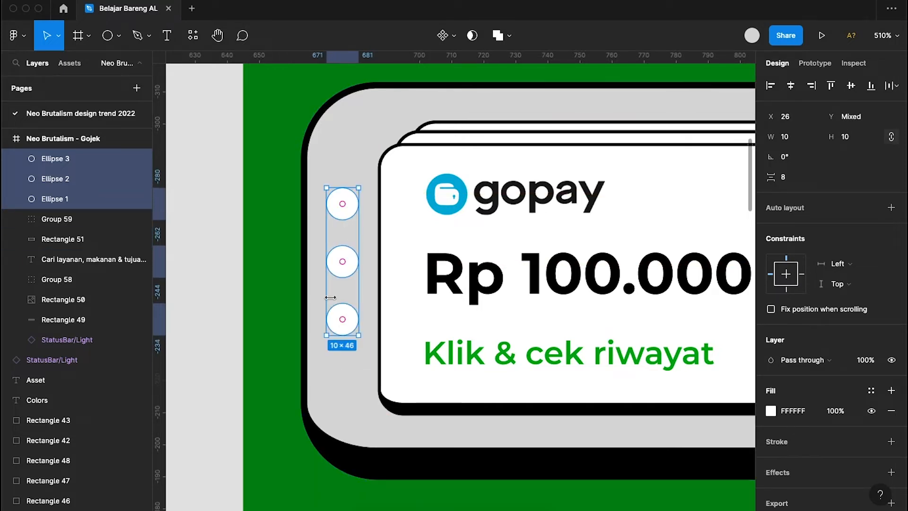
left_click(355, 319)
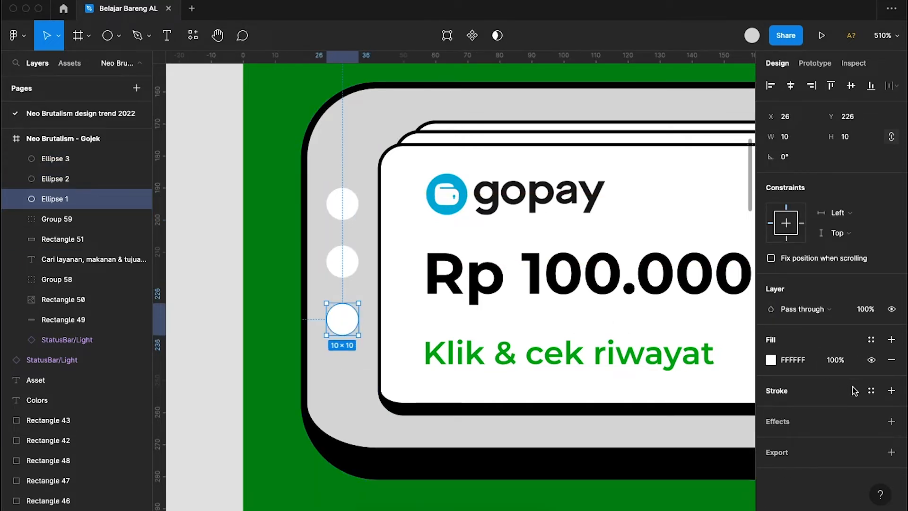
left_click(891, 391)
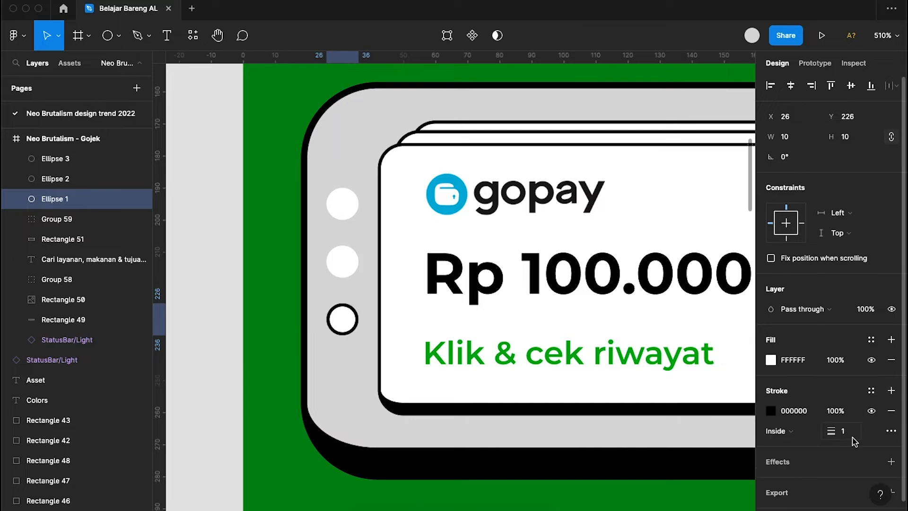
type("2")
key("Return")
type("3")
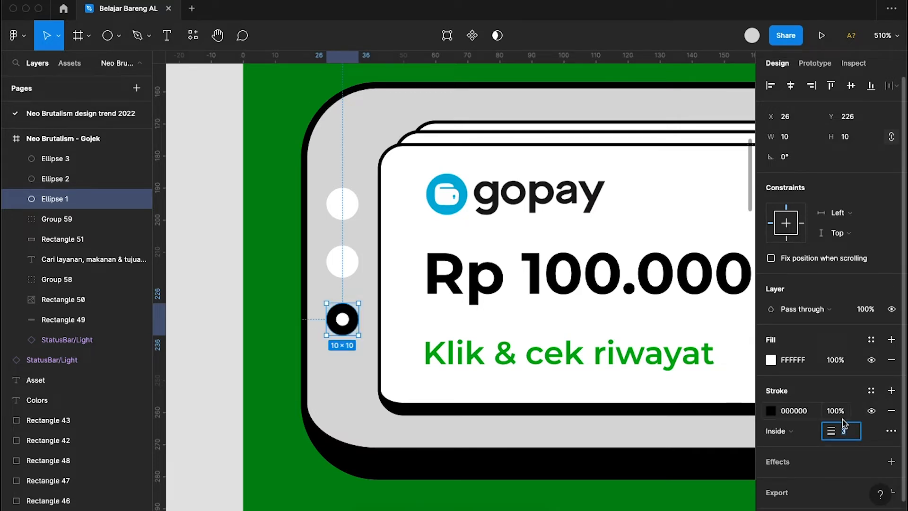
- Set the fill opacity of the upper two circles to 50% and group all three circles
left_click(343, 258)
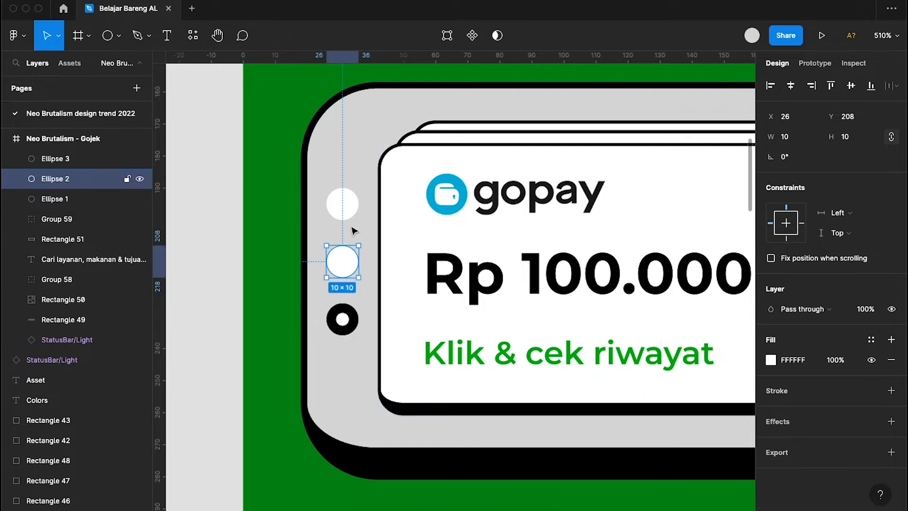
left_click(341, 204, "shift")
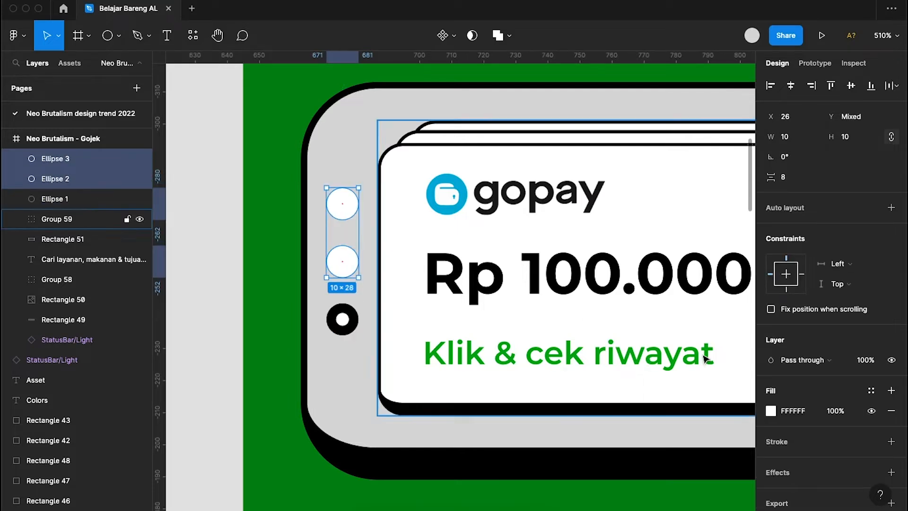
left_click(837, 412)
type("50")
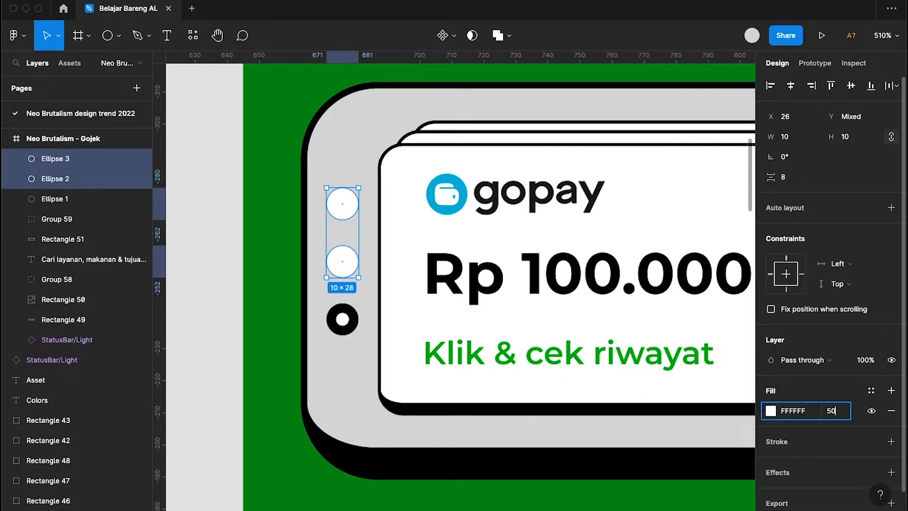
key("Return")
left_click(343, 319, "shift")
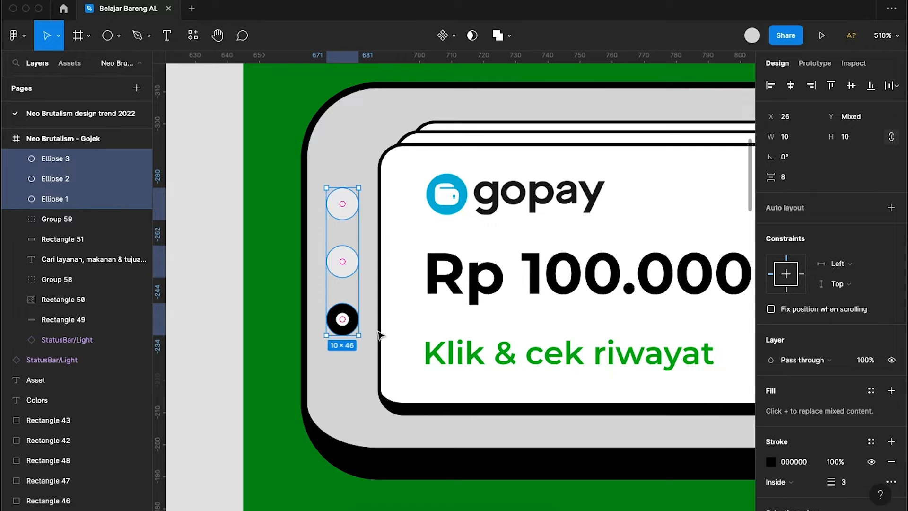
key("ctrl+g")
- Check the spacing around the dots group and nudge the gopay card group to X 44 for an 8 px gap
left_click(453, 251)
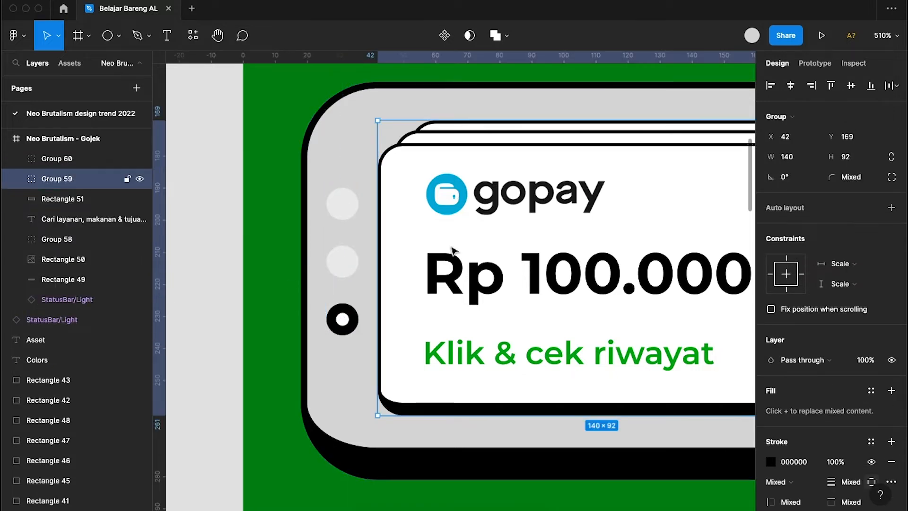
left_click(344, 260)
key("alt")
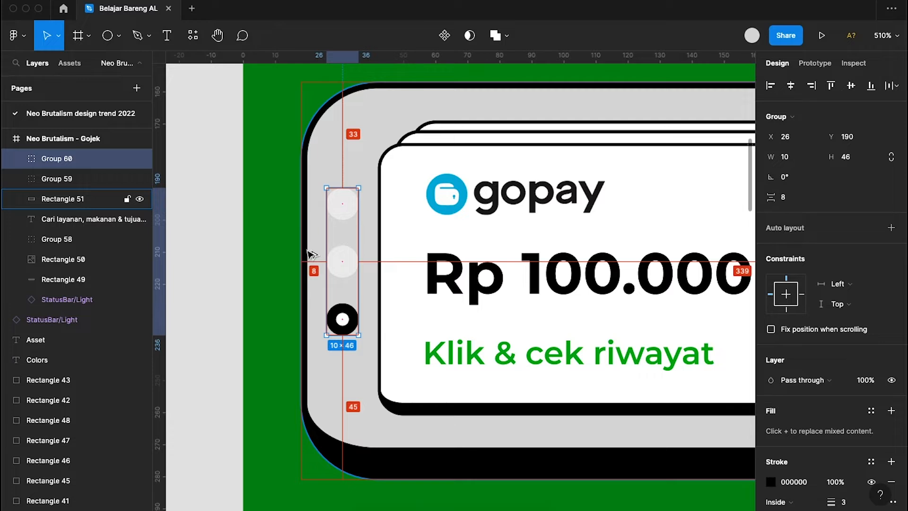
key("Left")
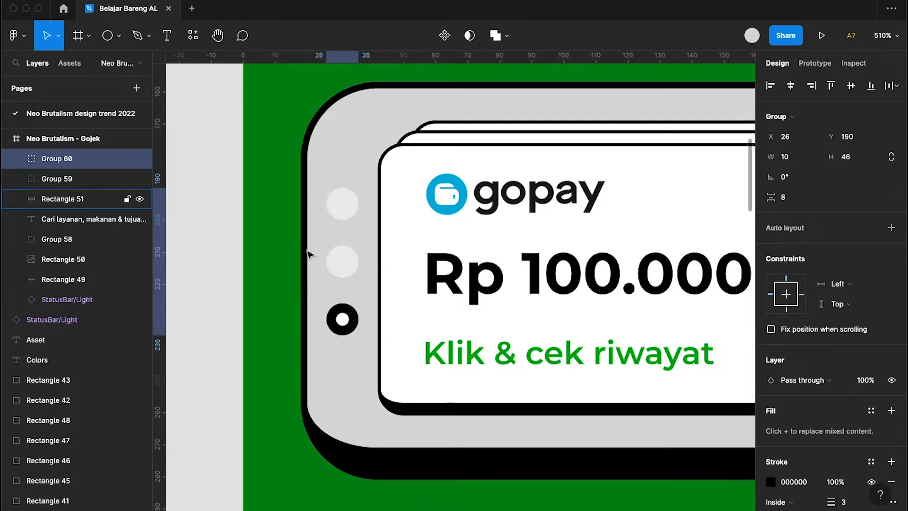
left_click(462, 237)
key("Right")
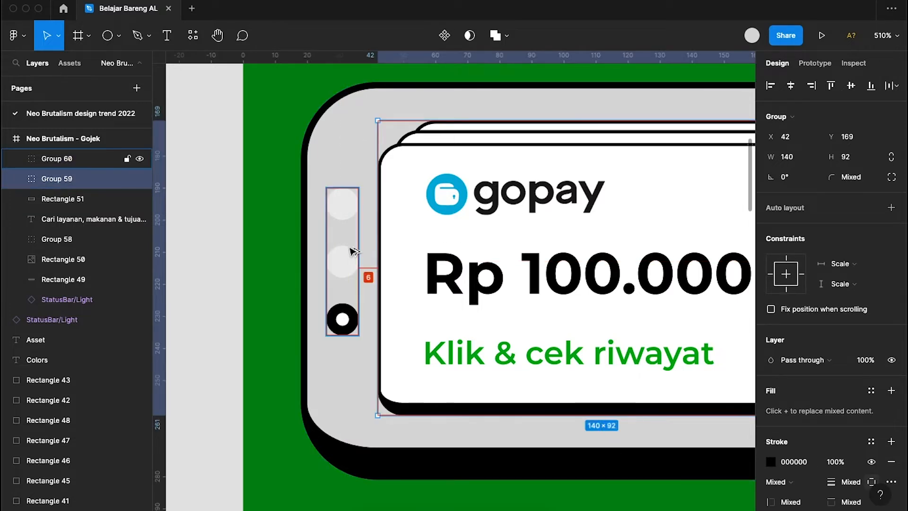
key("Right")
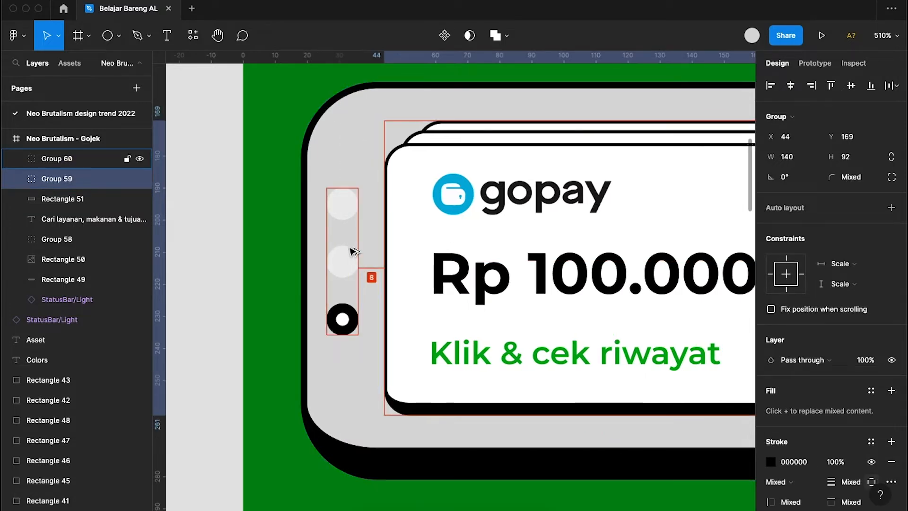
left_click(255, 262)
- Copy the arrow, plus and rocket icons from the assets into the empty area of the gray panel beside the gopay card
scroll(255, 262, "down", 5)
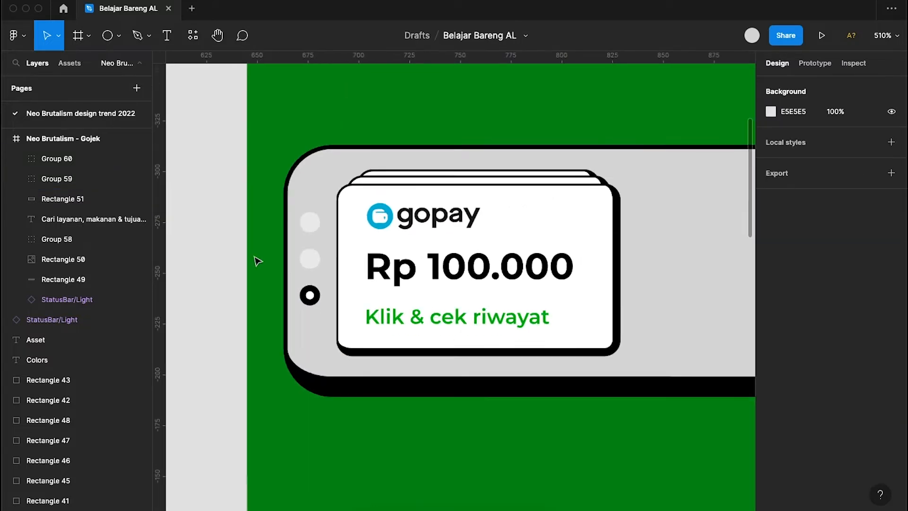
scroll(255, 261, "right", 2)
left_click(346, 382)
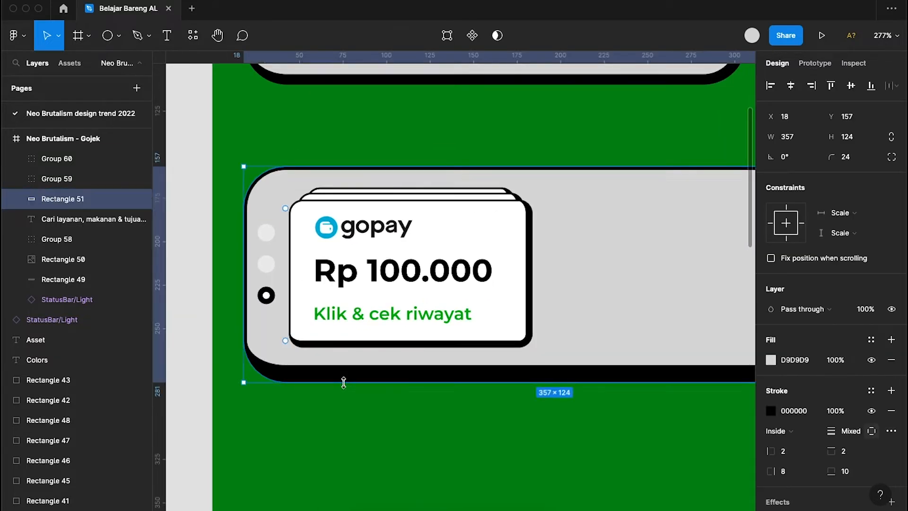
scroll(369, 411, "down", 1)
left_click(389, 438)
scroll(389, 438, "down", 5)
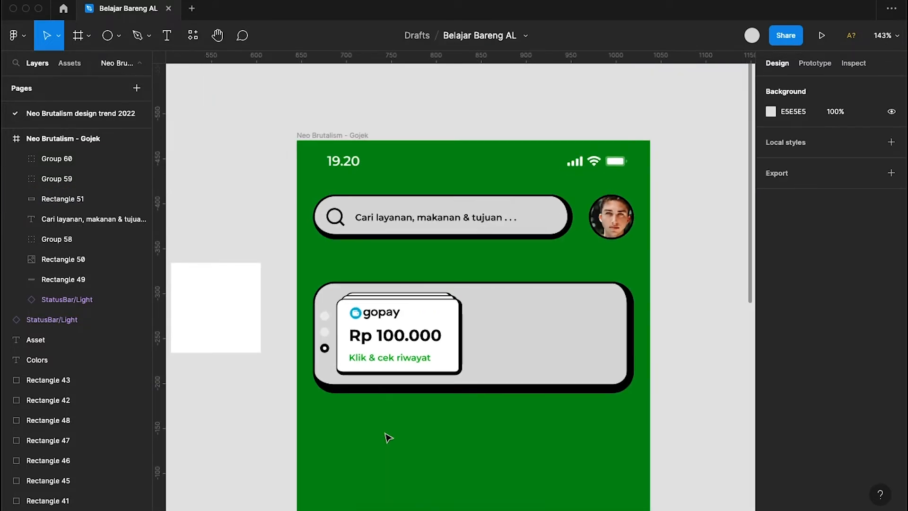
scroll(495, 311, "down", 5)
scroll(495, 311, "left", 6)
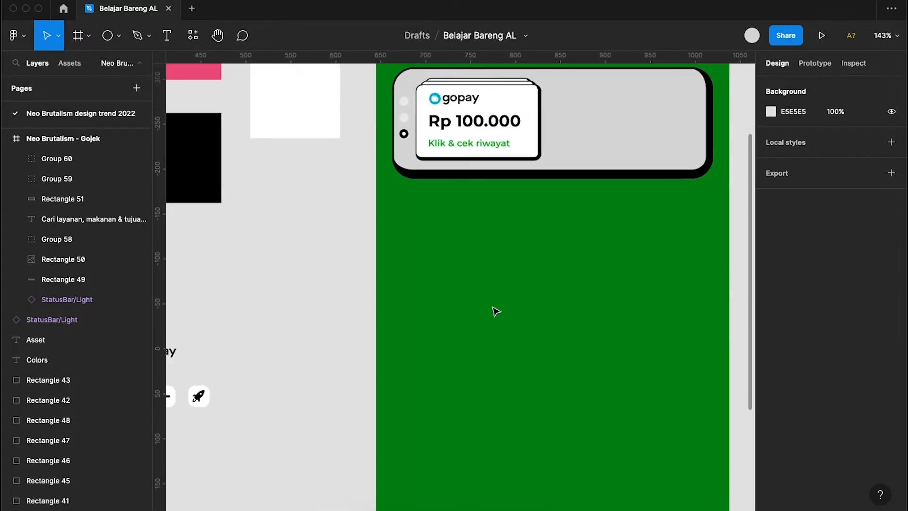
left_click_drag(350, 361, 499, 426)
left_click_drag(406, 383, 633, 107, "alt")
scroll(633, 107, "up", 10)
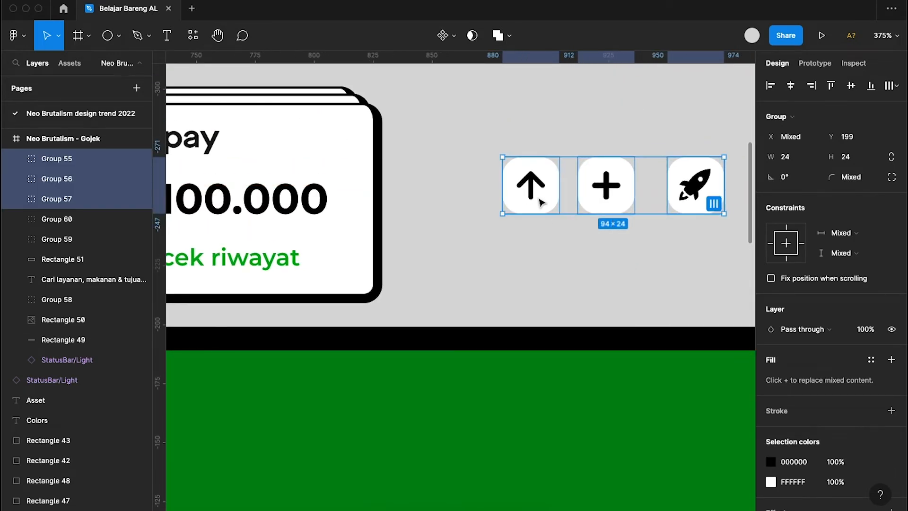
left_click_drag(605, 192, 569, 159)
- Add the text "Bayar" in Montserrat Bold 18 at X 213, Y 219 below the arrow icon
left_click(577, 258)
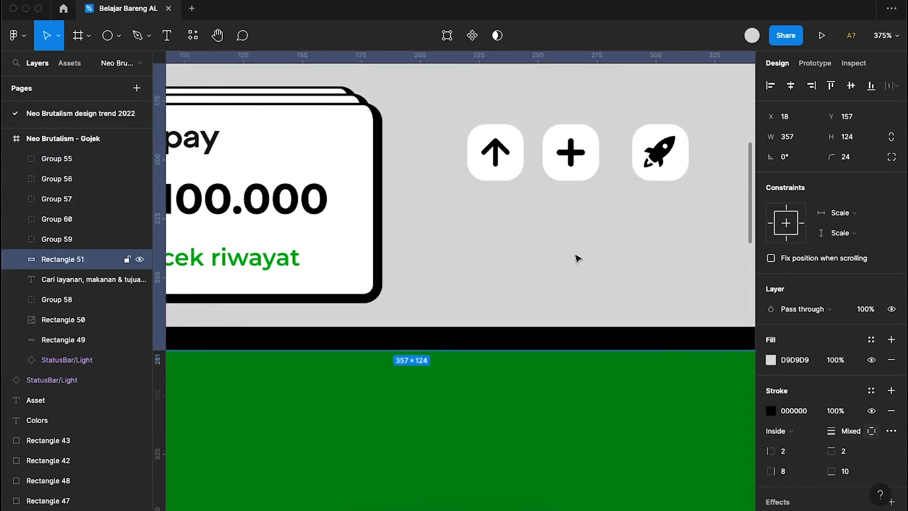
key("t")
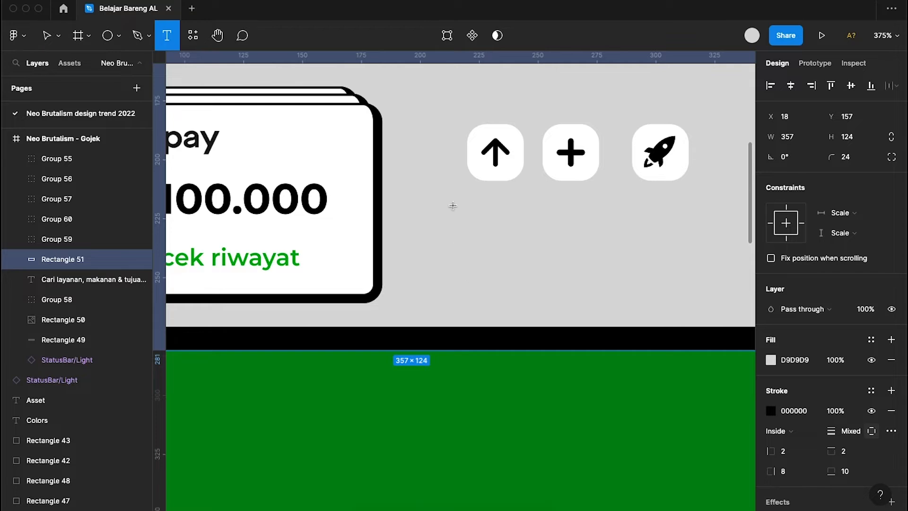
left_click(452, 205)
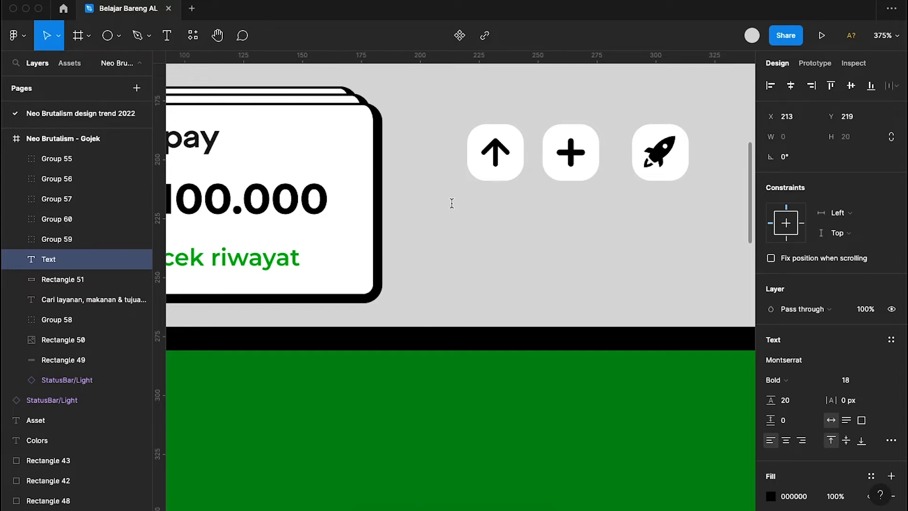
type("Bayar")
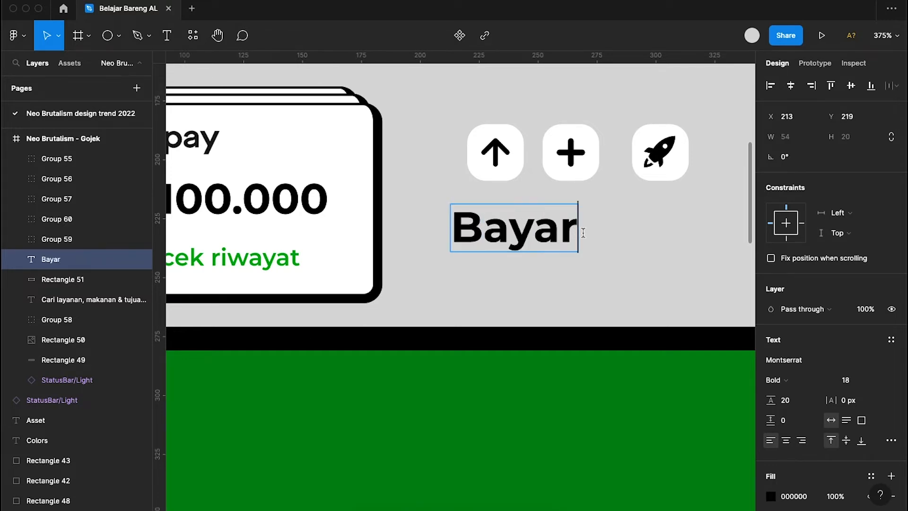
key("Escape")
- Duplicate the Bayar label to X 276, Y 219 and change the copy's text to "Top Up"
key("ctrl+d")
left_click_drag(556, 235, 674, 232)
double_click(669, 227)
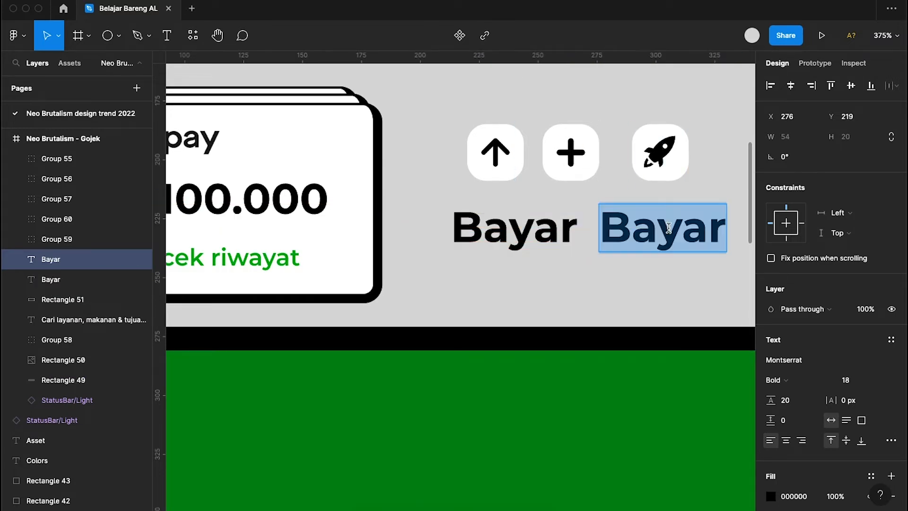
type("Top Up")
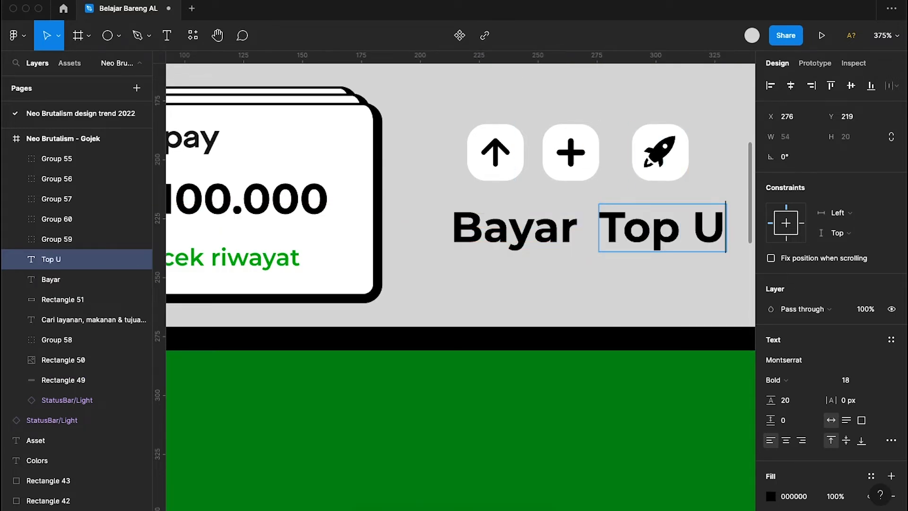
scroll(301, 232, "right", 5)
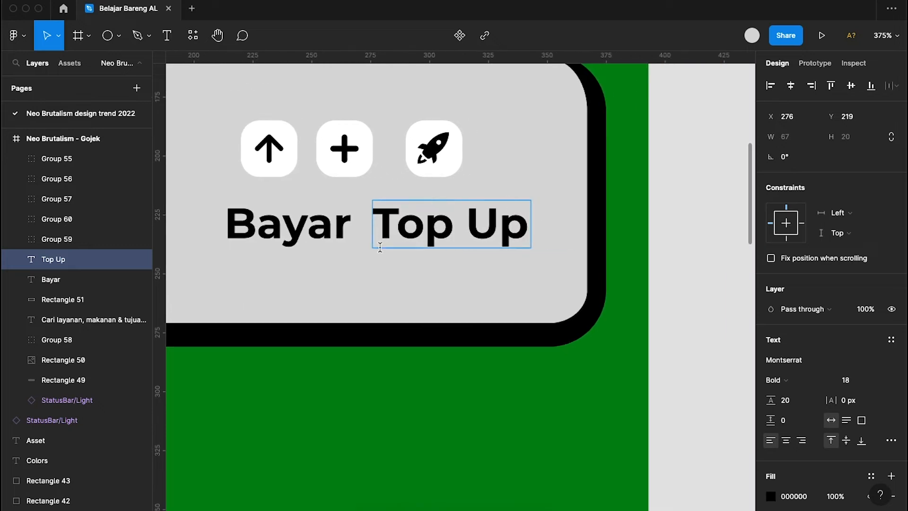
key("Escape")
- Set the font size of the Bayar and Top Up labels to 12
left_click(301, 231, "shift")
left_click(848, 436)
type("12")
key("Return")
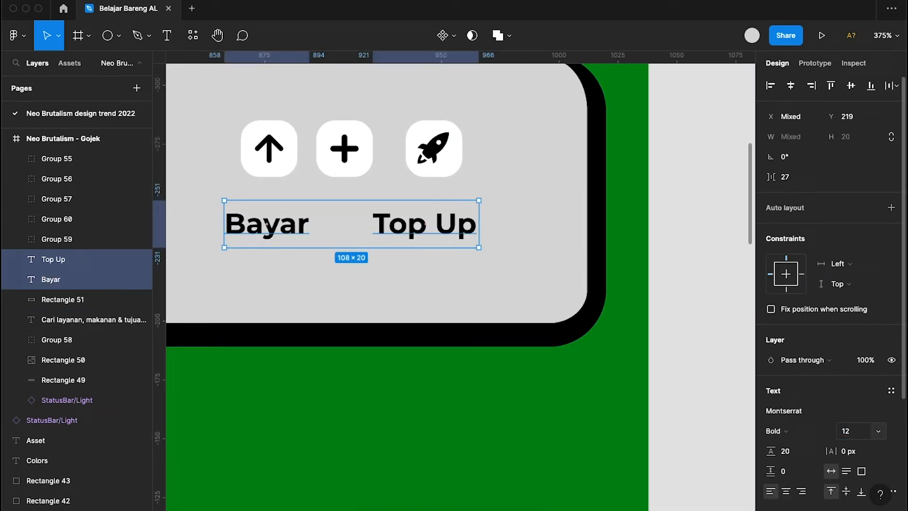
left_click(850, 432)
scroll(624, 392, "left", 1)
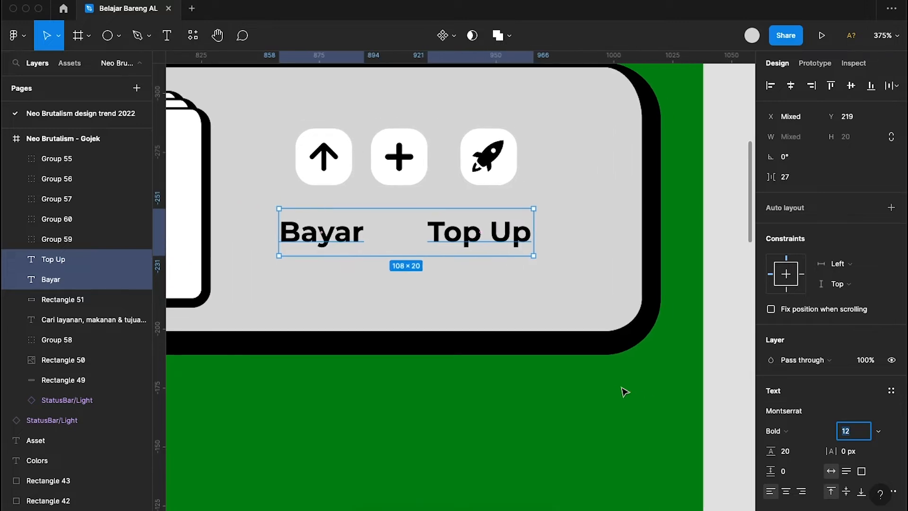
- Shift the Bayar and Top Up labels toward the gopay card and add a Top Up copy reading "Ekspor" at X 308, Y 219
left_click_drag(492, 239, 595, 242)
left_click(475, 247)
double_click(587, 230)
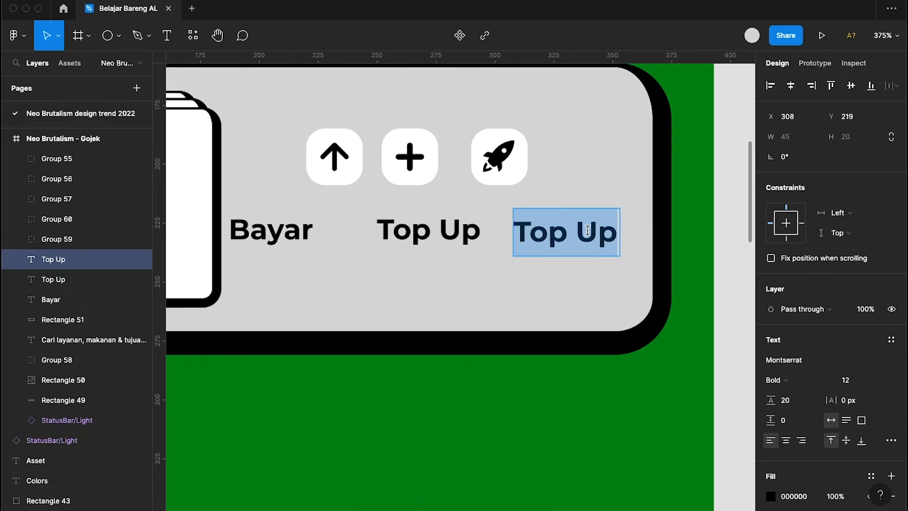
type("Eksp")
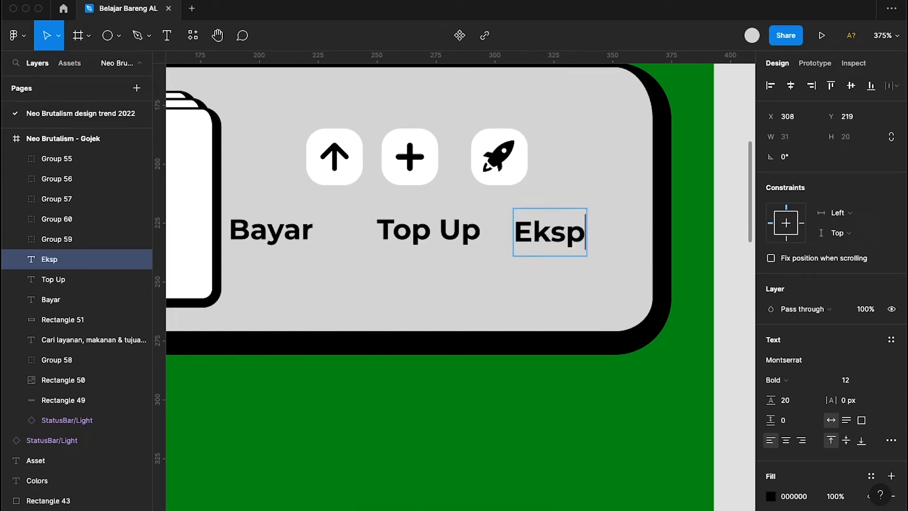
type("or")
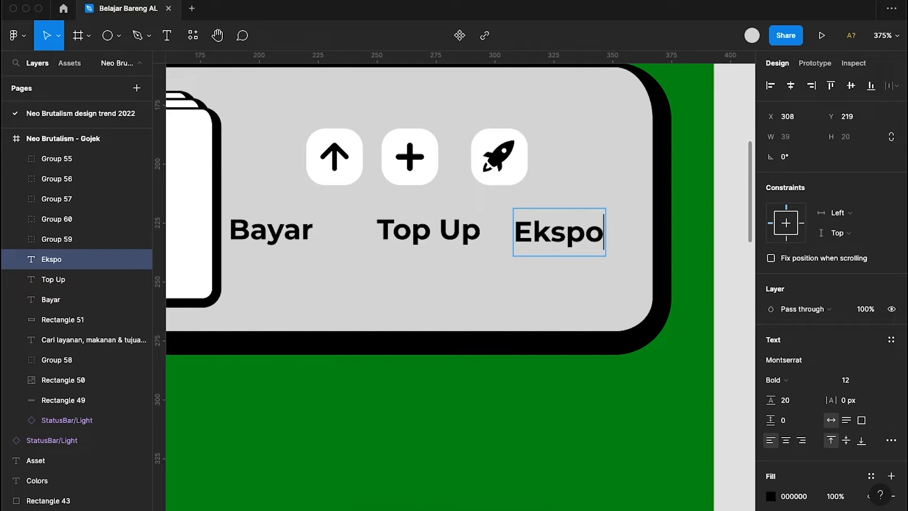
key("Escape")
- Align each label with its icon on horizontal centers: Bayar with the arrow, Top Up with the plus, Ekspor with the rocket
scroll(537, 235, "left", 3)
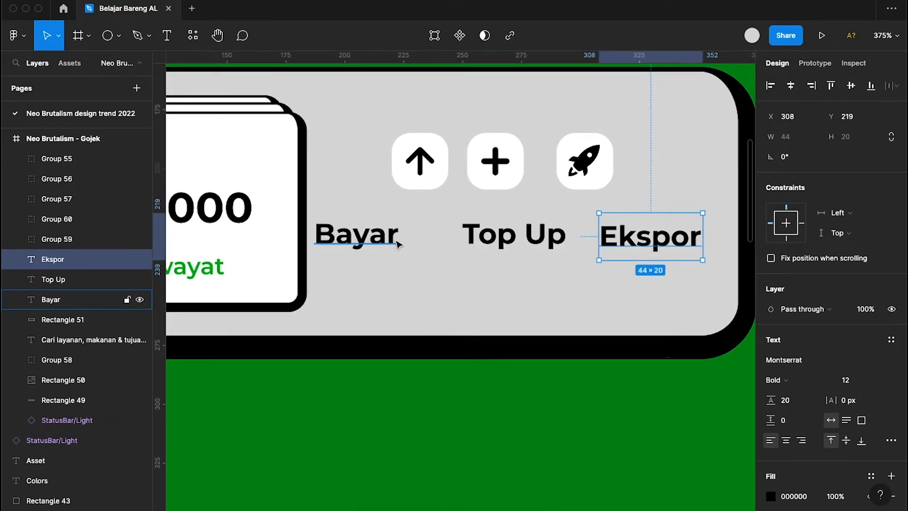
left_click(398, 244)
left_click(417, 162, "shift")
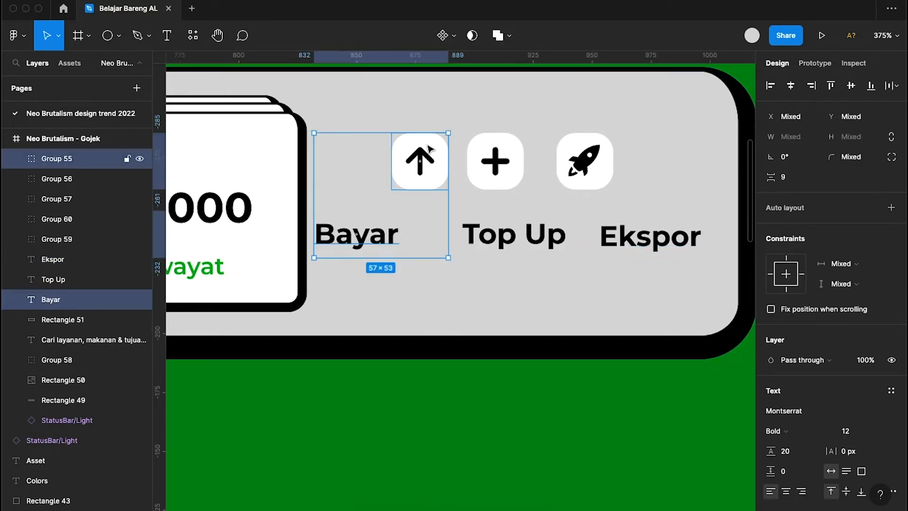
left_click(791, 86)
left_click(516, 236)
left_click(492, 156, "shift")
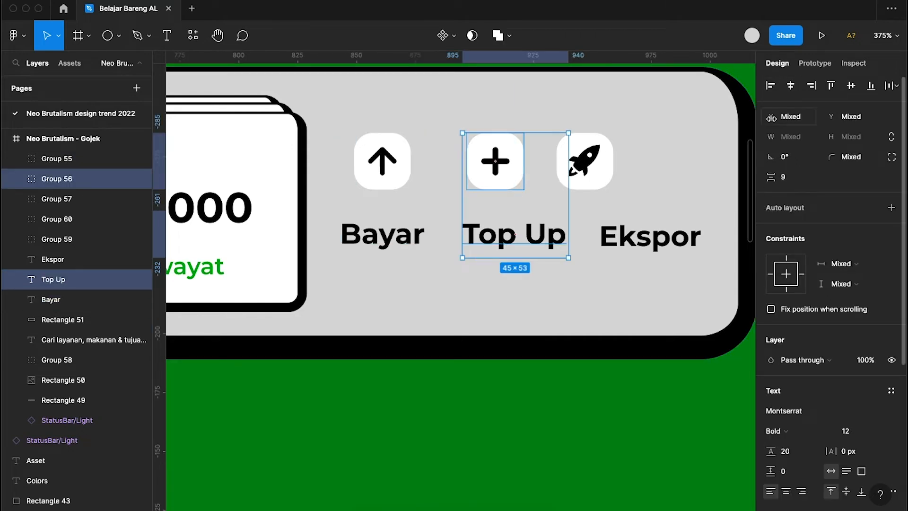
left_click(791, 87)
left_click(585, 161)
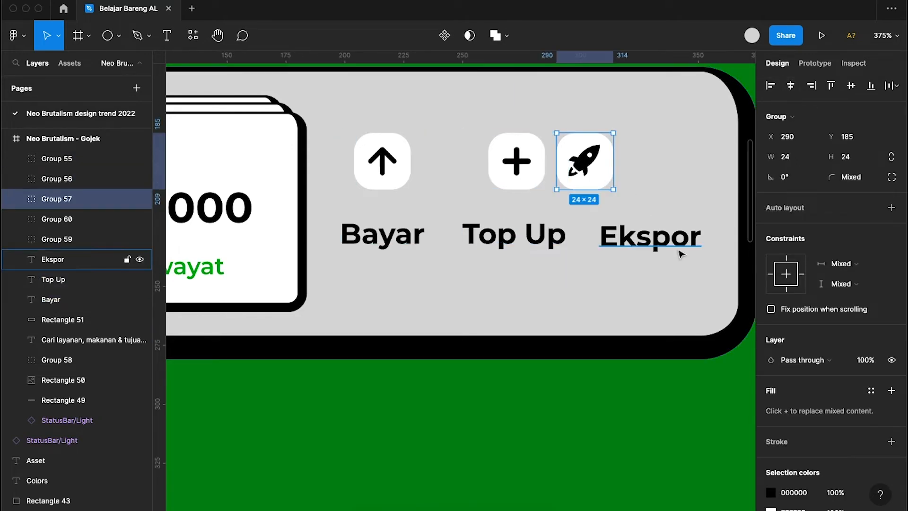
left_click(679, 254, "shift")
left_click(791, 87)
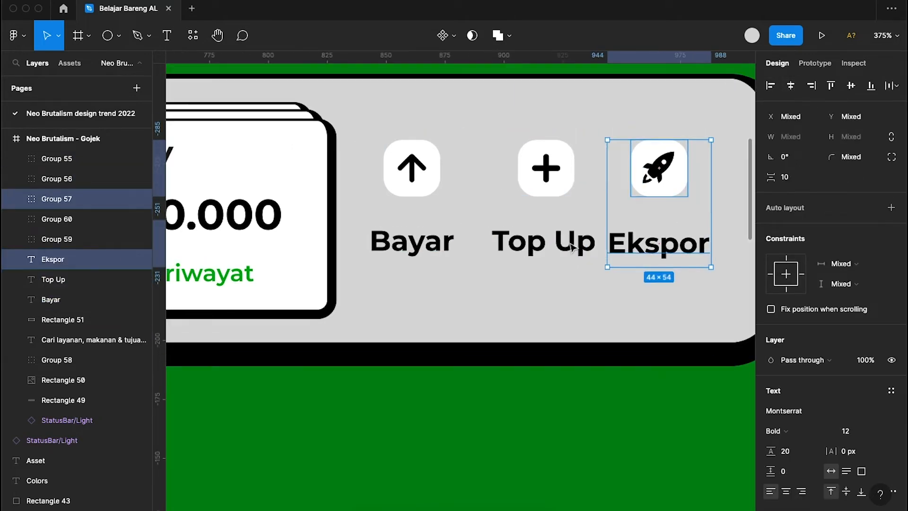
- Raise the Bayar, Top Up and Ekspor labels beneath the GoPay action icons to Y 217
scroll(573, 247, "up", 1)
left_click(409, 263)
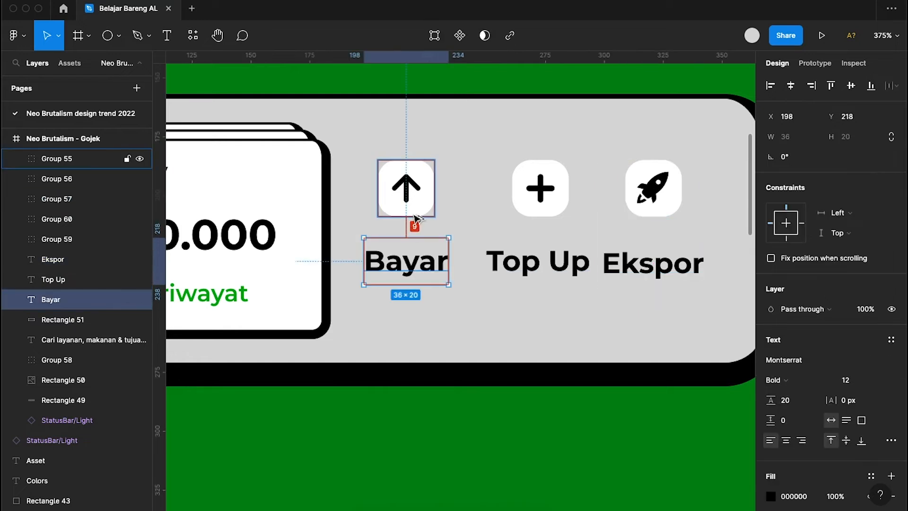
left_click(535, 260)
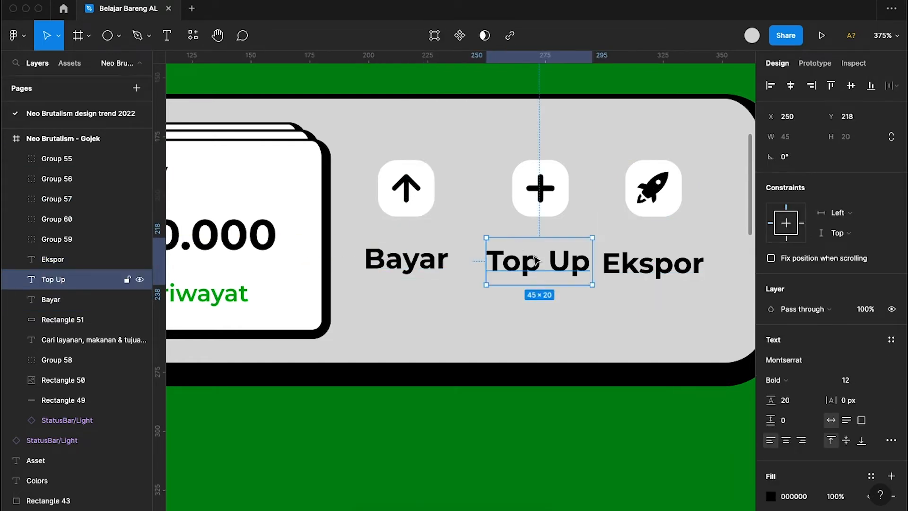
left_click(637, 258)
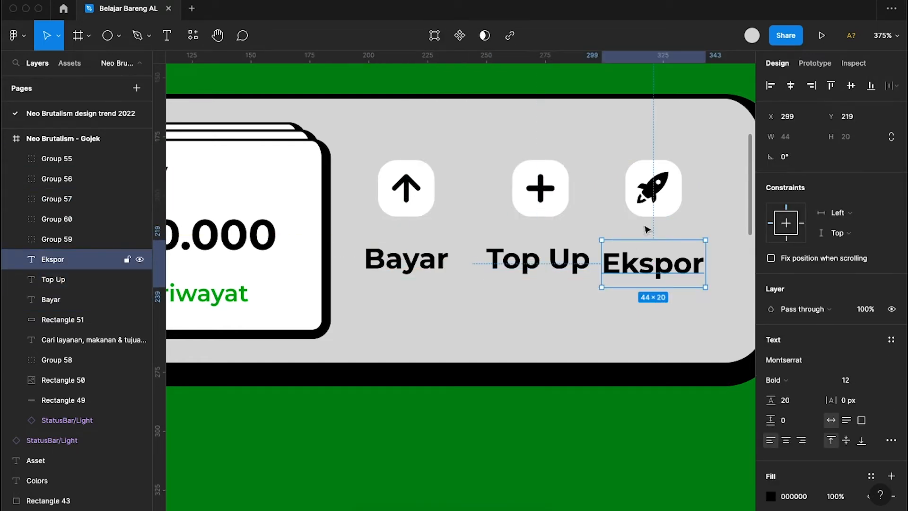
key("Up")
key("Up")
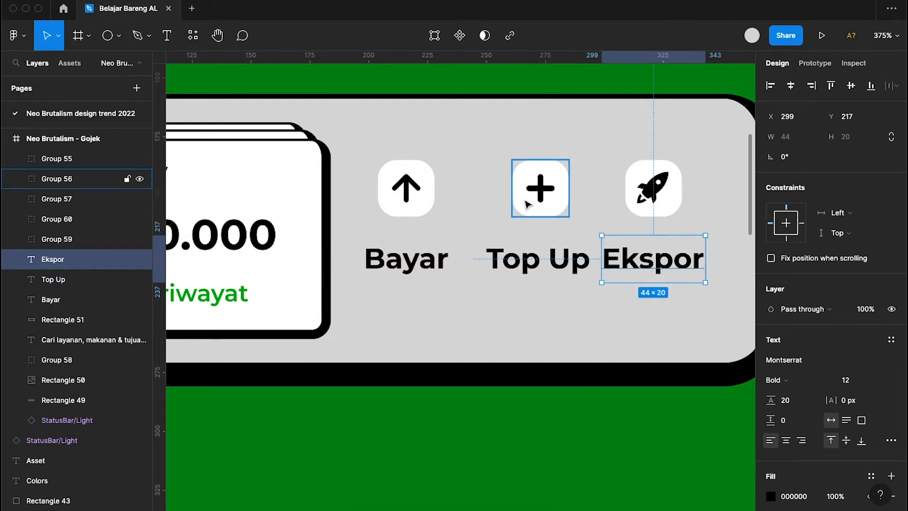
- Set the font weight of the Bayar, Top Up and Ekspor labels to SemiBold
left_click(428, 265)
left_click(516, 277, "shift")
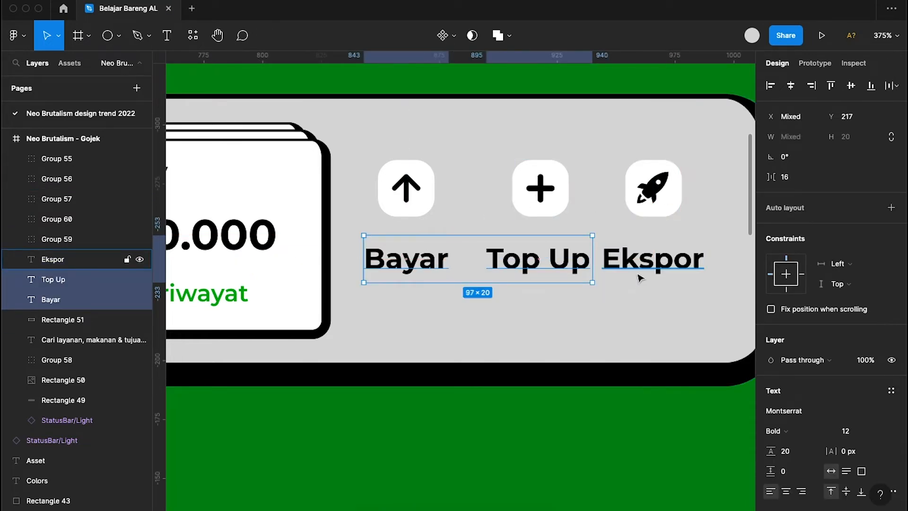
left_click(639, 278, "shift")
left_click(779, 379)
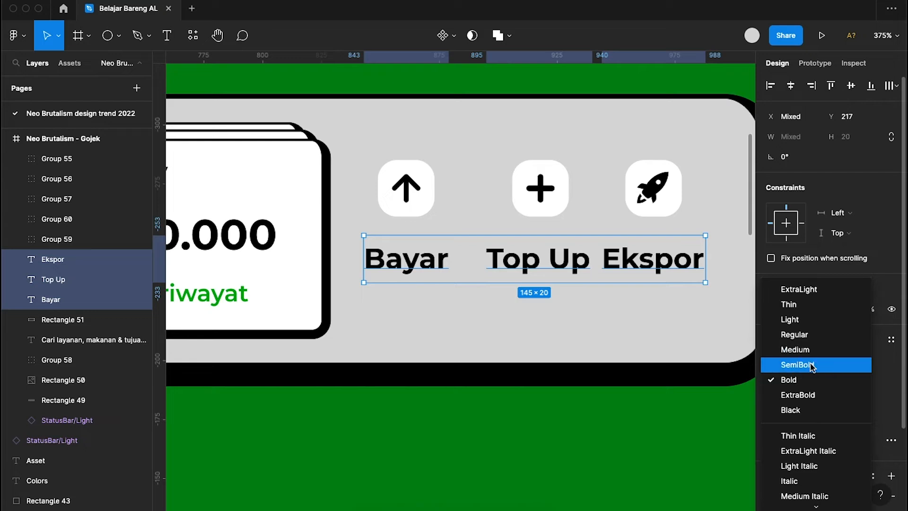
left_click(813, 365)
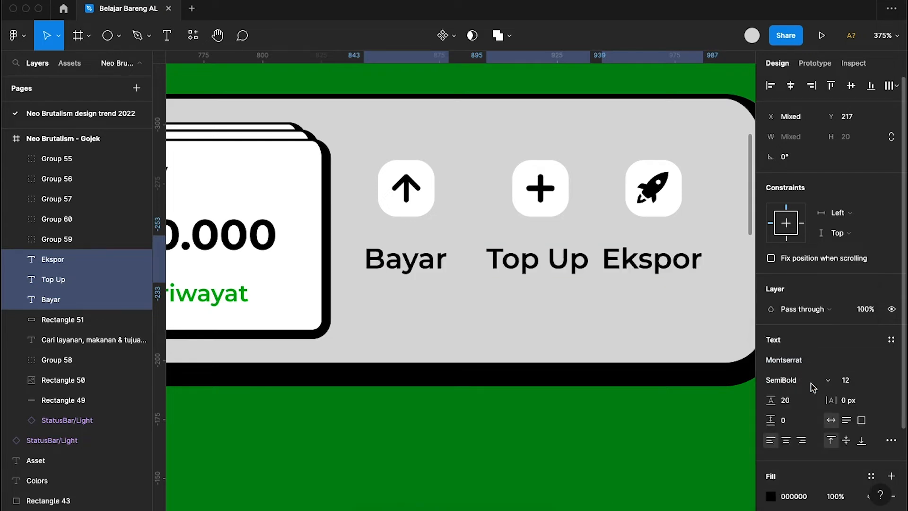
- Group the arrow icon with the Bayar label beneath it
left_click(404, 199)
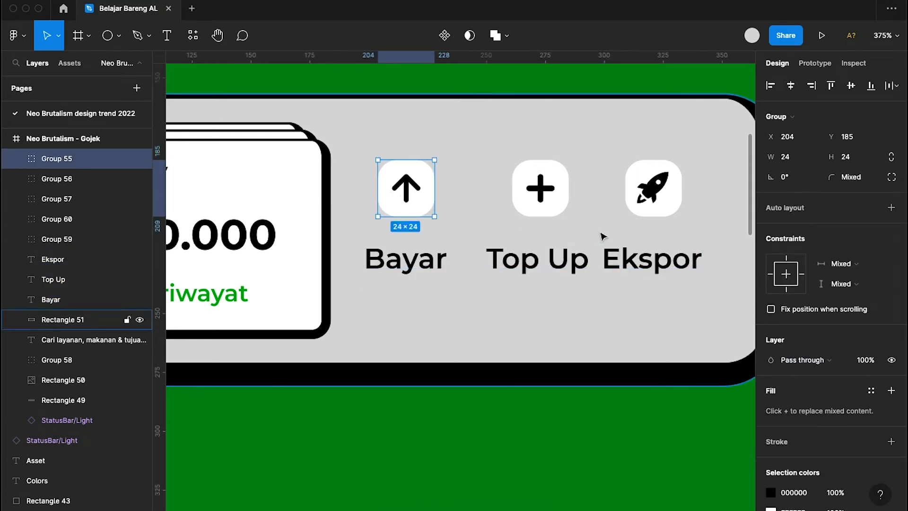
scroll(558, 206, "down", 3)
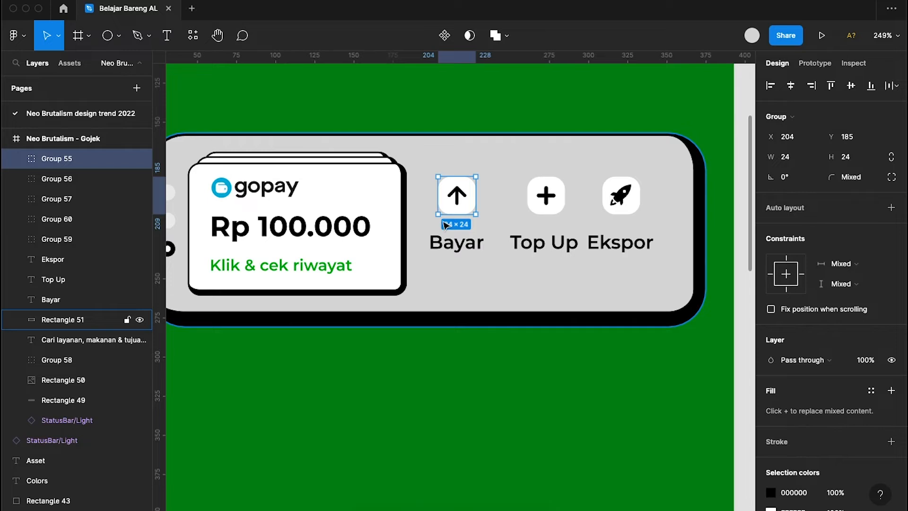
left_click(475, 250, "shift")
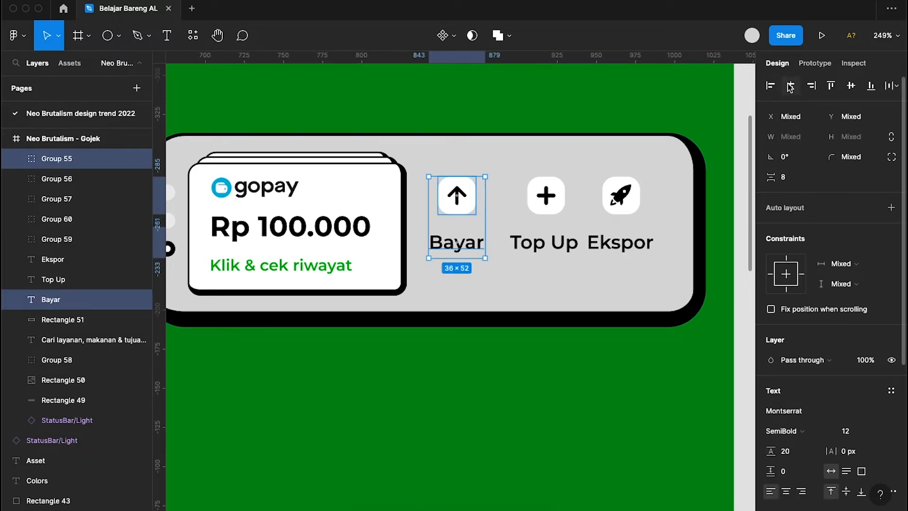
left_click(467, 209, "shift")
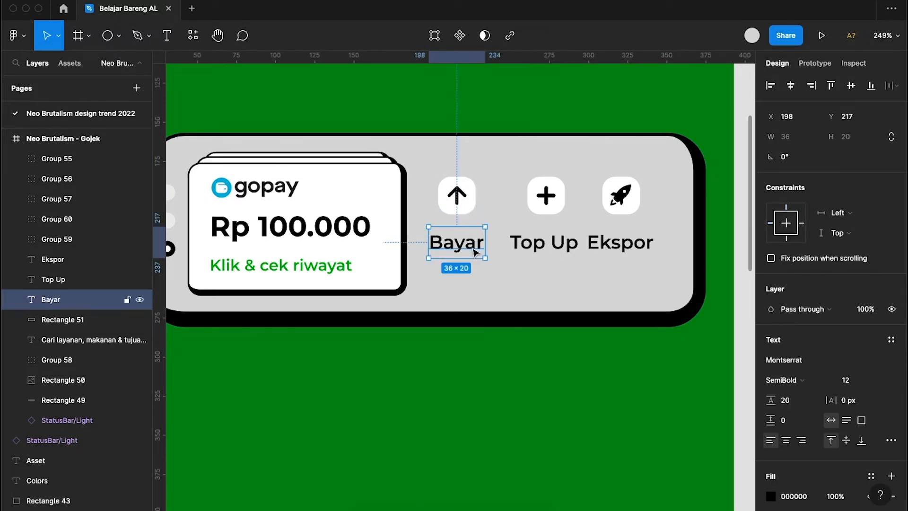
left_click(467, 210, "shift")
key("super+g")
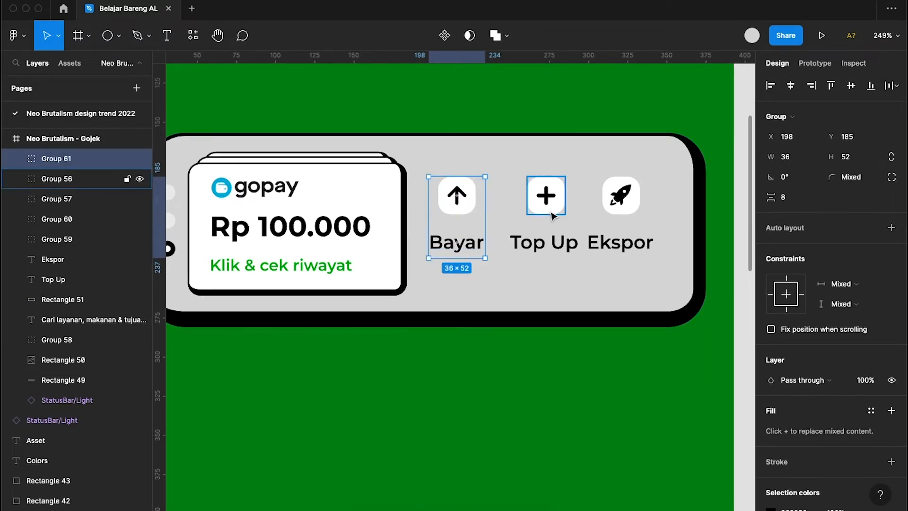
- Align the plus icon and the Top Up label on horizontal centers and group the two
left_click(551, 211, "shift")
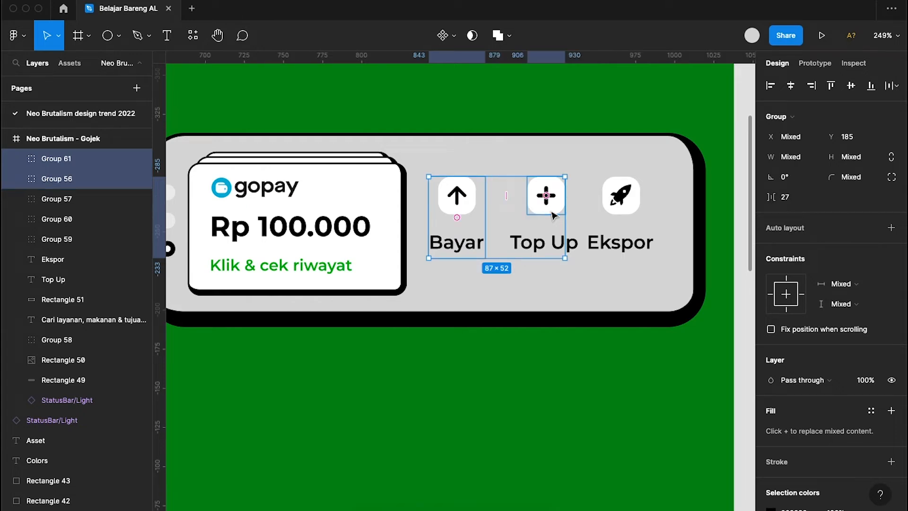
left_click(563, 246, "shift")
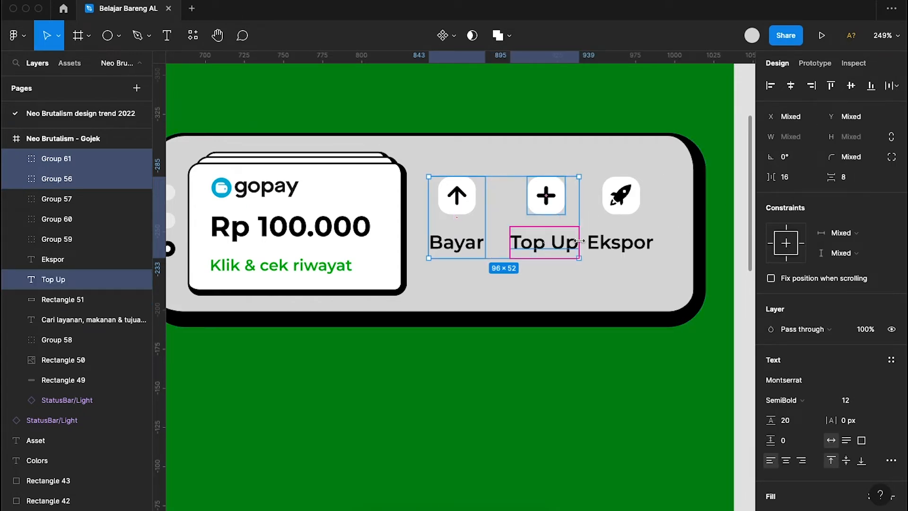
left_click(582, 280)
left_click(53, 279)
left_click(56, 179, "super")
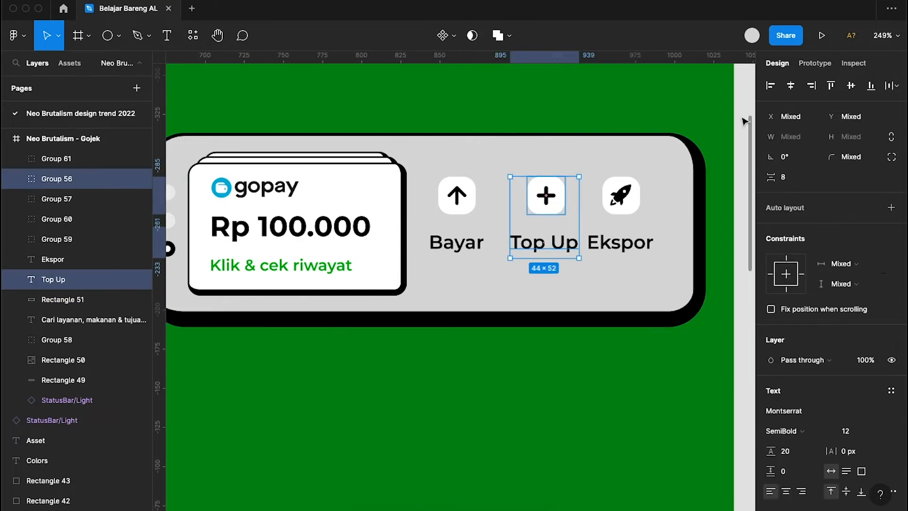
key("super+g")
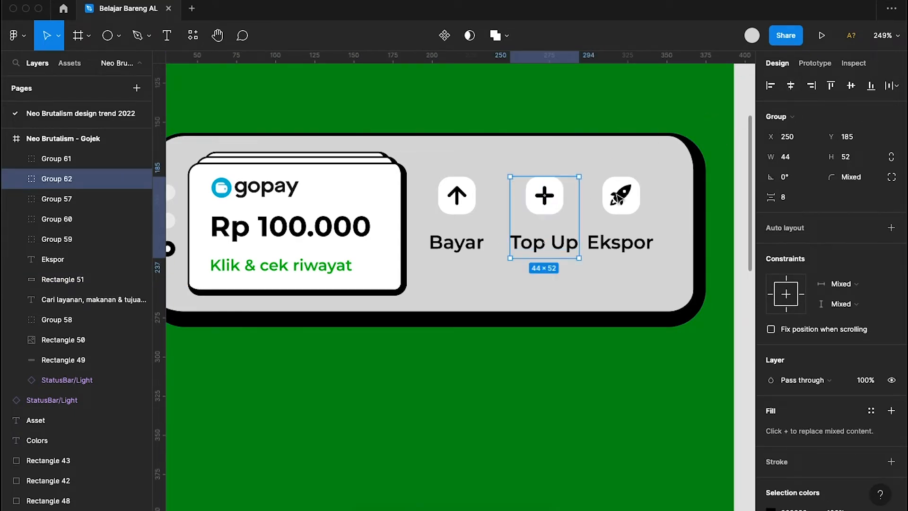
- Select the rocket icon and the Ekspor label together for horizontal center alignment
left_click(57, 198)
left_click(53, 260, "super")
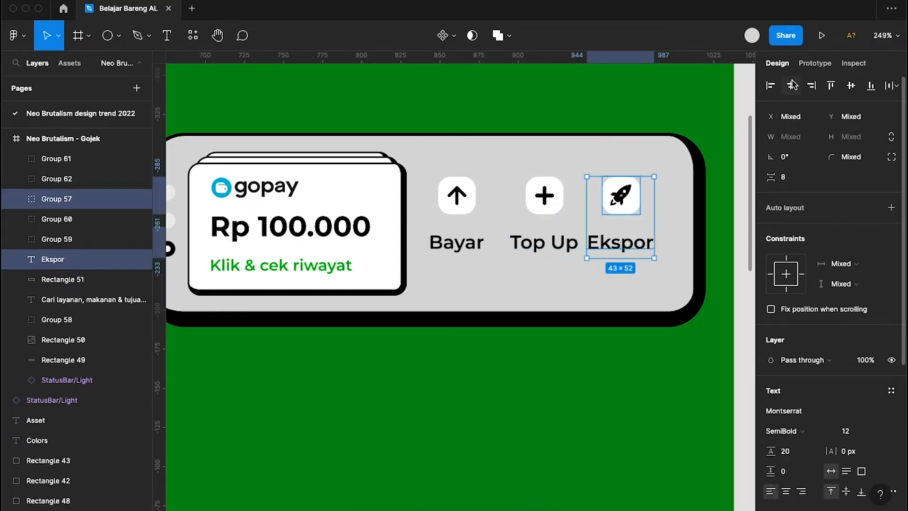
- Group the rocket icon with its Ekspor label and distribute the Bayar, Top Up and Ekspor groups with equal horizontal spacing
key("super+g")
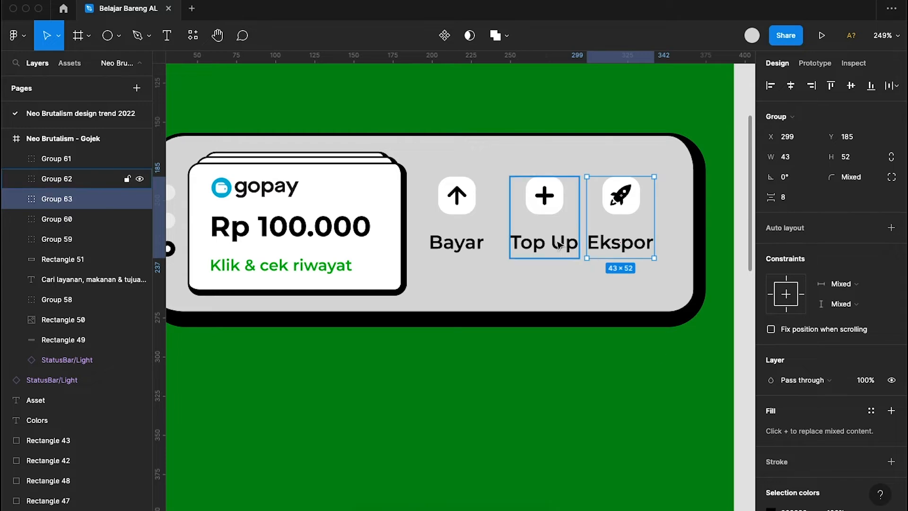
left_click(560, 245, "shift")
left_click(456, 219, "shift")
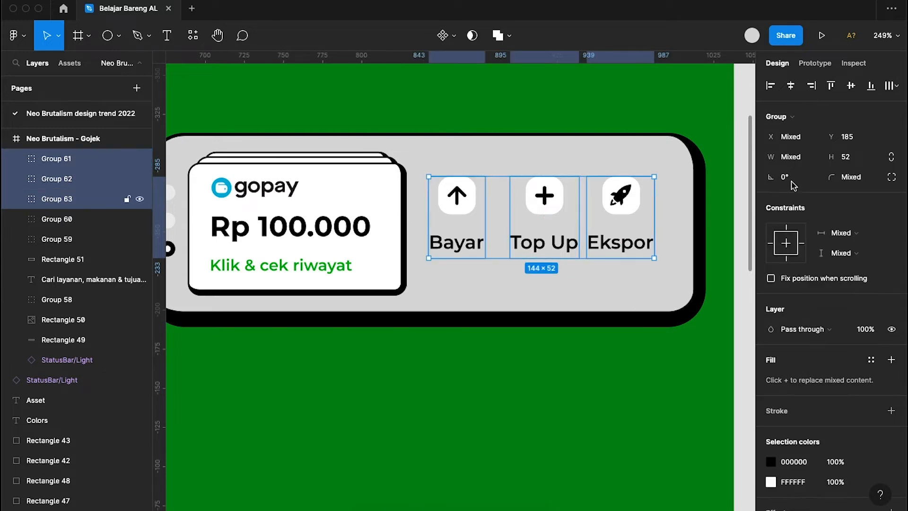
left_click(890, 86)
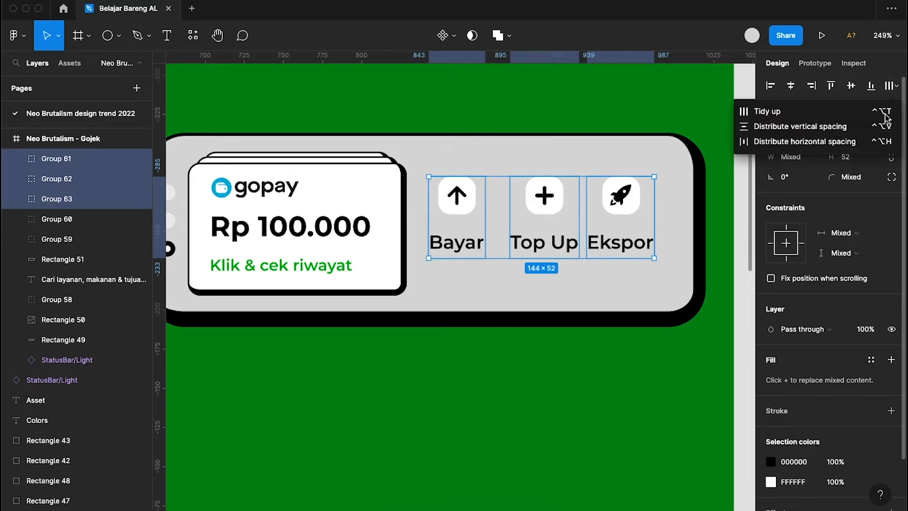
left_click(833, 143)
- Reposition the Bayar, Top Up and Ekspor groups together inside the GoPay panel at Y 191, closer to its right edge
key("alt")
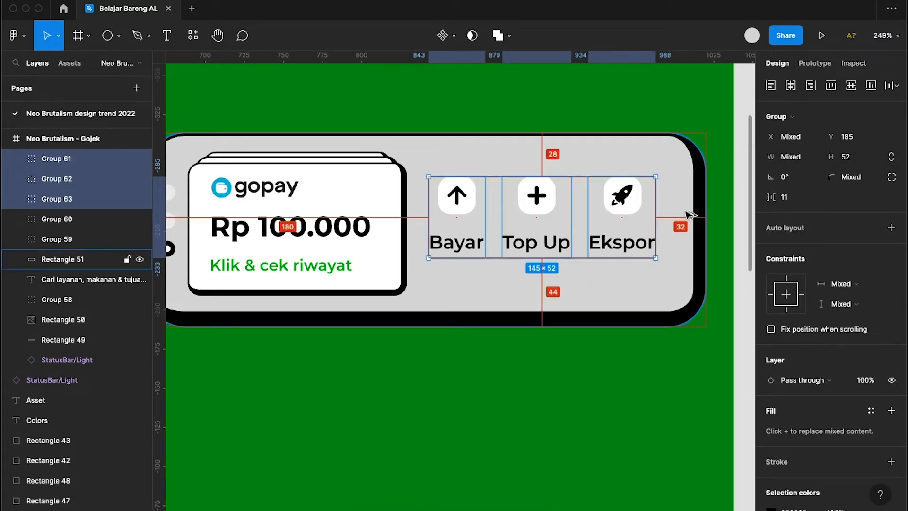
key("Up")
key("Up")
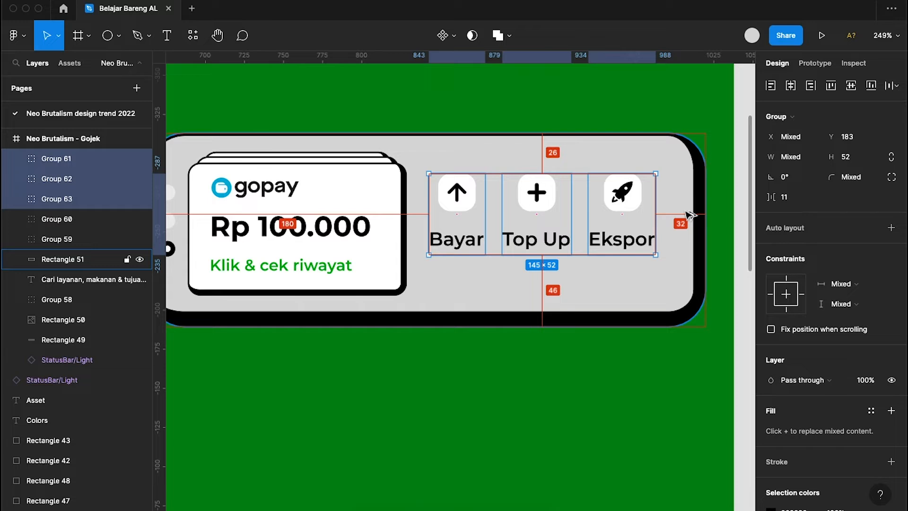
left_click_drag(636, 233, 647, 245)
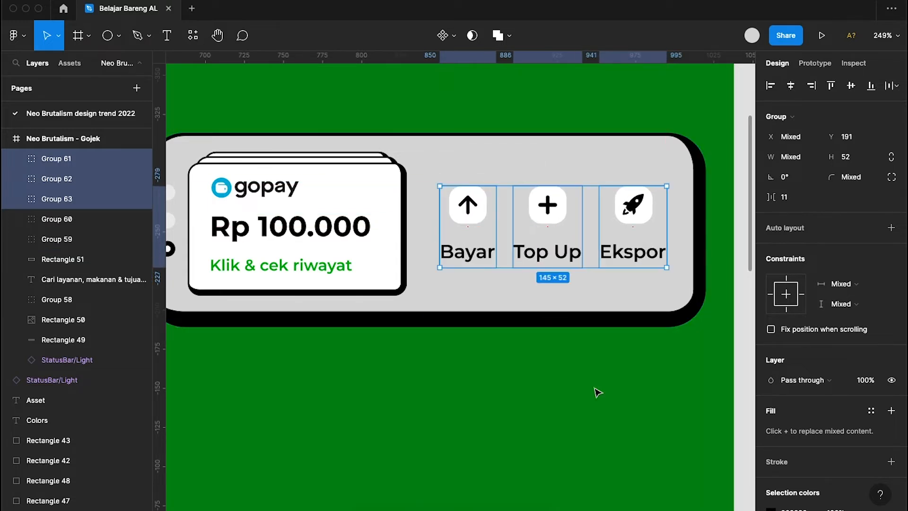
left_click(596, 391)
scroll(596, 391, "down", 3)
scroll(598, 392, "down", 3)
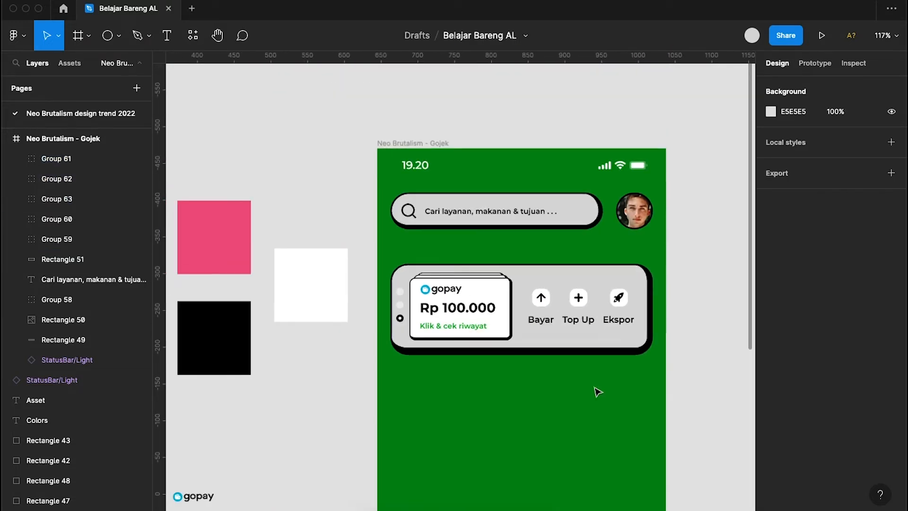
- Recolor the arrow, plus and rocket symbols of the three action icons with the palette's blue, 0281A0
double_click(541, 305)
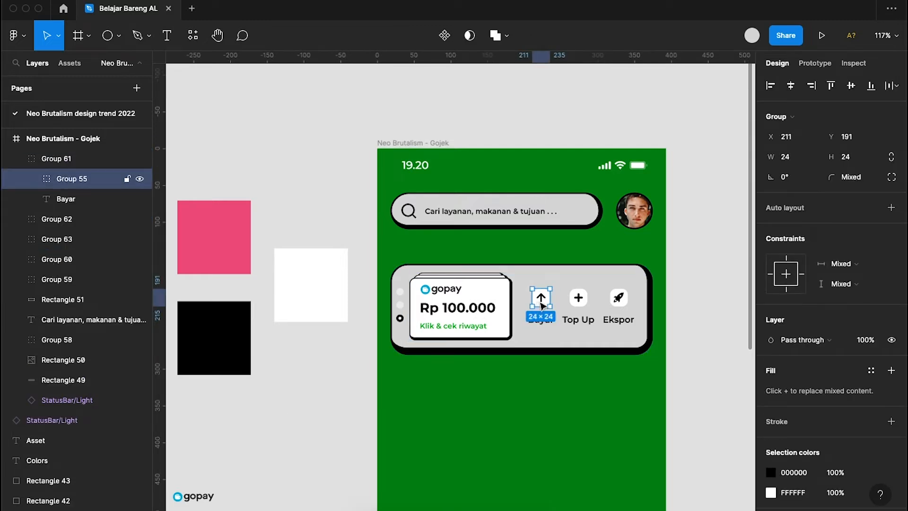
left_click(578, 299, "shift")
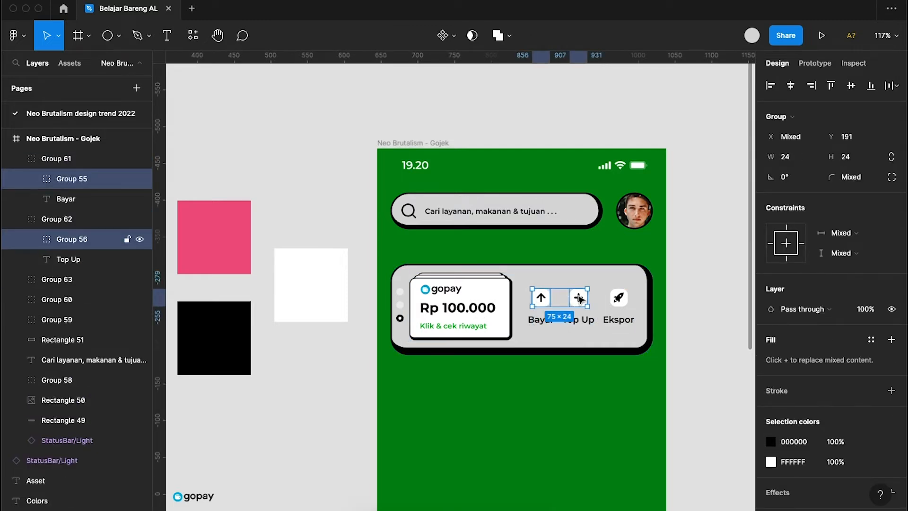
left_click(620, 298, "shift")
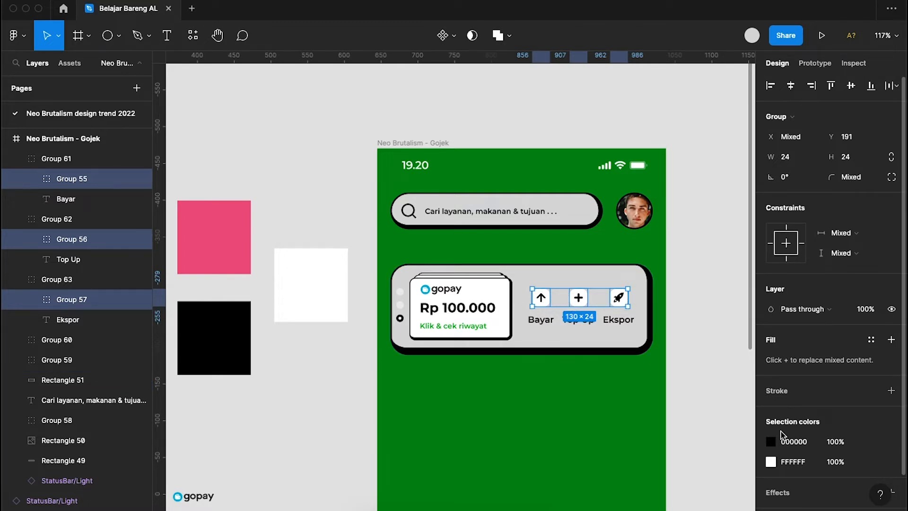
left_click(771, 446)
left_click(623, 380)
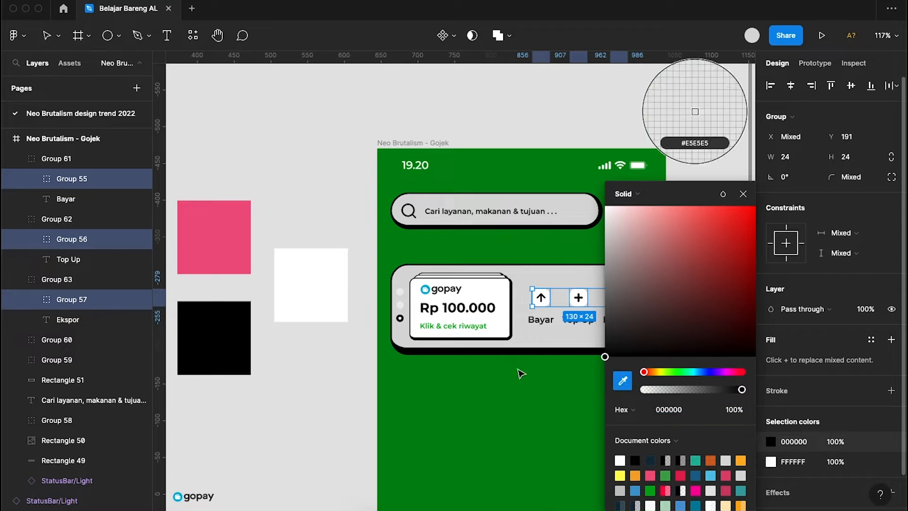
scroll(457, 363, "left", 3)
scroll(334, 237, "left", 5)
left_click(319, 237)
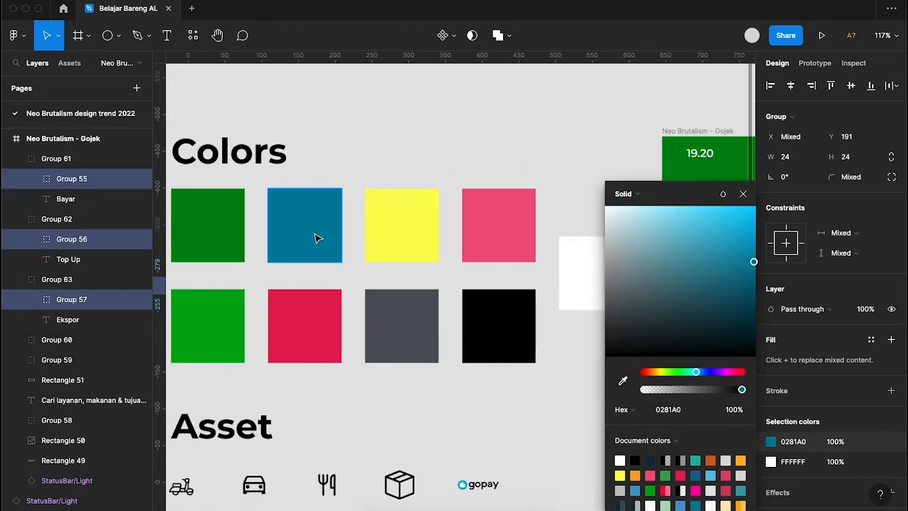
- Fill the GoPay panel's background rectangle with the blue sampled from the color palette, 0281A0
scroll(317, 238, "right", 6)
scroll(317, 238, "right", 3)
left_click(551, 265)
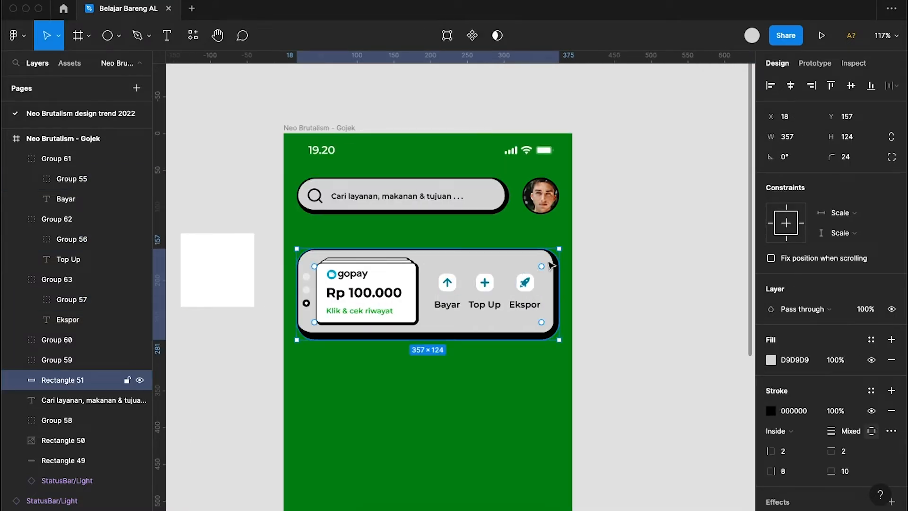
left_click(771, 360)
left_click(622, 381)
scroll(446, 383, "left", 1)
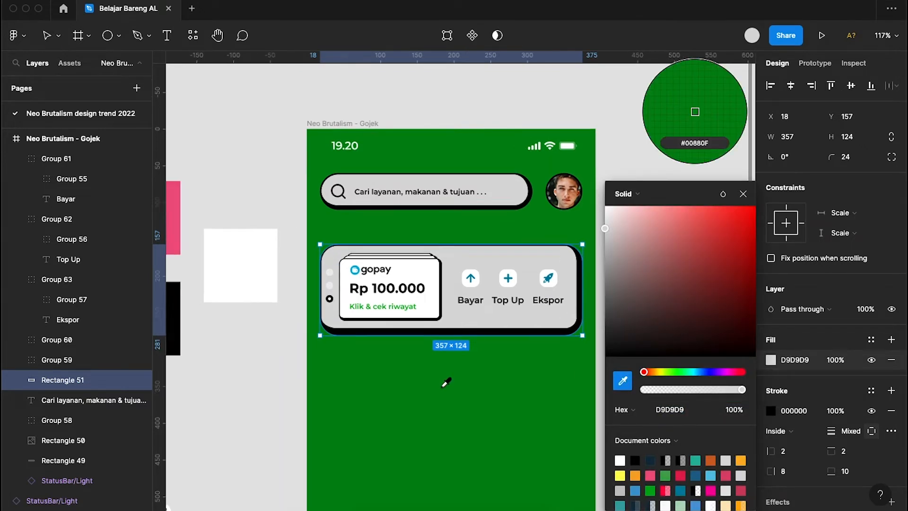
scroll(446, 383, "left", 5)
left_click(220, 209)
scroll(429, 357, "right", 4)
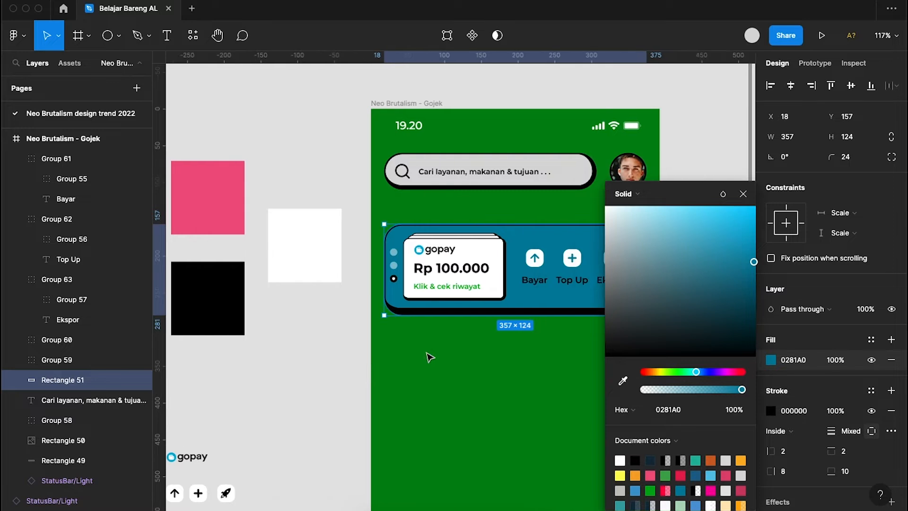
scroll(430, 357, "right", 4)
left_click(588, 373)
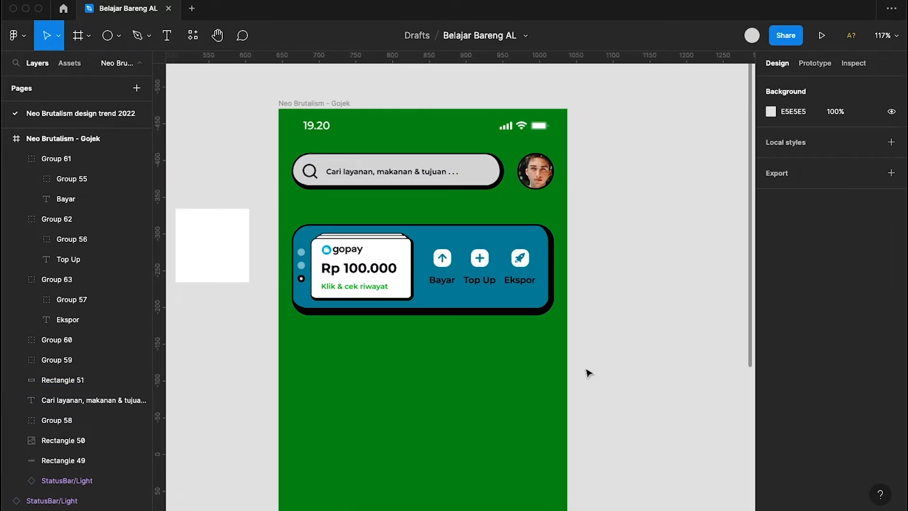
- Review the recolored GoPay panel within the overall phone screen layout
scroll(609, 312, "down", 3)
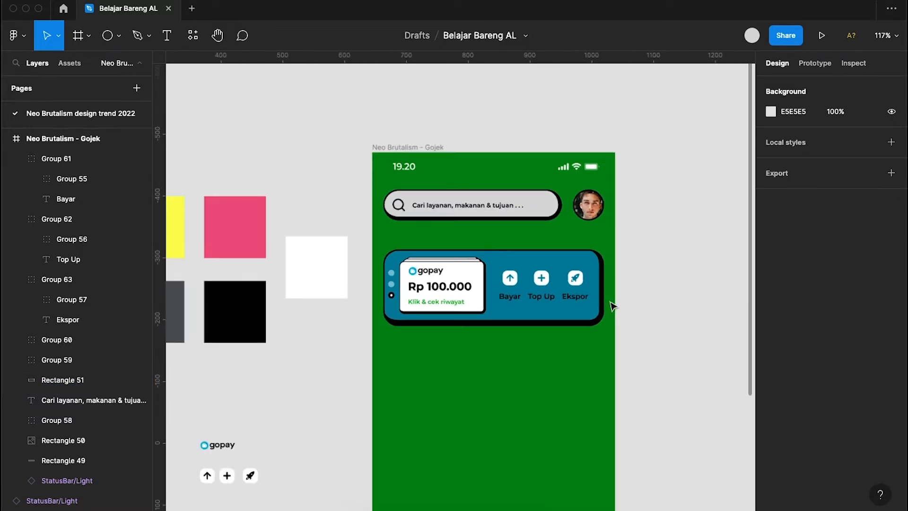
scroll(613, 307, "left", 3)
scroll(613, 307, "up", 2)
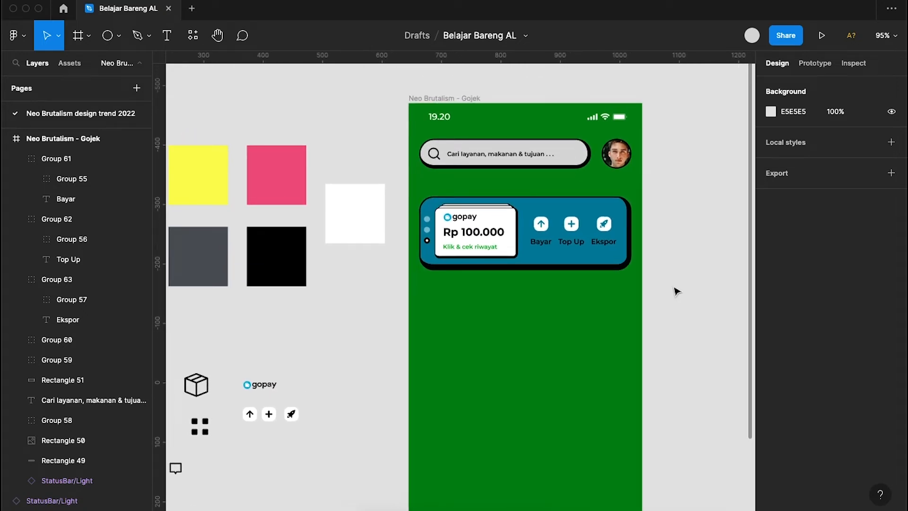
scroll(676, 291, "up", 5)
scroll(677, 291, "up", 3)
scroll(676, 291, "left", 2)
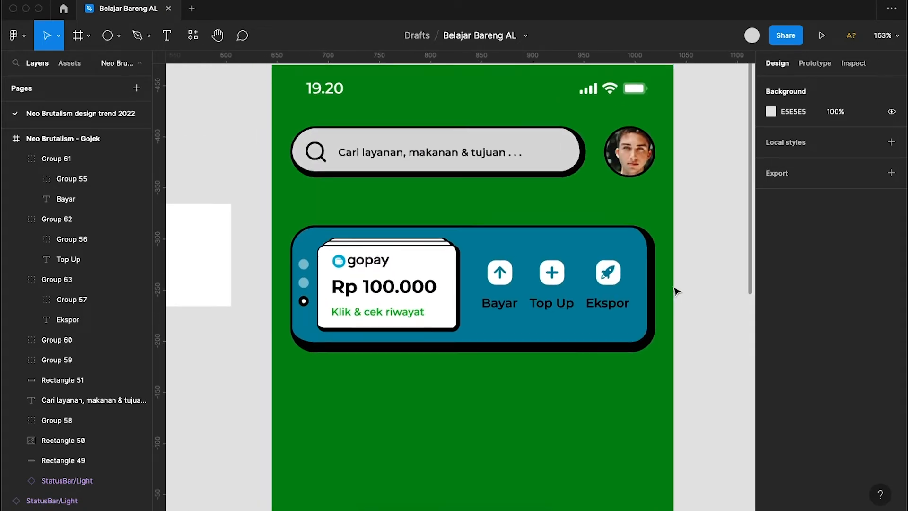
scroll(676, 291, "down", 3)
scroll(676, 291, "left", 1)
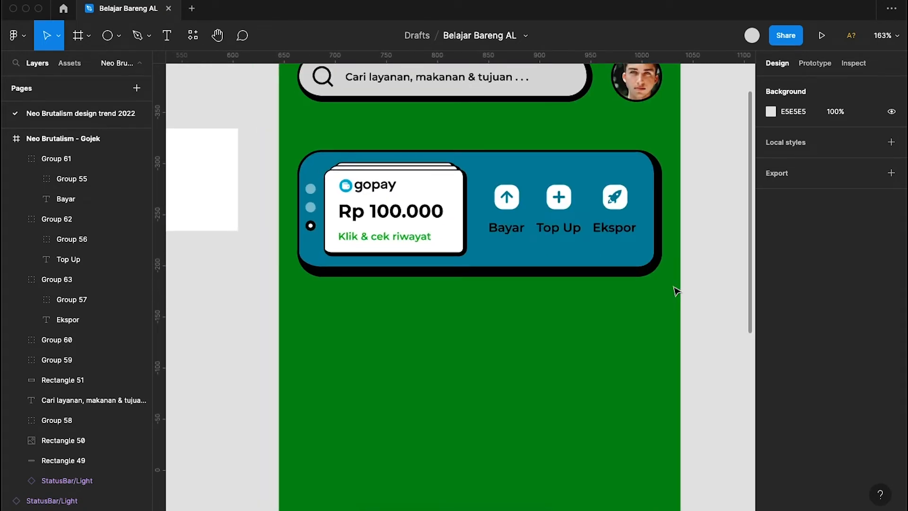
- Align the carousel dots, the balance card and the three action groups by their vertical centers
left_click(399, 227)
left_click(310, 220, "shift")
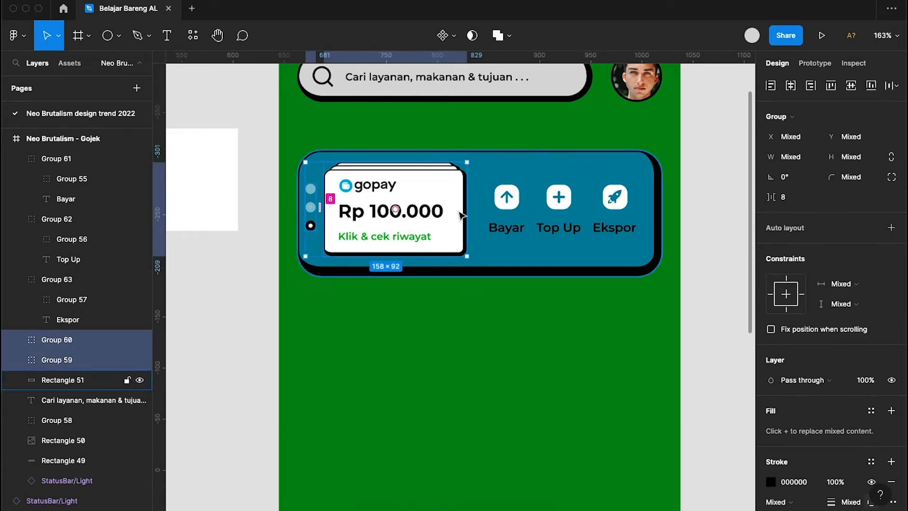
left_click(505, 197, "shift")
left_click(559, 198, "shift")
left_click(619, 204, "shift")
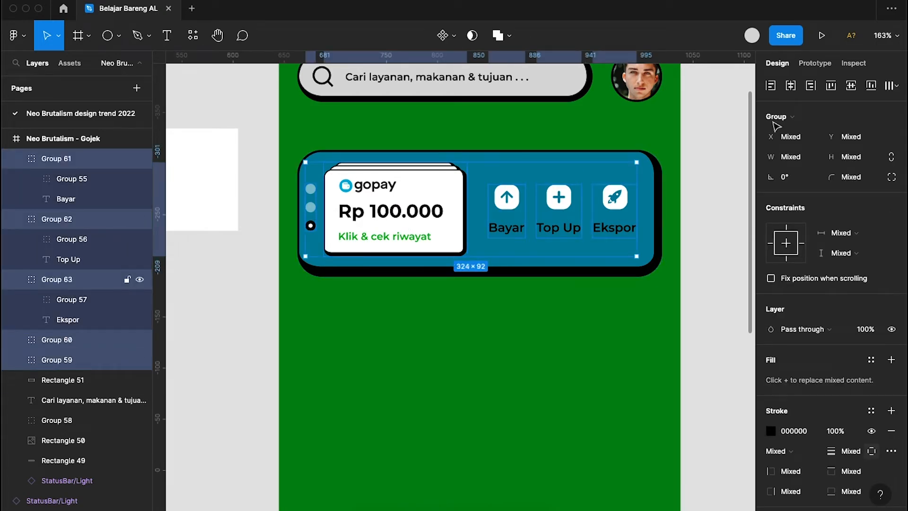
left_click(851, 85)
key("alt")
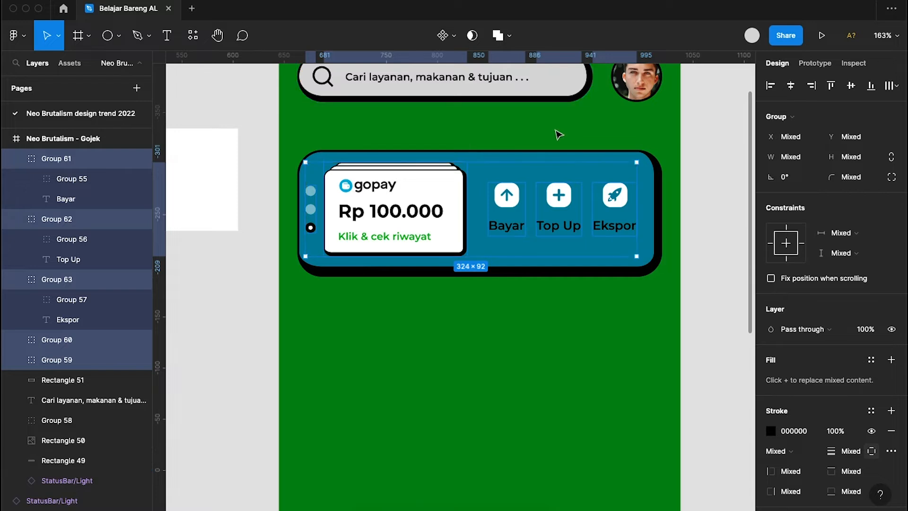
- Move the entire GoPay panel, including its background and contents, up 23 px toward the search bar
left_click(553, 152, "shift")
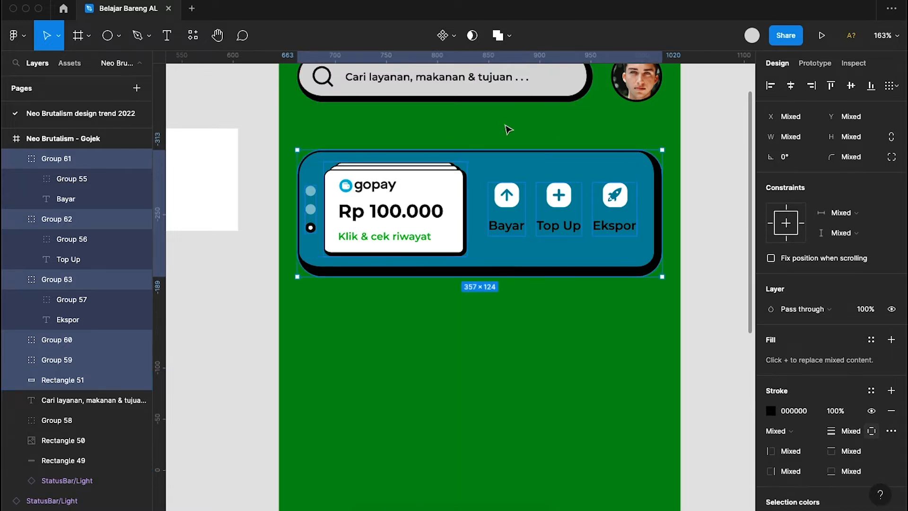
left_click(314, 139)
left_click_drag(286, 136, 674, 320)
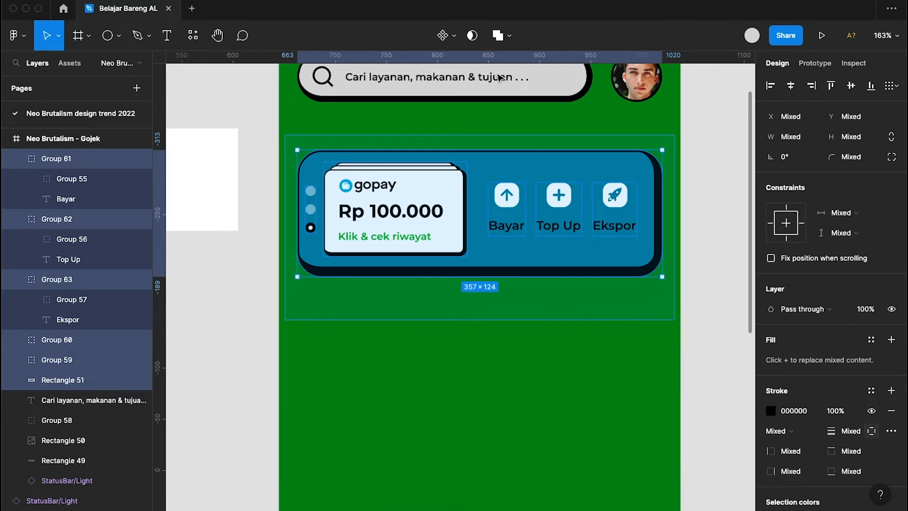
key("alt")
key("shift+Up")
key("shift+Up")
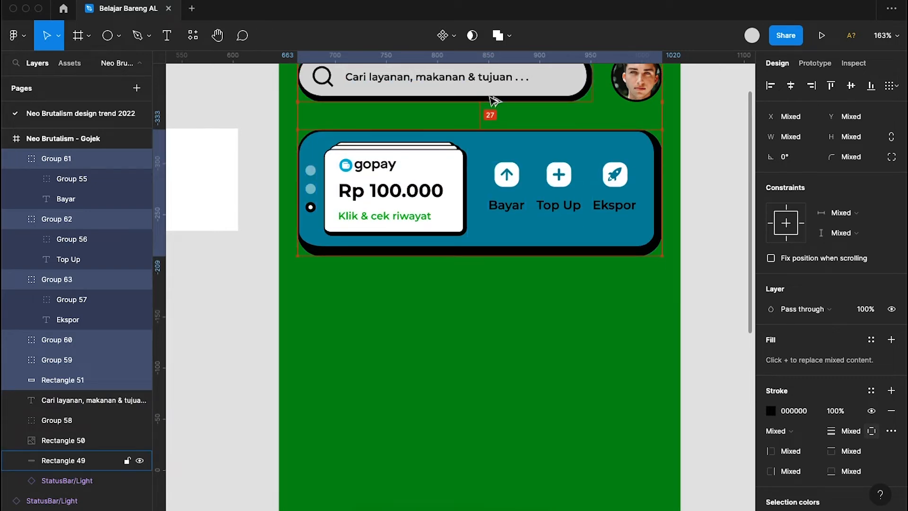
key("Up")
key("Up")
key("Up")
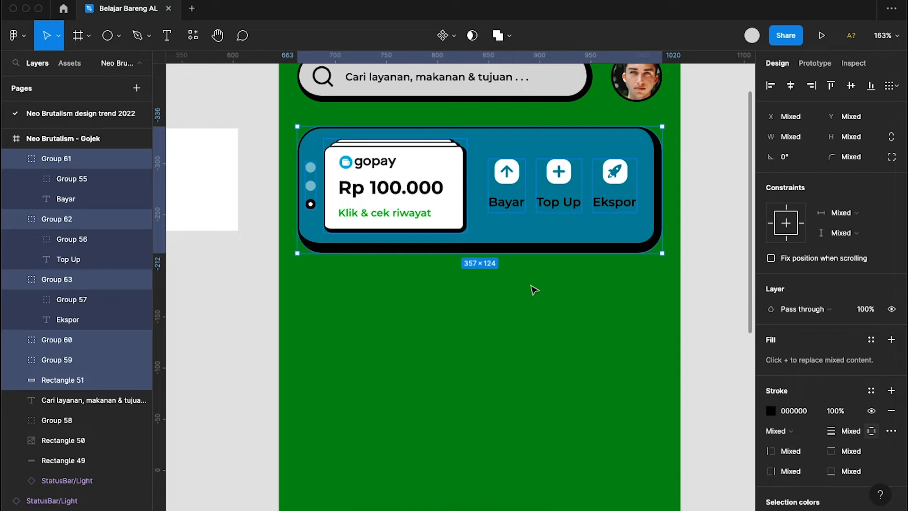
left_click(535, 290)
scroll(534, 290, "down", 5)
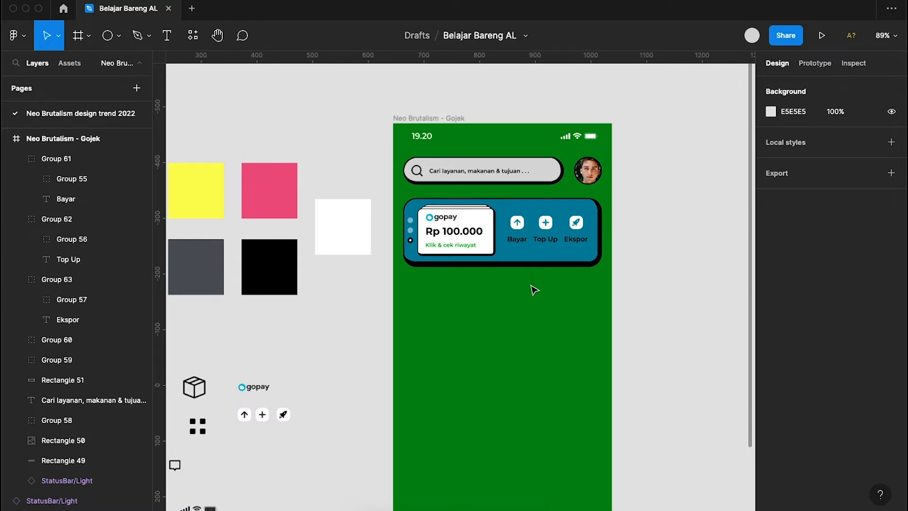
scroll(531, 286, "down", 3)
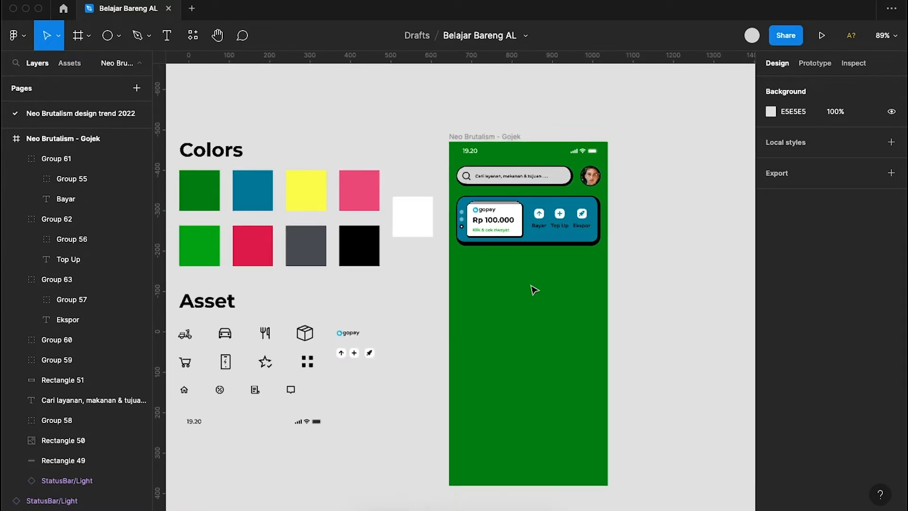
scroll(531, 286, "left", 2)
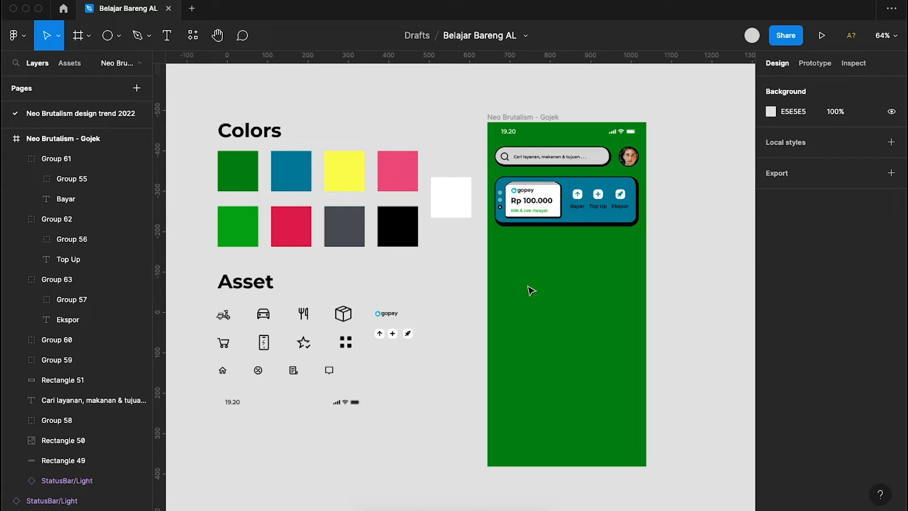
scroll(573, 278, "right", 2)
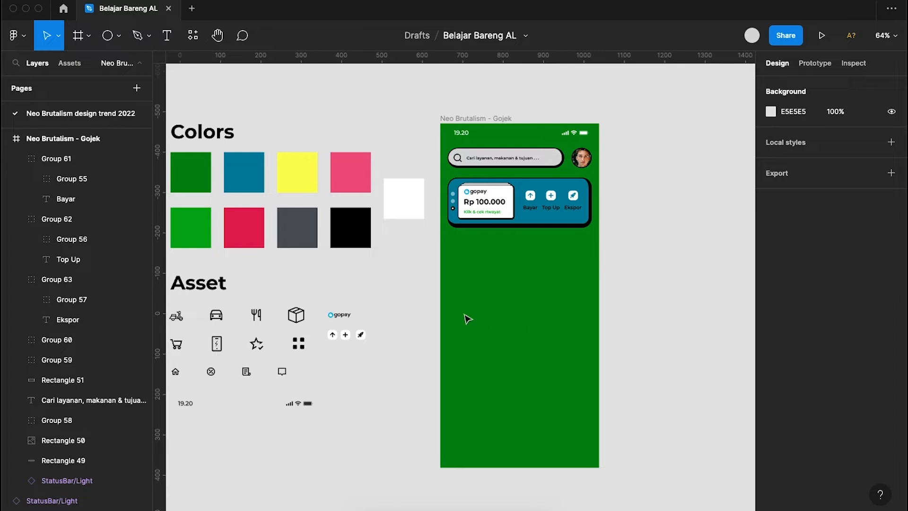
scroll(543, 293, "left", 1)
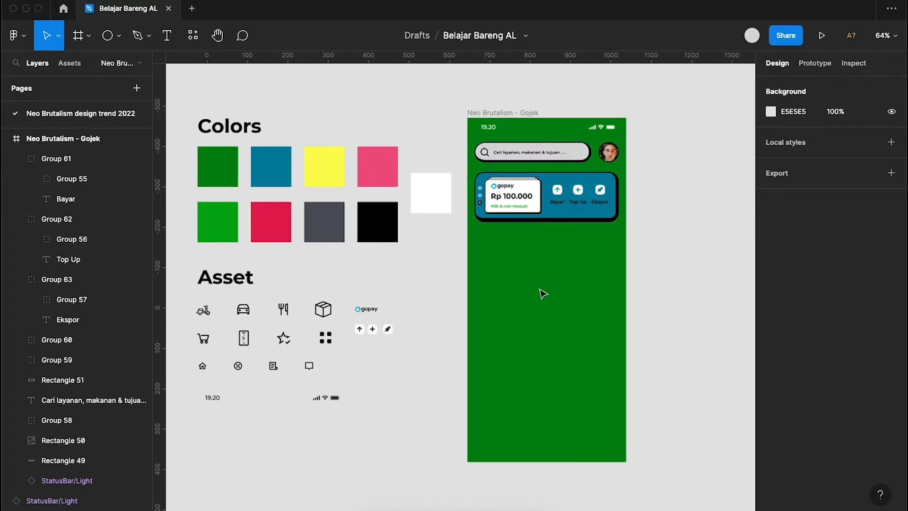
left_click(211, 313)
left_click(208, 143)
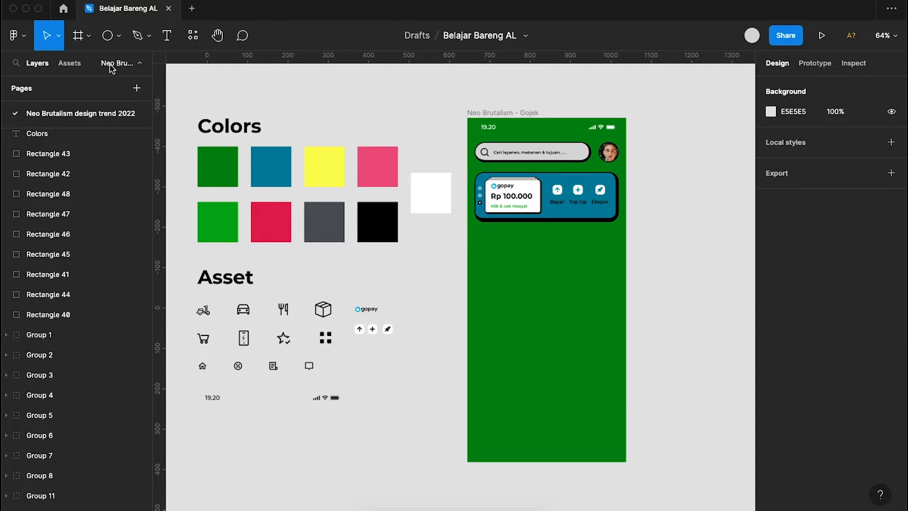
- Add a 50 by 50 rectangle in the phone frame just below the left end of the GoPay panel
left_click(118, 36)
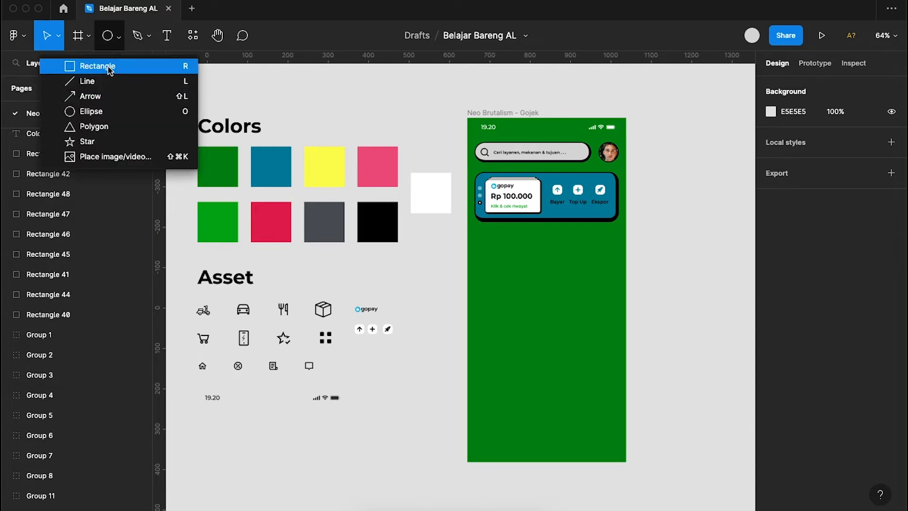
left_click(97, 67)
left_click(471, 235)
left_click(864, 137)
type("50")
key("Return")
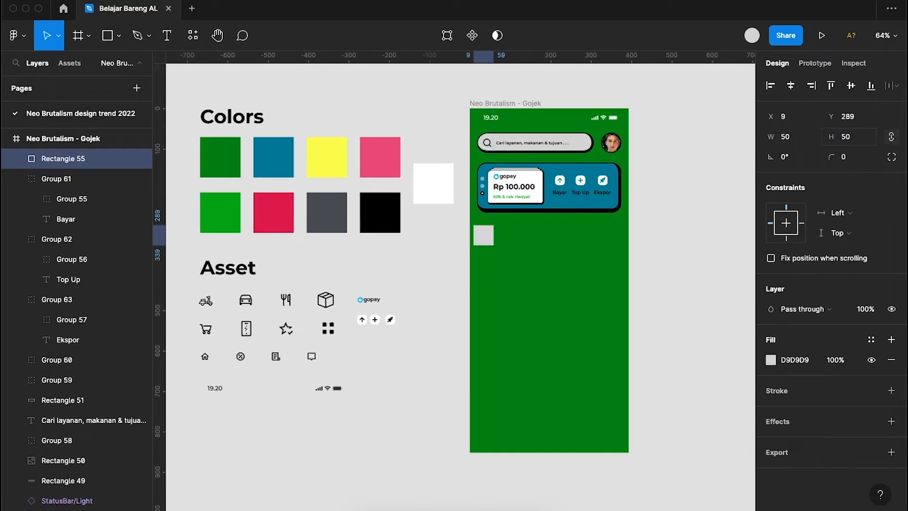
- Move the 50 by 50 rectangle down in line with the GoPay panel's left edge and round its corners to 14
mouse_move(487, 238)
left_mouse_down()
mouse_move(495, 256)
mouse_move(489, 250)
left_mouse_up()
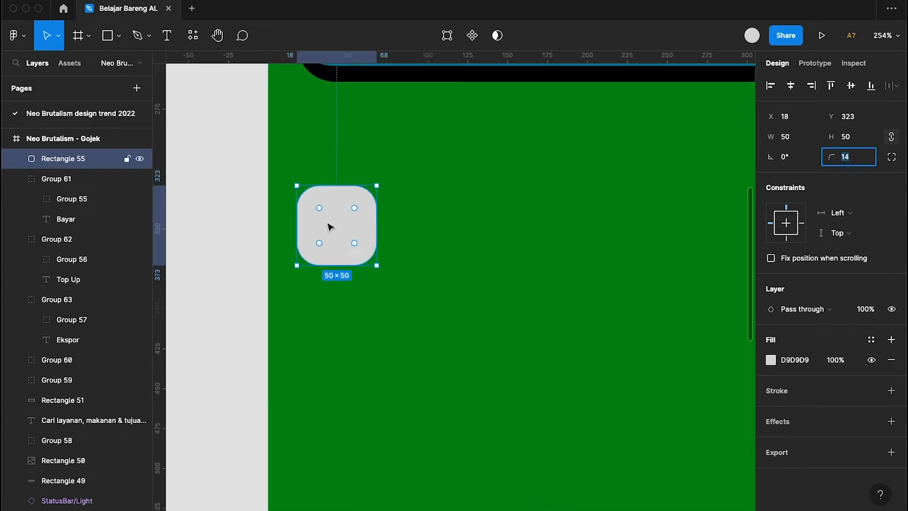
key("Return")
scroll(450, 213, "down", 3)
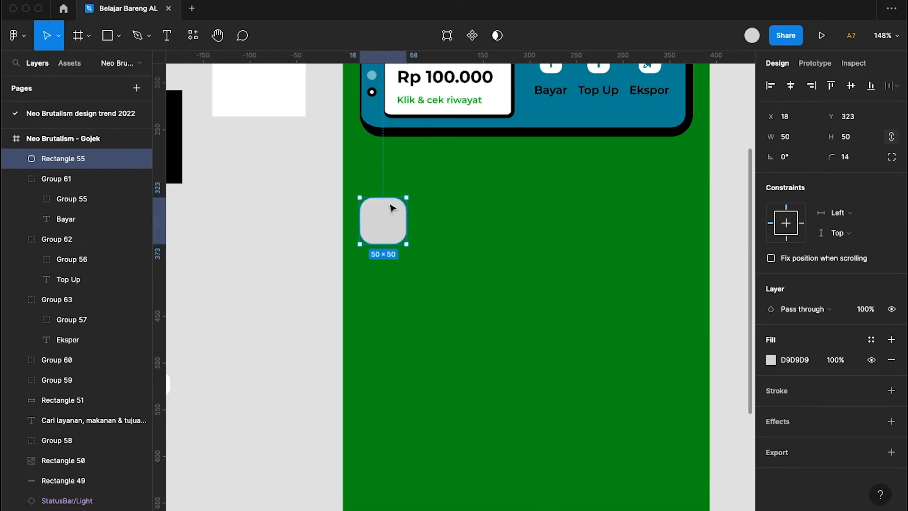
- Add a black inside stroke to the rounded tile with custom side widths, setting the right and bottom sides to 4
scroll(397, 225, "up", 3)
scroll(399, 228, "up", 2)
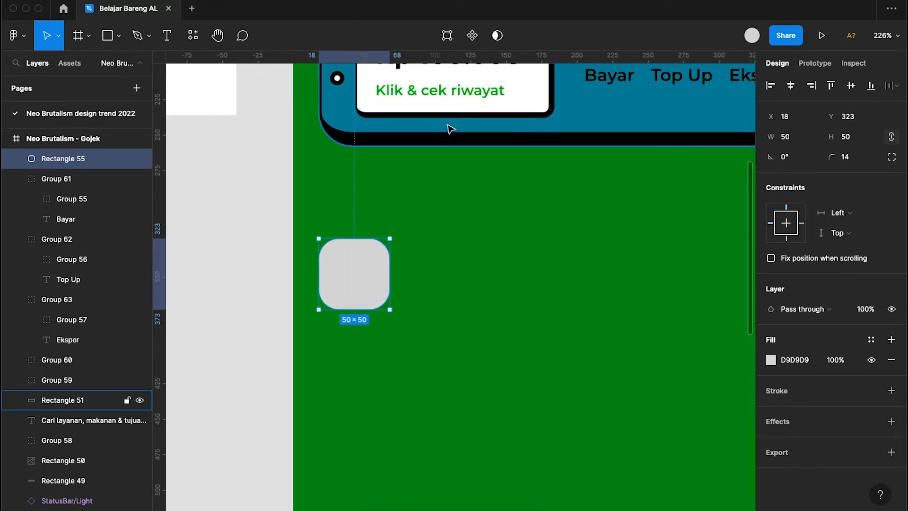
left_click(891, 391)
left_click(872, 431)
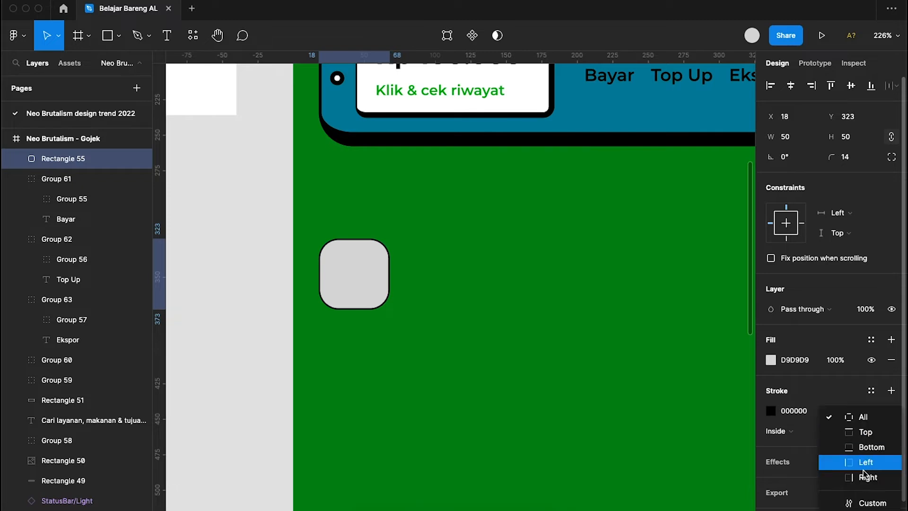
left_click(863, 500)
left_click(790, 473)
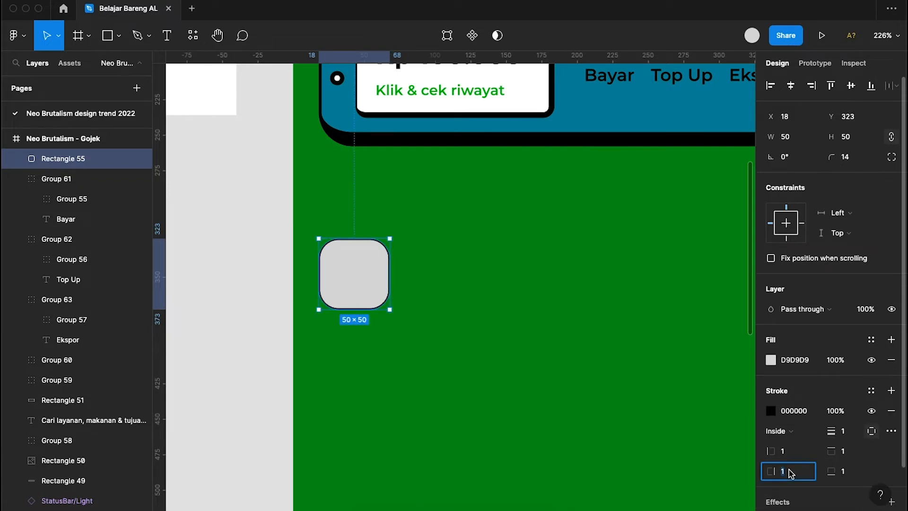
key("Return")
left_click(858, 474)
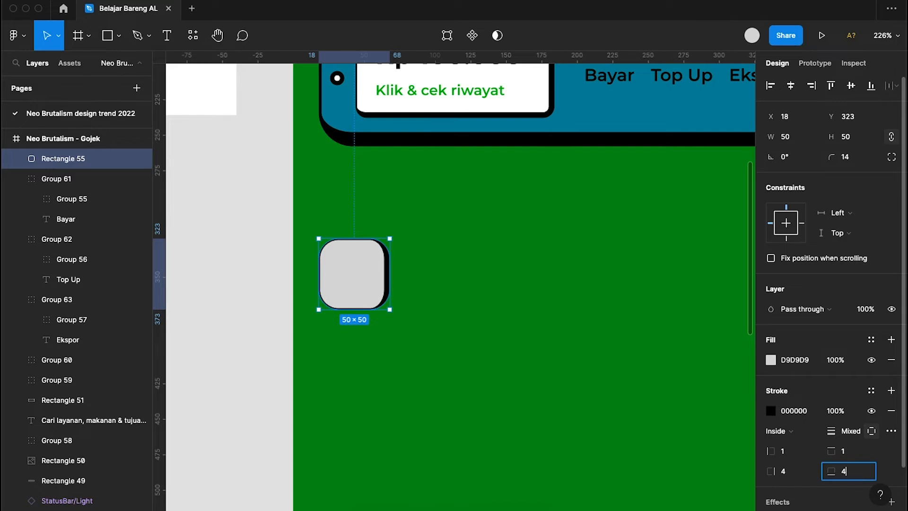
type("4")
left_click(718, 445)
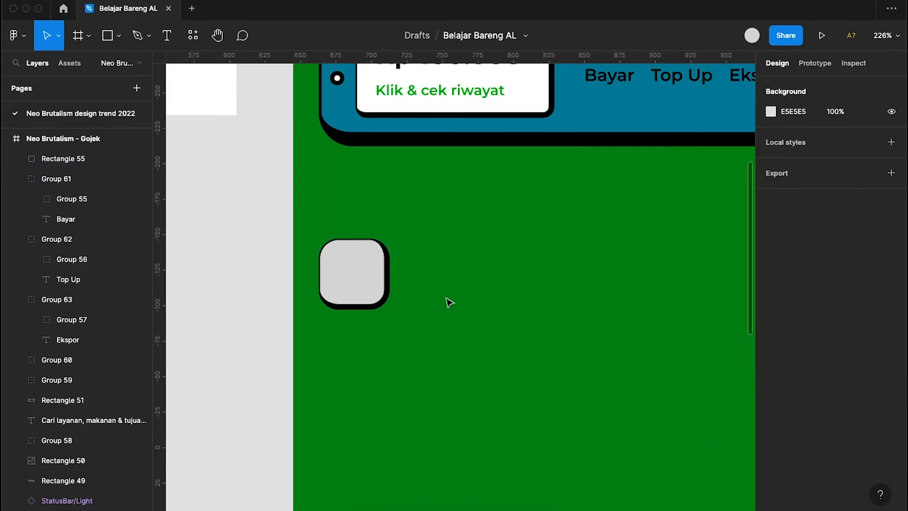
- Copy the scooter icon from the Asset section onto the tile and align it to the tile's lower-right corner
left_click(364, 278)
scroll(365, 278, "left", 2)
scroll(364, 278, "up", 1)
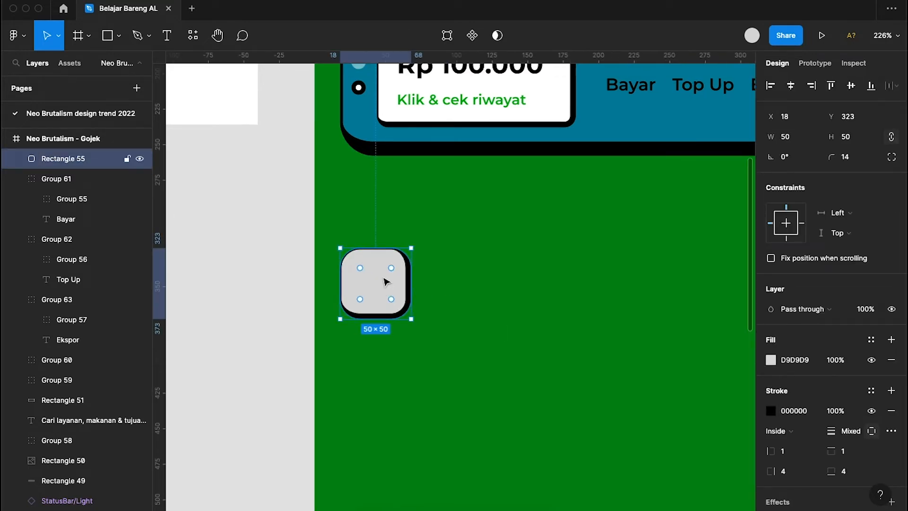
scroll(391, 248, "down", 3)
scroll(385, 264, "down", 4)
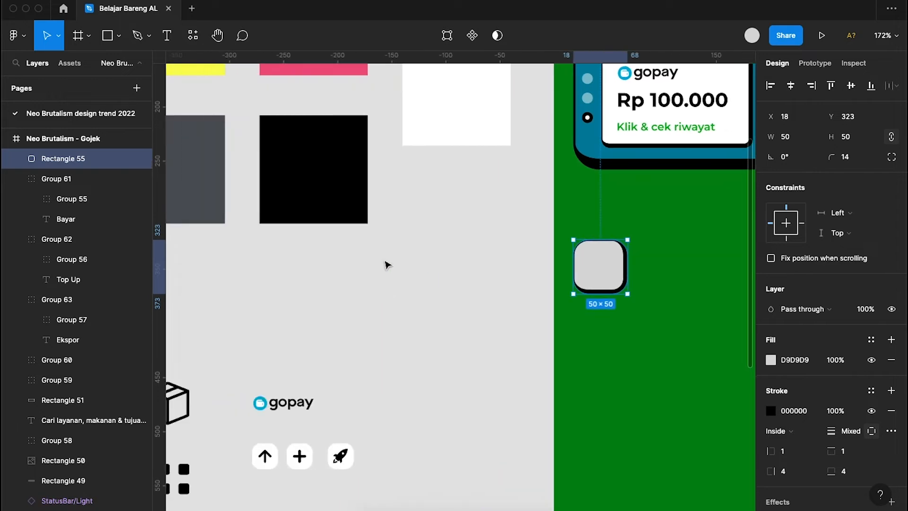
scroll(387, 264, "left", 2)
scroll(387, 263, "down", 1)
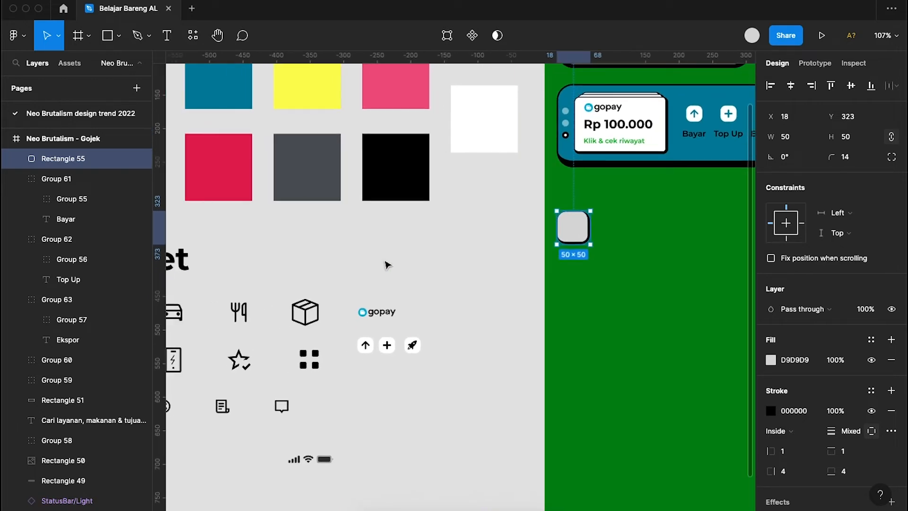
scroll(387, 265, "left", 5)
scroll(331, 289, "down", 1)
left_click(229, 308)
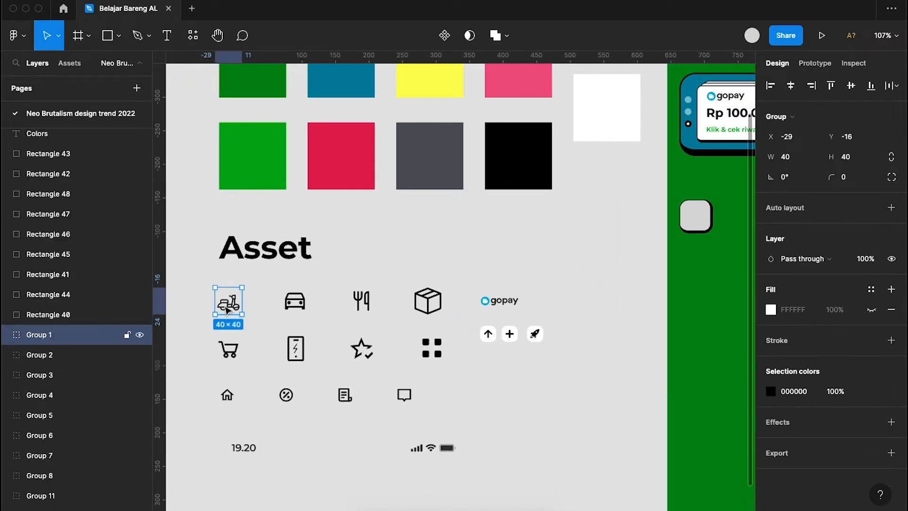
left_click_drag(229, 308, 702, 226)
scroll(700, 220, "up", 5)
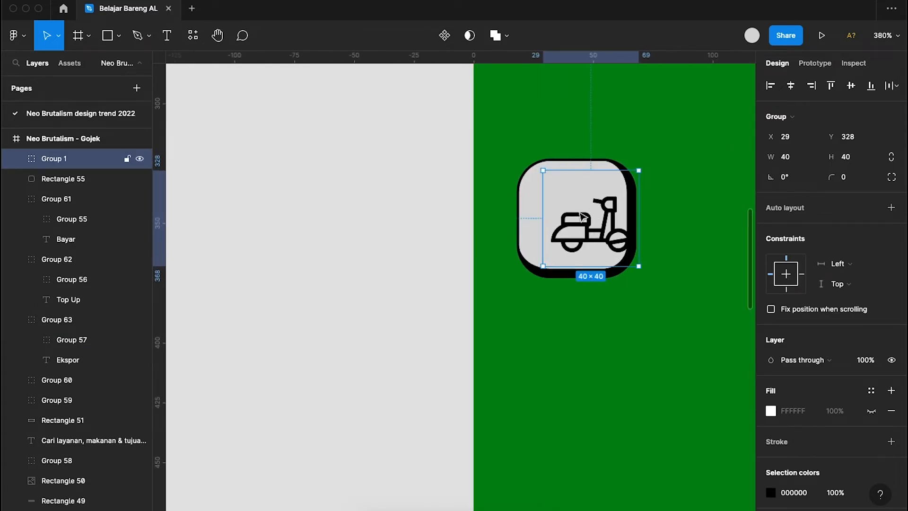
left_click_drag(589, 220, 586, 232)
left_click(651, 231)
- Recolor the scooter icon on the tile to white (FFFFFF)
scroll(651, 232, "right", 3)
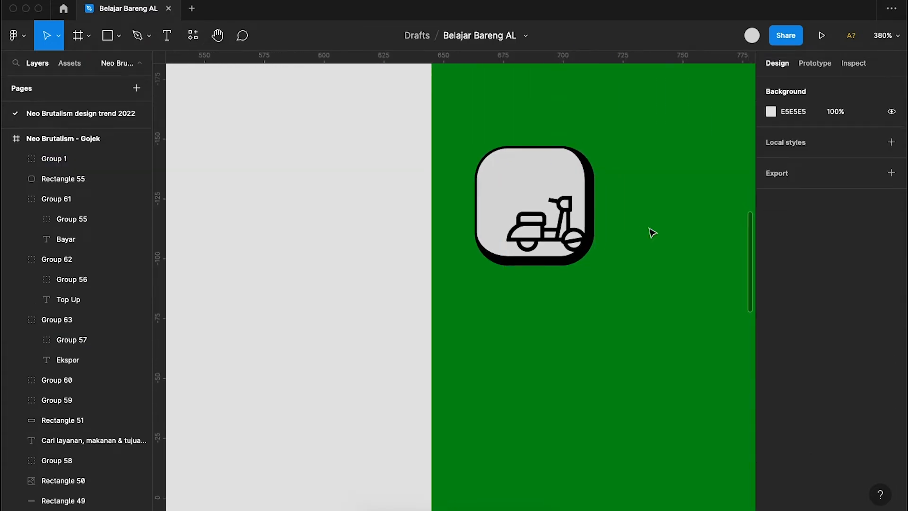
left_click(557, 202)
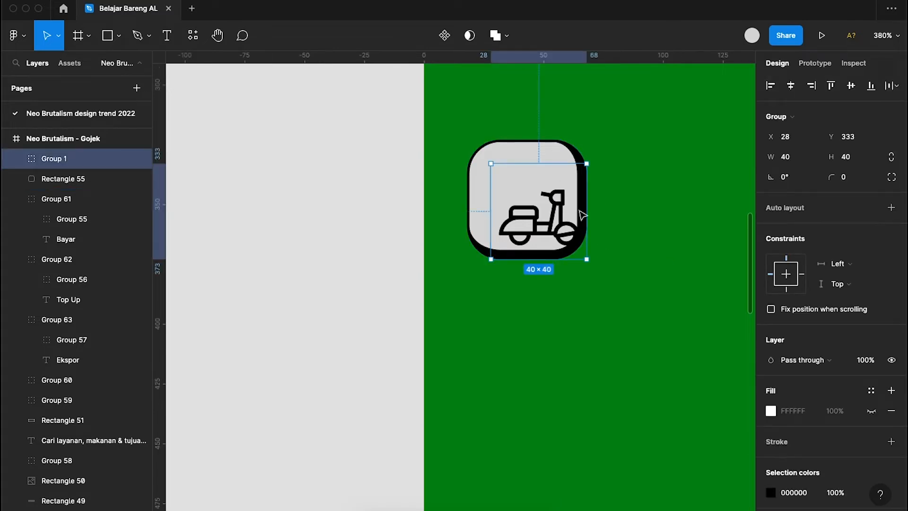
left_click(772, 492)
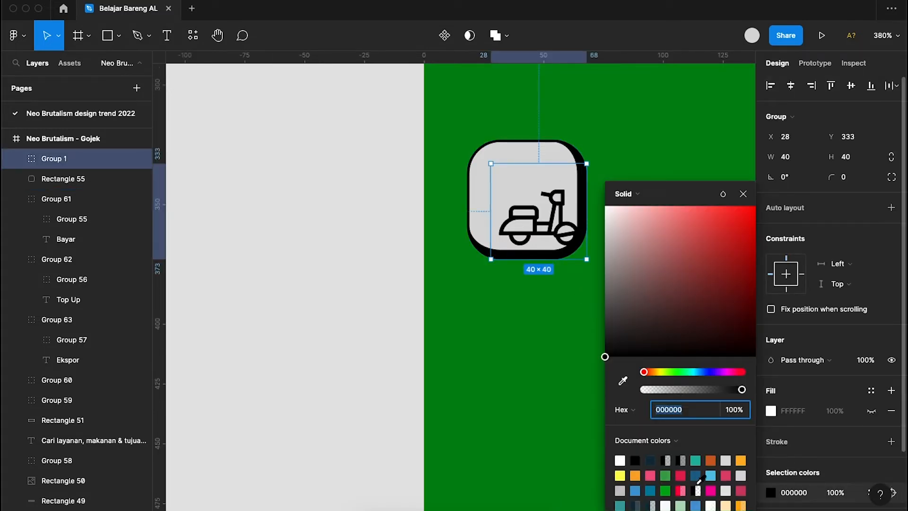
left_click(621, 459)
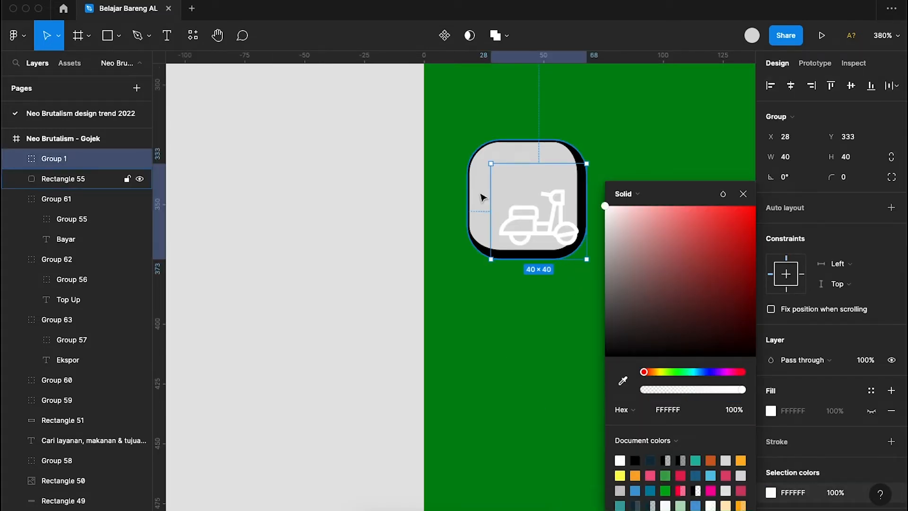
- Fill the scooter tile with the bright green 00AA12 sampled from the Colors palette
double_click(482, 198)
scroll(482, 198, "down", 5)
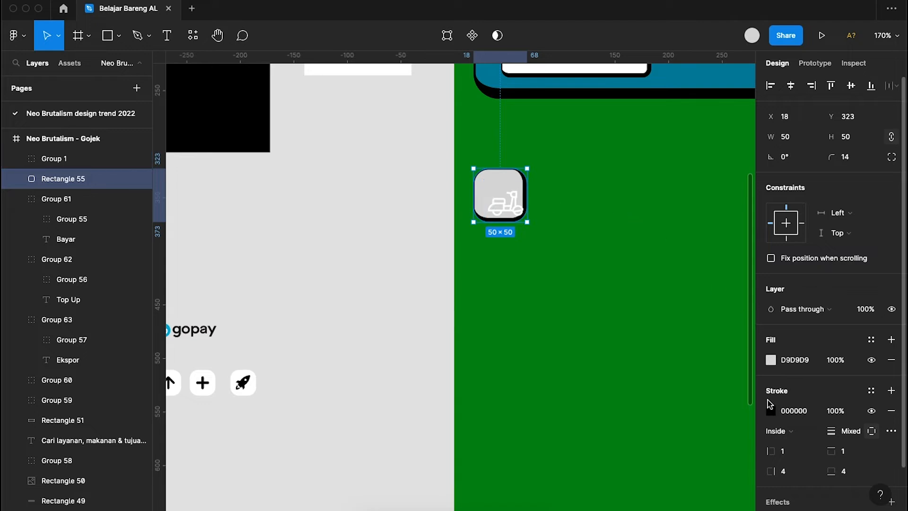
left_click(772, 411)
left_click(773, 361)
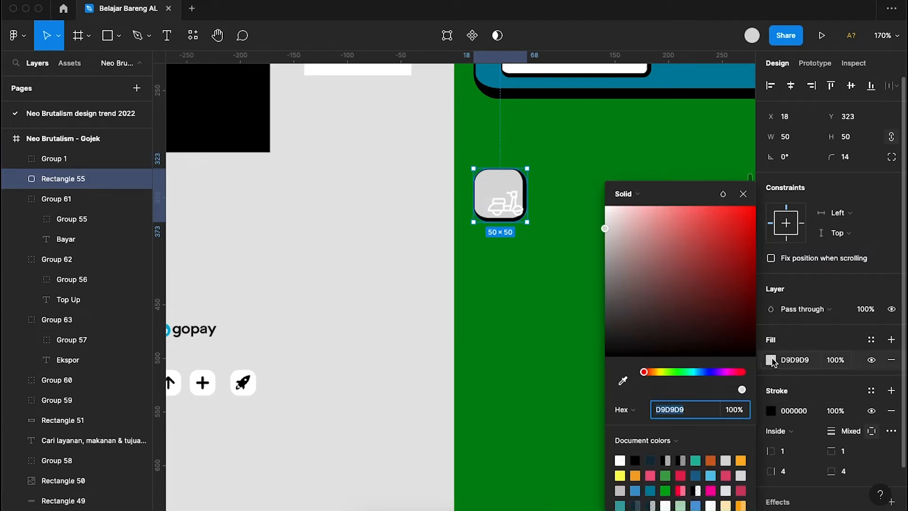
left_click(620, 384)
scroll(373, 322, "left", 10)
scroll(373, 322, "up", 6)
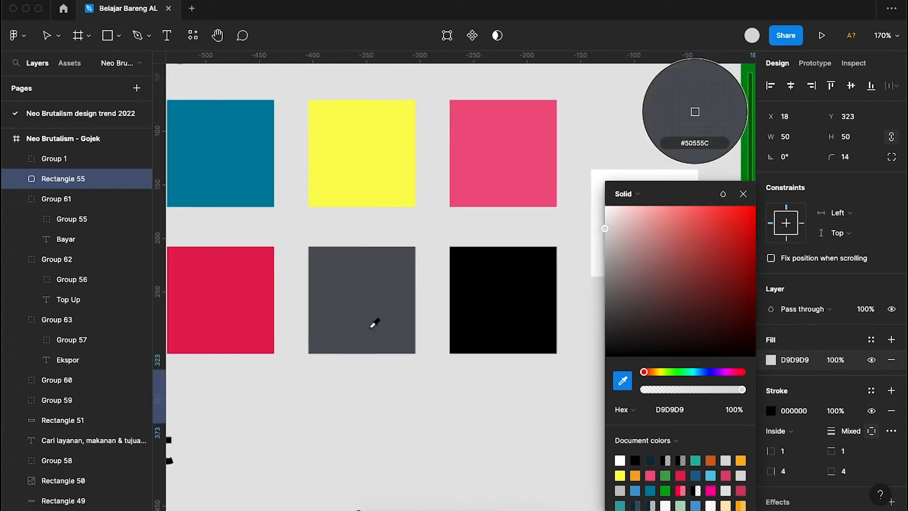
left_click(334, 374)
scroll(333, 379, "down", 4)
scroll(332, 378, "right", 3)
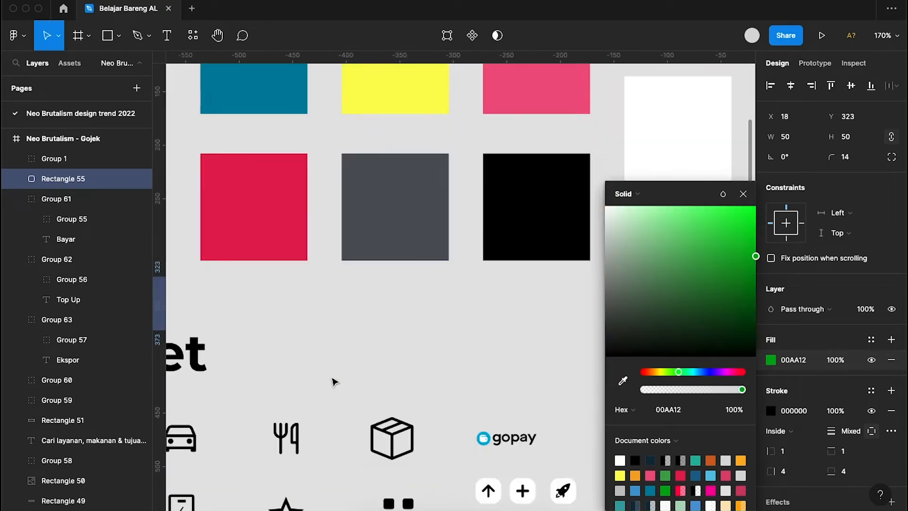
scroll(334, 383, "down", 5)
scroll(369, 369, "down", 2)
scroll(369, 369, "right", 1)
scroll(511, 306, "up", 5)
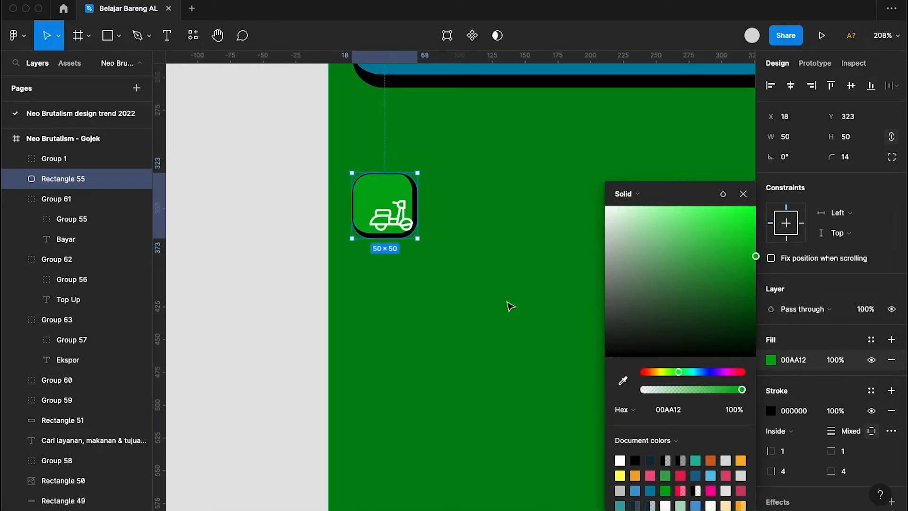
key("Escape")
- Duplicate the green tile without its icon about 21 px to the right of the scooter tile
left_click(392, 218)
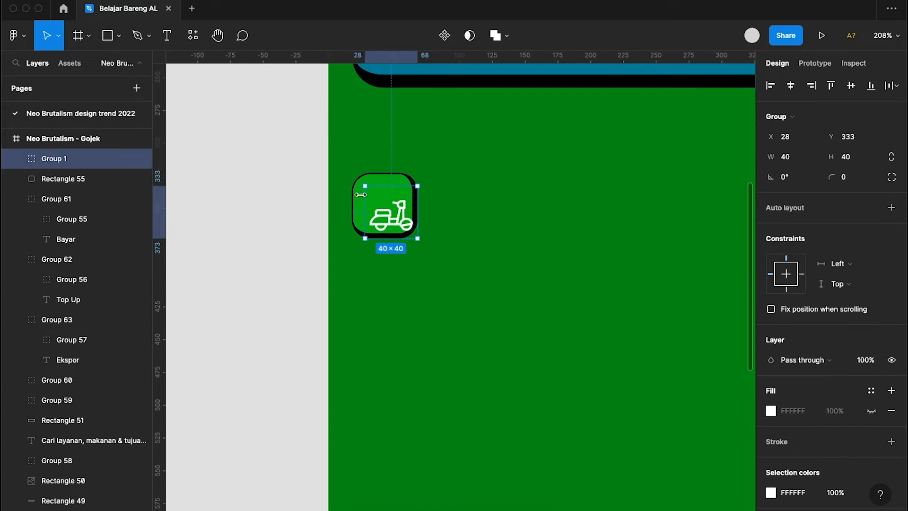
double_click(356, 194)
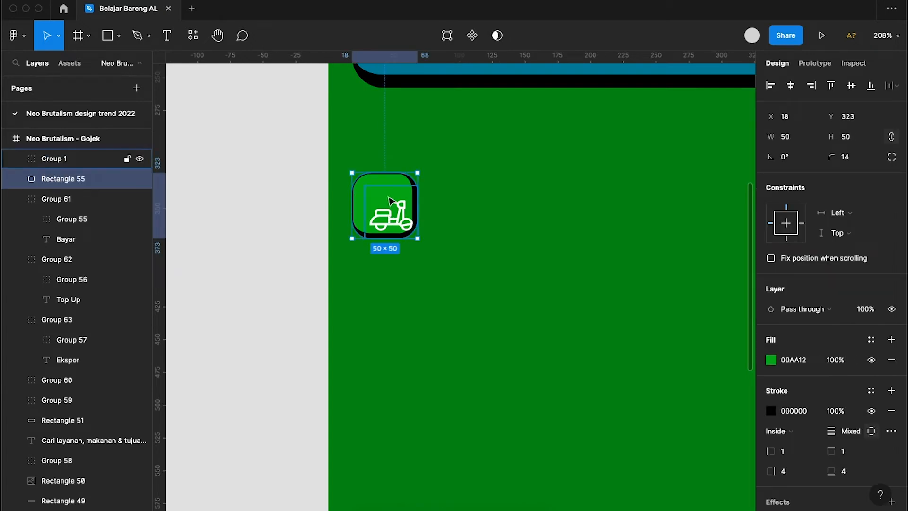
left_click_drag(390, 199, 485, 204)
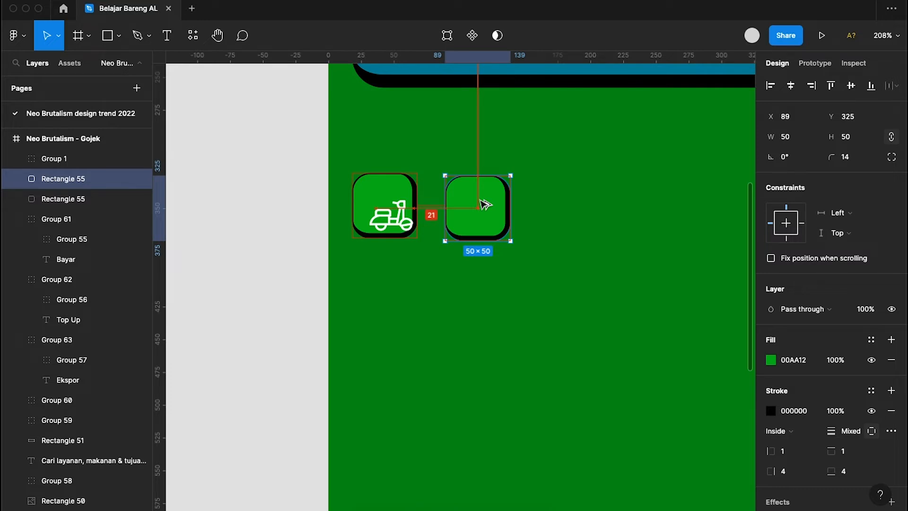
left_click(570, 250)
- Copy the car icon from the Asset section onto the lower right of the second tile and nudge it 3 px left
scroll(570, 250, "left", 3)
scroll(569, 250, "down", 2)
scroll(571, 251, "down", 5)
scroll(571, 251, "left", 3)
scroll(570, 251, "down", 1)
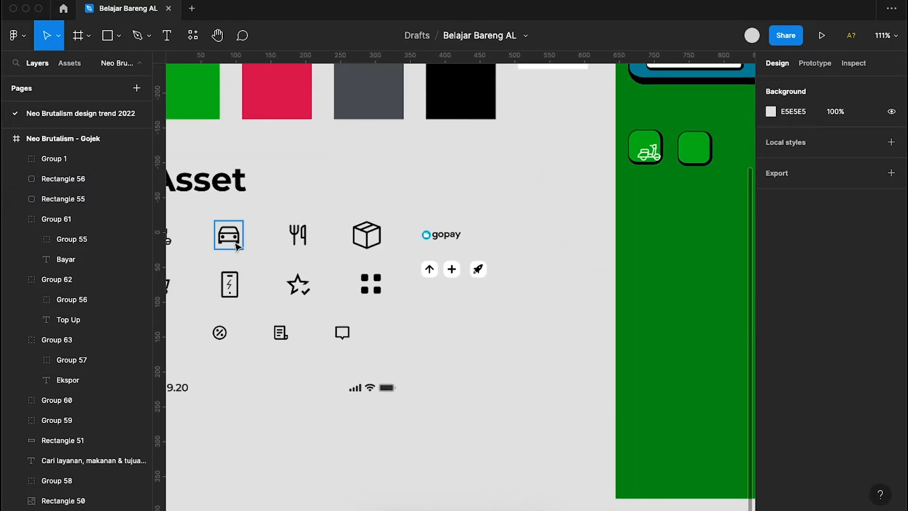
scroll(237, 245, "left", 1)
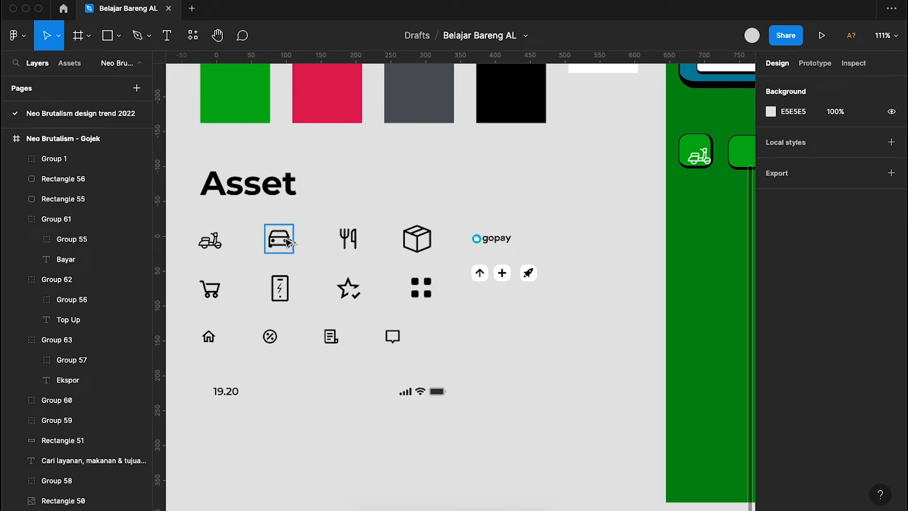
left_click_drag(288, 241, 573, 163)
scroll(591, 164, "up", 5)
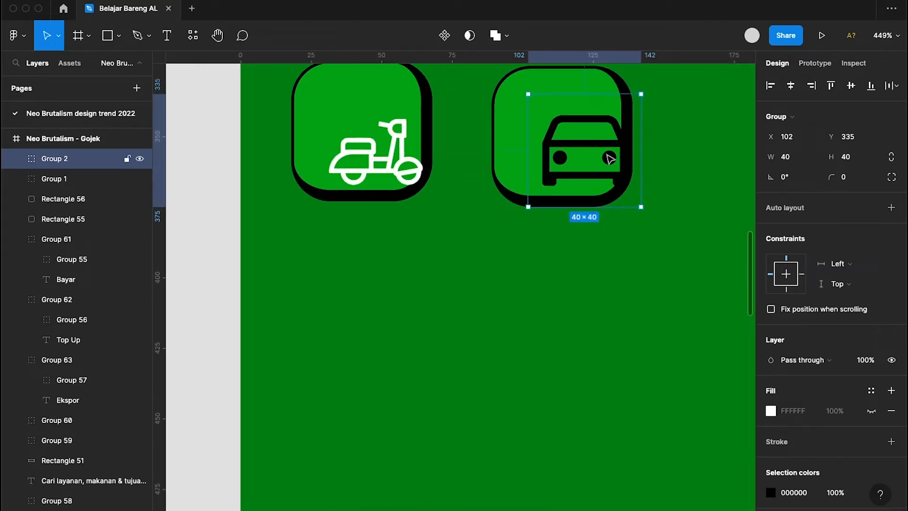
key("Left")
key("Left")
key("Left")
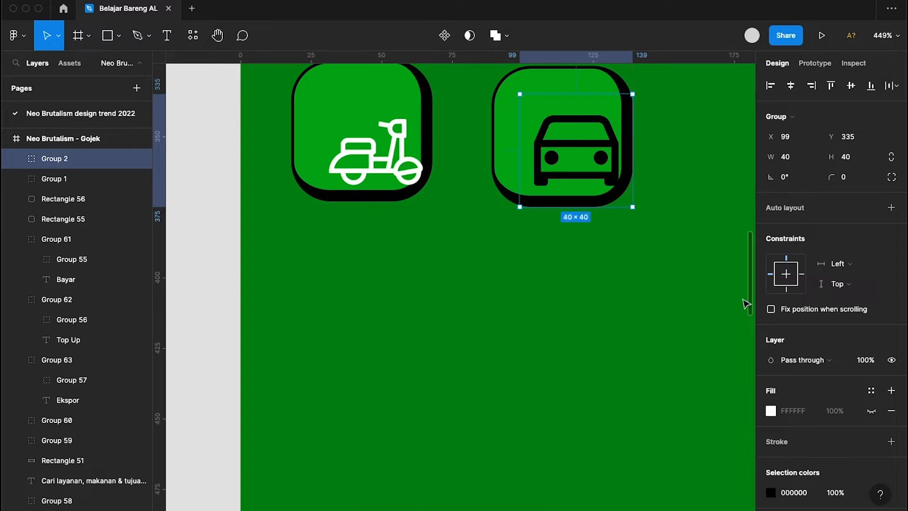
- Recolor the car icon on the second tile to white (FFFFFF)
scroll(772, 369, "down", 3)
left_click(797, 412)
type("fff")
key("Return")
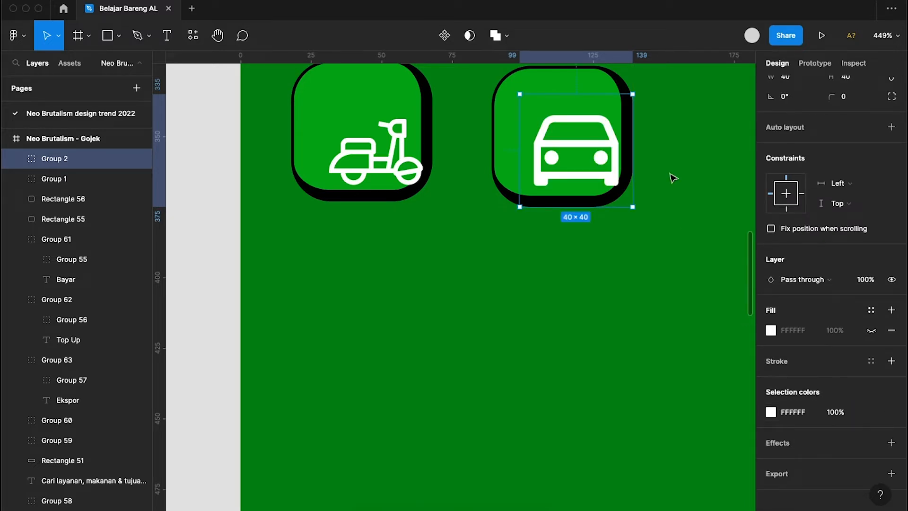
- Duplicate the car's green tile background to the right as the third tile in the row, about 26 px away
scroll(652, 169, "up", 3)
left_click(584, 142)
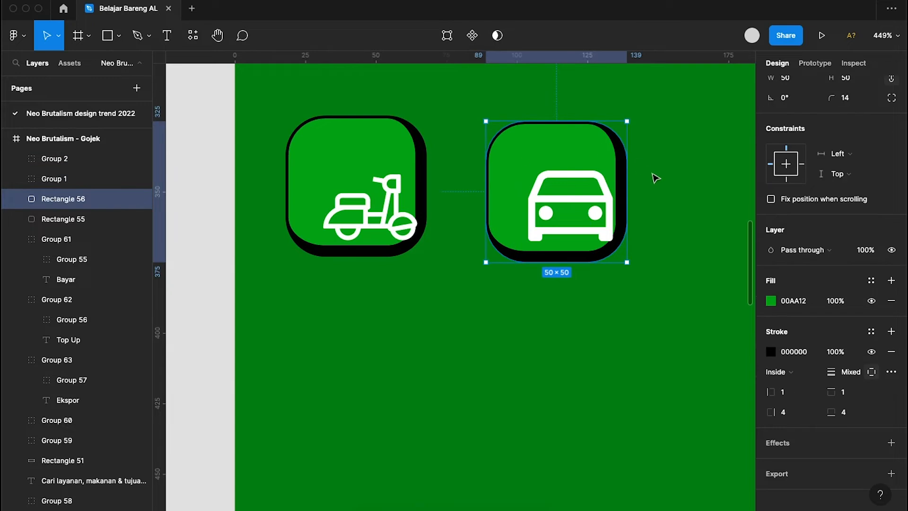
scroll(660, 185, "down", 5)
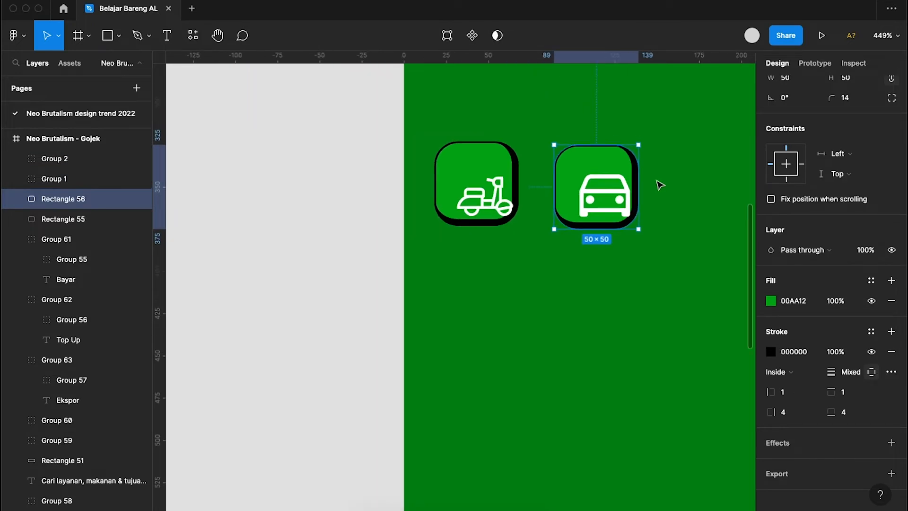
left_click(543, 345)
left_click(614, 156)
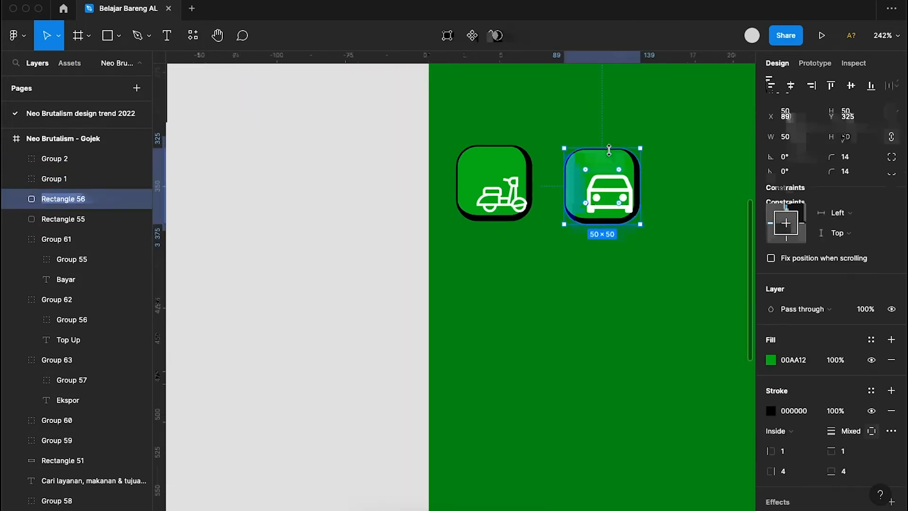
left_click_drag(625, 163, 741, 167)
- Copy the fork-and-knife icon from the Asset section onto the third tile and position it toward the tile's lower-right corner
scroll(588, 311, "down", 2)
scroll(589, 312, "down", 3)
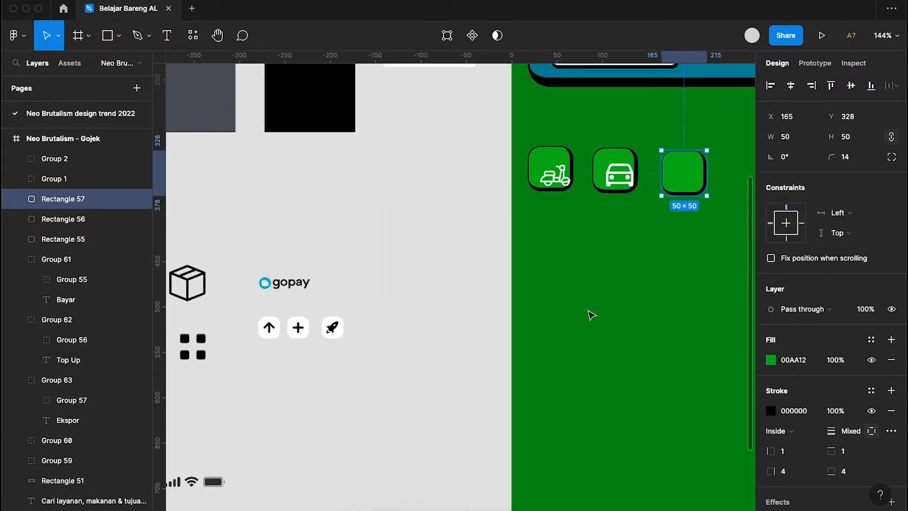
scroll(589, 312, "left", 5)
left_click(325, 250)
left_click_drag(318, 233, 736, 125)
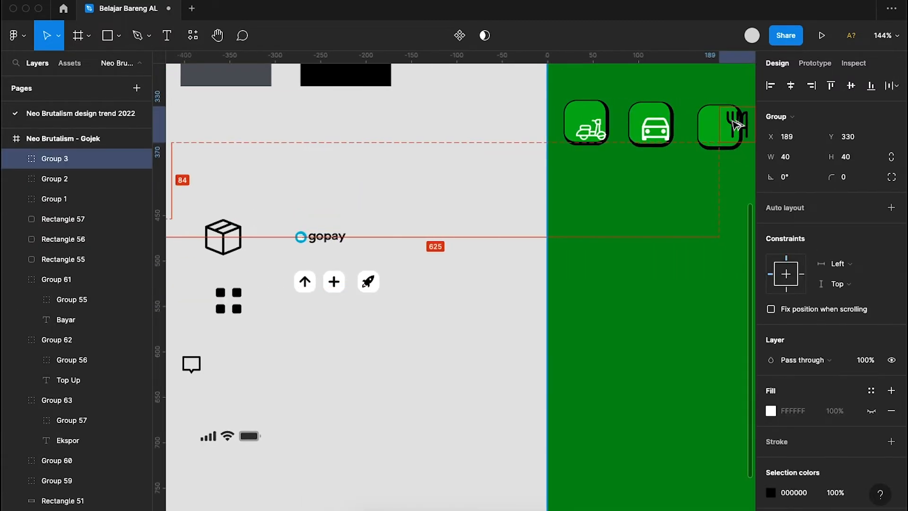
scroll(735, 126, "up", 5)
scroll(686, 135, "right", 4)
left_click_drag(627, 148, 594, 167)
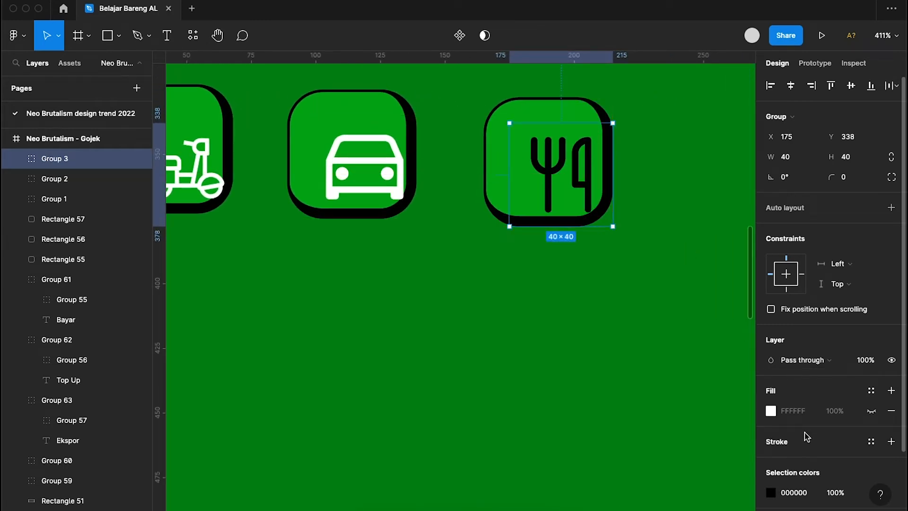
- Recolor the fork-and-knife icon on the third tile to white (FFFFFF)
scroll(806, 435, "down", 2)
left_click(771, 412)
left_click(788, 413)
type("ff")
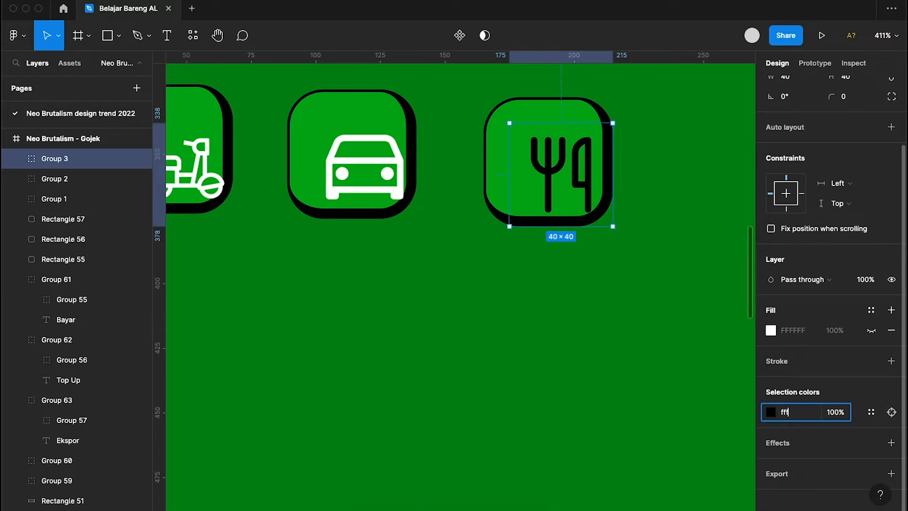
type("f")
left_click(620, 352)
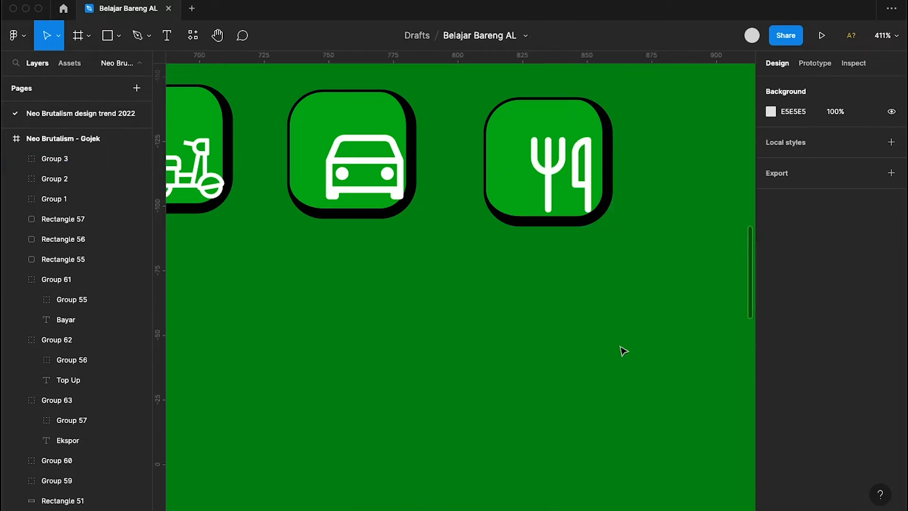
- Try to sample the crimson swatch from the Colors section for the third tile's fill, and undo the change
left_click(569, 108)
scroll(560, 171, "down", 5)
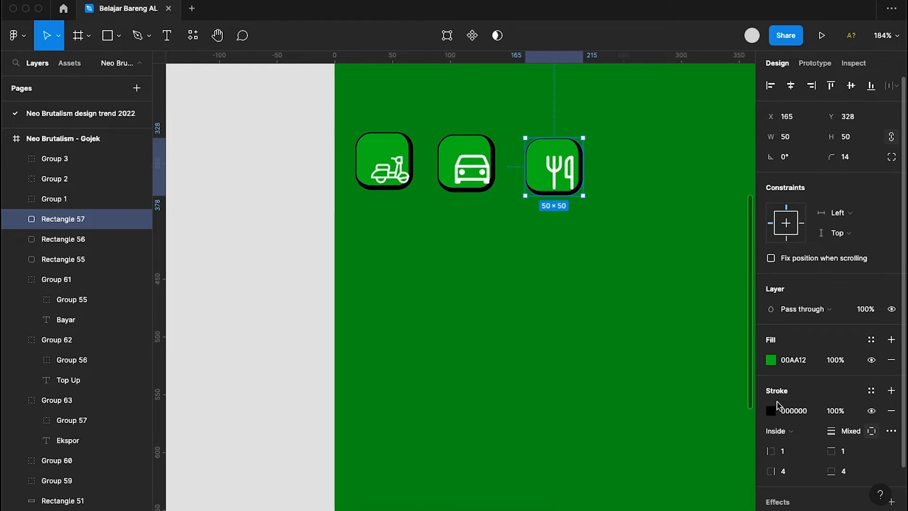
left_click(771, 410)
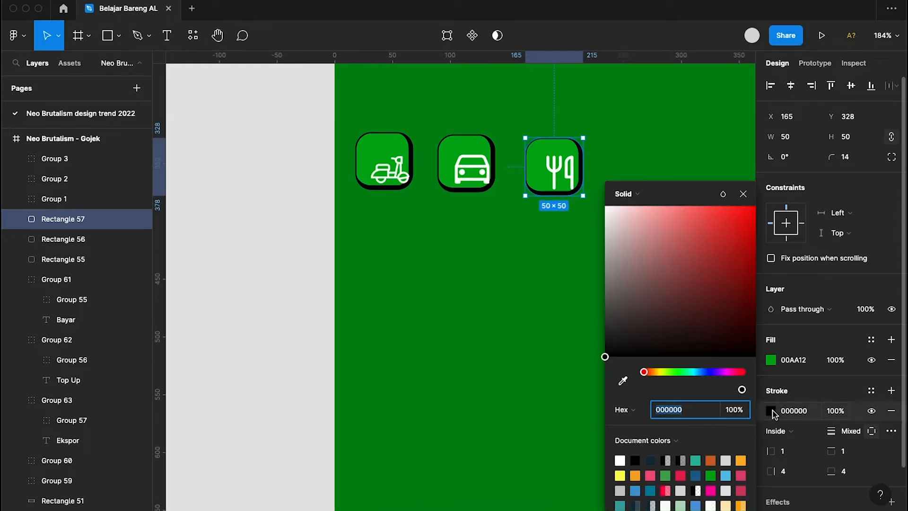
left_click(771, 360)
left_click(623, 380)
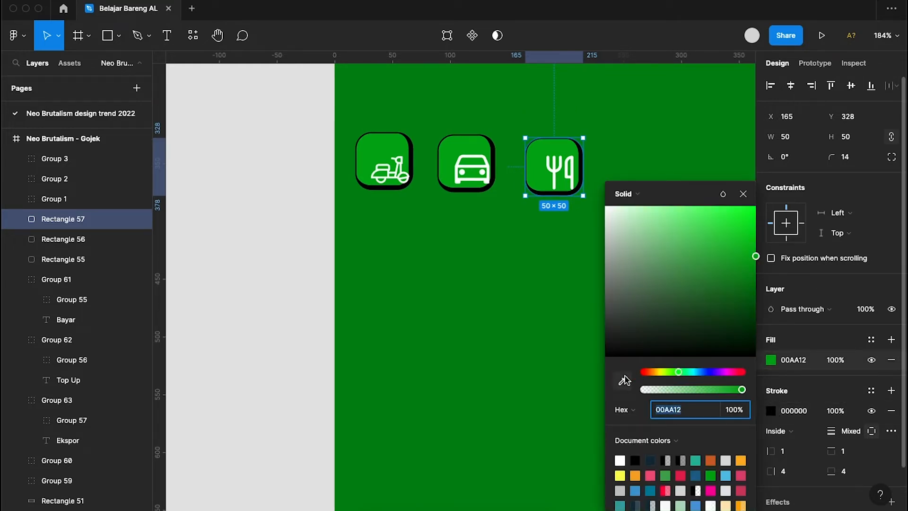
scroll(389, 331, "left", 10)
scroll(390, 330, "up", 5)
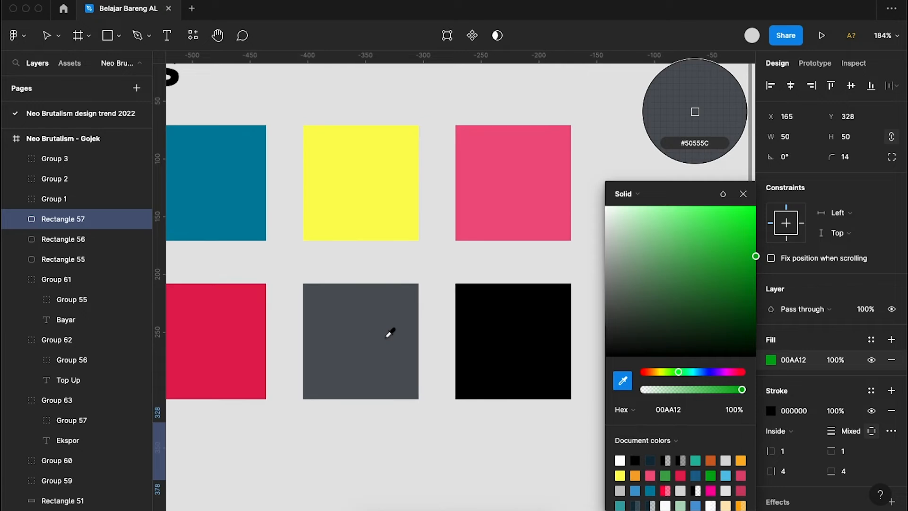
left_click(217, 339)
scroll(432, 442, "down", 5)
scroll(432, 442, "right", 2)
scroll(432, 441, "down", 5)
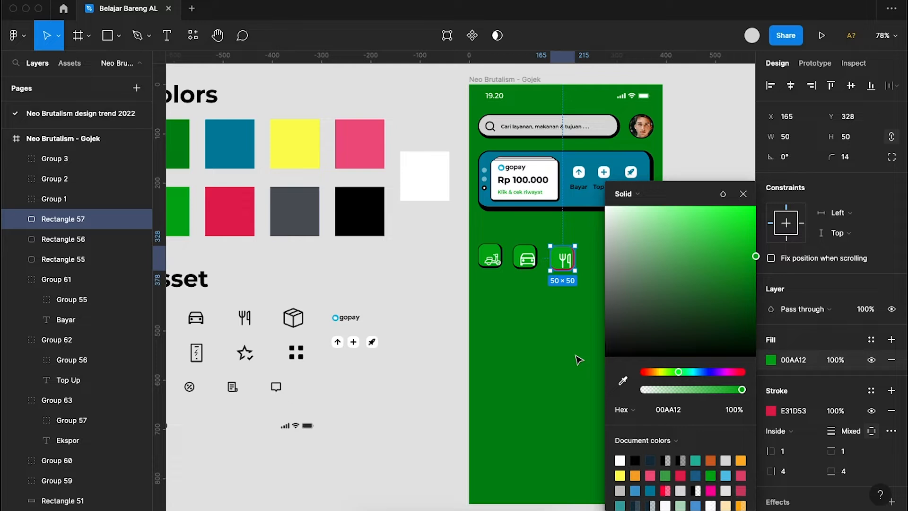
key("ctrl+z")
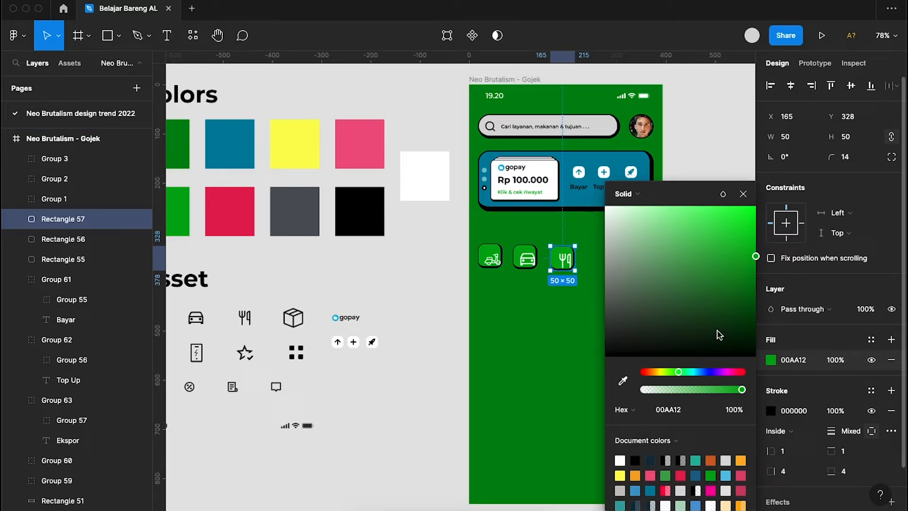
- Try again to pick the palette's crimson with the eyedropper for the fork-and-knife tile, and undo that color change
left_click(774, 363)
left_click(774, 364)
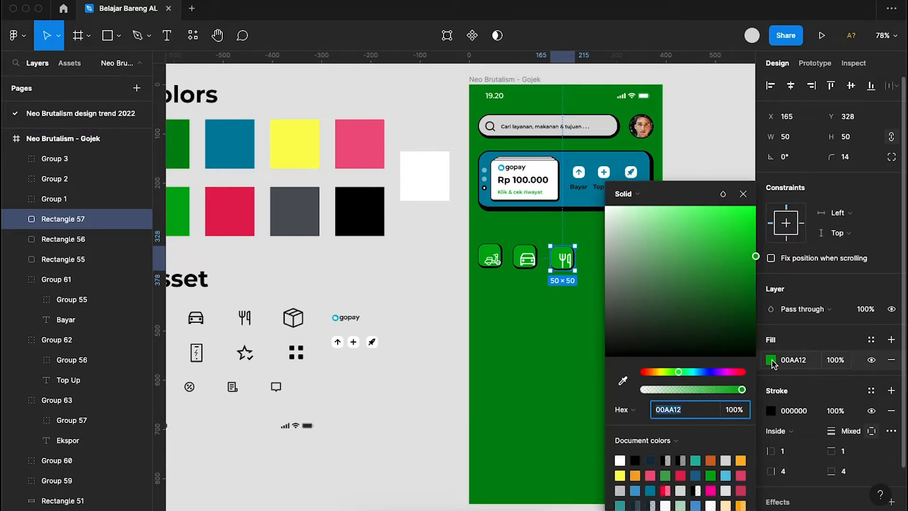
left_click(624, 380)
scroll(388, 355, "left", 8)
scroll(388, 355, "up", 3)
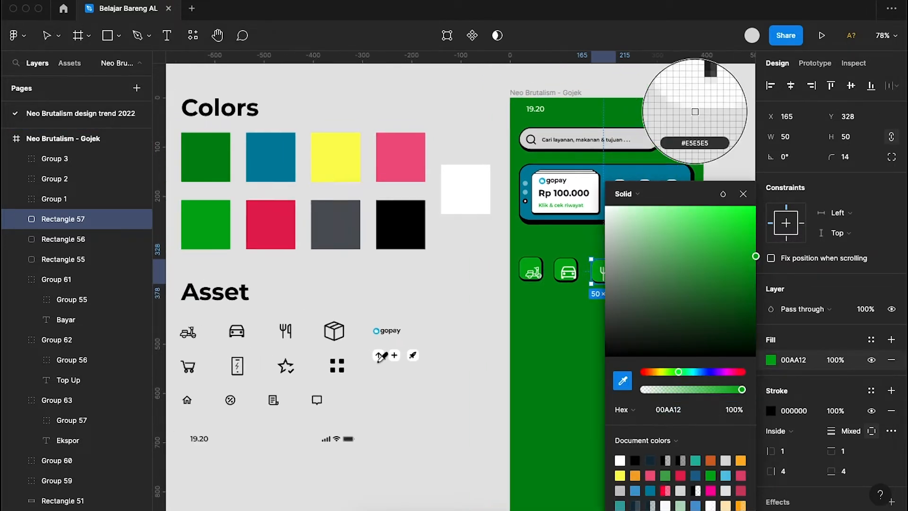
left_click(428, 266)
scroll(428, 272, "right", 6)
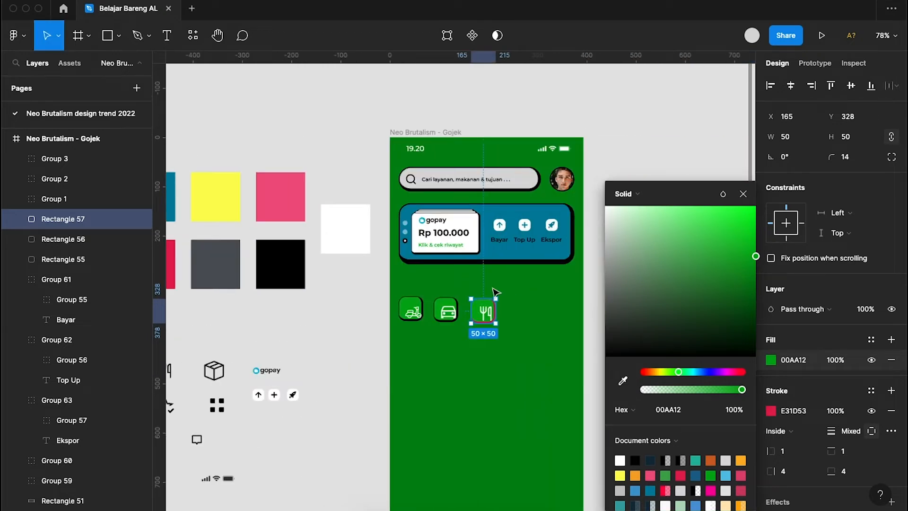
left_click(512, 307)
scroll(505, 308, "up", 5)
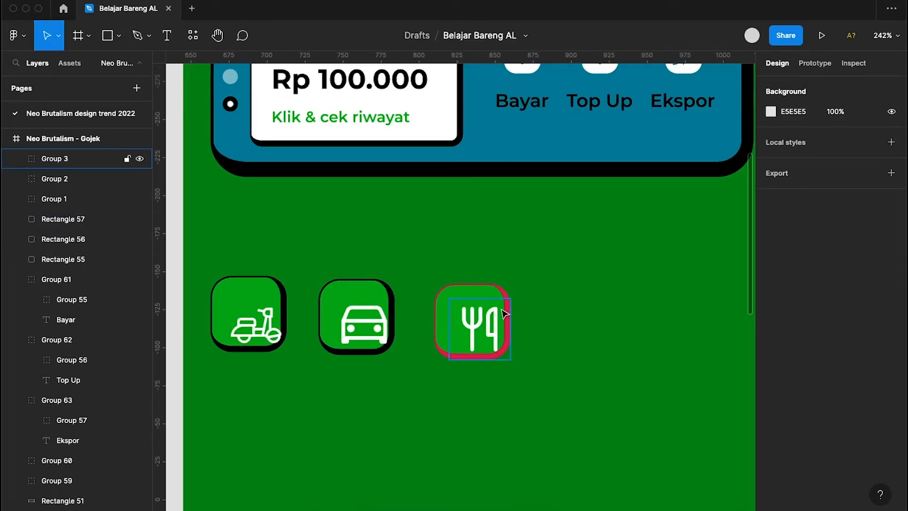
left_click(506, 314)
key("super+z")
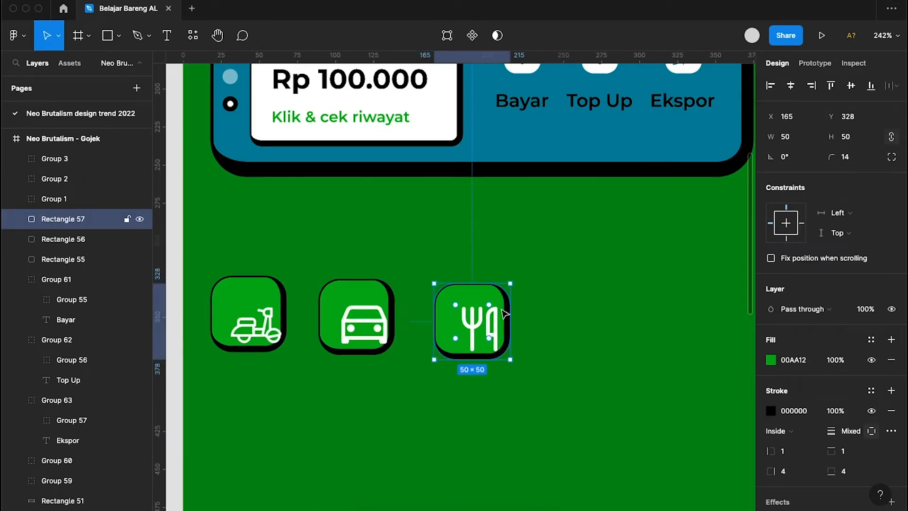
- Sample the crimson swatch once more for the third tile, shift the tile up and right, and undo both changes
left_click(772, 360)
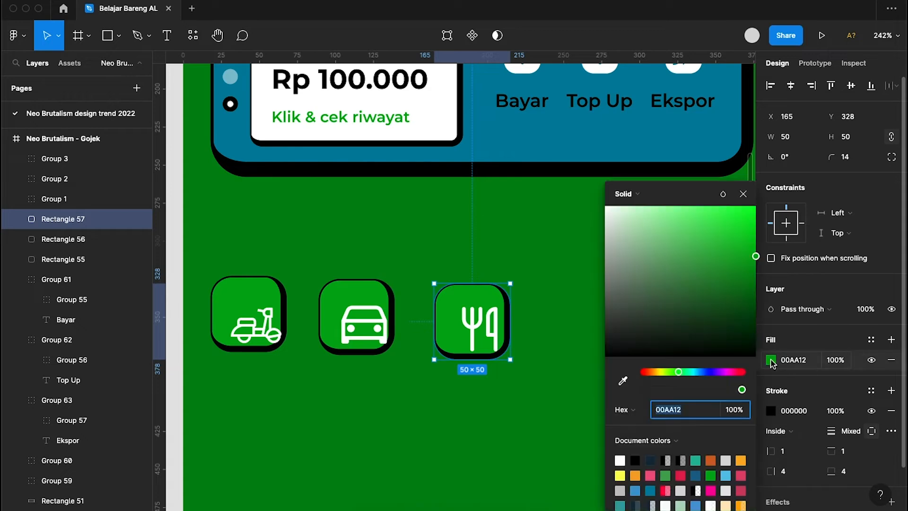
left_click(621, 379)
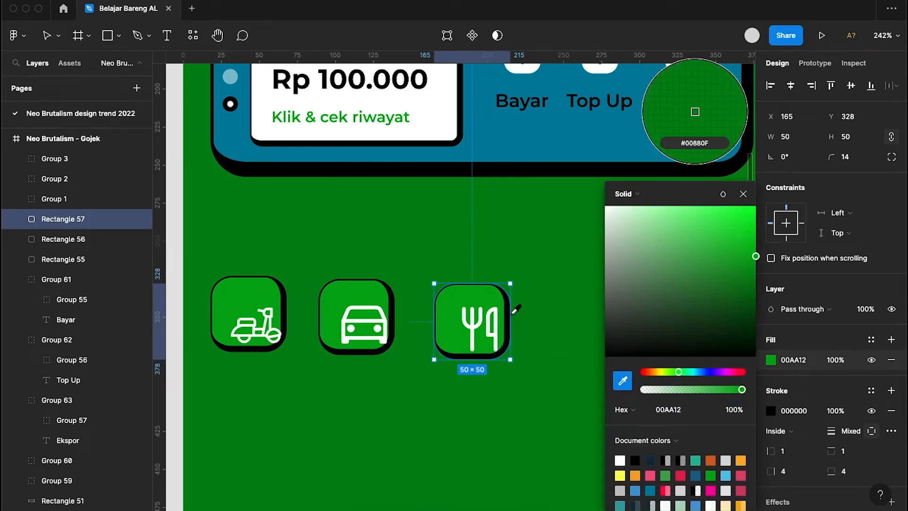
scroll(203, 270, "left", 1)
scroll(206, 266, "left", 15)
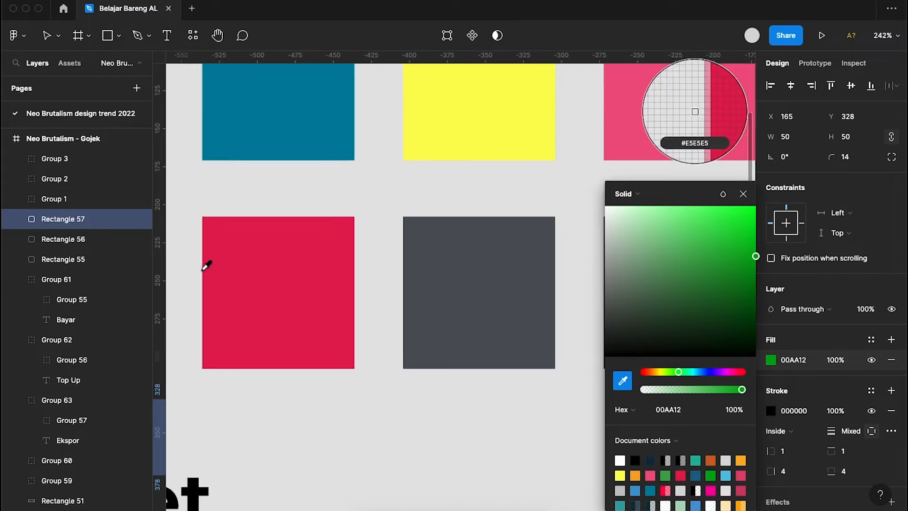
left_click(203, 267)
scroll(247, 288, "right", 10)
scroll(247, 288, "down", 2)
scroll(247, 289, "right", 10)
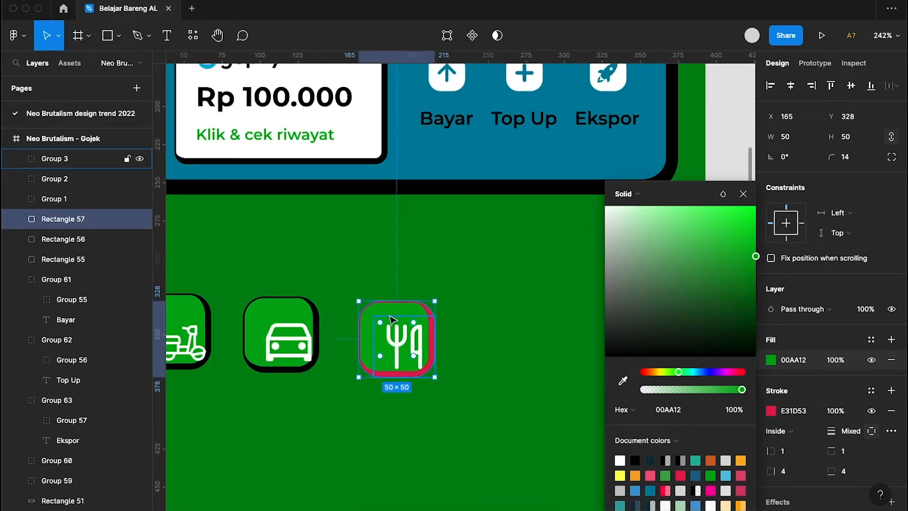
scroll(415, 316, "up", 3)
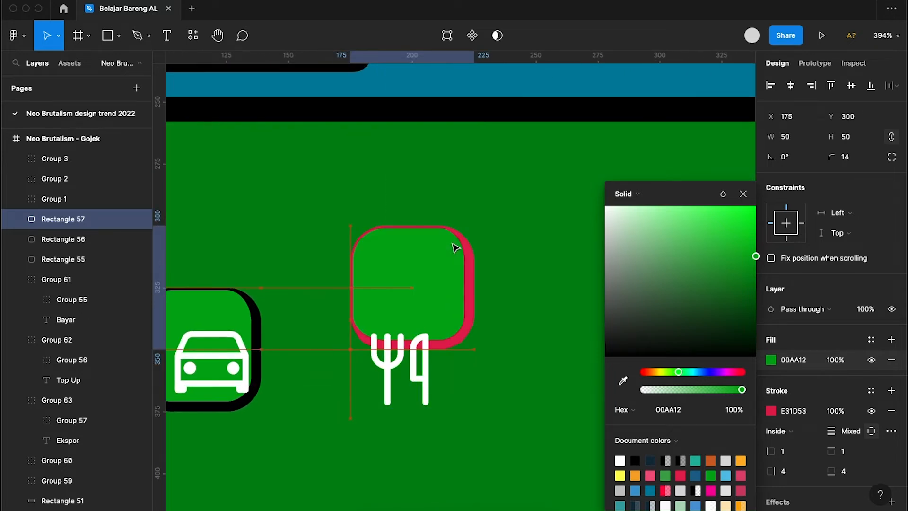
key("ctrl+z")
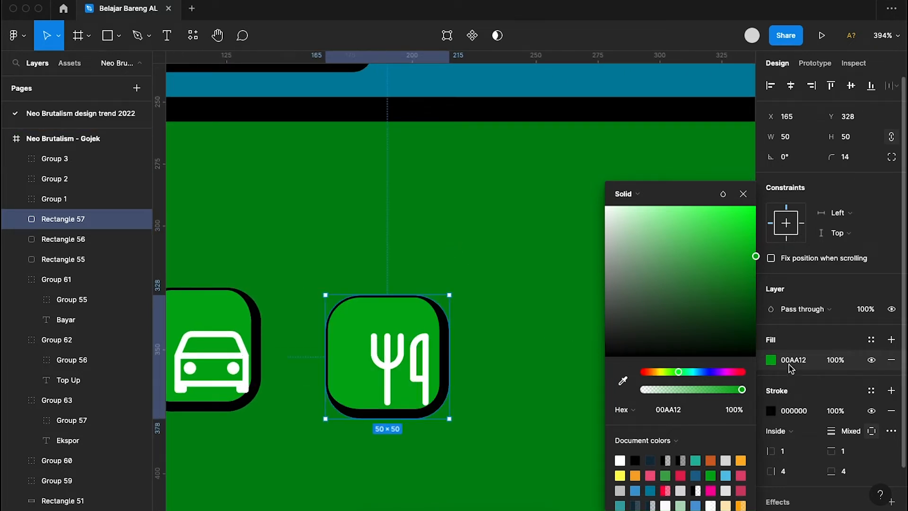
scroll(531, 291, "down", 3)
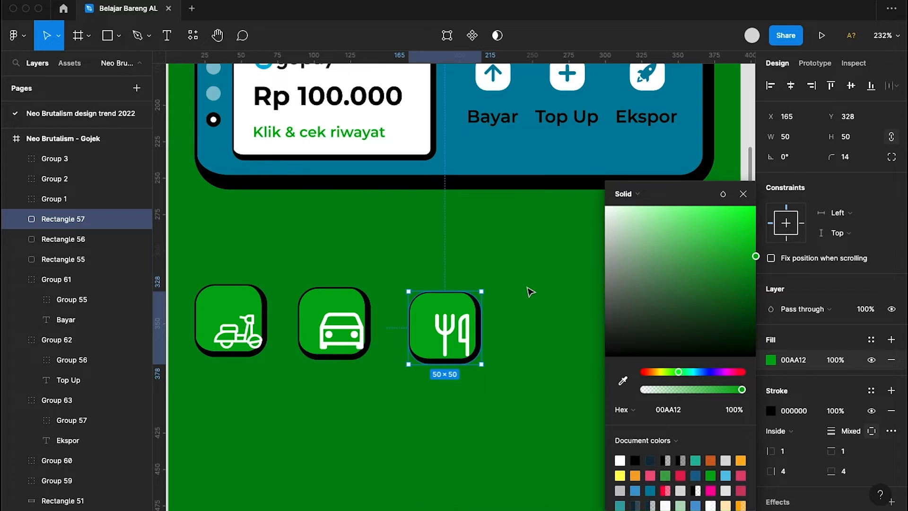
- Set the fork-and-knife tile's fill to the crimson document color (E31D53)
left_click(773, 362)
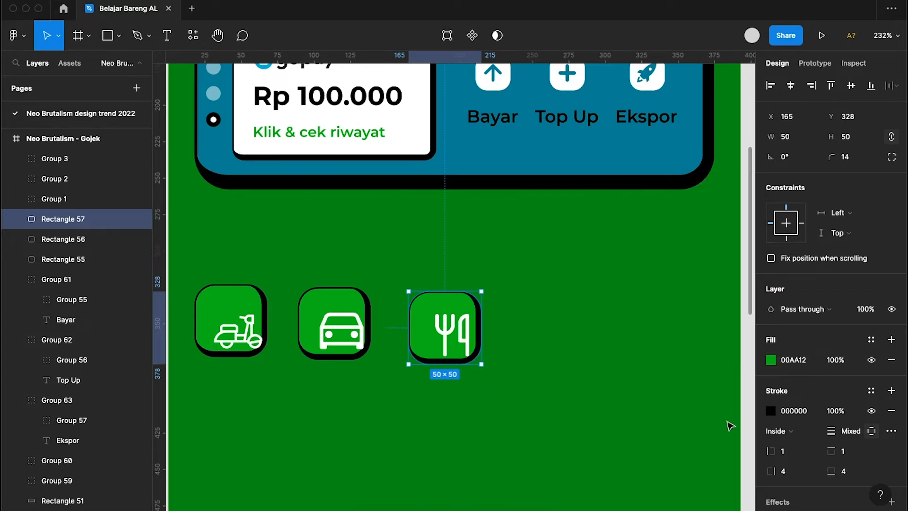
left_click(772, 363)
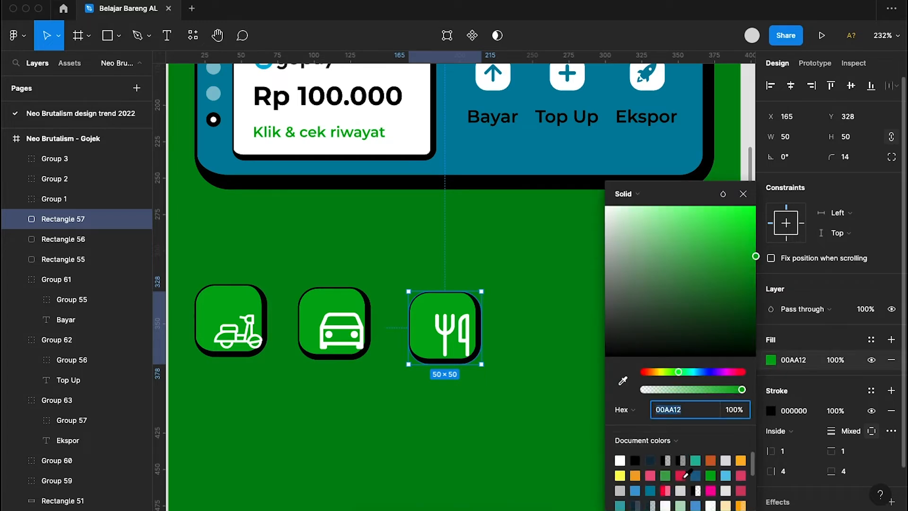
left_click(682, 475)
key("Escape")
key("Escape")
scroll(497, 300, "down", 3)
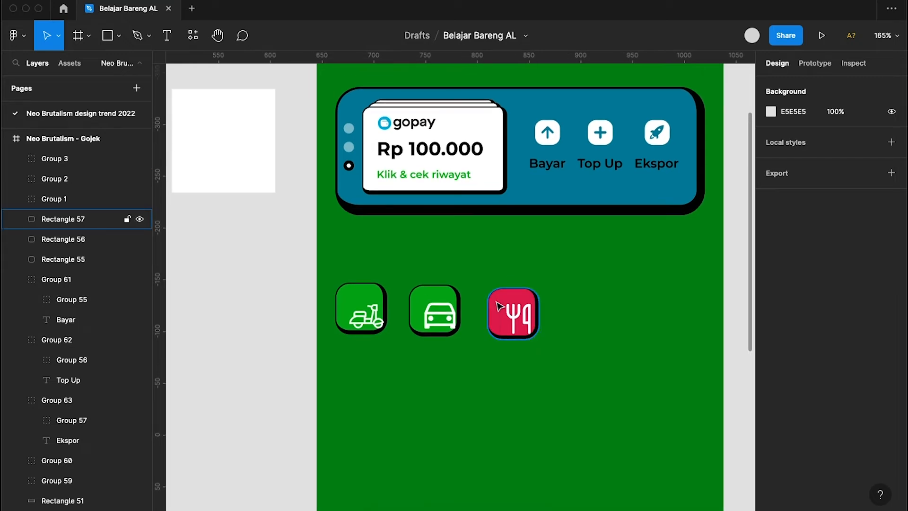
- Duplicate the crimson tile background to the right as the fourth tile in the row, 31 px away
left_click(499, 305)
scroll(500, 305, "up", 5)
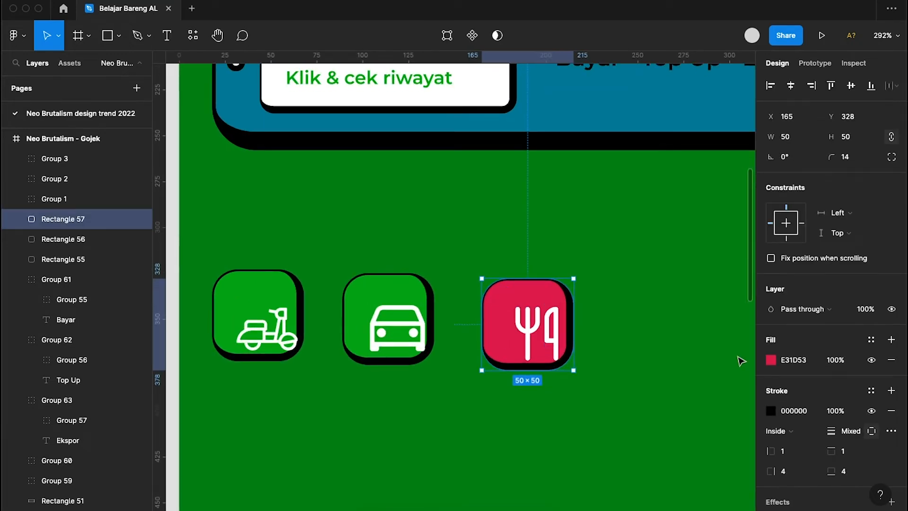
scroll(648, 318, "down", 5)
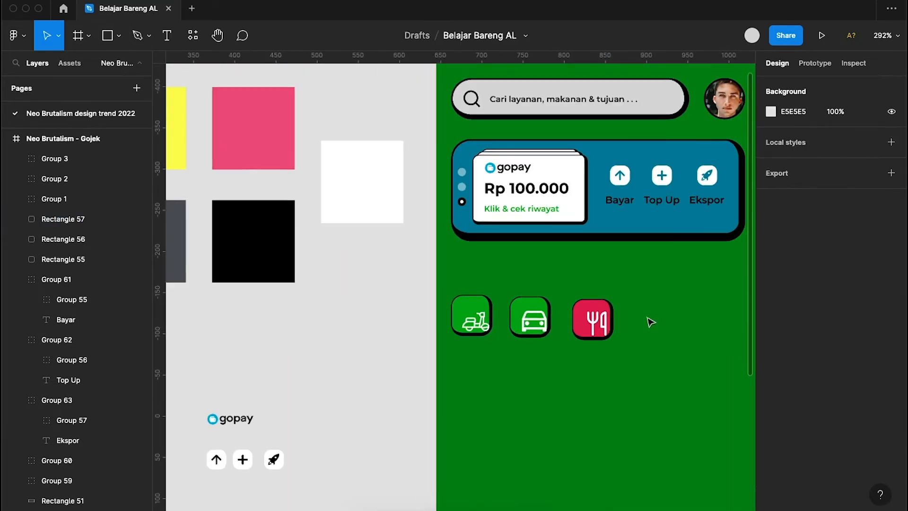
key("super+d")
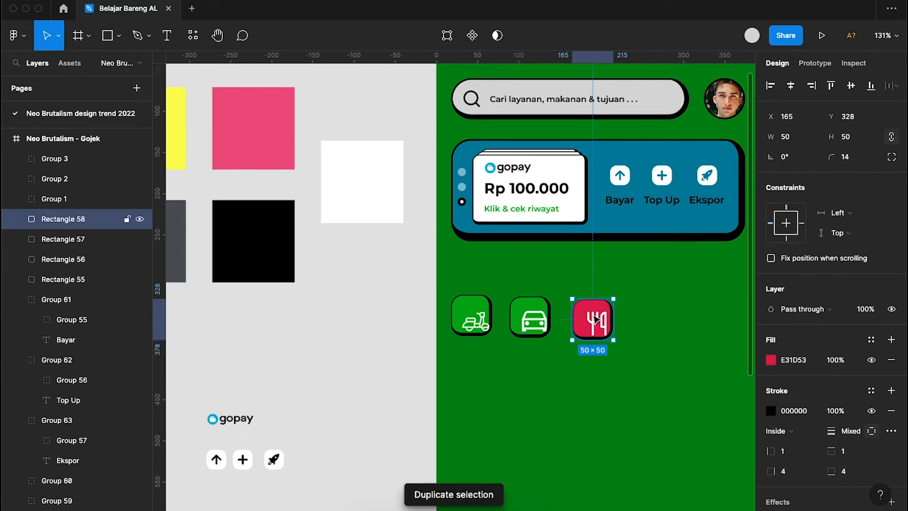
left_click_drag(596, 320, 659, 316)
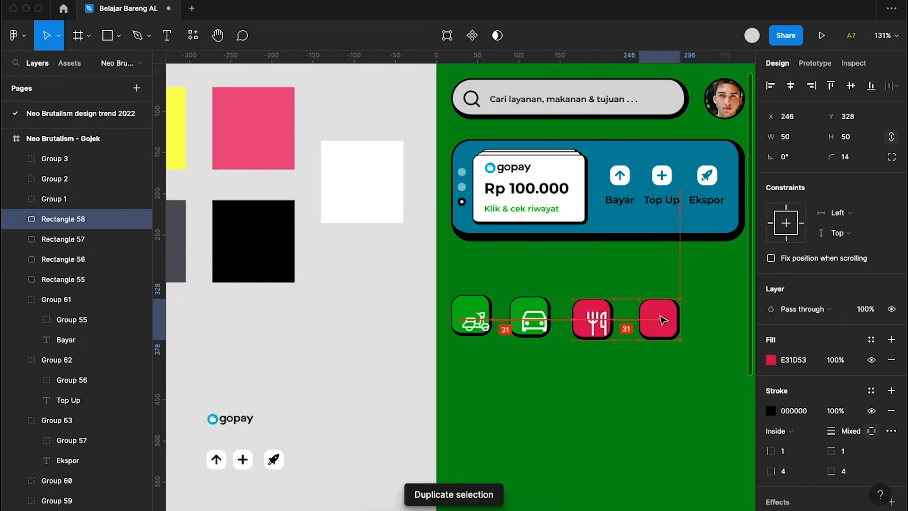
- Copy the package box icon from the Asset section onto the fourth tile, flush with the tile's lower-right corner
scroll(660, 316, "left", 3)
scroll(660, 316, "down", 3)
left_click(461, 343)
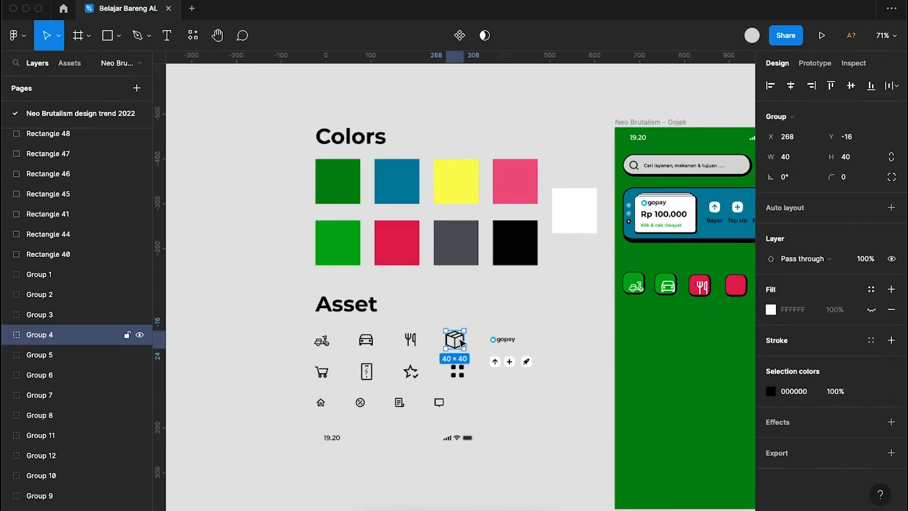
left_click_drag(461, 343, 745, 294)
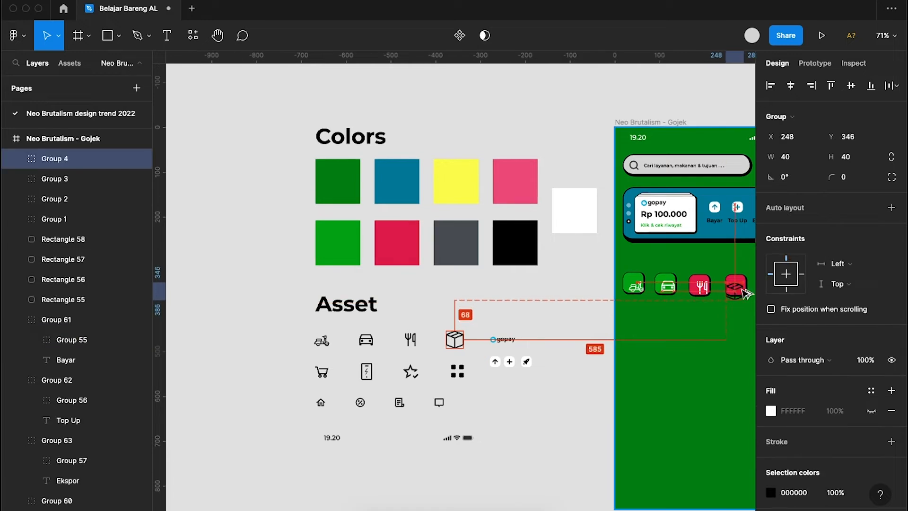
scroll(745, 294, "up", 10)
scroll(612, 260, "right", 5)
scroll(612, 259, "down", 2)
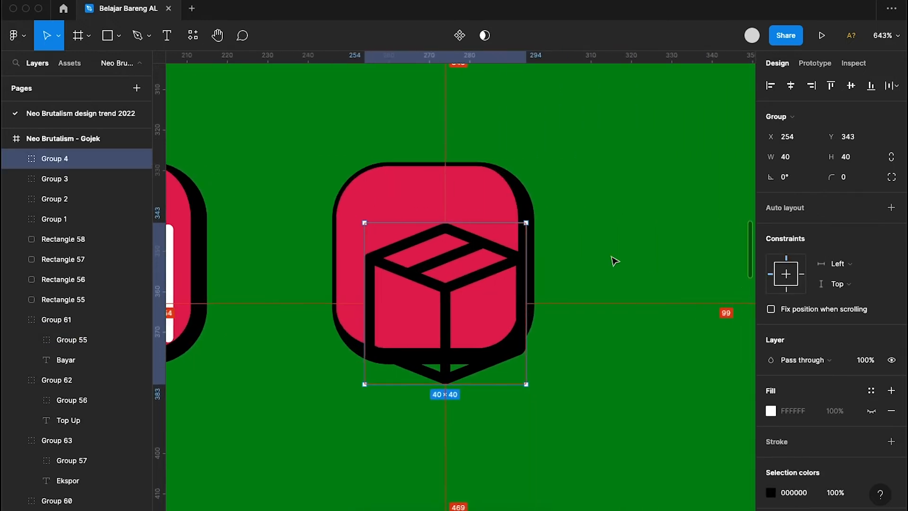
left_click_drag(479, 252, 487, 230)
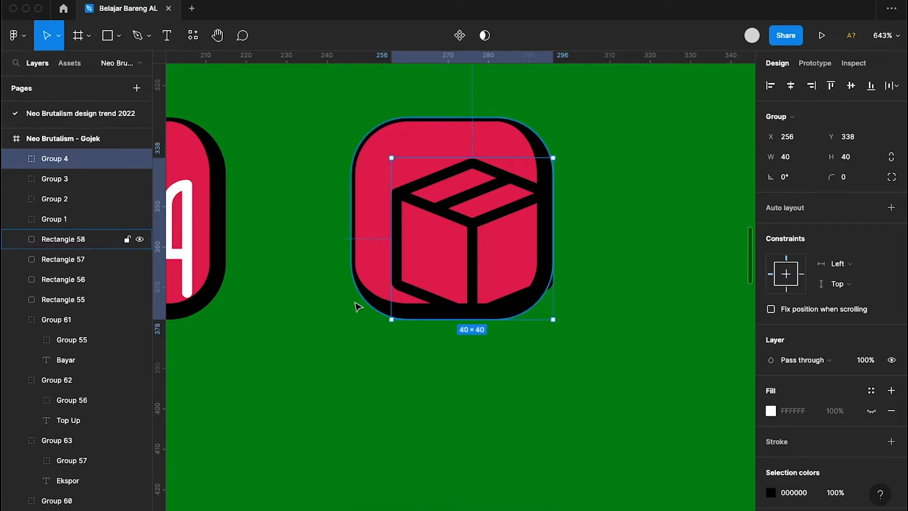
left_click(521, 134, "shift")
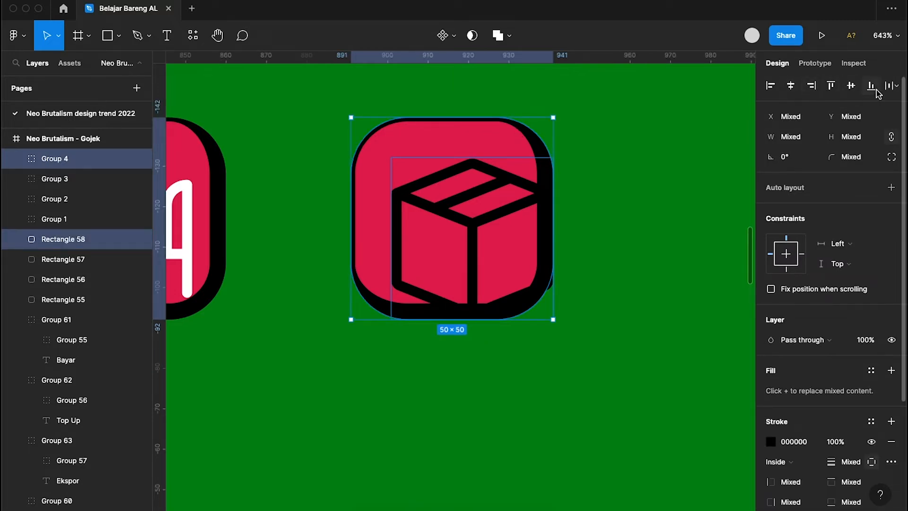
left_click(640, 254)
- Recolor the package box icon on the fourth tile to white (FFFFFF)
scroll(641, 254, "down", 5)
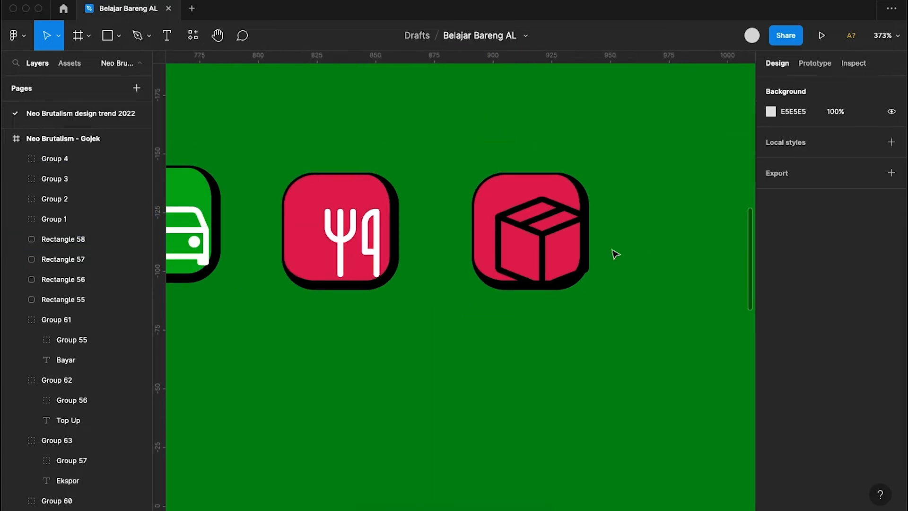
left_click(533, 250)
scroll(793, 428, "down", 1)
left_click(793, 413)
type("fff")
key("Return")
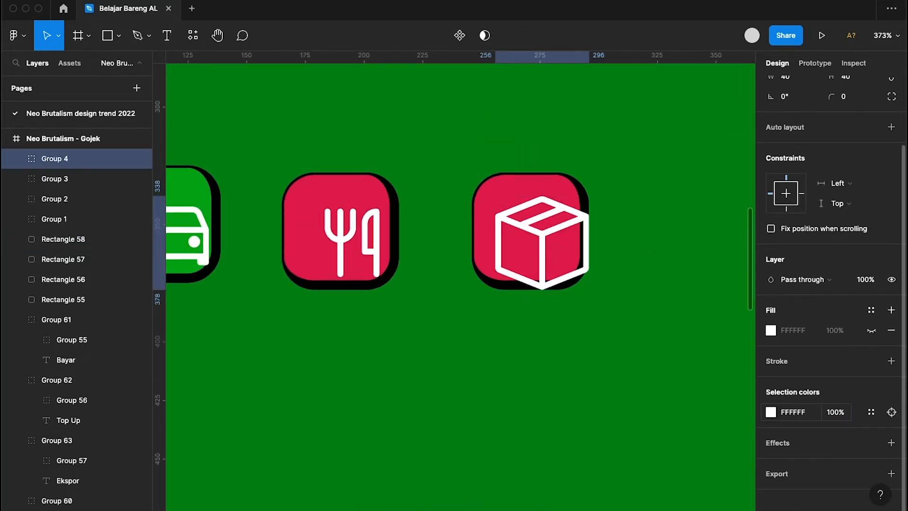
left_click(534, 376)
scroll(536, 362, "down", 4)
scroll(536, 362, "left", 8)
scroll(536, 362, "down", 3)
scroll(540, 364, "right", 3)
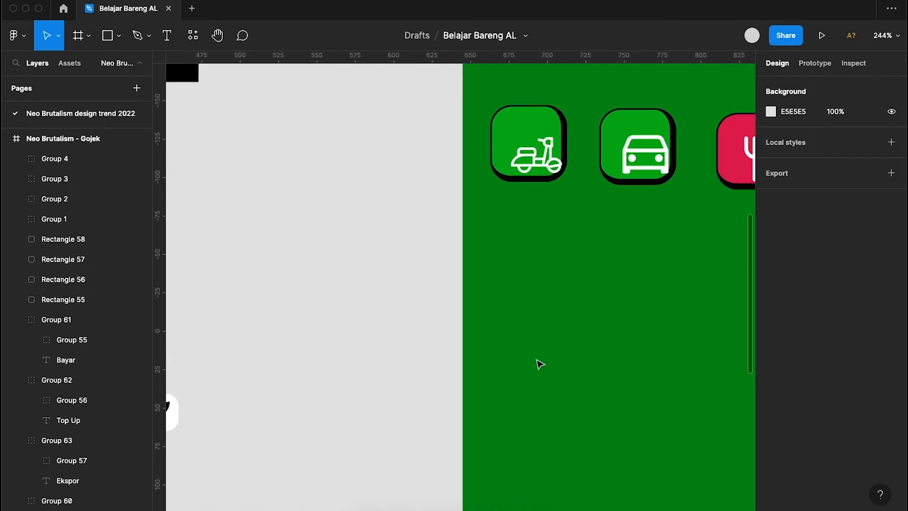
- Change the package tile background's fill to green 00AA12, sampled from the car tile
scroll(541, 364, "right", 10)
scroll(540, 364, "up", 1)
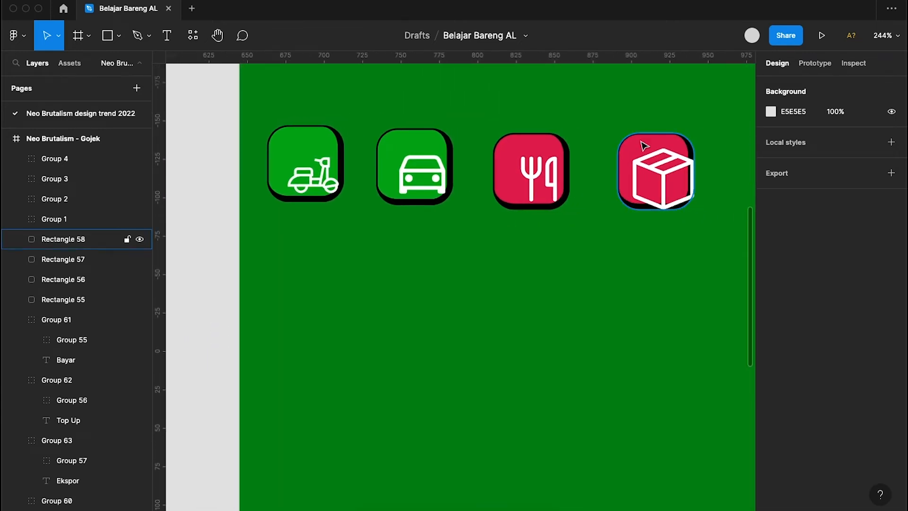
left_click(645, 146)
left_click(772, 361)
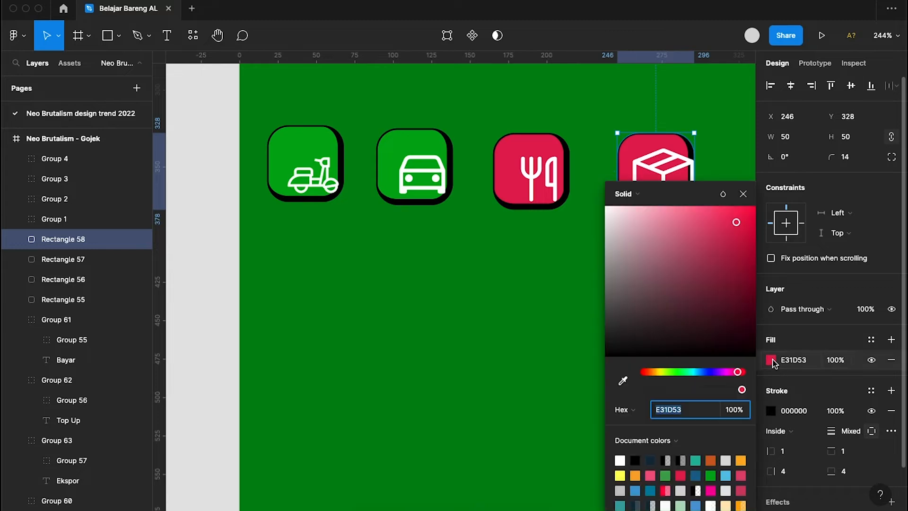
left_click(623, 381)
left_click(430, 146)
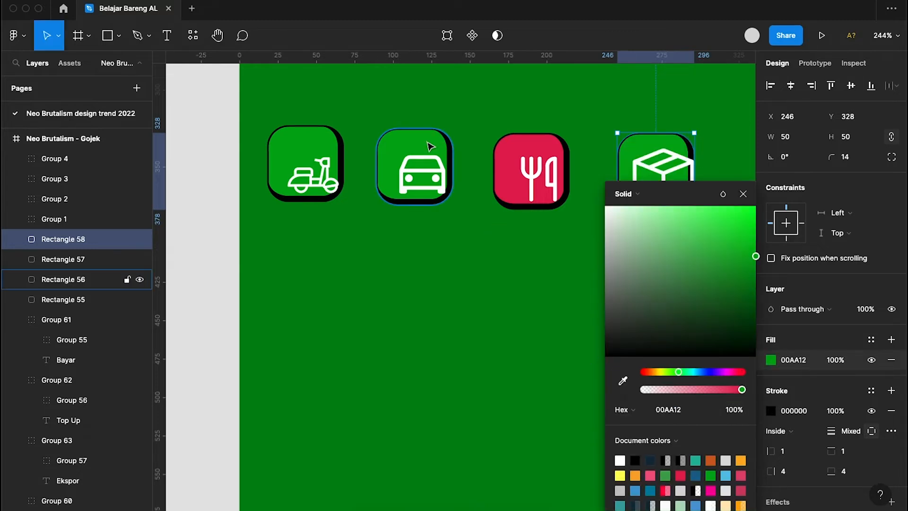
left_click(528, 353)
- Resample the car tile's background green for the fill of the package tile's background
scroll(527, 353, "right", 4)
scroll(527, 353, "down", 2)
scroll(527, 353, "left", 2)
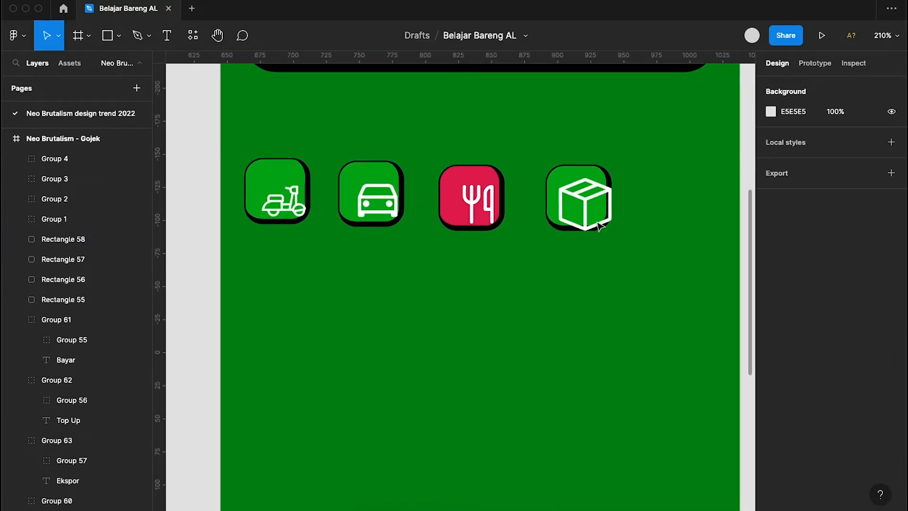
left_click(552, 188)
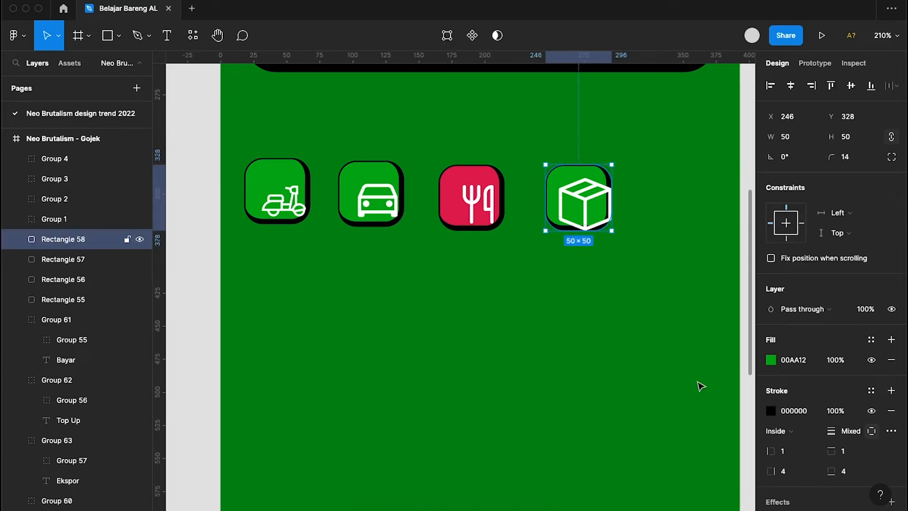
left_click(771, 360)
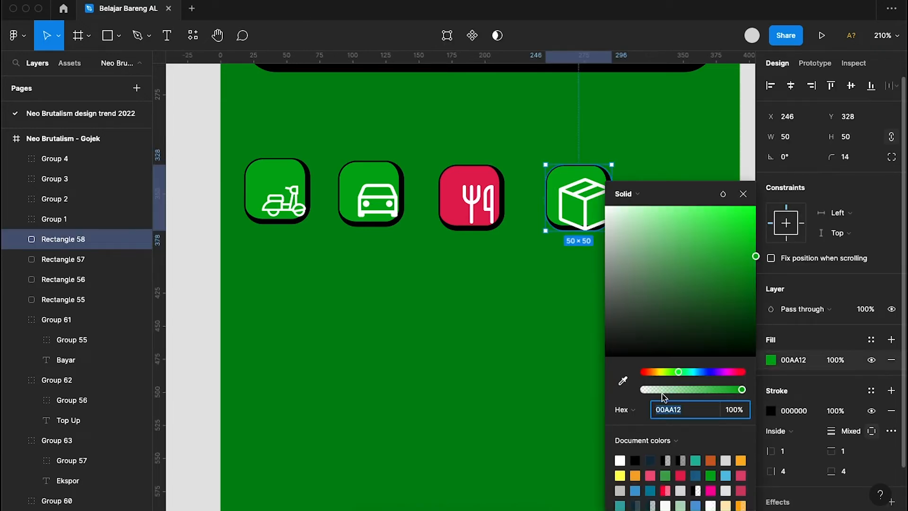
left_click(623, 383)
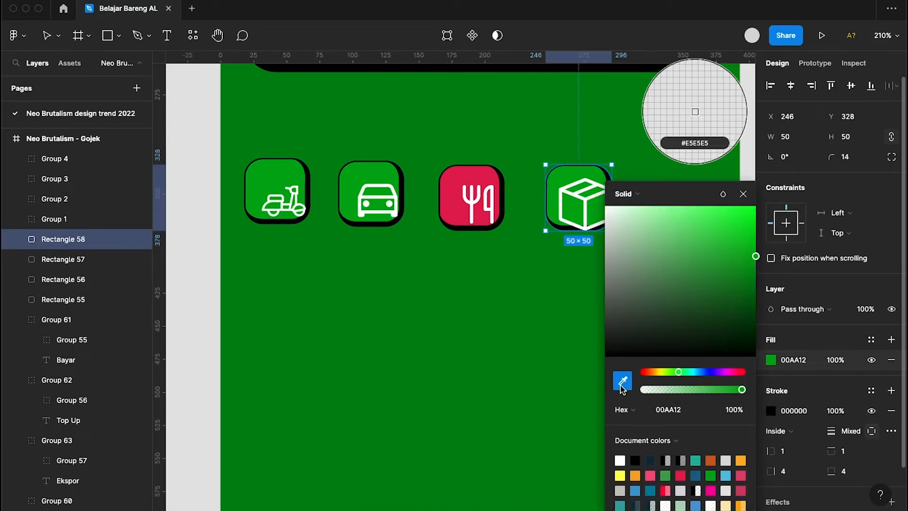
left_click(364, 179)
left_click(553, 270)
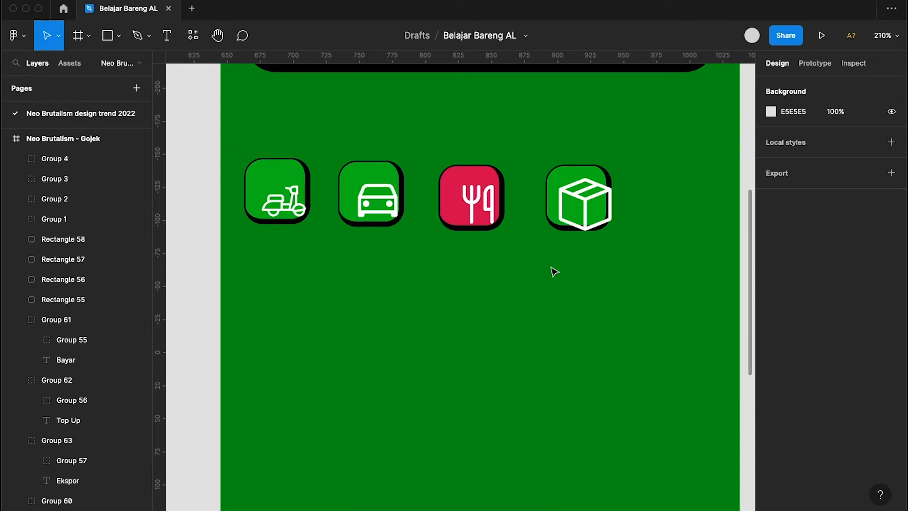
- Duplicate the scooter tile's green background straight below it to start a second row
scroll(572, 288, "down", 5)
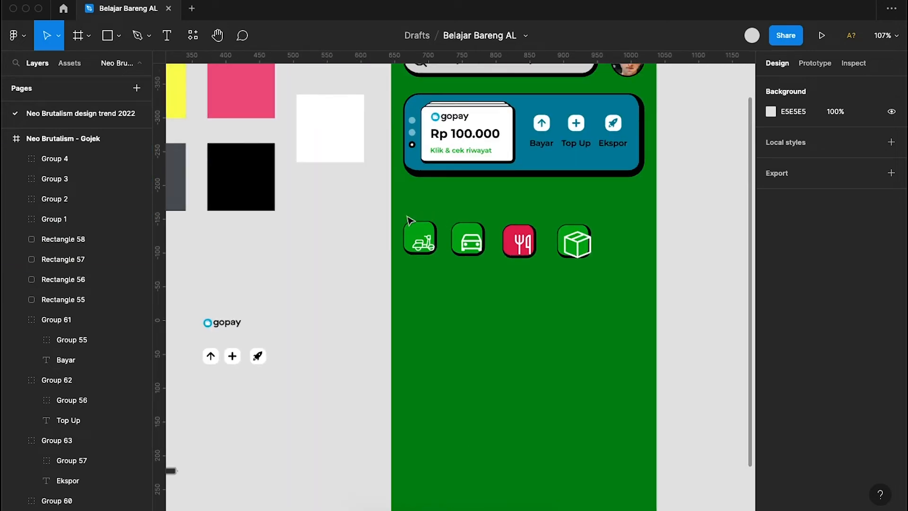
left_click_drag(413, 208, 431, 274)
scroll(434, 278, "up", 5)
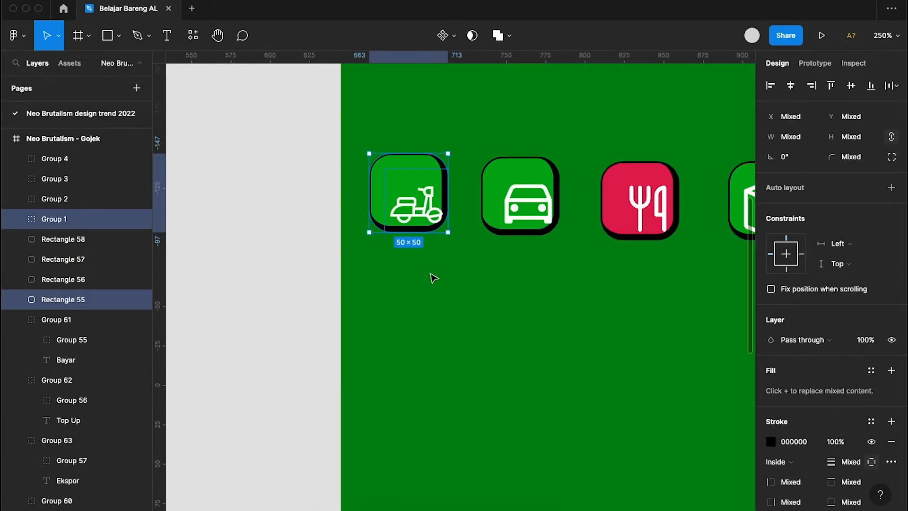
left_click(468, 342)
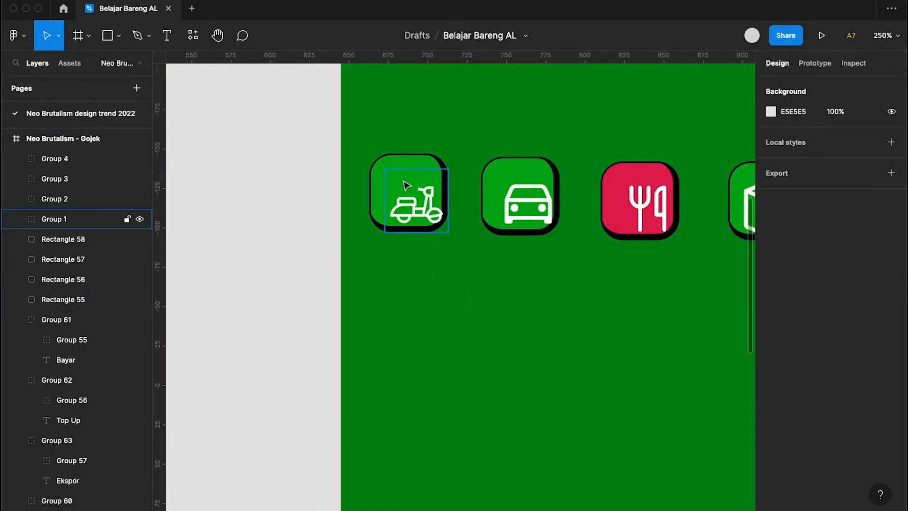
left_click(406, 163)
left_click_drag(418, 167, 415, 330)
left_click_drag(388, 121, 435, 266)
key("super+g")
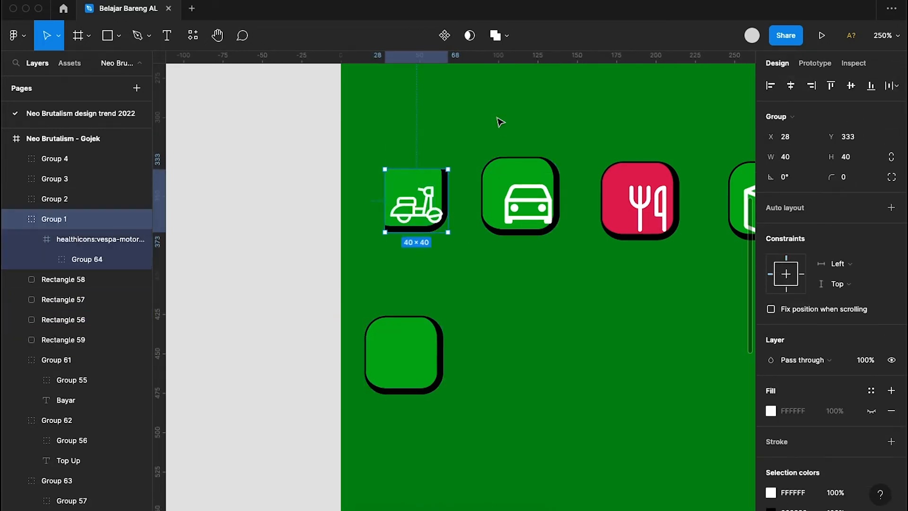
key("Return")
left_click(501, 122)
key("super+z")
key("super+z")
- Group each tile background in the row with its icon: scooter, car, fork-and-knife and package, as four separate groups
left_click_drag(356, 117, 464, 269)
key("super+g")
left_click_drag(459, 114, 580, 289)
key("super+g")
left_click_drag(596, 84, 696, 321)
key("super+g")
scroll(672, 264, "right", 3)
left_click_drag(574, 116, 688, 318)
key("super+g")
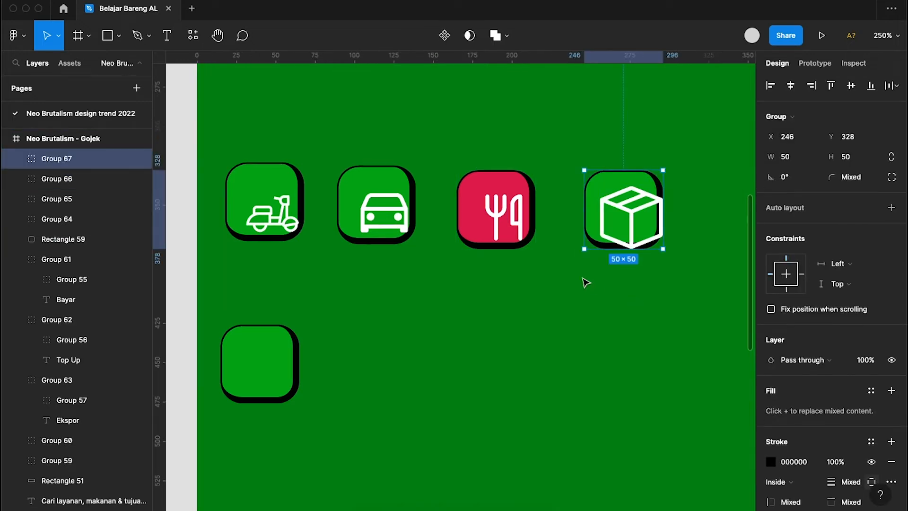
left_click(489, 292)
scroll(490, 293, "down", 2)
scroll(489, 293, "left", 2)
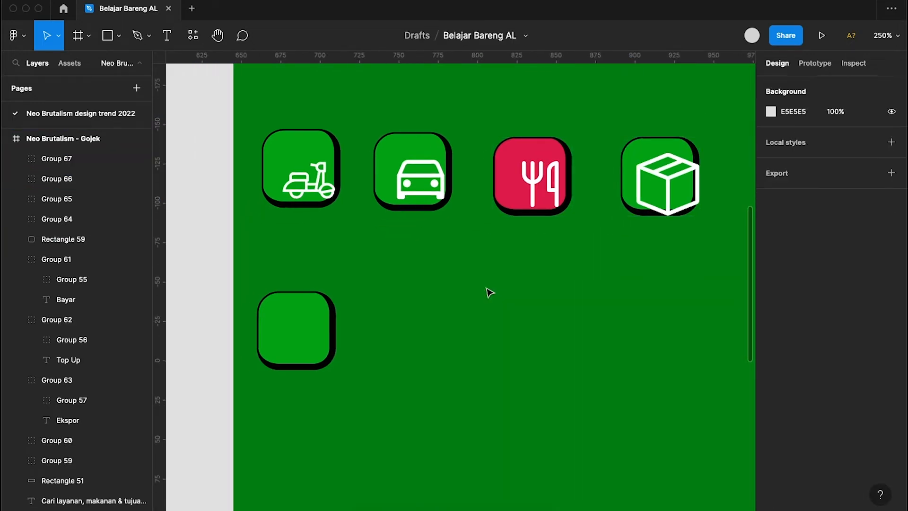
- Add the text label "GoRide" below the scooter tile
left_click(167, 36)
left_click(270, 231)
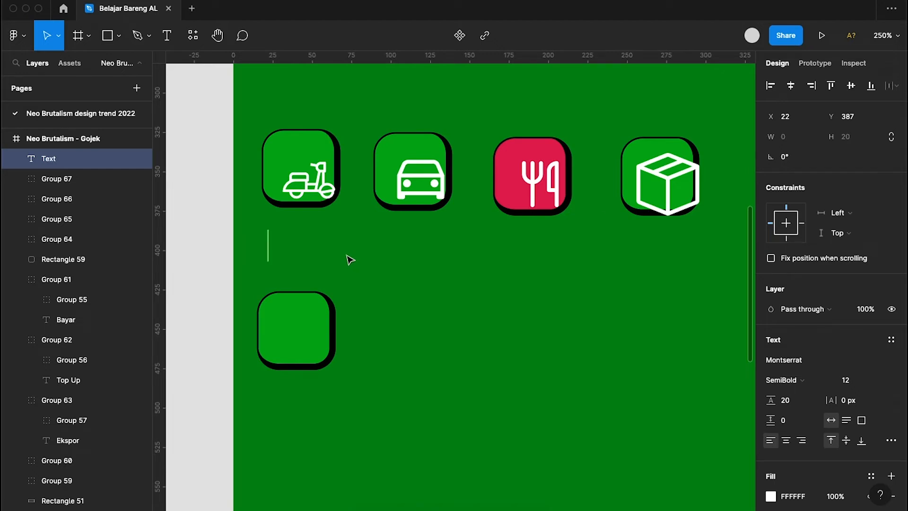
type("Go")
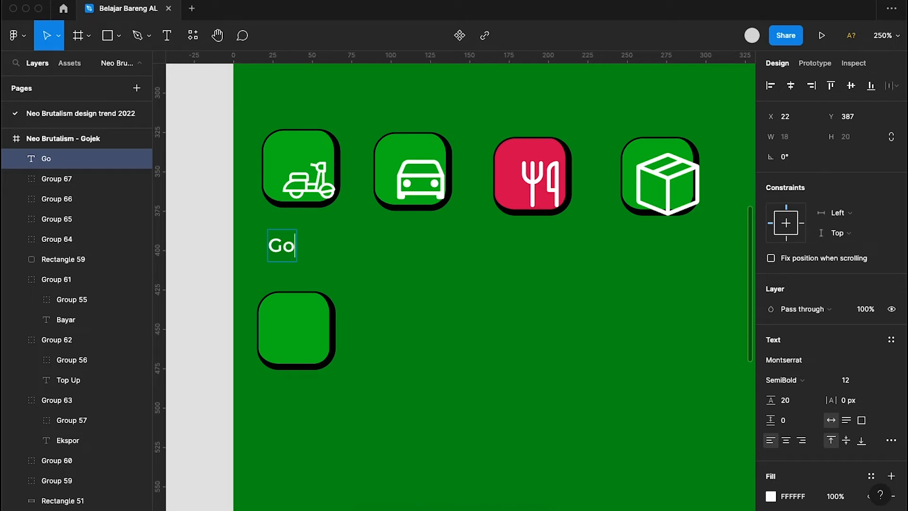
type("Ride")
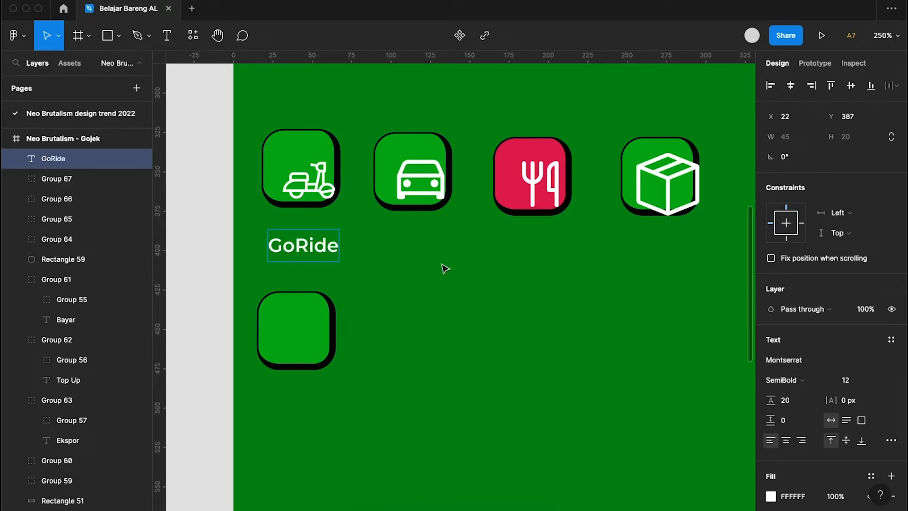
key("Escape")
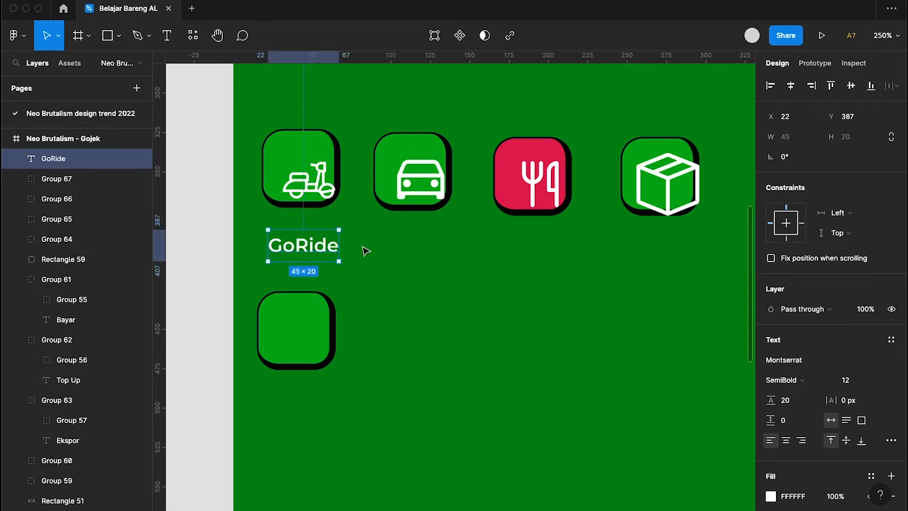
- Duplicate the GoRide label to below the car tile and change its text to "GoCar"
left_click_drag(314, 243, 428, 245)
double_click(428, 244)
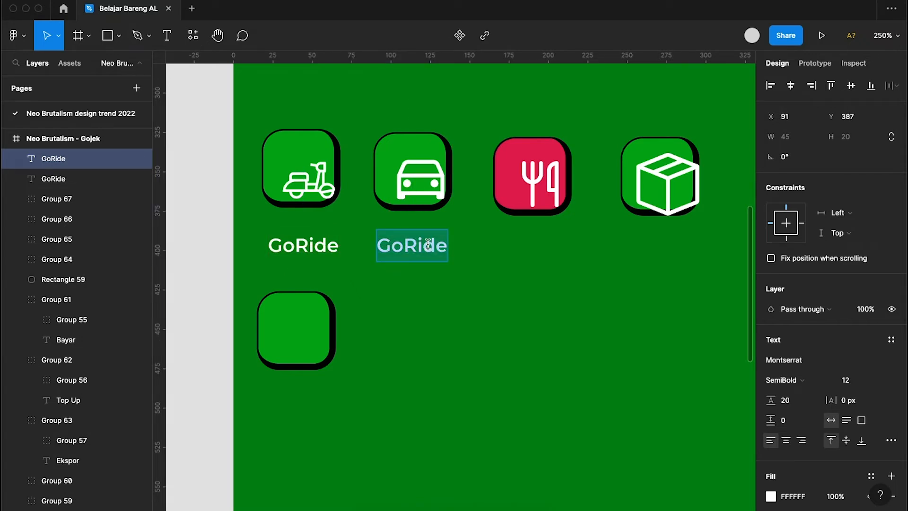
type("GoCar")
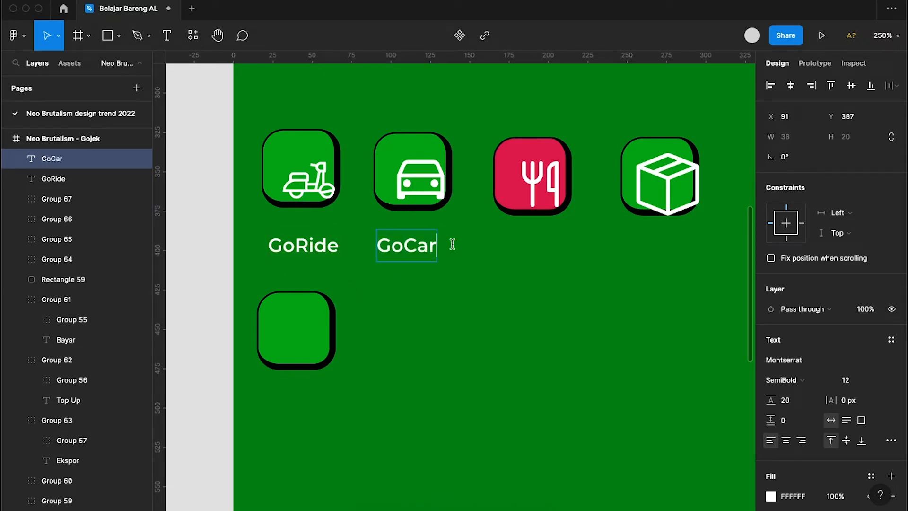
key("Escape")
- Duplicate the GoCar label to below the crimson fork-and-knife tile and change its text to "GoFood"
left_click_drag(420, 250, 546, 252, "alt")
double_click(545, 250)
type("Go")
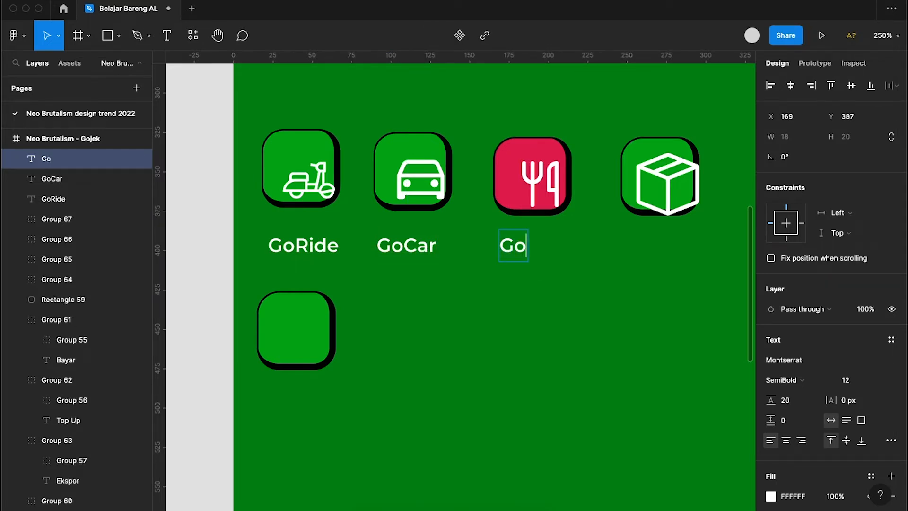
type("Food")
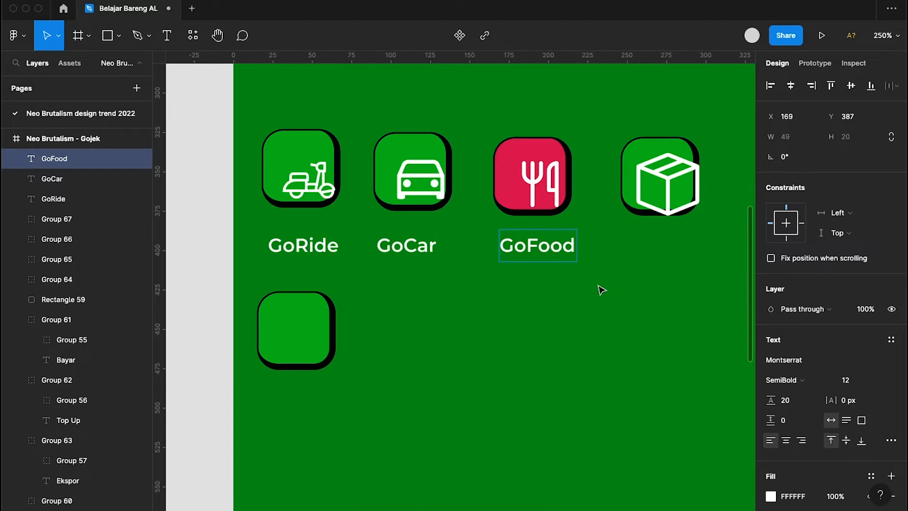
key("Escape")
- Duplicate the GoFood label to below the package tile, 29 px away, and change its text to "GoSend"
left_click_drag(554, 253, 676, 255, "alt")
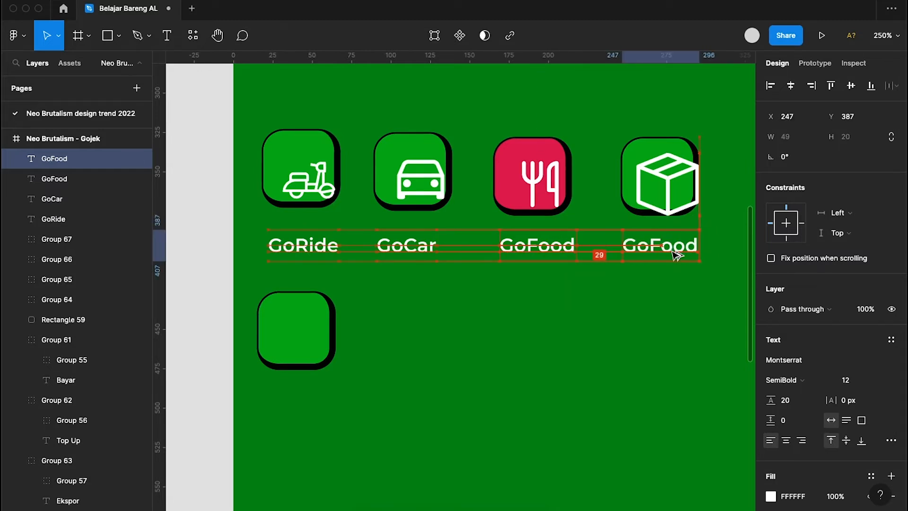
double_click(672, 250)
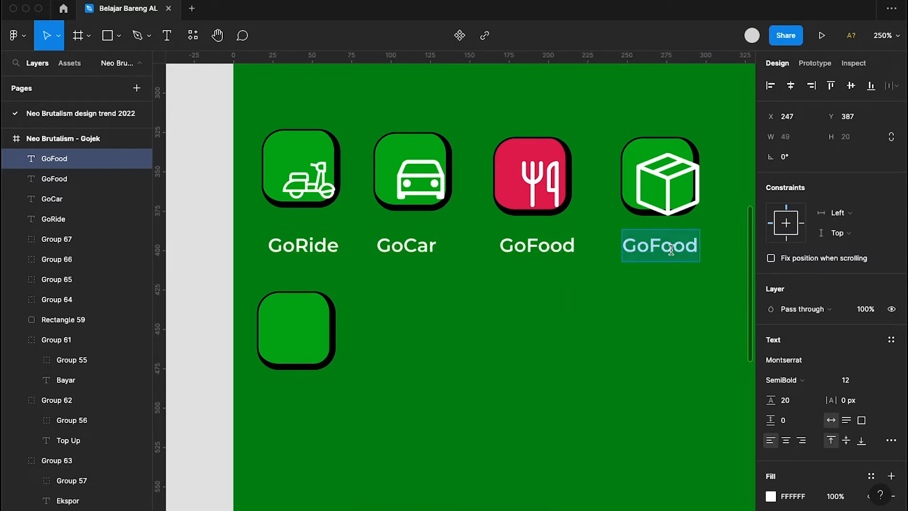
type("GO")
key("BackSpace")
type("oSend")
key("Escape")
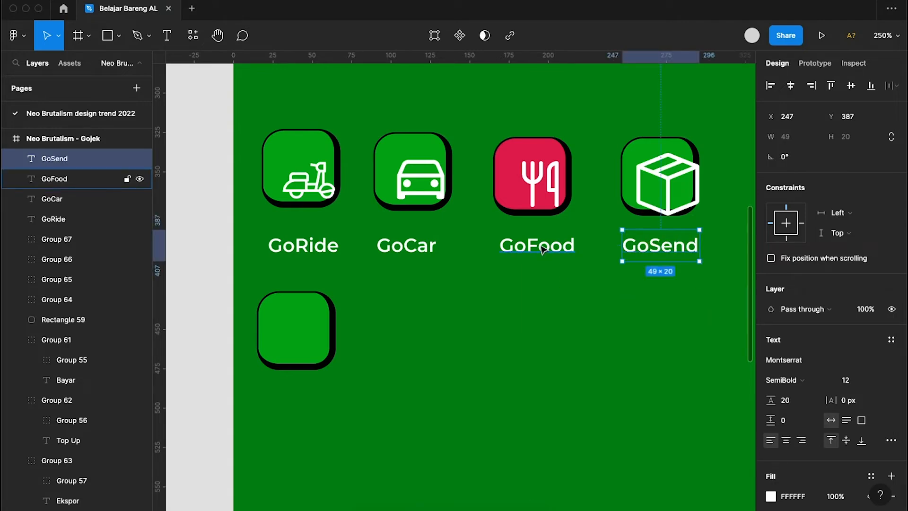
- Set the fill of all four service labels, GoRide, GoCar, GoFood and GoSend, to black (000000)
left_click(492, 237, "shift")
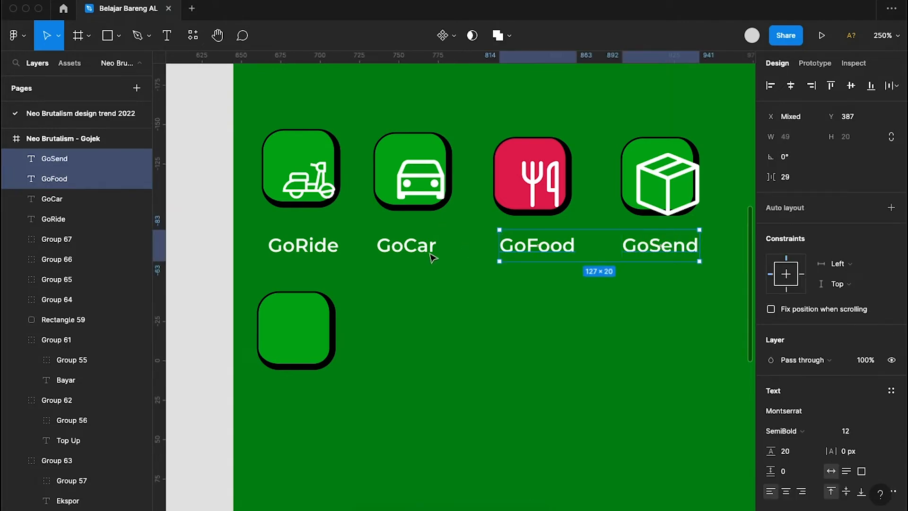
left_click(426, 251, "shift")
left_click(323, 239, "shift")
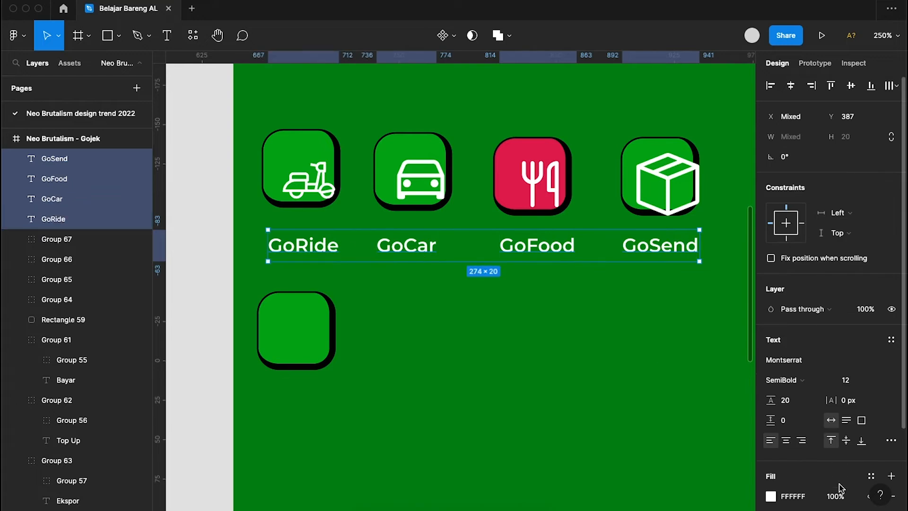
left_click(771, 496)
left_click(639, 458)
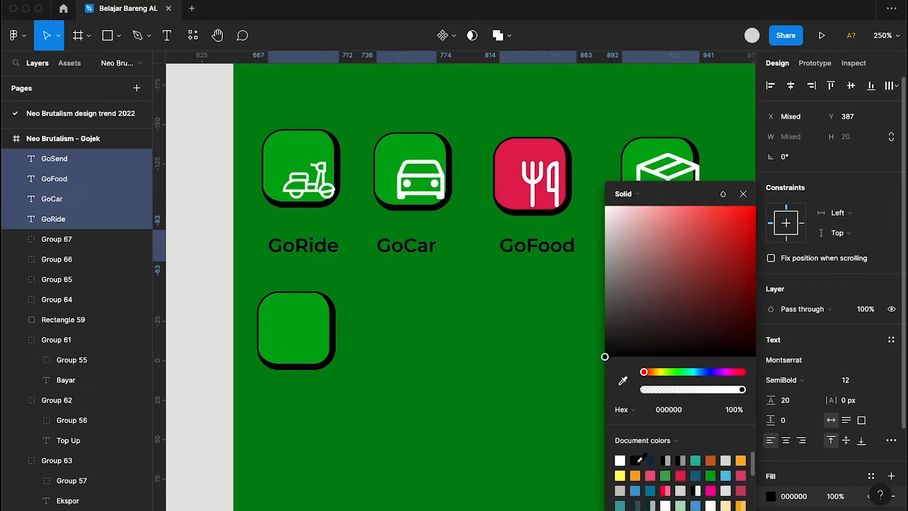
left_click(489, 373)
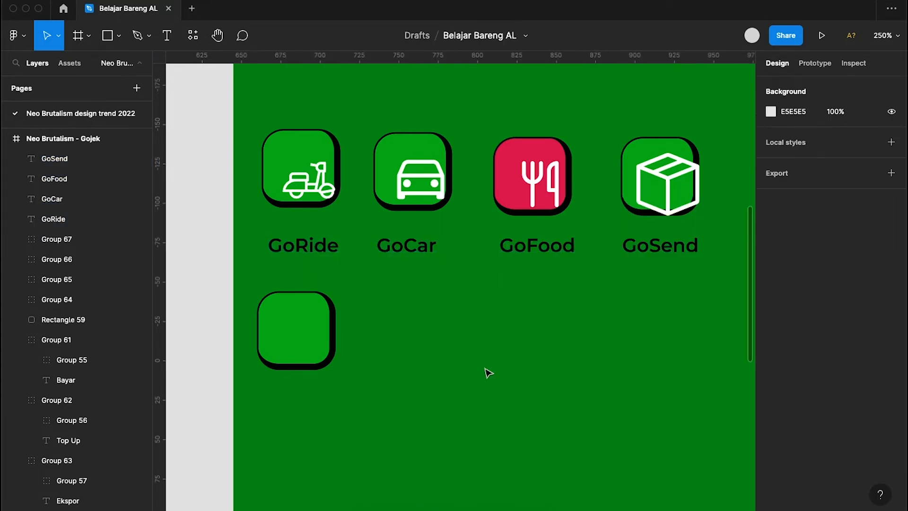
- Center the GoRide label horizontally under the scooter tile and nudge the label up 2 px
scroll(487, 371, "down", 3)
left_click(374, 253)
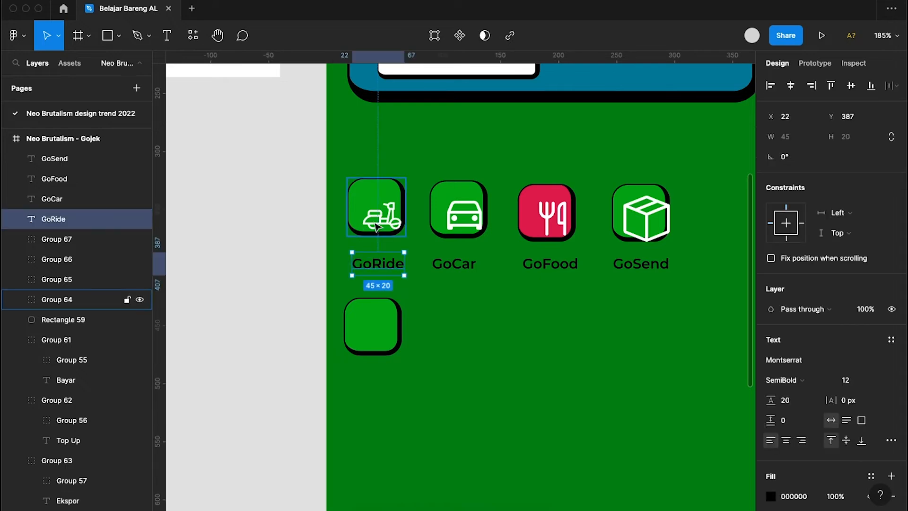
left_click(376, 208, "shift")
left_click(791, 86)
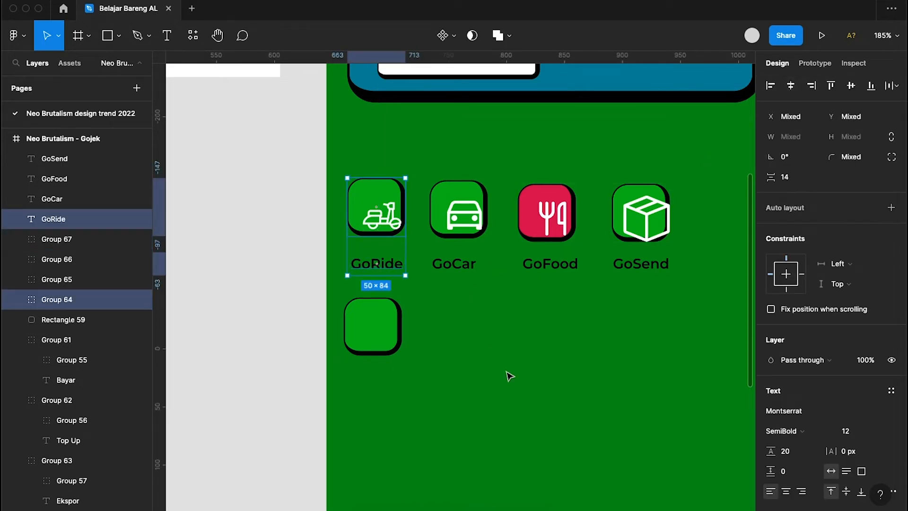
left_click(399, 271)
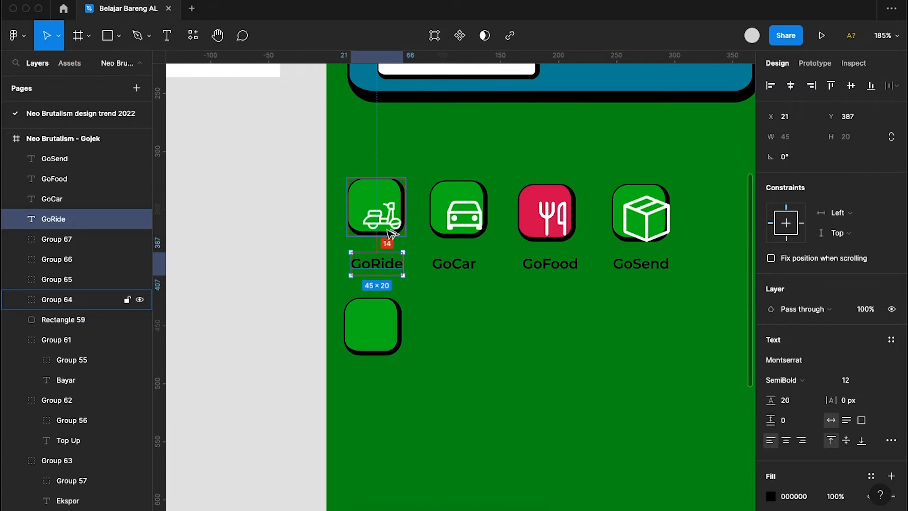
key("Up")
key("Up")
- Measure the vertical gaps from the GoSend and GoCar labels to the tiles above them
left_click(466, 265)
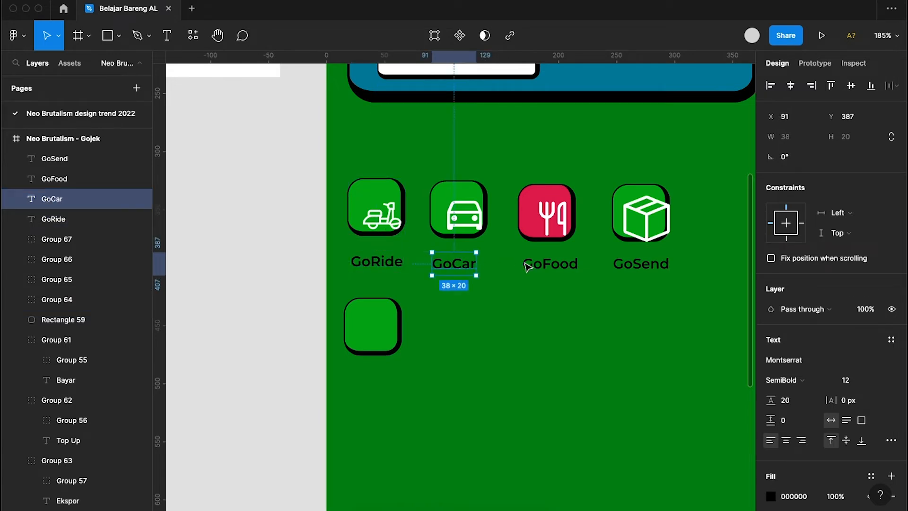
left_click(549, 265, "shift")
left_click(629, 267, "shift")
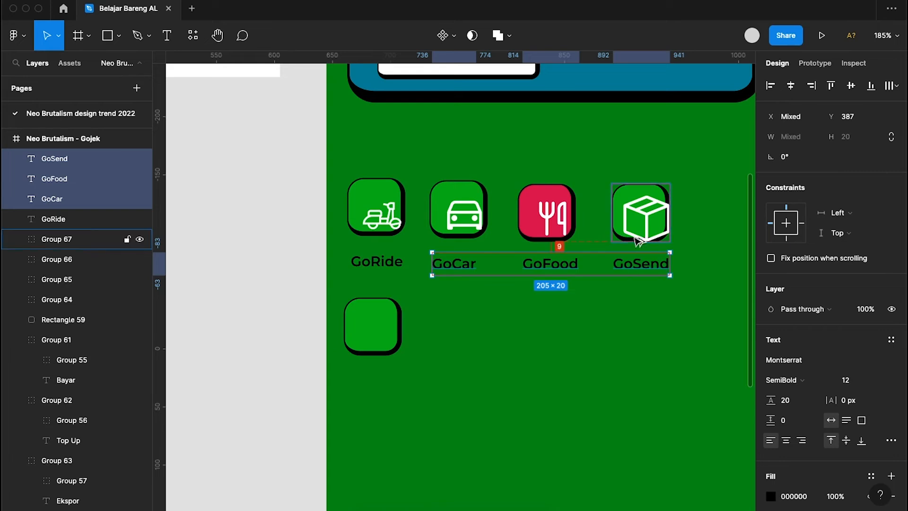
left_click(461, 264)
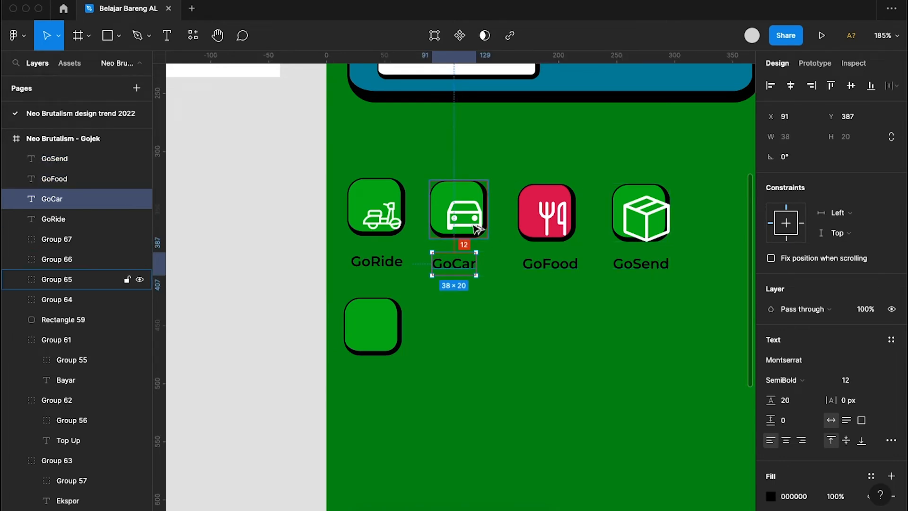
- Nudge the GoFood and GoSend labels down 3 px each
left_click(556, 267)
key("Down")
key("Down")
key("Down")
left_click(639, 263)
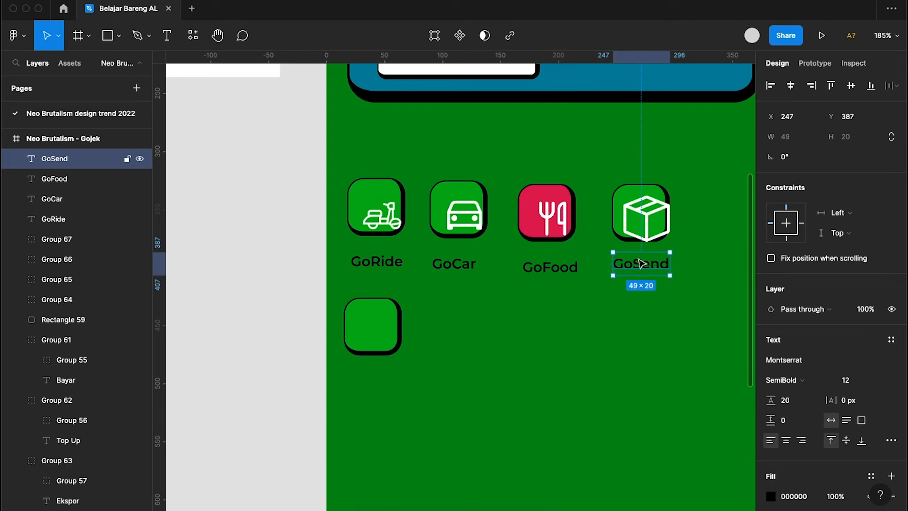
key("Down")
key("Down")
key("Down")
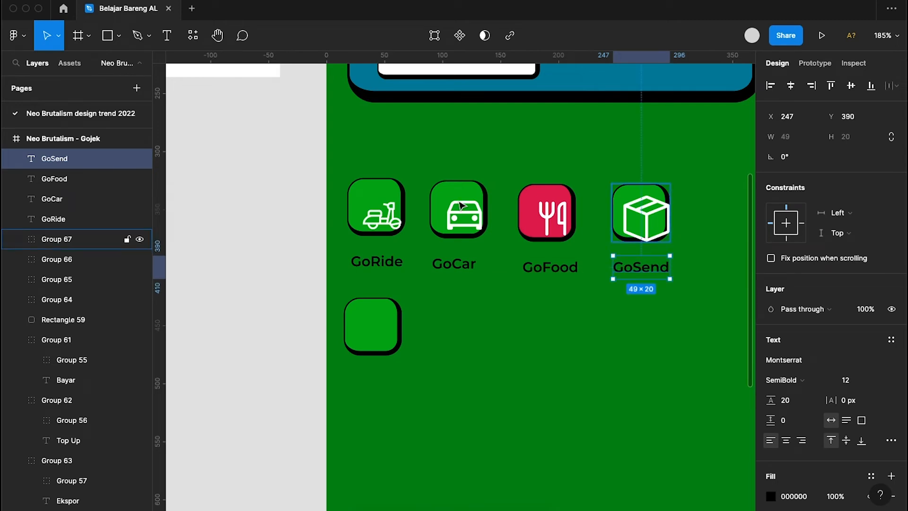
- Group the scooter tile with its GoRide label, and center the GoCar label under the car tile and group that pair
left_click_drag(384, 157, 394, 291)
key("ctrl+g")
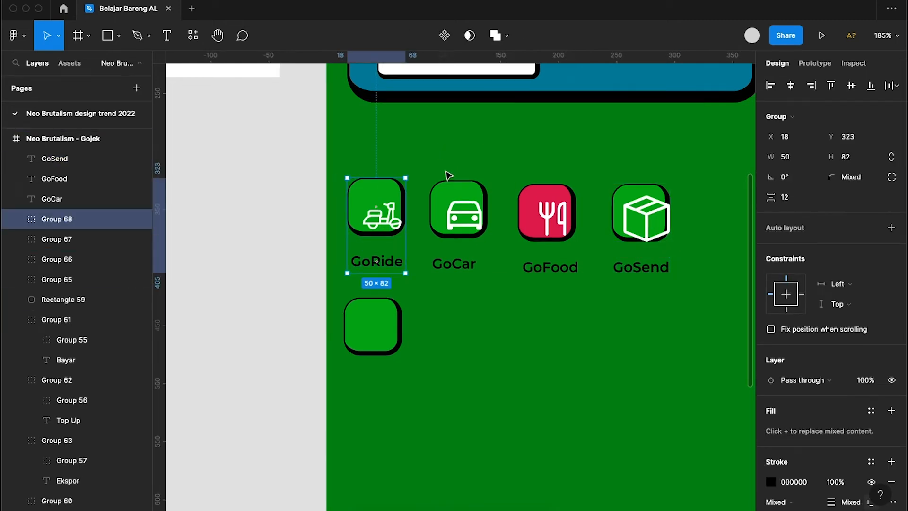
left_click_drag(445, 165, 473, 320)
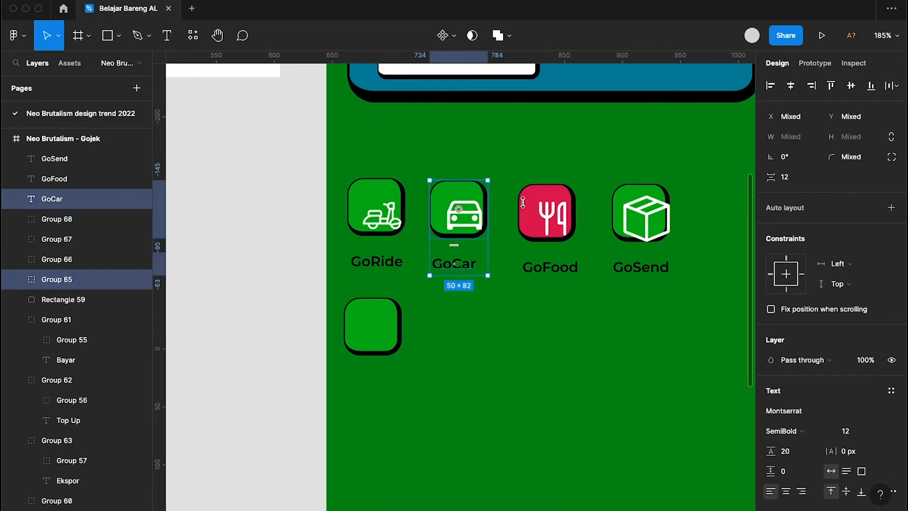
left_click(791, 87)
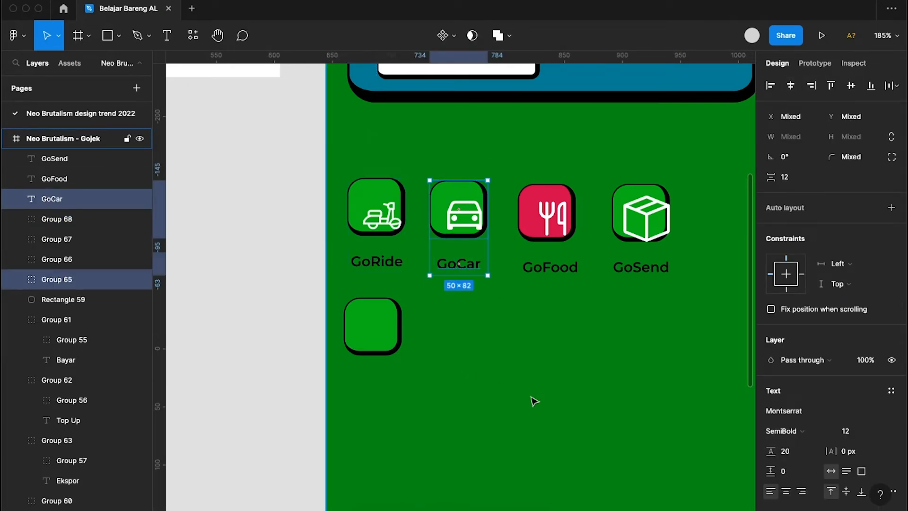
key("ctrl+g")
- Center the GoFood label and its crimson tile horizontally and group them, and group the package tile with its GoSend label
left_click(525, 174)
left_click(554, 268, "shift")
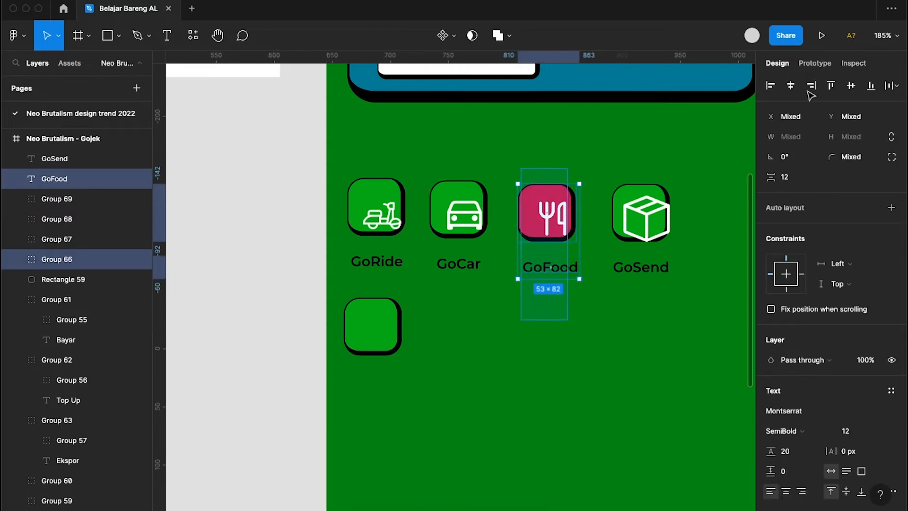
key("alt+h")
key("ctrl+g")
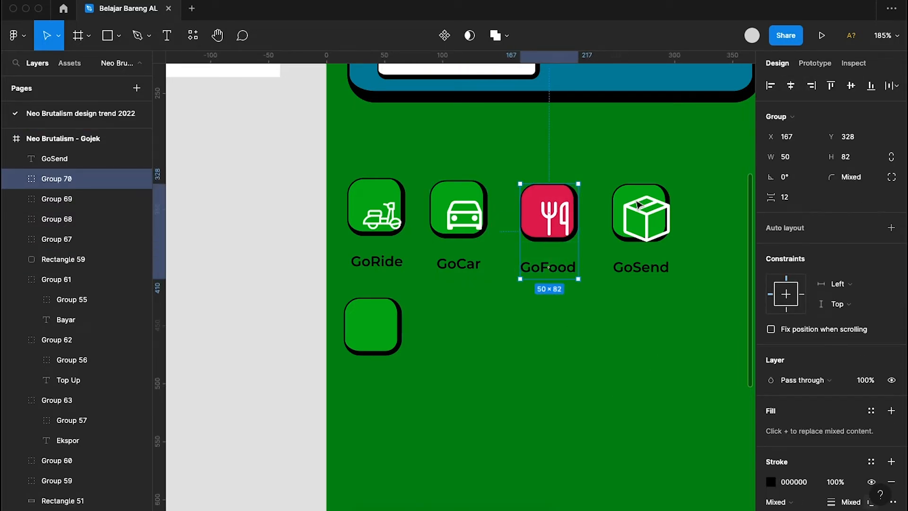
left_click_drag(628, 168, 665, 325)
key("ctrl+g")
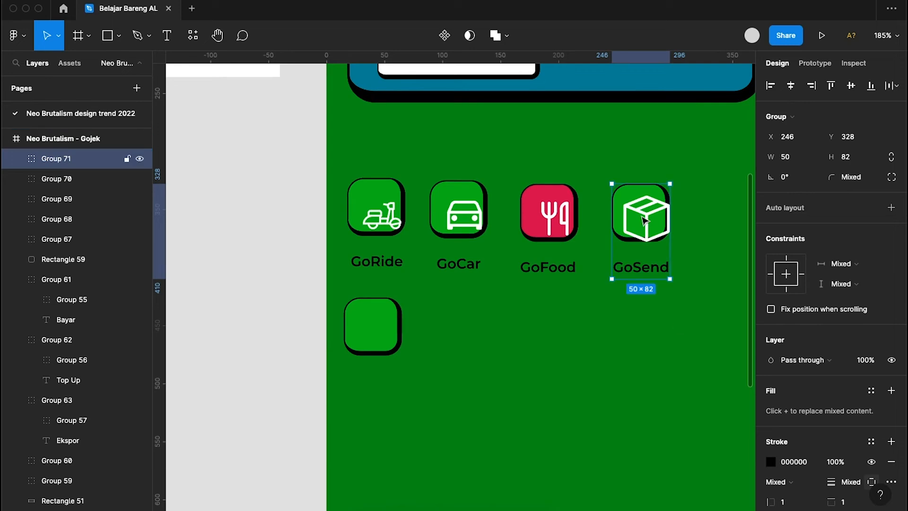
- Align the GoRide, GoCar, GoFood and GoSend groups on their vertical centers
left_click(563, 220, "shift")
left_click(482, 220, "shift")
left_click(390, 205, "shift")
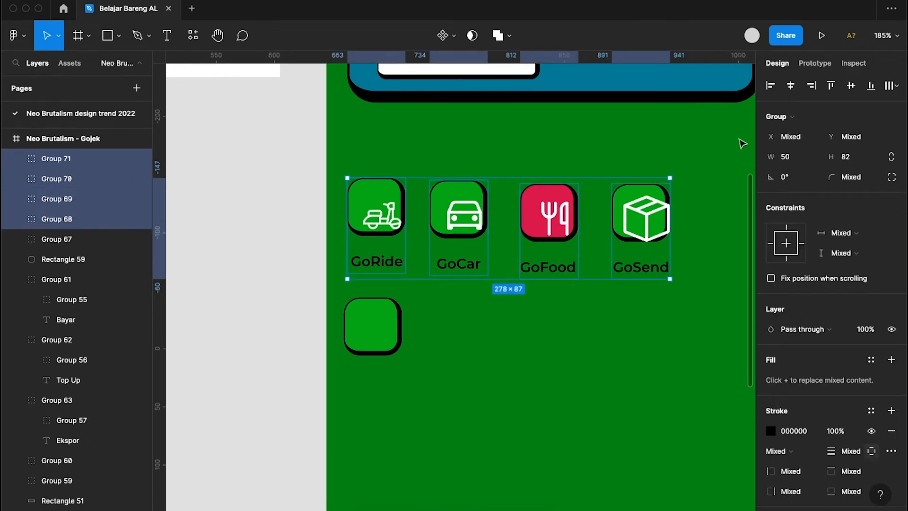
left_click(850, 86)
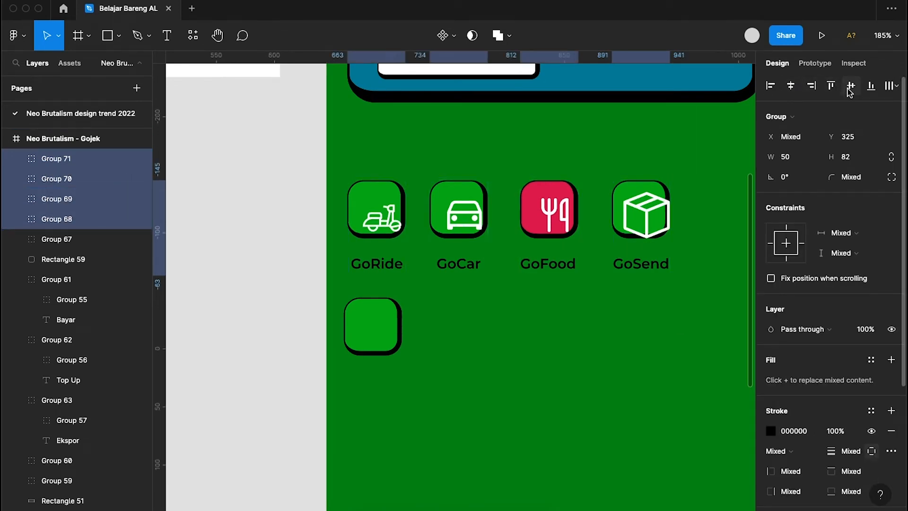
- Distribute the four service groups horizontally with 50 px spacing and check the row's side margins in the frame
left_click(892, 86)
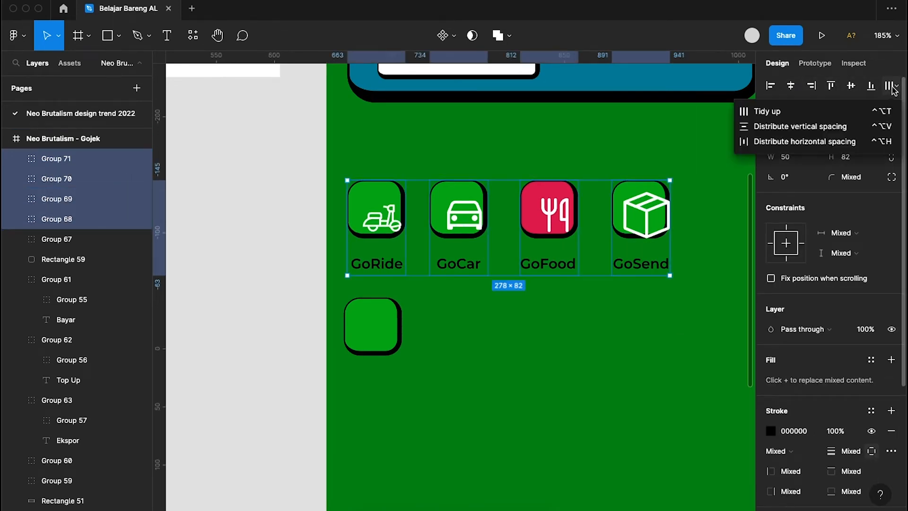
left_click(870, 141)
left_click(798, 198)
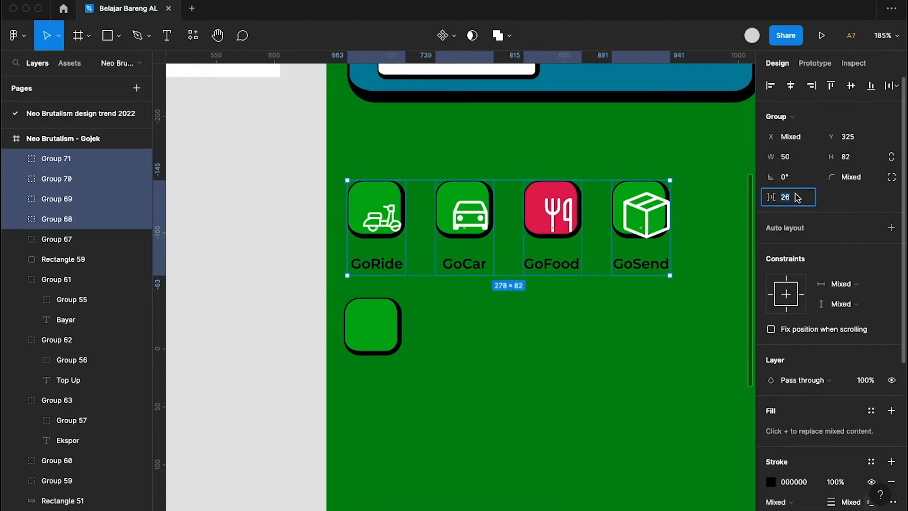
type("50")
key("Return")
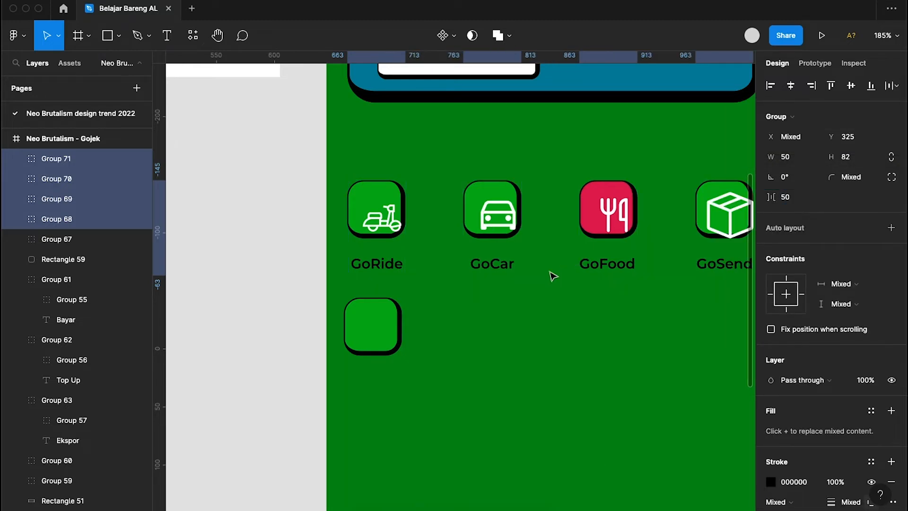
scroll(549, 270, "right", 5)
key("alt")
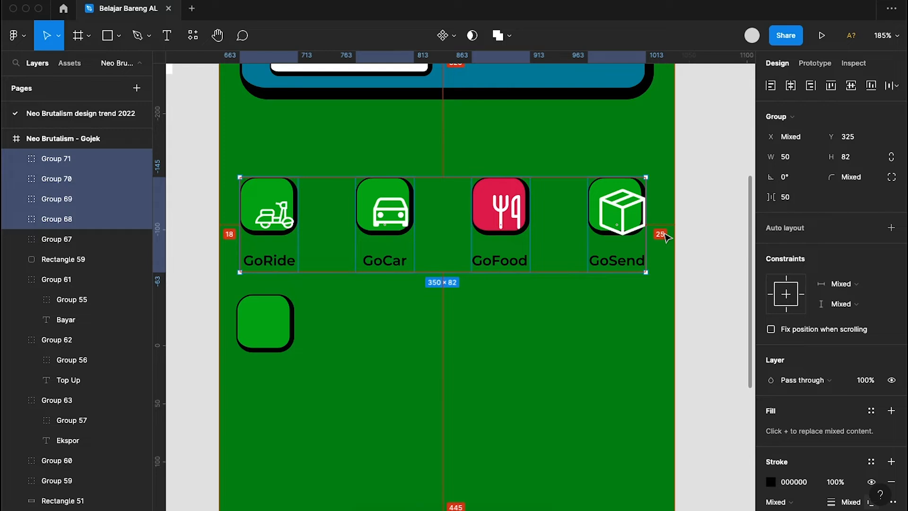
left_click(627, 333)
- Copy the shopping cart icon from the icon set onto the empty tile below GoRide, at X 25, Y 436
scroll(622, 319, "down", 2)
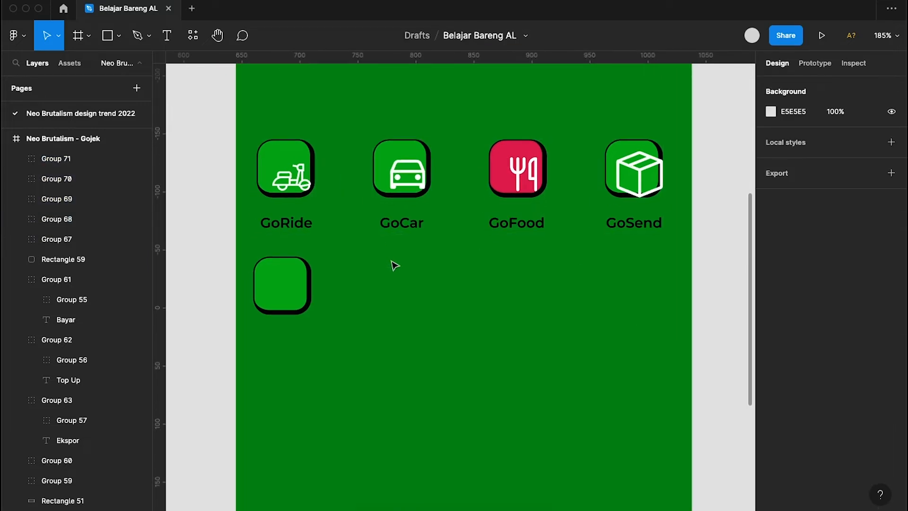
scroll(271, 301, "left", 3)
scroll(271, 300, "down", 3, "ctrl")
scroll(271, 301, "left", 10)
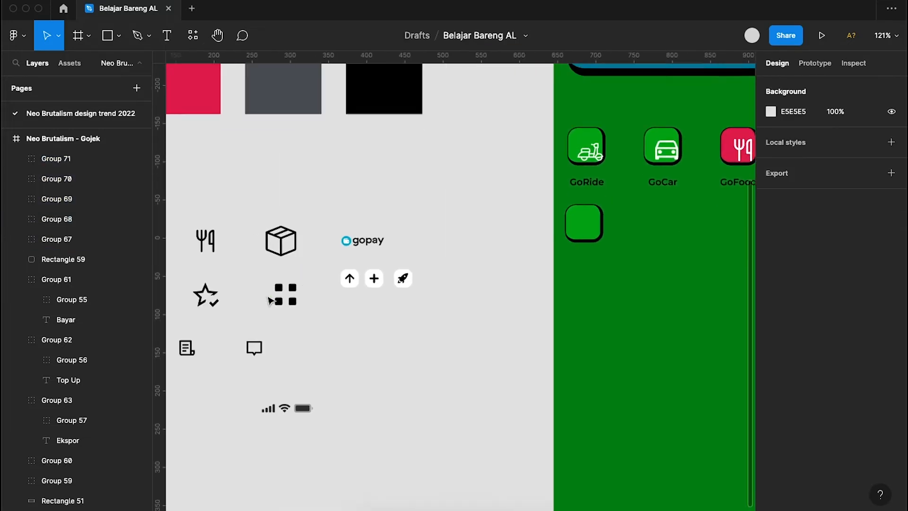
scroll(269, 298, "left", 2)
left_click(279, 227)
left_click_drag(279, 227, 619, 169, "alt")
scroll(619, 169, "up", 6, "ctrl")
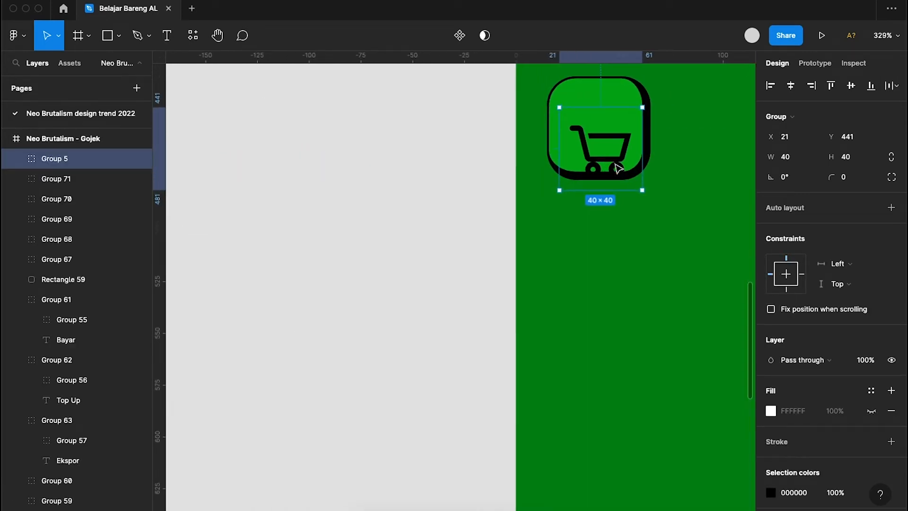
left_click_drag(533, 148, 559, 142)
scroll(560, 142, "down", 3, "ctrl")
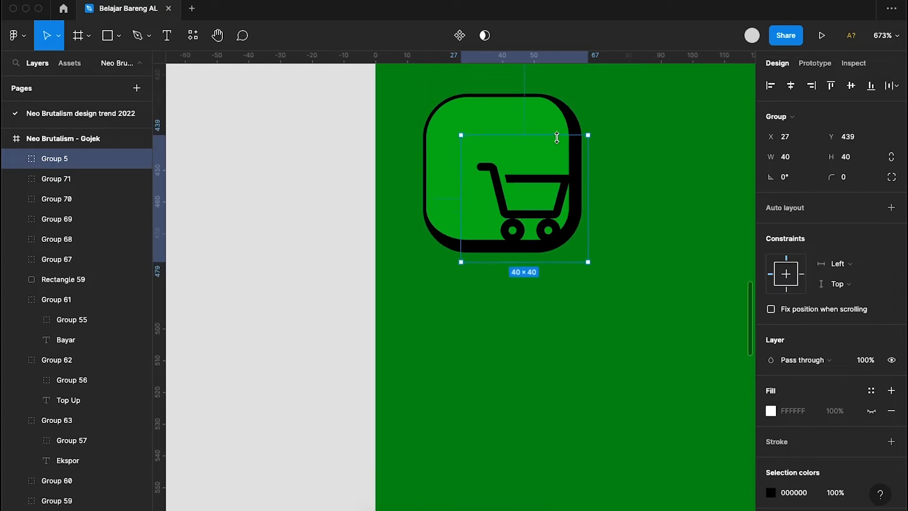
left_click_drag(552, 202, 547, 193)
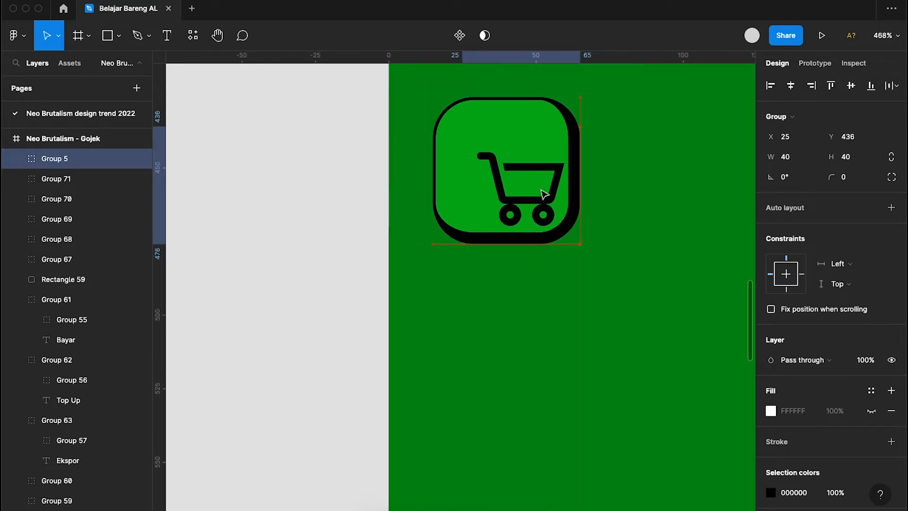
left_click(634, 212)
- Recolor the shopping cart icon white (FFFFFF)
left_click(525, 205)
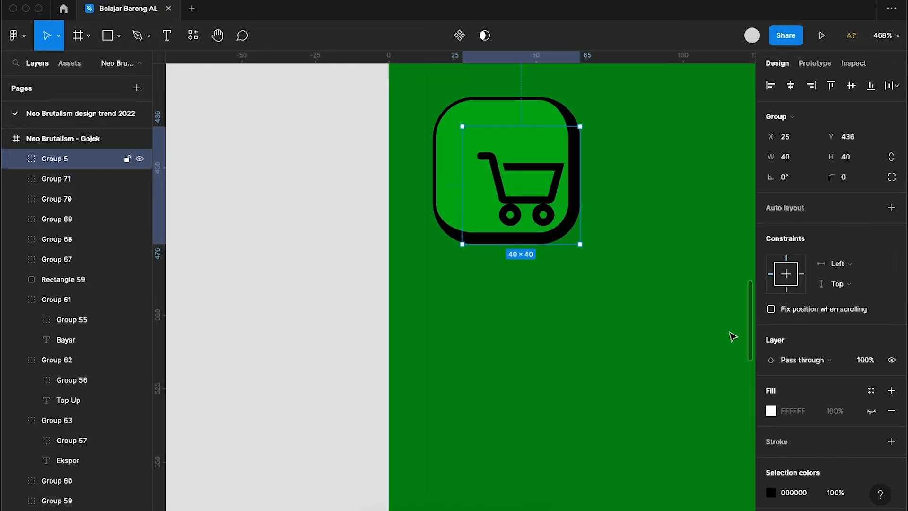
scroll(778, 421, "down", 3)
left_click(793, 414)
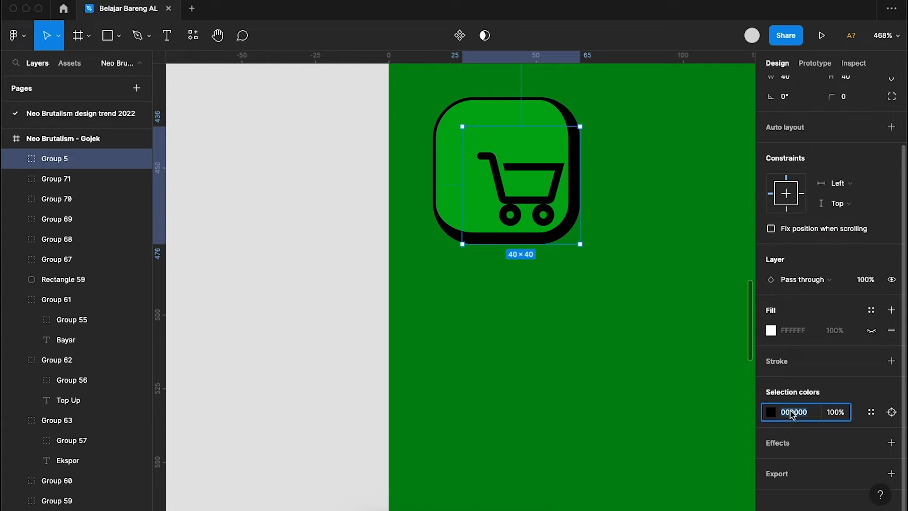
type("FFFFFF")
key("Return")
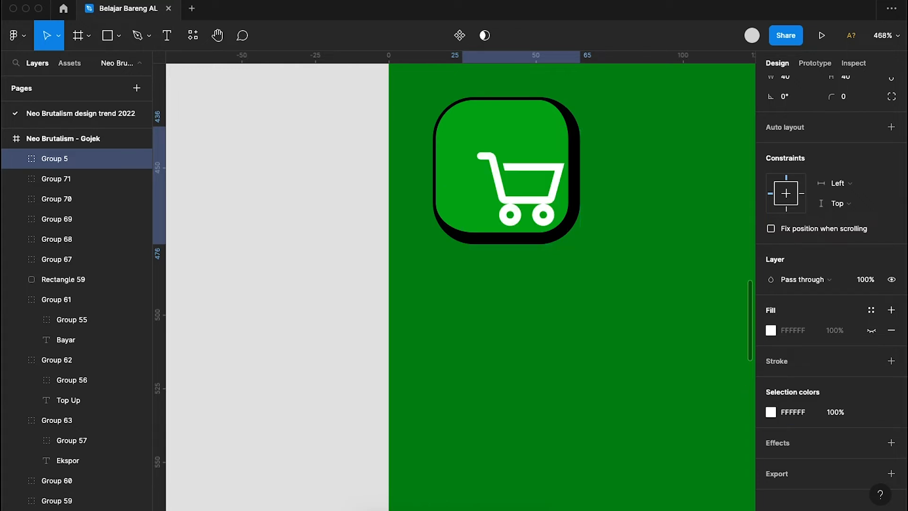
left_click(401, 204)
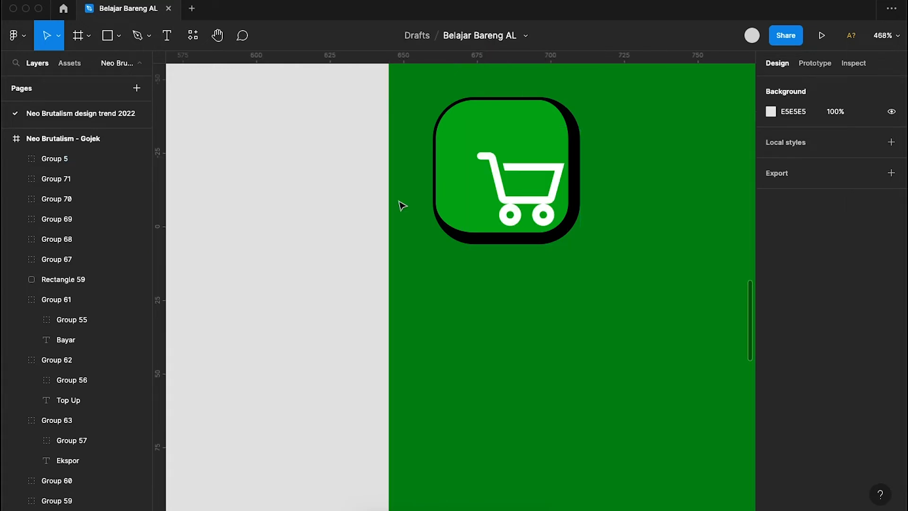
- Duplicate the cart's green tile three times, offsetting each copy 59 px right and 5 px down from the previous one
left_click(510, 106)
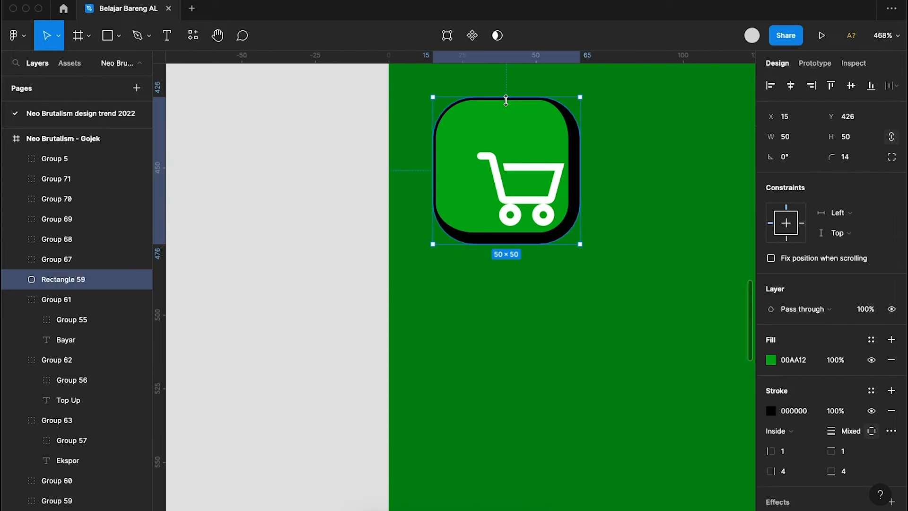
left_click_drag(519, 119, 694, 131)
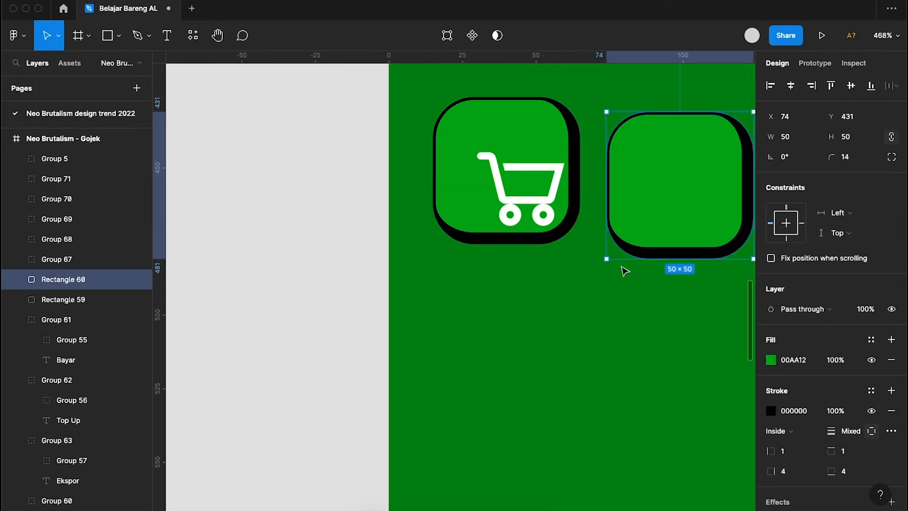
scroll(624, 270, "right", 5)
scroll(624, 270, "up", 2)
key("ctrl+d")
key("ctrl+d")
scroll(624, 270, "down", 6)
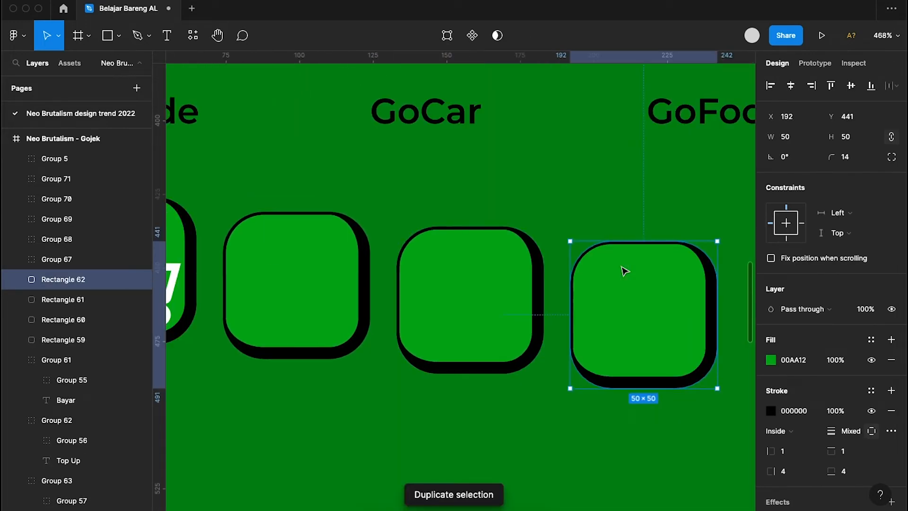
- Copy the phone icon with the lightning bolt onto the second tile of the lower row, at X 84, Y 441
left_click(474, 302)
scroll(475, 301, "left", 10)
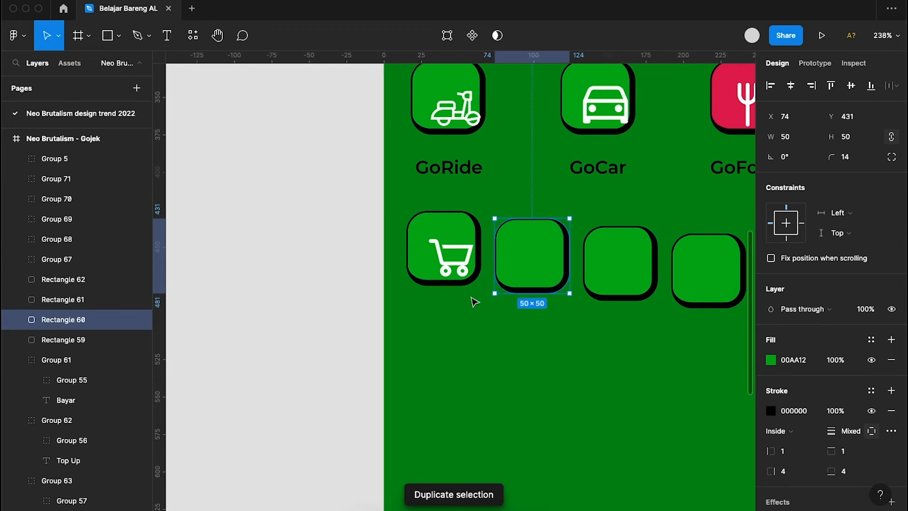
scroll(472, 300, "down", 3)
scroll(474, 303, "left", 8)
scroll(475, 302, "left", 2)
left_click_drag(406, 297, 617, 219)
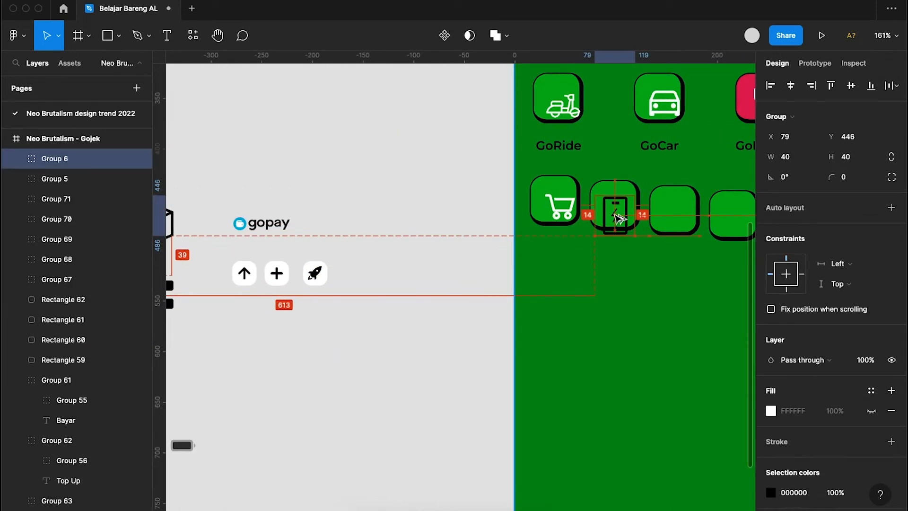
scroll(618, 219, "up", 6)
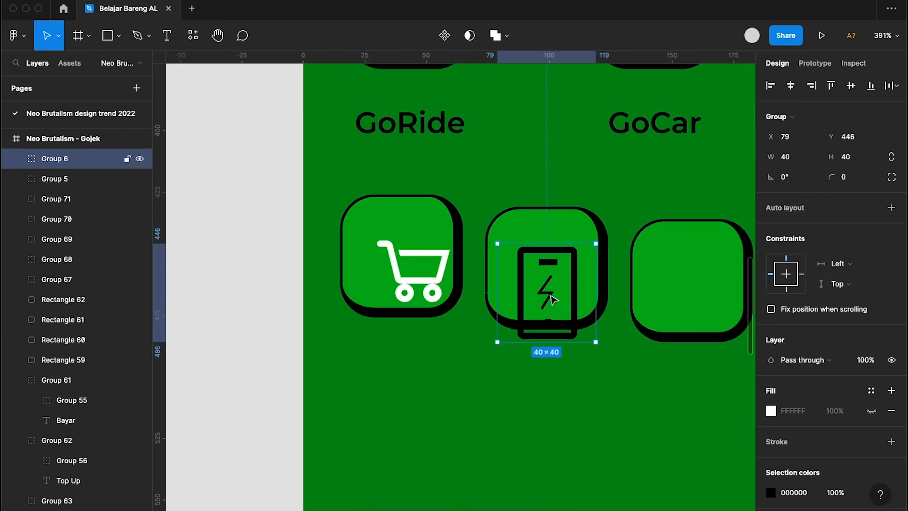
left_click_drag(564, 287, 588, 305)
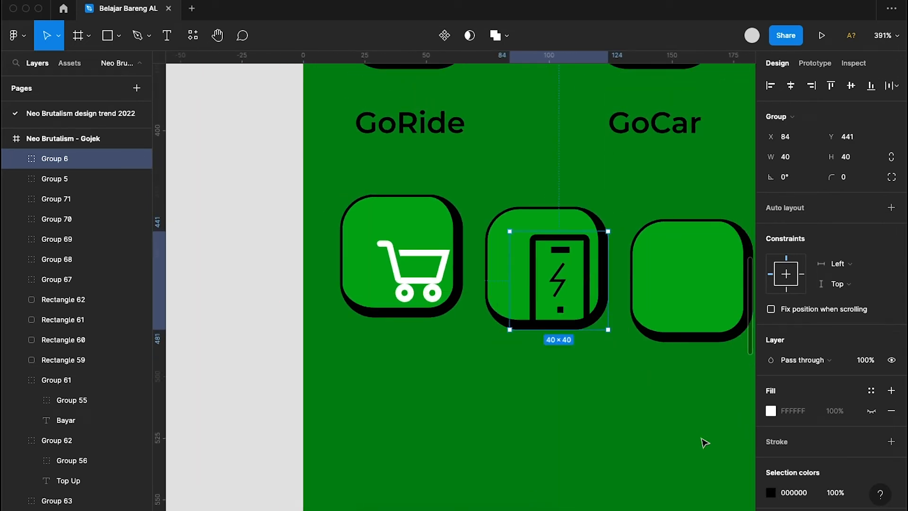
- Recolor the phone icon white (FFFFFF)
type("FFFFFF")
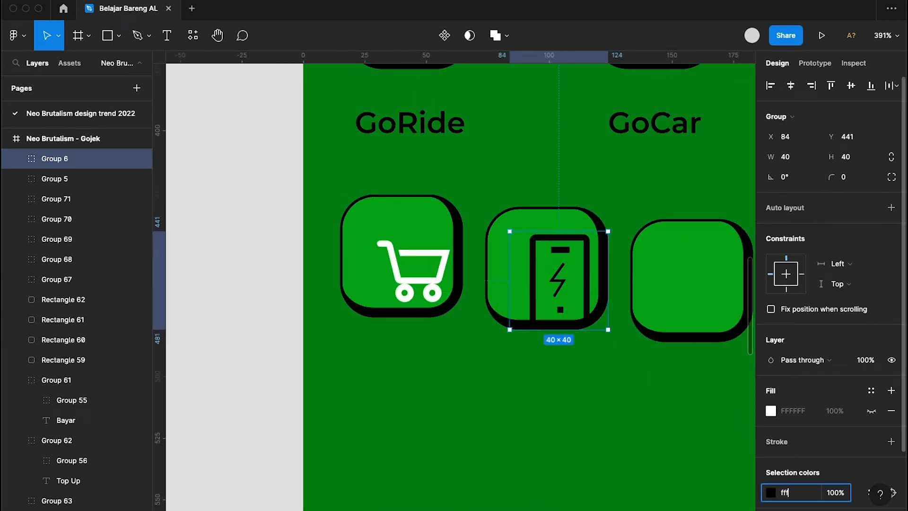
key("Return")
left_click(560, 443)
- Copy the star icon with the check mark onto the third tile of the lower row, at X 143, Y 446
scroll(559, 443, "down", 4)
scroll(559, 442, "left", 10)
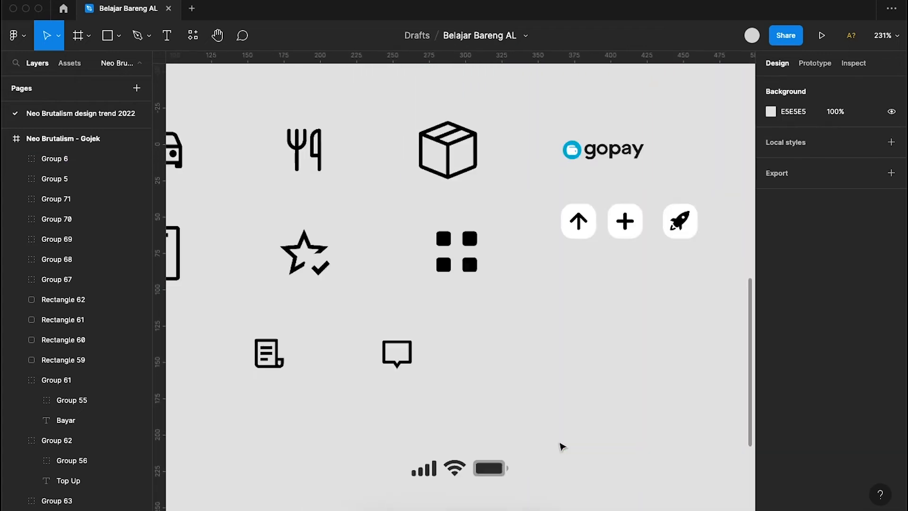
scroll(560, 443, "up", 2)
left_click(514, 229)
left_click_drag(514, 228, 580, 121)
scroll(579, 121, "up", 5)
scroll(579, 120, "up", 2)
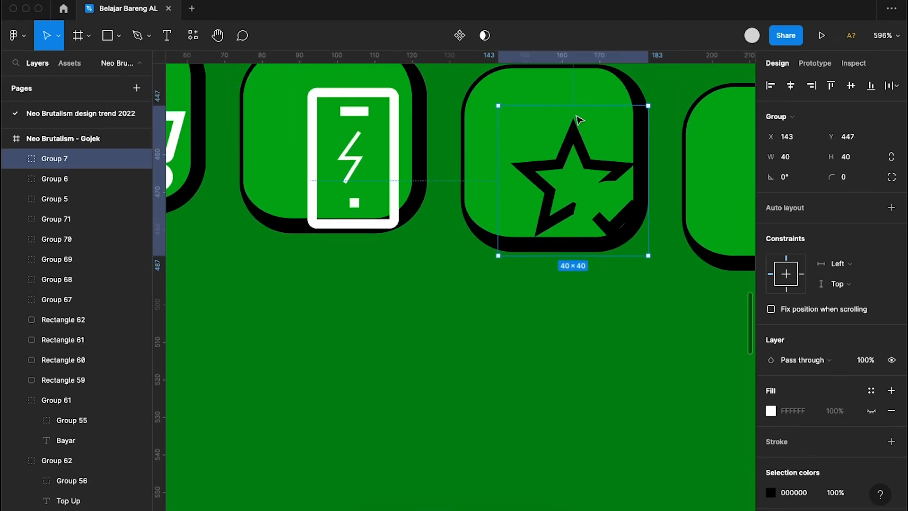
mouse_move(592, 217)
left_mouse_down()
mouse_move(590, 204)
mouse_move(591, 214)
left_mouse_up()
- Recolor the star icon with the check mark white (FFFFFF)
left_click(794, 494)
type("fff")
key("Return")
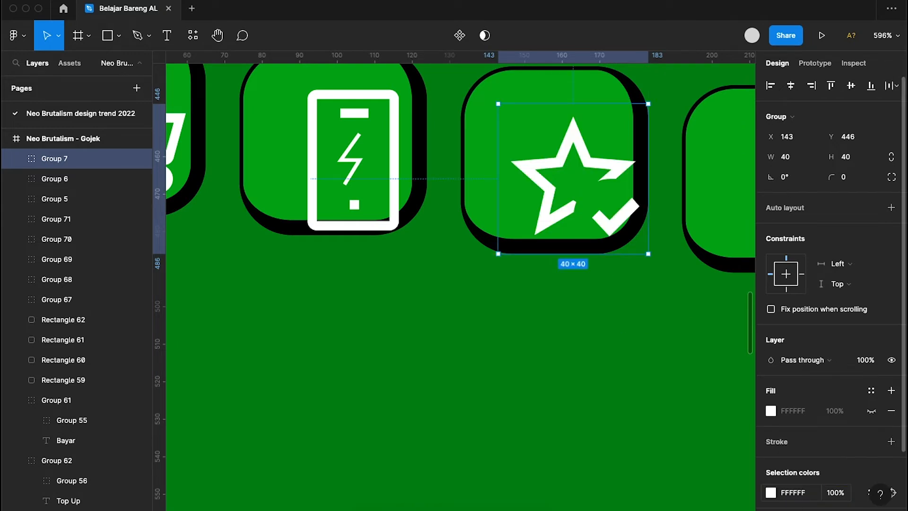
left_click(573, 438)
- Copy the four-square grid icon onto the fourth tile of the lower row, at X 208, Y 458
scroll(578, 420, "down", 3)
scroll(578, 420, "up", 10)
scroll(578, 419, "right", 9)
scroll(578, 420, "left", 8)
scroll(578, 420, "down", 2)
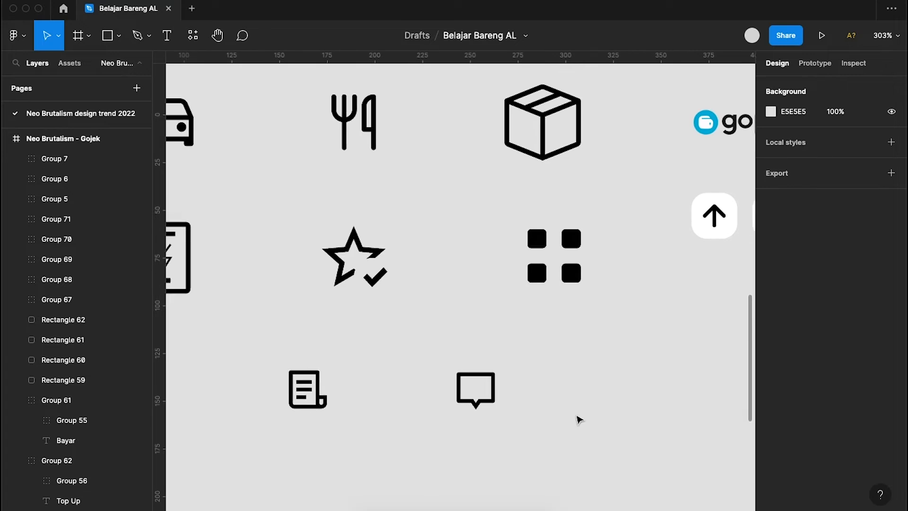
left_click(607, 255)
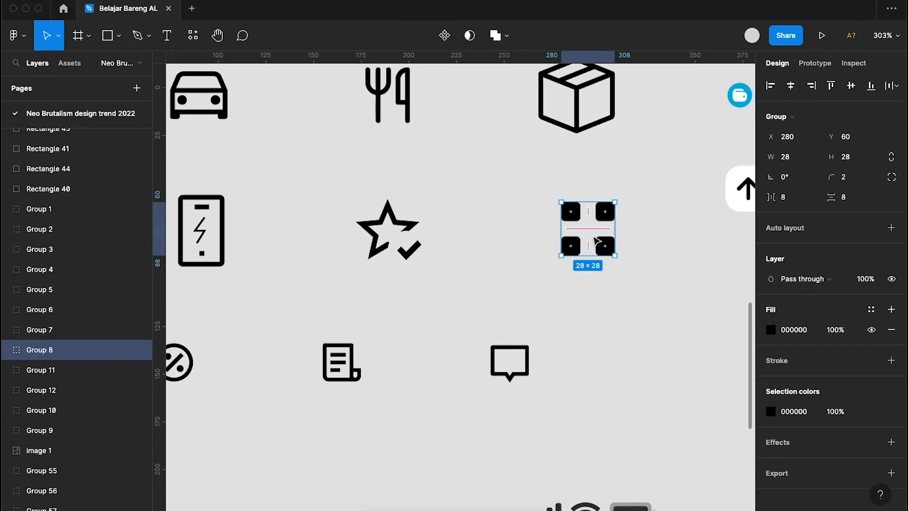
left_click_drag(604, 245, 560, 227)
scroll(560, 227, "down", 5)
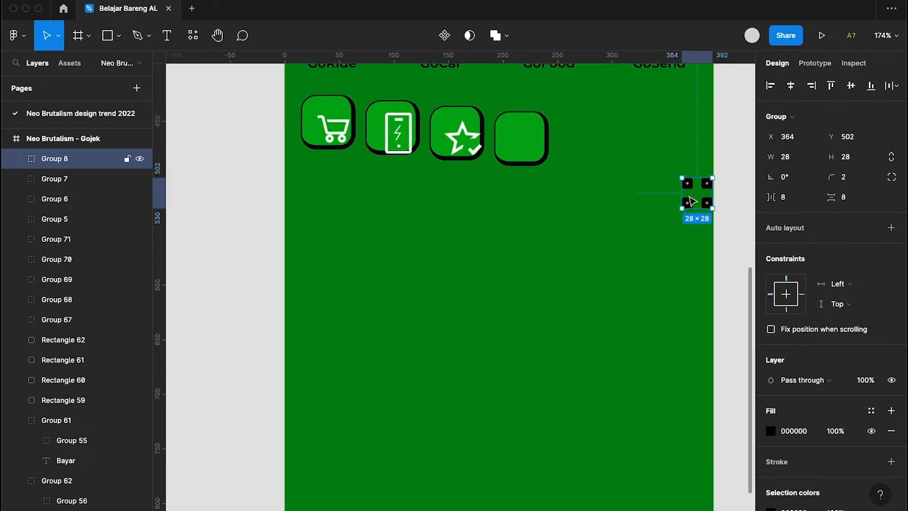
left_click_drag(702, 199, 540, 161)
scroll(530, 147, "up", 5)
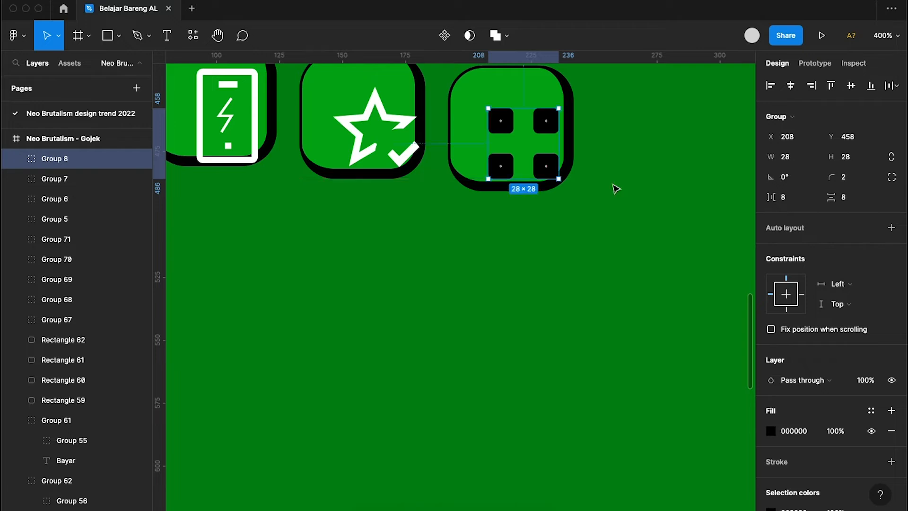
- Recolor the four-square grid icon white (FFFFFF)
scroll(615, 189, "down", 2)
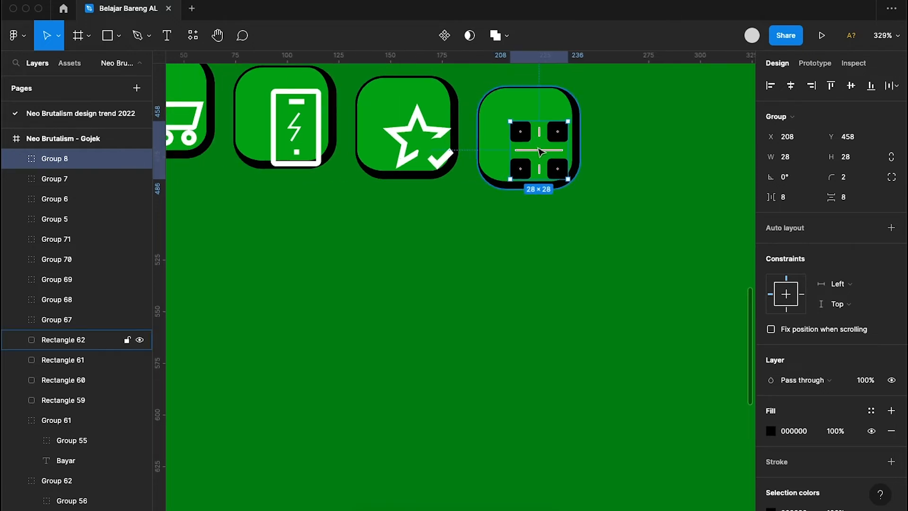
scroll(800, 494, "down", 4)
left_click(793, 412)
type("fff")
key("Return")
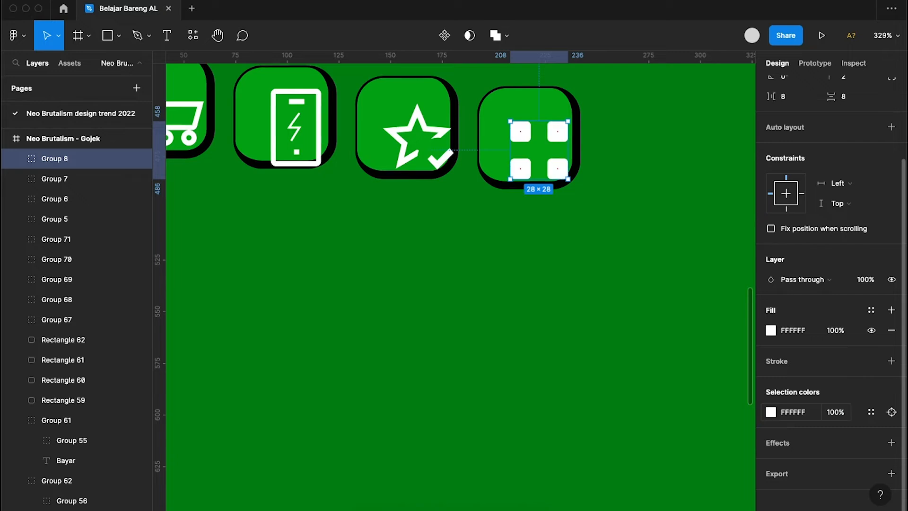
left_click(620, 290)
scroll(629, 271, "down", 2)
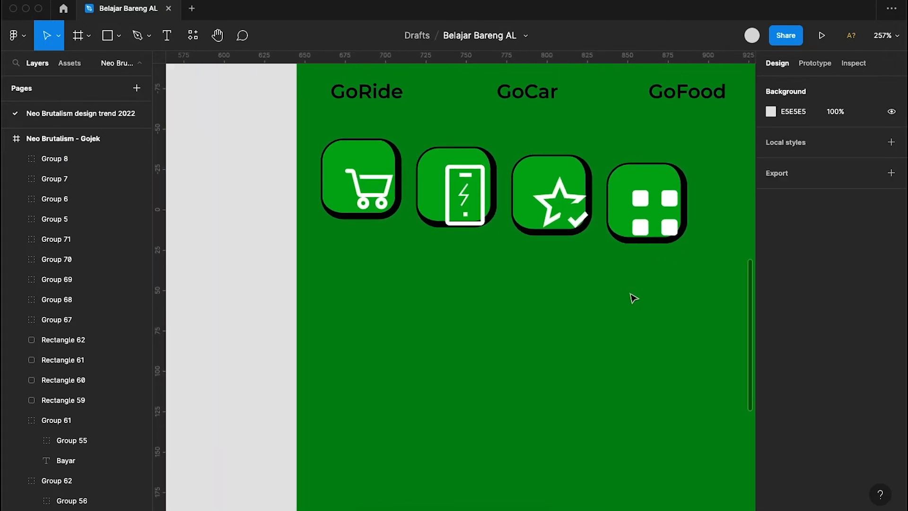
- Fill the shopping cart tile in the lower row with the GoFood tile's crimson, E31D53, by sampling it
scroll(634, 298, "left", 5)
left_click(490, 138)
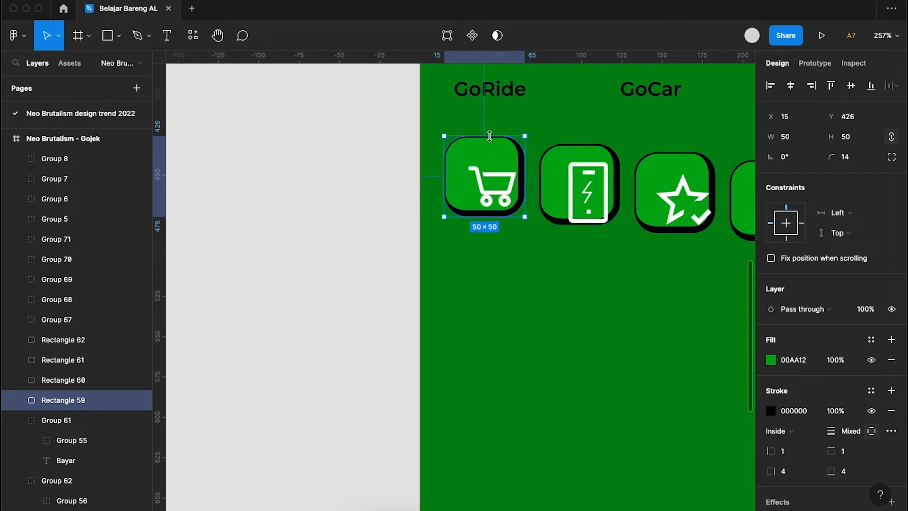
left_click(771, 360)
left_click(623, 381)
scroll(539, 324, "up", 3)
scroll(540, 323, "right", 3)
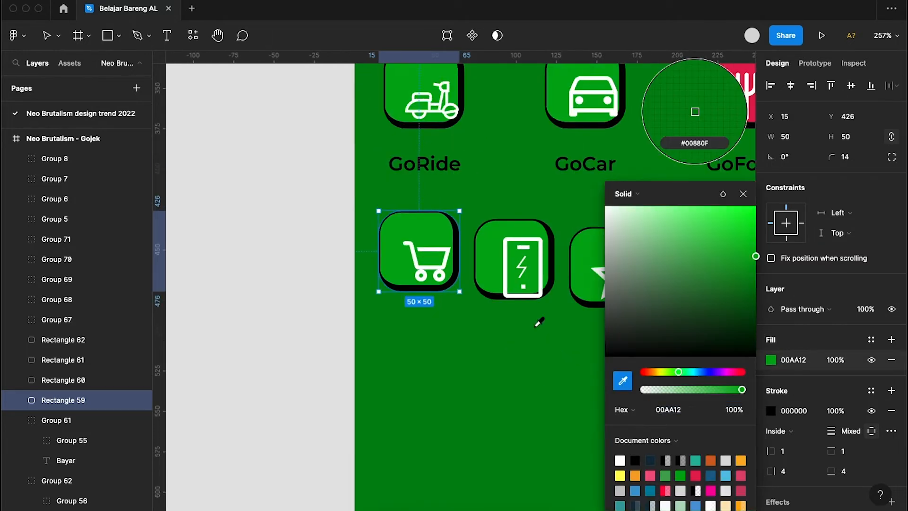
scroll(540, 323, "up", 4)
scroll(539, 323, "right", 4)
left_click(531, 287)
scroll(473, 359, "down", 2)
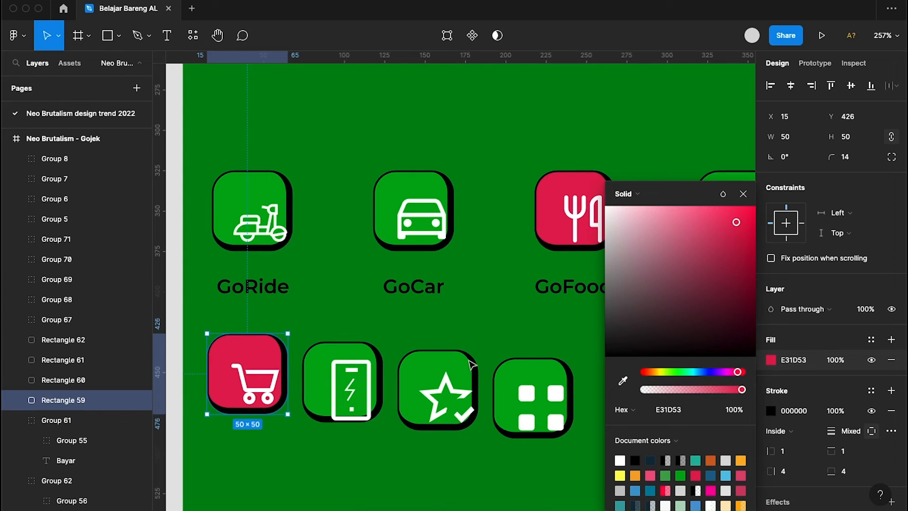
- Fill the phone tile in the lower row with the blue 0281A0 sampled from the Colors palette
left_click(359, 346)
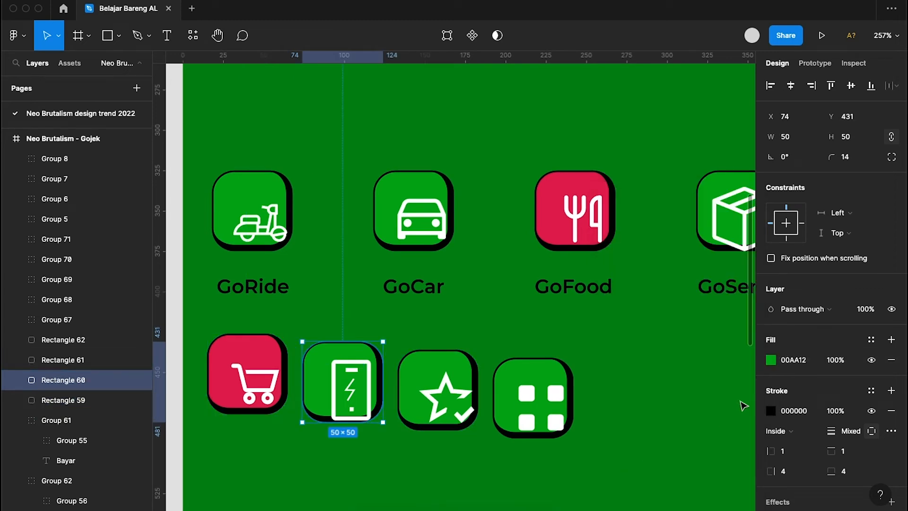
left_click(771, 361)
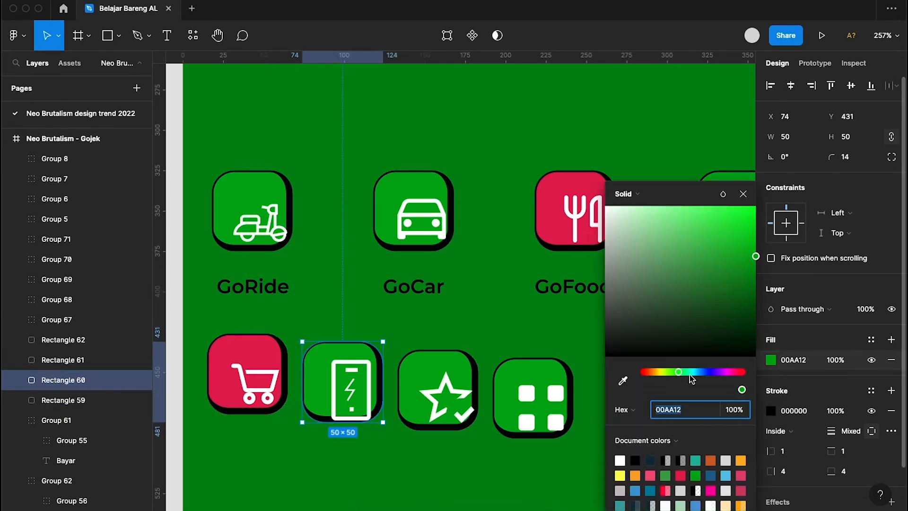
left_click(624, 381)
scroll(453, 301, "up", 7)
scroll(453, 300, "left", 9)
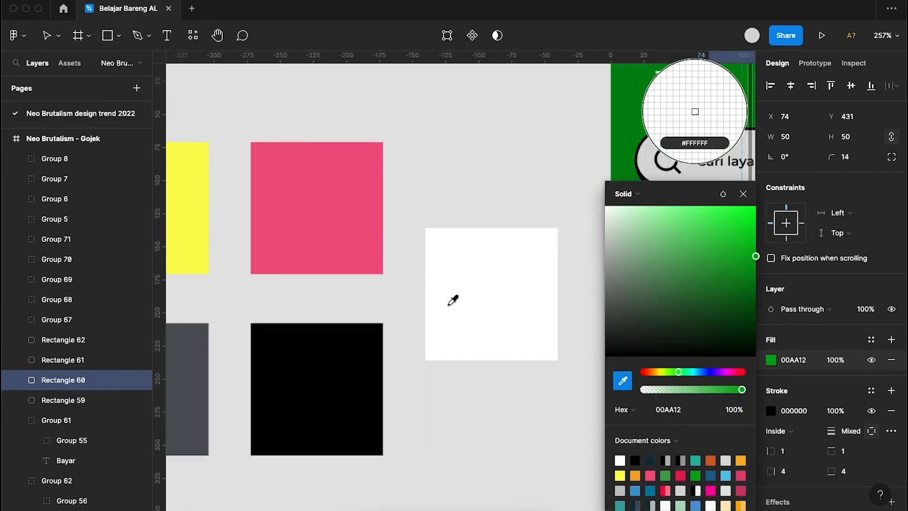
scroll(454, 301, "down", 5)
scroll(426, 290, "left", 10)
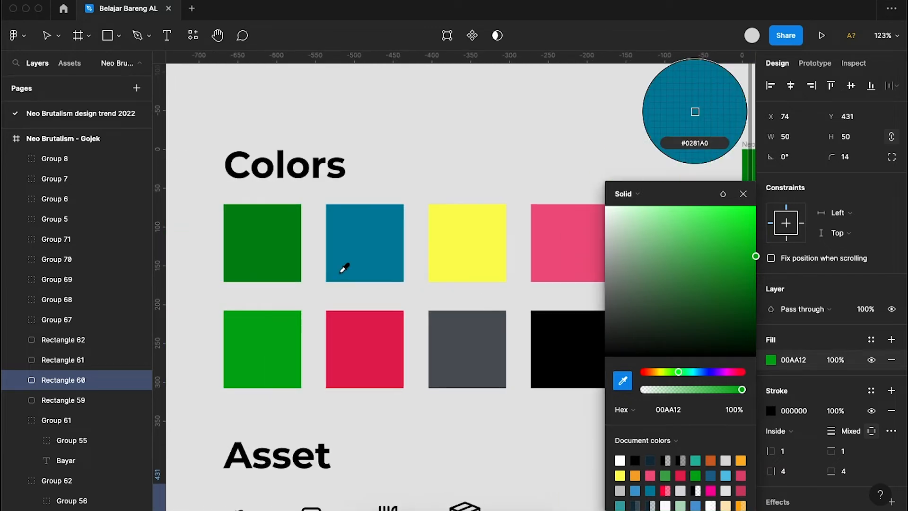
left_click(341, 273)
scroll(345, 266, "right", 10)
scroll(345, 266, "down", 6)
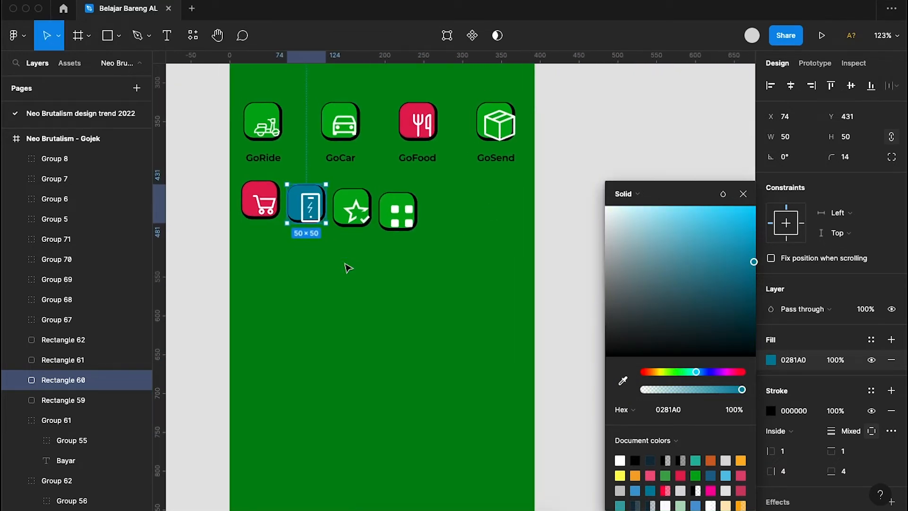
- Set the phone tile's fill to the light blue document color 56C3E6
scroll(347, 268, "up", 5)
scroll(347, 268, "left", 4)
scroll(347, 268, "up", 3)
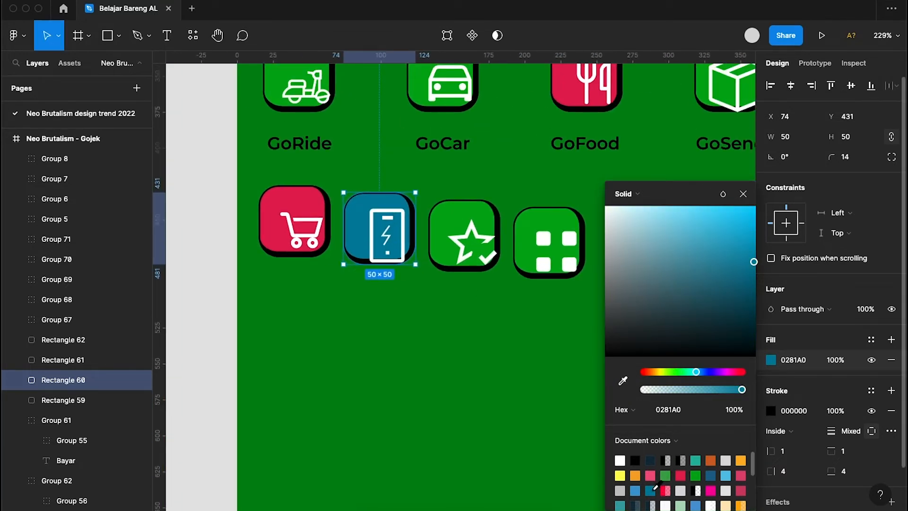
left_click(725, 475)
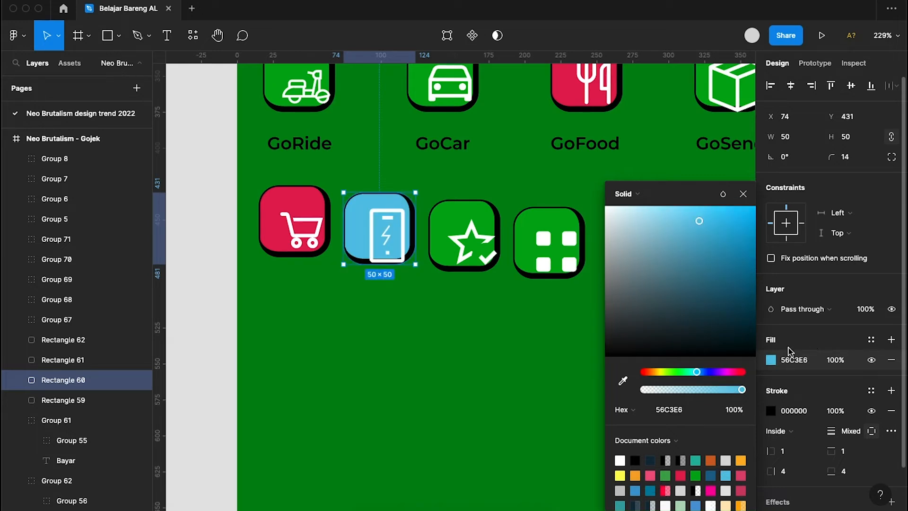
left_click(743, 195)
left_click(491, 215)
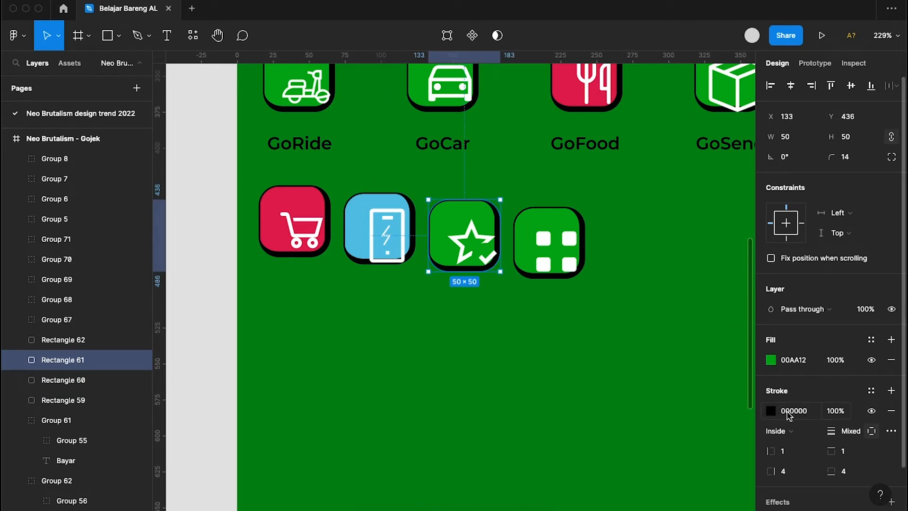
left_click(772, 411)
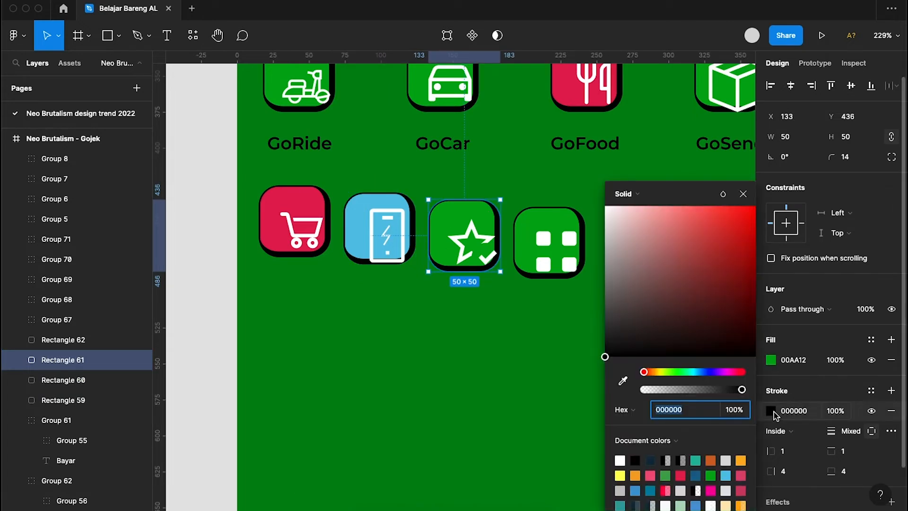
left_click(722, 372)
left_click(732, 256)
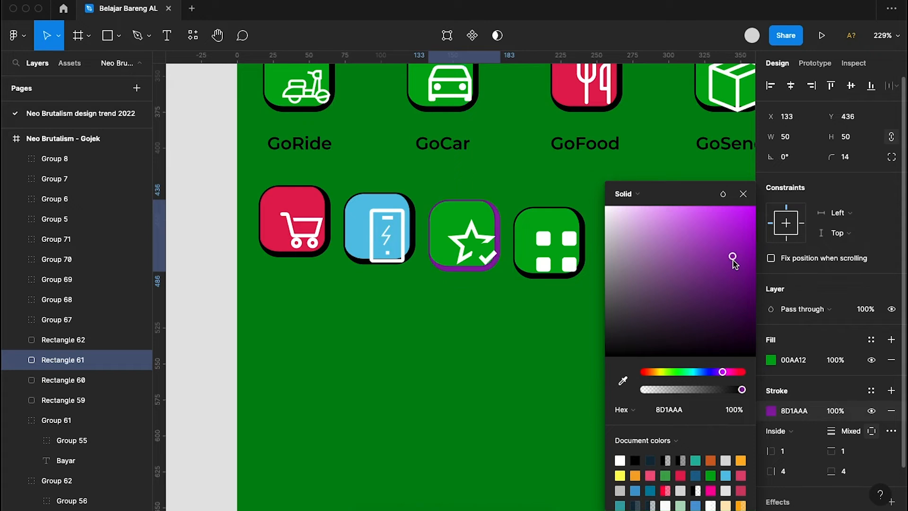
key("ctrl+z")
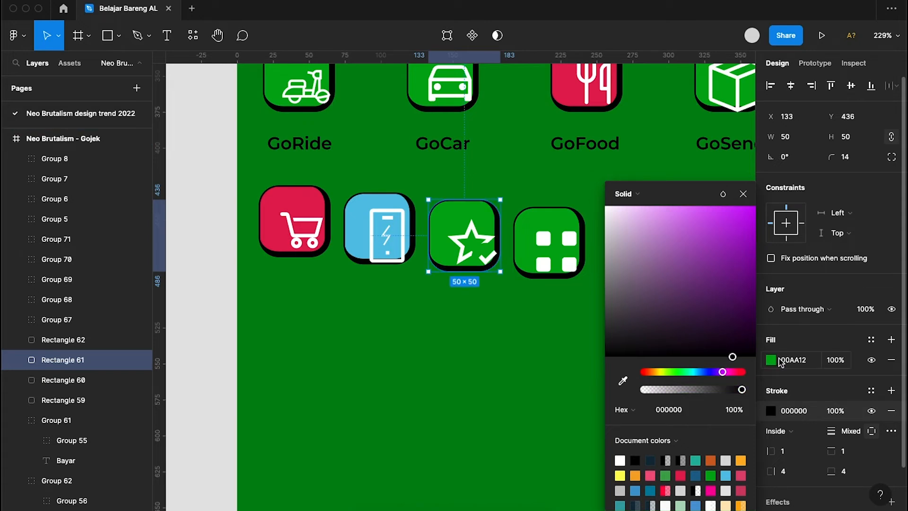
left_click(716, 264)
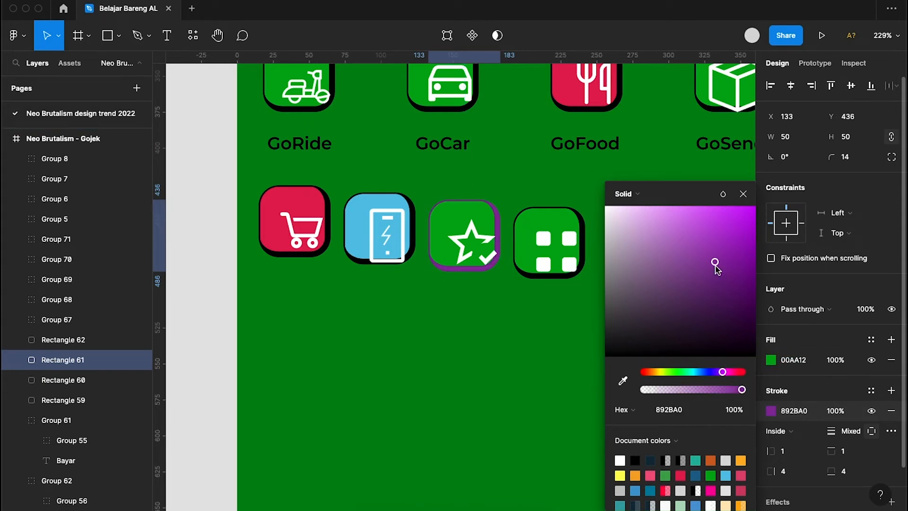
key("ctrl+z")
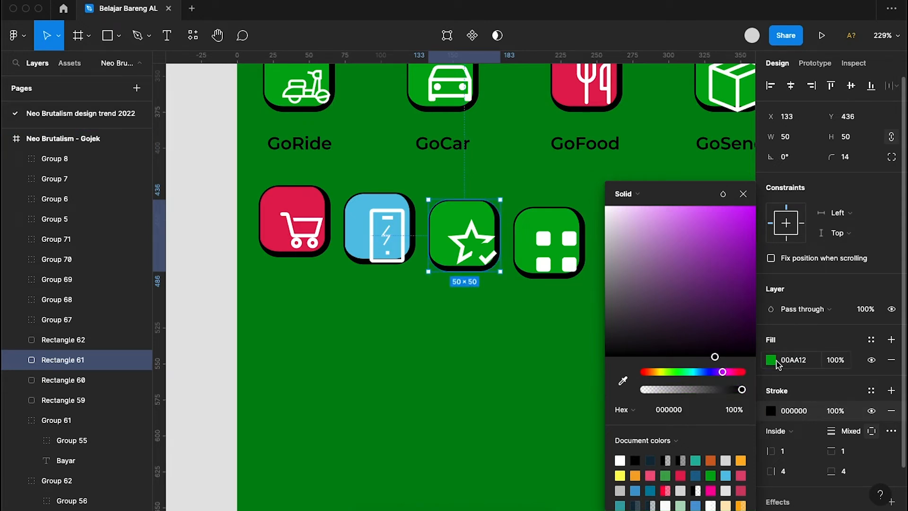
left_click(744, 194)
- Set the fill of the star tile in the lower row to purple, BE2CCB
left_click(771, 361)
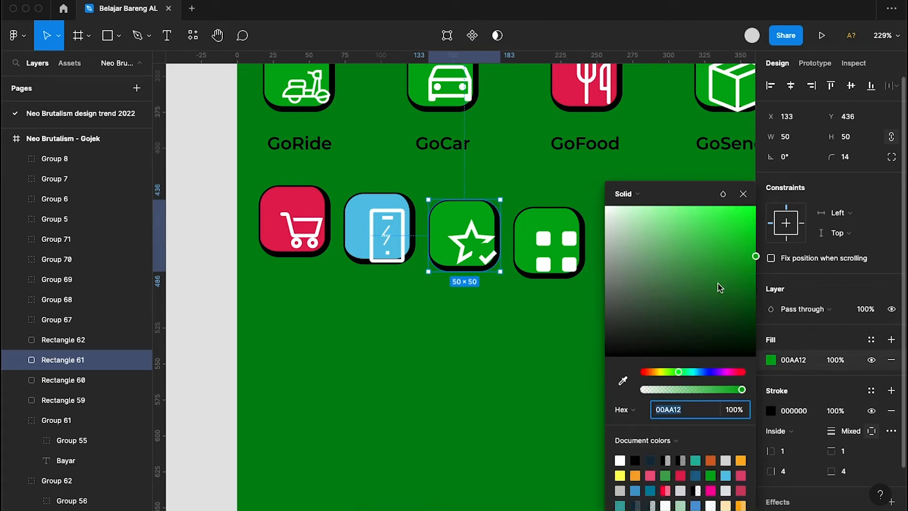
left_click(716, 228)
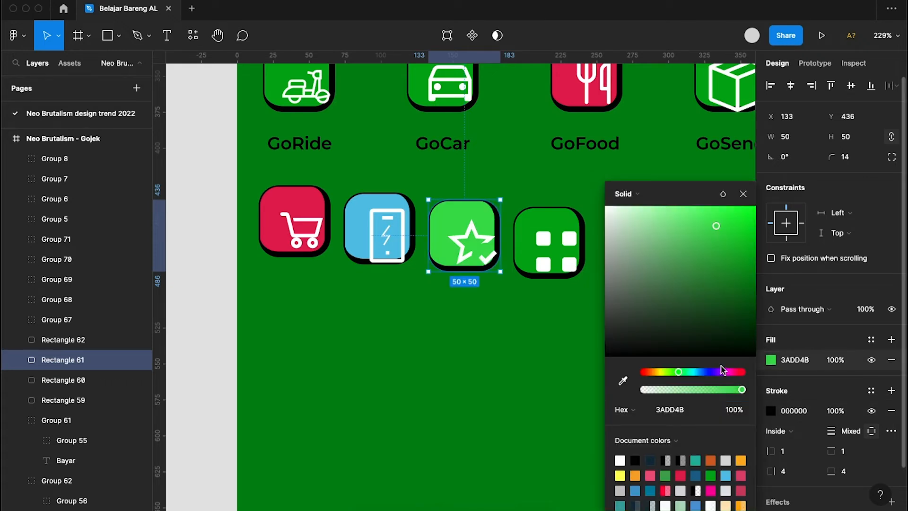
left_click(725, 373)
left_click(723, 238)
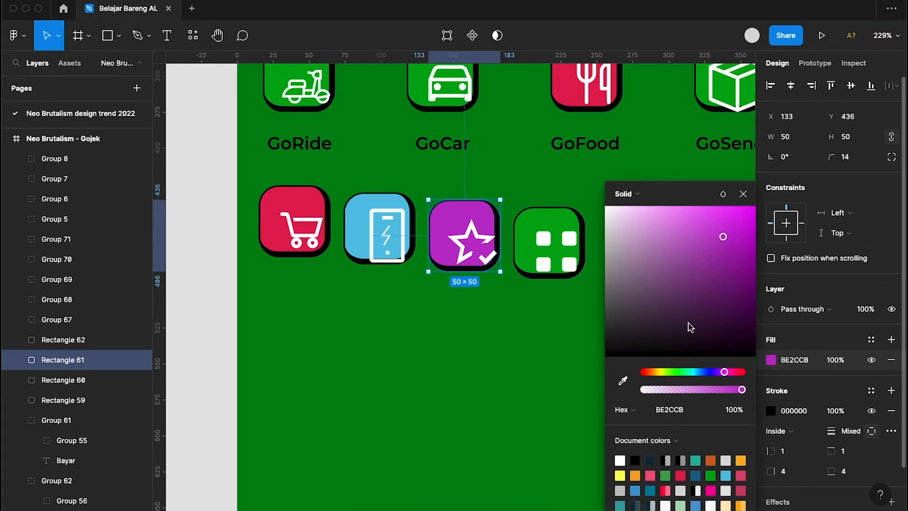
left_click(744, 195)
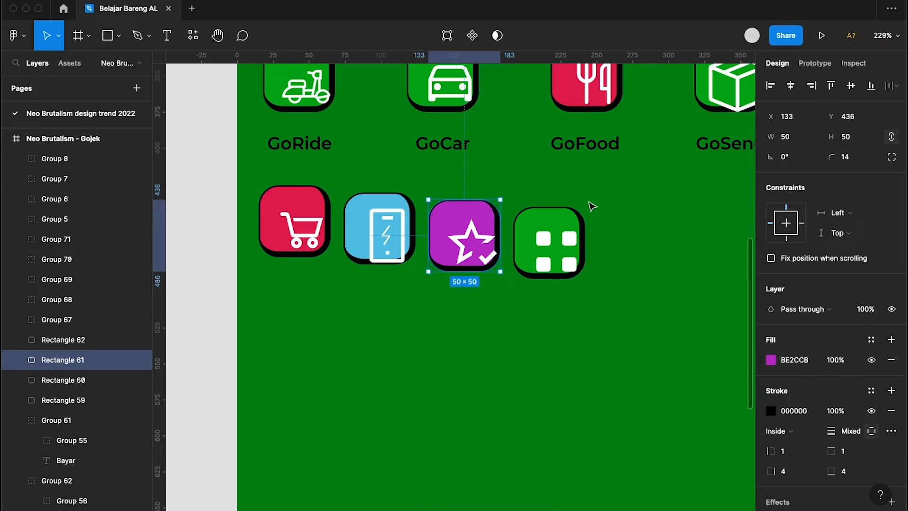
- Fill the four-square grid tile in the lower row with the dark gray 50555C sampled from the Colors palette
left_click(550, 219)
key("minus")
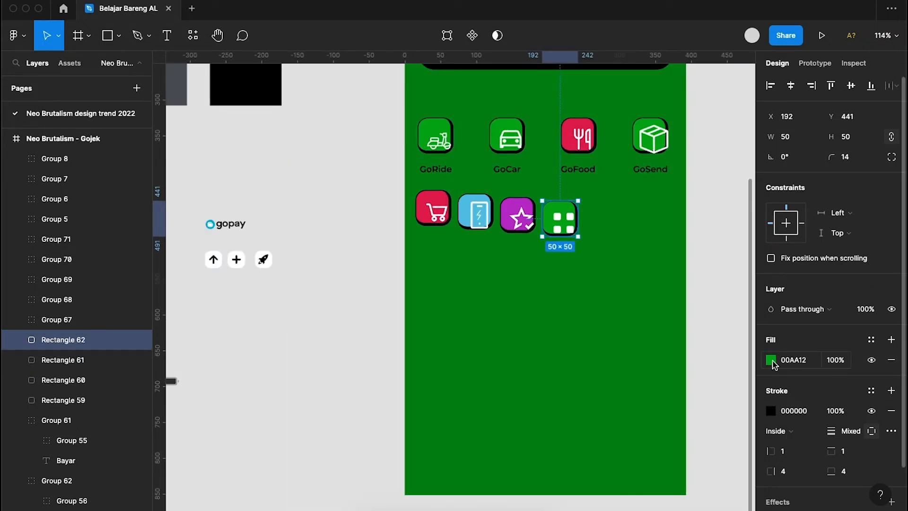
left_click(772, 365)
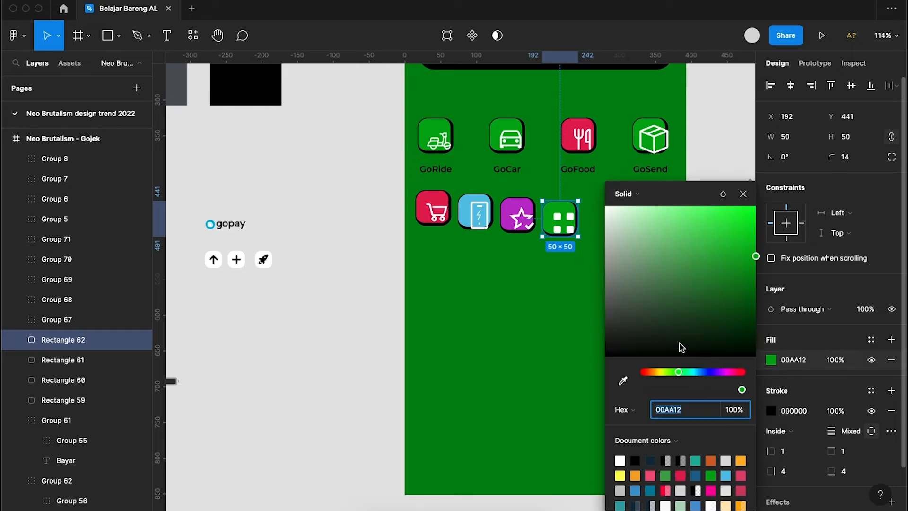
left_click(623, 380)
scroll(405, 327, "left", 3)
scroll(404, 326, "up", 2)
scroll(349, 166, "left", 2)
left_click(349, 166)
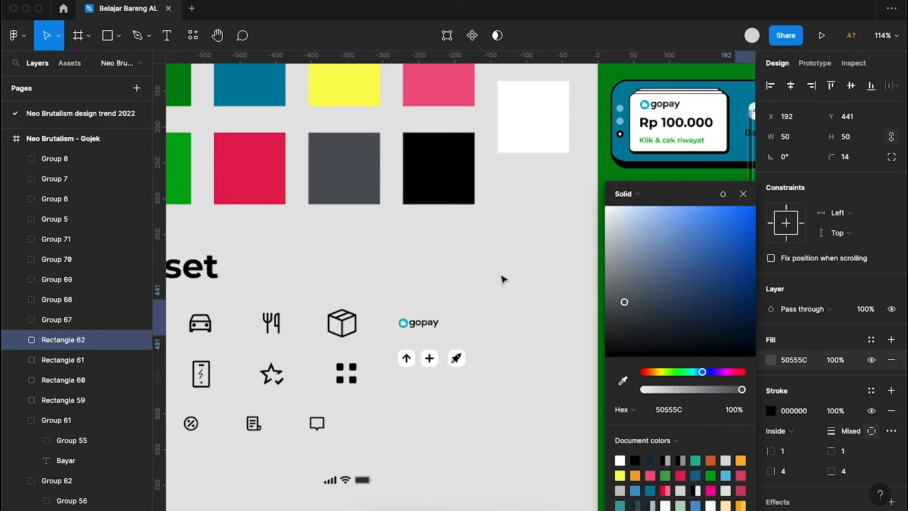
scroll(503, 280, "right", 10)
scroll(503, 279, "down", 4)
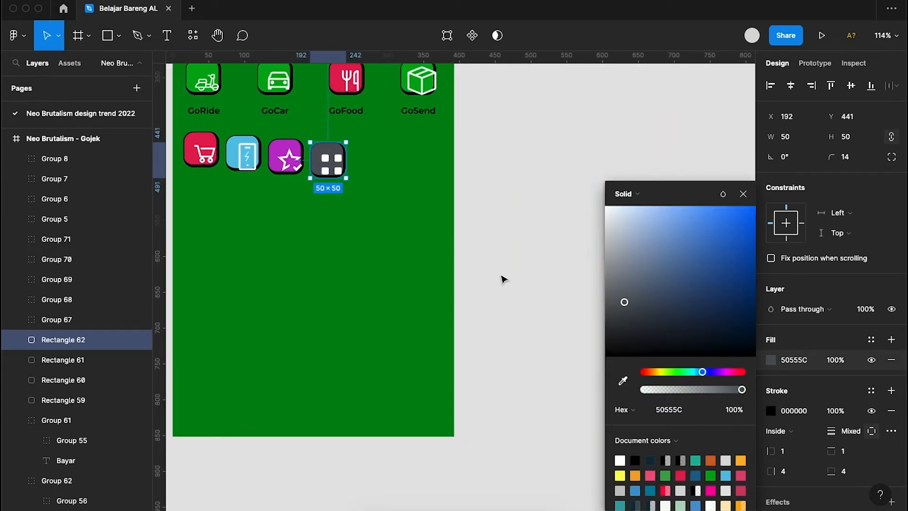
scroll(502, 280, "left", 5)
scroll(503, 279, "up", 1)
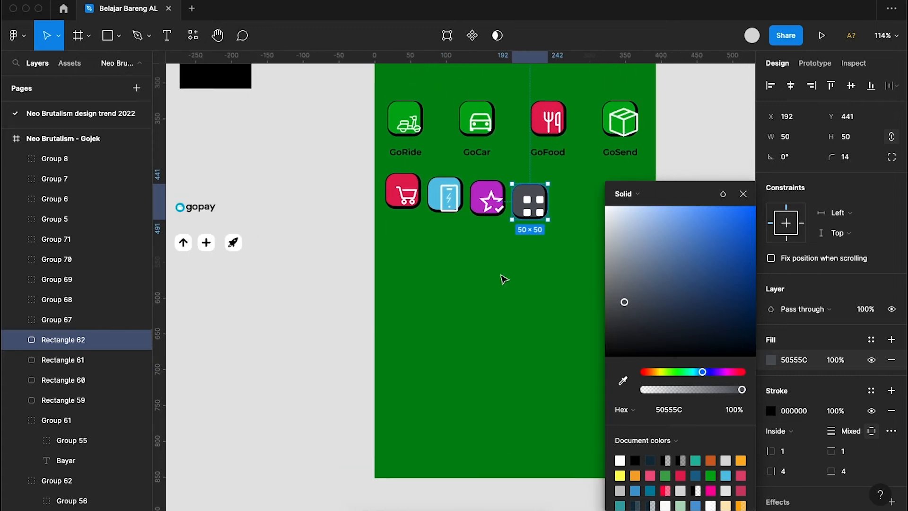
scroll(502, 277, "up", 3, "ctrl")
left_click(448, 360)
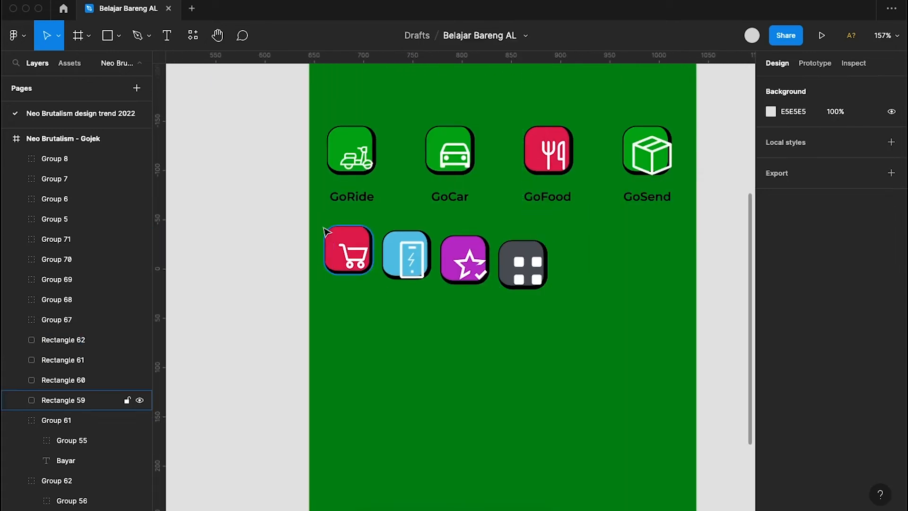
- Group the shopping cart icon with its crimson tile, and the phone icon with its light blue tile
left_click_drag(318, 221, 385, 324)
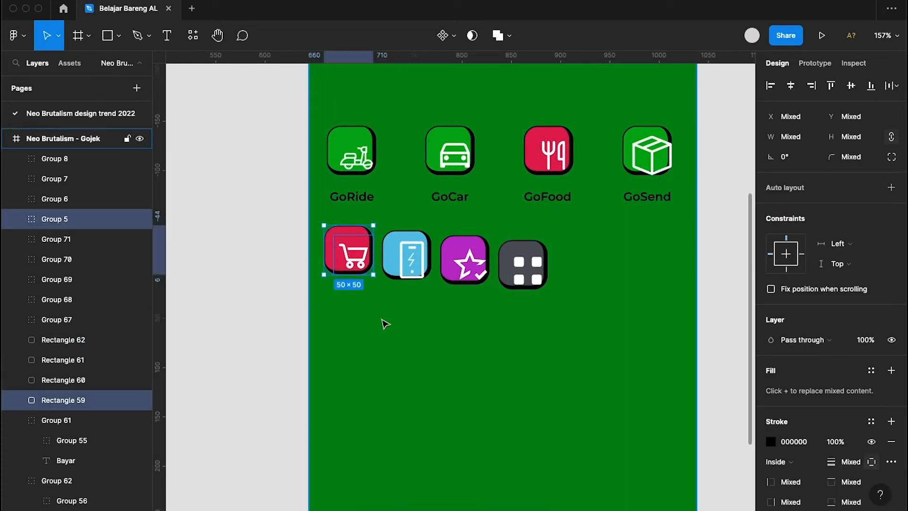
key("ctrl+g")
left_click_drag(393, 220, 428, 331)
key("ctrl+g")
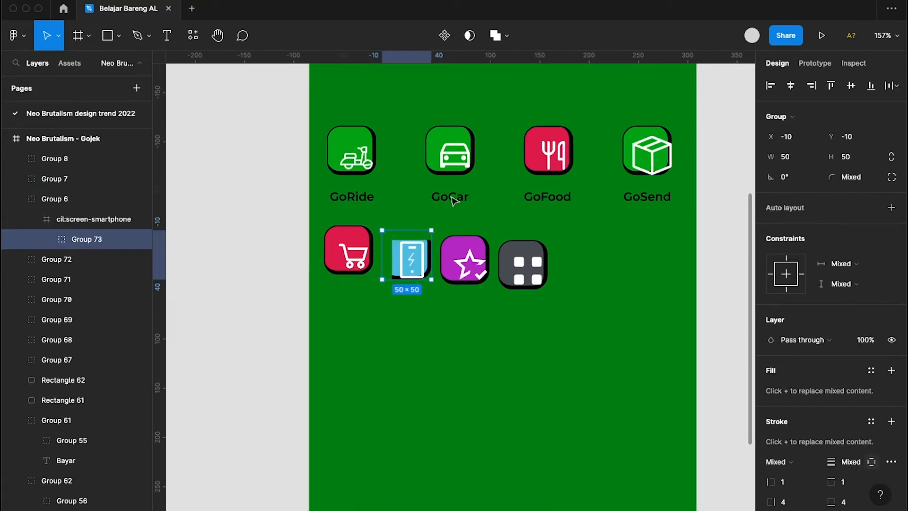
- Undo the misplaced phone grouping and regroup the phone icon with its light blue tile directly in the home screen frame
left_click(458, 230)
key("ctrl+z")
key("ctrl+z")
key("ctrl+z")
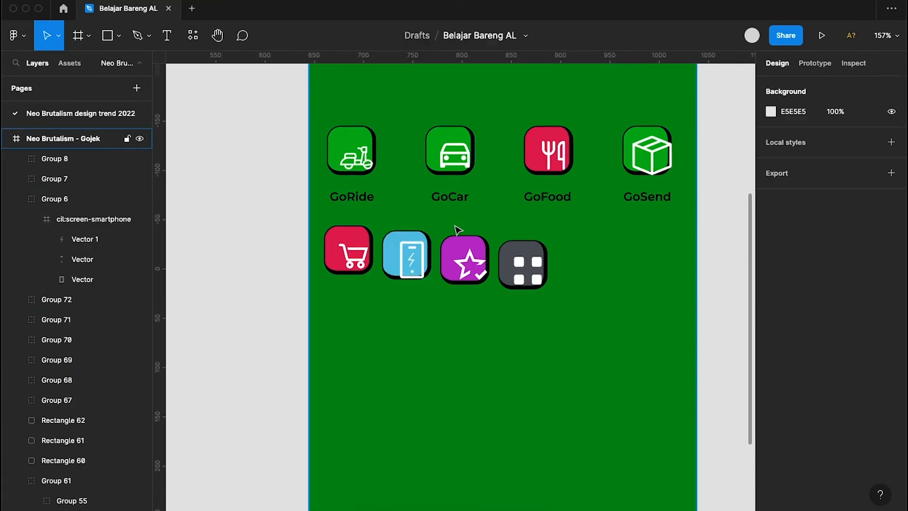
left_click_drag(376, 220, 436, 323)
left_click_drag(491, 377, 509, 391)
key("ctrl+g")
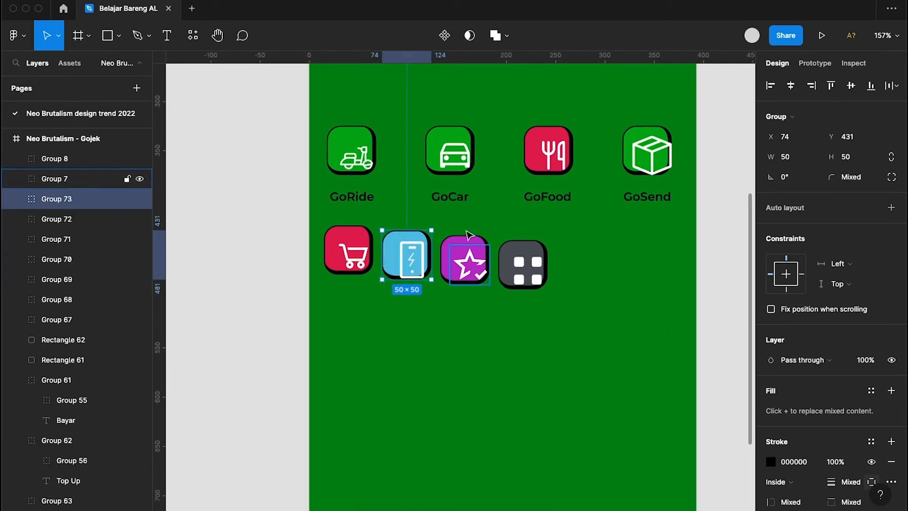
- Group the star icon with its purple tile, and the four-square grid icon with its dark gray tile
left_click_drag(440, 221, 495, 321)
key("ctrl+g")
left_click_drag(499, 226, 604, 328)
key("ctrl+g")
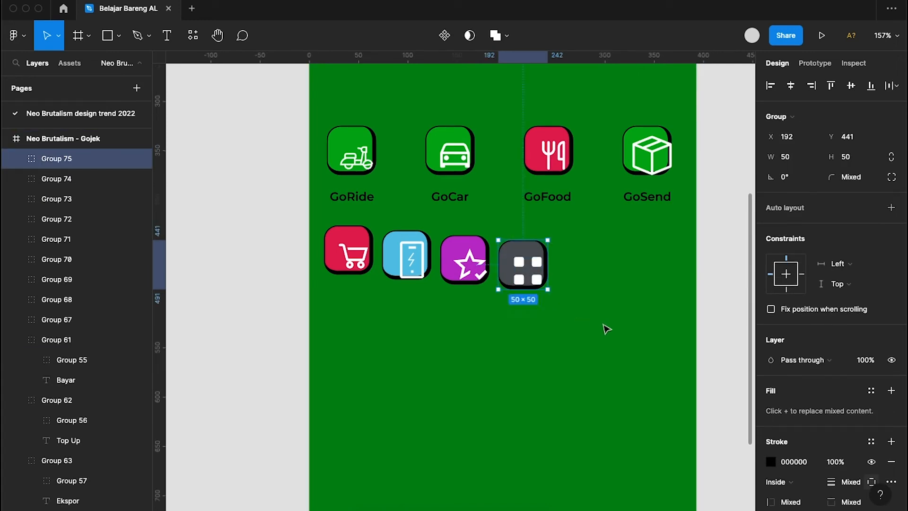
left_click(604, 329)
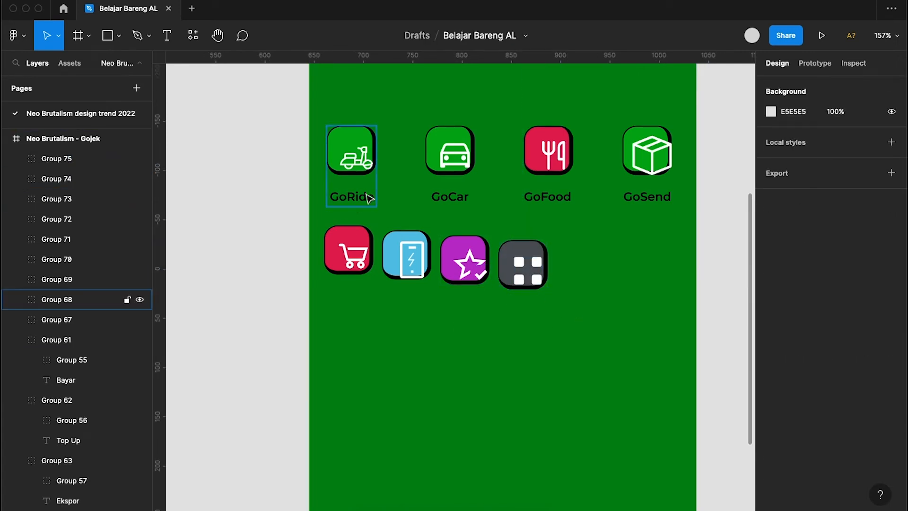
- Add a text label reading GoMart in the empty area below the second row of tiles
key("t")
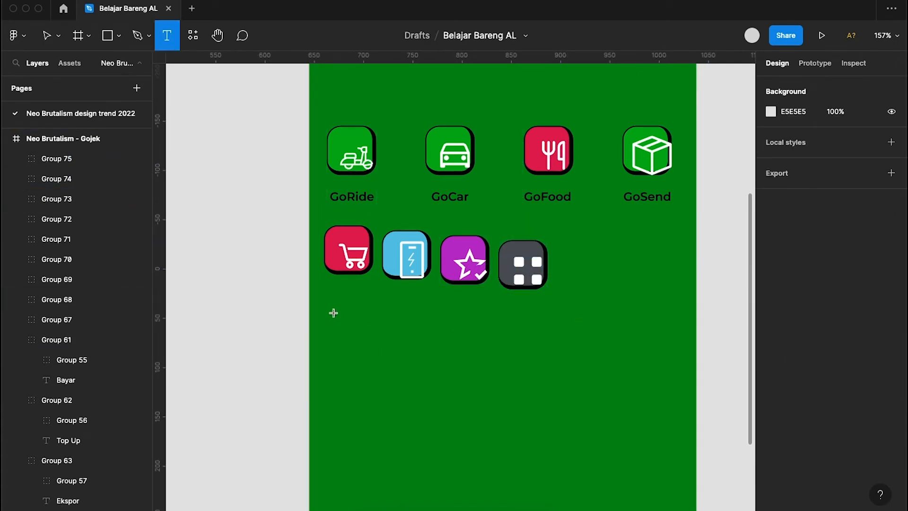
left_click(336, 308)
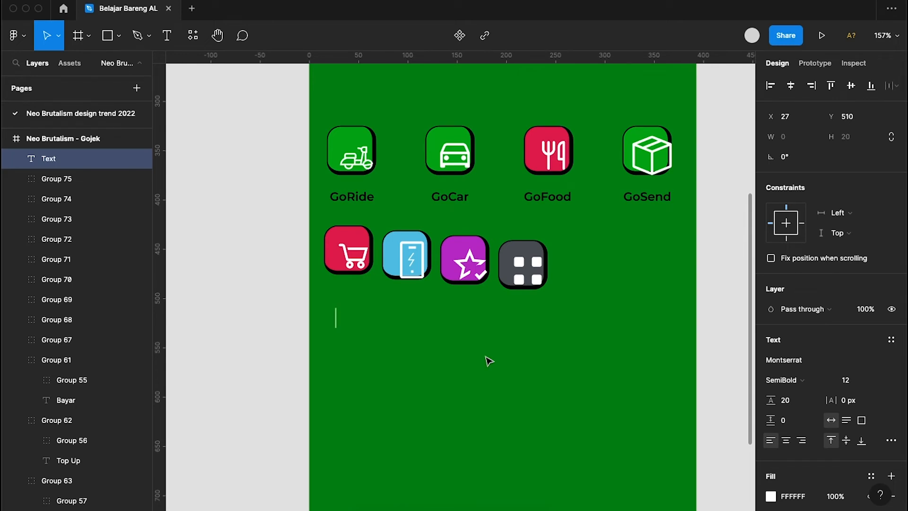
type("GO")
key("Escape")
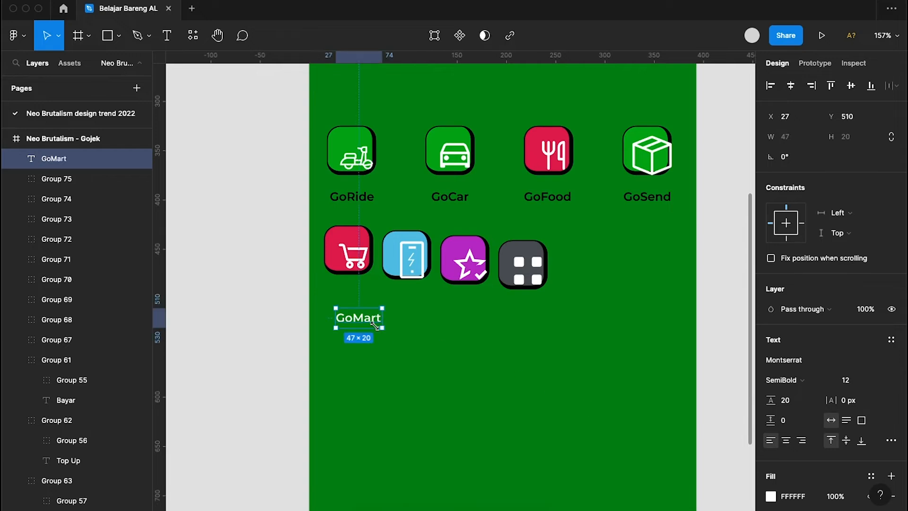
- Duplicate the GoMart label to its right and change the copy's text to GoPulsa
left_click_drag(364, 325, 445, 330)
double_click(444, 330)
type("G")
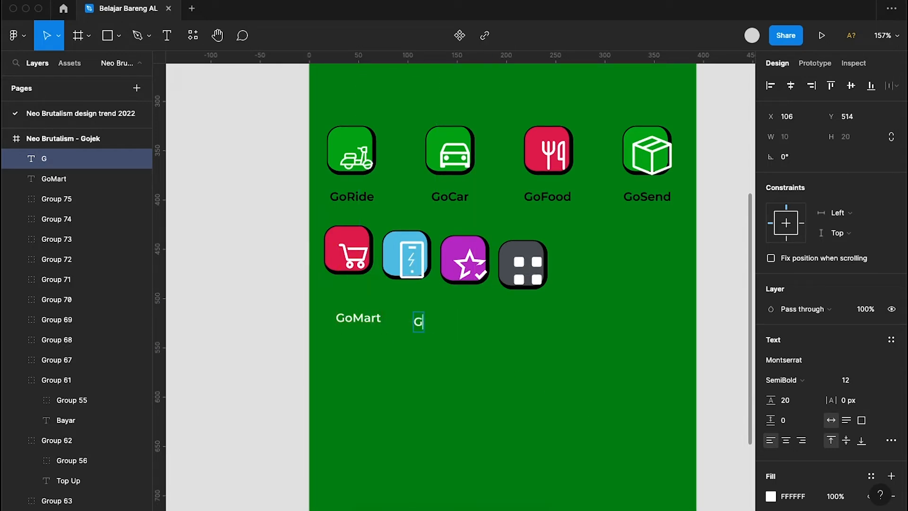
type("oPulsa")
key("BackSpace")
type("sa")
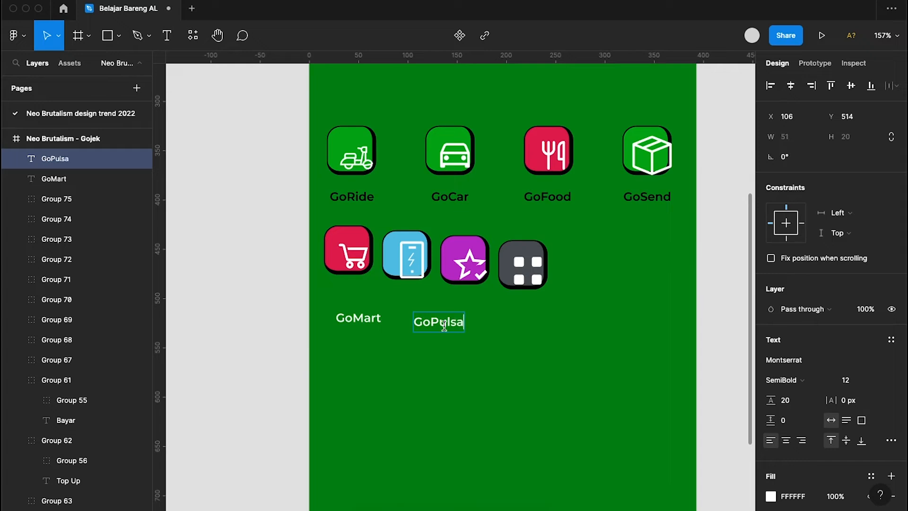
key("Escape")
- Make two more label copies to the right of GoPulsa, reading GoClub and Lainnya
left_click_drag(451, 328, 536, 329)
double_click(531, 322)
type("GoClub")
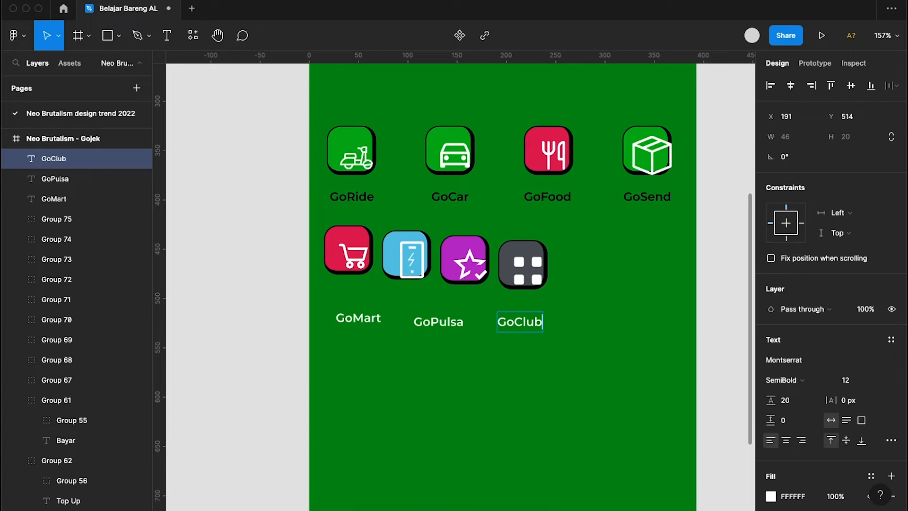
key("Escape")
left_click_drag(531, 326, 614, 328)
double_click(612, 328)
type("Lainn")
key("Escape")
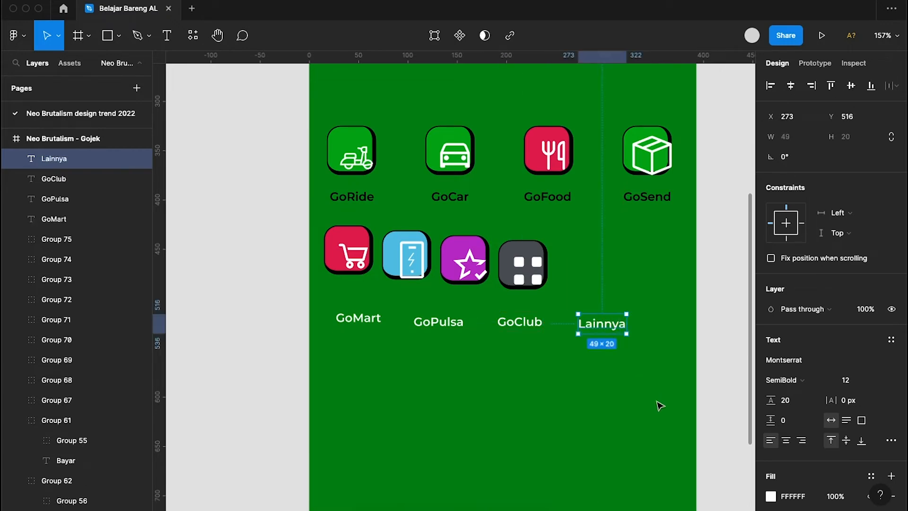
- Place the GoMart label beneath the shopping cart tile with a 12 px gap
left_click(371, 320)
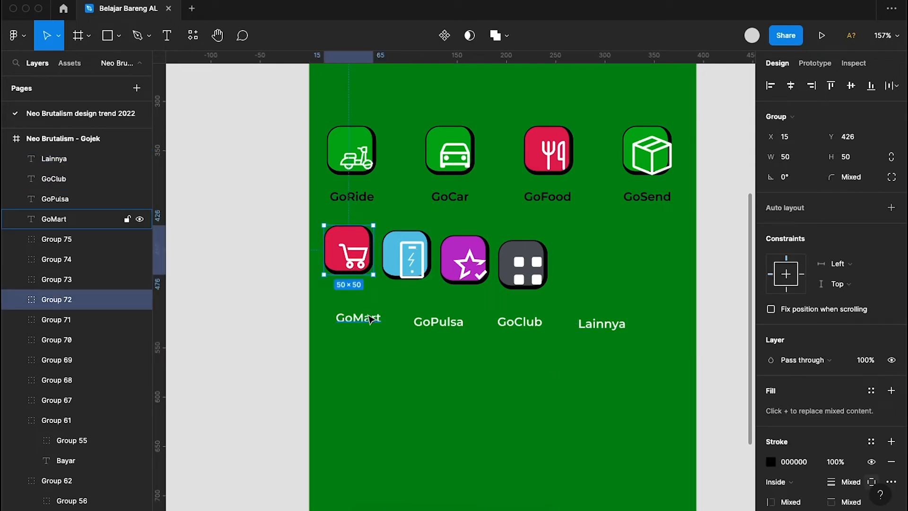
left_click_drag(371, 320, 358, 295)
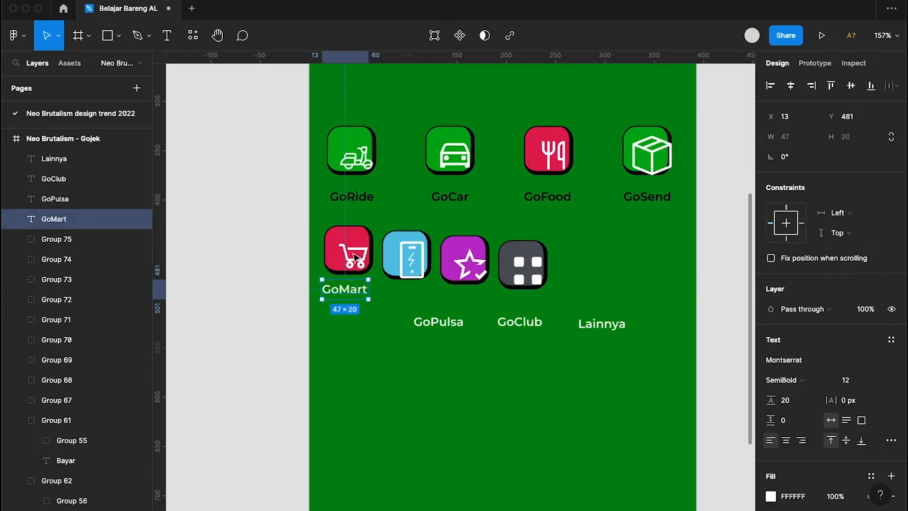
key("Down")
key("Down")
key("Down")
key("Down")
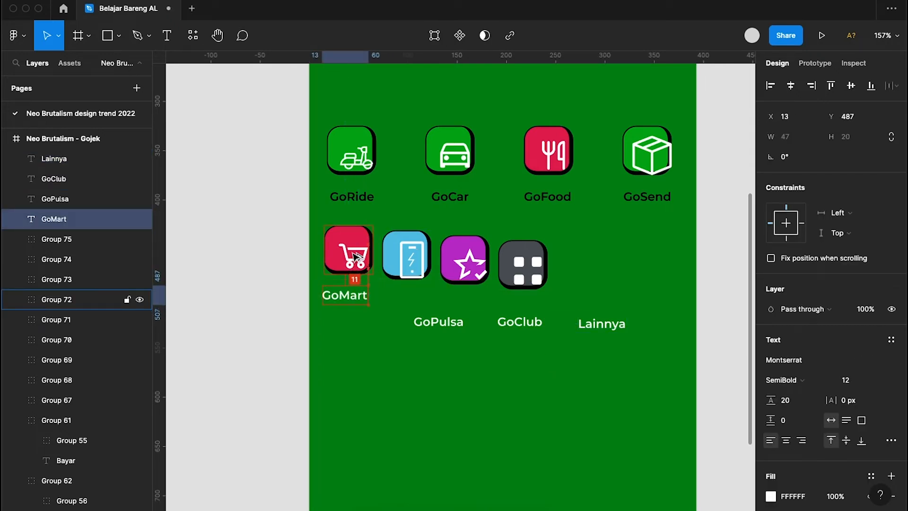
- Place the GoPulsa label beneath the light blue phone tile with a 12 px gap
left_click(442, 321)
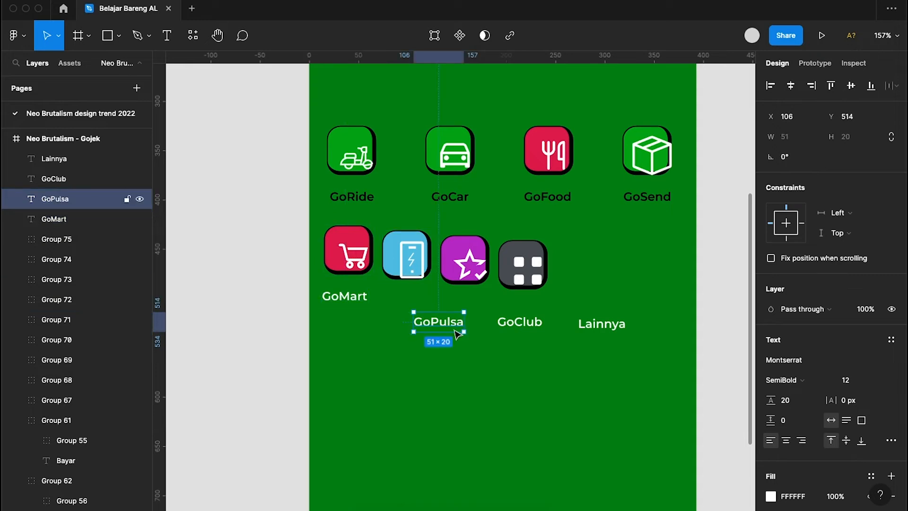
left_click_drag(436, 323, 419, 303)
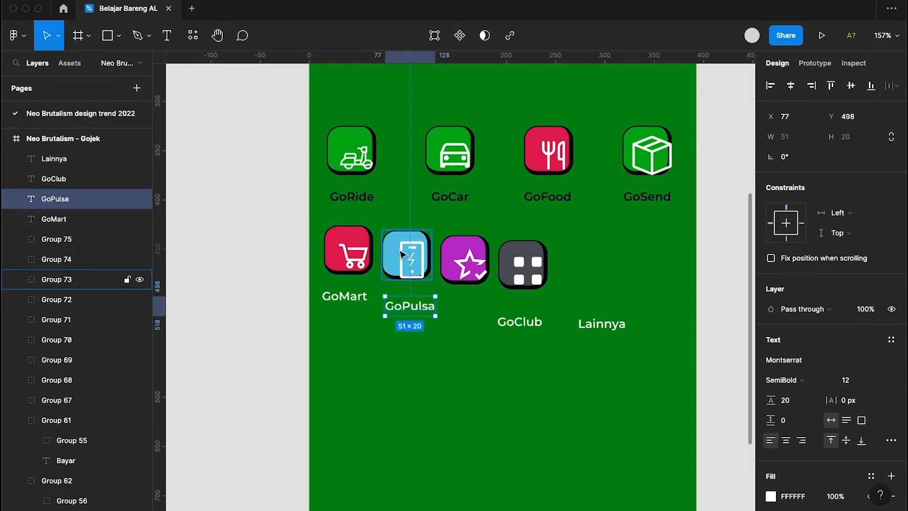
key("Up")
key("Up")
key("Up")
key("Up")
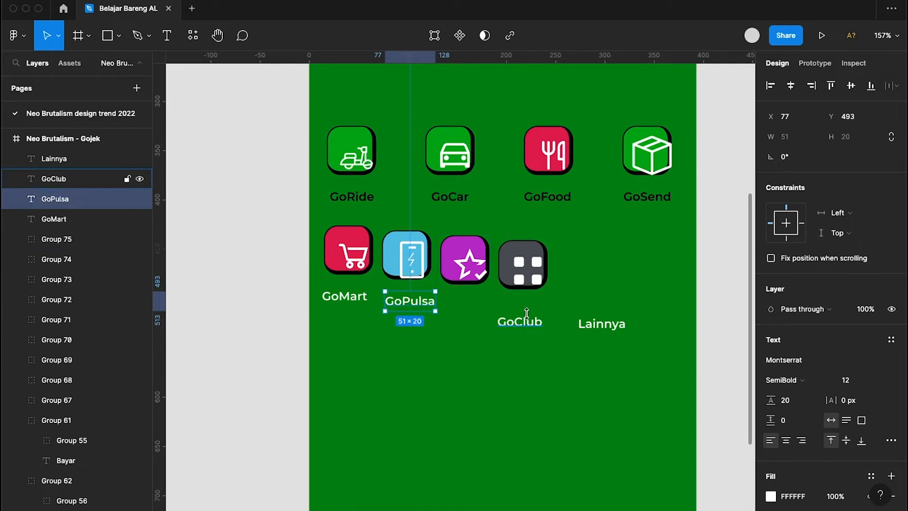
- Place the GoClub label beneath the purple star tile with a 12 px gap
left_click(534, 329)
left_click_drag(513, 318, 478, 305)
scroll(477, 305, "up", 5)
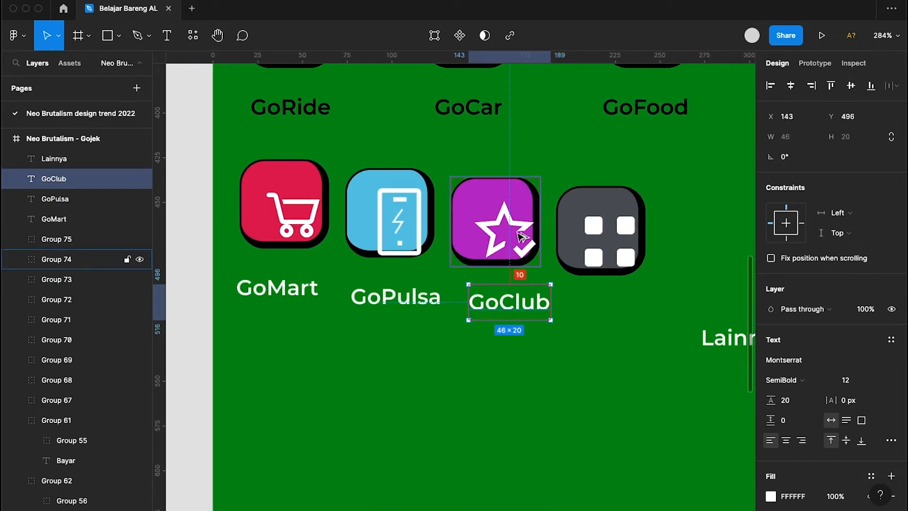
key("Down")
key("Down")
scroll(521, 237, "right", 3)
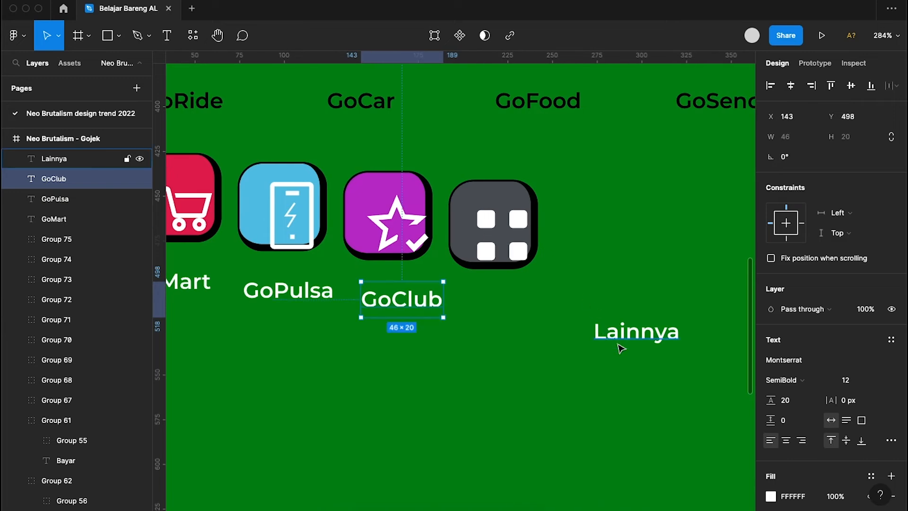
- Place the Lainnya label beneath the dark gray four-square tile with a 12 px gap
left_click(645, 342)
left_click_drag(634, 339, 506, 305)
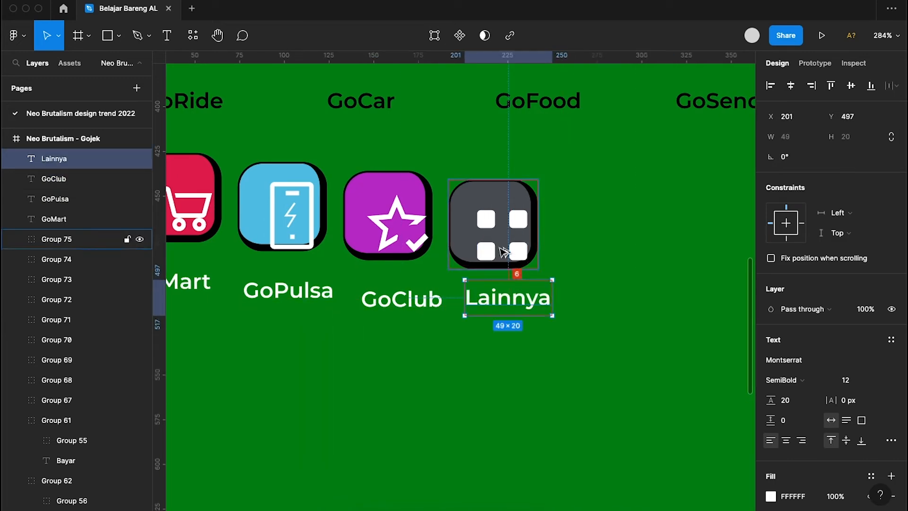
key("Down")
key("Down")
key("Down")
key("Down")
key("Down")
key("Down")
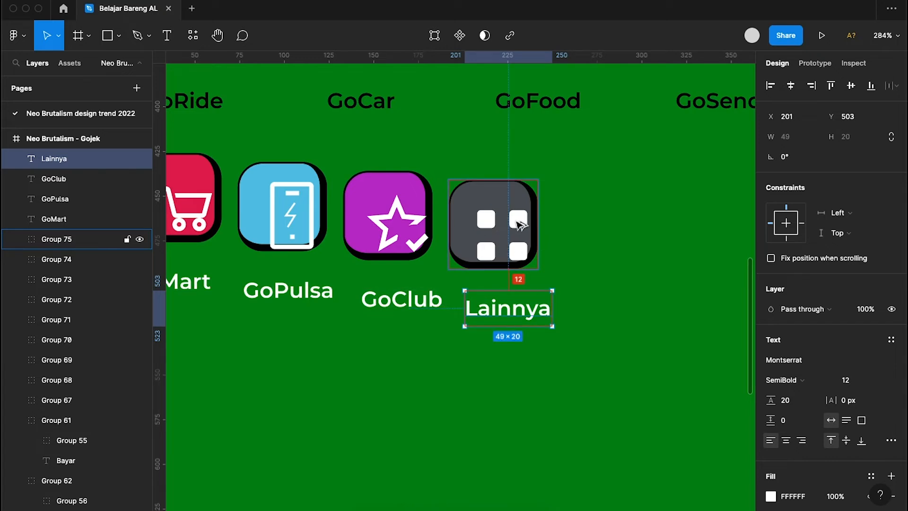
left_click(607, 272)
- Align the GoMart label and shopping cart tile on their horizontal centers and group the pair
scroll(607, 272, "down", 3)
scroll(607, 272, "left", 2)
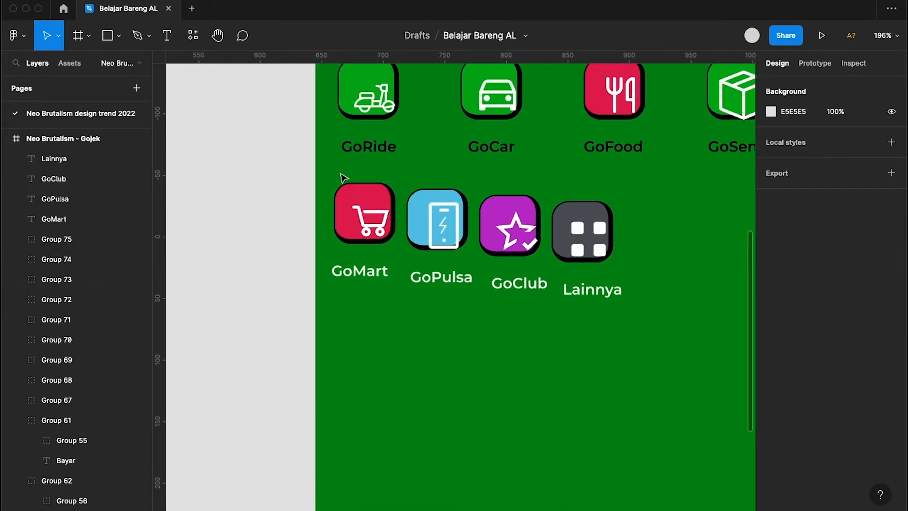
left_click_drag(344, 178, 379, 320)
left_click(792, 86)
key("super+g")
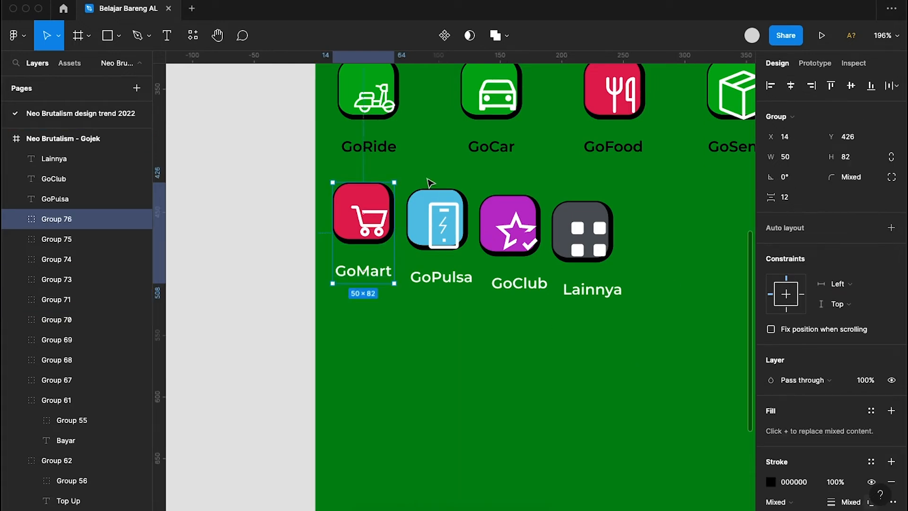
- Center-align GoPulsa with the phone tile and GoClub with the star tile horizontally, grouping each pair
left_click_drag(425, 168, 446, 327)
left_click(792, 87)
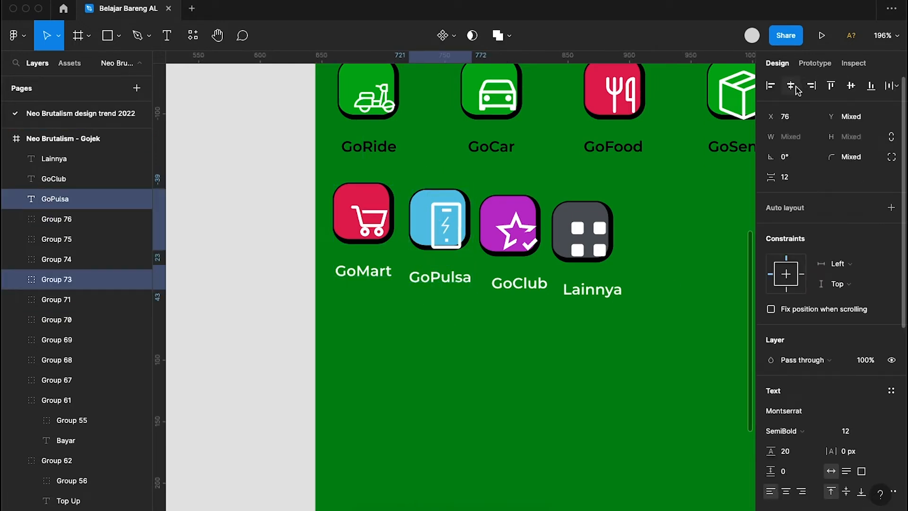
key("super+g")
left_click_drag(506, 174, 526, 339)
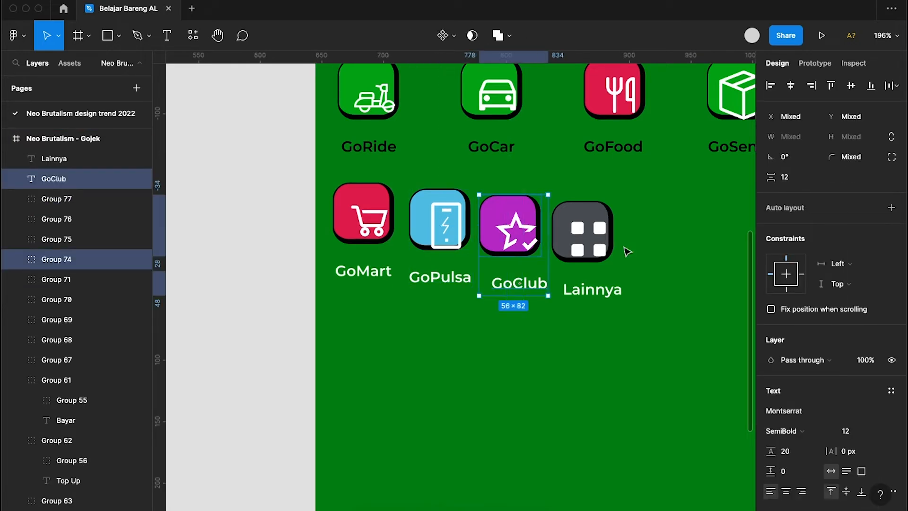
left_click(791, 85)
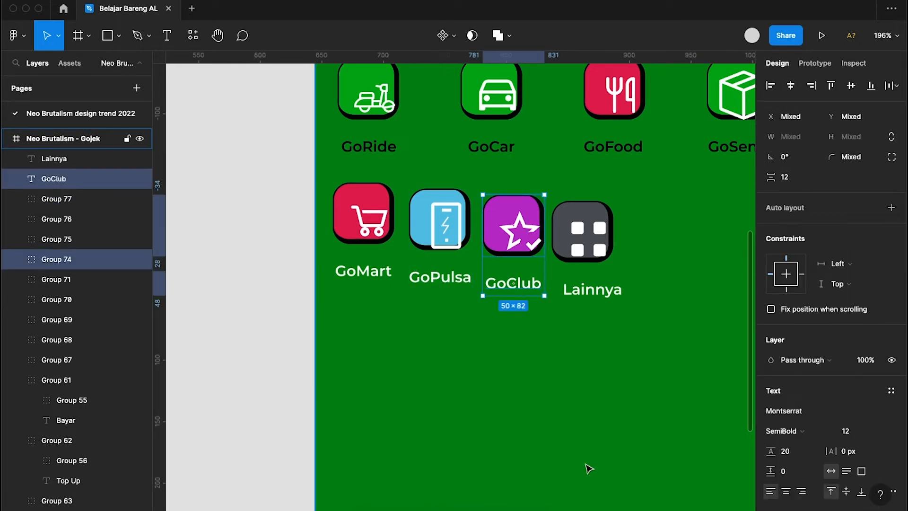
key("super+g")
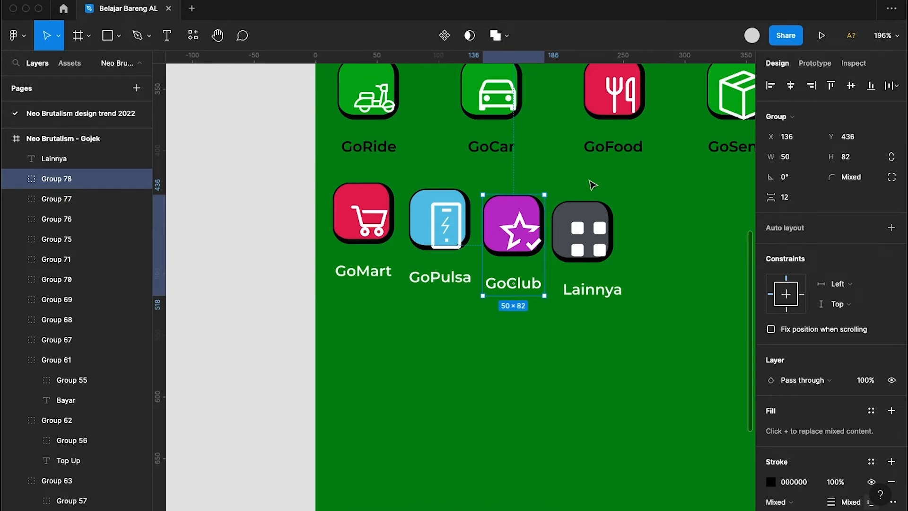
- Try to align the Lainnya label and the four-square tile on their horizontal centers
left_click_drag(590, 180, 622, 359)
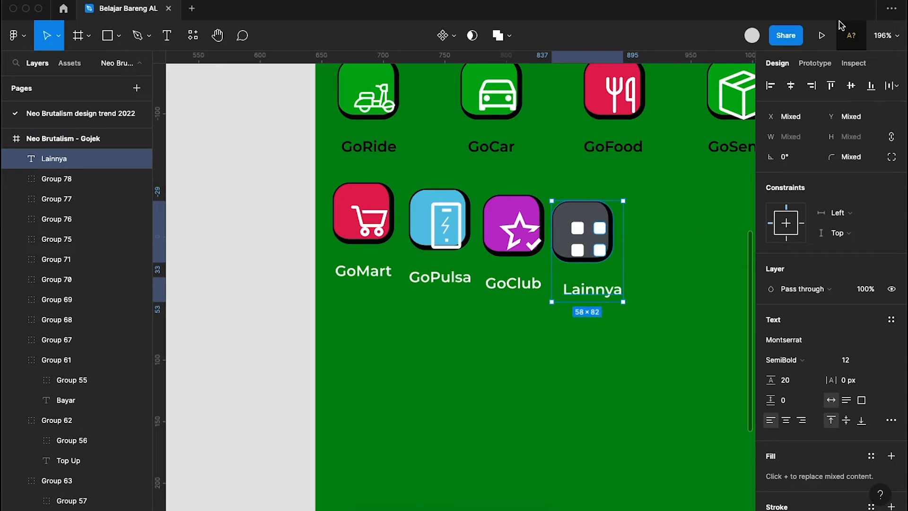
left_click(790, 86)
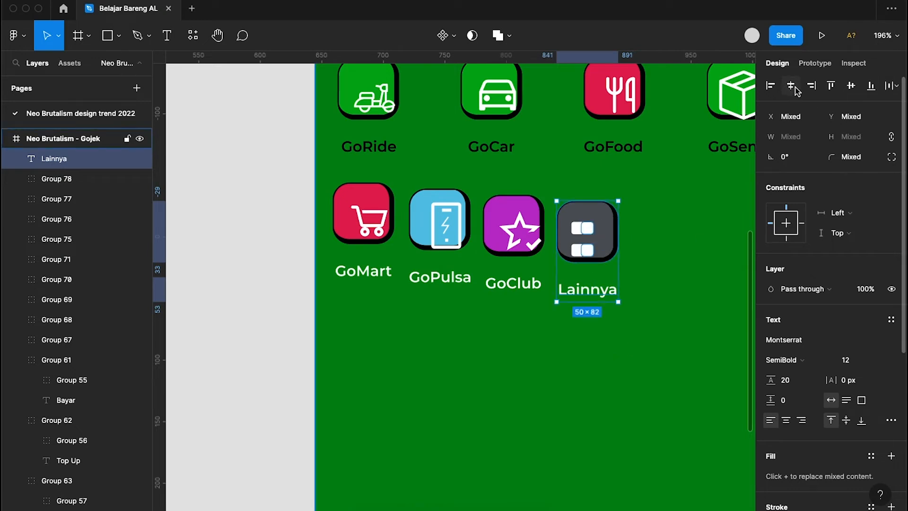
key("super+z")
left_click(662, 282)
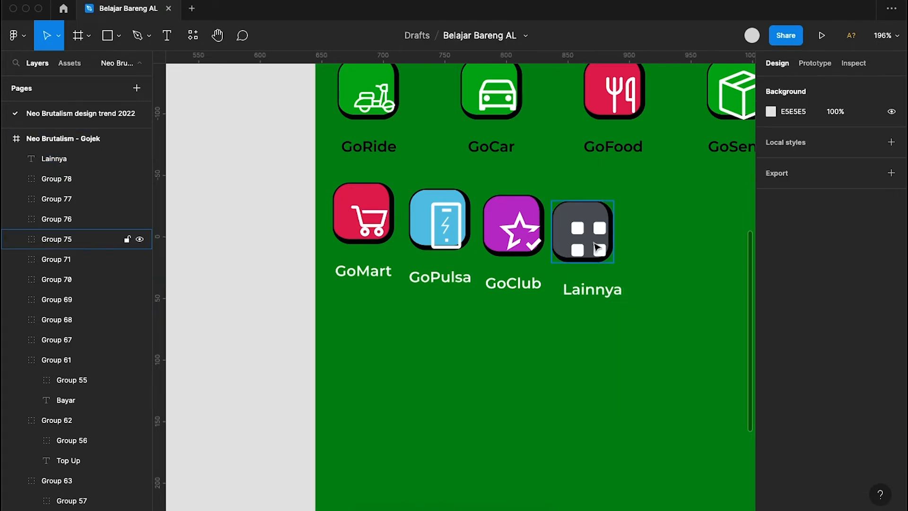
- Move the four-square tile level with the star tile, center the Lainnya label 12 px below it, and group the pair
left_click_drag(604, 238, 603, 235)
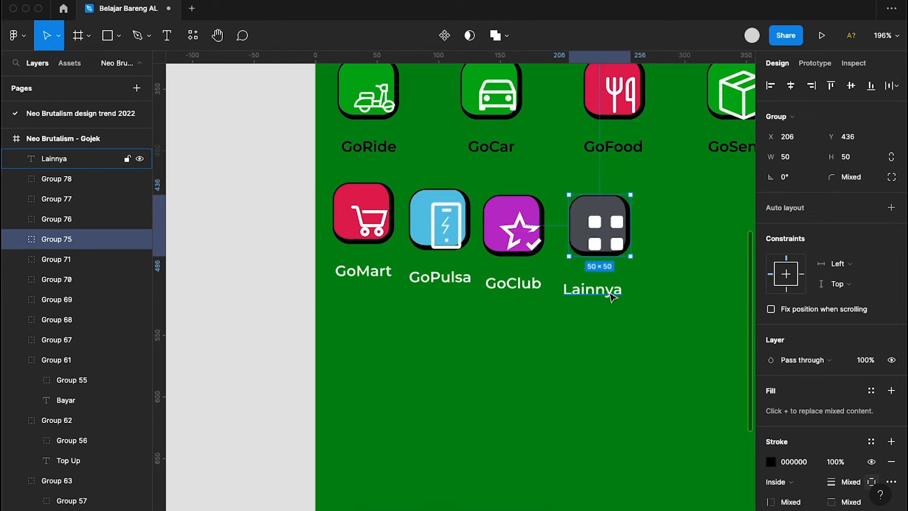
left_click_drag(607, 304, 599, 289)
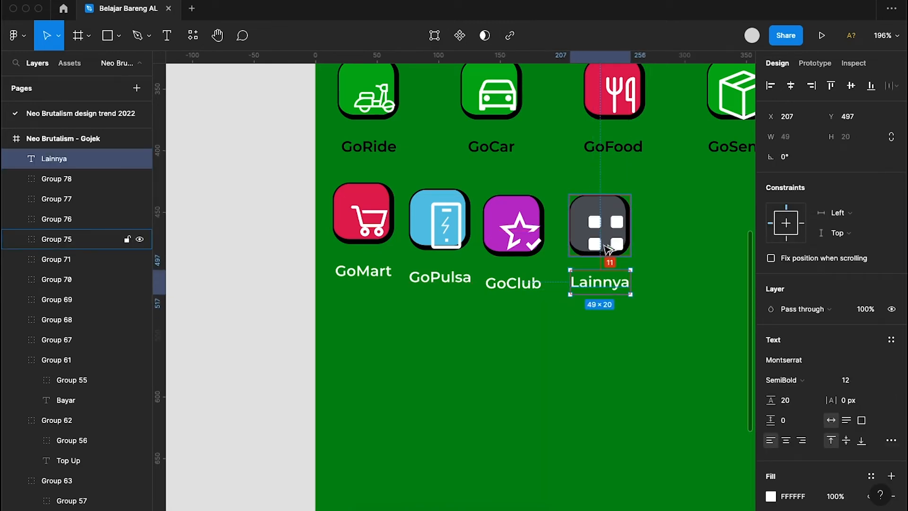
left_click(608, 247, "shift")
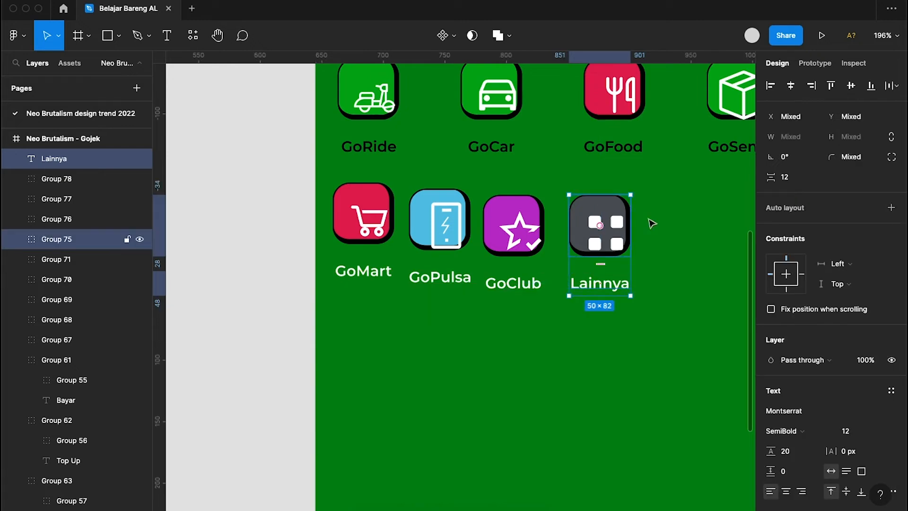
key("super+g")
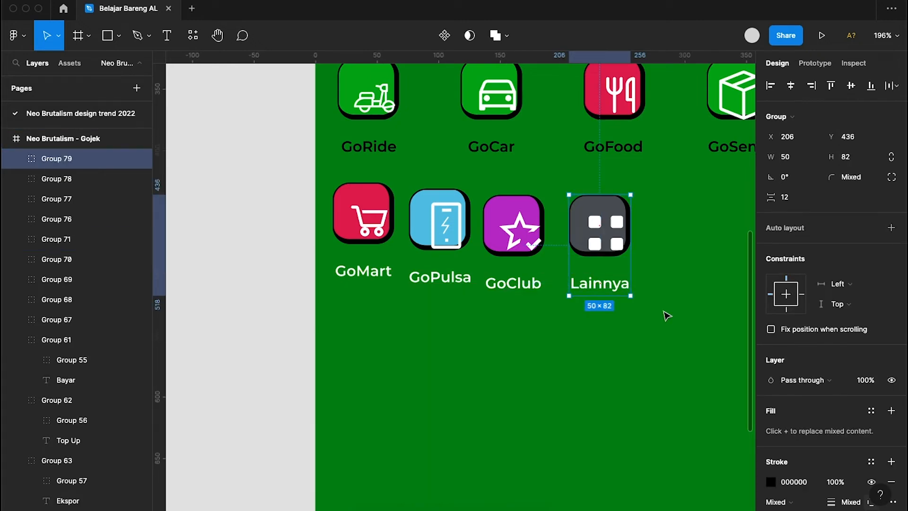
scroll(667, 314, "down", 3)
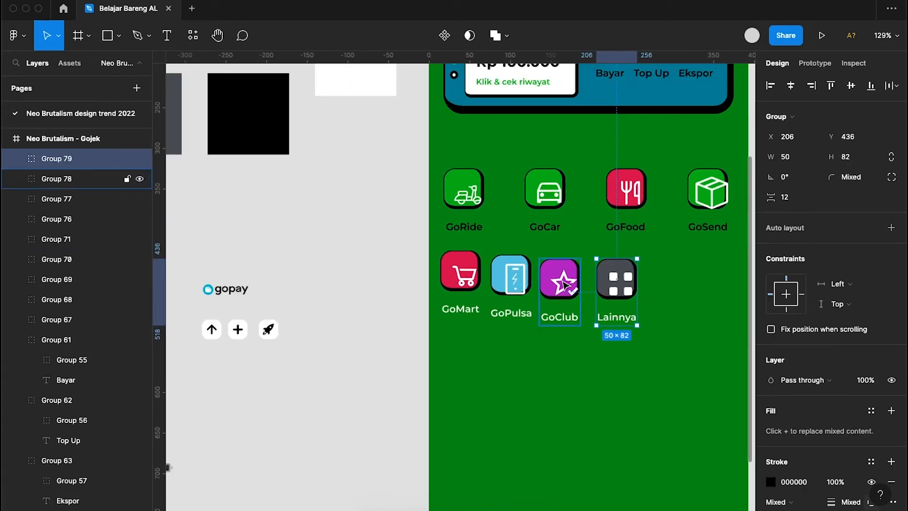
- Align the GoMart, GoPulsa, GoClub and Lainnya groups on their vertical centers and distribute them evenly horizontally
left_click(564, 284, "shift")
left_click(461, 275, "shift")
left_click(511, 276, "shift")
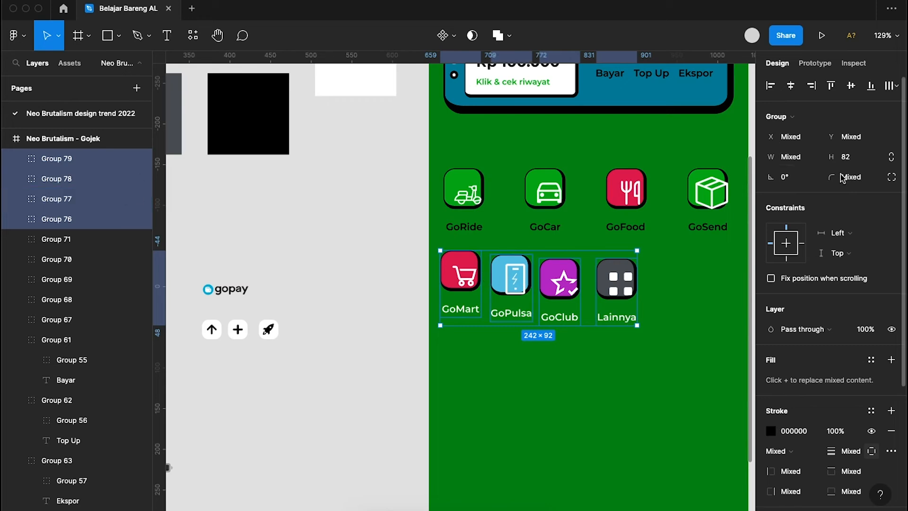
left_click(856, 89)
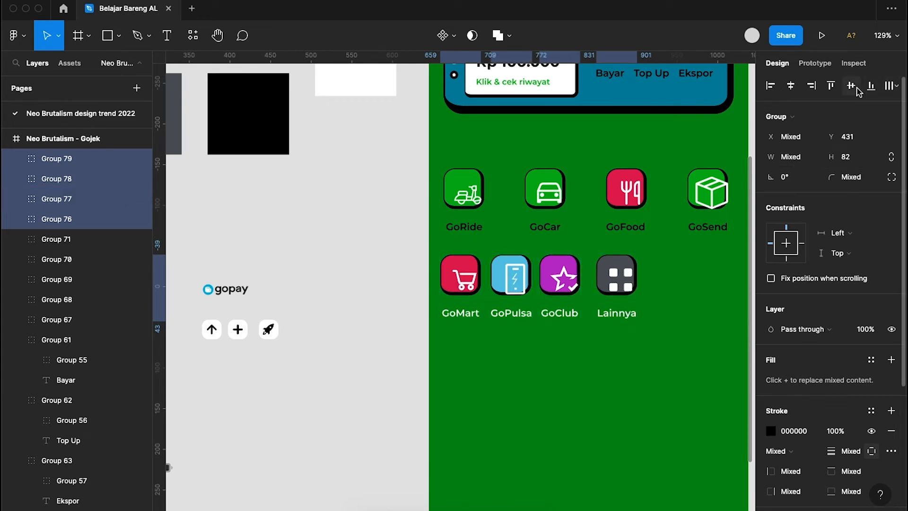
left_click(892, 85)
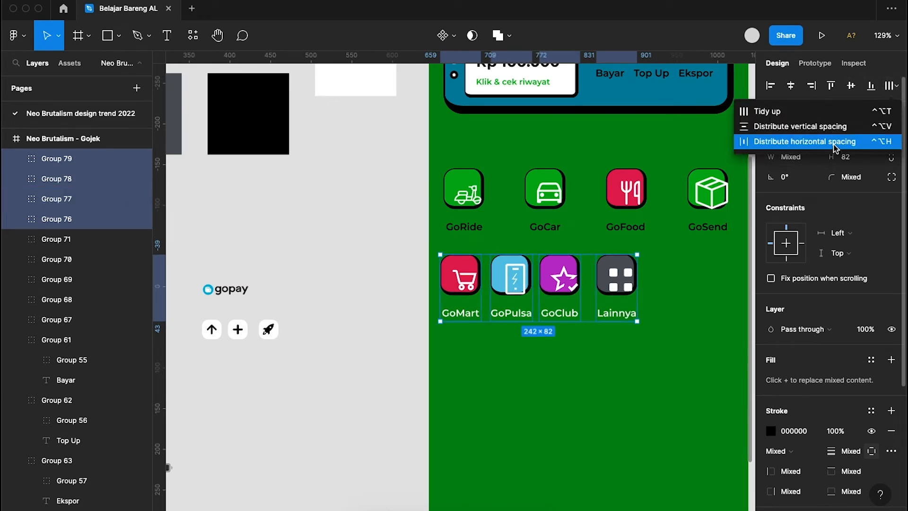
left_click(834, 142)
- Set the horizontal spacing between the four second-row service groups to 52
left_click(786, 199)
key("Return")
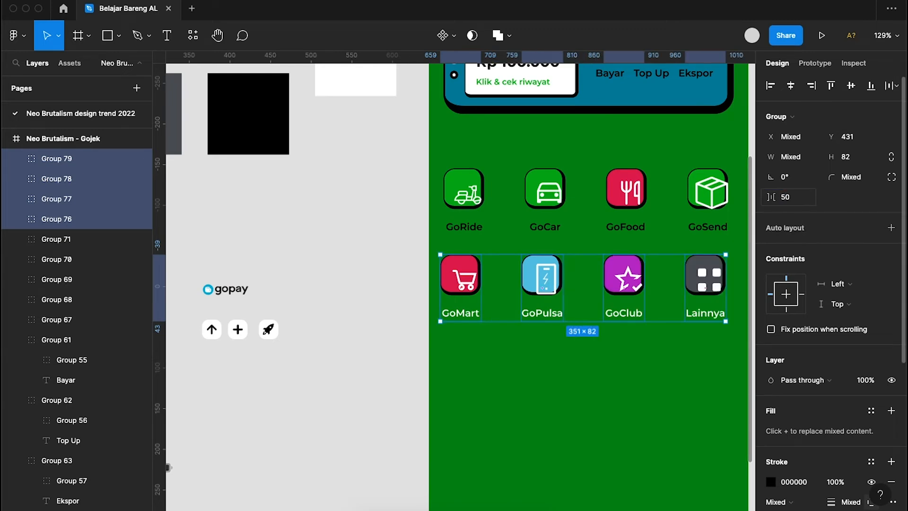
left_click(797, 202)
key("Return")
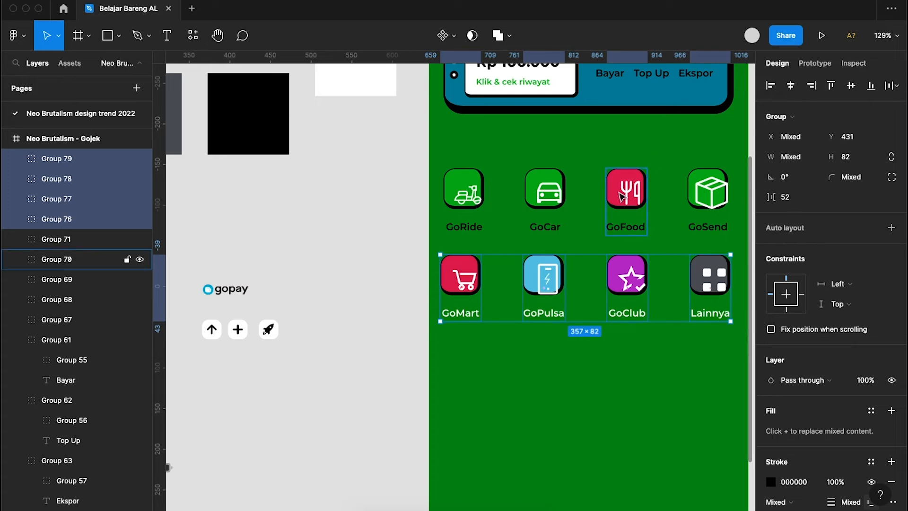
- Set the horizontal spacing between the GoRide, GoCar, GoFood and GoSend groups to 52
left_click(475, 208)
left_click(547, 198, "shift")
left_click(626, 192, "shift")
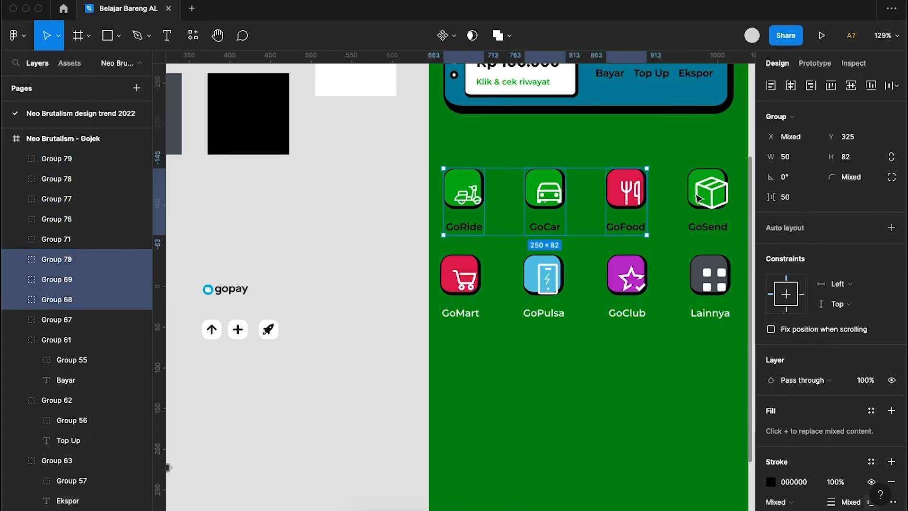
left_click(709, 192, "shift")
left_click(789, 203)
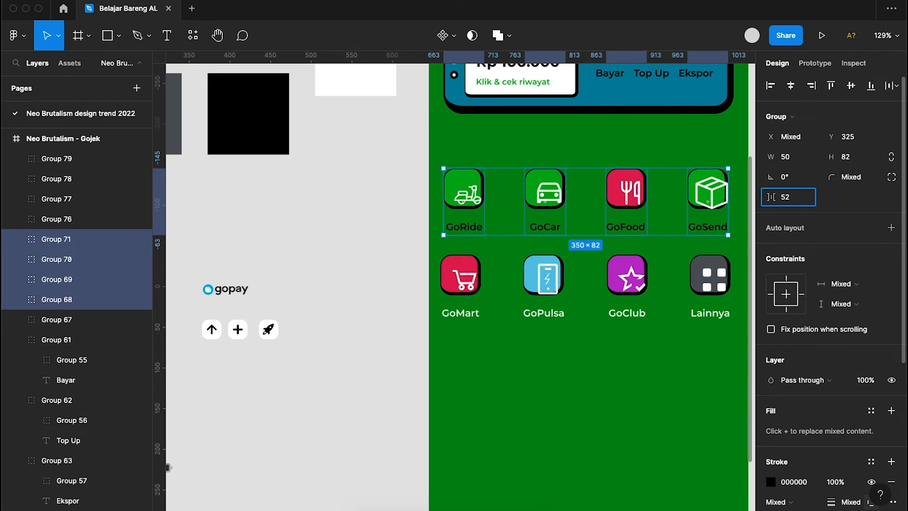
type("52")
key("Return")
scroll(726, 201, "right", 2)
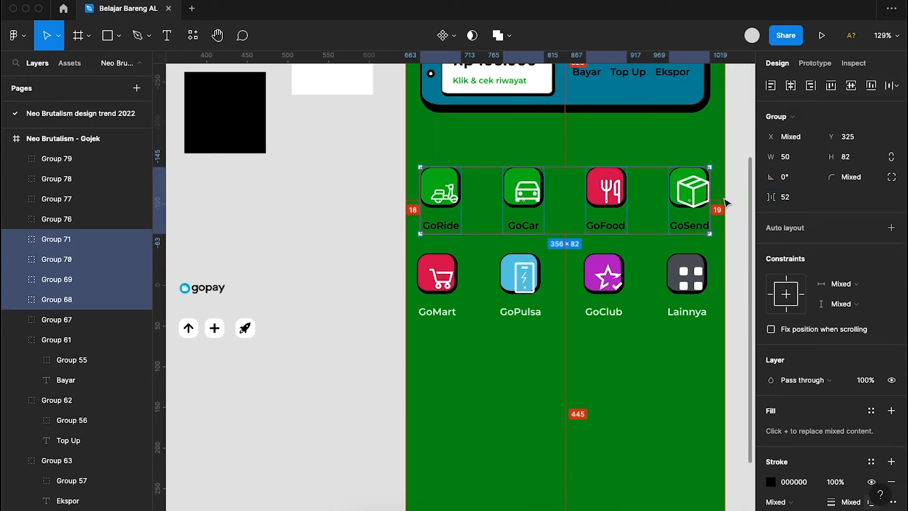
- Nudge the four second-row service groups 4 px to the right so they line up under the first row
left_click(686, 279)
left_click(604, 279, "shift")
left_click(520, 279, "shift")
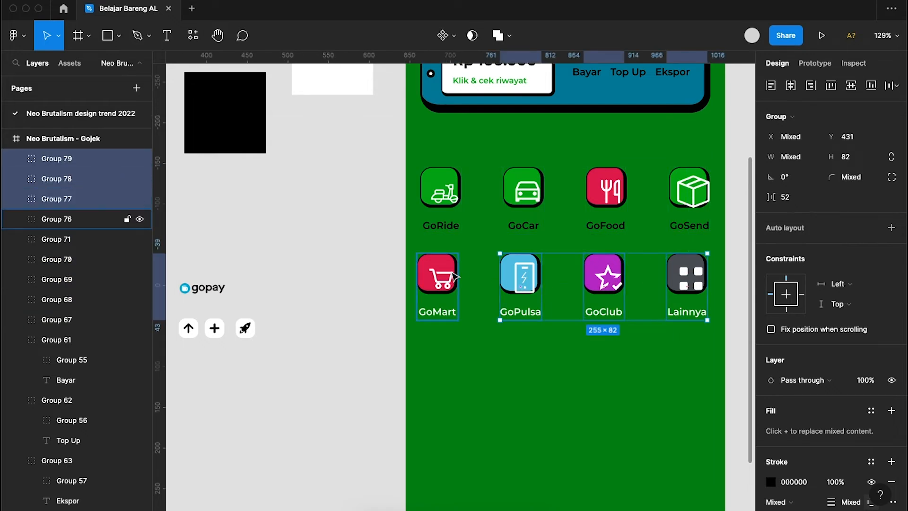
left_click(454, 277, "shift")
key("Right")
key("Right")
key("Right")
key("Right")
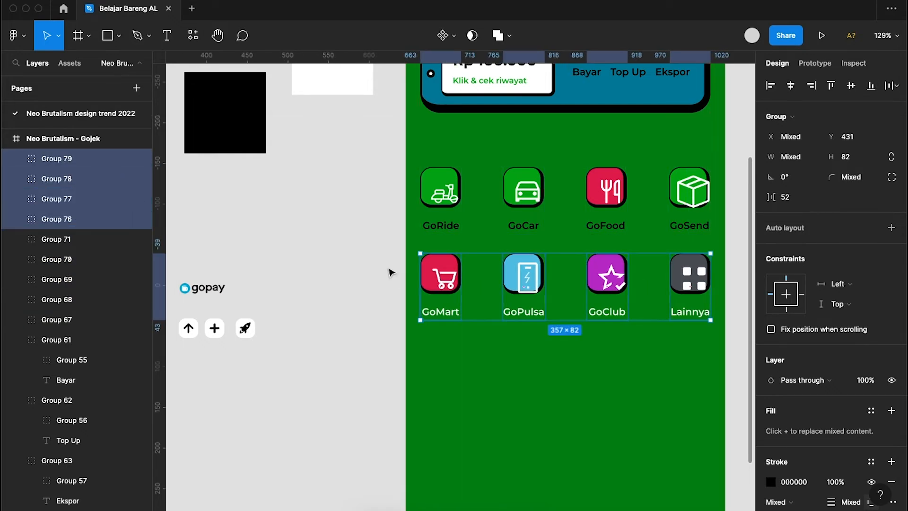
left_click(420, 158)
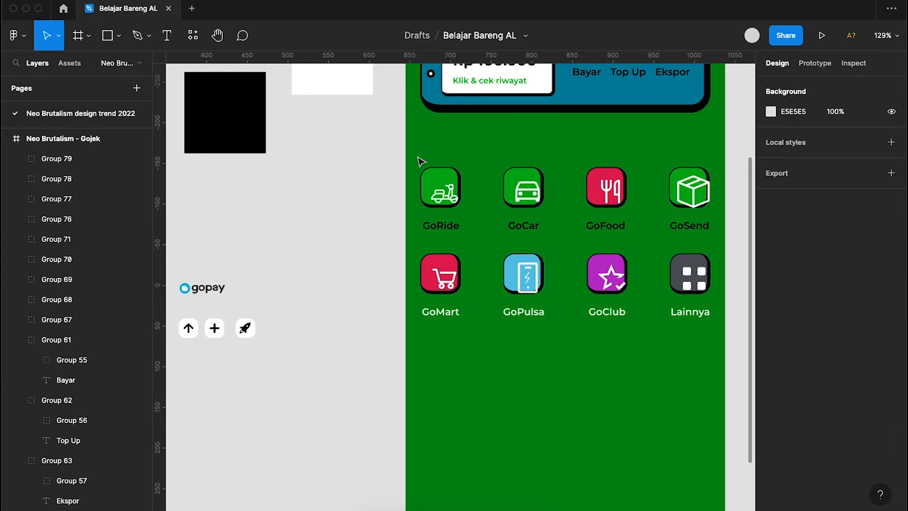
- Change the fill of the GoMart, GoPulsa, GoClub and Lainnya labels to black (000000)
double_click(440, 311)
left_click(521, 320, "shift")
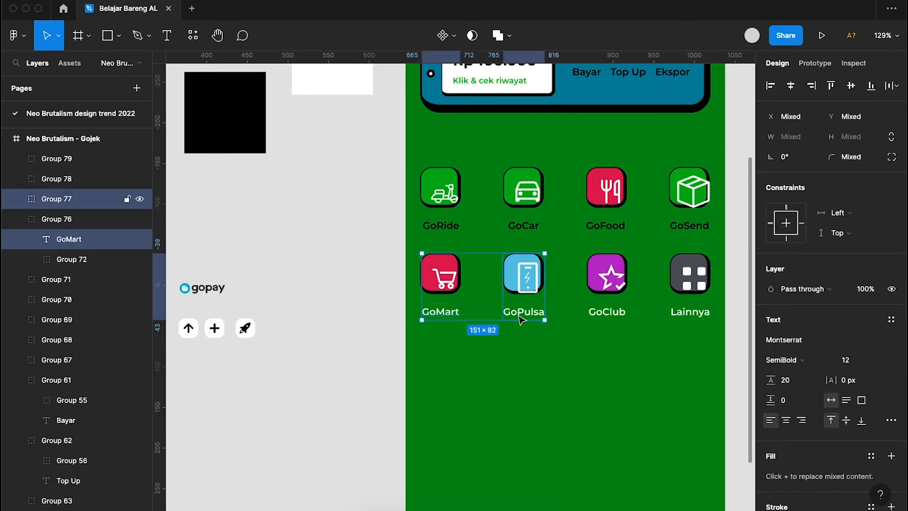
left_click(608, 314, "shift")
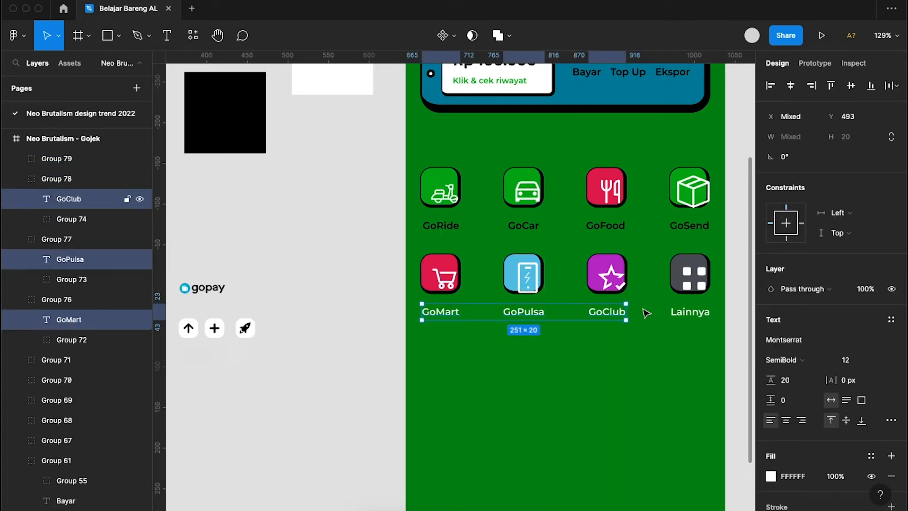
left_click(681, 314, "shift")
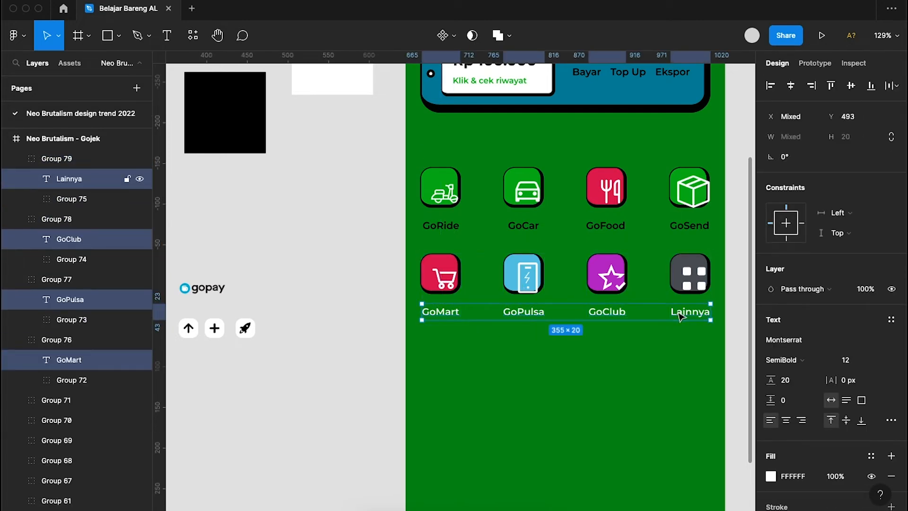
left_click(788, 478)
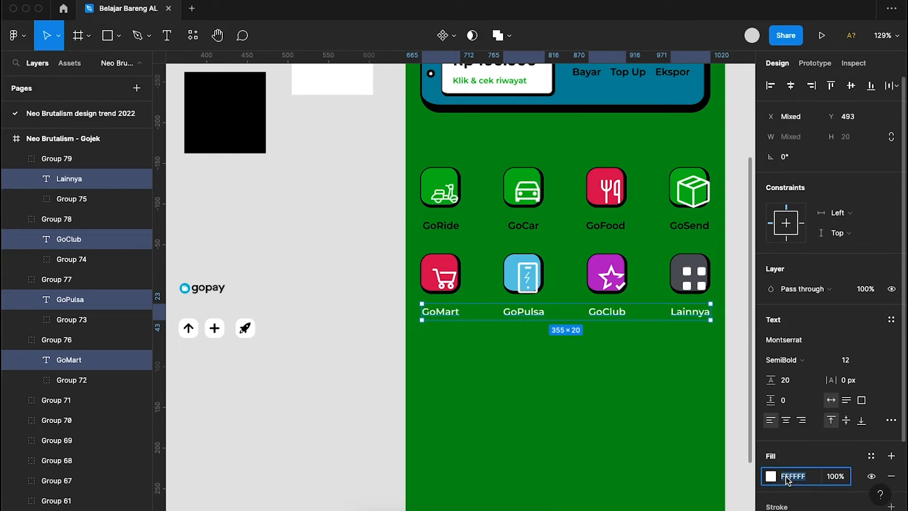
type("000")
key("Return")
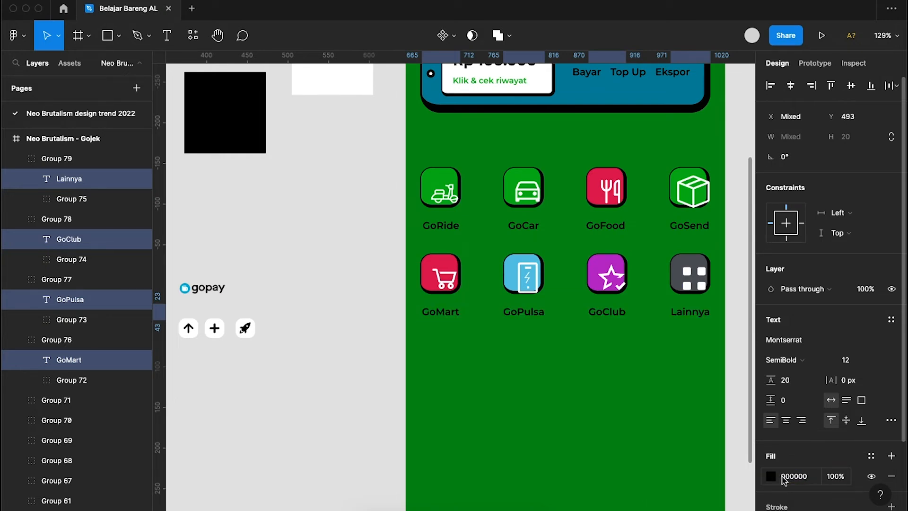
left_click(594, 429)
- Move the four second-row service groups up 10 px, closer to the first row
scroll(594, 429, "up", 1)
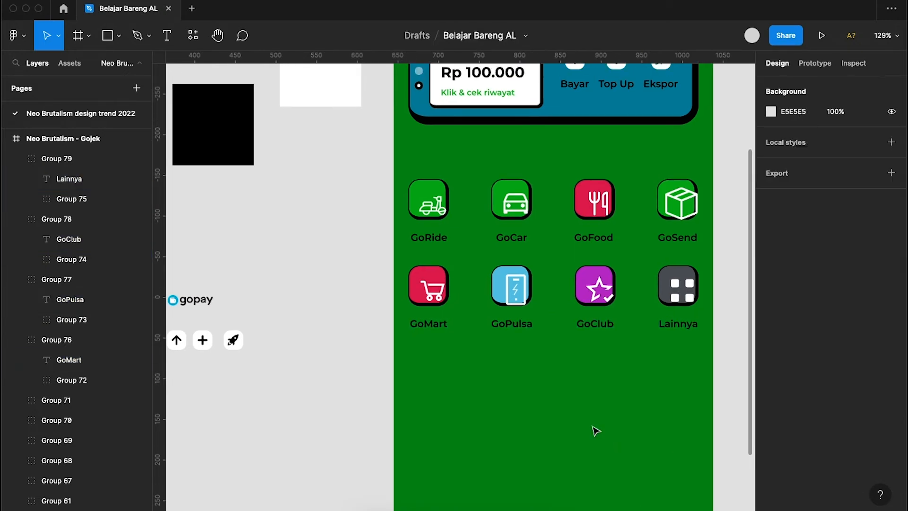
left_click(440, 314)
left_click(508, 286, "shift")
left_click(589, 299, "shift")
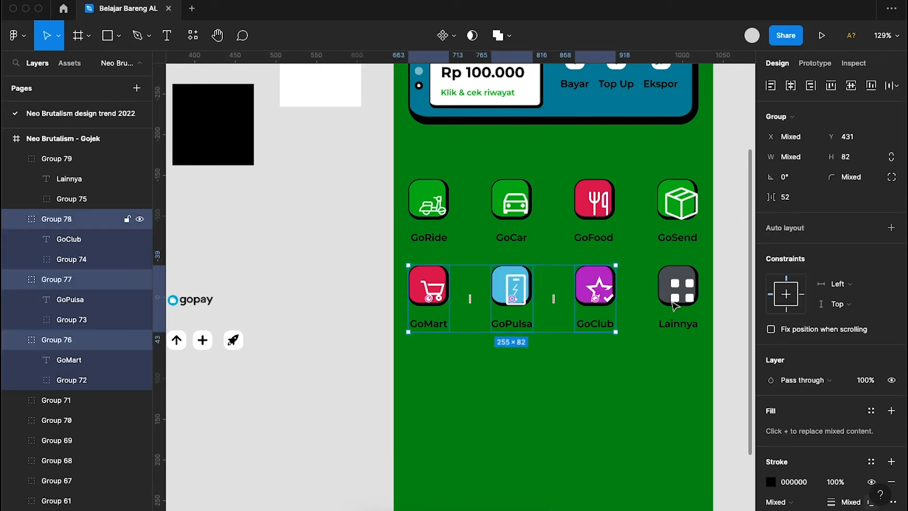
left_click(672, 284, "shift")
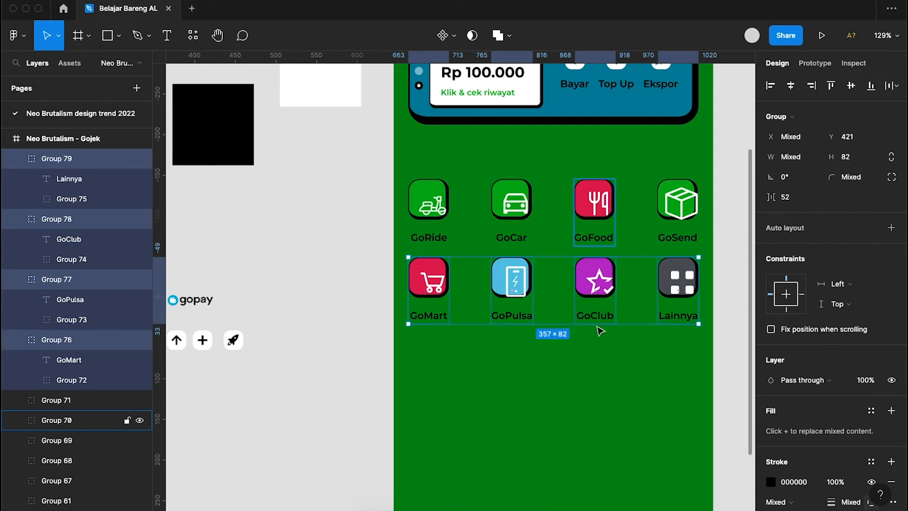
key("shift+Up")
key("Escape")
- Move both rows of service tiles up to about 26 px below the gopay card
mouse_move(404, 163)
left_mouse_down()
mouse_move(468, 296)
mouse_move(648, 373)
mouse_move(717, 374)
left_mouse_up()
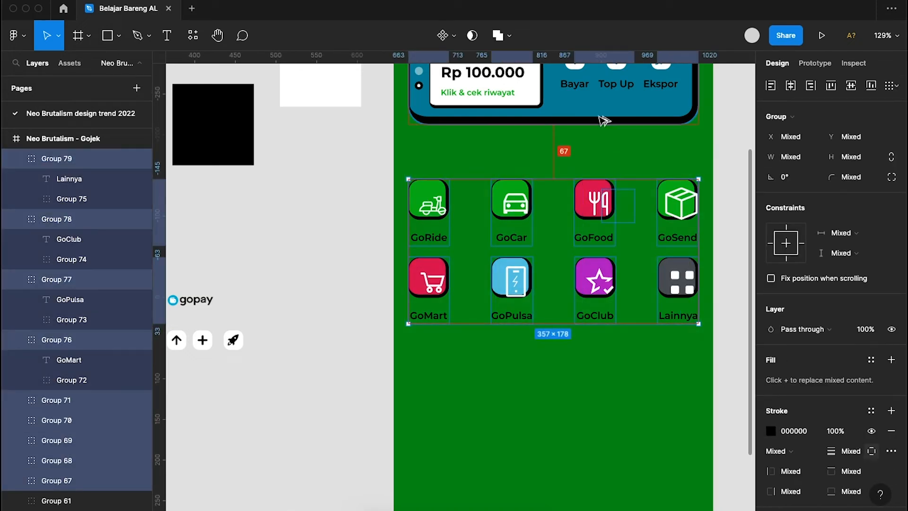
key("shift+Up")
key("shift+Up")
key("shift+Up")
key("shift+Up")
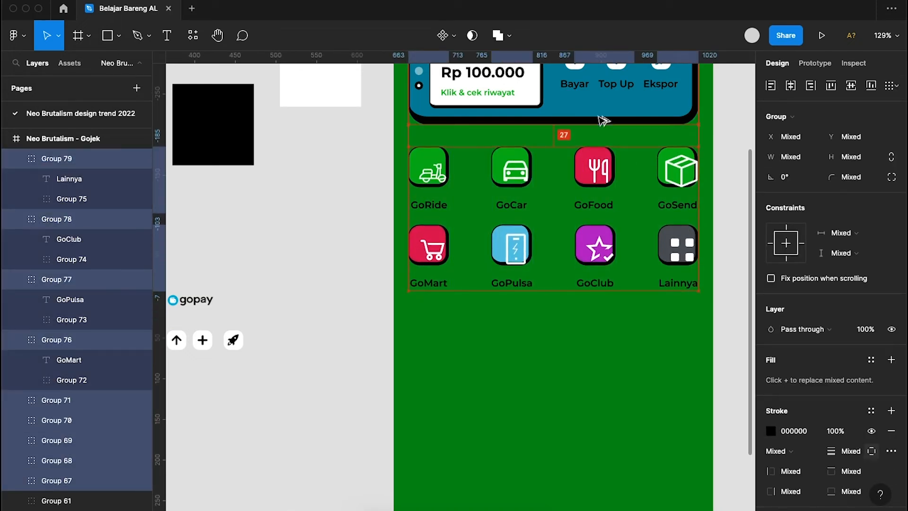
key("Up")
key("Up")
key("Up")
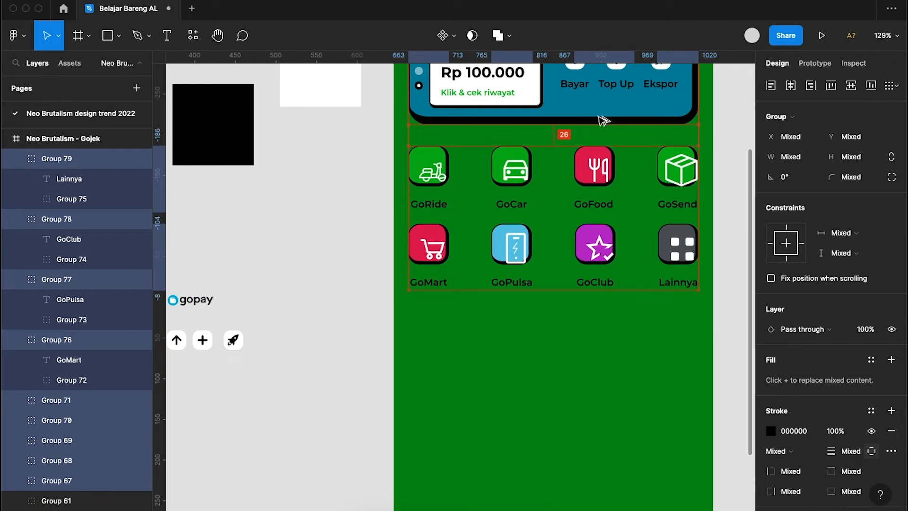
left_click(604, 349)
- Fill the search bar with the pink EE5382 sampled from the color palette
scroll(604, 349, "down", 3)
scroll(604, 349, "up", 3)
scroll(605, 349, "down", 2)
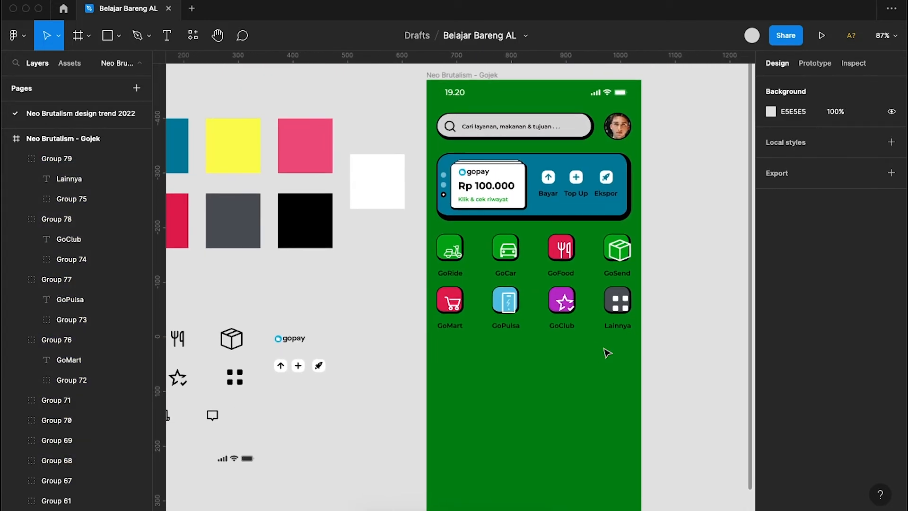
scroll(608, 352, "down", 2)
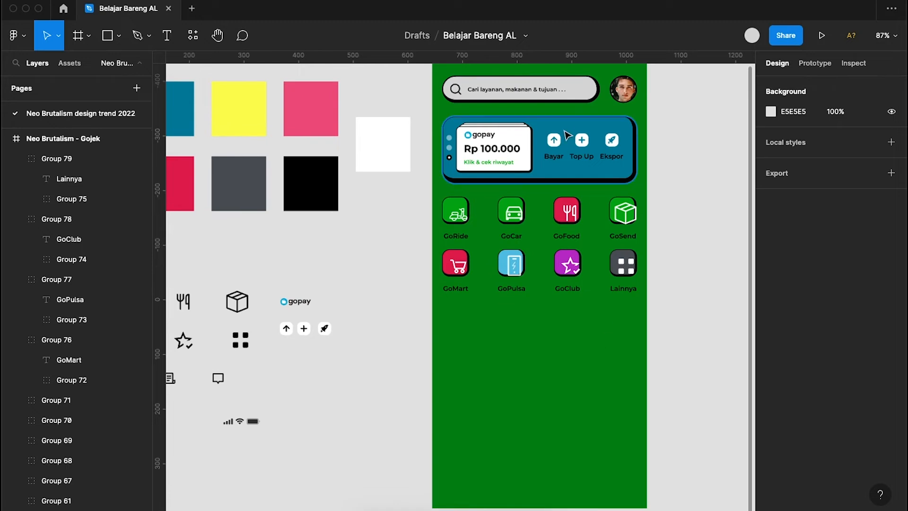
left_click(591, 86)
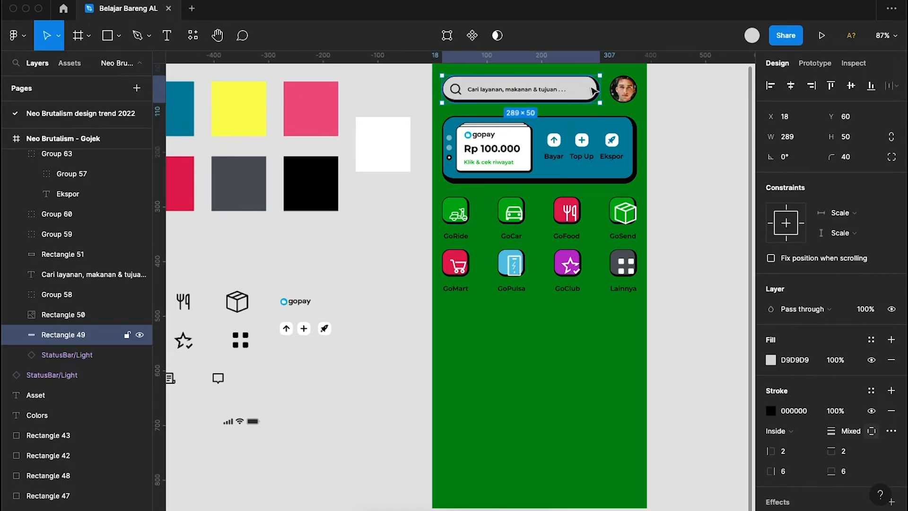
left_click(772, 359)
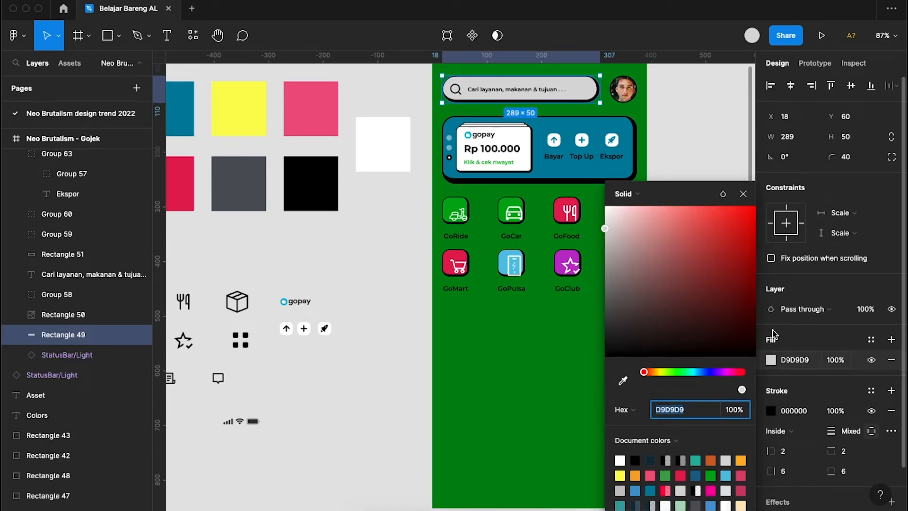
left_click(626, 380)
scroll(442, 325, "left", 3)
scroll(442, 324, "up", 1)
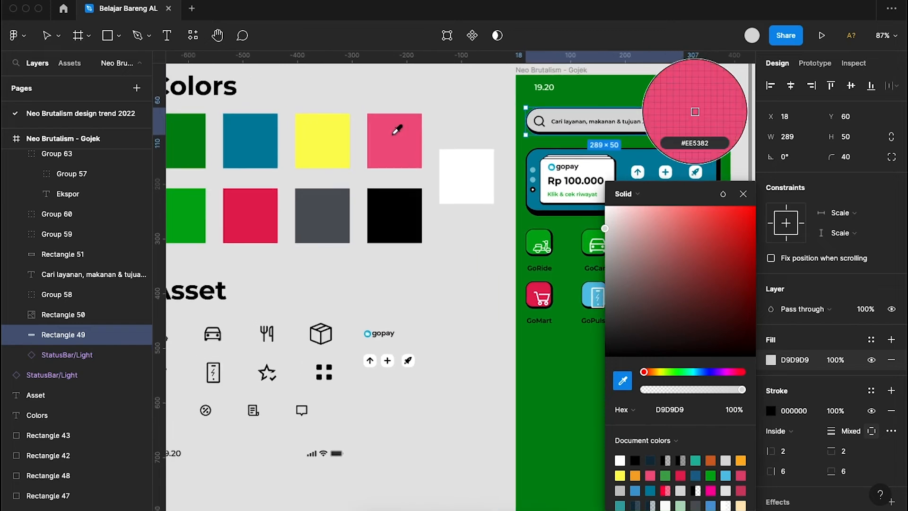
left_click(397, 130)
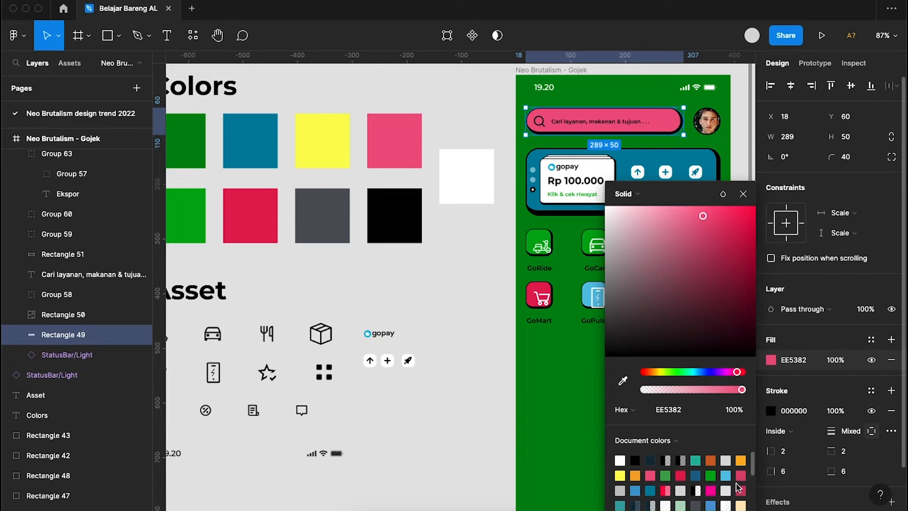
- Try the darker pink DE4573 as the search bar's fill and restore EE5382
left_click(741, 475)
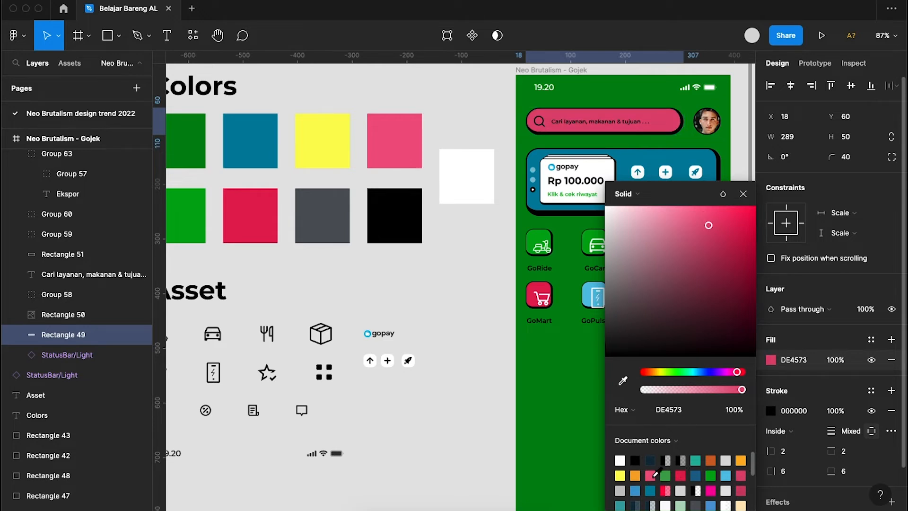
left_click(655, 474)
scroll(518, 450, "right", 2)
scroll(518, 449, "up", 1)
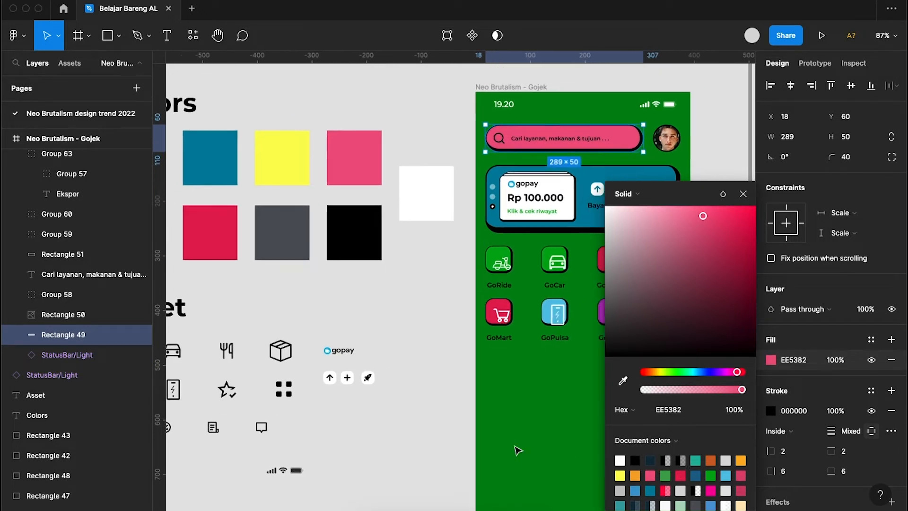
scroll(518, 449, "down", 1)
scroll(516, 448, "left", 1)
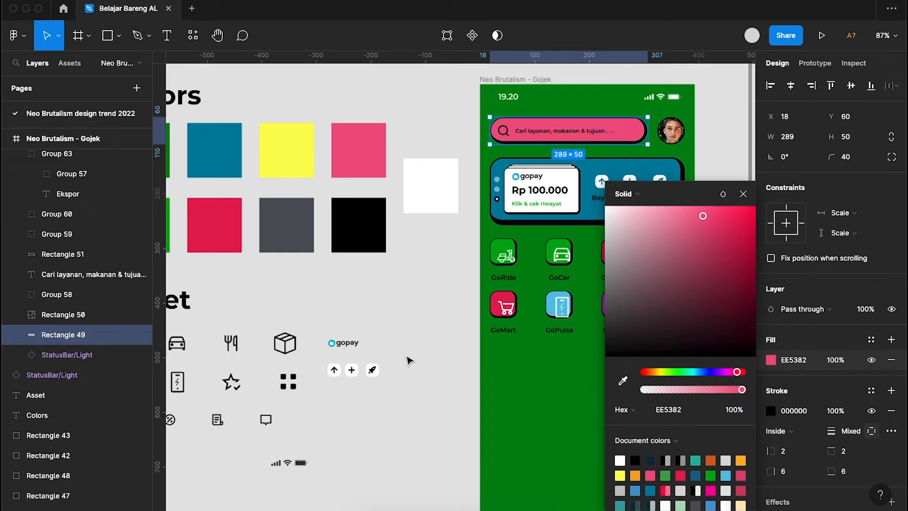
left_click(410, 361)
- Review the whole home screen and inspect the Bayar, Top Up and Ekspor actions on the gopay card up close
scroll(410, 361, "down", 1)
scroll(410, 361, "down", 3)
scroll(410, 361, "down", 2)
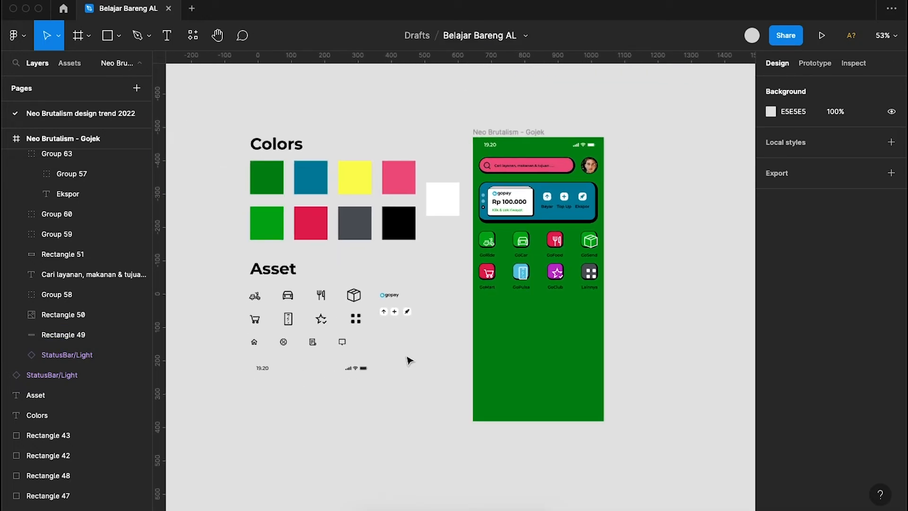
scroll(409, 361, "down", 3)
scroll(410, 361, "up", 2)
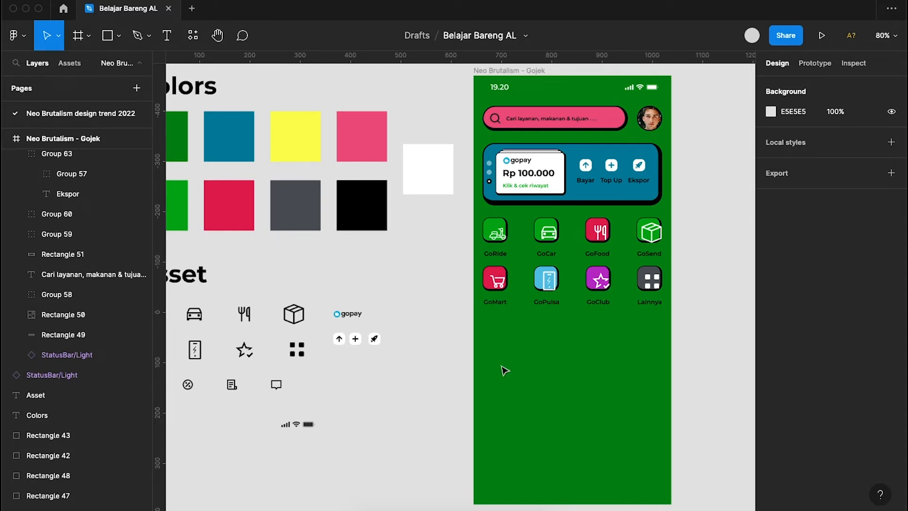
scroll(587, 189, "up", 5)
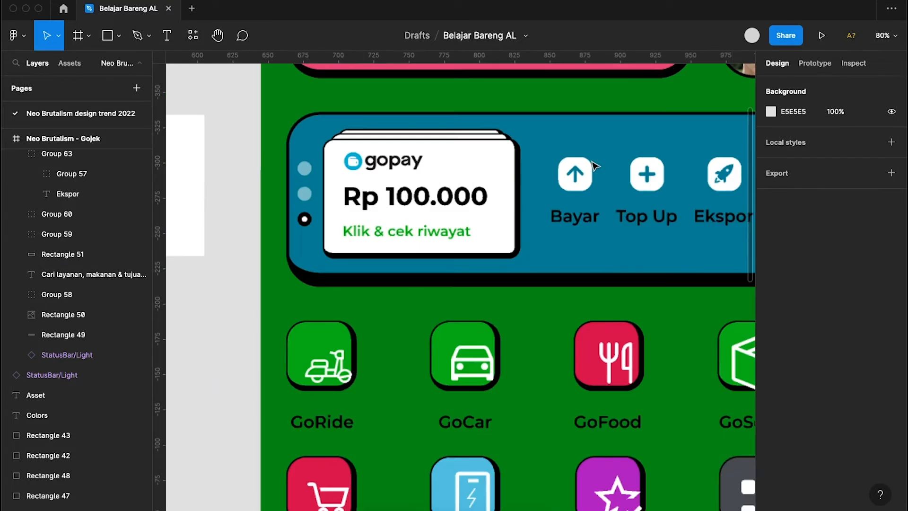
scroll(587, 186, "right", 5)
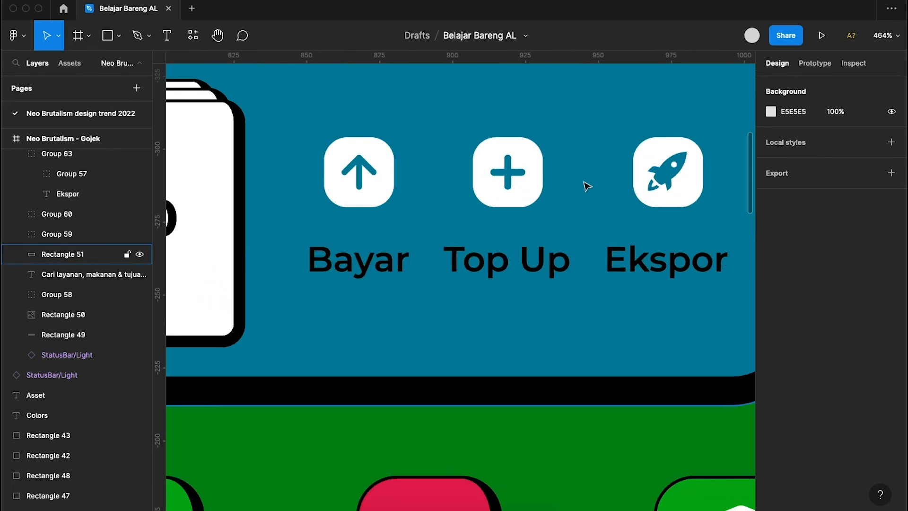
- Add a black inside stroke to the Bayar icon's white square, 1 px on the left and top edges and 2 px on the right and bottom
scroll(521, 191, "up", 2)
double_click(381, 204)
double_click(382, 204)
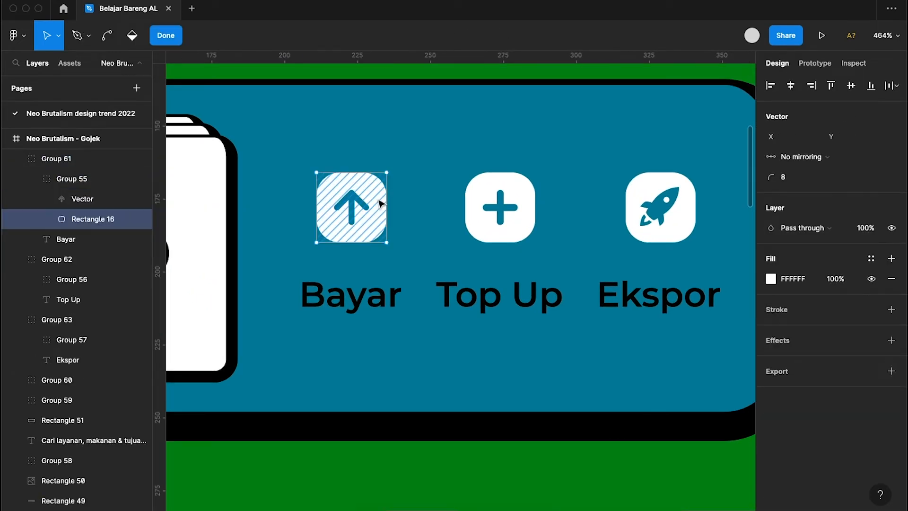
key("Escape")
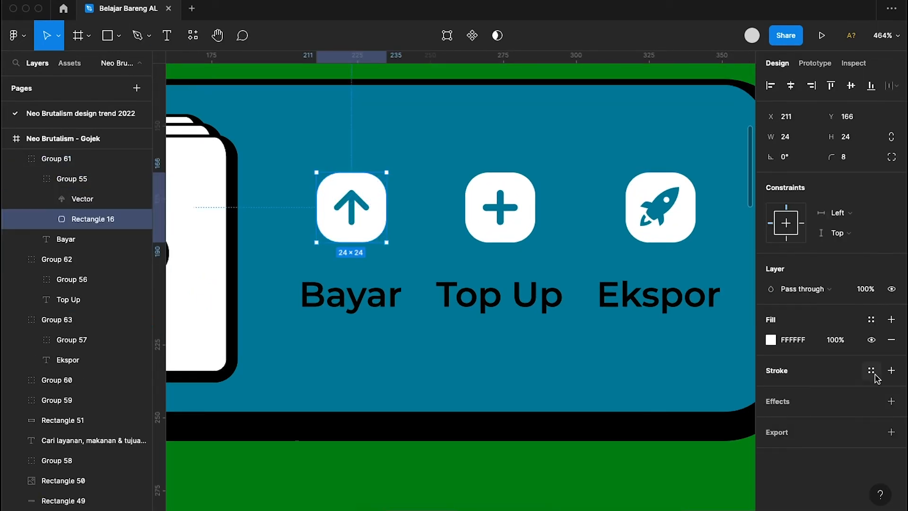
left_click(891, 371)
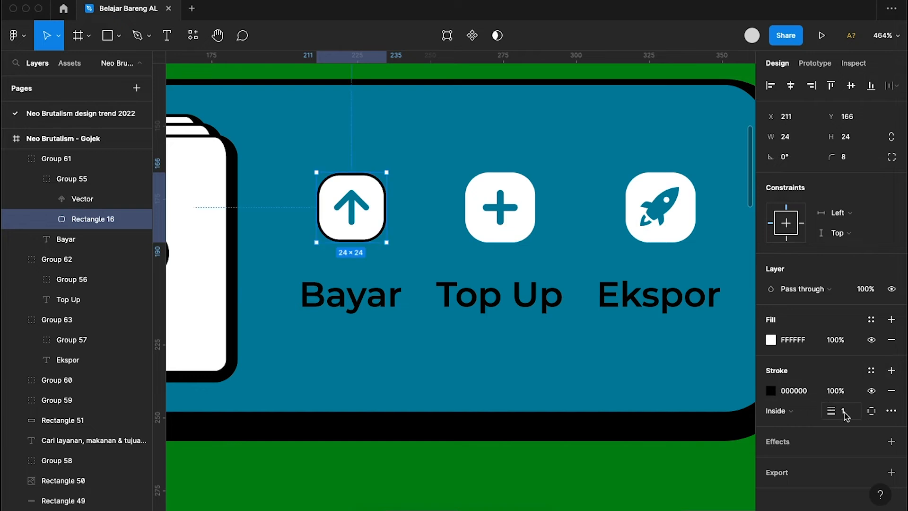
left_click(869, 415)
left_click(868, 502)
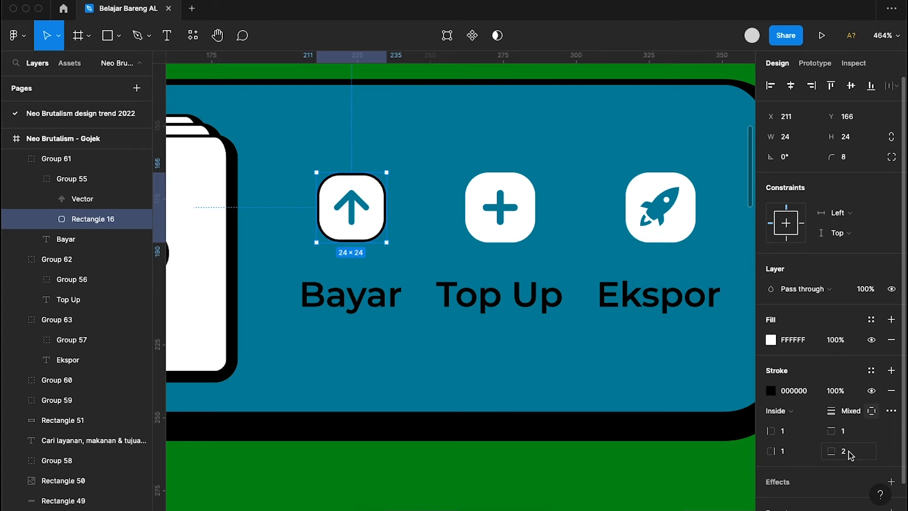
left_click(801, 457)
key("Return")
- Add a black inside stroke to the Top Up icon's white square, 1 px left and top, 2 px right and bottom
left_click(525, 234)
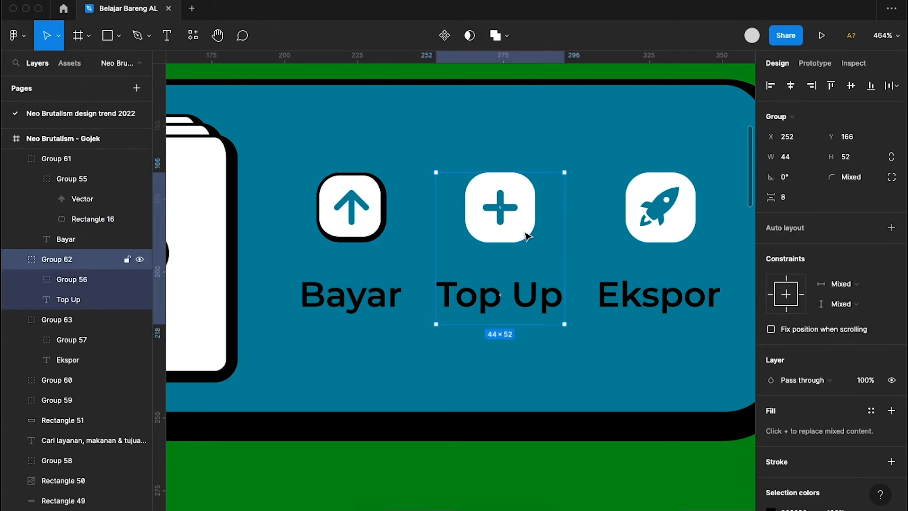
left_click(526, 236)
left_click(891, 370)
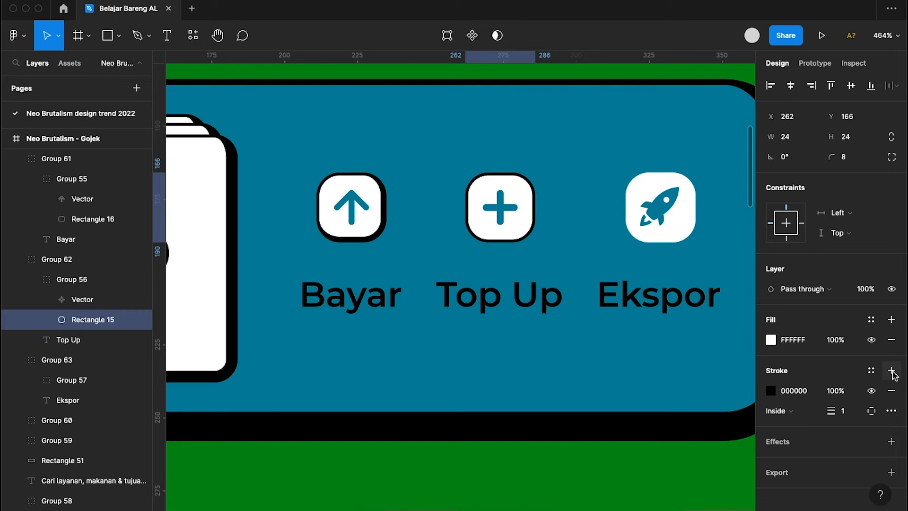
left_click(872, 410)
left_click(873, 501)
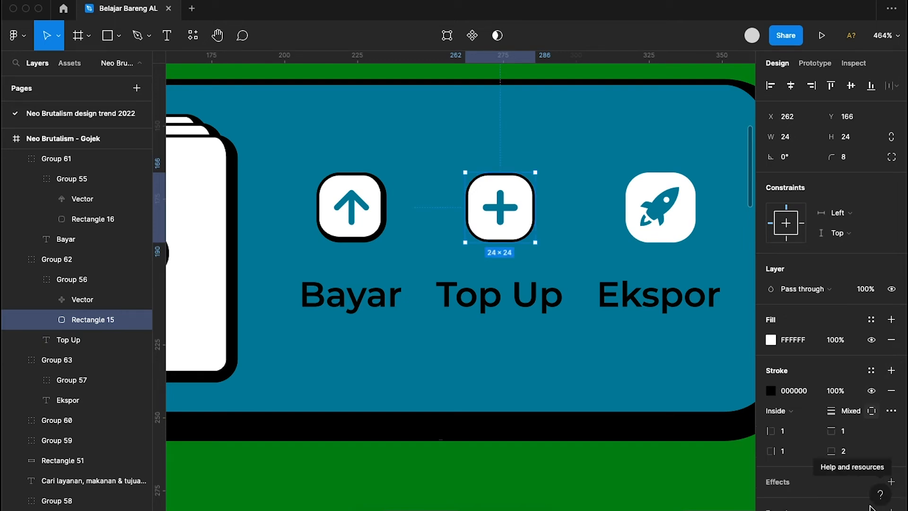
left_click(798, 455)
type("2")
key("Return")
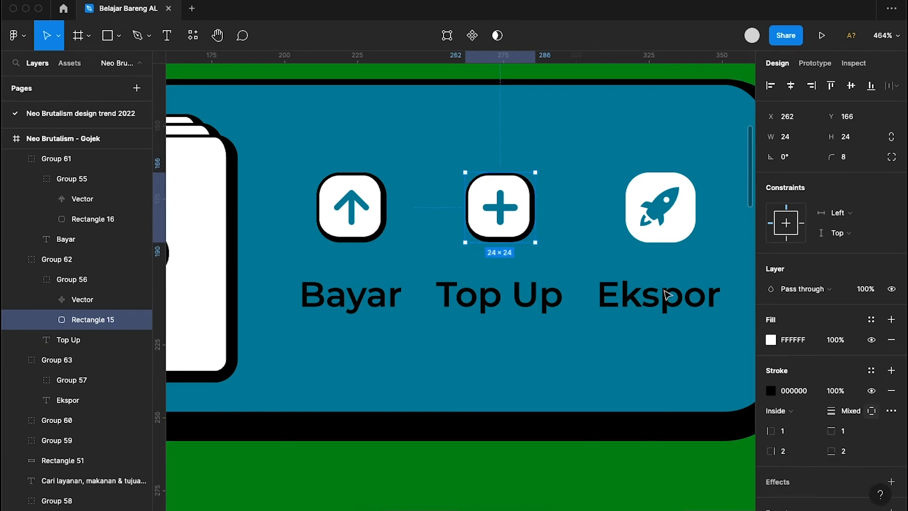
- Add a black inside stroke to the Ekspor icon's white square, 1 px left and top, 2 px right and bottom
double_click(679, 241)
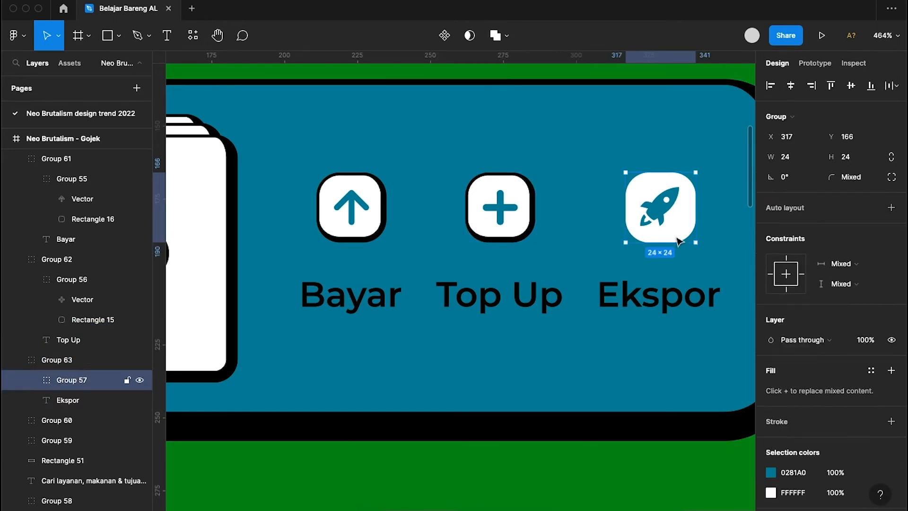
left_click(886, 372)
left_click(872, 411)
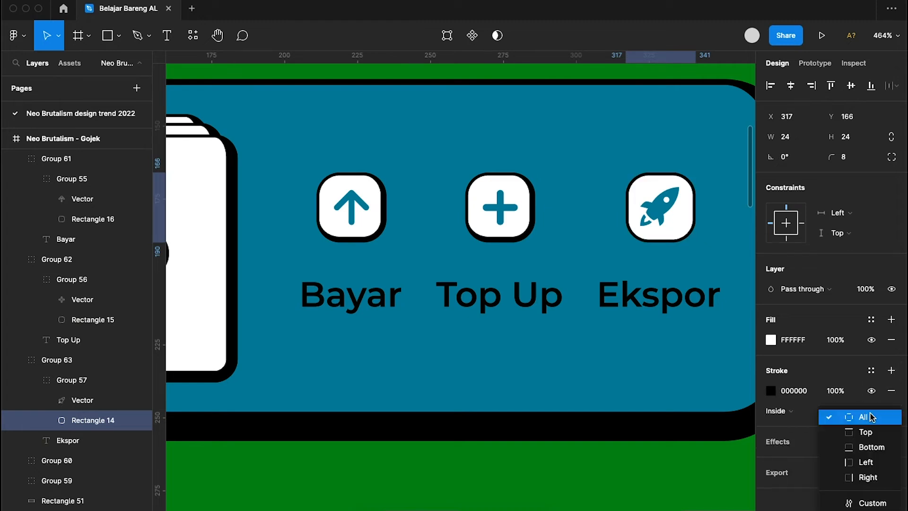
left_click(869, 500)
left_click(786, 451)
type("2")
key("Return")
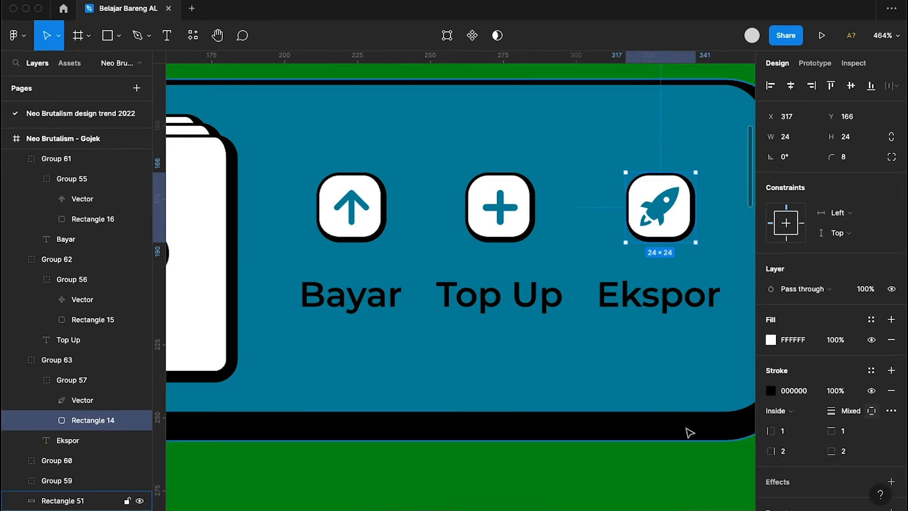
left_click(689, 432)
- Draw a thin divider rectangle about 353 × 4 px below the second row of service tiles
scroll(699, 404, "down", 10)
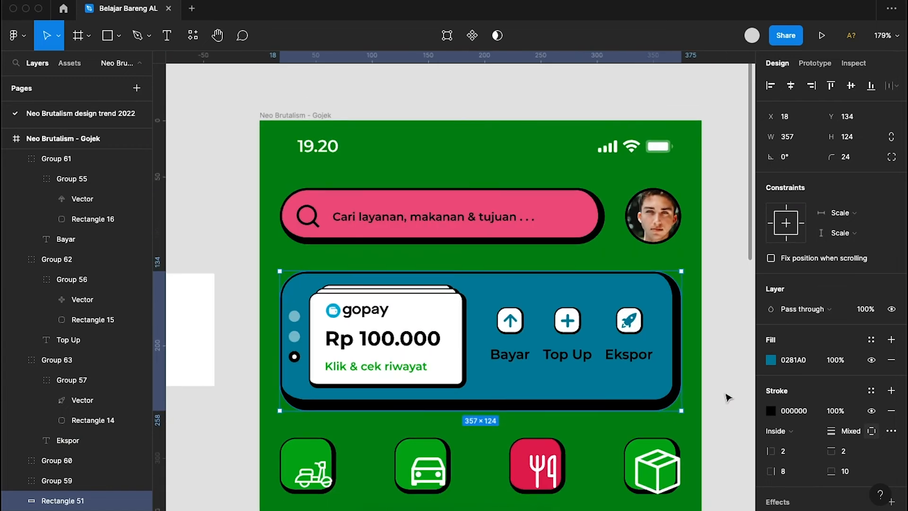
left_click(728, 397)
scroll(727, 397, "down", 5)
scroll(727, 396, "down", 2)
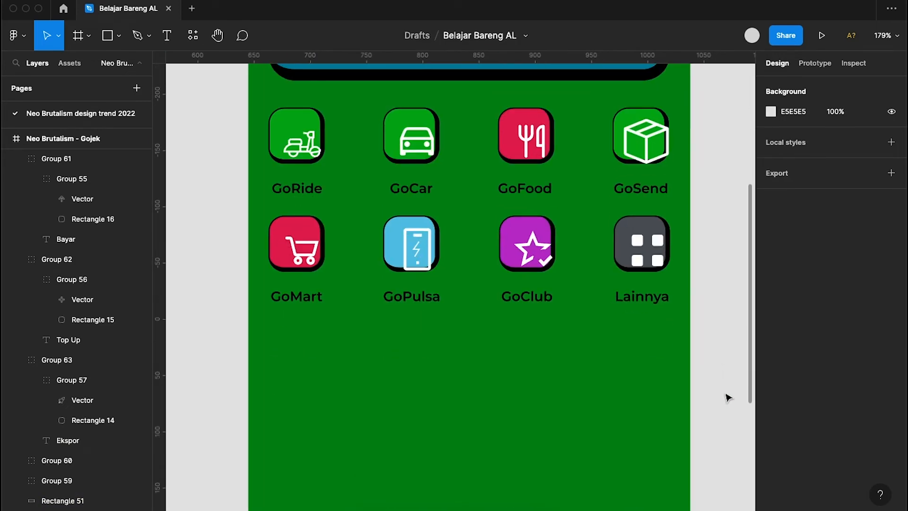
left_click(108, 37)
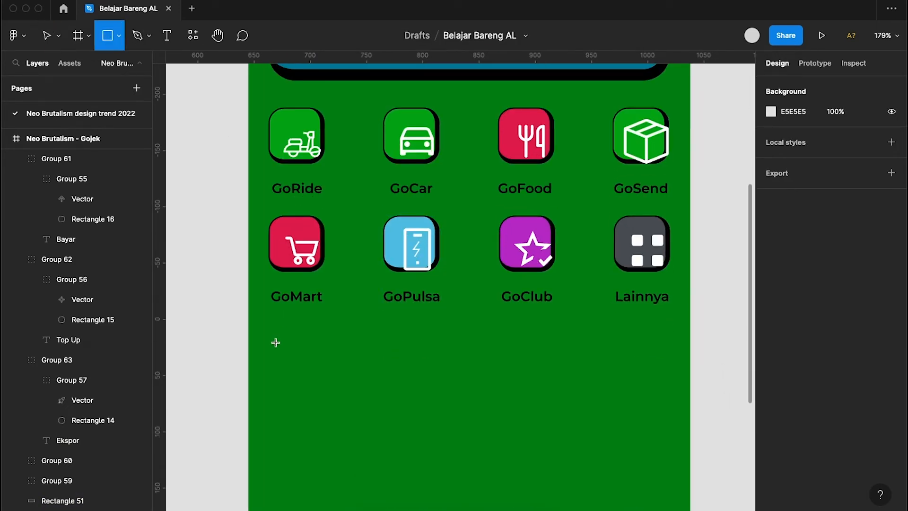
mouse_move(272, 337)
left_mouse_down()
mouse_move(638, 366)
mouse_move(681, 334)
mouse_move(672, 345)
left_mouse_up()
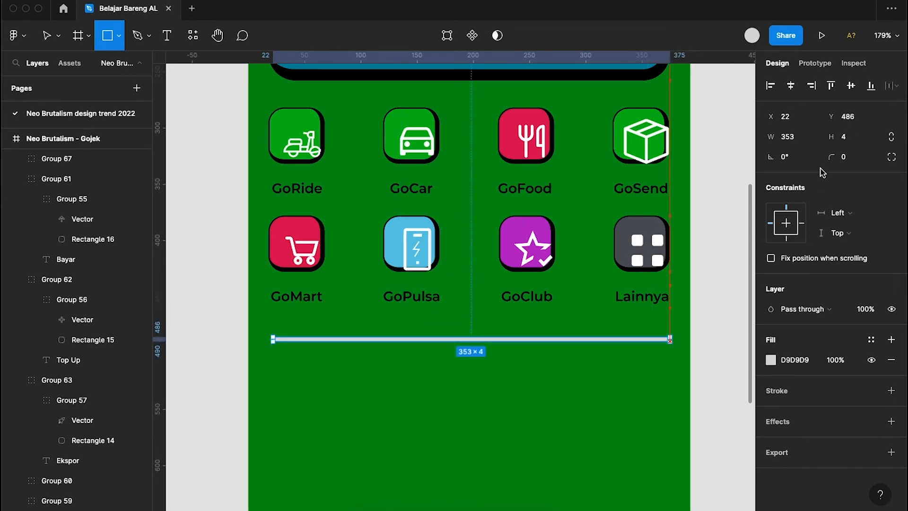
- Set the divider's height to 2 and its corner radius to 2
left_click(850, 141)
key("Return")
left_click(864, 157)
type("2")
key("Return")
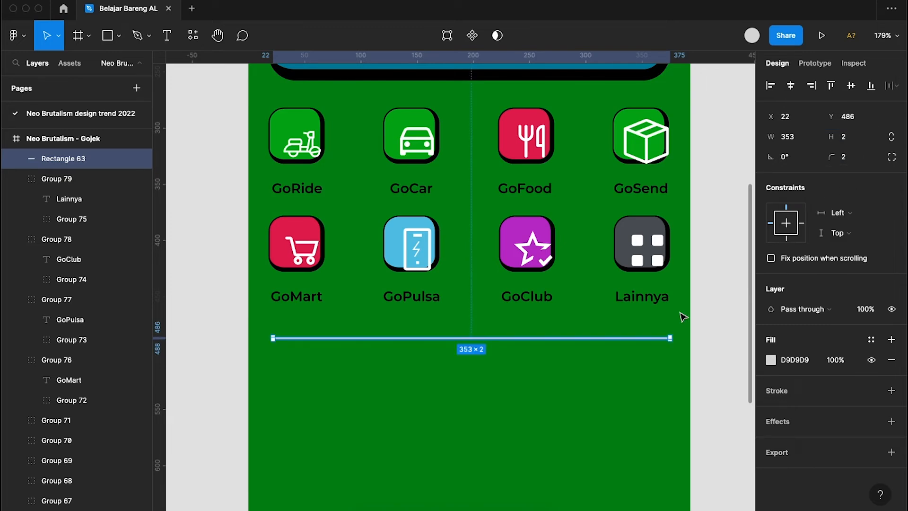
- Fill the divider with the yellow FCFC53 sampled from the color palette
left_click(771, 360)
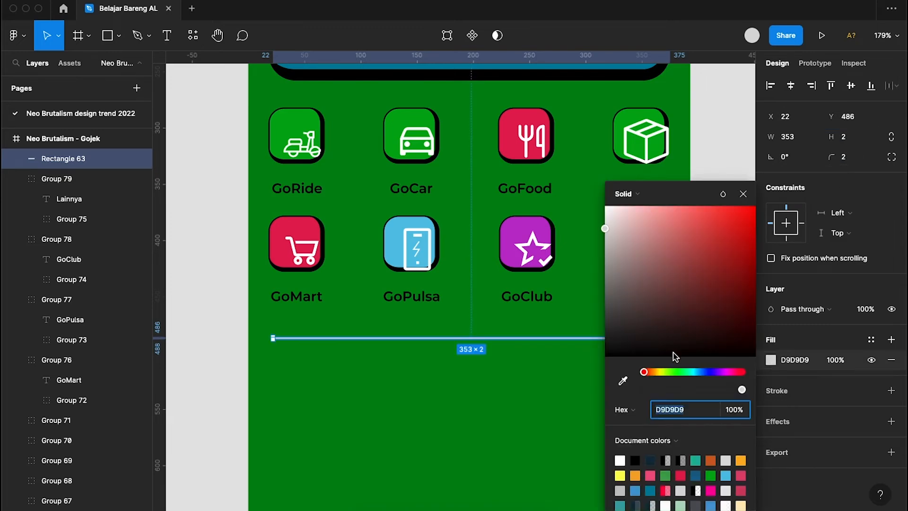
left_click(622, 381)
scroll(695, 112, "left", 10)
key("minus")
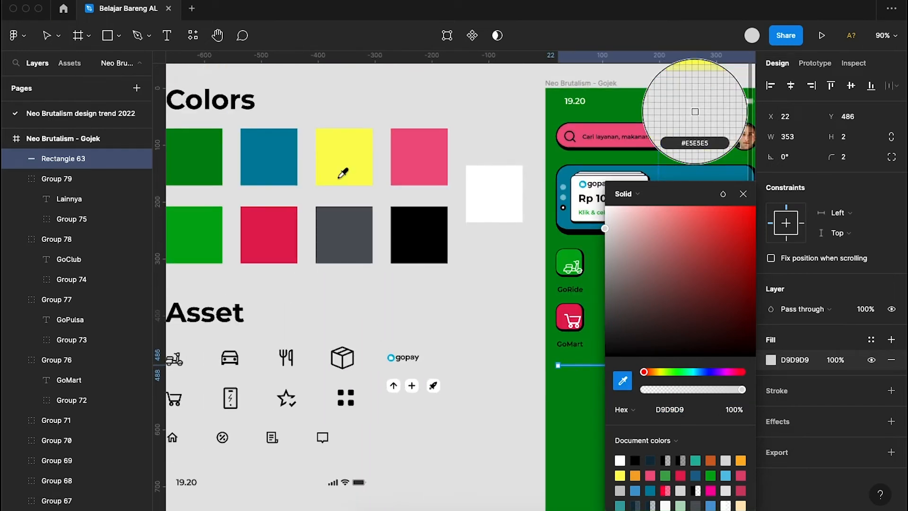
left_click(341, 181)
left_click(503, 331)
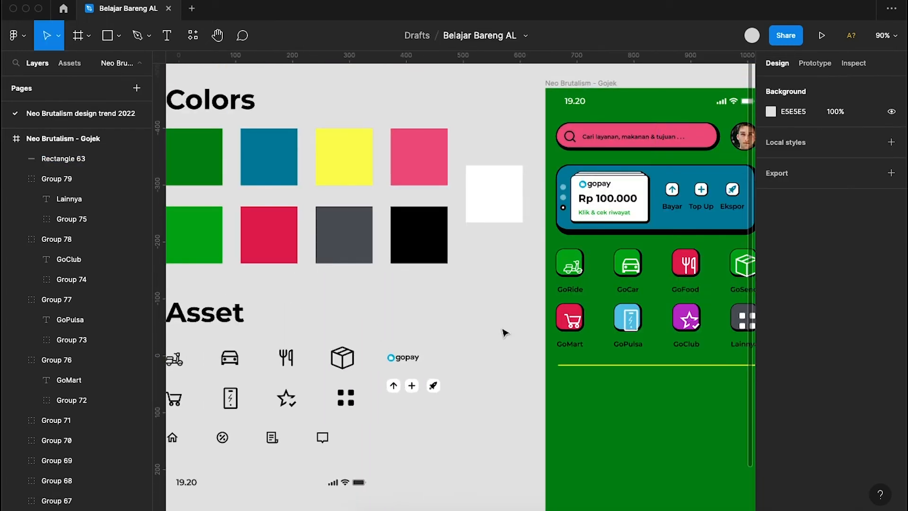
- Center the divider horizontally in the frame and nudge it up to 24 px below the service labels
scroll(520, 334, "right", 5)
scroll(521, 334, "down", 2)
left_click(534, 330)
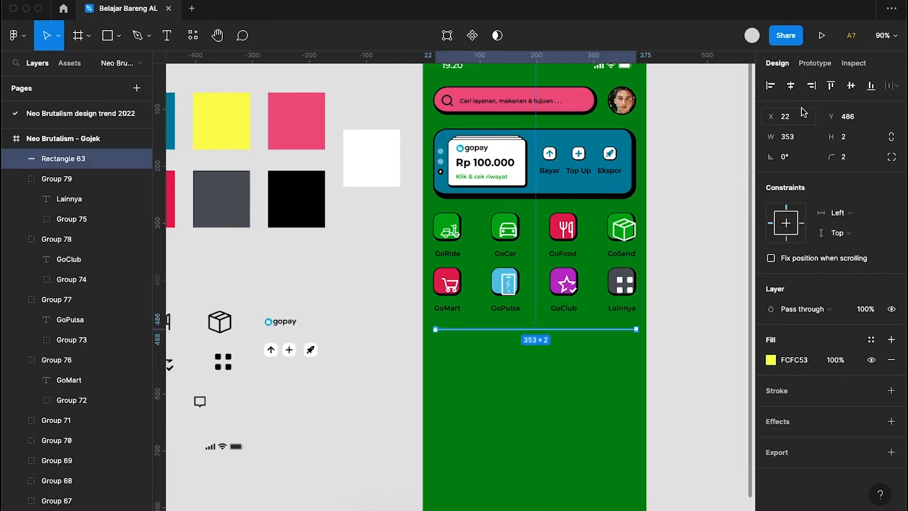
left_click(791, 86)
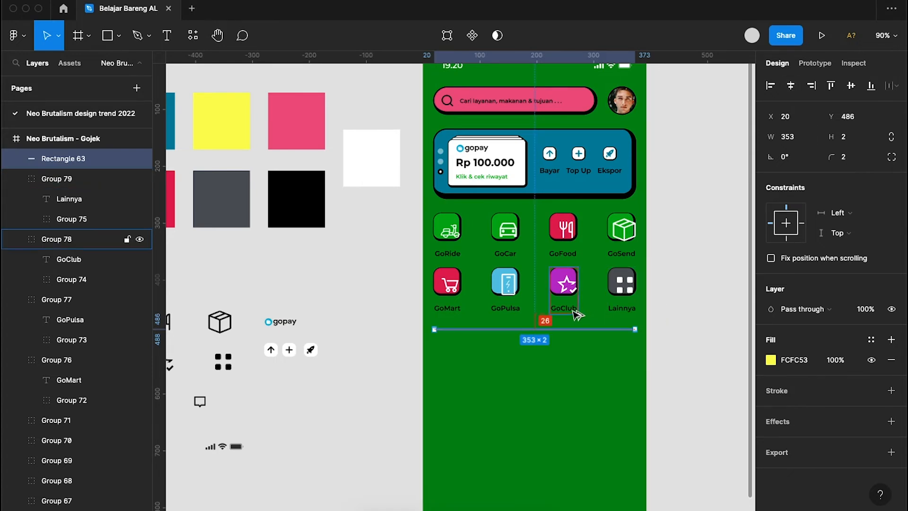
key("Up")
key("Up")
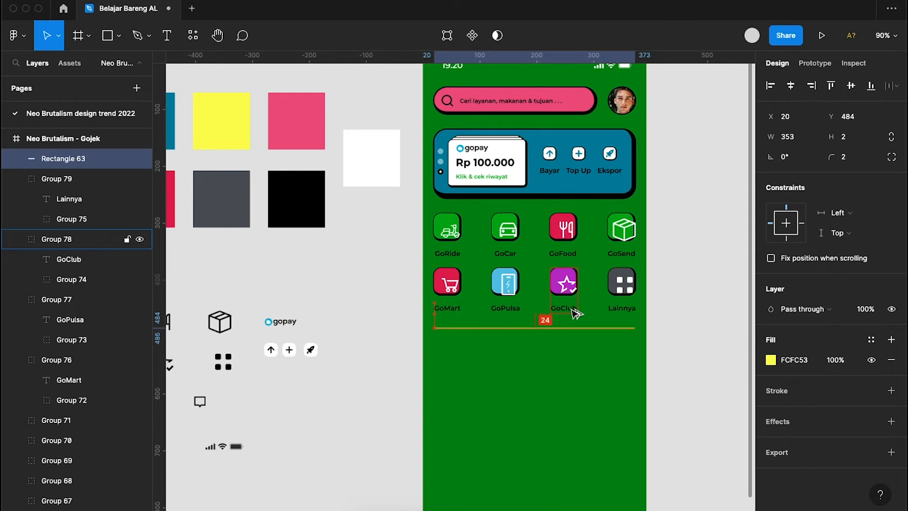
left_click(676, 321)
- Add the text "Akses Cepat" below the yellow divider near the frame's left edge
scroll(677, 324, "down", 4)
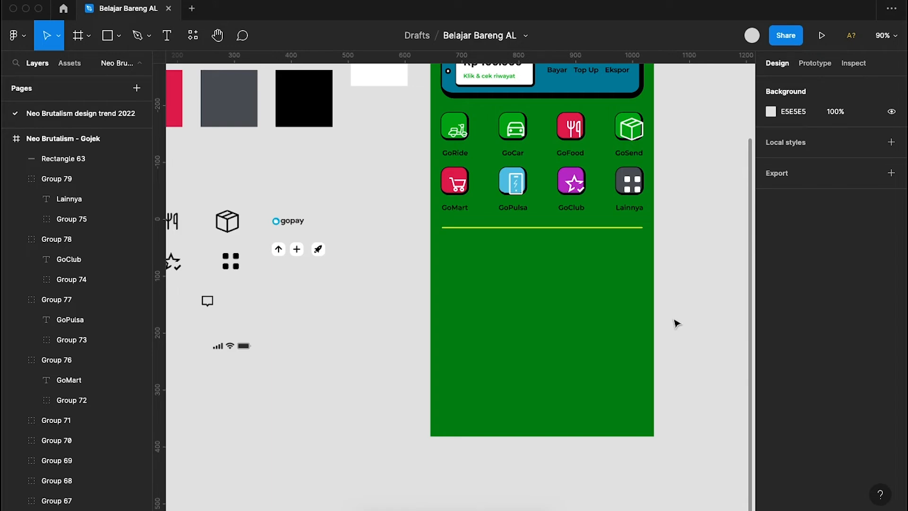
left_click(166, 35)
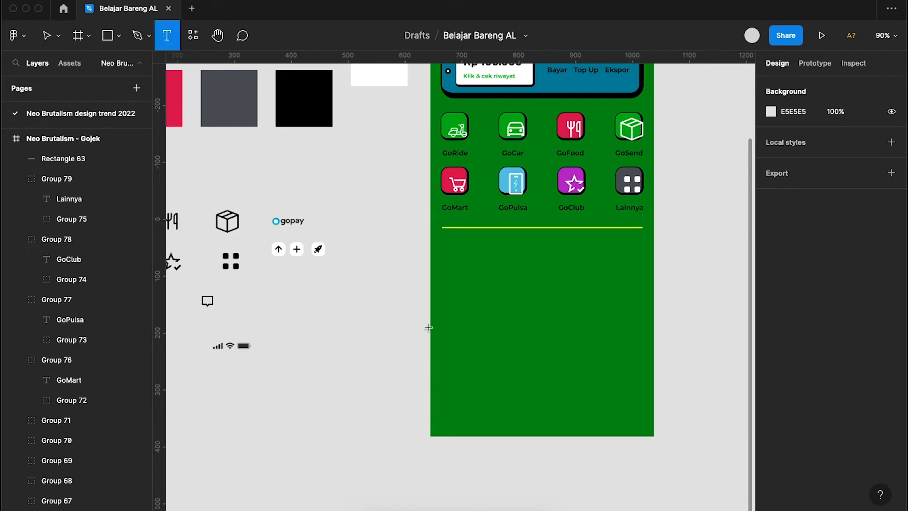
left_click(448, 252)
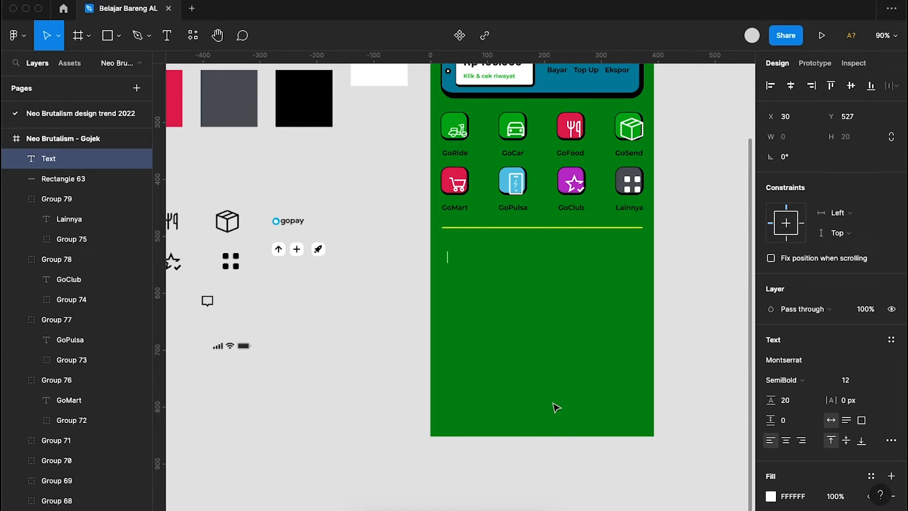
type("Akses Cepat")
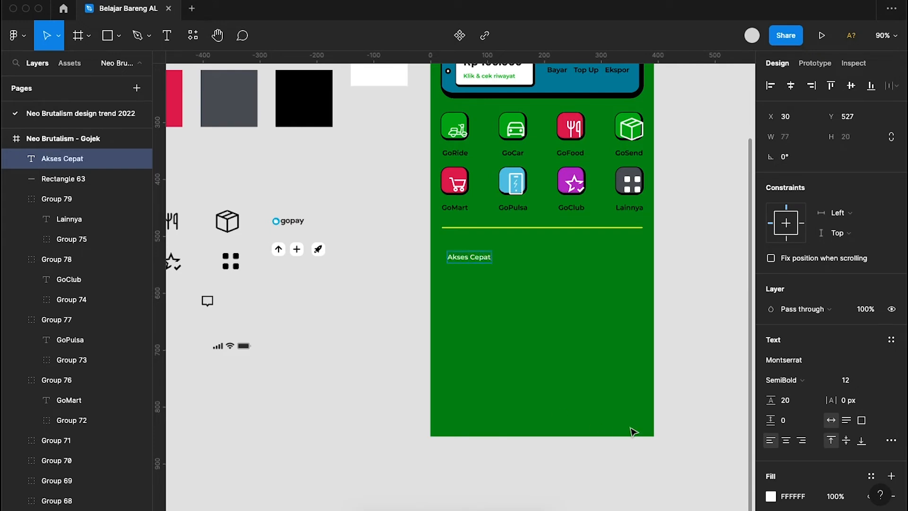
key("Escape")
- Try a font size of 24 on the "Akses Cepat" text
left_click(845, 381)
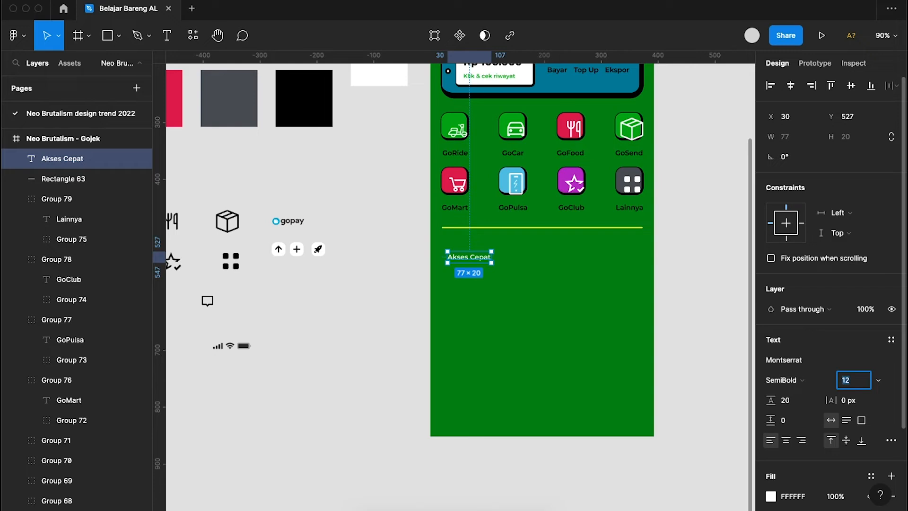
type("24")
key("Return")
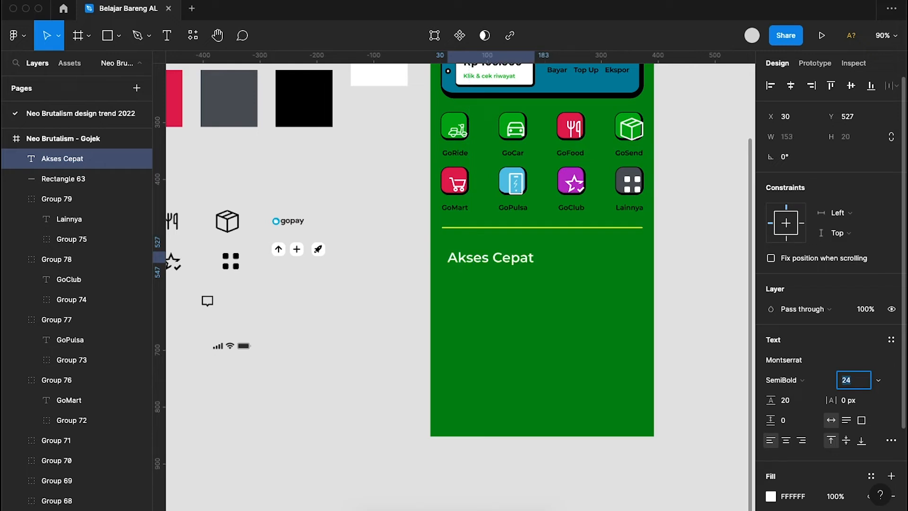
- Move the "Akses Cepat" text closer to the divider's left end, to about X 17, Y 510, and set its font size to 18
left_click(538, 263)
left_click(516, 261)
left_click_drag(516, 260, 512, 252)
left_click(859, 381)
type("19")
key("Return")
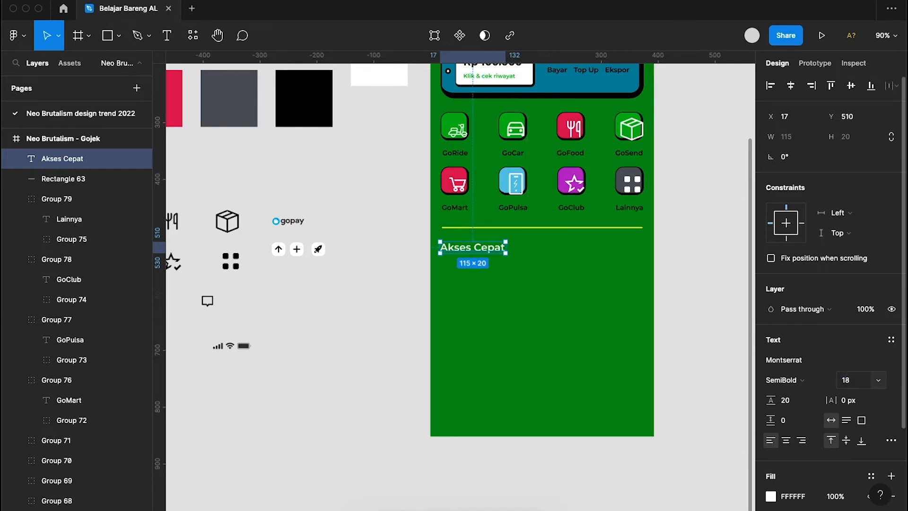
- Align the "Akses Cepat" heading with the tiles' left edge at X 18 and space it 24 px below the divider
scroll(592, 317, "up", 5)
scroll(421, 295, "up", 3)
left_click_drag(421, 296, 422, 296)
key("alt")
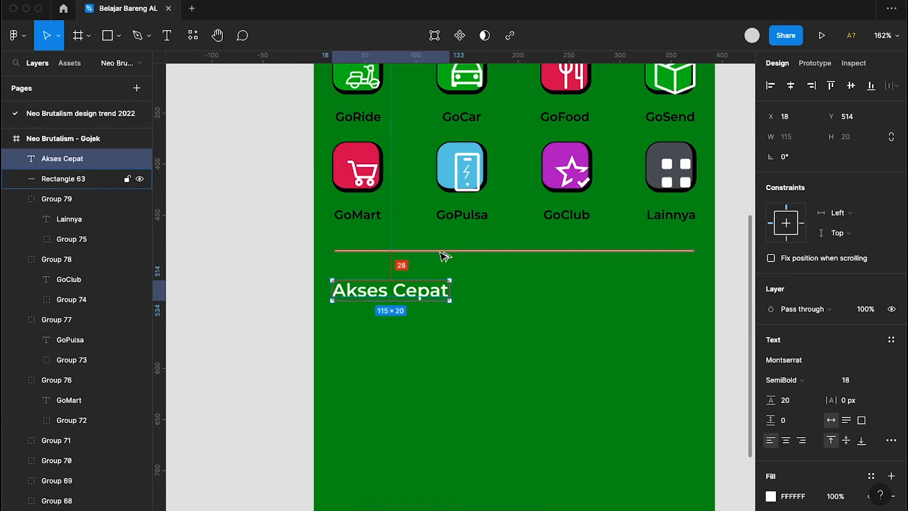
key("Up")
key("Up")
key("Up")
key("Up")
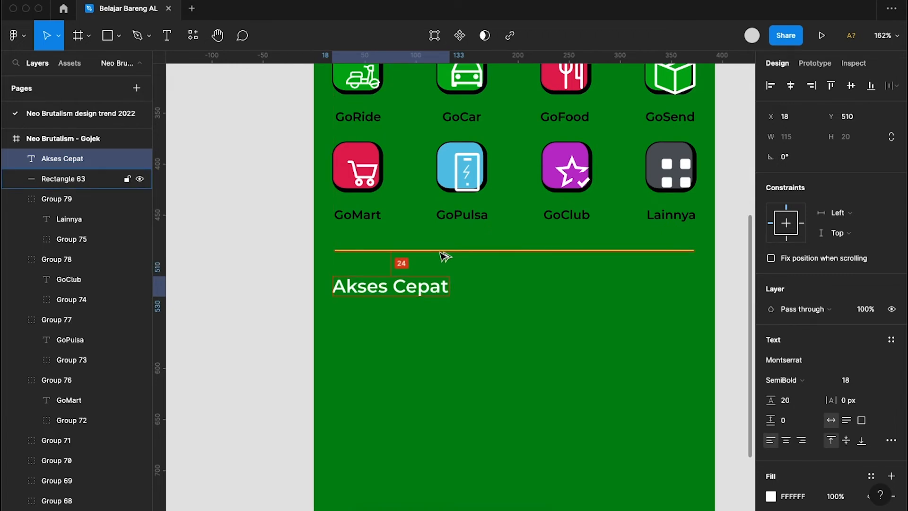
- Set the "Akses Cepat" heading's weight to Bold and its fill to black 000000
left_click(797, 380)
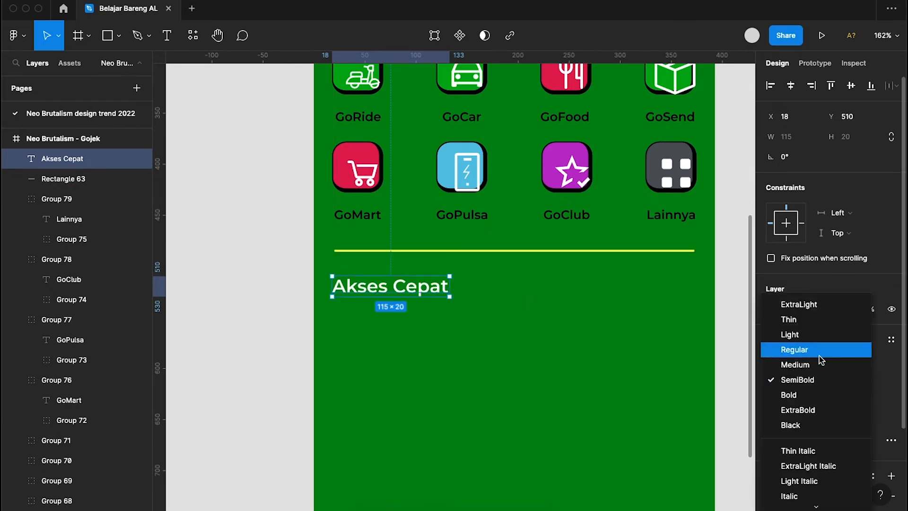
left_click(801, 397)
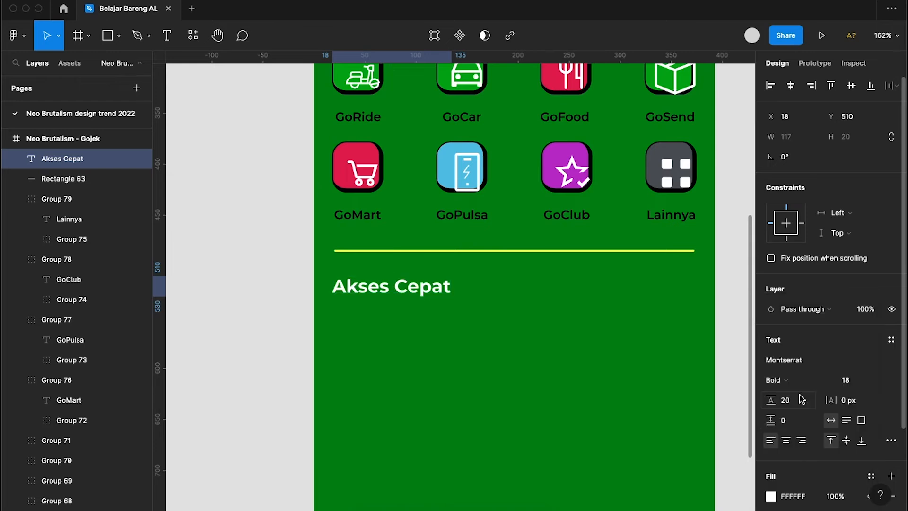
left_click(788, 497)
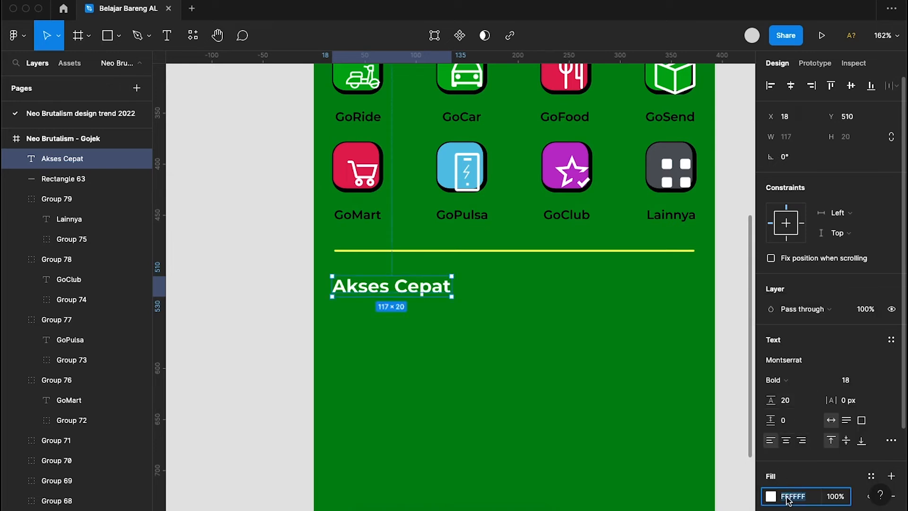
type("000000")
key("Return")
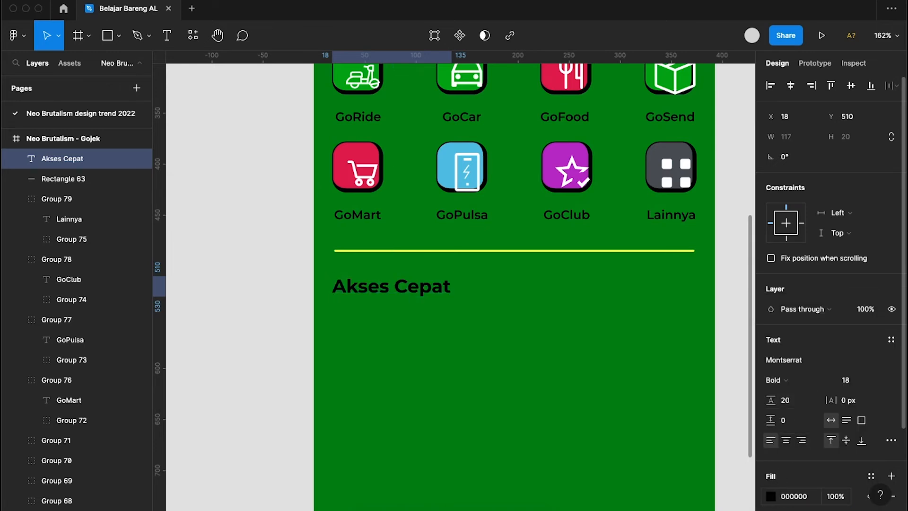
- Review the whole home screen layout alongside the colour swatches and icon assets, including the empty area below "Akses Cepat"
left_click(565, 433)
scroll(565, 433, "down", 5)
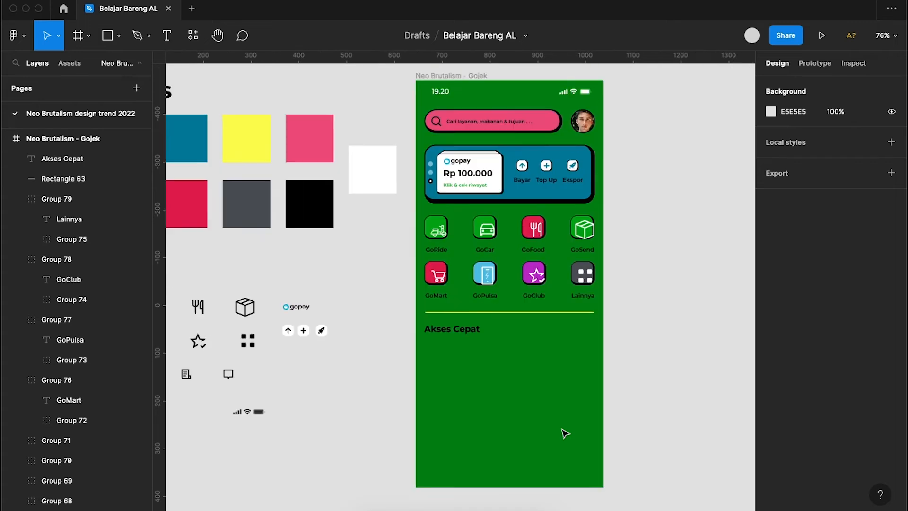
scroll(565, 433, "down", 2)
scroll(565, 432, "left", 2)
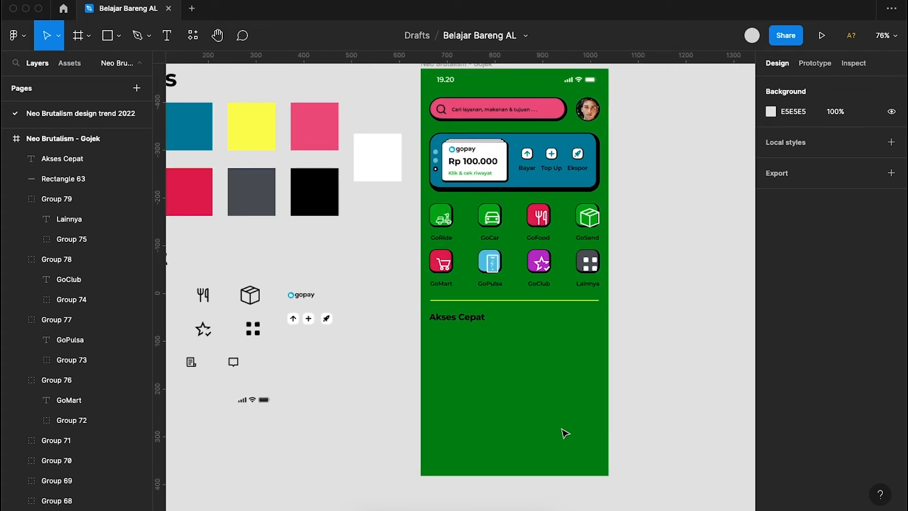
scroll(565, 433, "down", 3)
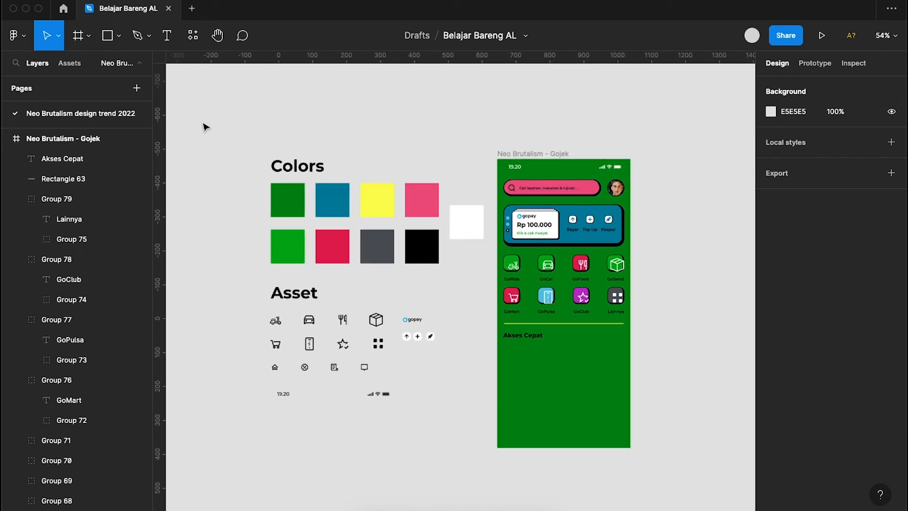
scroll(562, 330, "up", 2)
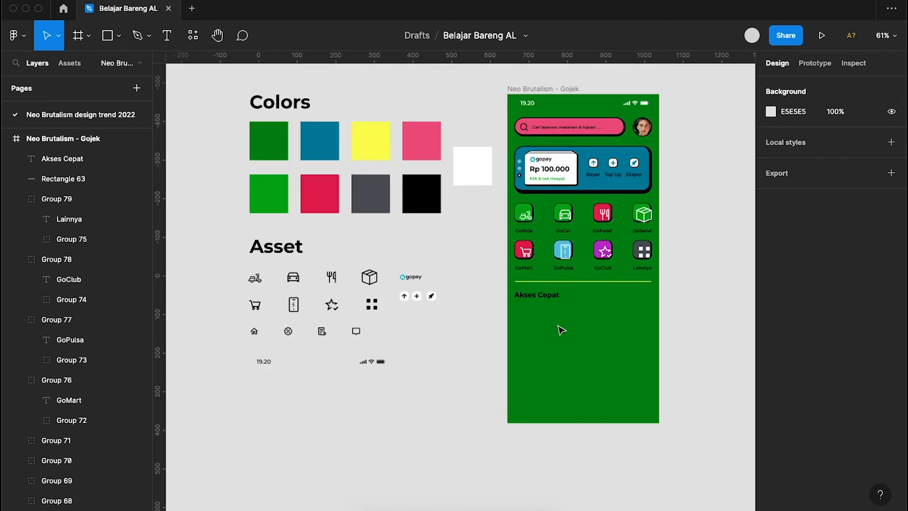
scroll(561, 330, "up", 5)
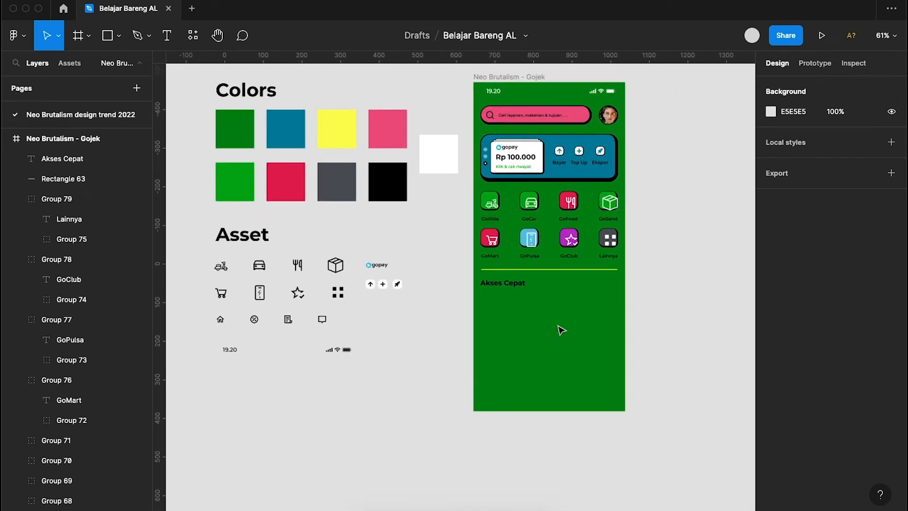
scroll(562, 330, "right", 1)
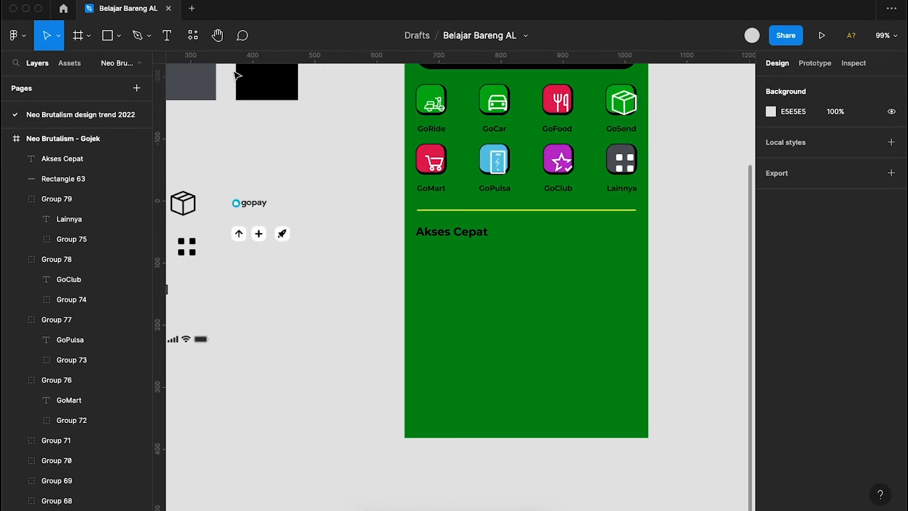
- Add a 100 × 100 rectangle below the "Akses Cepat" heading, aligned with its left edge at X 18, Y 554
left_click(108, 37)
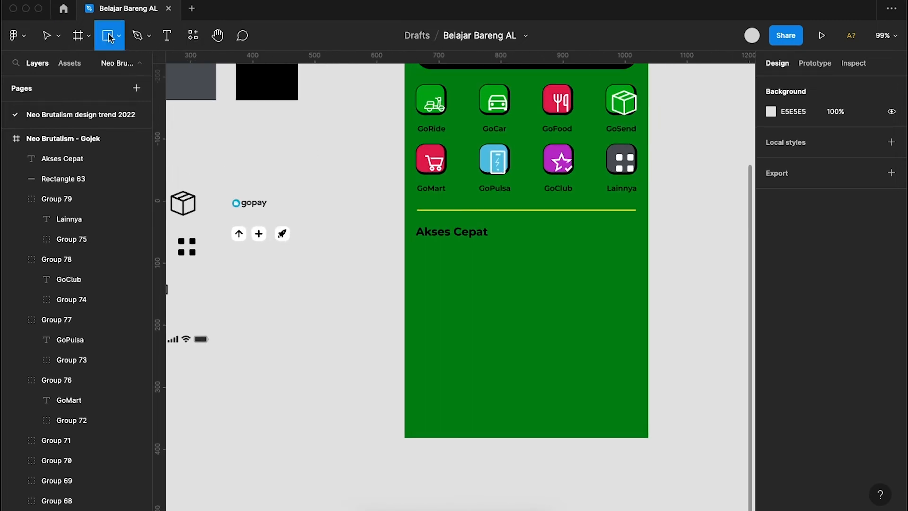
left_click(433, 270)
left_click_drag(434, 270, 461, 281)
- Resize the rectangle under "Akses Cepat" to a width of 175 and a height of 48
left_click(799, 136)
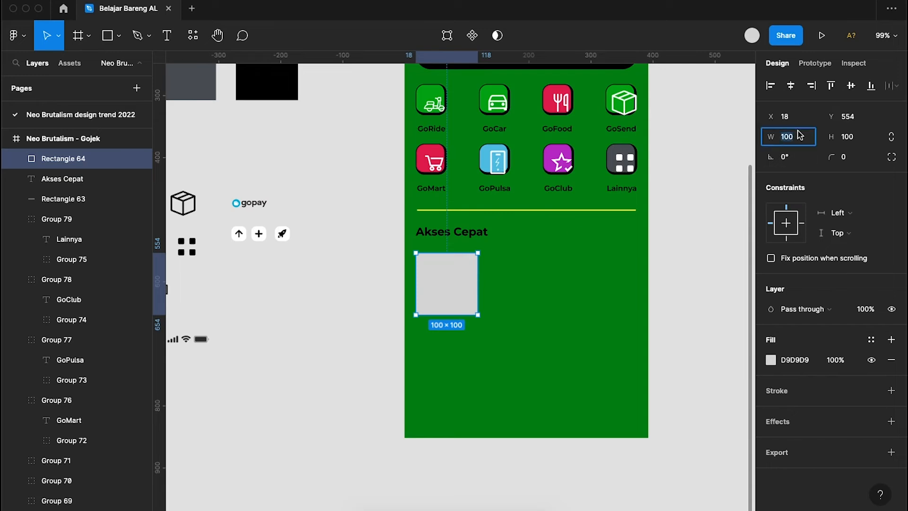
type("175")
key("Return")
scroll(523, 284, "up", 5)
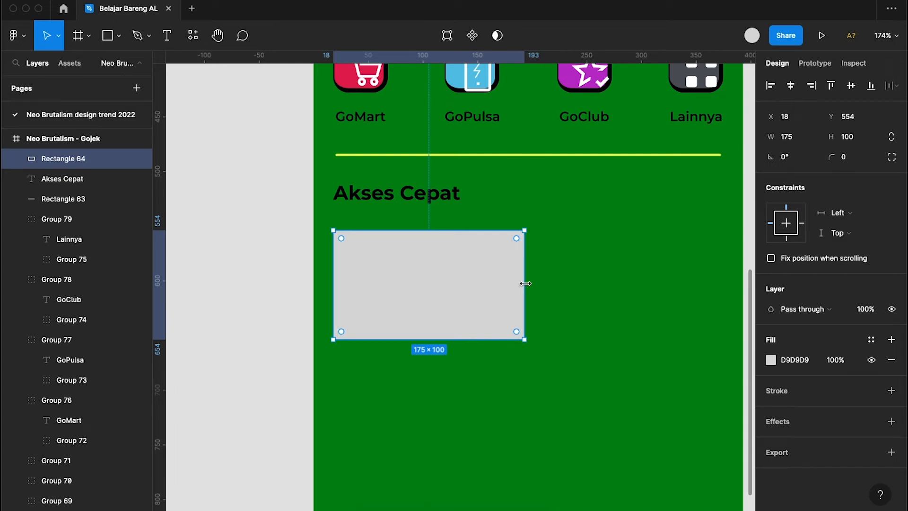
left_click(852, 143)
type("48")
key("Return")
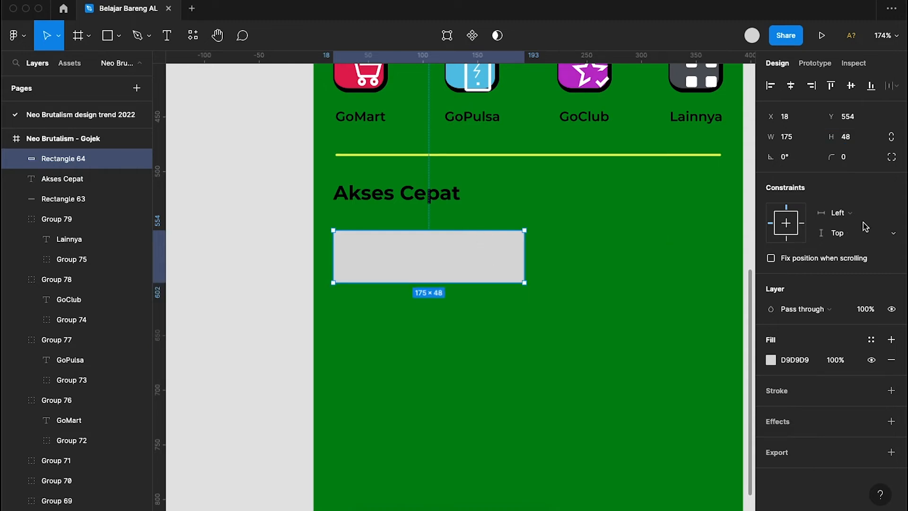
- Round the corners of the rectangle under "Akses Cepat" with a radius of 8 and deselect it
left_click(858, 158)
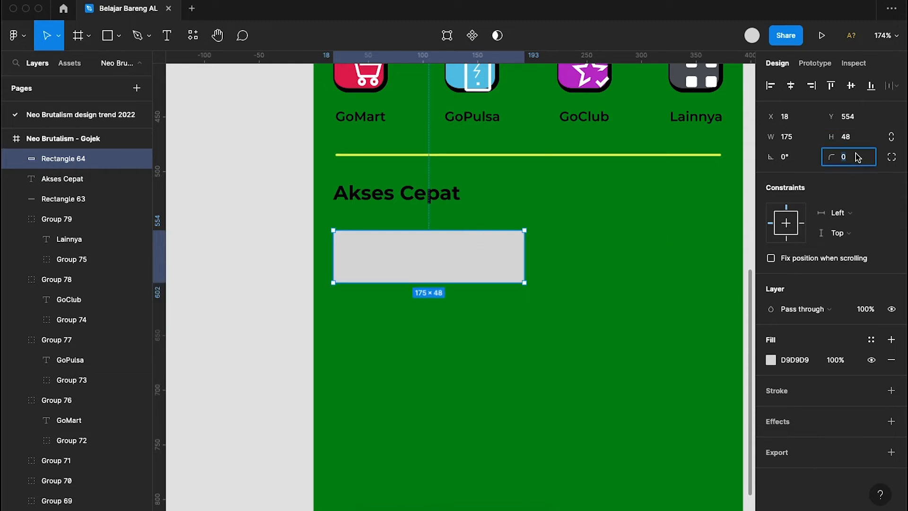
key("Return")
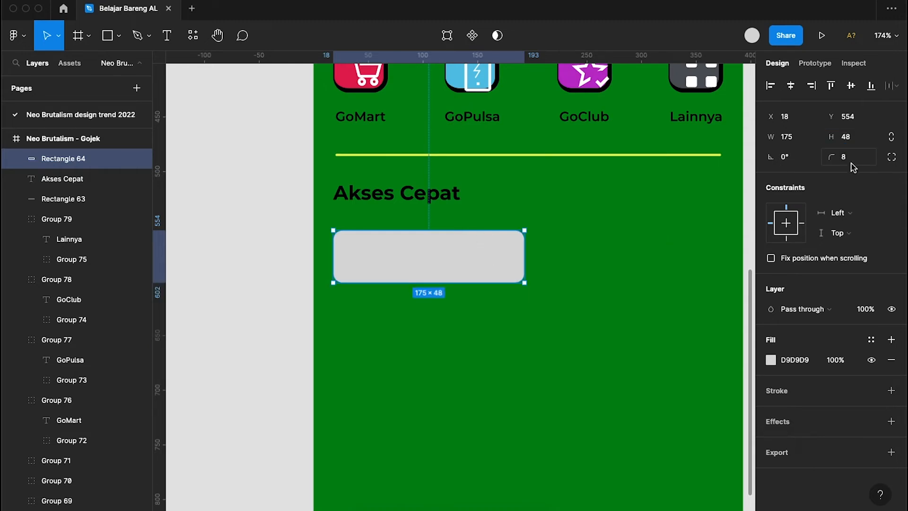
left_click(553, 272)
scroll(428, 250, "left", 2)
scroll(431, 253, "down", 5)
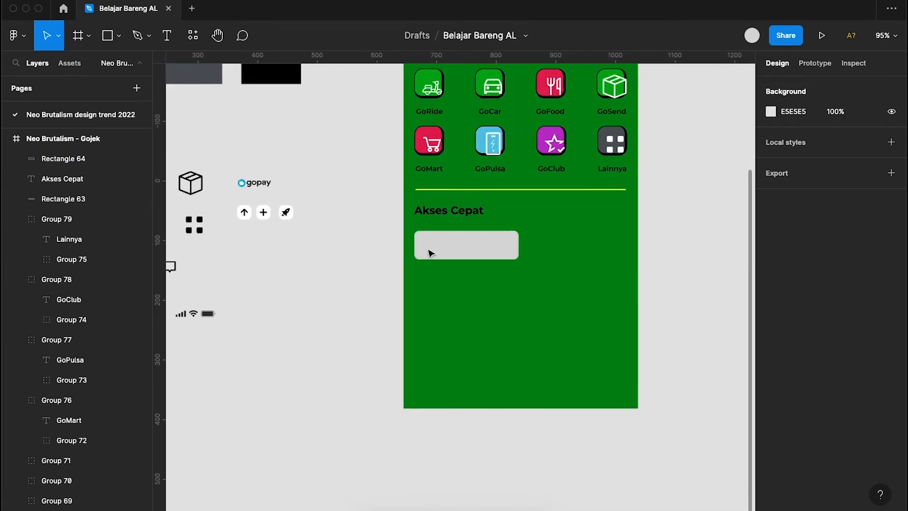
scroll(430, 253, "left", 2)
scroll(430, 253, "left", 1)
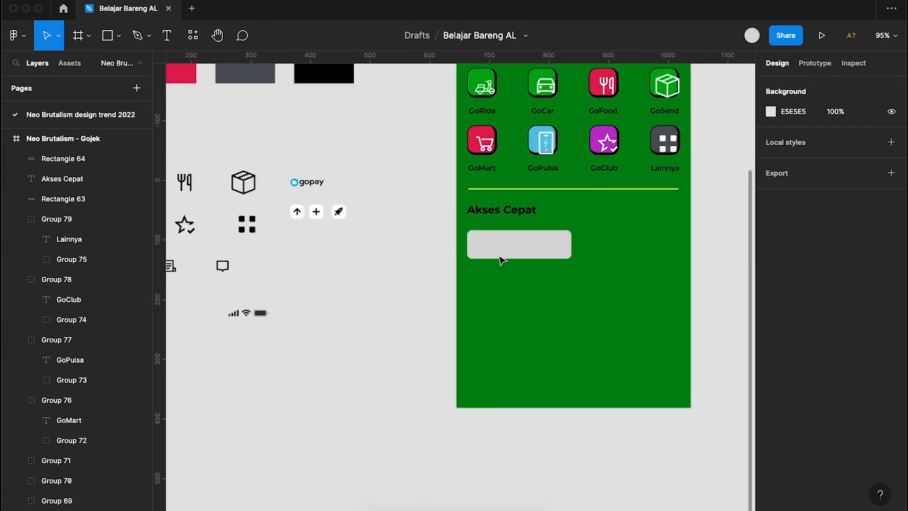
- Add a black inside stroke to the grey rectangle under Akses Cepat, 1 thick on the left and top and 8 on the right and bottom
left_click(503, 258)
scroll(506, 258, "up", 5)
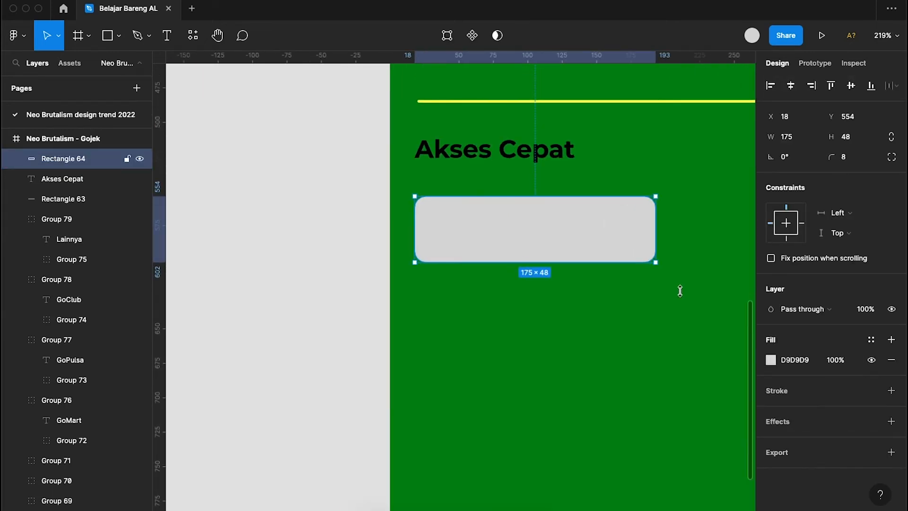
left_click(892, 391)
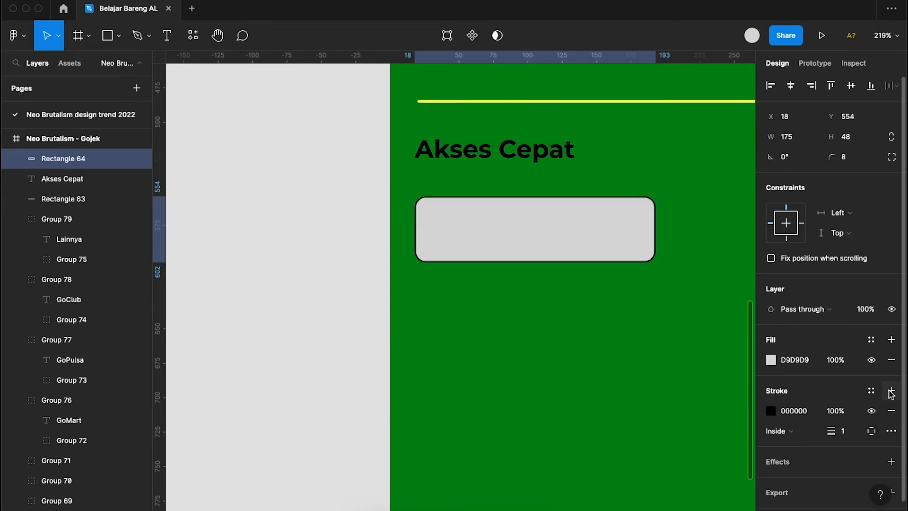
left_click(872, 431)
left_click(869, 500)
left_click(789, 473)
type("8")
key("Return")
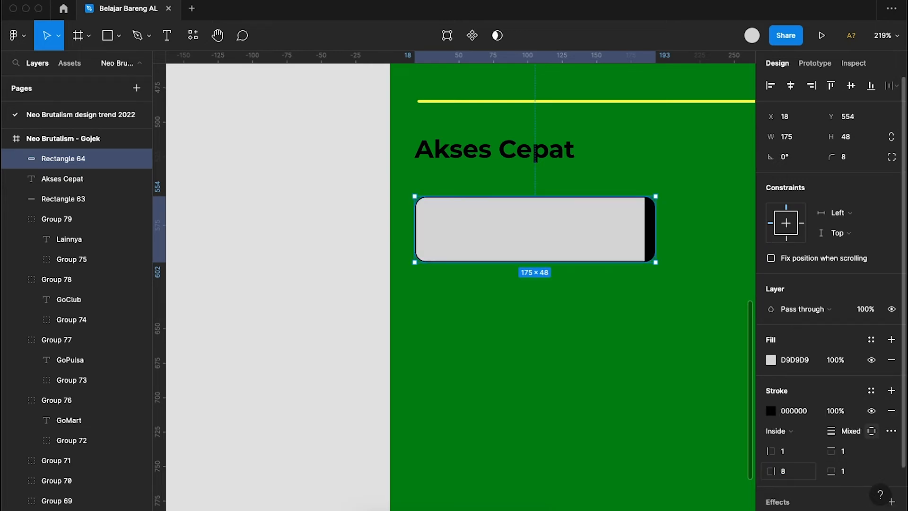
left_click(844, 473)
key("Return")
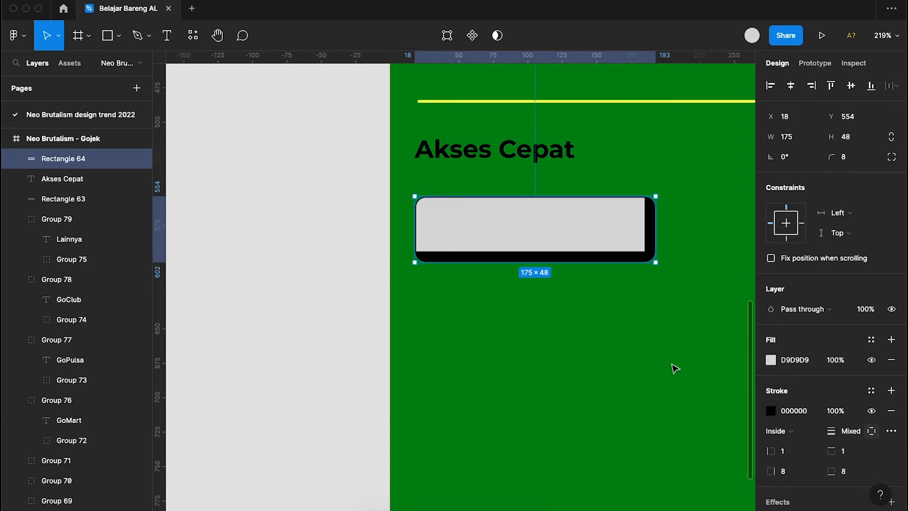
left_click(673, 368)
- Duplicate the grey rectangle under Akses Cepat and narrow the copy from its left edge to a 48 × 48 square
scroll(673, 367, "up", 2)
scroll(673, 367, "up", 3)
scroll(673, 367, "up", 1)
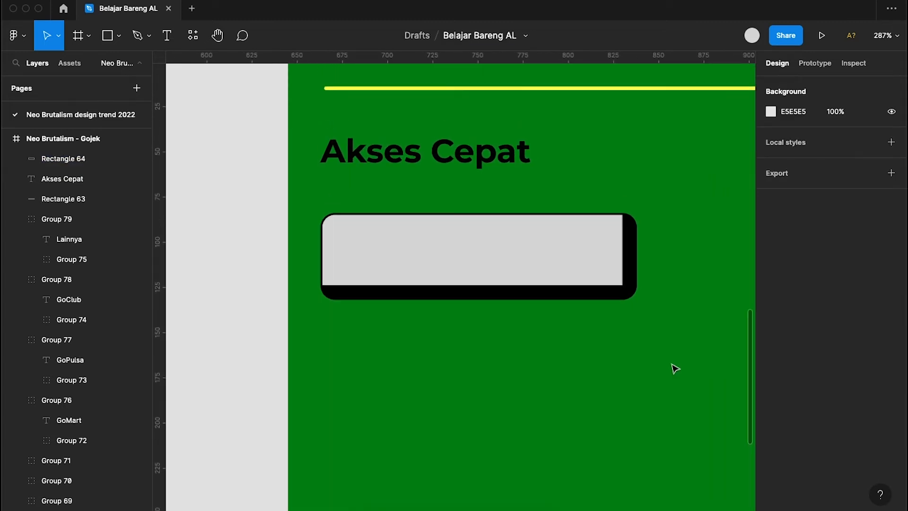
left_click(538, 288)
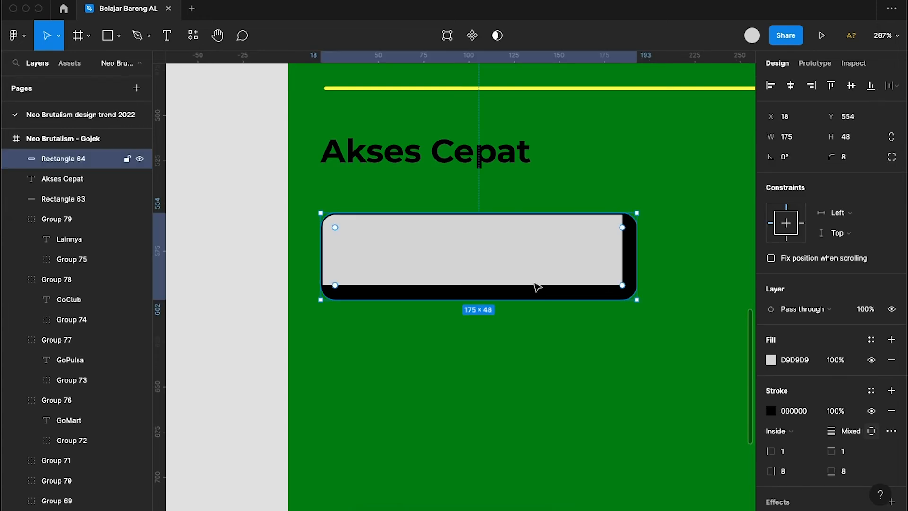
key("super+d")
left_click_drag(321, 254, 550, 278)
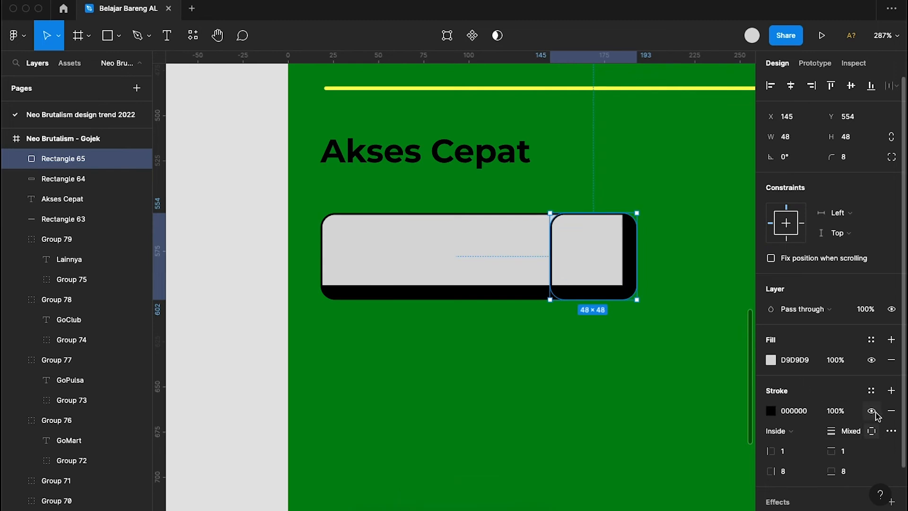
- Set the small square's right and bottom stroke thickness to 1
left_click(842, 476)
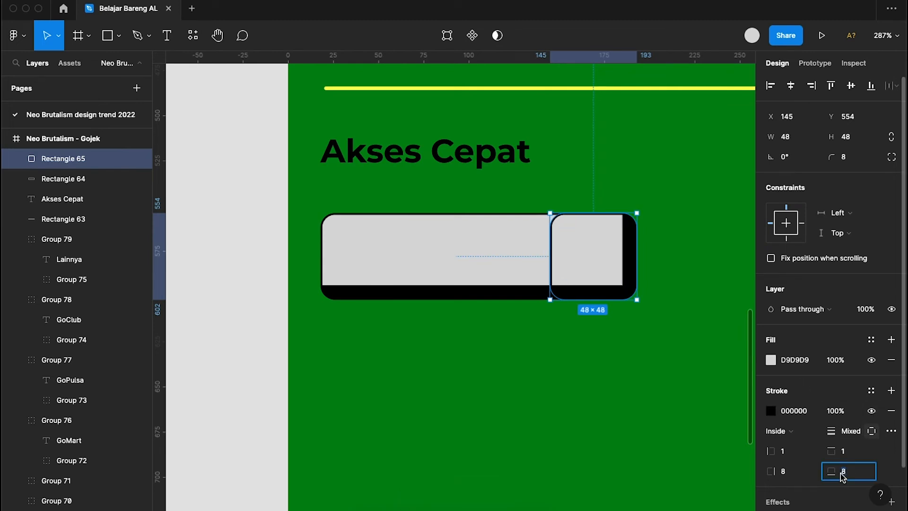
left_click(796, 475)
type("1")
left_click(712, 422)
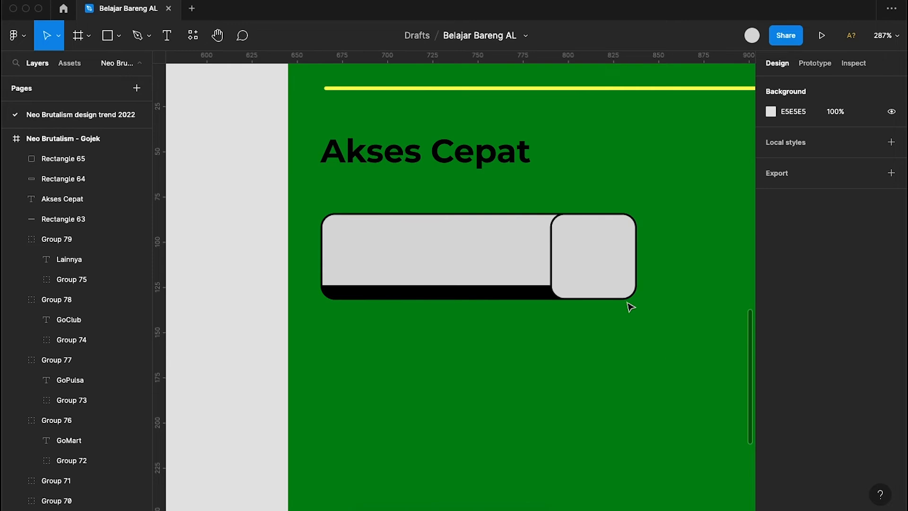
- Remove the small square's stroke and shrink it from the lower-right corner to about 43 × 41
left_click(616, 287)
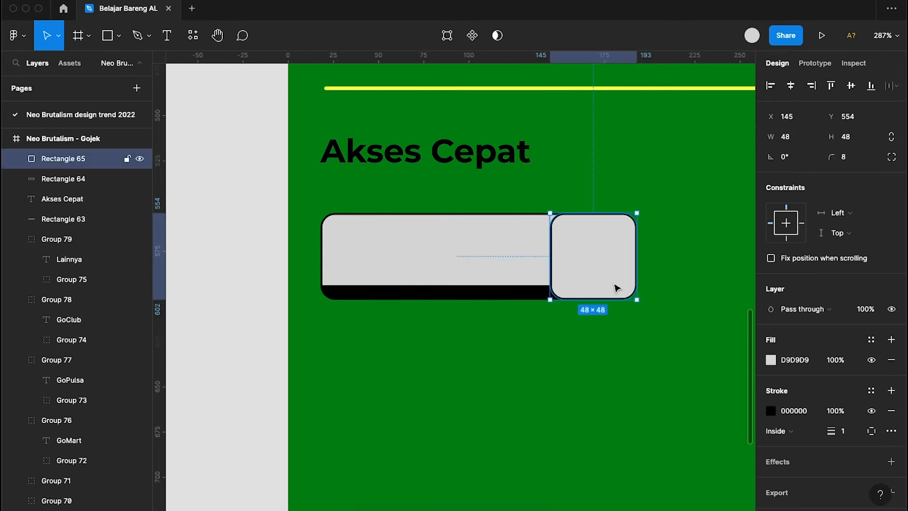
left_click(891, 411)
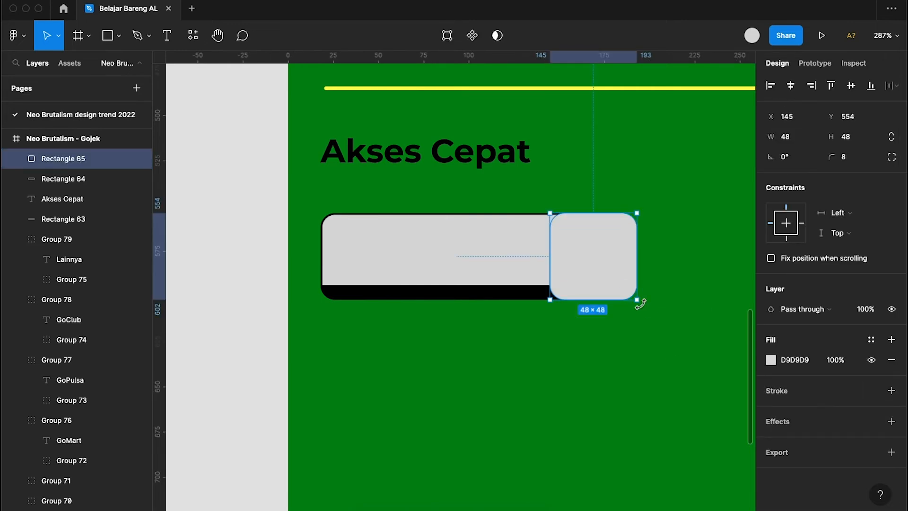
left_click_drag(638, 300, 627, 287)
- Slant the small shape's left edge by moving its bottom-left vertex inward to about X 155, Y 595
double_click(560, 268)
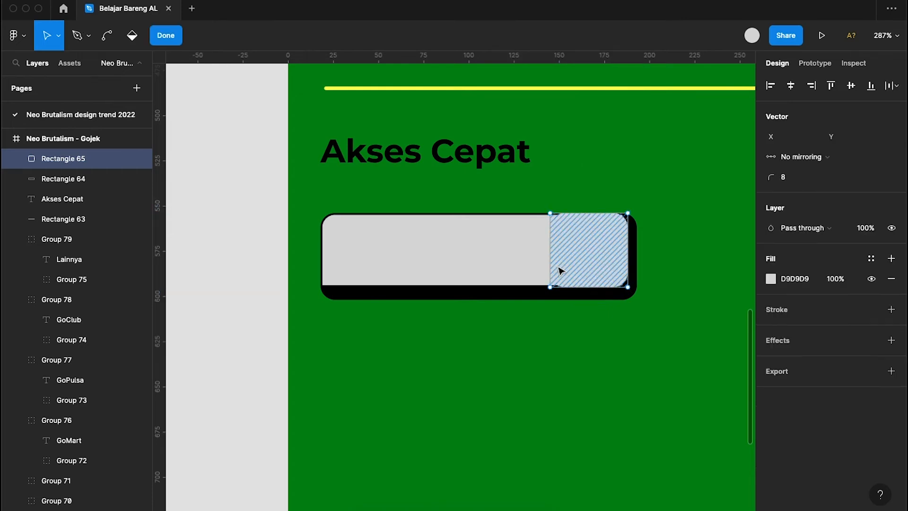
scroll(560, 269, "up", 5)
left_click_drag(548, 307, 581, 312)
scroll(671, 334, "down", 4)
- Fill the slanted shape with the red E31D53 sampled from the GoMart icon
left_click(771, 278)
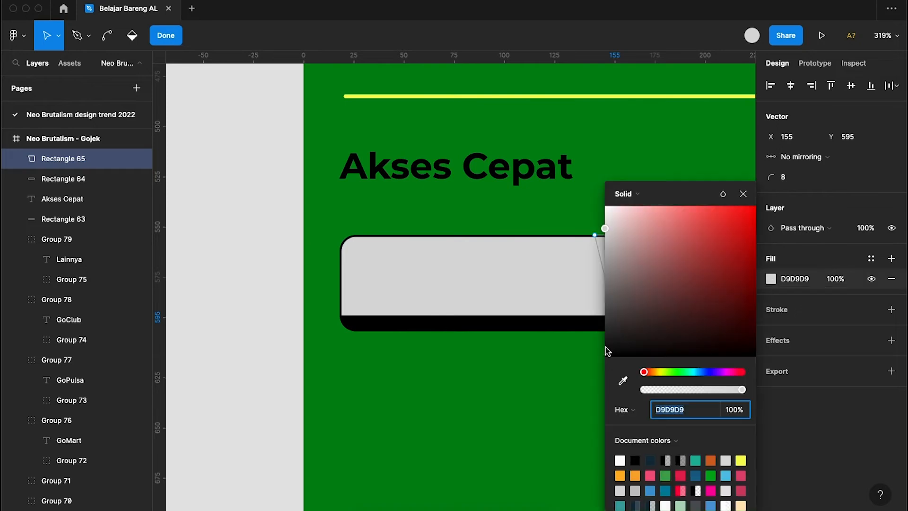
left_click(623, 380)
scroll(518, 365, "down", 6)
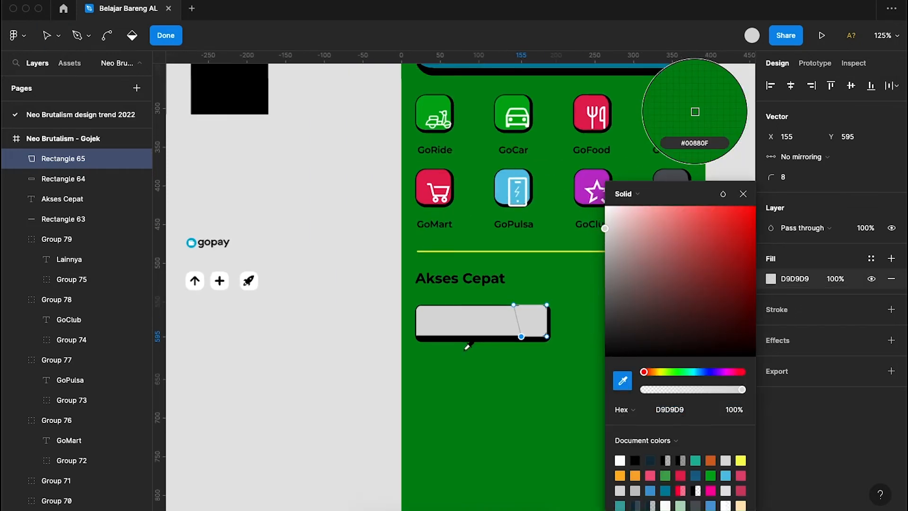
left_click(440, 254)
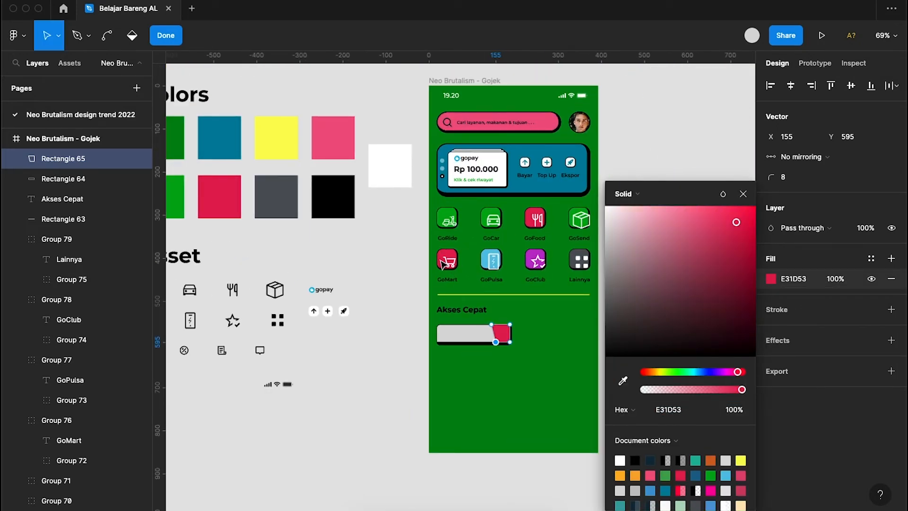
scroll(565, 375, "up", 3)
left_click(564, 375)
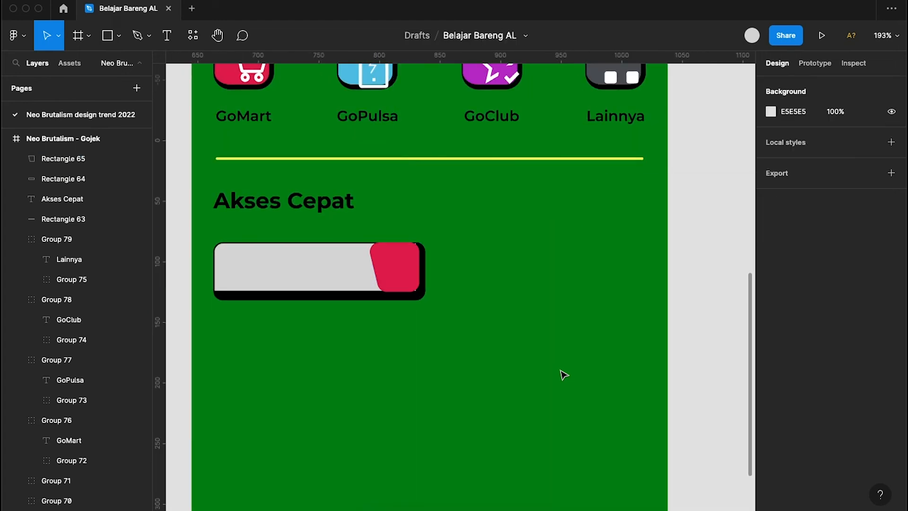
- Align the red shape inside the card's border at X 146, Y 555, lowering its top edge for a height of 40
scroll(564, 375, "up", 4)
scroll(564, 375, "up", 3)
left_click(479, 286)
scroll(479, 286, "up", 6)
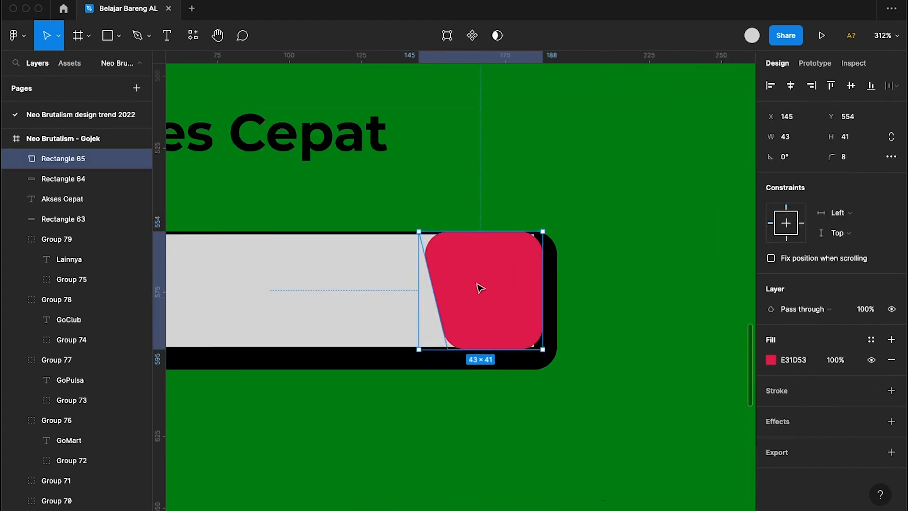
left_click_drag(485, 286, 485, 285)
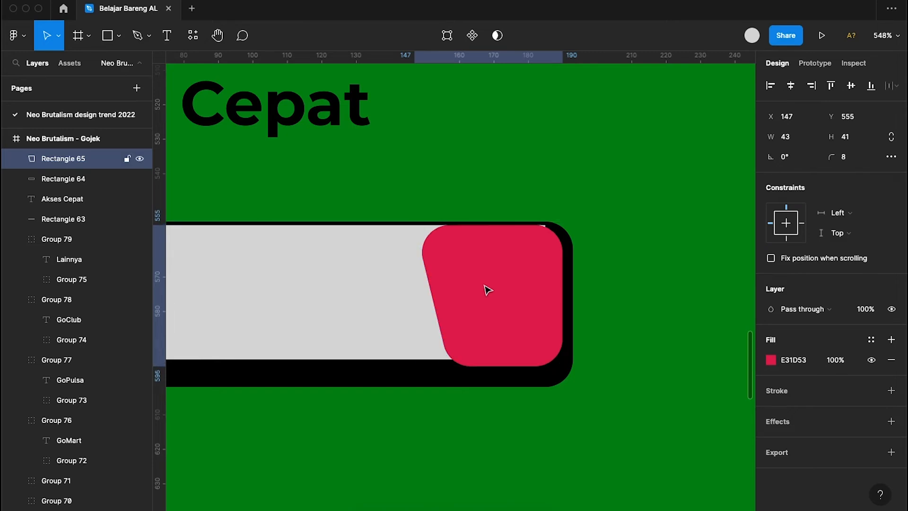
key("Left")
key("Up")
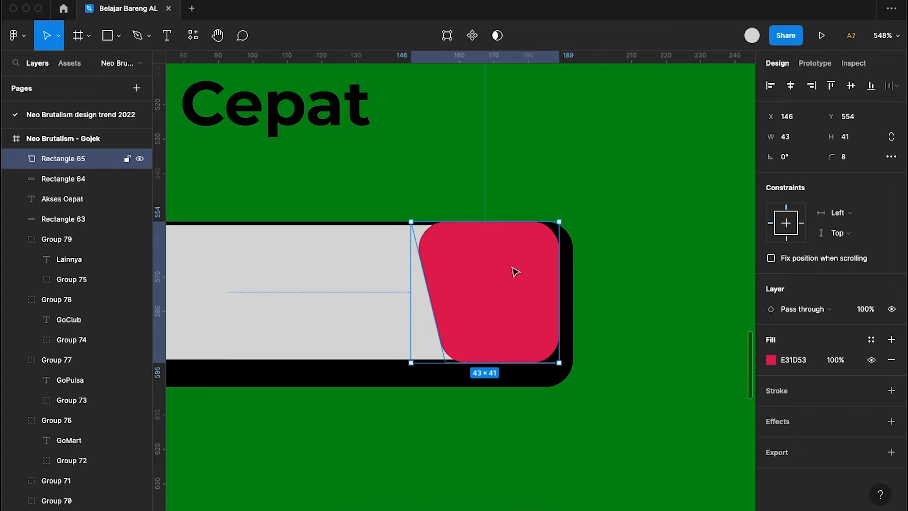
left_click_drag(508, 225, 508, 223)
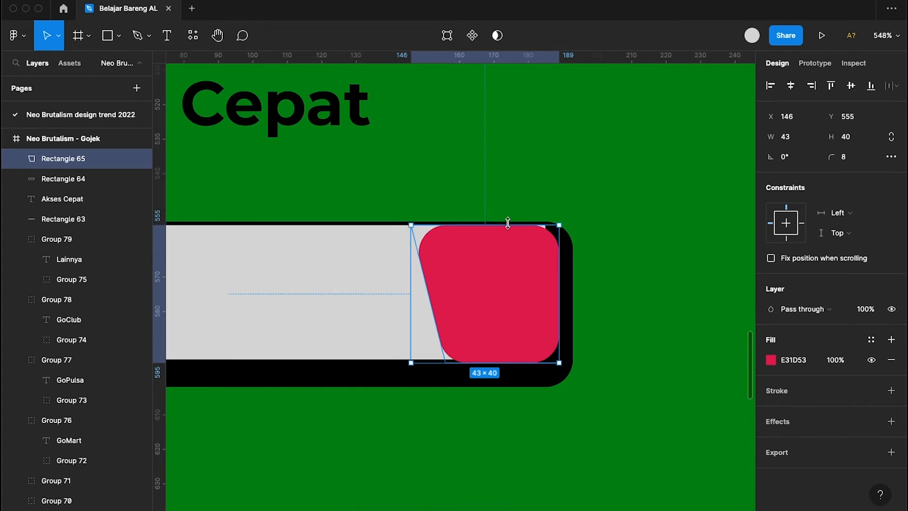
- Set the large rectangle's top stroke thickness to 2
left_click(567, 240)
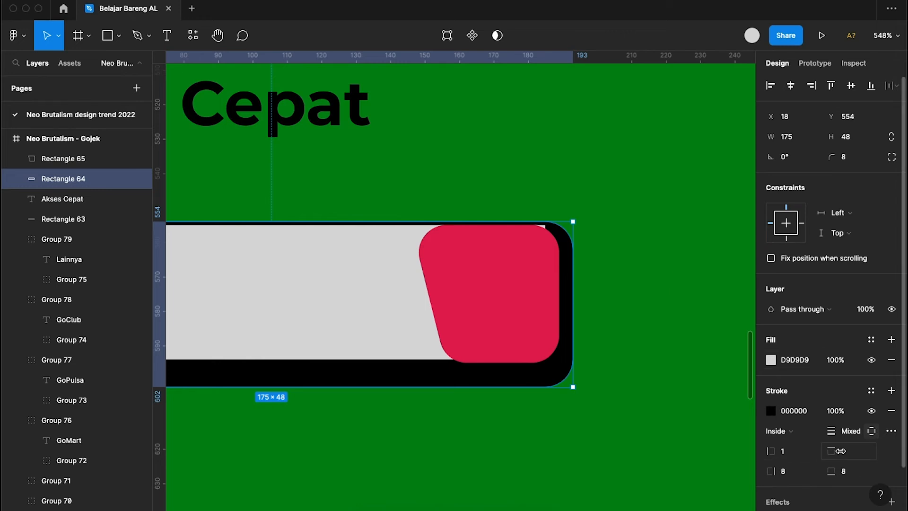
left_click(855, 455)
type("2")
key("Return")
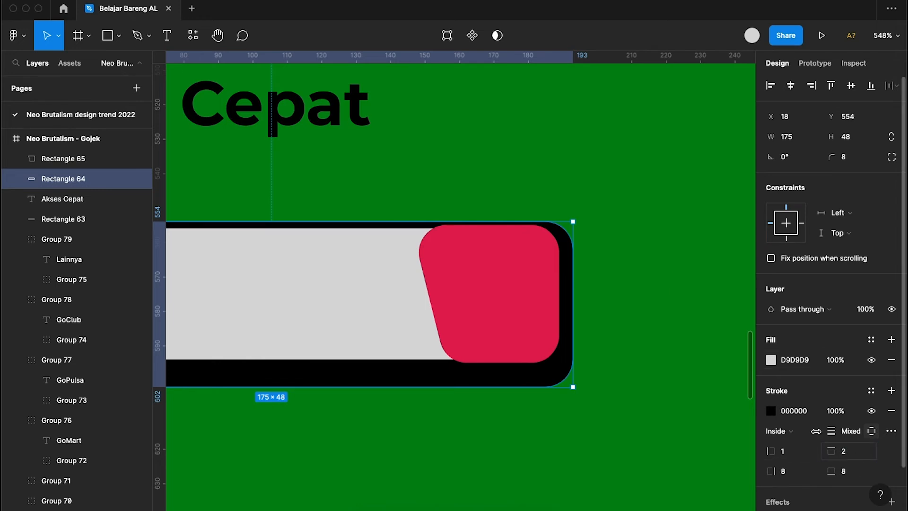
left_click(730, 359)
- Try a width of 41 for the red shape, and increase it step by step to 45
scroll(733, 360, "down", 5)
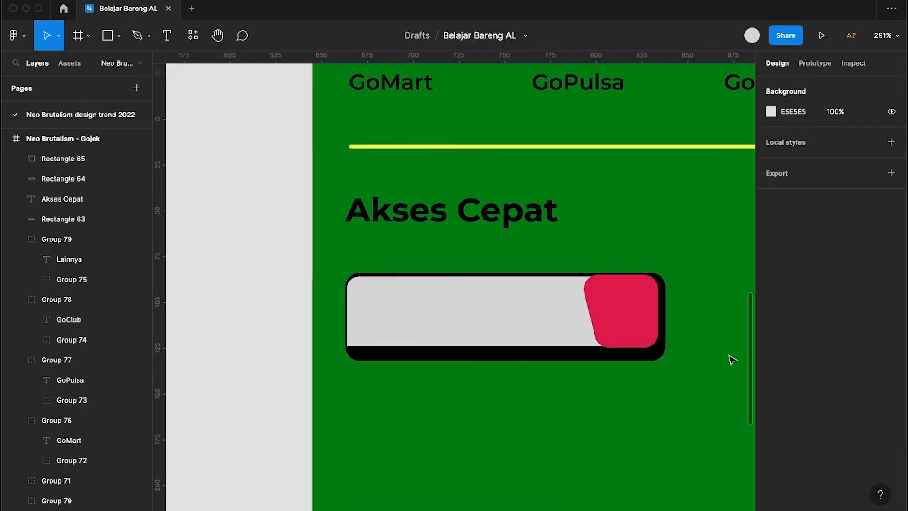
left_click(629, 294)
scroll(632, 300, "up", 5)
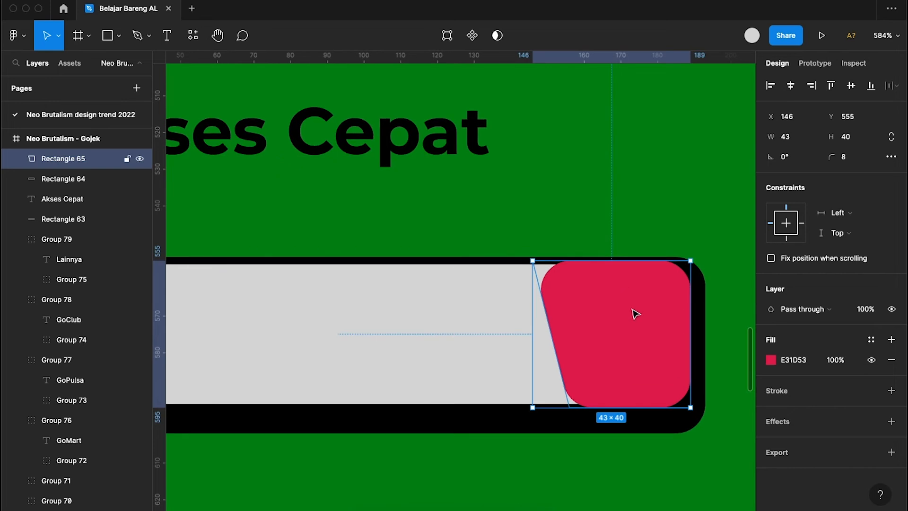
left_click(787, 137)
type("41")
key("Return")
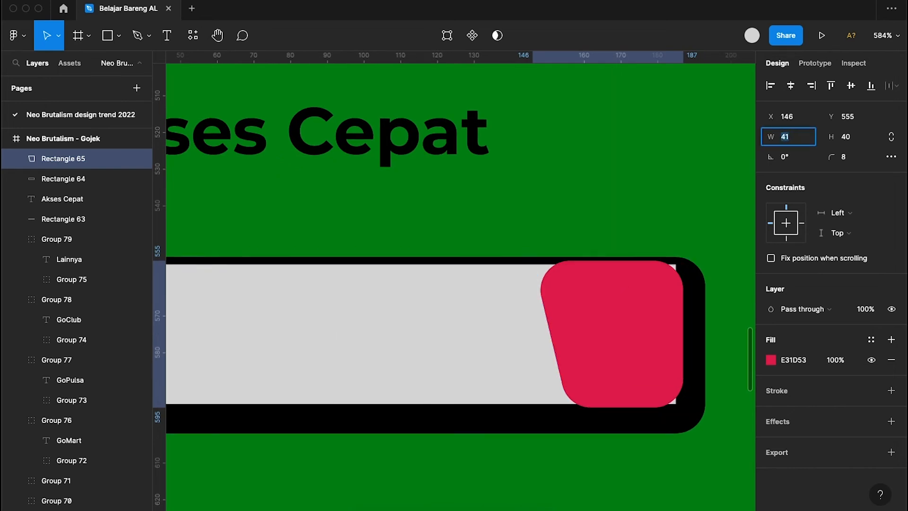
key("Up")
key("Up")
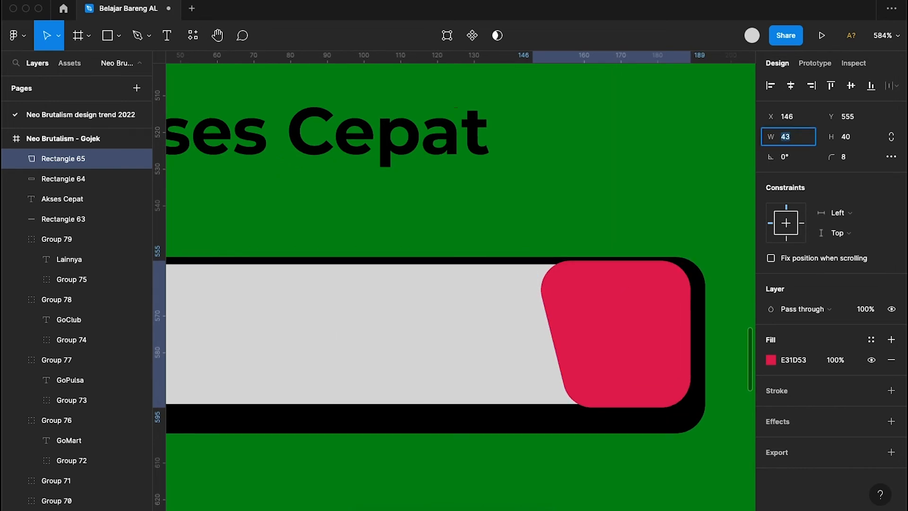
key("Up")
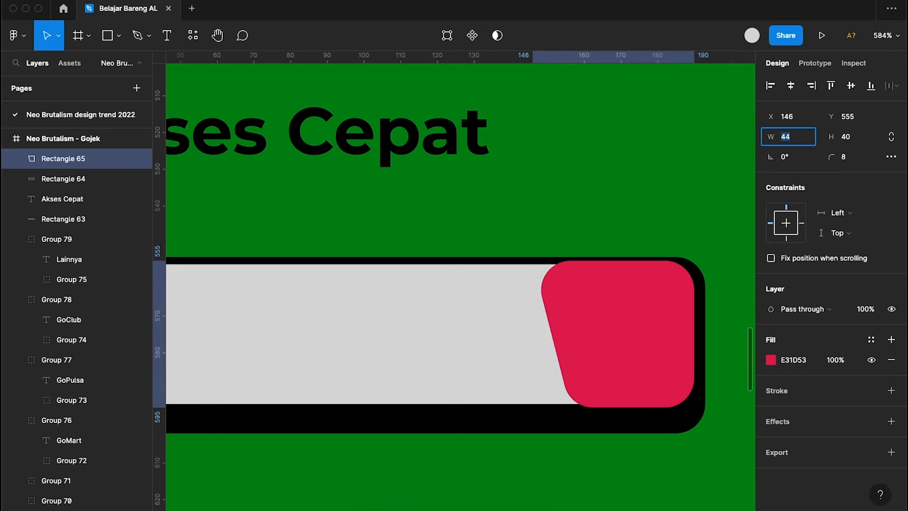
key("Up")
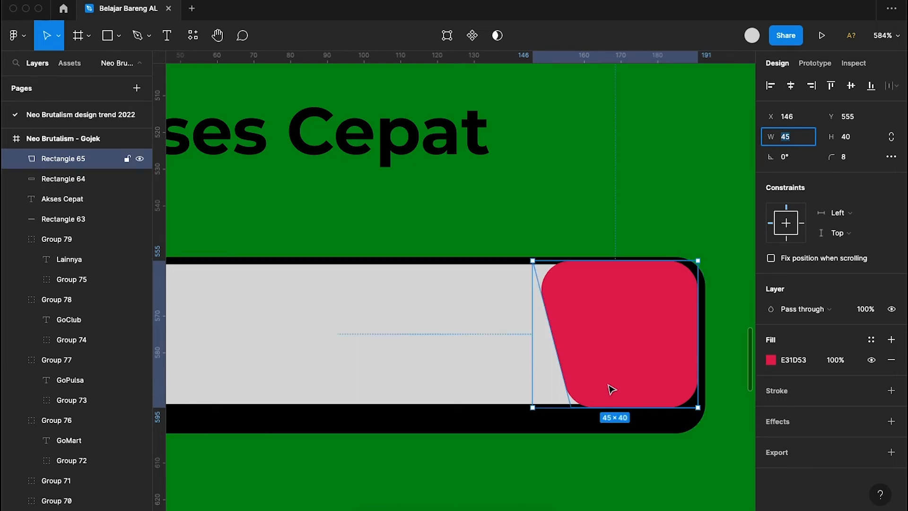
left_click(560, 246)
- Change the large rectangle's fill to white, FFFFFF
scroll(568, 223, "down", 2)
scroll(576, 210, "down", 2)
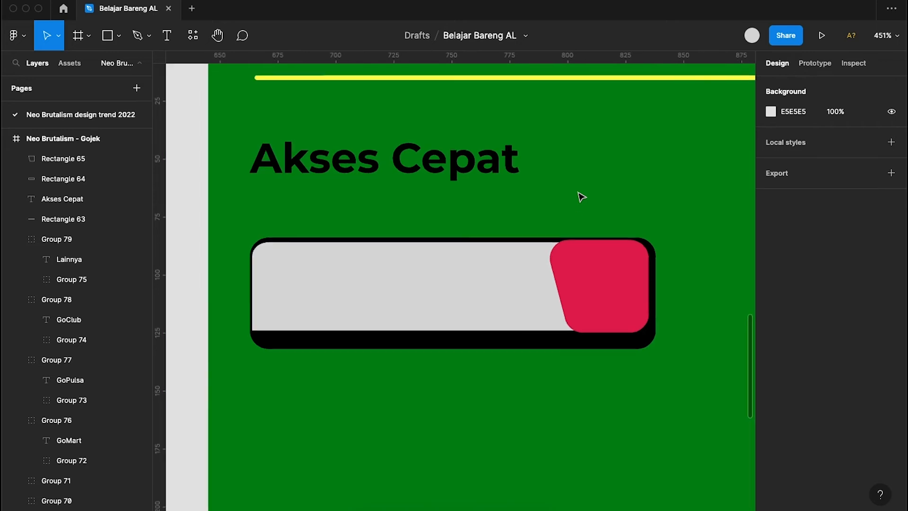
left_click(468, 326)
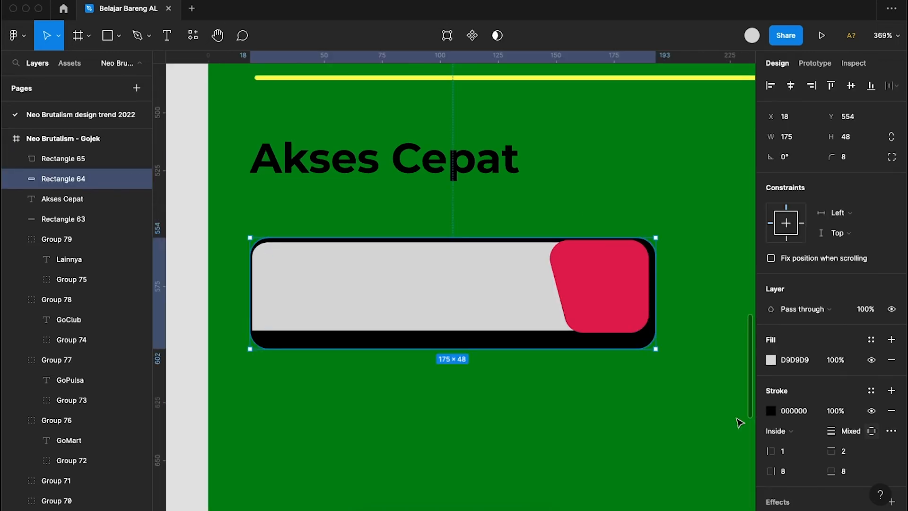
left_click(774, 363)
left_click(791, 363)
type("ffffff")
key("Return")
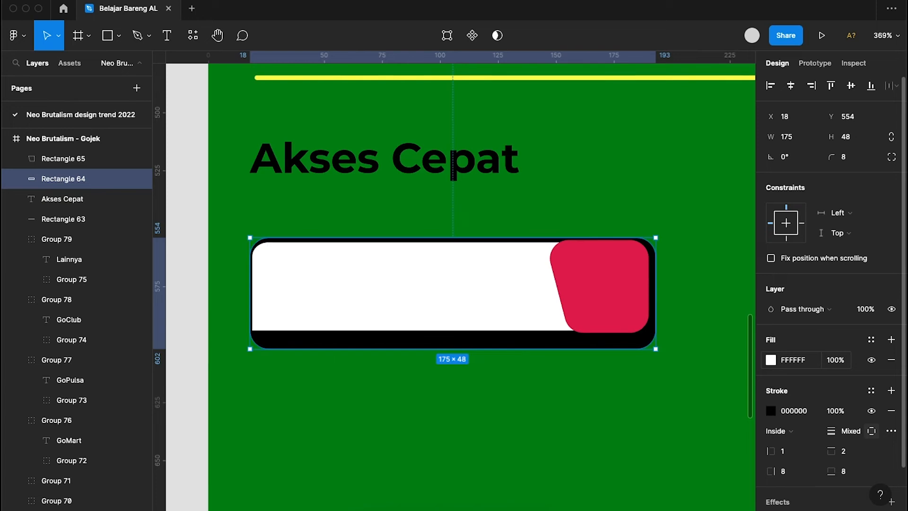
left_click(647, 362)
- Move the cutlery icon from the Asset collection into the phone frame, near the Akses Cepat card, at about X 150, Y 454
scroll(646, 363, "down", 3)
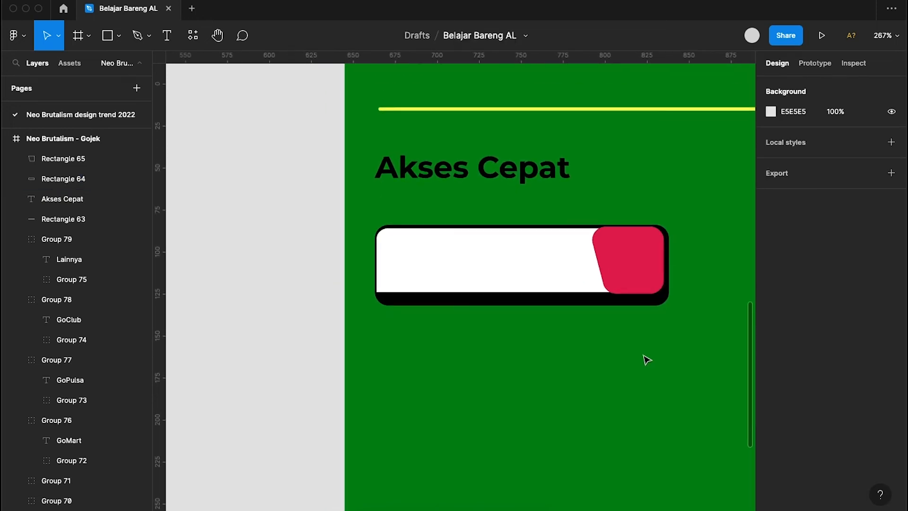
scroll(647, 363, "down", 3)
scroll(646, 363, "left", 5)
scroll(646, 359, "down", 5)
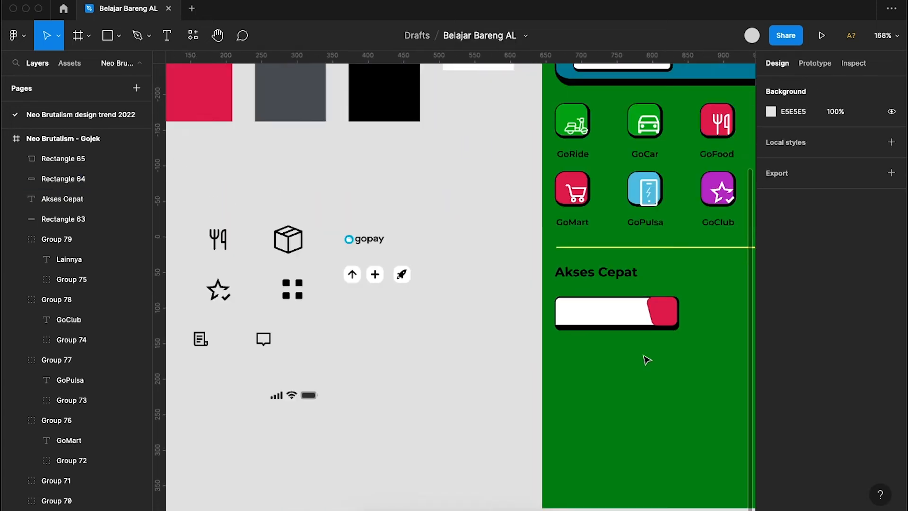
scroll(620, 305, "down", 2)
scroll(620, 305, "right", 1)
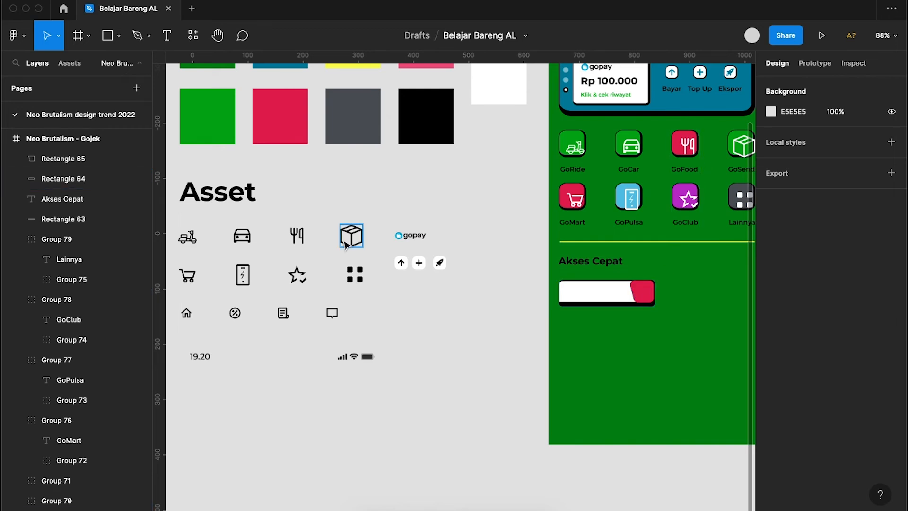
left_click_drag(303, 242, 648, 314)
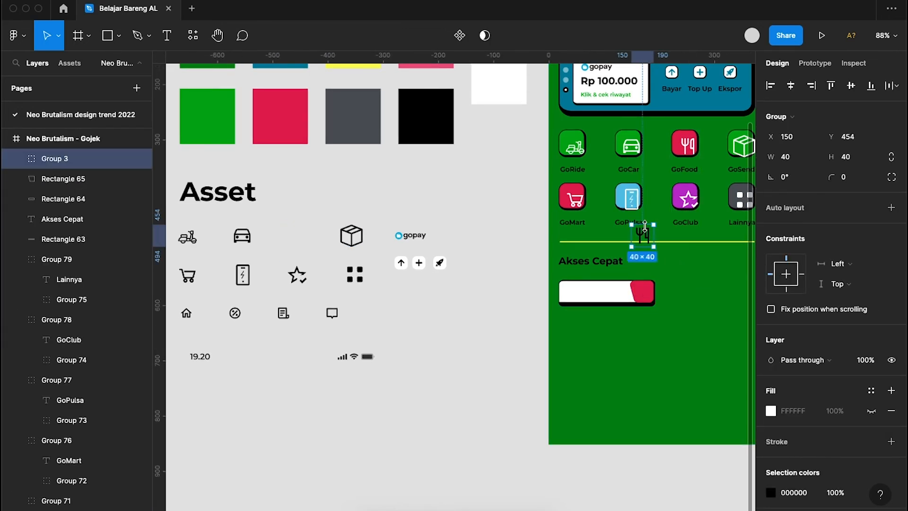
- Resize the cutlery icon to 24 × 24 with locked proportions and place it on the card's red accent at X 158, Y 563
left_click_drag(643, 237, 645, 294)
left_click(892, 156)
left_click(852, 156)
type("24")
key("Return")
scroll(706, 277, "up", 5)
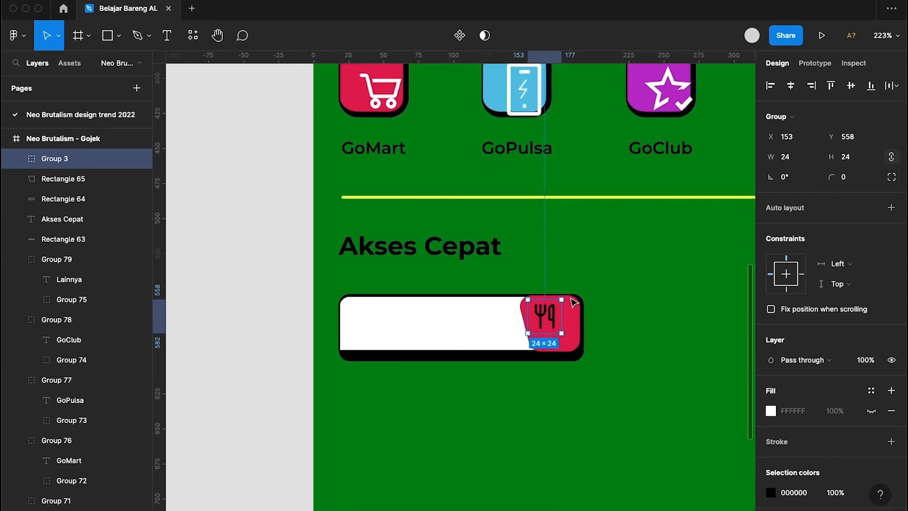
left_click_drag(539, 320, 548, 329)
- Change the cutlery icon's colour to white, FFFFFF
scroll(825, 432, "down", 3)
left_click(800, 428)
type("fff")
key("Return")
left_click(657, 409)
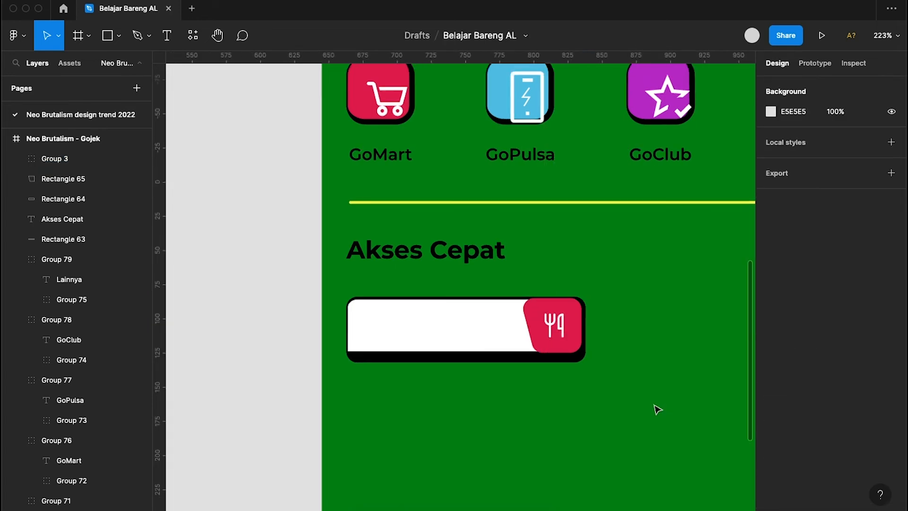
- Duplicate the card's white rectangle and red accent, without the icon, to form a two-by-two grid of cards under Akses Cepat
scroll(656, 408, "down", 5)
scroll(656, 408, "right", 3)
left_click(484, 361)
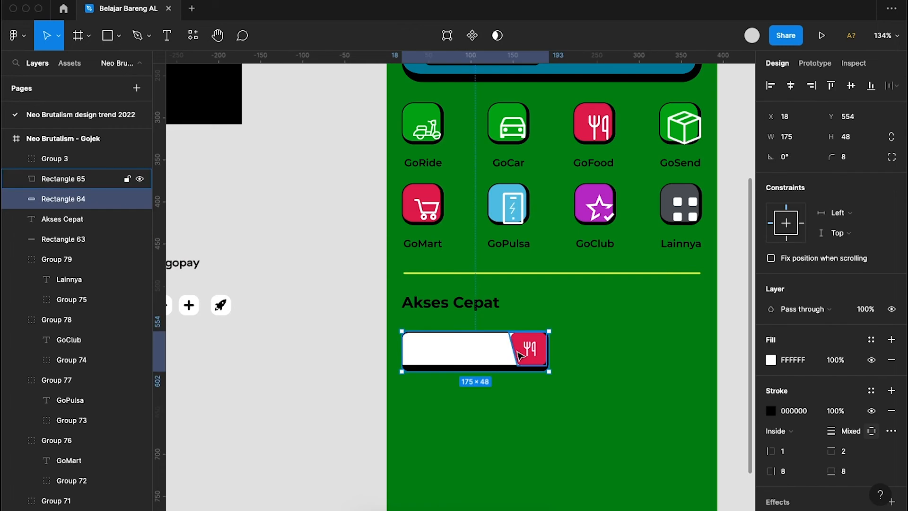
left_click(484, 361, "shift")
left_click_drag(485, 361, 647, 409)
scroll(500, 403, "right", 2)
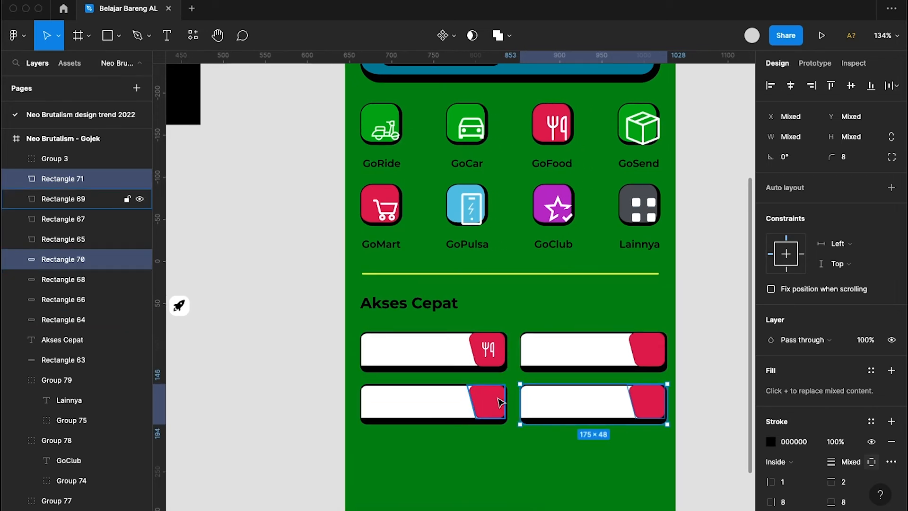
- Recolour the lower-left card's accent with the green 00AA12 sampled from the GoCar tile
left_click(500, 403)
left_click(772, 362)
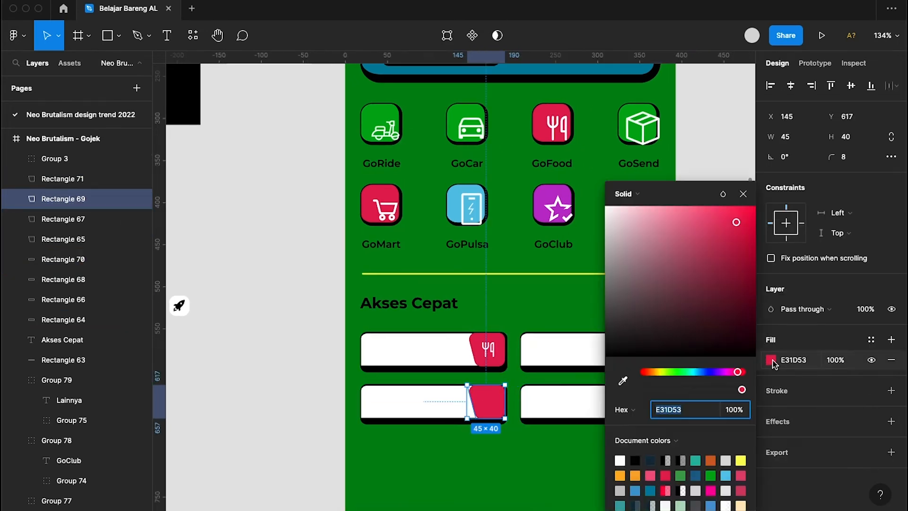
left_click(622, 380)
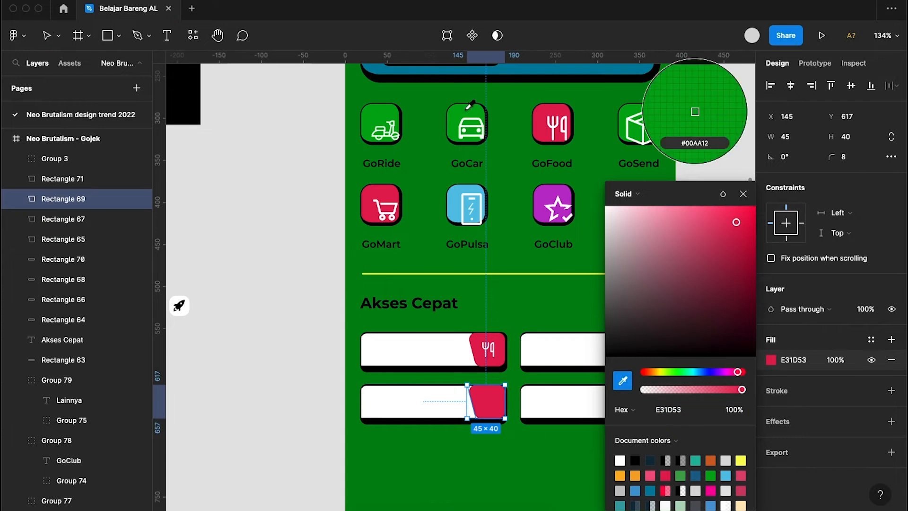
left_click(695, 112)
scroll(474, 284, "right", 4)
- Recolour the upper-right card's accent with the green sampled from the GoCar tile
left_click(553, 339)
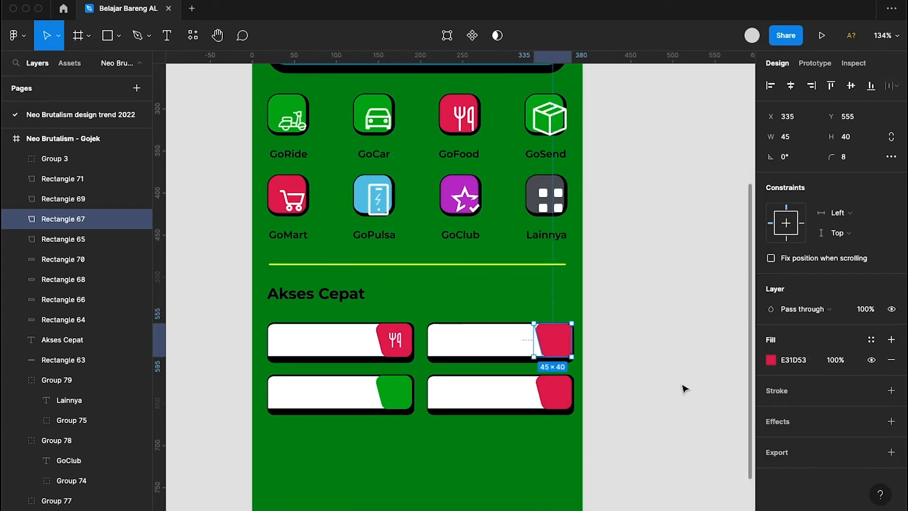
left_click(771, 360)
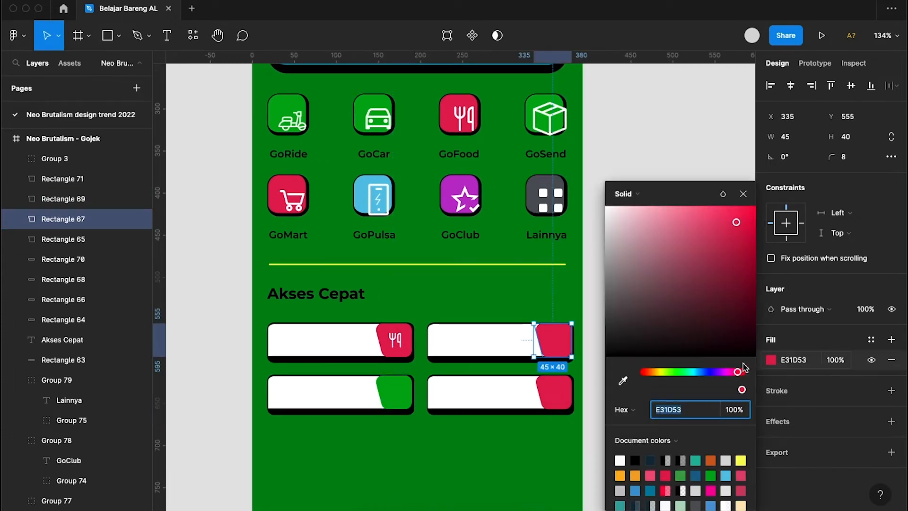
left_click(622, 381)
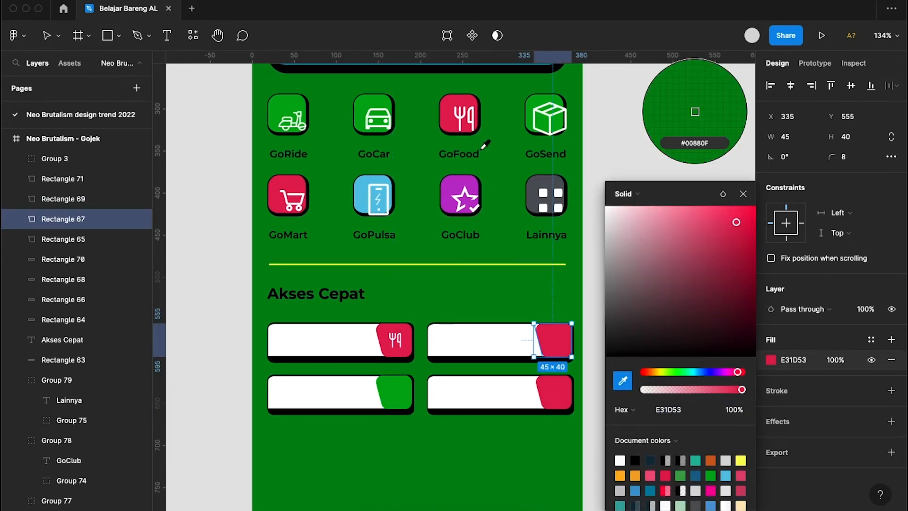
left_click(365, 107)
scroll(399, 338, "down", 4)
scroll(400, 338, "down", 1)
left_click(320, 331)
- Copy the scooter icon from the Asset collection to the lower-left card, at X 118, Y 640
scroll(320, 330, "left", 4)
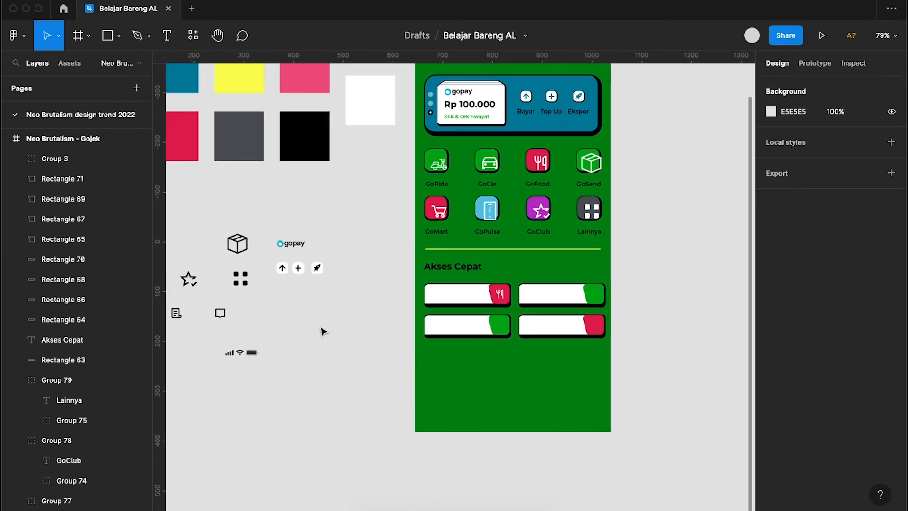
scroll(320, 331, "left", 1)
left_click(229, 240)
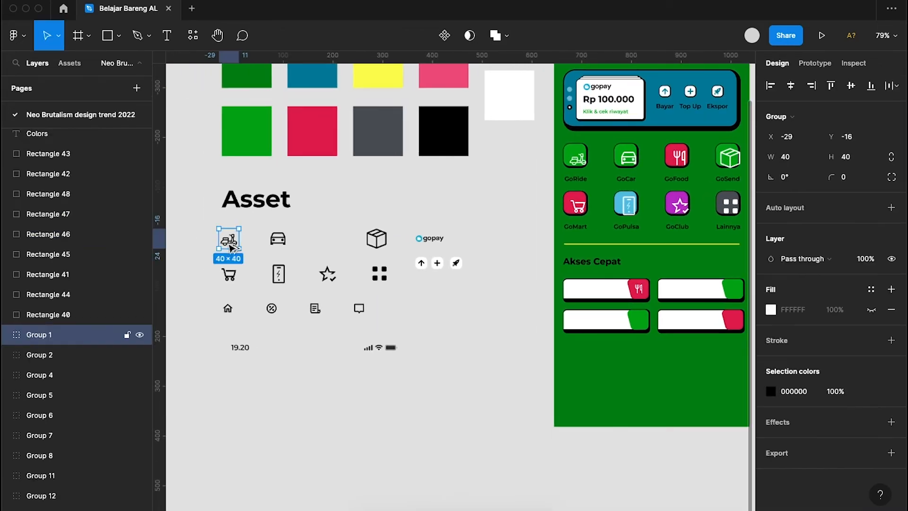
left_click_drag(229, 240, 613, 334)
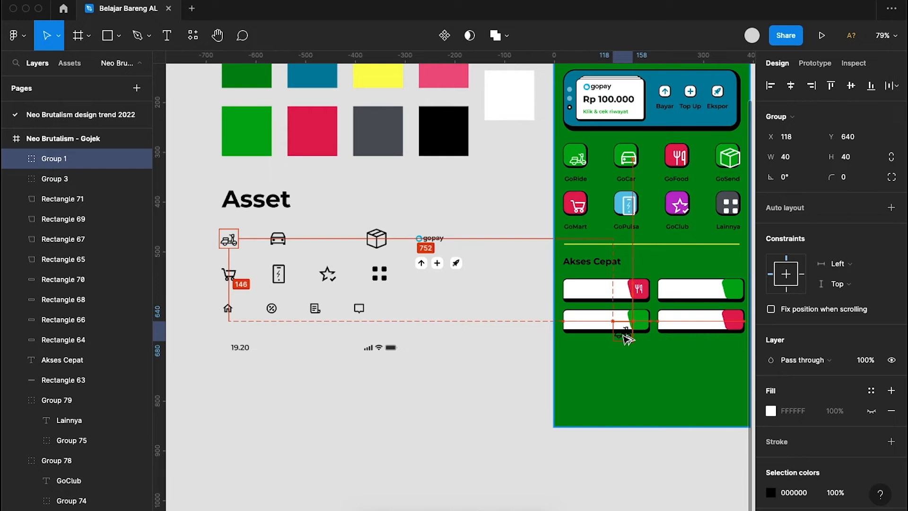
scroll(614, 334, "up", 8)
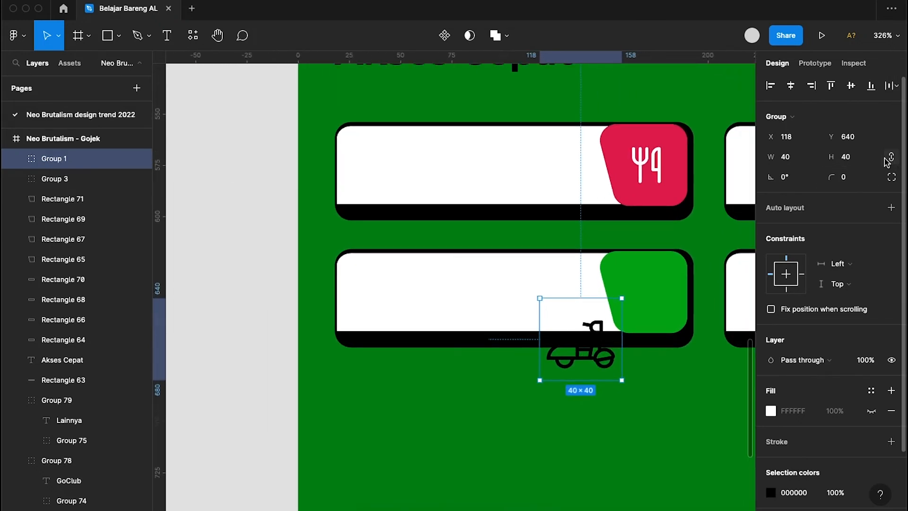
- Resize the scooter icon to 24 × 24 with locked proportions and move it onto the green accent at X 158, Y 625
left_click(851, 163)
type("2")
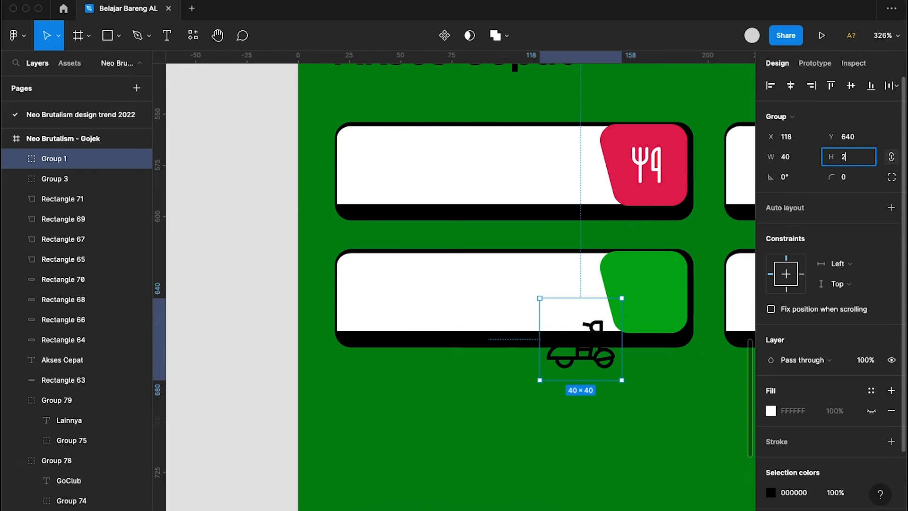
type("4")
key("Return")
left_click_drag(573, 325, 645, 294)
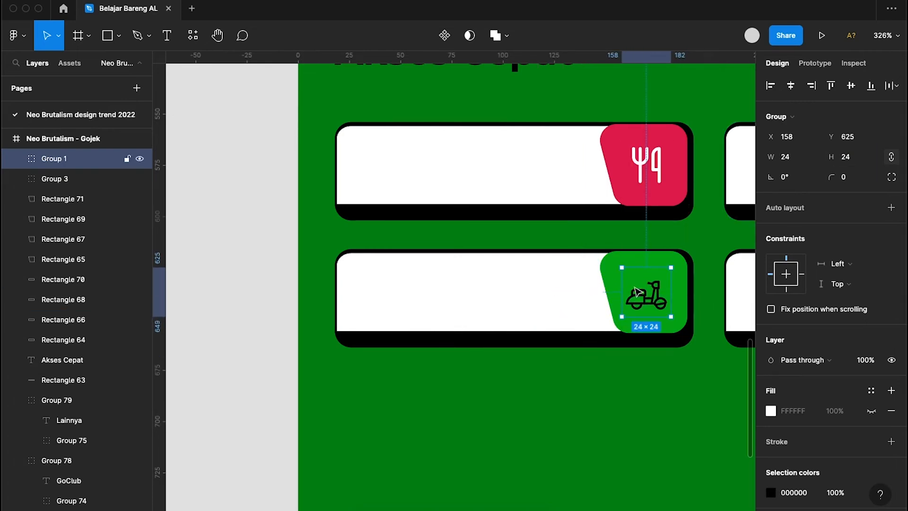
- Change the scooter icon's colour to white, FFFFFF
left_click(798, 494)
type("fff")
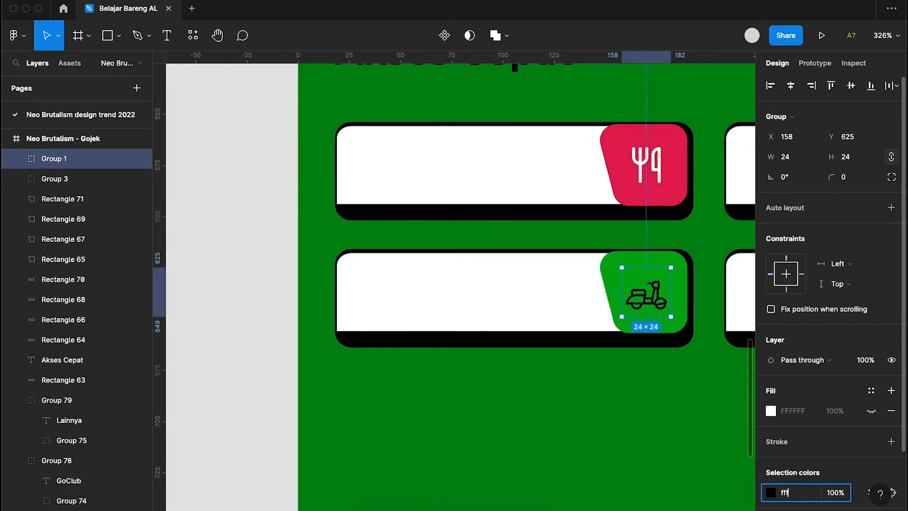
key("Return")
- Duplicate the white cutlery icon onto the lower-right card's red accent, at X 349, Y 626
scroll(677, 441, "right", 5)
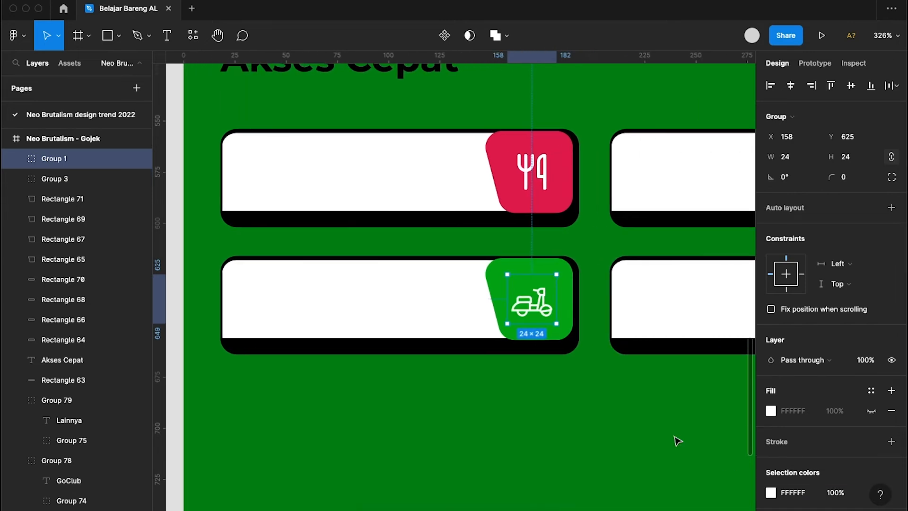
scroll(677, 441, "right", 5)
scroll(677, 441, "down", 6)
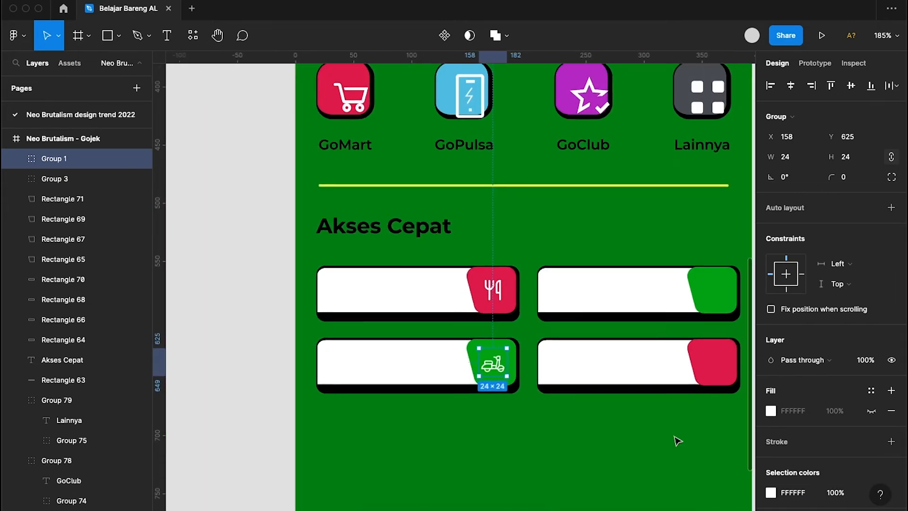
left_click_drag(546, 359, 663, 399)
scroll(664, 399, "up", 6)
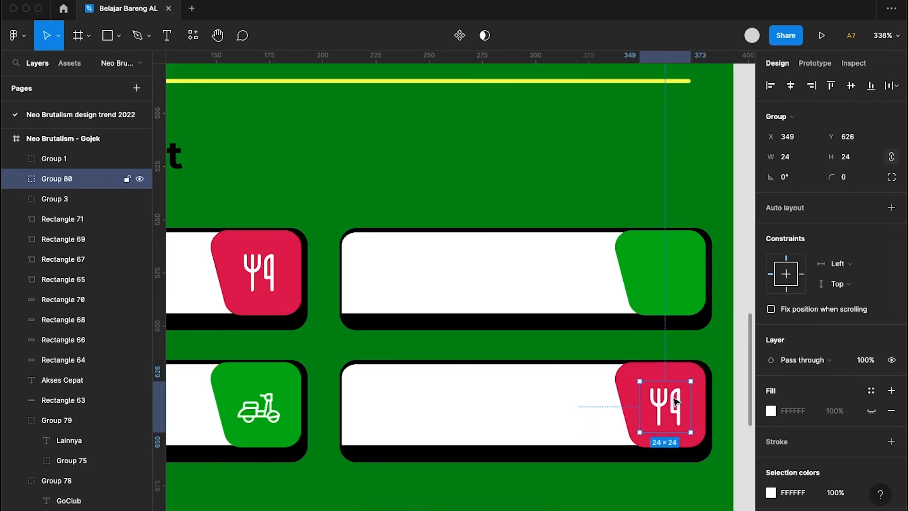
- Bring the car icon from the Asset collection onto the upper-right card's green accent, at X 333, Y 554
scroll(676, 401, "down", 5)
scroll(675, 343, "left", 10)
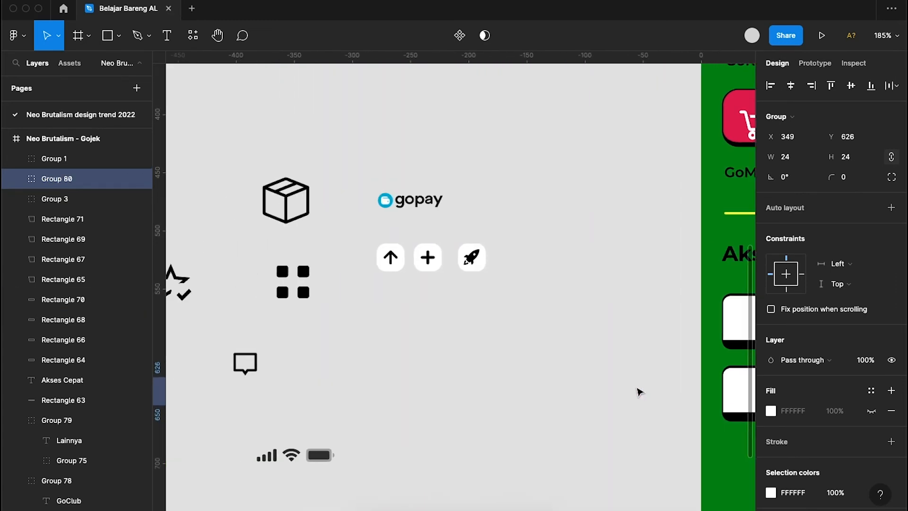
scroll(363, 282, "left", 10)
scroll(473, 246, "right", 3)
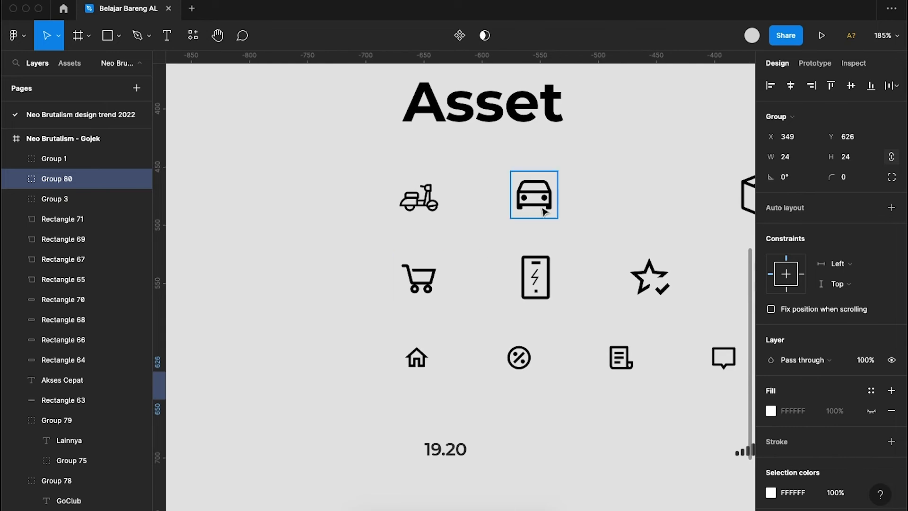
left_click(535, 199)
left_click_drag(535, 199, 570, 311)
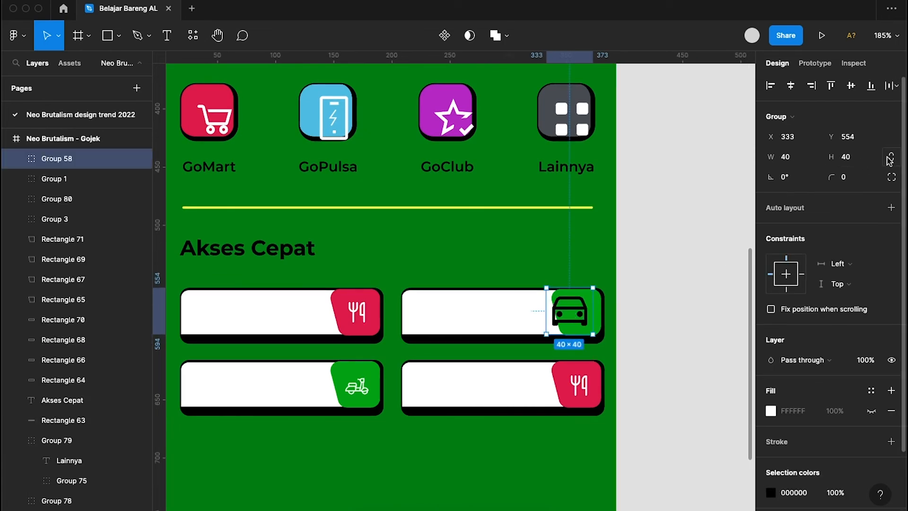
- Try resizing the car icon to 24 × 24 through its dimensions with locked proportions, and undo the resize
left_click(864, 164)
type("24")
key("Return")
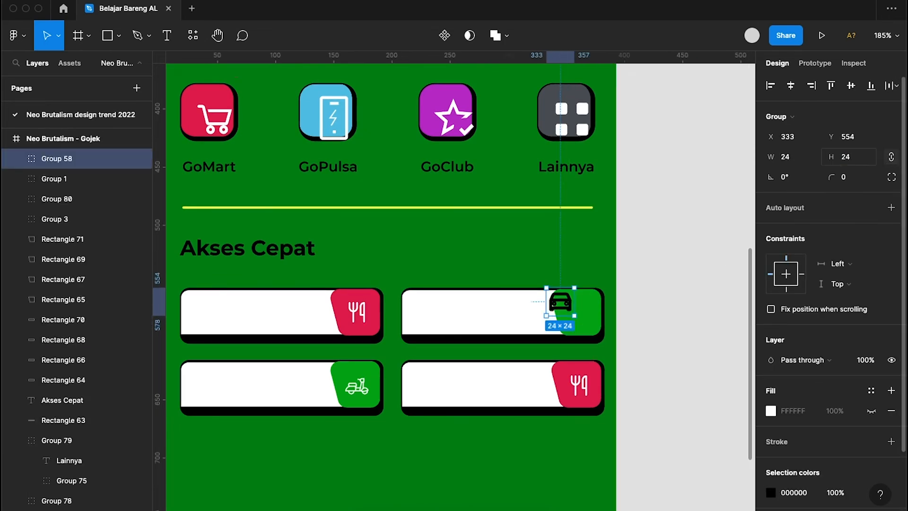
key("ctrl+z")
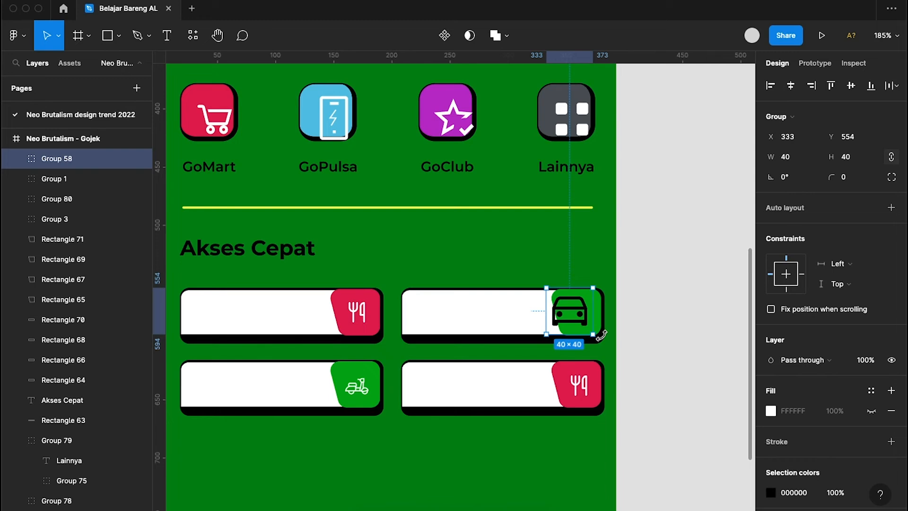
- Shrink the car icon to 24 × 24 with the Scale tool and place it on the green accent at X 349, Y 563
key("k")
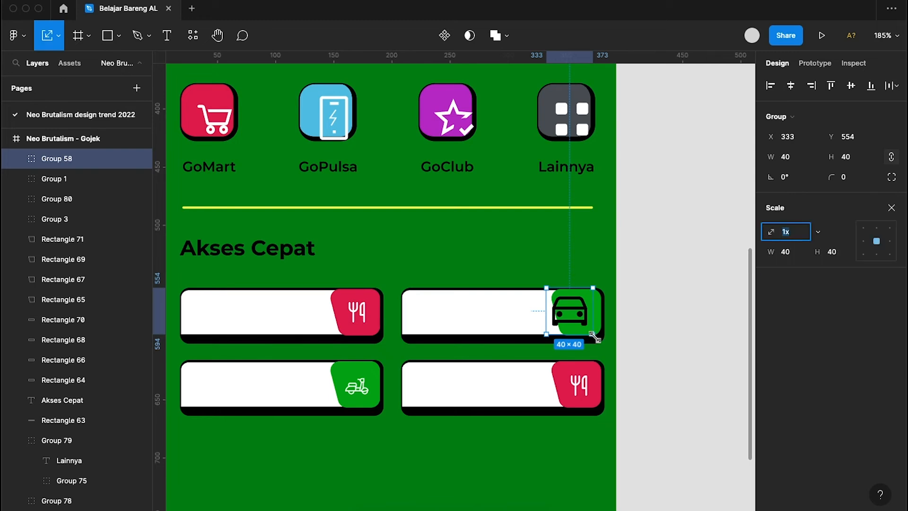
left_click_drag(594, 336, 579, 313)
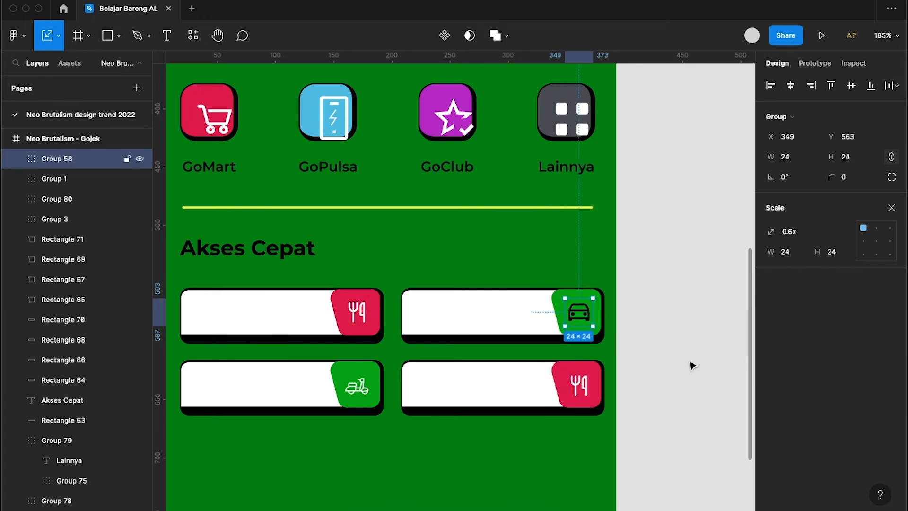
left_click(690, 362)
- Change the car icon's colour to white, FFFFFF, and deselect it
left_click(585, 319)
key("v")
left_click(795, 493)
type("fff")
key("Return")
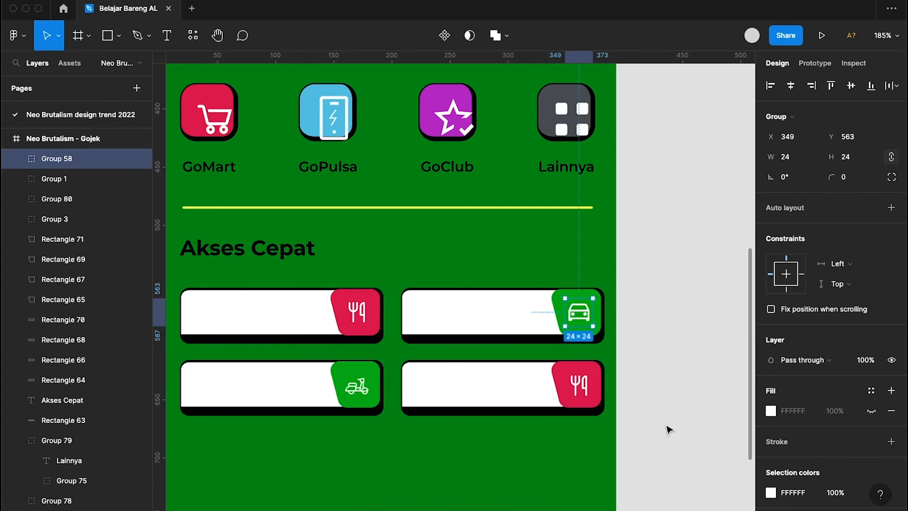
left_click(667, 429)
- Check the car icon's spacing within its accent, and nudge the lower-right cutlery icon up 1 px to Y 625
scroll(667, 430, "left", 1)
scroll(667, 430, "up", 1)
scroll(667, 429, "left", 2)
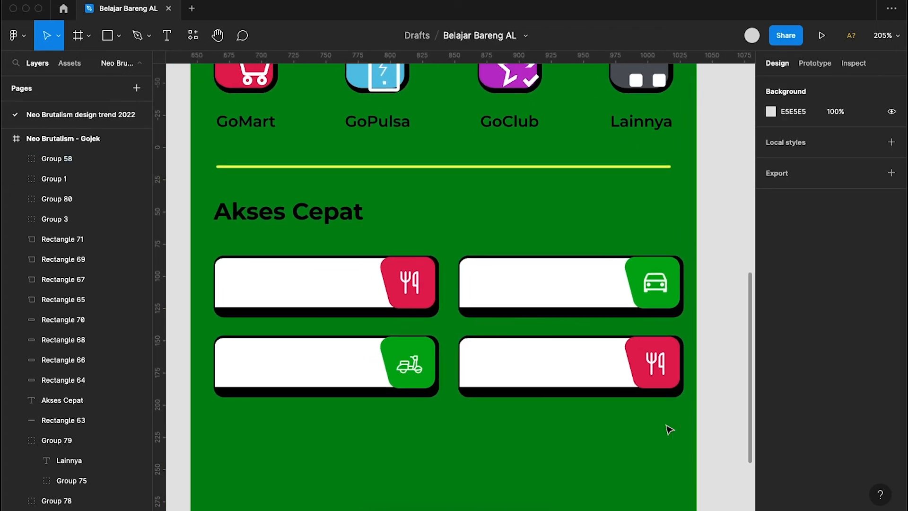
left_click(662, 289)
scroll(663, 290, "up", 5)
key("alt")
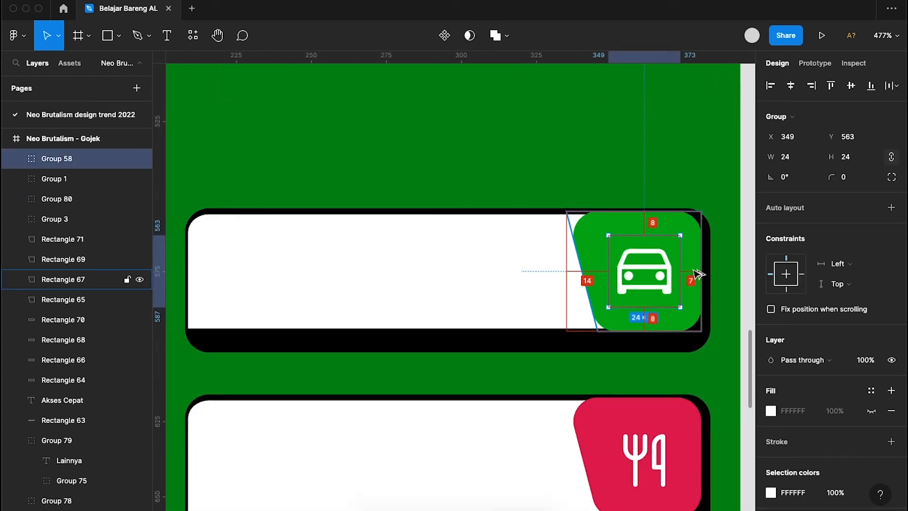
scroll(695, 272, "down", 3)
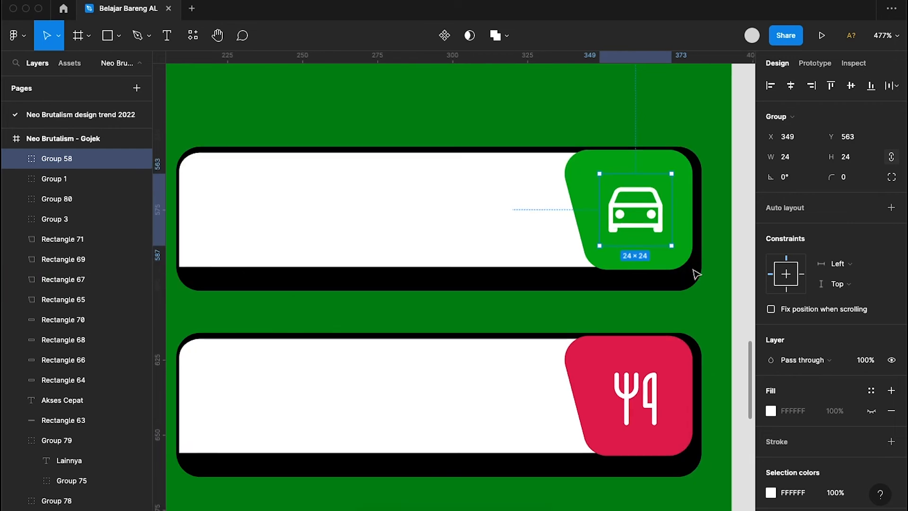
left_click(649, 374)
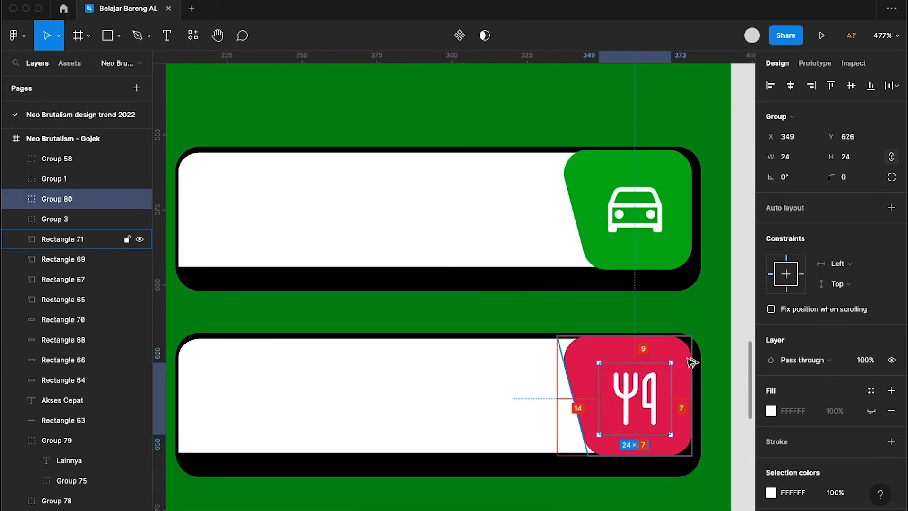
key("alt+Up")
- Check the scooter icon's spacing within its green accent and nudge it right 1 px to X 159
scroll(688, 360, "left", 10)
scroll(623, 333, "down", 4)
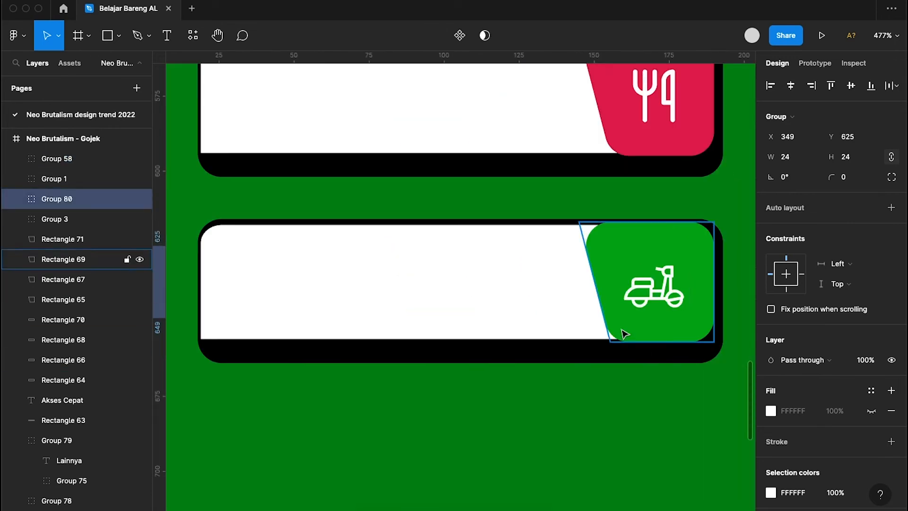
scroll(629, 326, "right", 2)
left_click(625, 325)
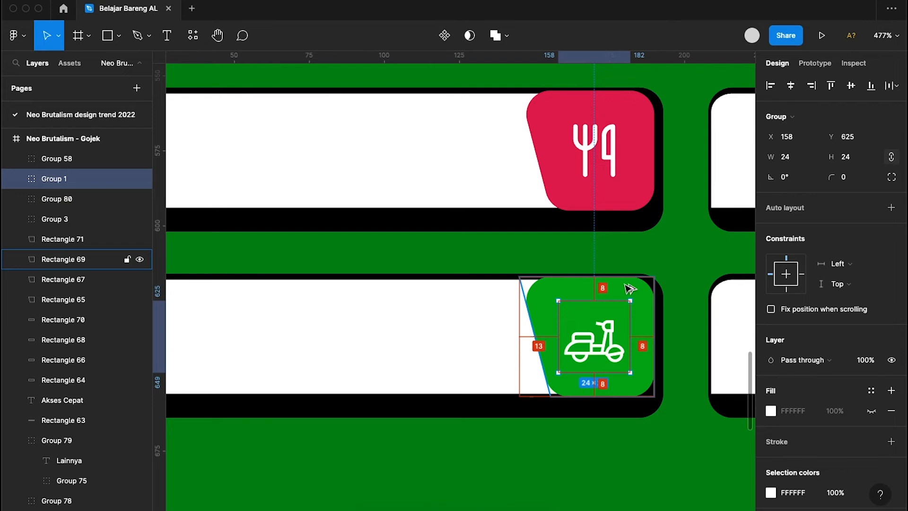
- Check the upper-left cutlery icon's spacing within its red accent, nudge it right 1 px to X 159, and deselect it
scroll(629, 288, "up", 5)
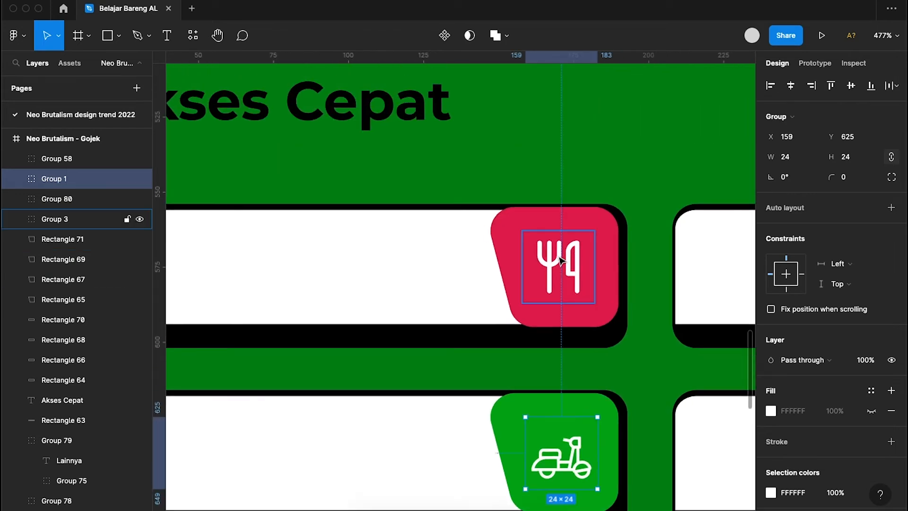
left_click(616, 214)
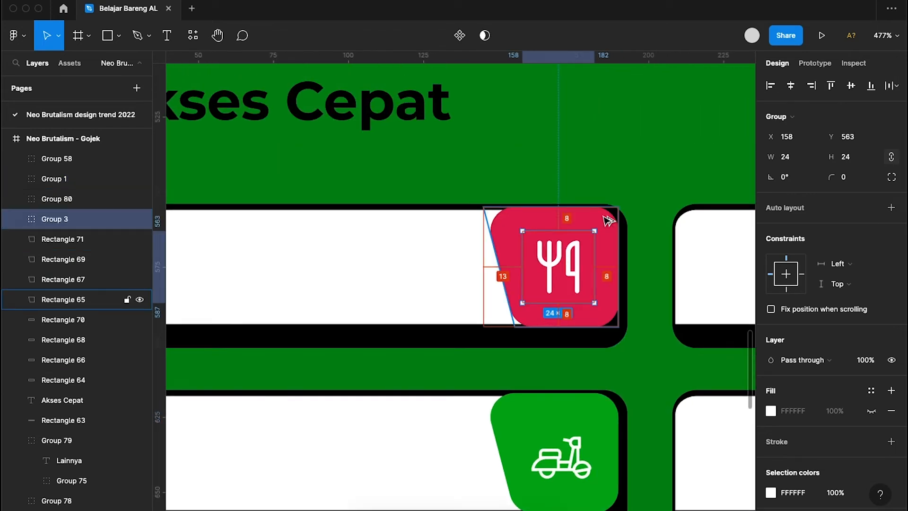
key("Right")
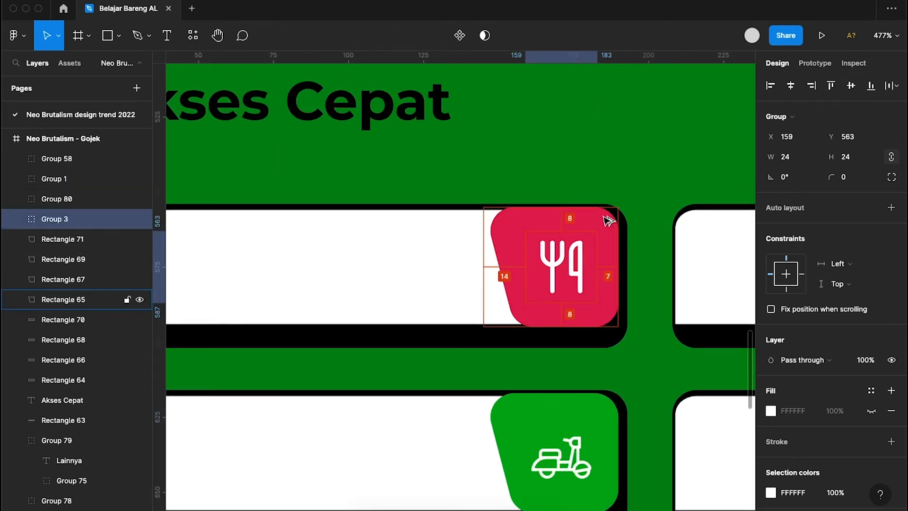
key("Left")
key("Right")
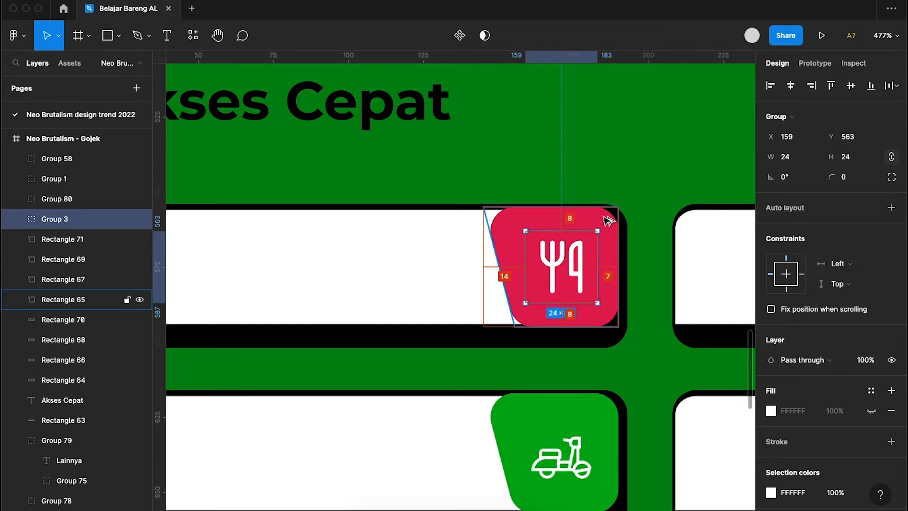
scroll(609, 220, "down", 5)
left_click(596, 393)
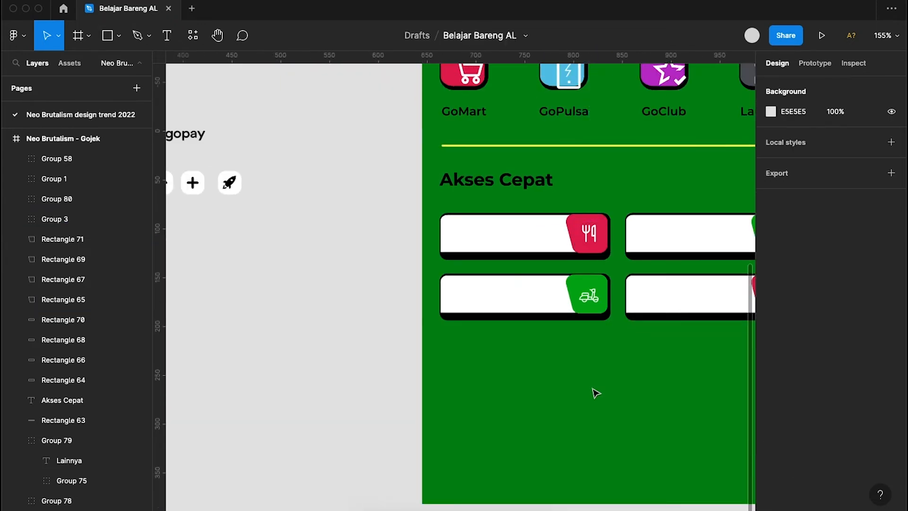
- Add the text label "Restoran terdekat" on the upper-left card at about X 31, Y 565
scroll(596, 393, "right", 1)
scroll(593, 393, "right", 3)
scroll(592, 392, "down", 2)
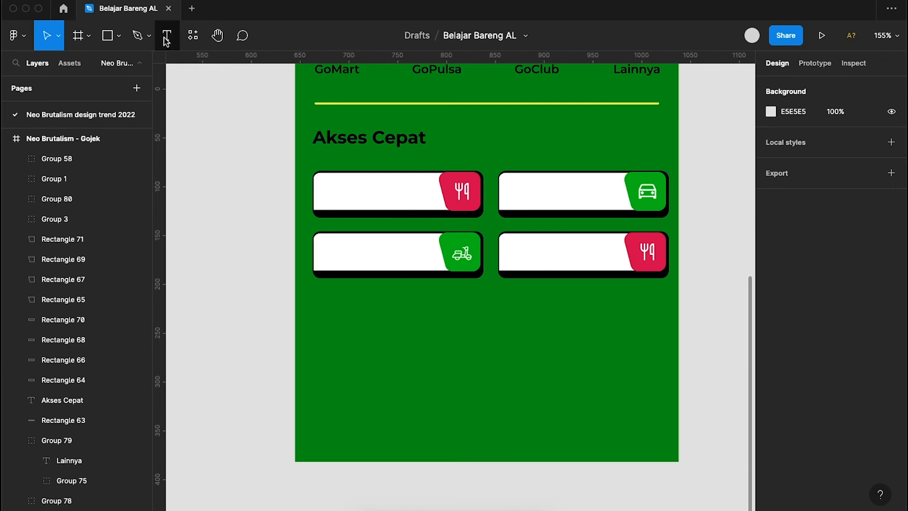
key("t")
left_click(325, 183)
type("Restoran ")
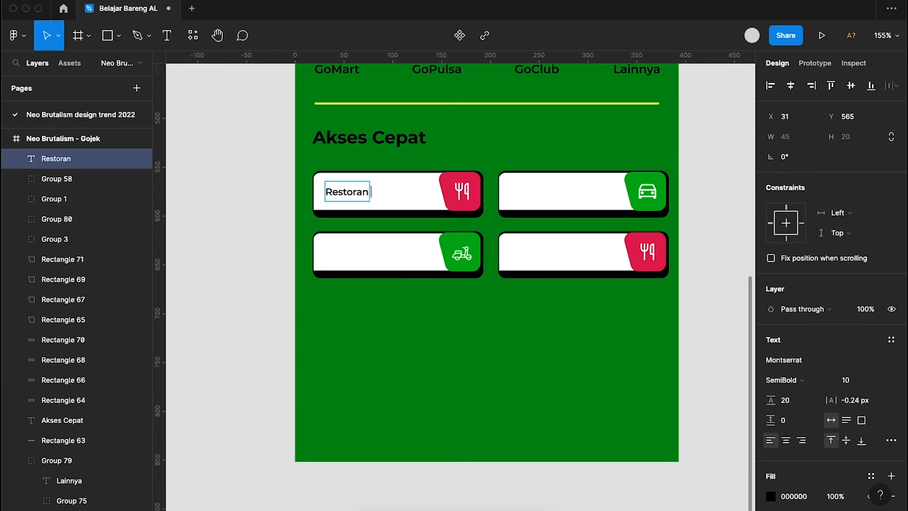
type("terdeka")
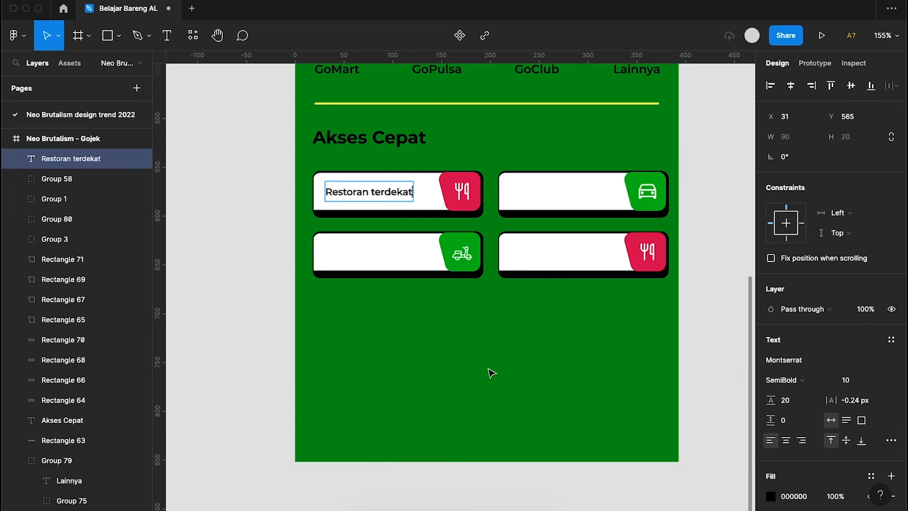
type("t")
key("Escape")
- Duplicate the Restoran terdekat label onto the lower-left card at about X 32, Y 626 and change its text to "Jalan Pahlawan"
left_click_drag(393, 196, 394, 256)
double_click(390, 254)
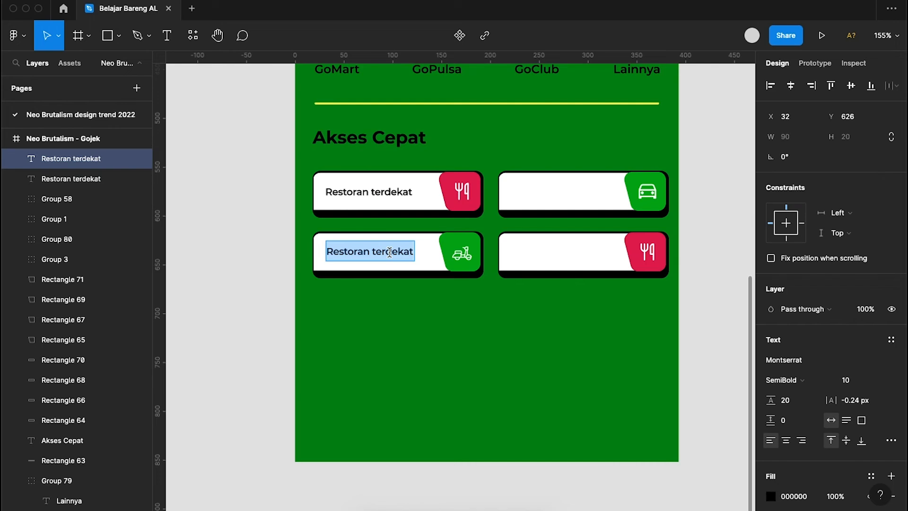
type("Jalan Pahlawan")
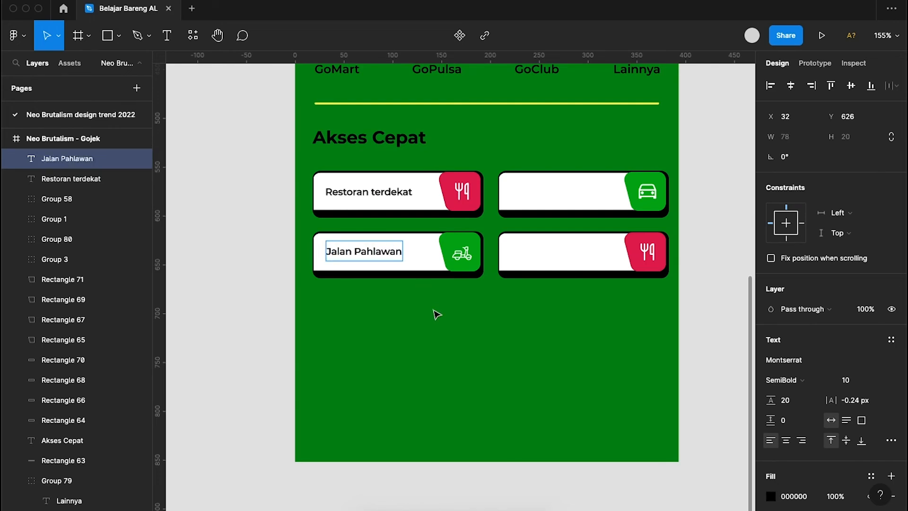
key("Escape")
- Duplicate the Jalan Pahlawan label onto the upper-right card at about X 225, Y 565 and change its text to "Jalan Soedirman"
left_click_drag(377, 249, 578, 197)
double_click(572, 192)
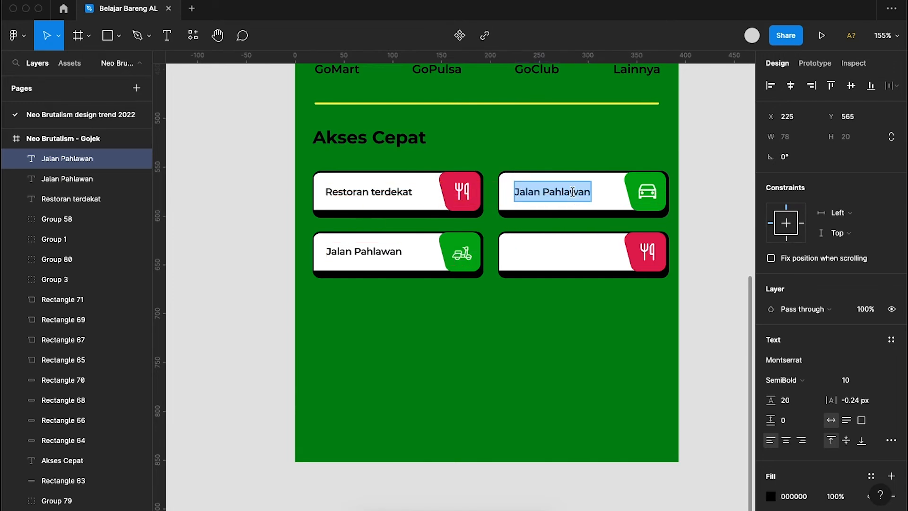
key("Right")
key("BackSpace")
key("BackSpace")
key("BackSpace")
key("BackSpace")
key("BackSpace")
key("BackSpace")
key("BackSpace")
key("BackSpace")
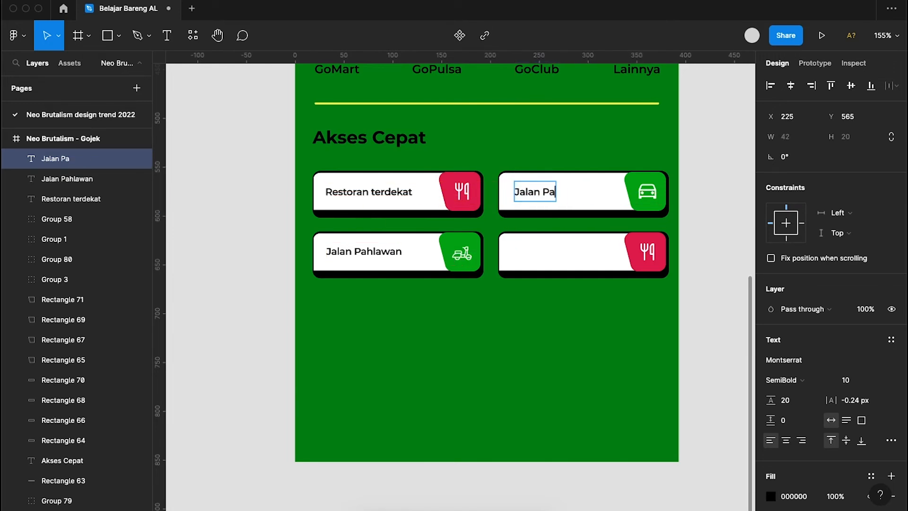
type("Soedu")
key("BackSpace")
type("irm")
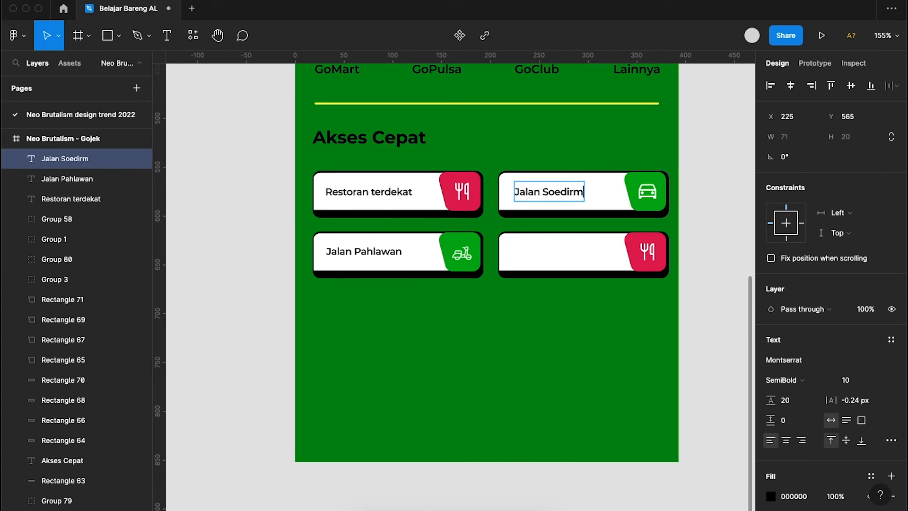
type("an")
key("Escape")
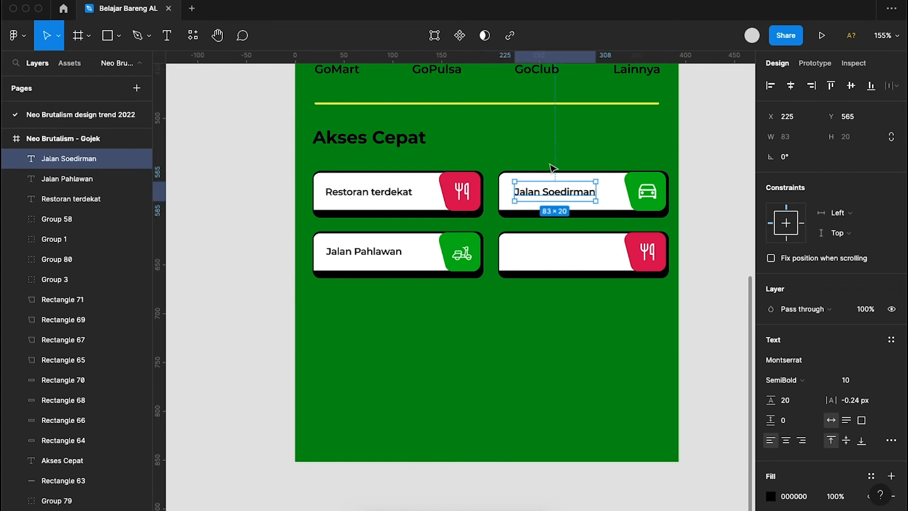
- Duplicate the Jalan Soedirman label onto the lower-right card at about X 228, Y 628 and change its text to "Restoran terdekat"
left_click_drag(561, 195, 561, 254)
double_click(558, 251)
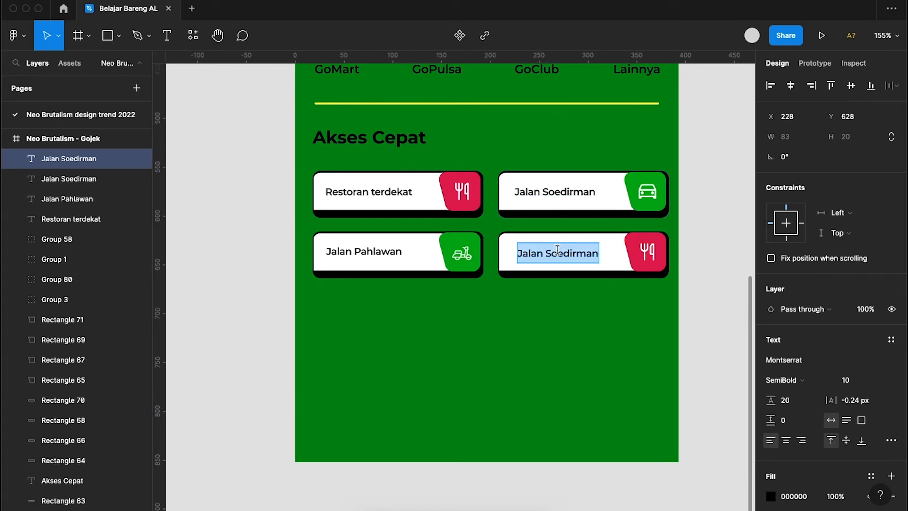
type("Restoran")
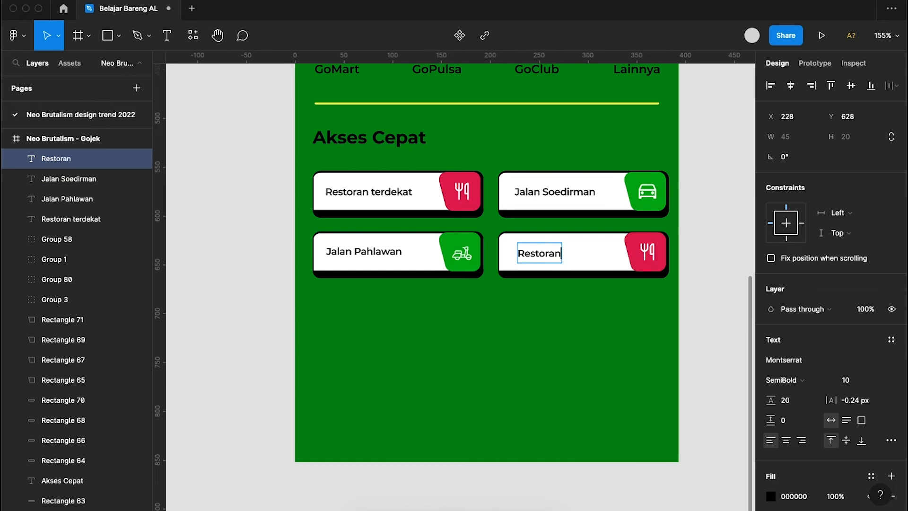
type(" terdekat")
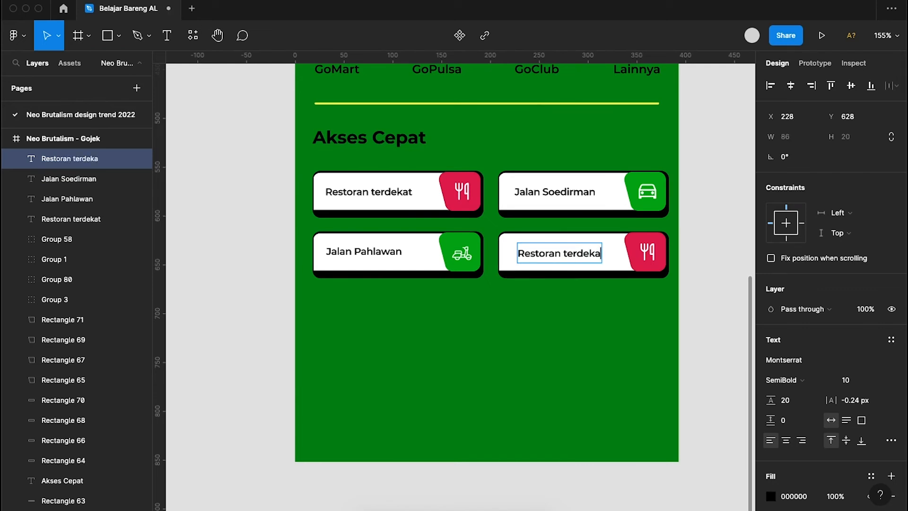
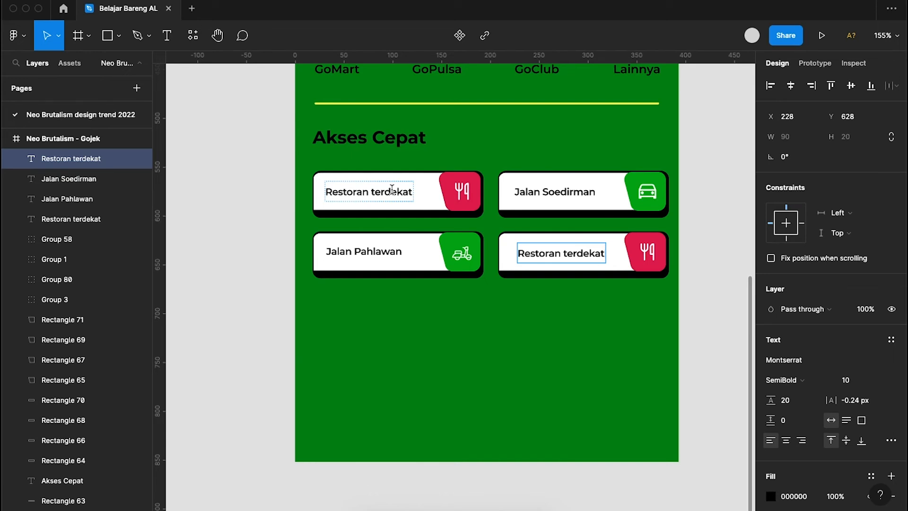
- Replace the lower-right card's label text with "Paling laris disekitar ..."
key("ctrl+a")
type("Palil")
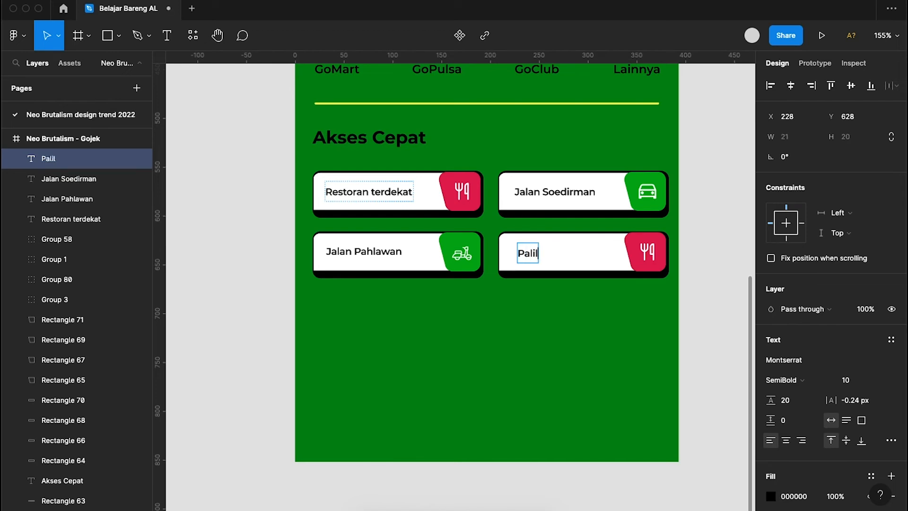
key("BackSpace")
type("ng la")
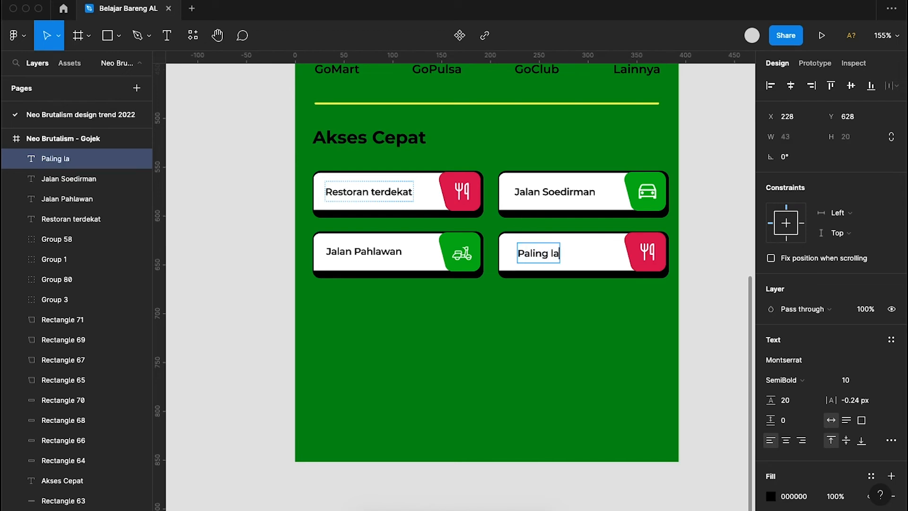
type("ris disekita")
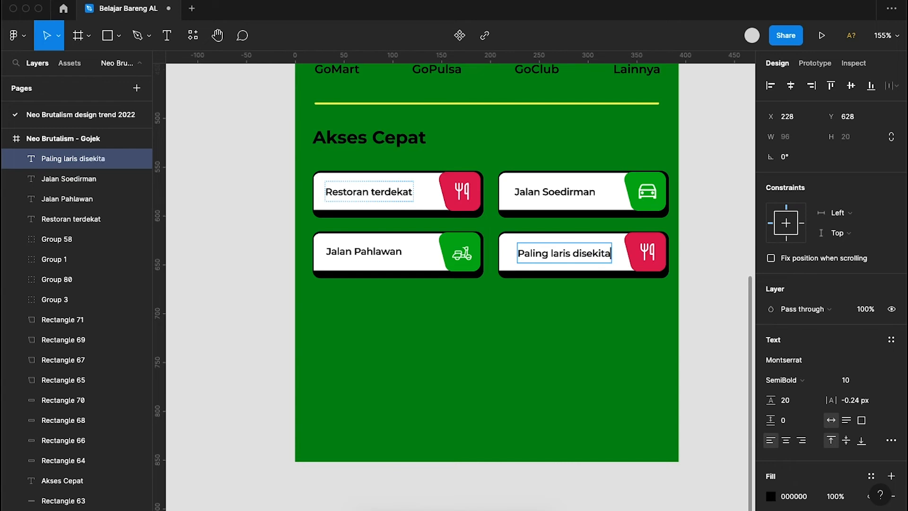
type("r . .")
key("BackSpace")
key("BackSpace")
key("BackSpace")
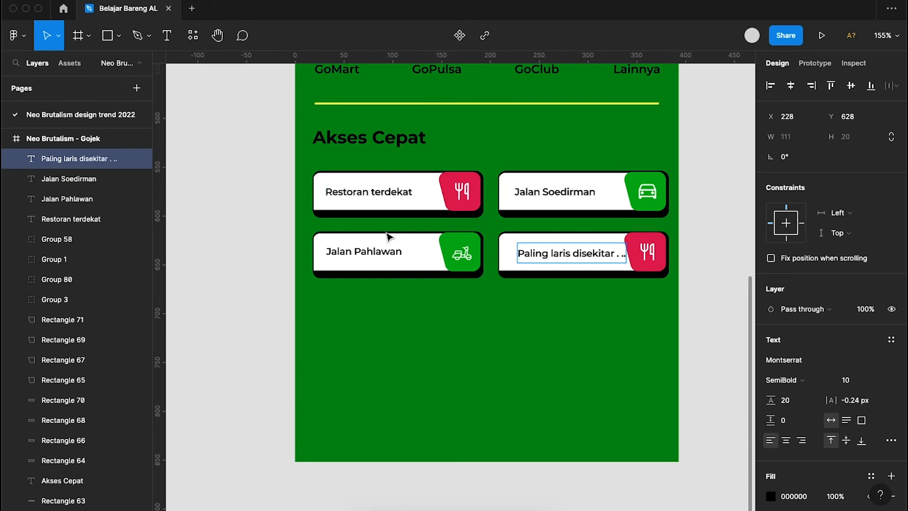
type("..")
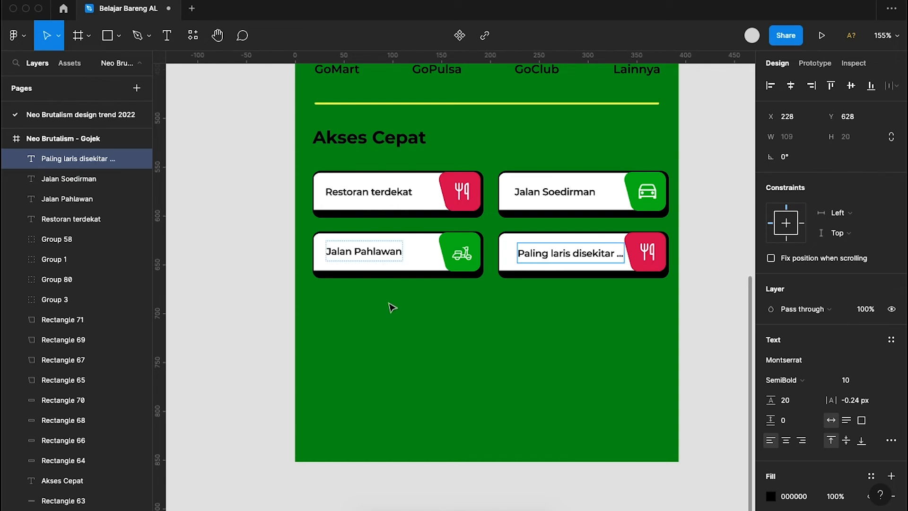
key("Escape")
- Check the Jalan Pahlawan label's spacing within its card and nudge the Restoran terdekat label up 1 px to Y 564
left_click(387, 255)
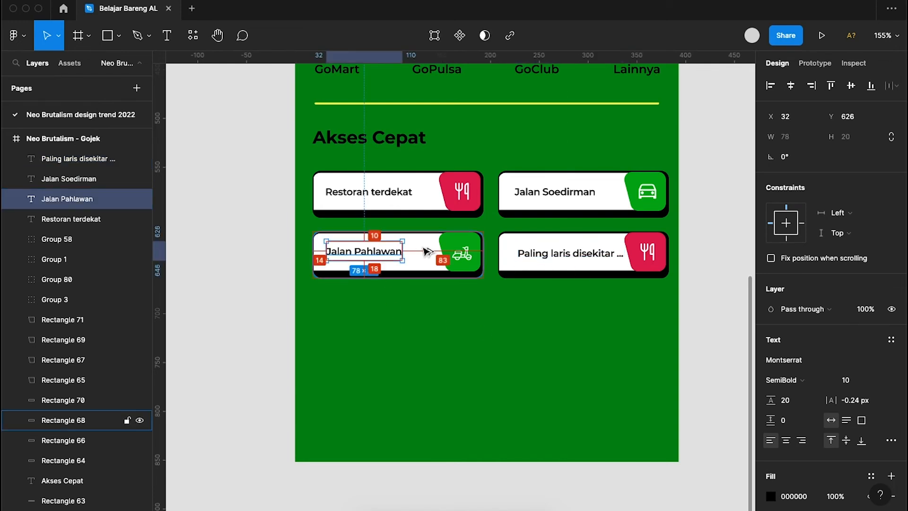
left_click(405, 192)
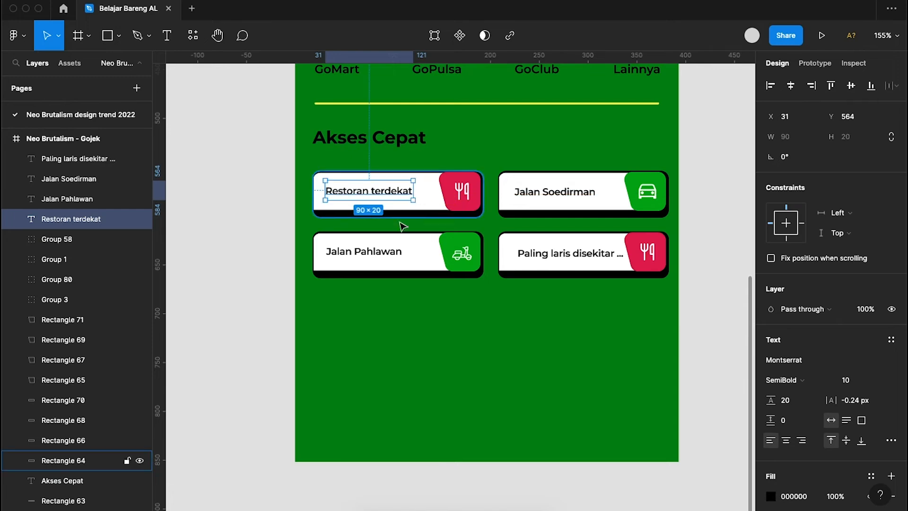
left_click(390, 254)
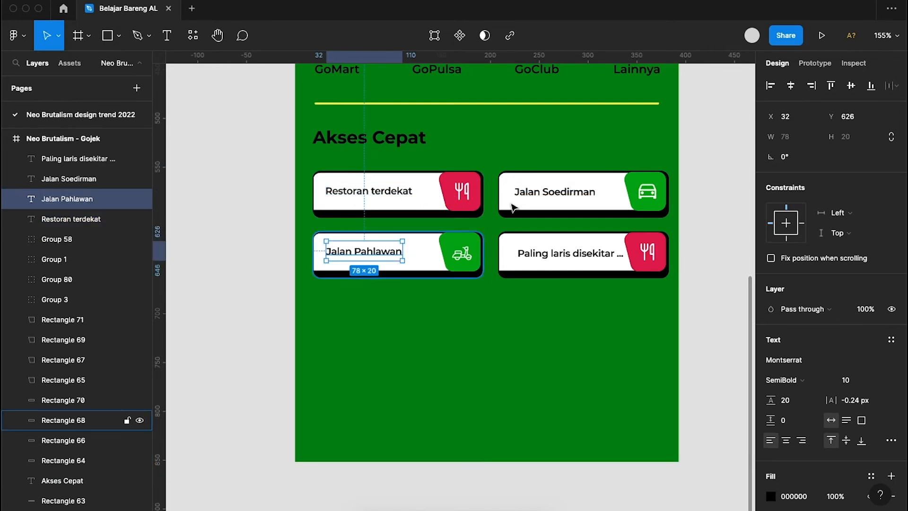
- Nudge the Jalan Soedirman label up 1 px and left 3 px to X 222, Y 564
left_click(539, 196)
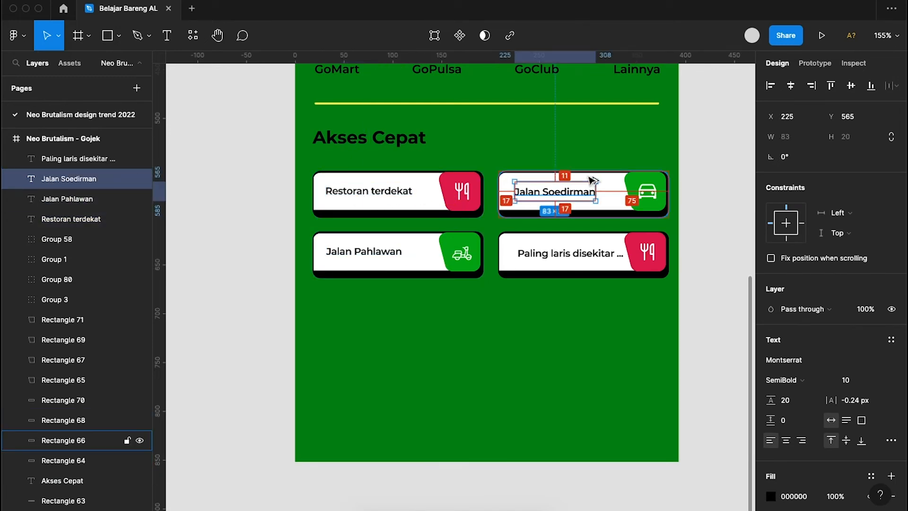
key("Up")
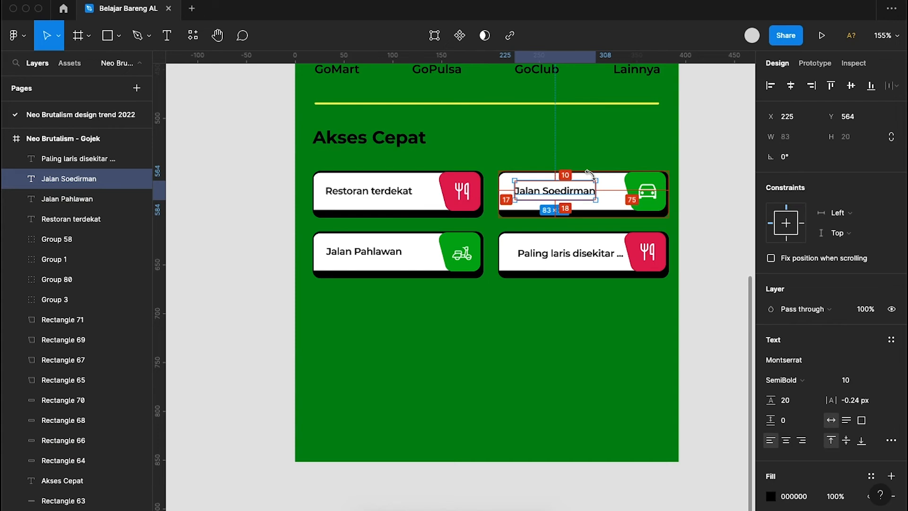
key("Left")
key("Left")
key("Left")
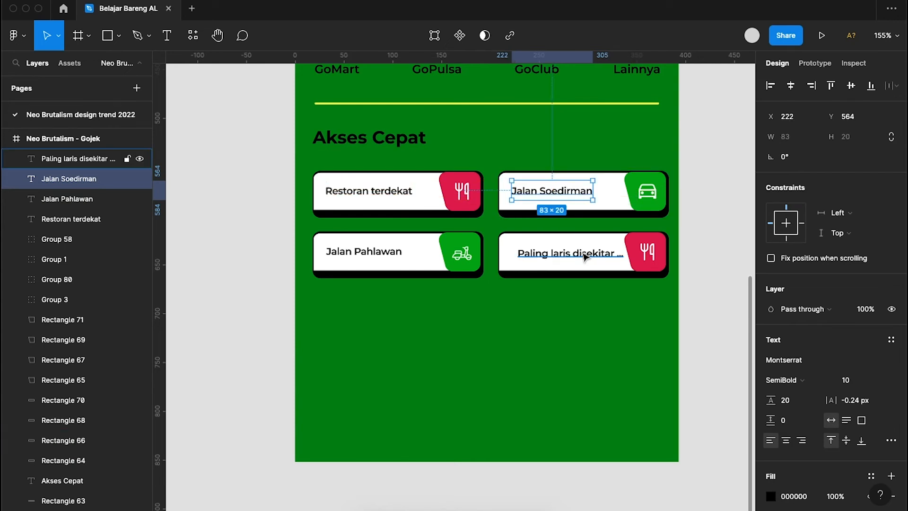
- Nudge the Paling laris disekitar label up to Y 626 and left into line with the Jalan Soedirman label, and deselect it
left_click(585, 257)
key("Up")
key("Up")
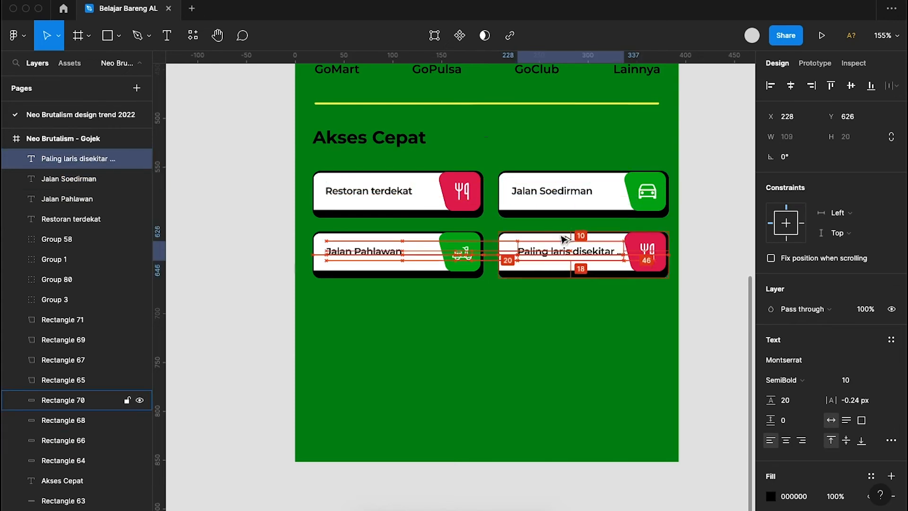
key("Left")
key("Left")
key("Left")
key("Left")
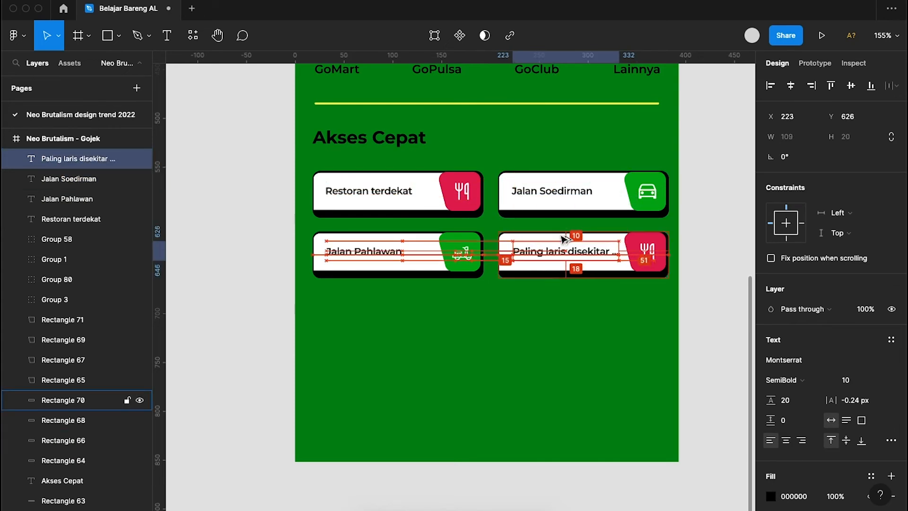
left_click(475, 299)
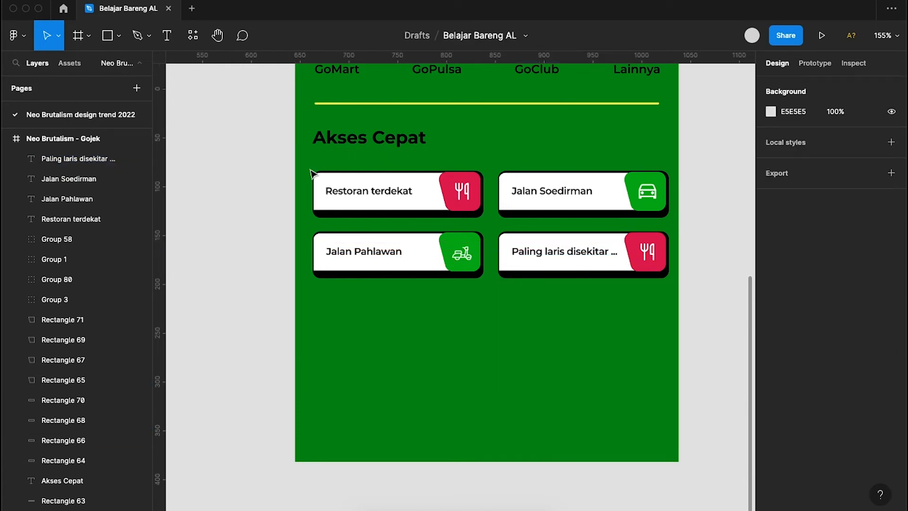
- Group the upper-left card's elements together, and group the upper-right card's elements separately
left_click_drag(308, 165, 487, 220)
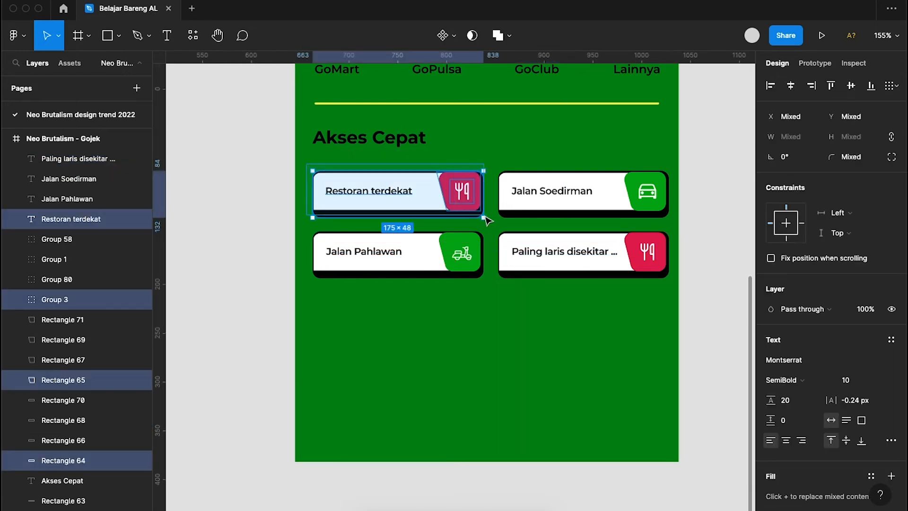
key("ctrl+g")
left_click(511, 169)
left_click_drag(510, 163, 664, 219)
key("ctrl+g")
left_click(542, 300)
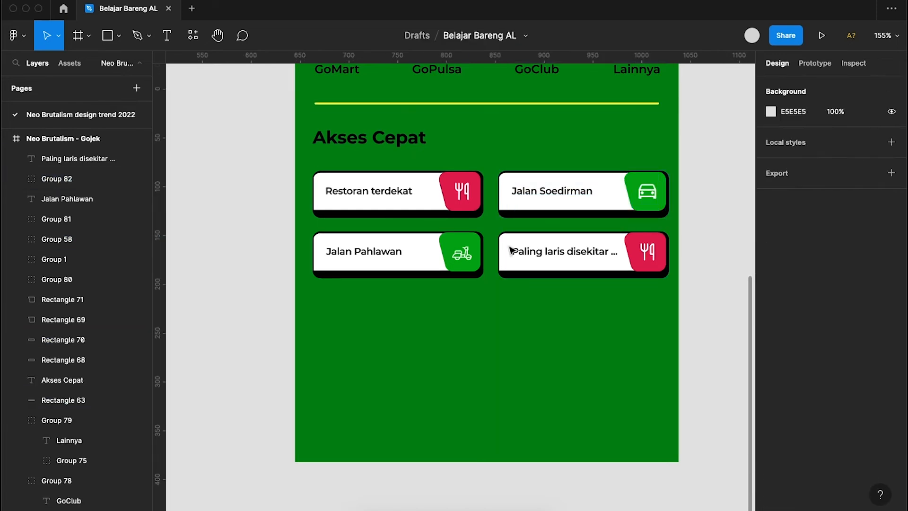
- Group the lower-right card's elements together, and group the lower-left card's elements separately
left_click_drag(493, 230, 691, 347)
key("ctrl+g")
left_click(301, 230)
left_click_drag(300, 227, 327, 241)
left_click_drag(443, 295, 490, 318)
key("ctrl+g")
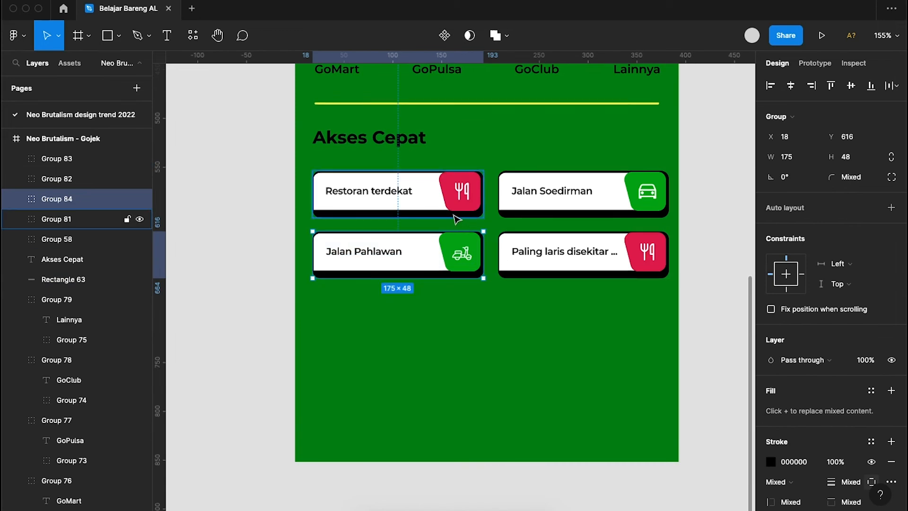
- Move the two right-column cards left so their outer margin matches the left column's 18 px margin
left_click(547, 256)
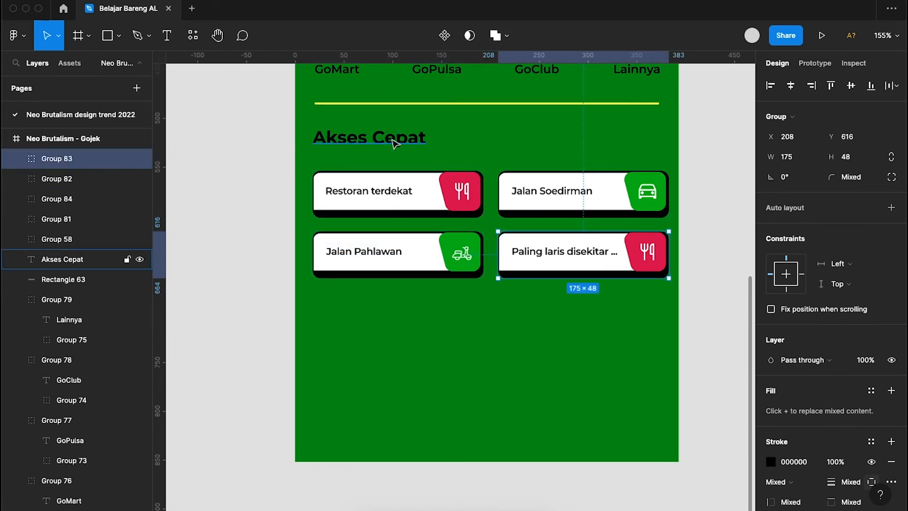
left_click(326, 192)
left_click(379, 274, "shift")
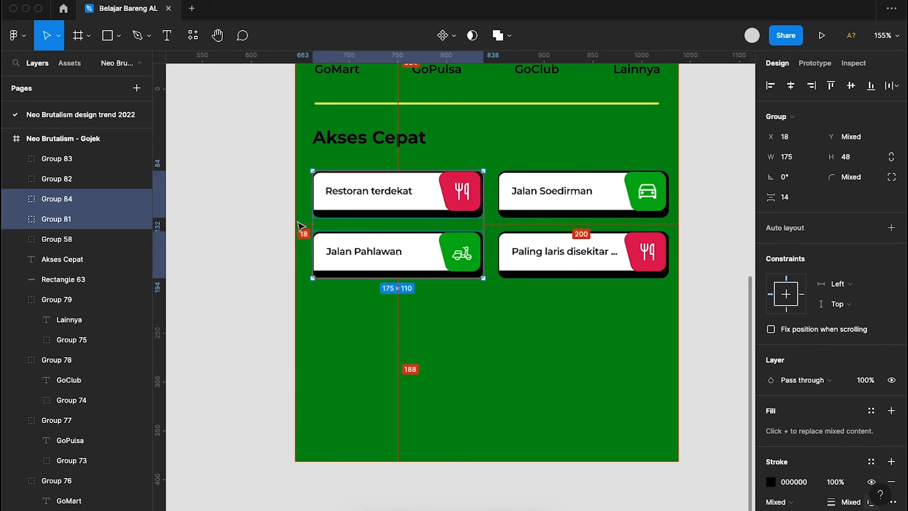
left_click_drag(536, 155, 547, 188)
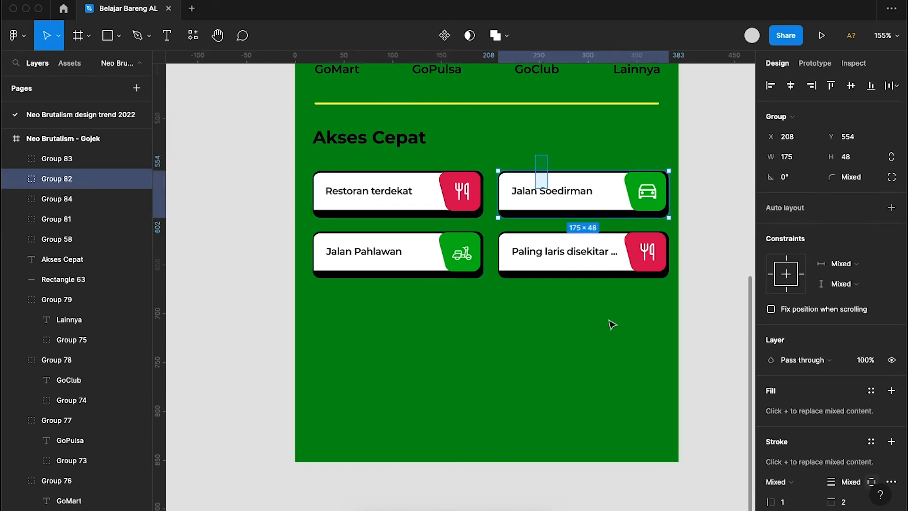
left_click_drag(612, 325, 615, 331)
key("Left")
key("Left")
key("Left")
key("Left")
key("Left")
key("Left")
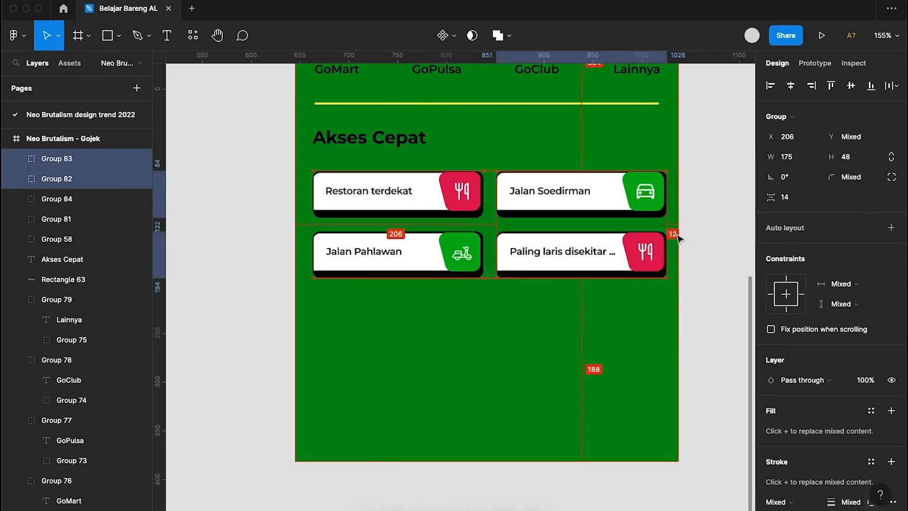
key("Left")
key("Left")
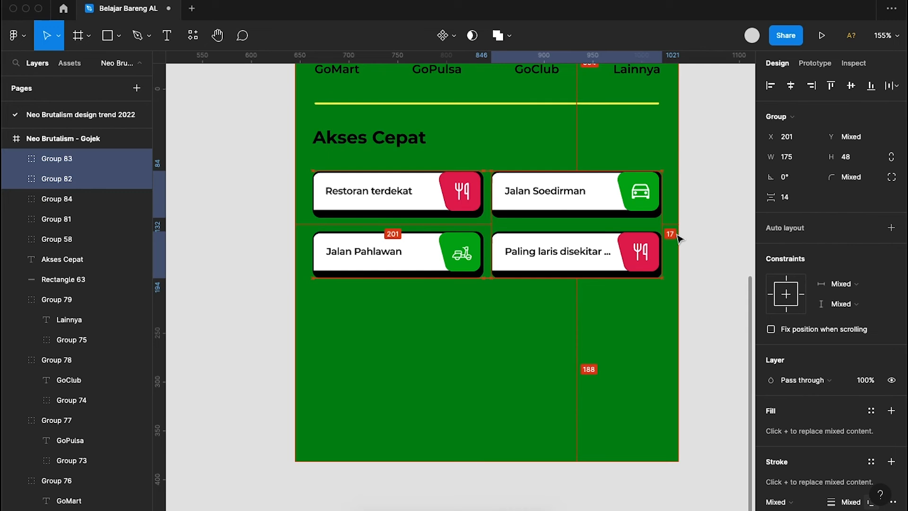
left_click(718, 258)
- Move the four quick-access cards up 20 px together, closer to the Akses Cepat heading
scroll(717, 258, "up", 2)
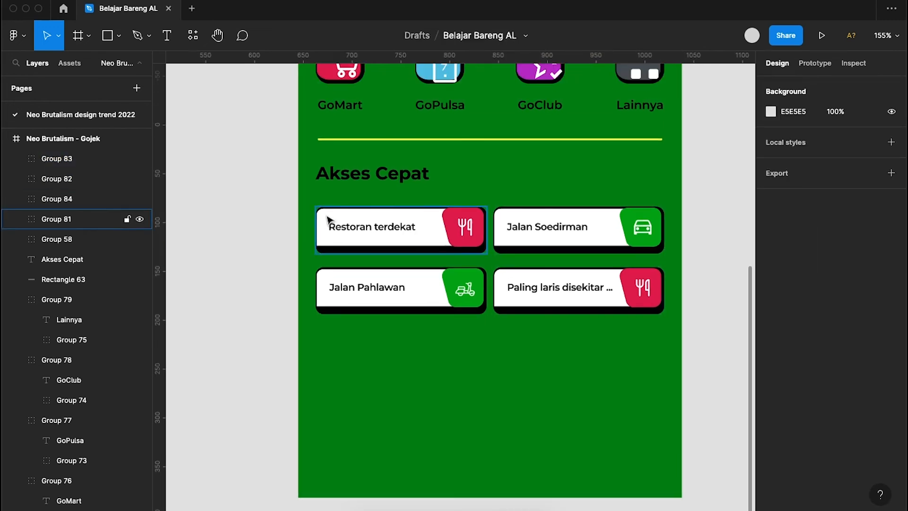
left_click_drag(307, 199, 689, 339)
key("alt")
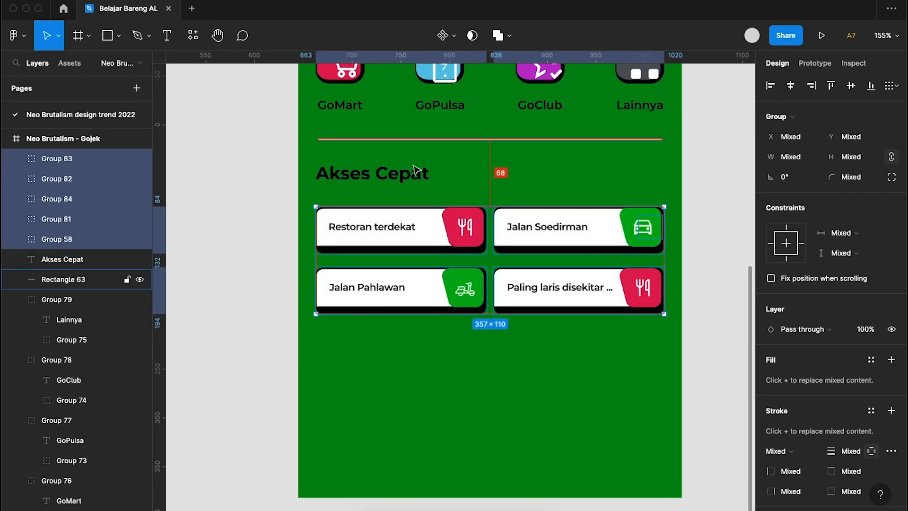
key("shift+Up")
key("shift+Up")
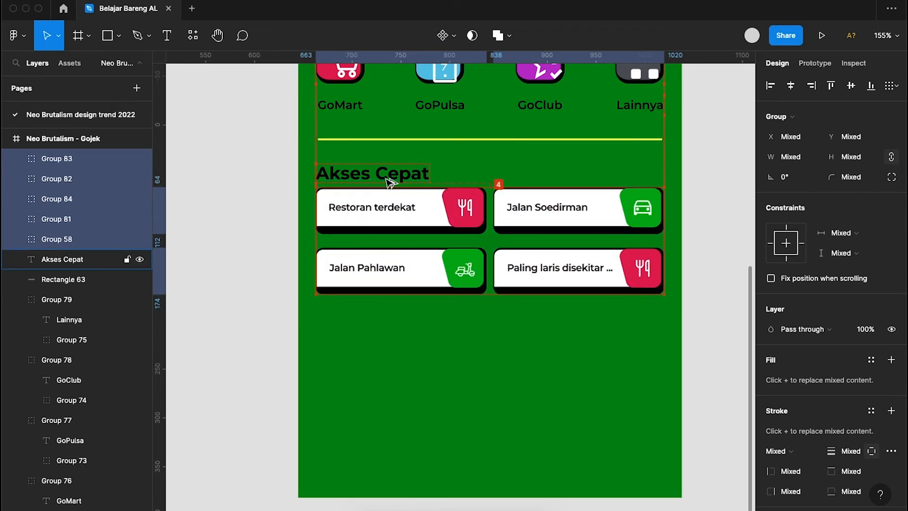
left_click(390, 178, "shift")
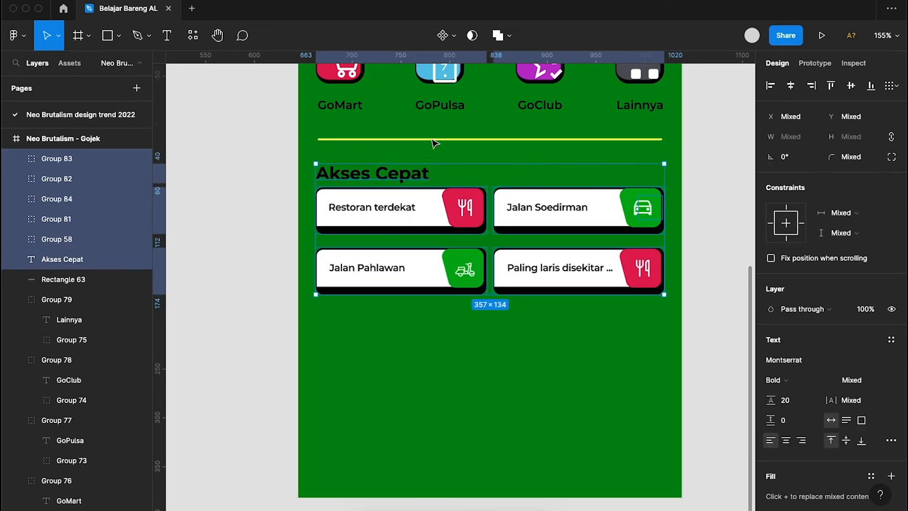
left_click(422, 374)
- Draw a 357 × 100 rectangle below the quick-access cards, with 18 px side margins in the Gojek frame
scroll(422, 373, "down", 5)
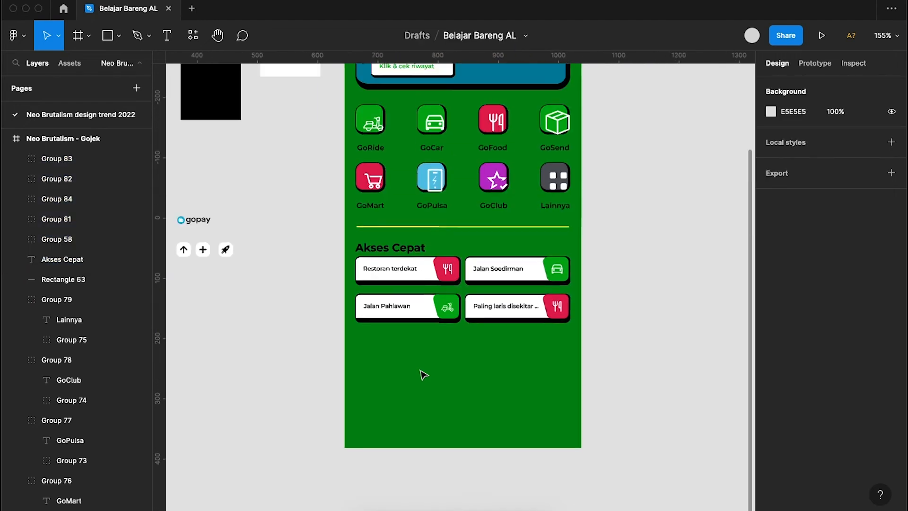
scroll(423, 375, "down", 1)
scroll(341, 372, "down", 5)
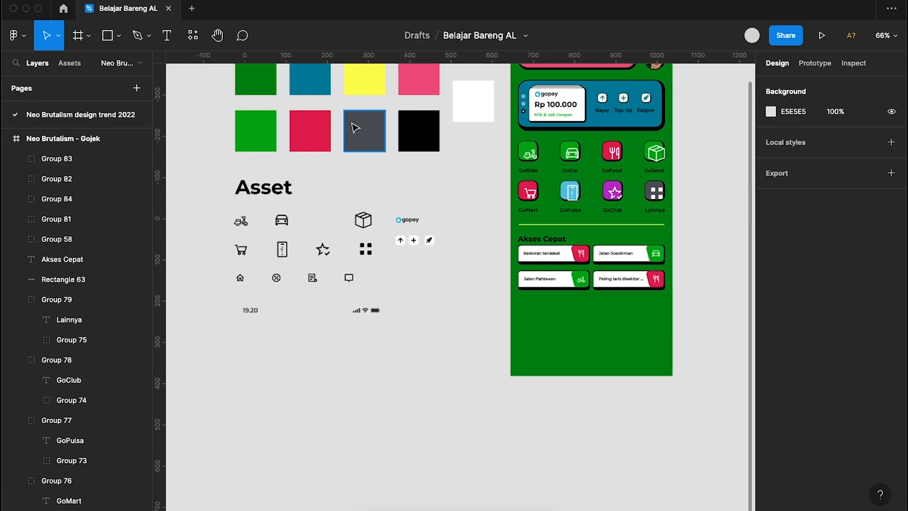
left_click(110, 43)
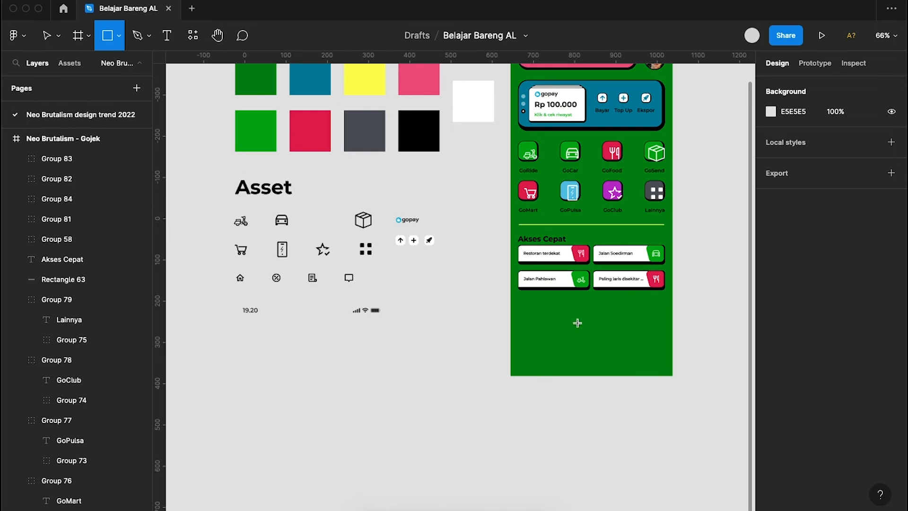
left_click(541, 331)
scroll(541, 331, "up", 5)
left_click_drag(453, 308, 722, 371)
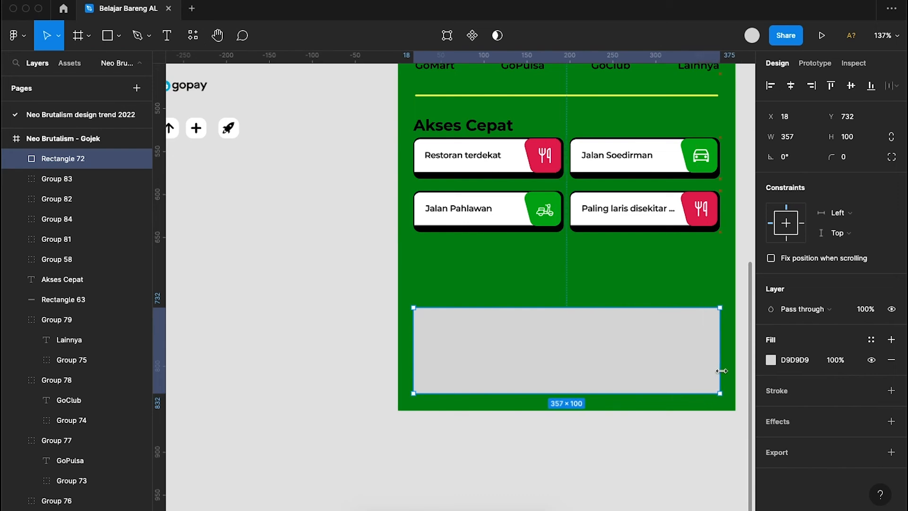
key("alt")
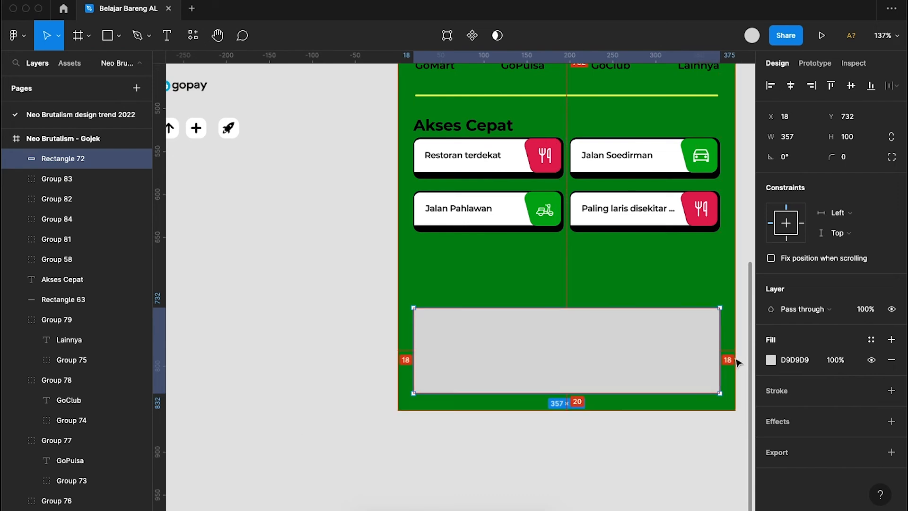
- Set the new rectangle's height to 80 and move it down to Y 747
left_click(858, 142)
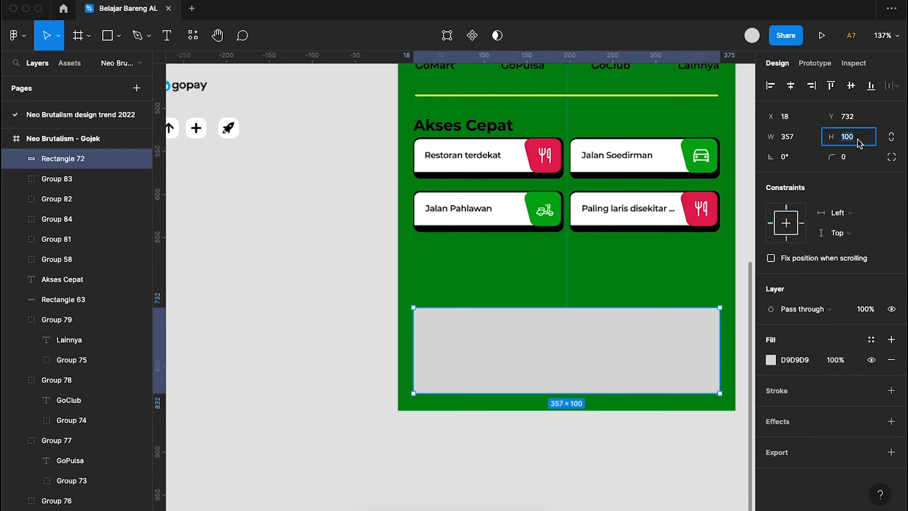
key("Return")
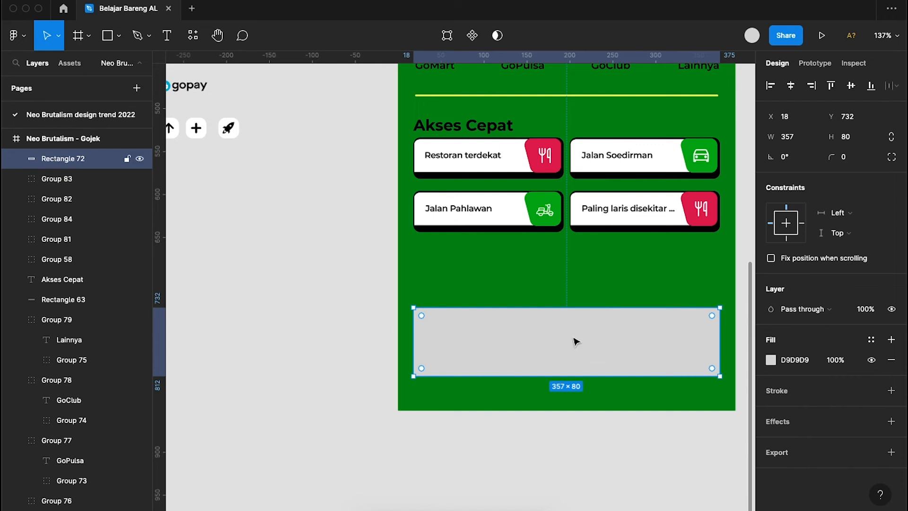
left_click_drag(576, 342, 576, 353)
- Round the new rectangle's corners, trying a radius of 24 before settling on 14
left_click(847, 157)
type("24")
key("Return")
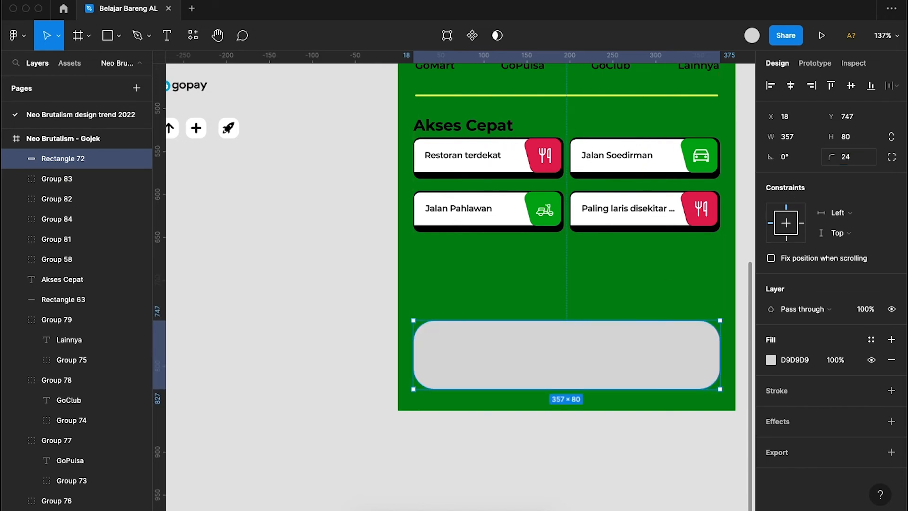
left_click(855, 160)
type("14")
key("Return")
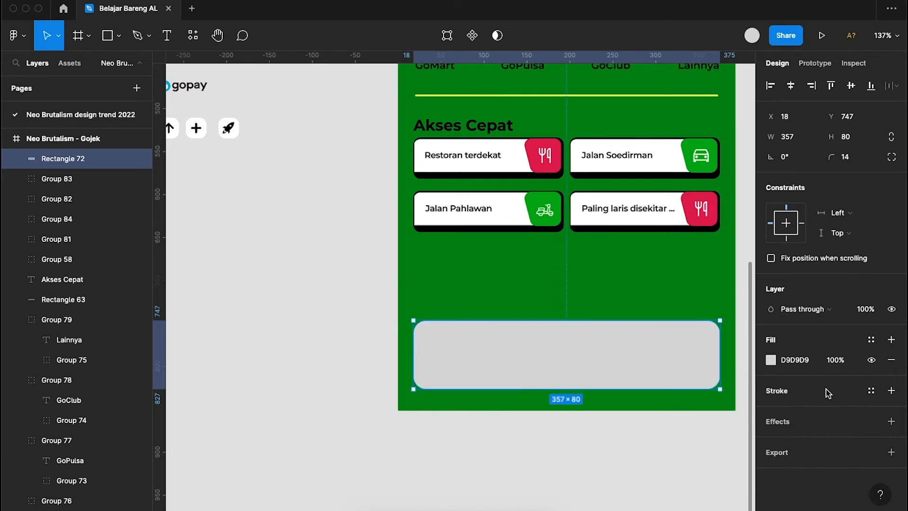
- Add a black inside stroke to the rectangle with custom sides: 8 right, 10 bottom, 1 left and top
left_click(892, 392)
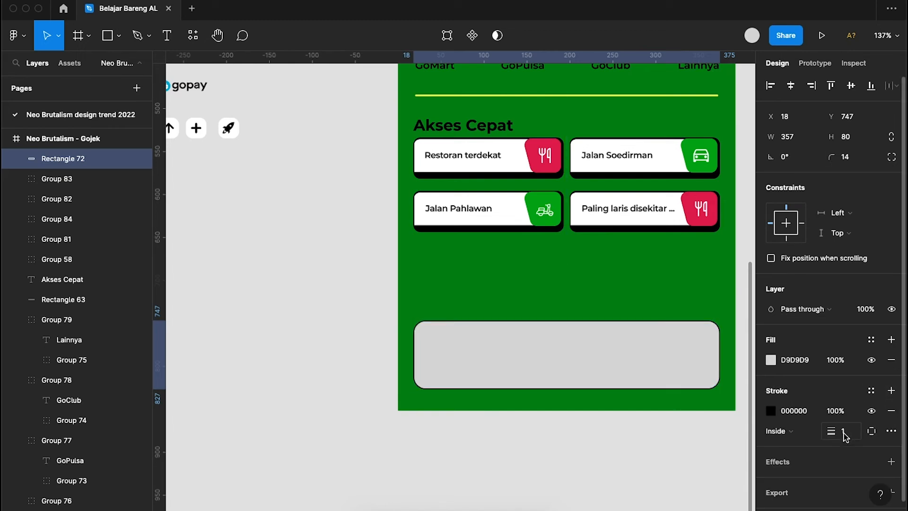
left_click(872, 431)
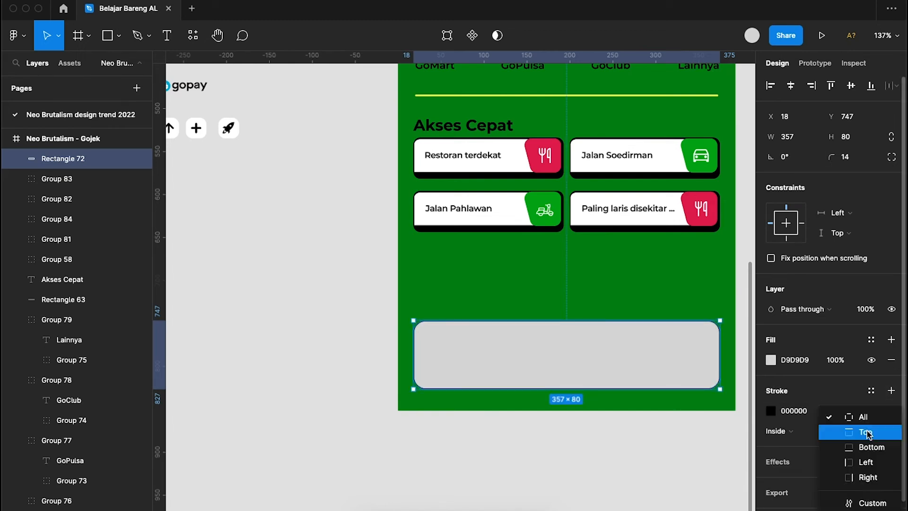
left_click(861, 501)
left_click(785, 474)
type("8")
key("Return")
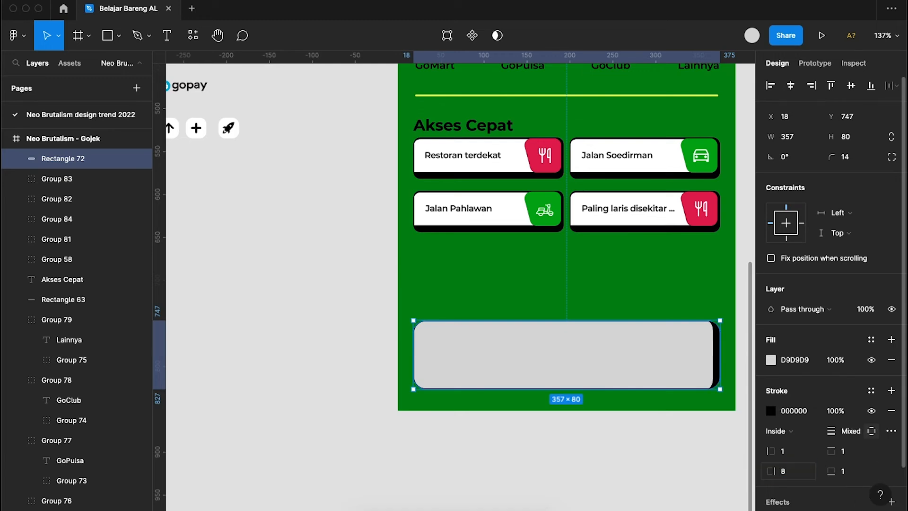
left_click(845, 474)
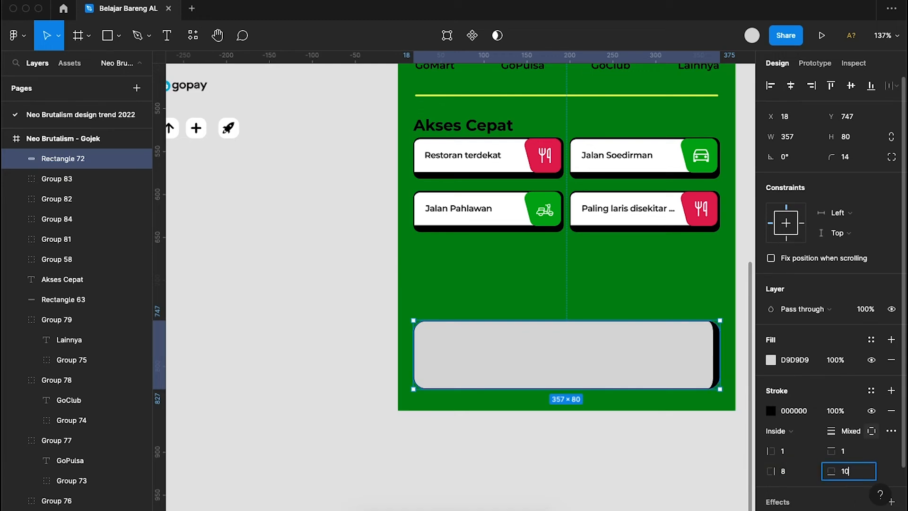
key("Return")
left_click(653, 444)
- Place the home, percent, receipt and chat icons from the Asset area inside the rectangle at Y 764
scroll(653, 444, "right", 2)
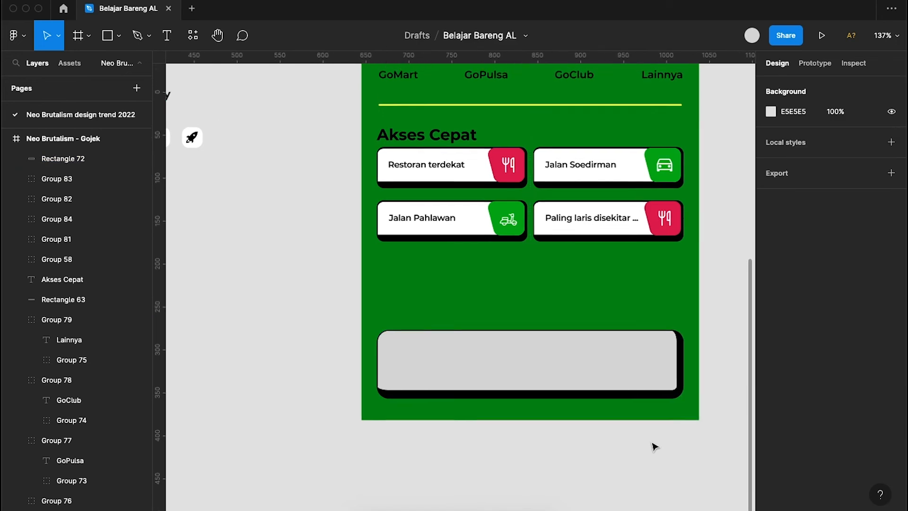
left_click(585, 361)
scroll(660, 418, "down", 5)
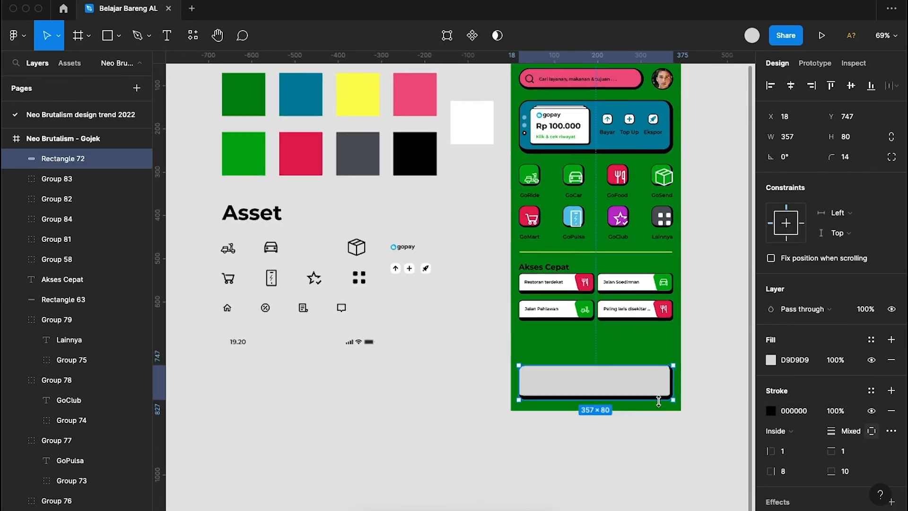
scroll(634, 402, "left", 2)
left_click(269, 291)
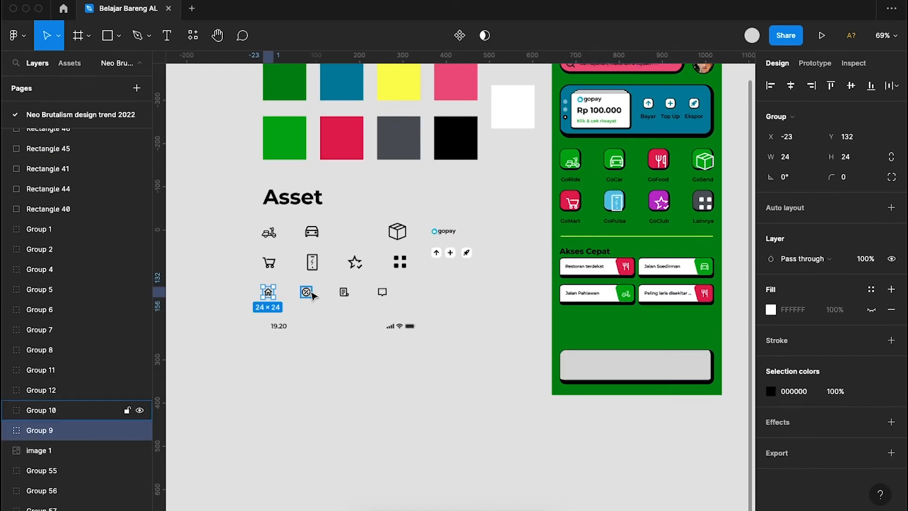
left_click(307, 292, "shift")
left_click(344, 292, "shift")
left_click(382, 292, "shift")
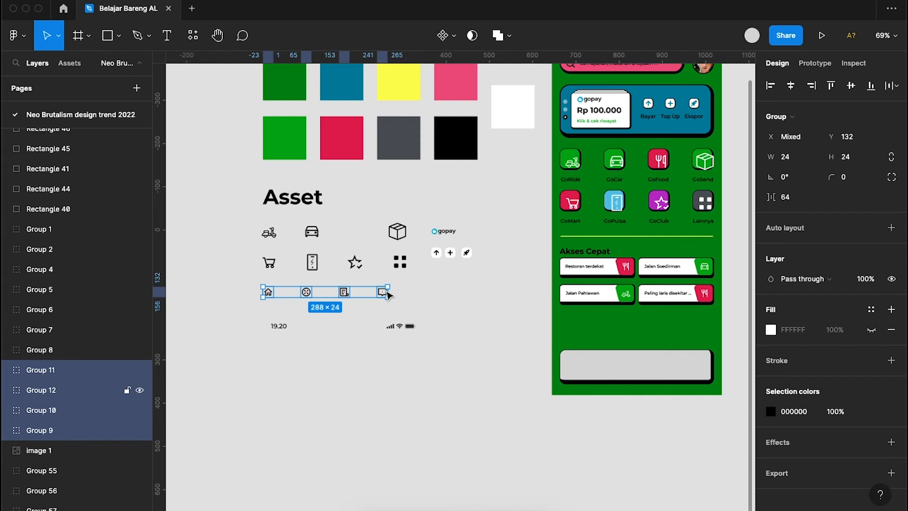
left_click_drag(370, 295, 676, 366)
scroll(663, 361, "up", 5)
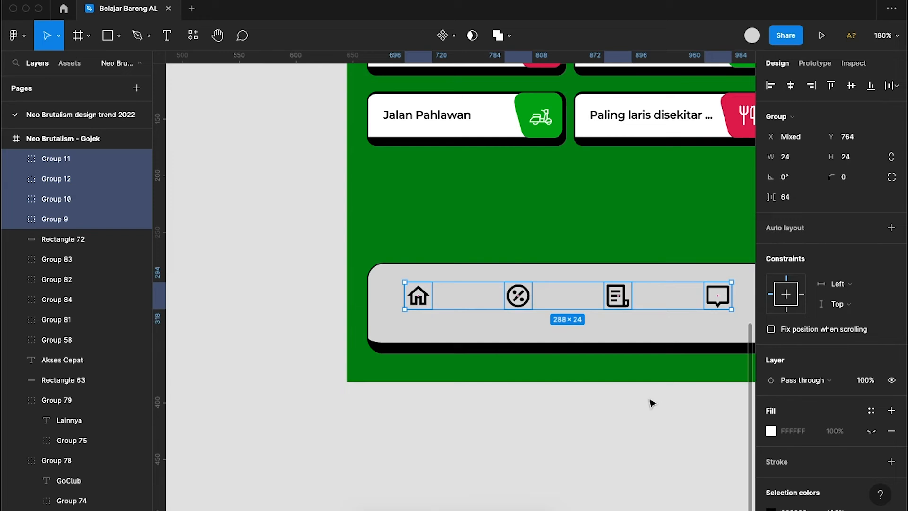
left_click(632, 426)
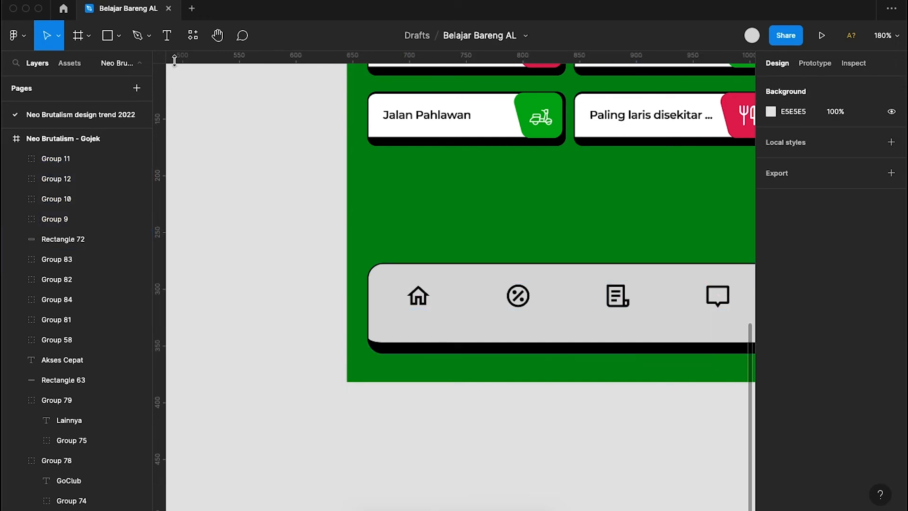
- Add a Beranda text label beneath the home icon in the navigation bar
left_click(161, 45)
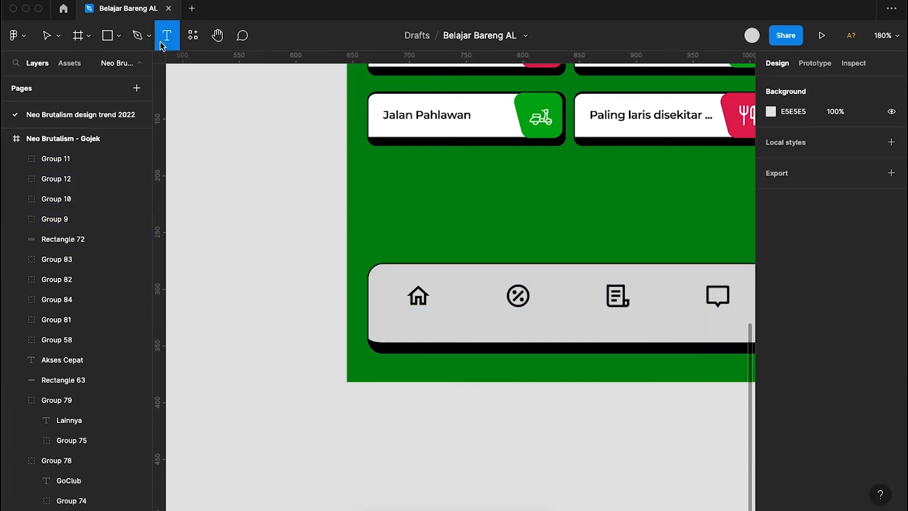
left_click(395, 317)
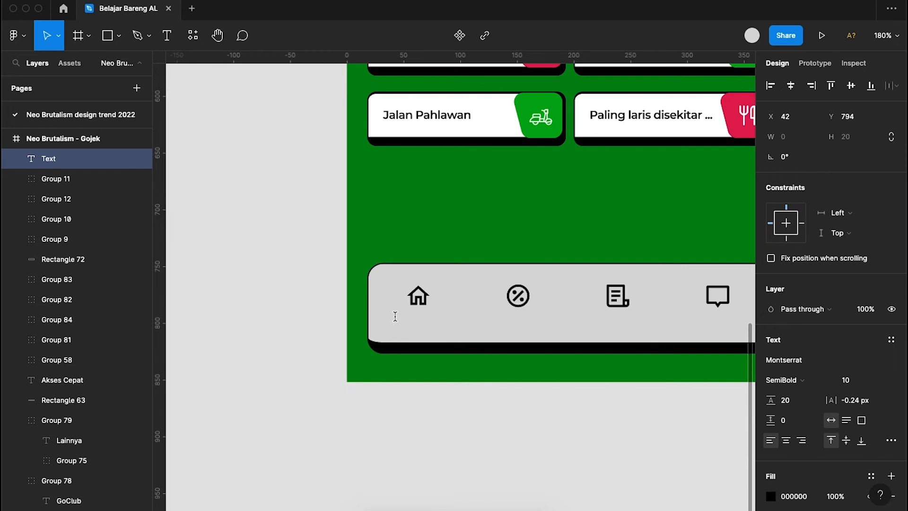
type("Beranda")
key("Escape")
- Duplicate the Beranda label beneath the percent icon and change the copy's text to Promo
left_click_drag(428, 333, 524, 333)
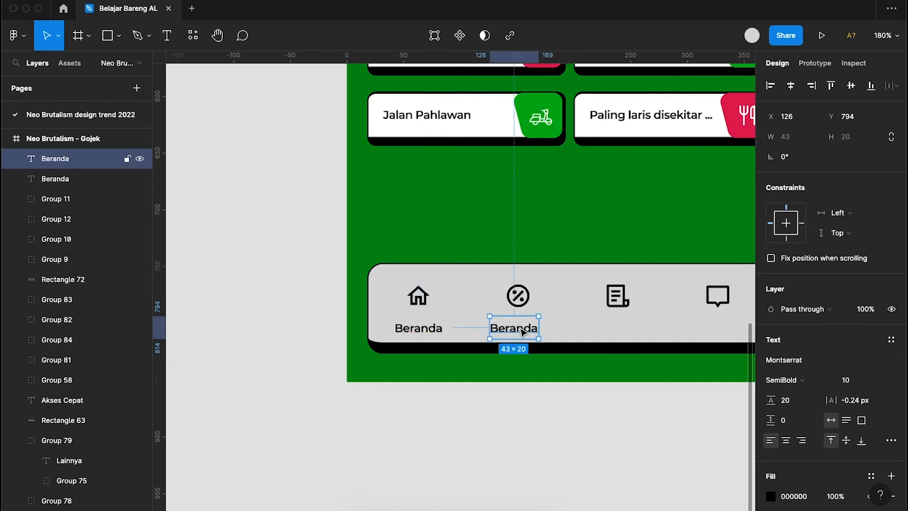
double_click(524, 332)
type("Promo")
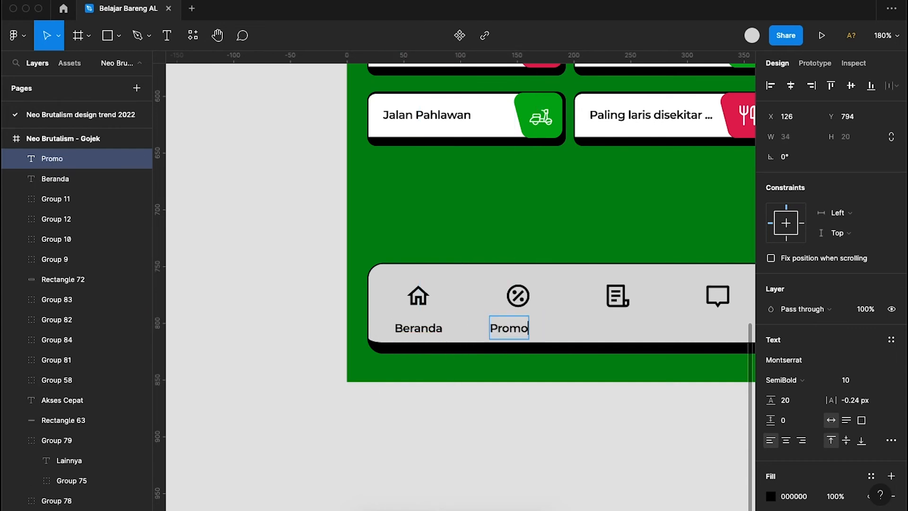
key("Escape")
- Duplicate the Promo label beneath the receipt icon and change the copy's text to Pesanan
left_click_drag(507, 326, 626, 329)
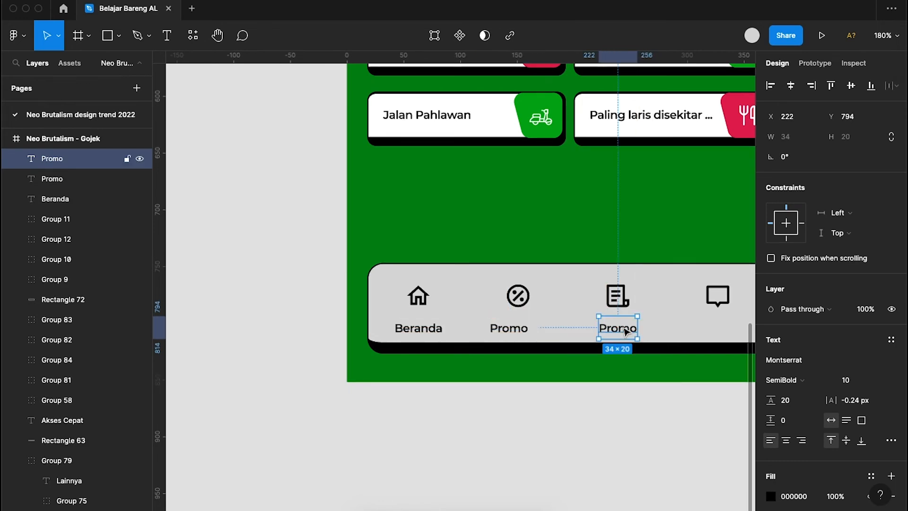
double_click(626, 330)
type("Pesanan")
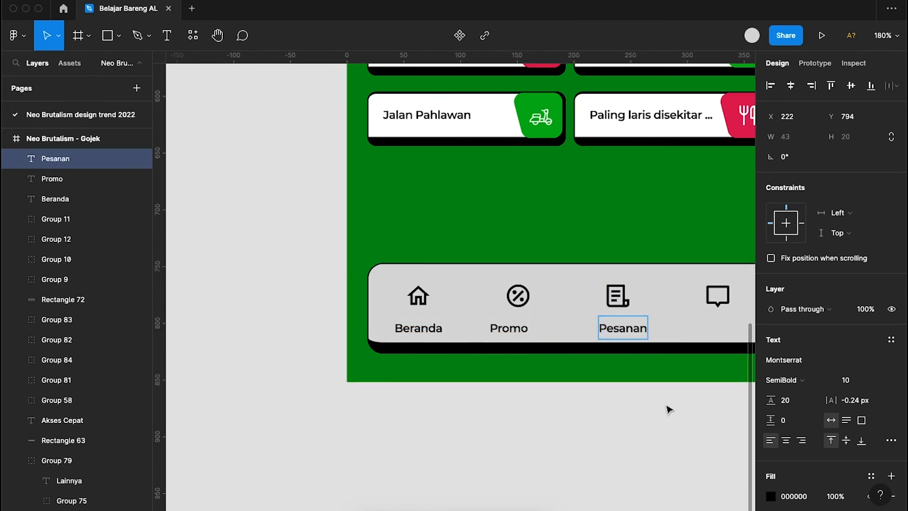
key("Escape")
scroll(624, 331, "right", 3)
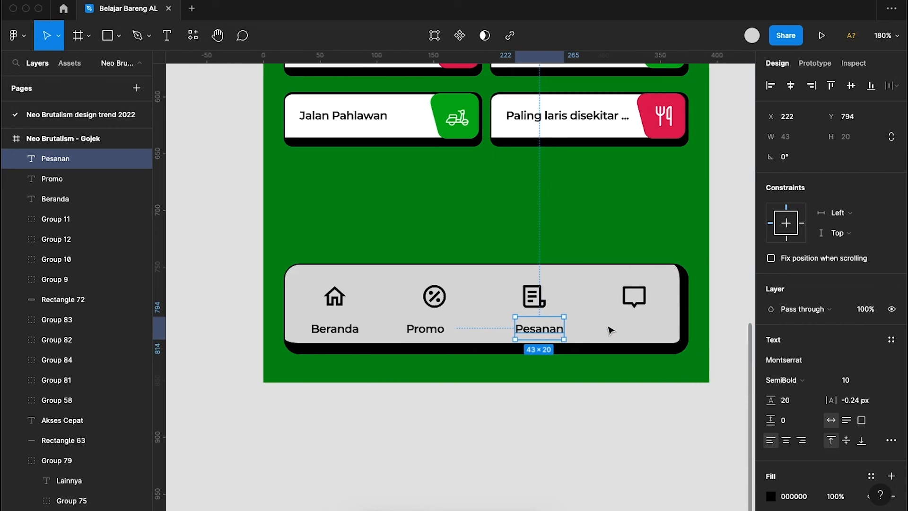
- Duplicate the Pesanan label beneath the chat icon, change the copy's text to Chat and centre it under the icon
left_click_drag(544, 329, 632, 329)
double_click(632, 327)
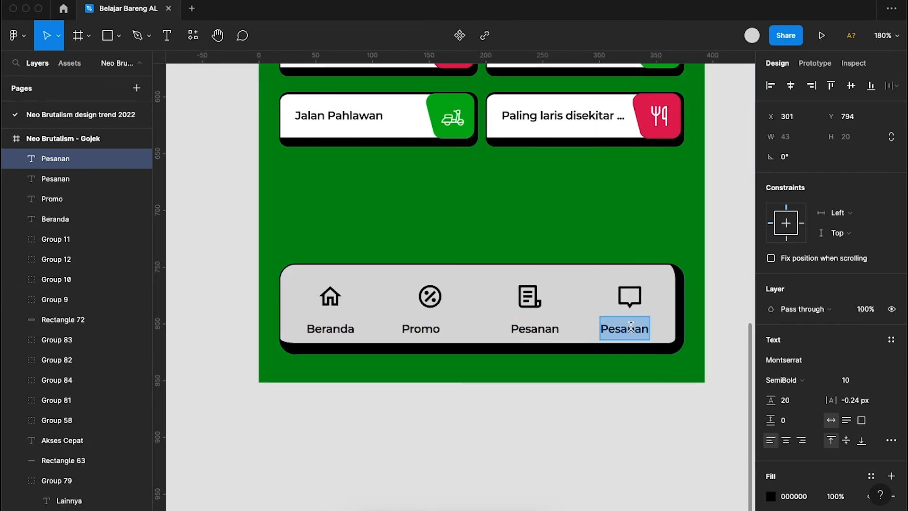
type("Chat")
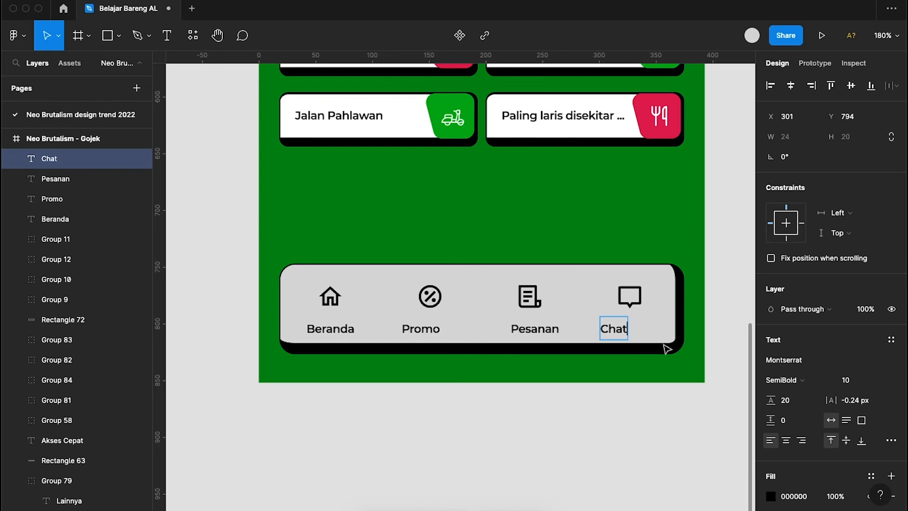
key("Escape")
left_click_drag(614, 330, 630, 327)
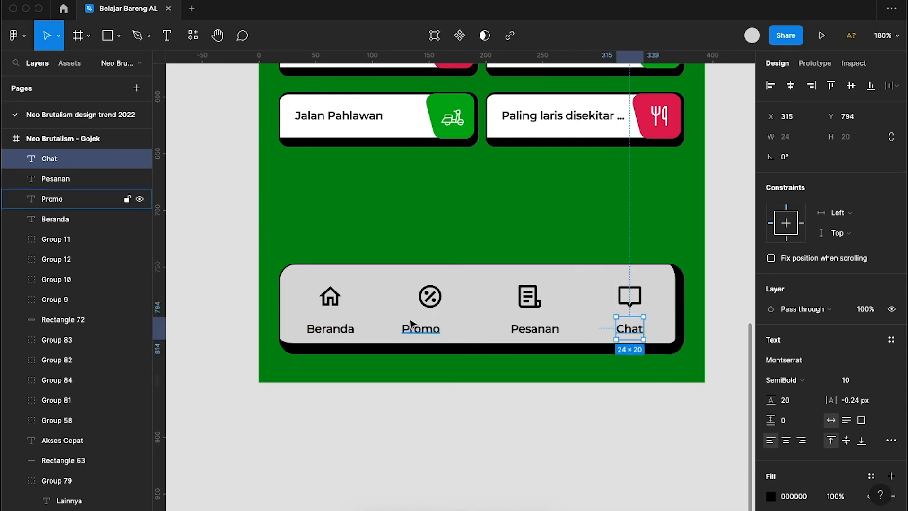
- Align the percent icon and the Promo label on their horizontal centres
left_click(432, 333)
left_click(430, 297, "shift")
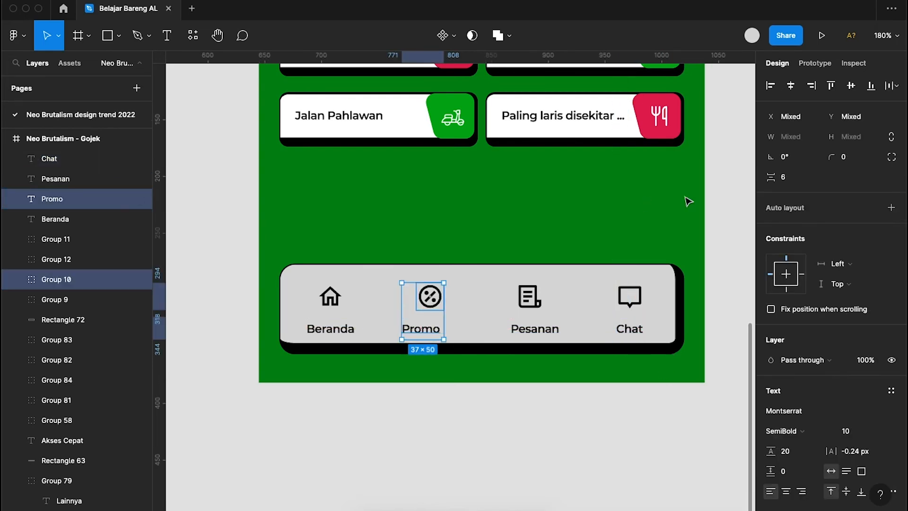
left_click(791, 85)
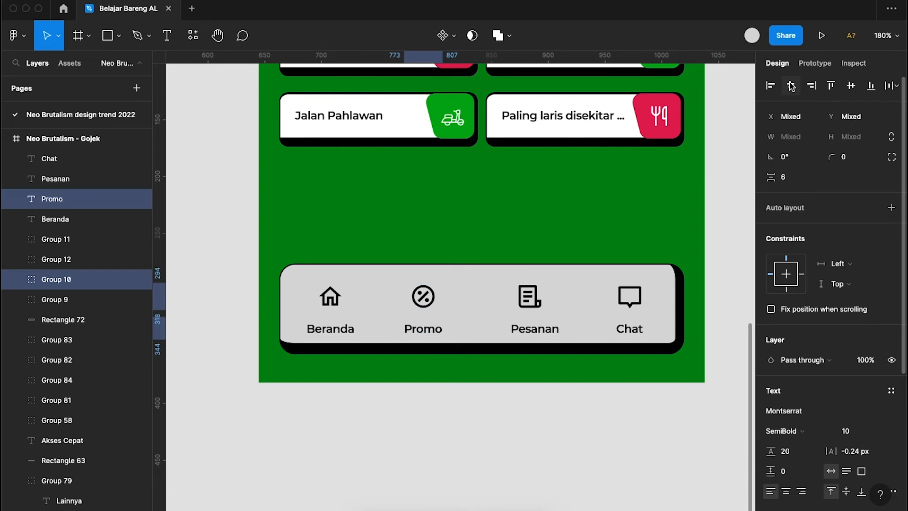
- Set the Beranda label's font weight to Bold
left_click(330, 328)
left_click(797, 380)
left_click(807, 394)
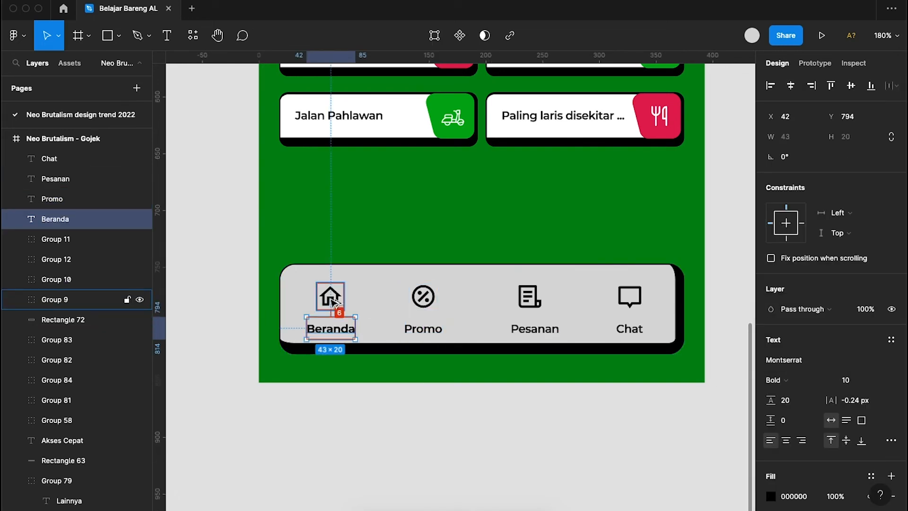
- Move the navigation bar's text labels up to Y 792, closer to their icons
left_click(410, 328)
key("super+b")
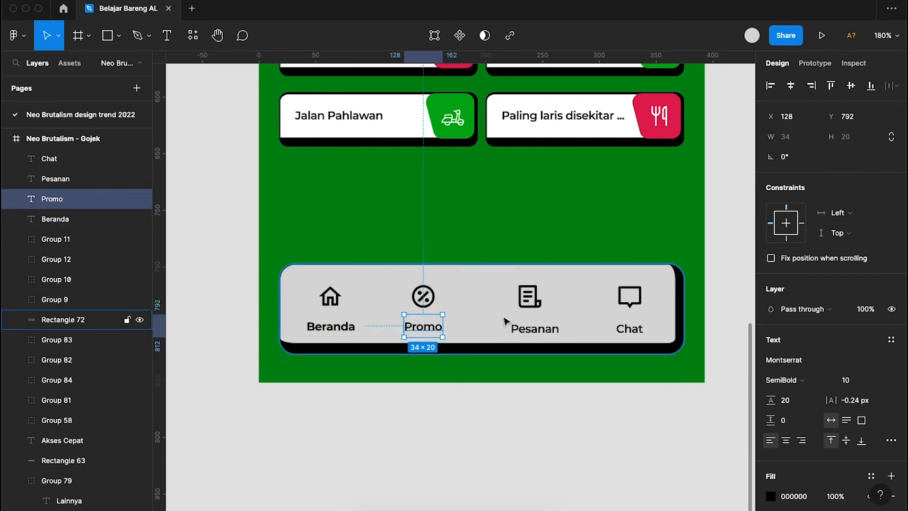
left_click(538, 329)
key("Up")
key("Up")
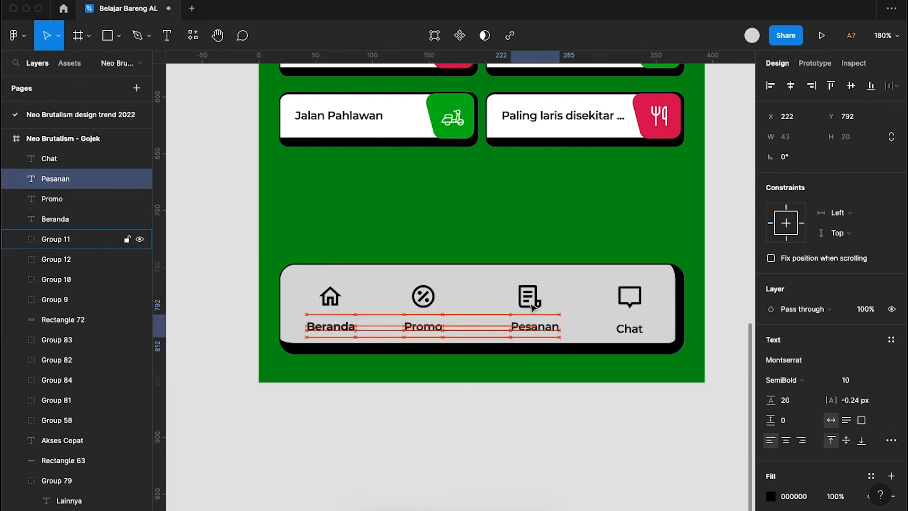
left_click(628, 330)
key("Up")
key("Up")
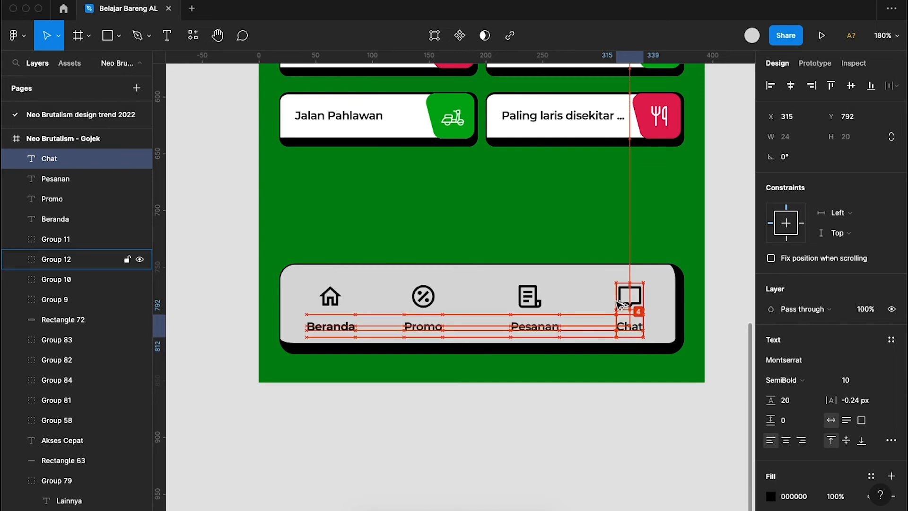
- Centre the home icon over Beranda and group the pair, and group the percent icon with its Promo label
left_click(330, 297)
left_click(339, 326, "shift")
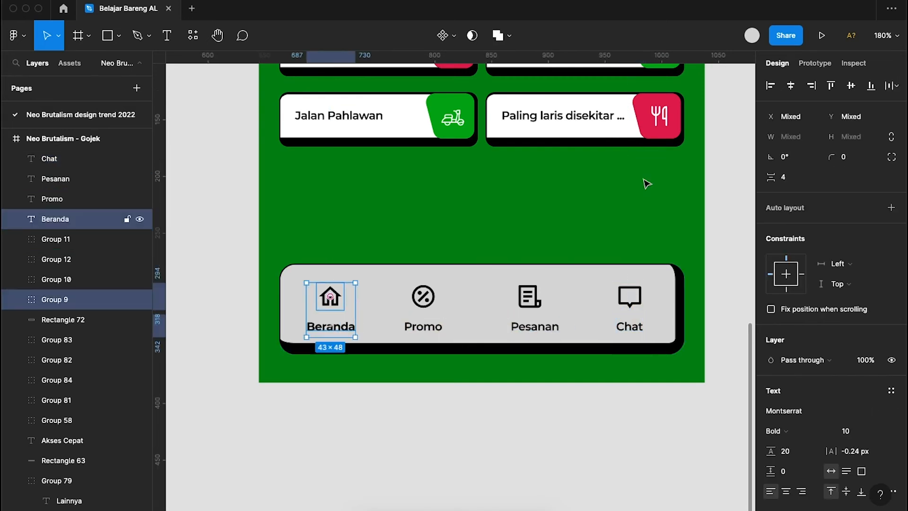
left_click(790, 86)
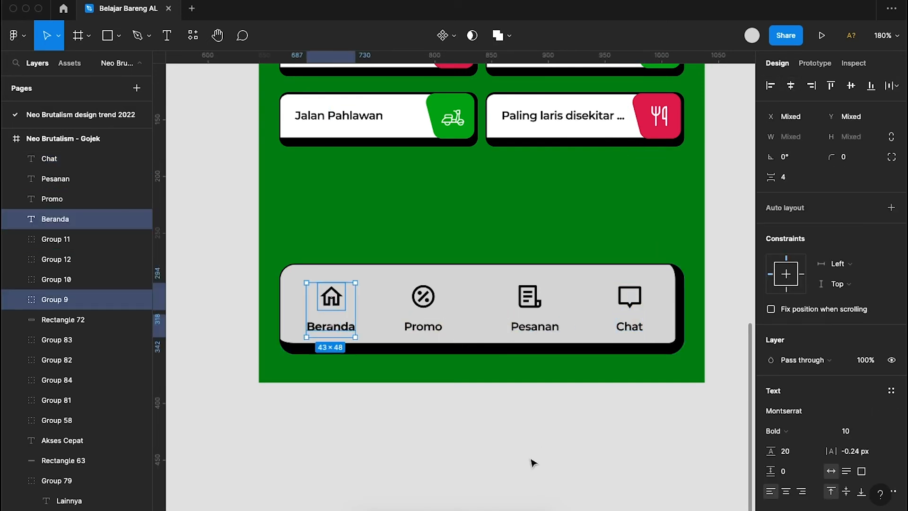
key("ctrl+g")
left_click(426, 327)
left_click(424, 297, "shift")
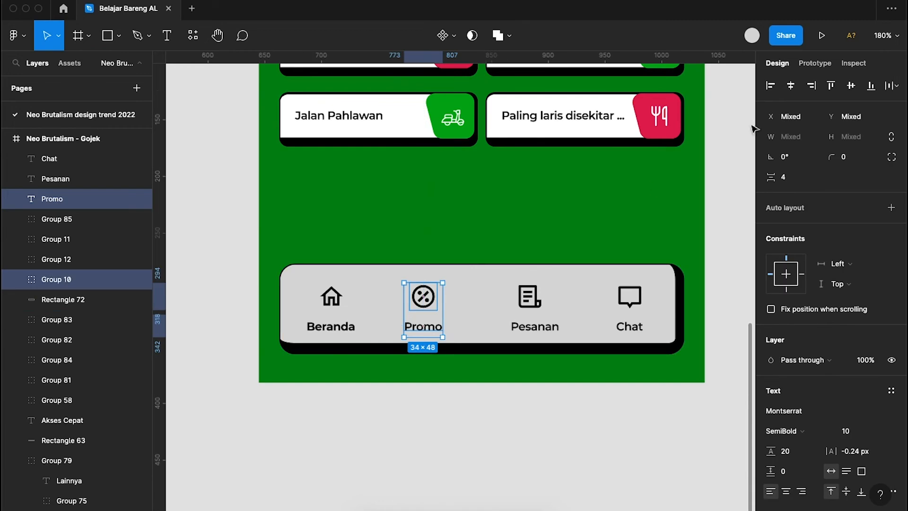
key("ctrl+g")
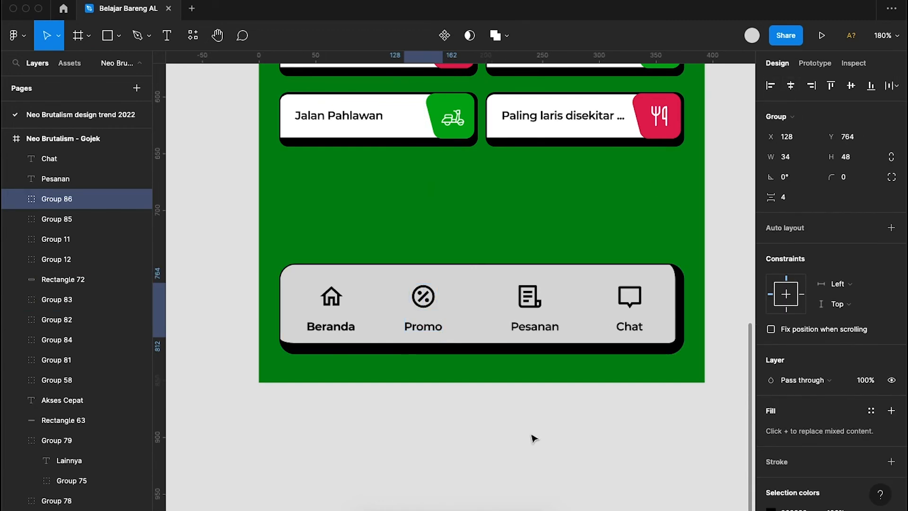
- Centre the receipt icon over Pesanan and group the pair, and group the chat icon with its Chat label
left_click(530, 297)
left_click(543, 328, "shift")
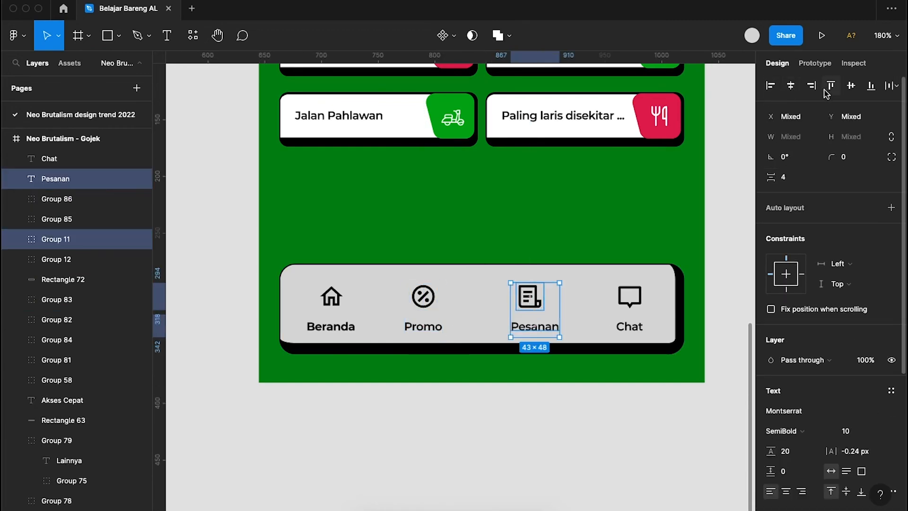
left_click(778, 90)
left_click(789, 90)
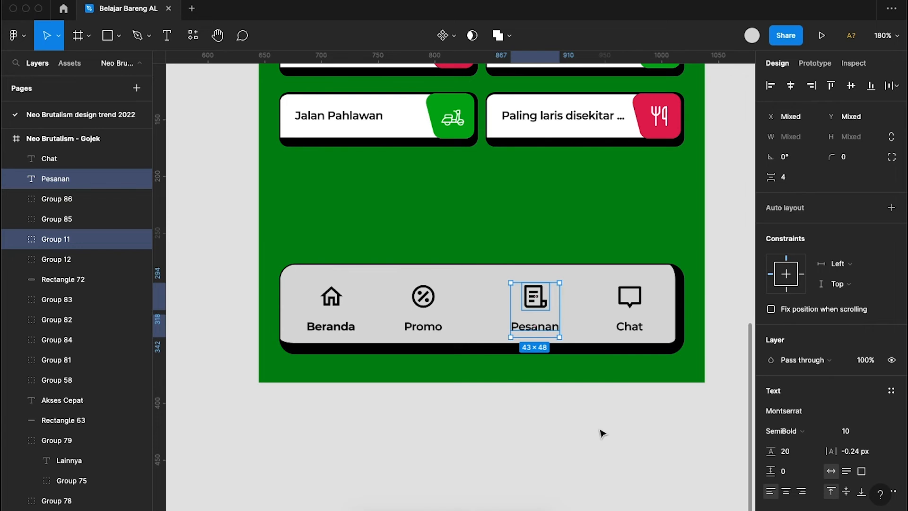
key("ctrl+g")
left_click(631, 327)
left_click(630, 296, "shift")
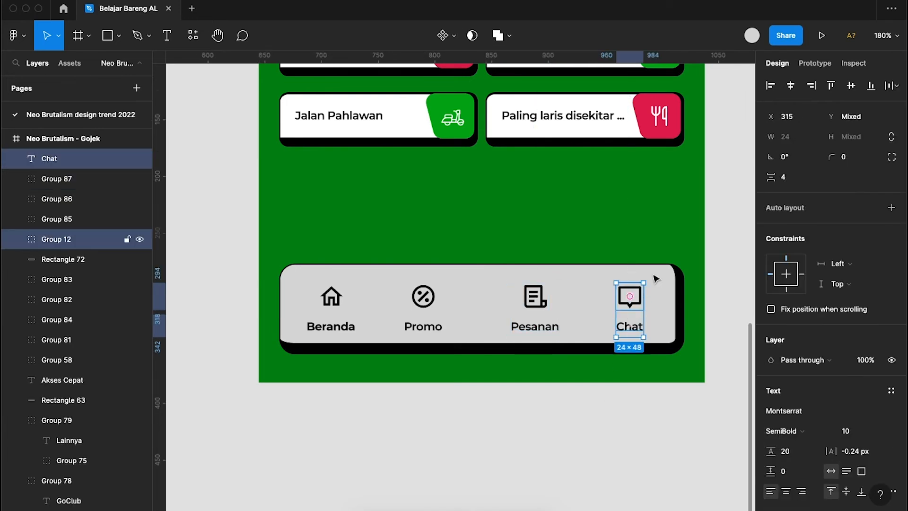
key("ctrl+g")
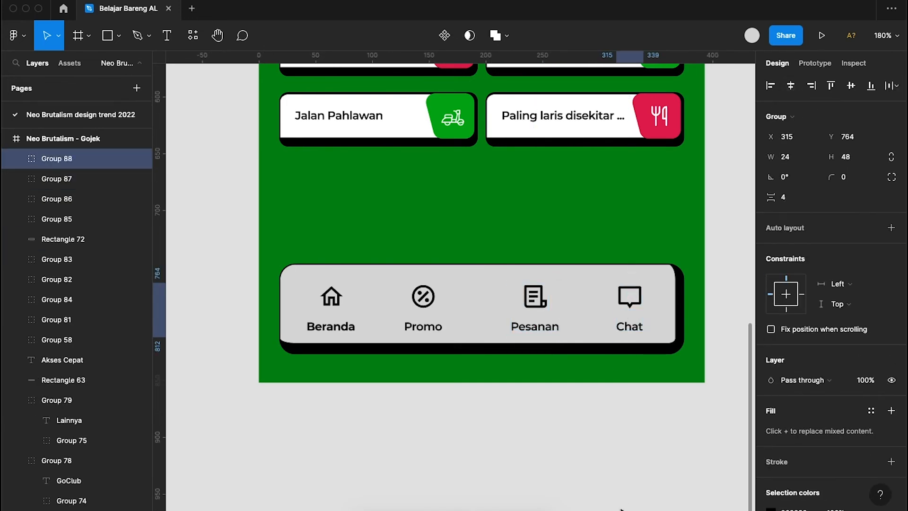
- Distribute the four navigation item groups horizontally with a spacing of 52
left_click(535, 323, "shift")
left_click(419, 322, "shift")
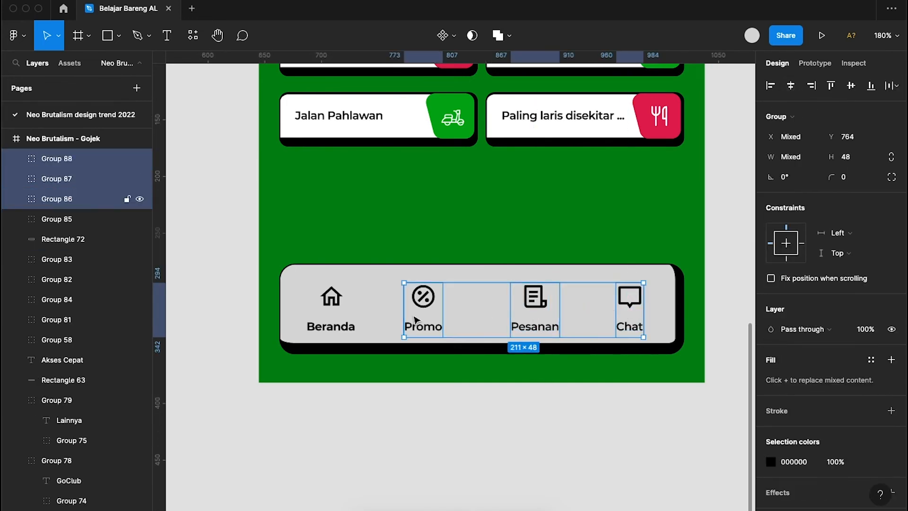
left_click(343, 298, "shift")
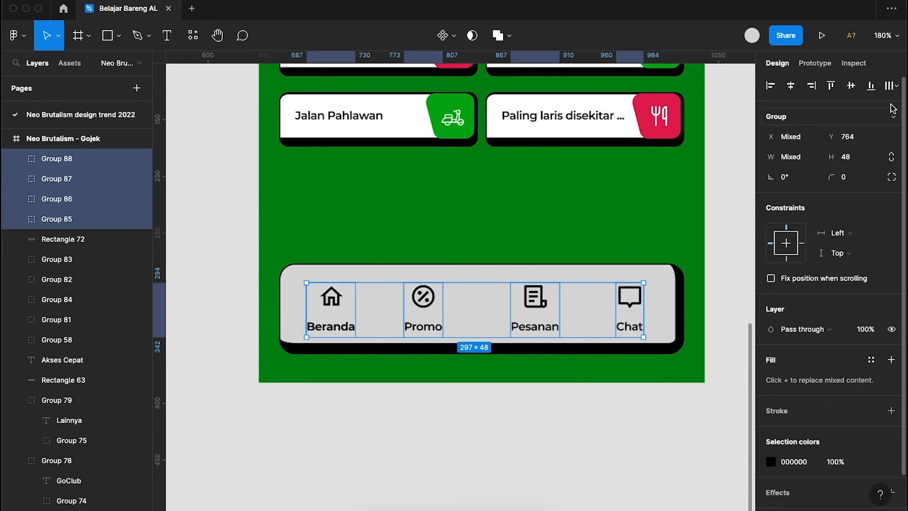
left_click(891, 89)
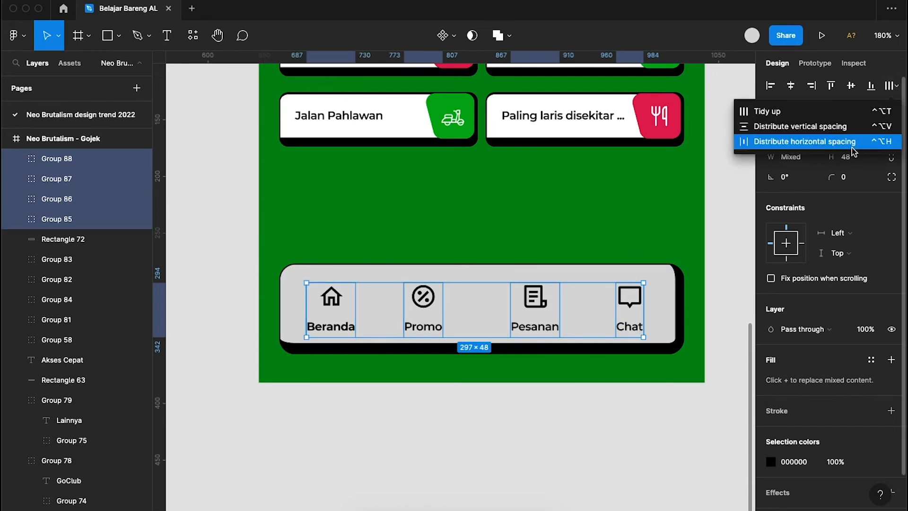
left_click(823, 146)
left_click(798, 198)
key("Up")
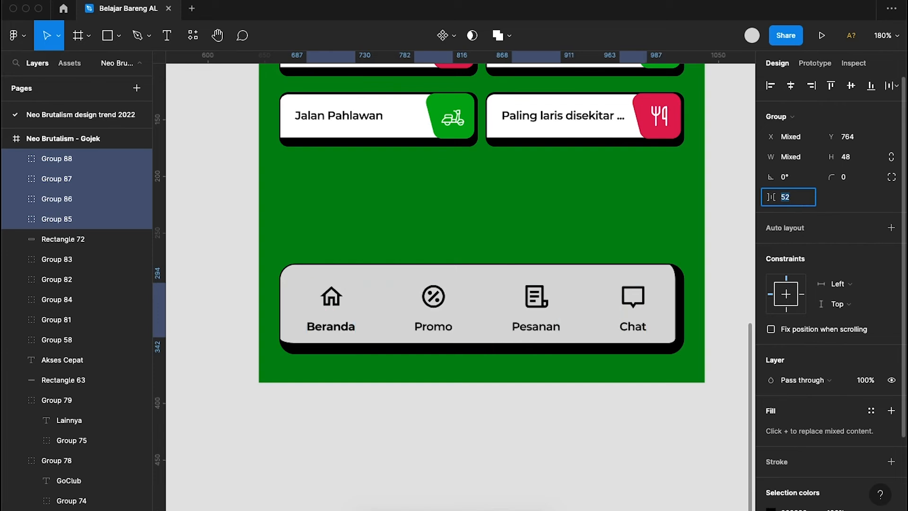
key("alt")
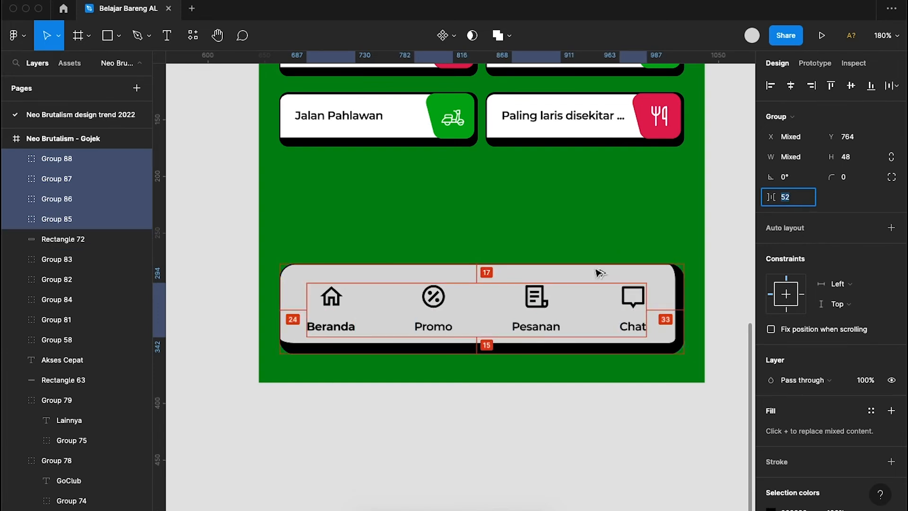
key("Return")
- Move the four navigation item groups up to Y 757 to balance their vertical margins inside the bar
key("alt")
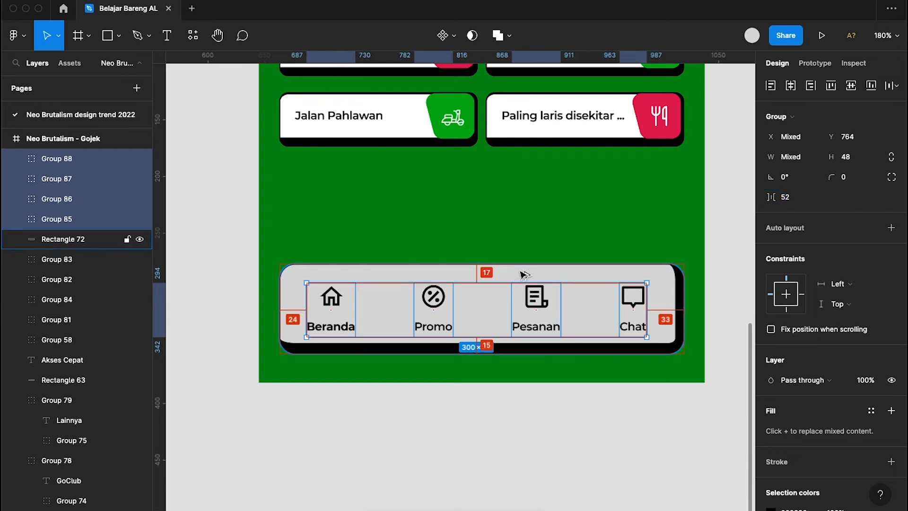
key("Up")
key("Up")
key("Up")
key("Up")
key("Up")
key("Up")
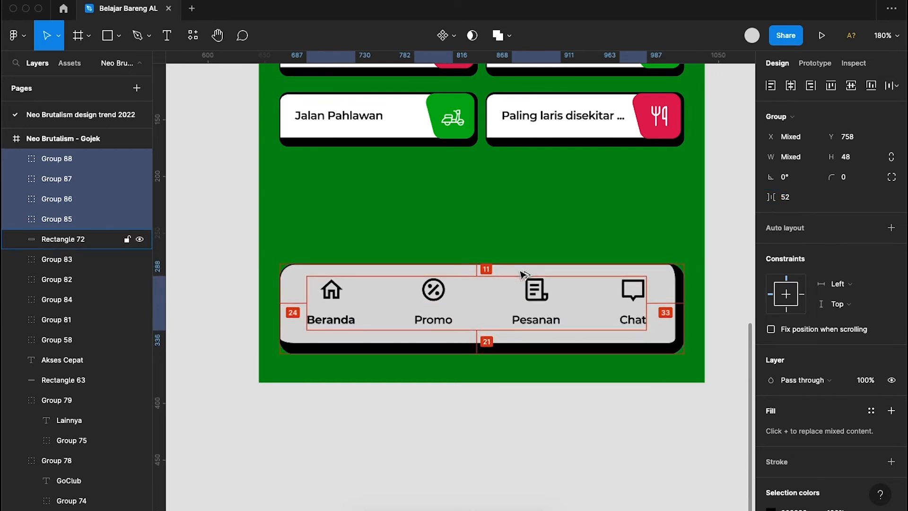
key("Up")
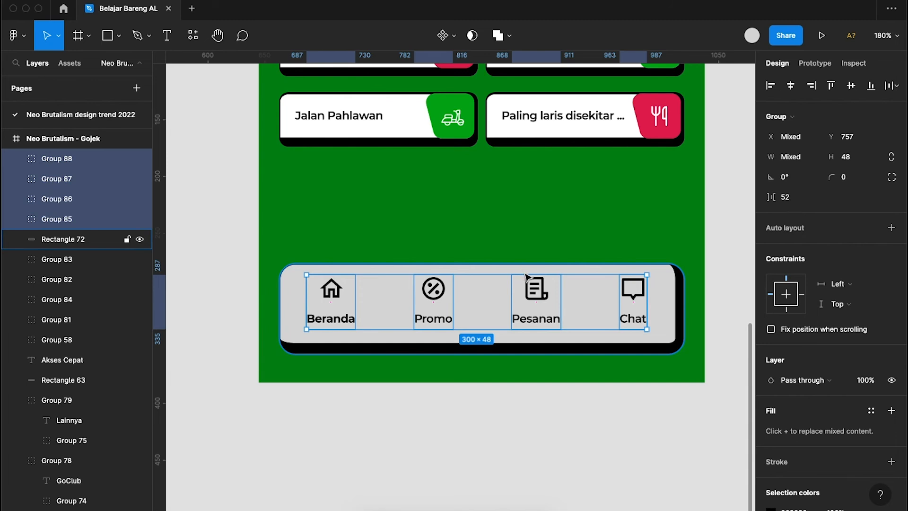
left_click(473, 409)
- Recolour the Beranda icon and label group to the bright green 00AA12 sampled from the Colors palette
left_click(330, 311)
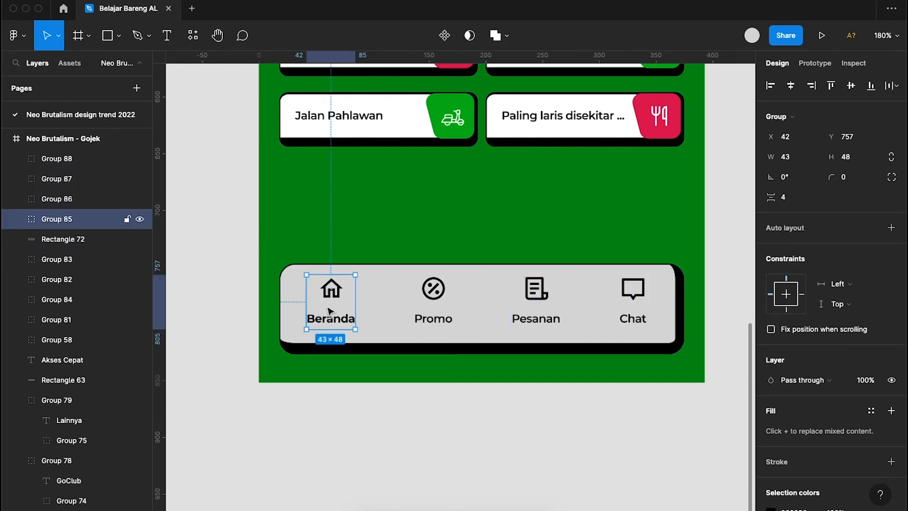
scroll(330, 311, "down", 5)
scroll(796, 480, "down", 1)
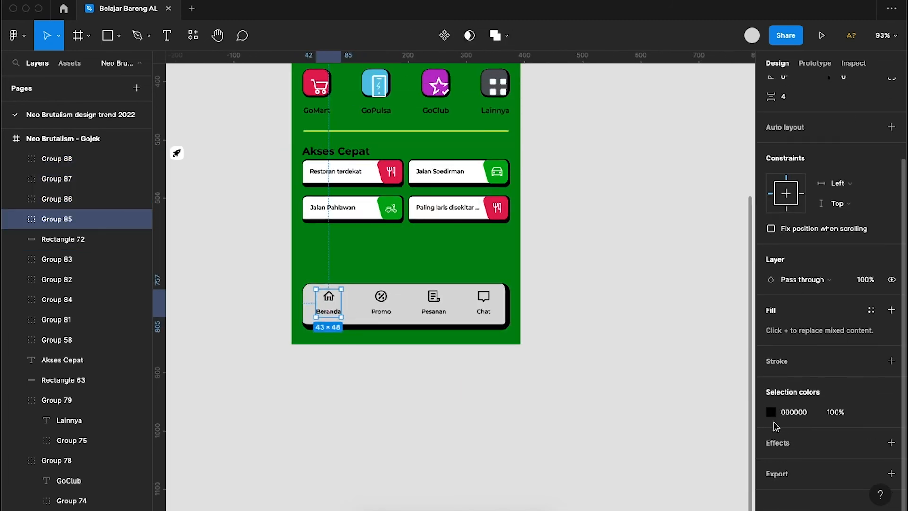
left_click(772, 413)
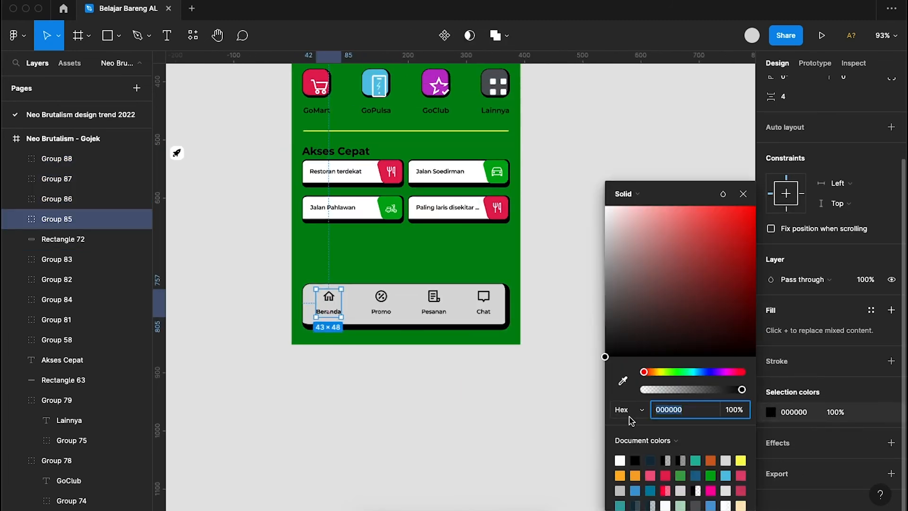
left_click(623, 381)
scroll(478, 409, "left", 2)
scroll(478, 409, "up", 1)
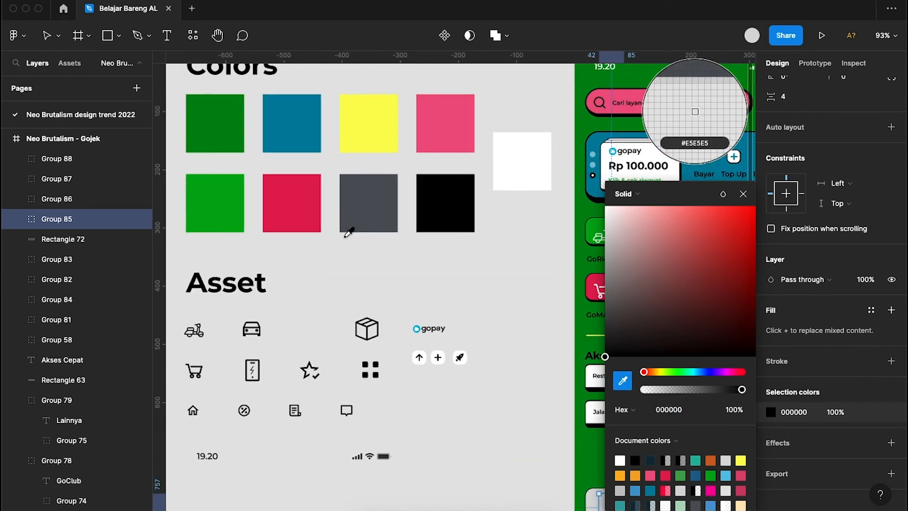
scroll(307, 227, "up", 2)
scroll(307, 227, "left", 3)
left_click(266, 229)
scroll(350, 279, "down", 5)
scroll(350, 279, "right", 5)
scroll(432, 325, "down", 6)
scroll(432, 325, "right", 5)
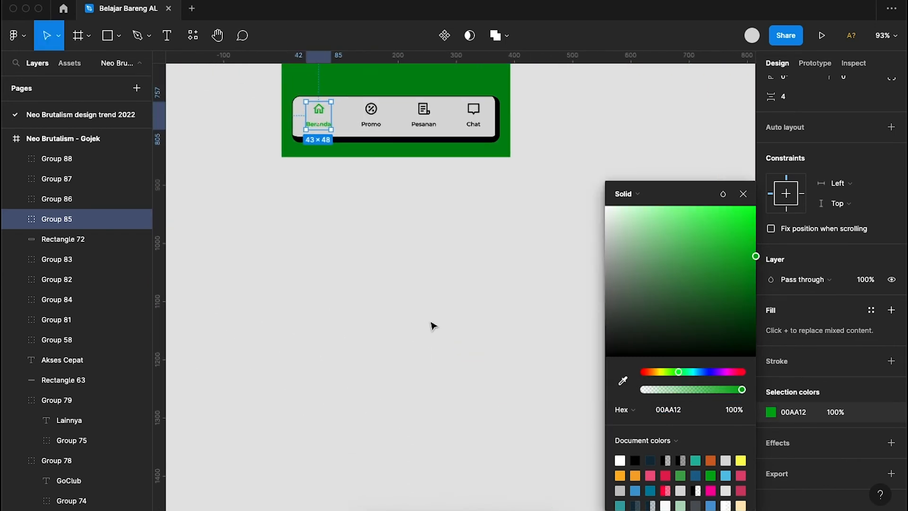
scroll(432, 326, "up", 1)
left_click(432, 325)
- Fill the navigation bar's rectangle with the yellow sampled from the Colors palette
scroll(429, 308, "up", 3)
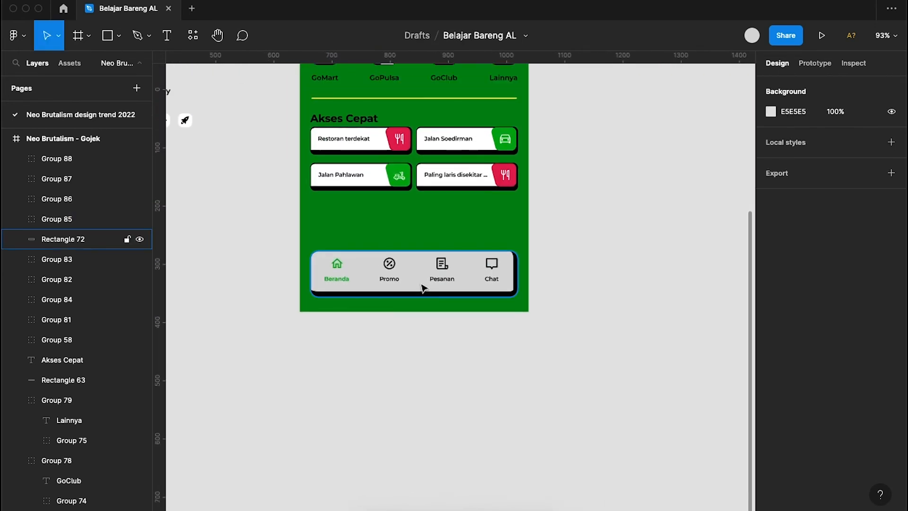
left_click(422, 289)
scroll(423, 288, "down", 5)
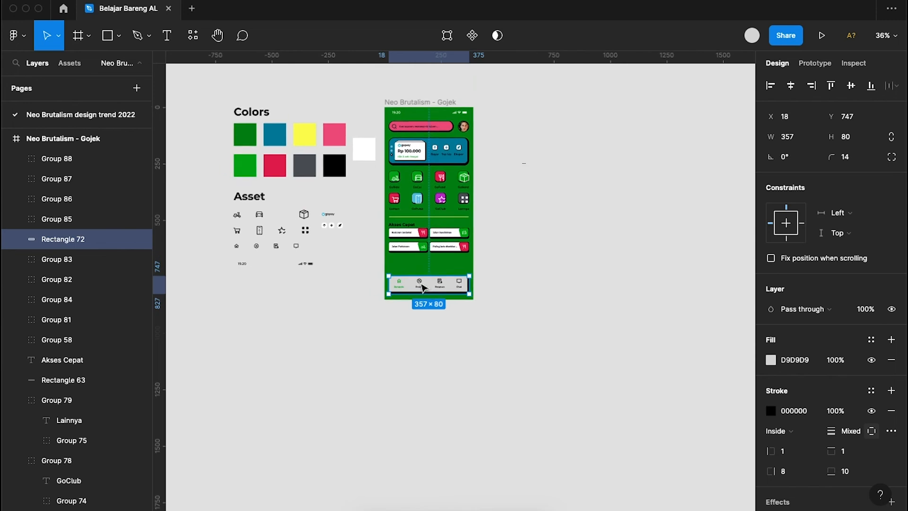
left_click(772, 360)
left_click(623, 381)
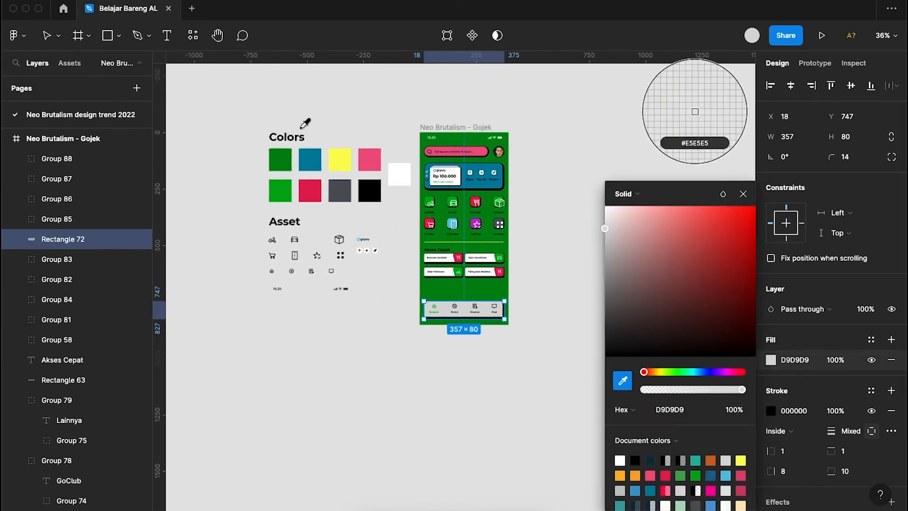
left_click(353, 165)
left_click(564, 308)
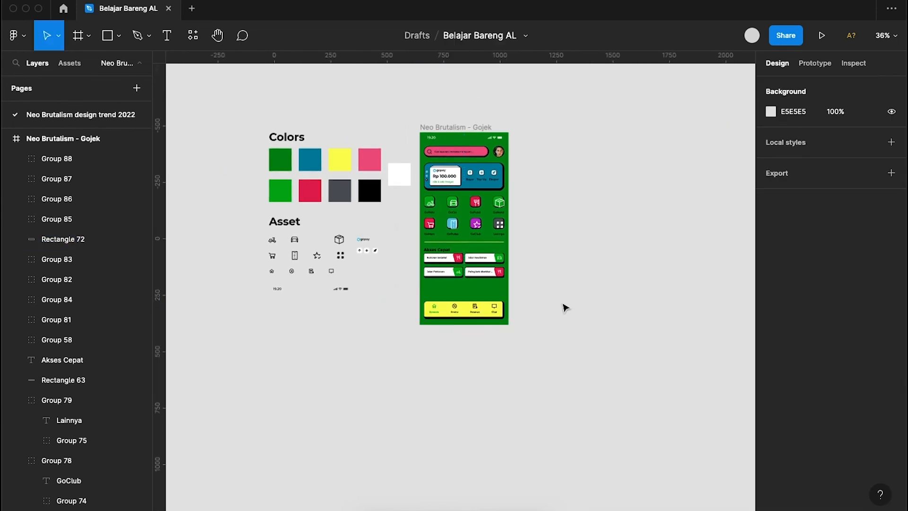
scroll(555, 303, "up", 2)
scroll(554, 303, "up", 5)
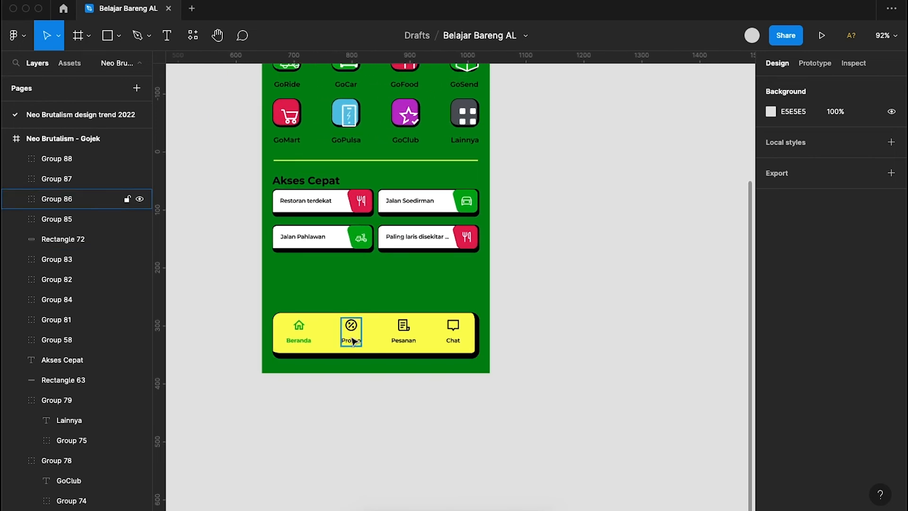
- Add a default 100 × 100 rectangle on the empty canvas beside the lower part of the Gojek frame
scroll(561, 397, "up", 3)
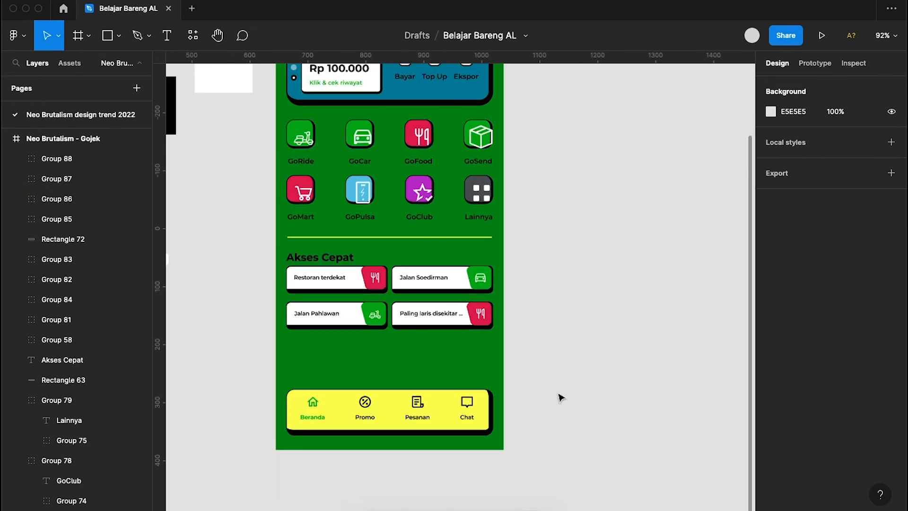
scroll(561, 398, "left", 4)
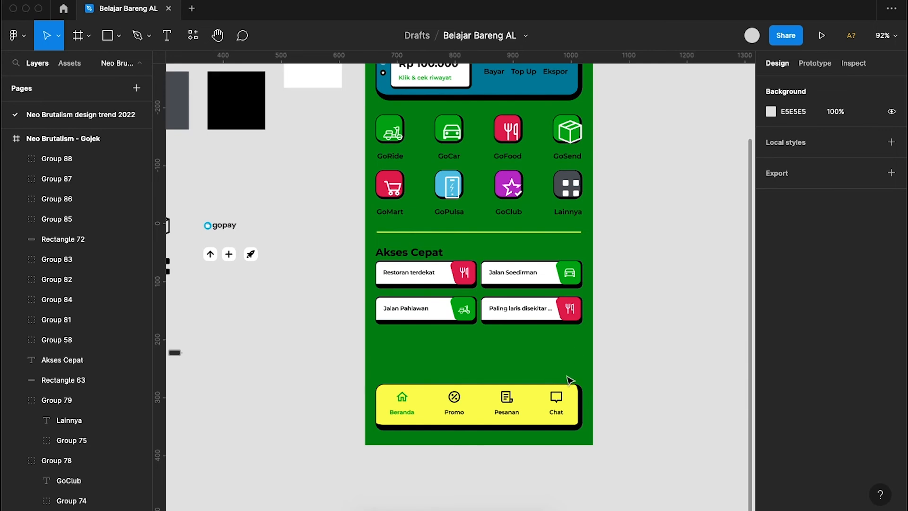
scroll(571, 381, "down", 4)
left_click(107, 38)
scroll(401, 233, "right", 1)
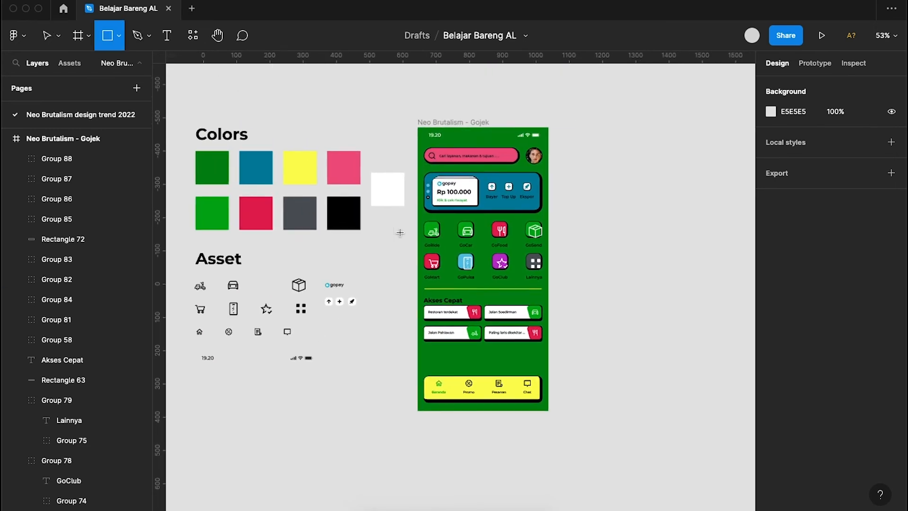
scroll(593, 310, "right", 5)
left_click(525, 264)
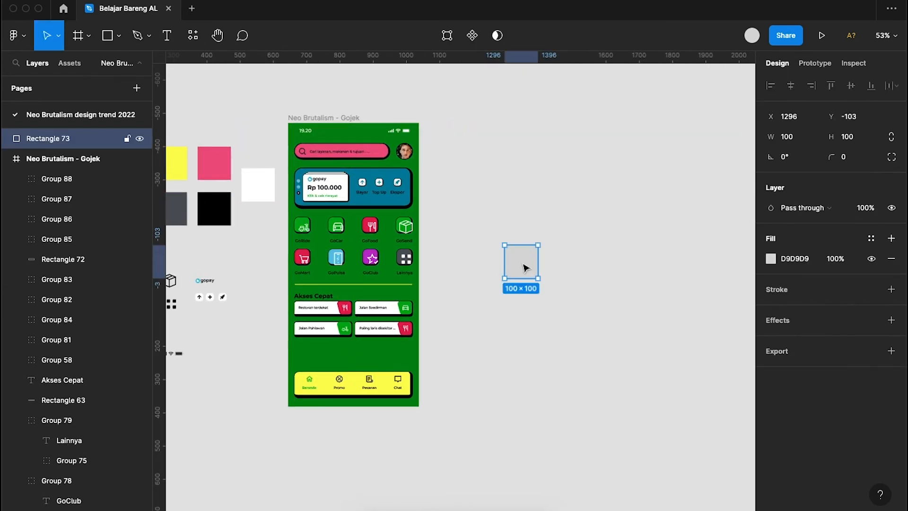
left_click_drag(522, 265, 466, 371)
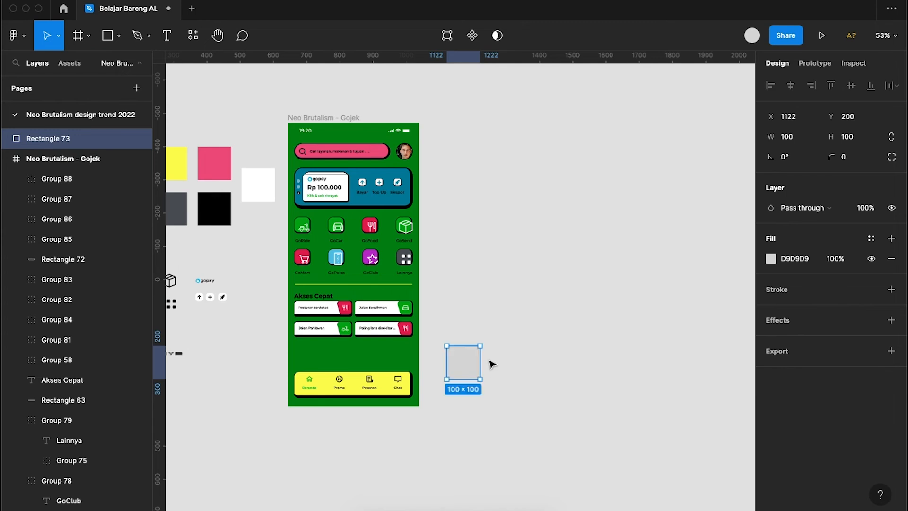
- Set the new rectangle's width to 357, matching the yellow navigation bar's rectangle
left_click(384, 376)
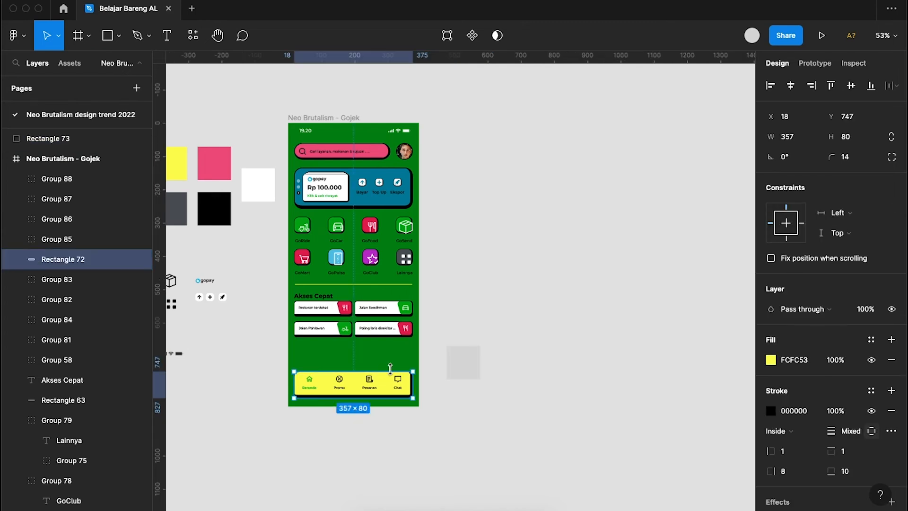
left_click(464, 370)
left_click(797, 138)
type("357")
key("Return")
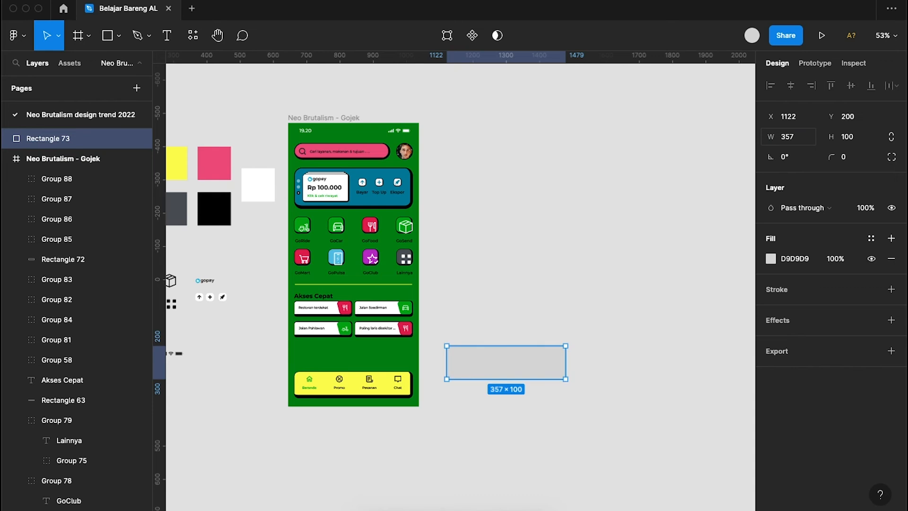
left_click(866, 157)
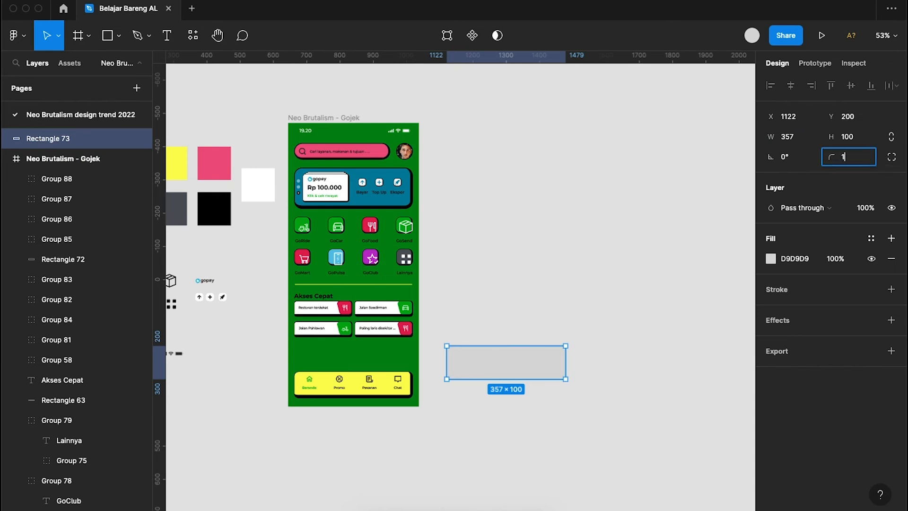
type("150")
key("Return")
key("ctrl+z")
- Set the new rectangle's height to 150 and its corner radius to 14
left_click(857, 138)
type("15")
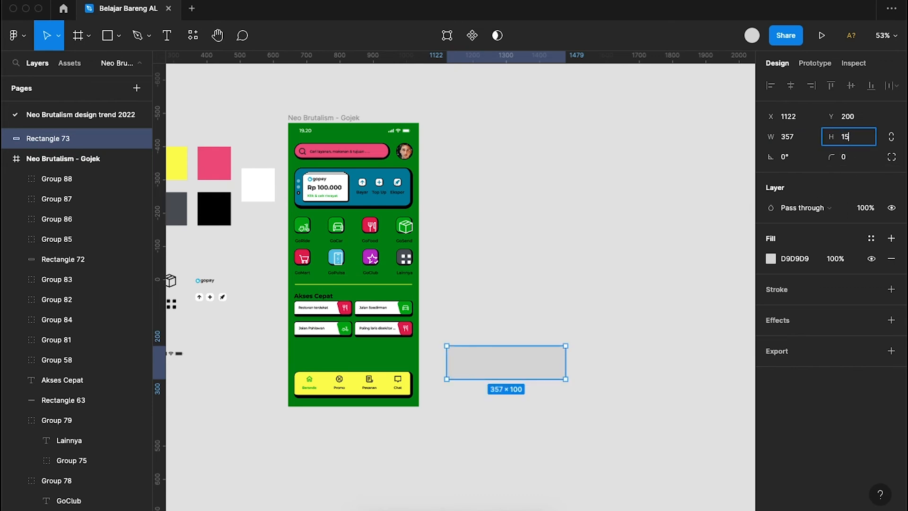
key("Return")
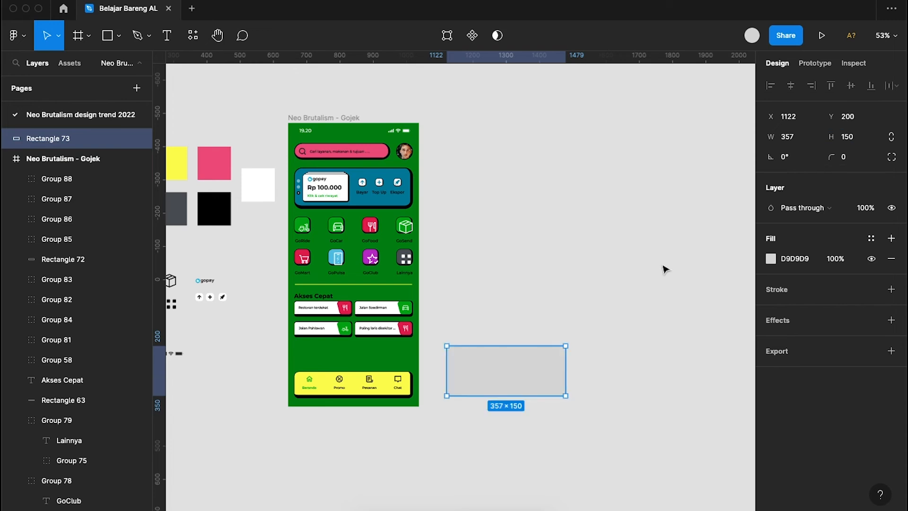
scroll(636, 287, "down", 1)
scroll(636, 287, "up", 5)
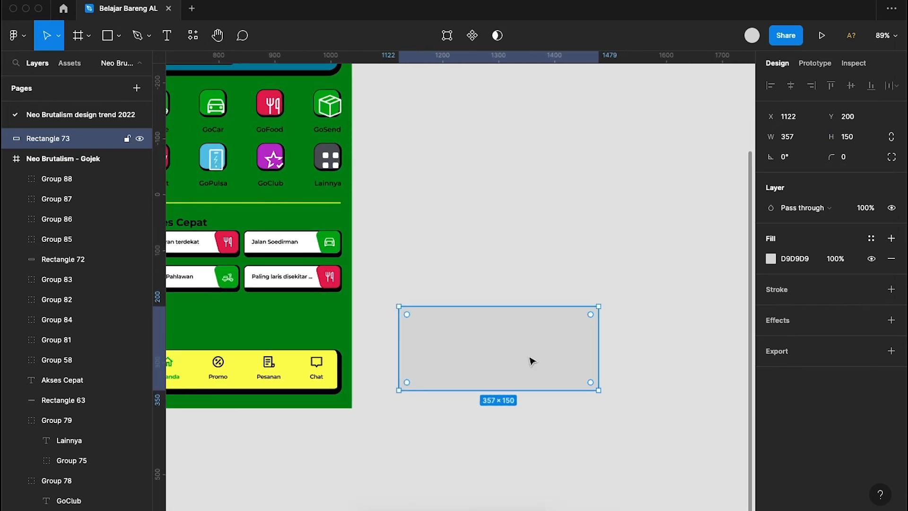
left_click(860, 159)
type("14")
key("Return")
- Fill the new rectangle with green 41A74D and change the fill type to a linear gradient
scroll(559, 350, "down", 5)
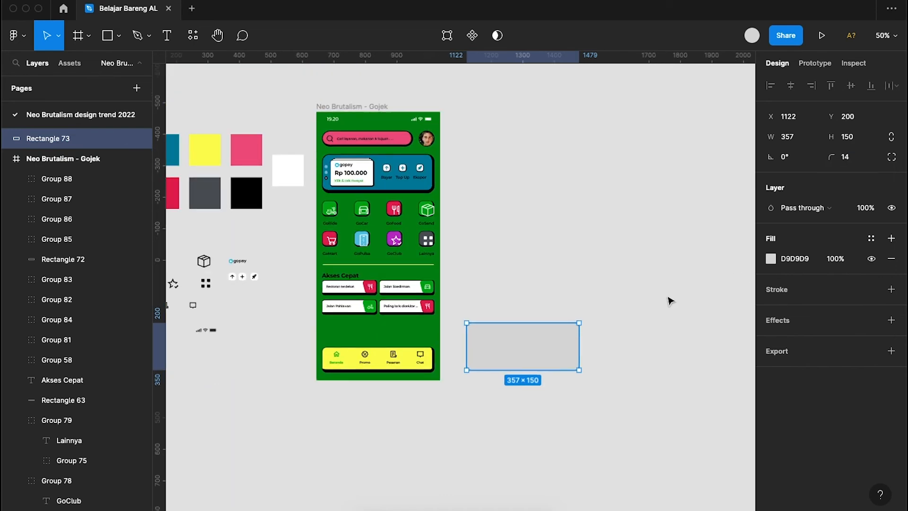
left_click(772, 259)
left_click(692, 413)
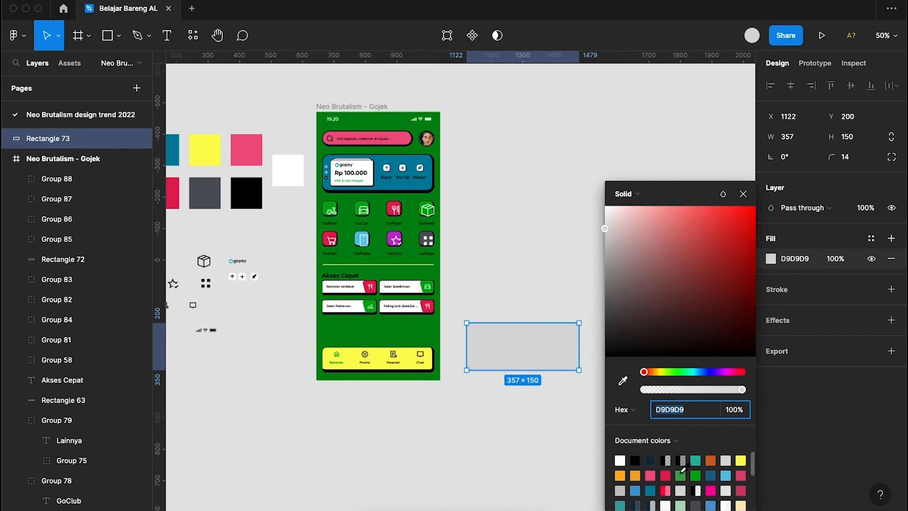
type("41A74D")
key("Return")
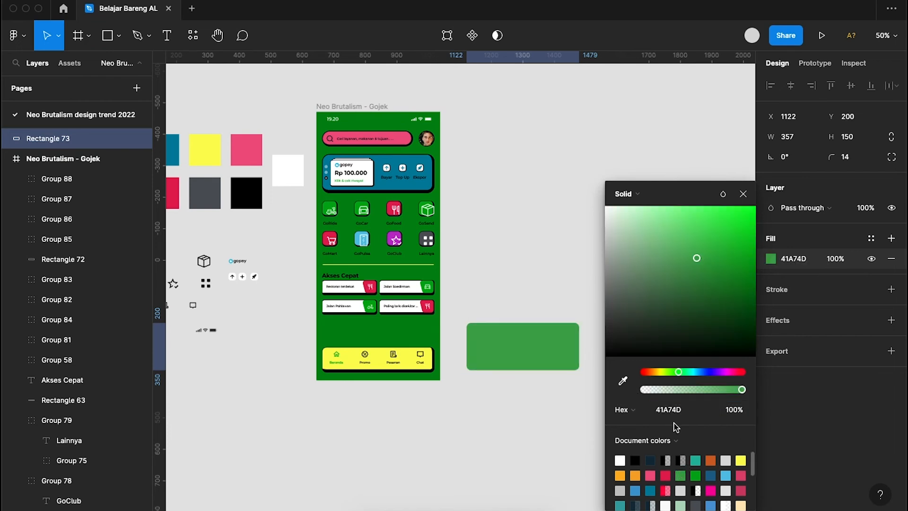
left_click(624, 378)
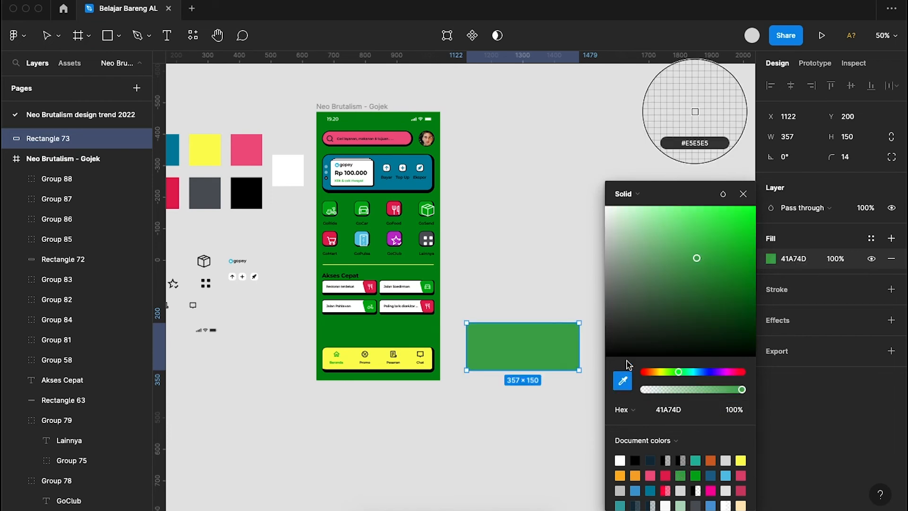
left_click(637, 195)
left_click(641, 210)
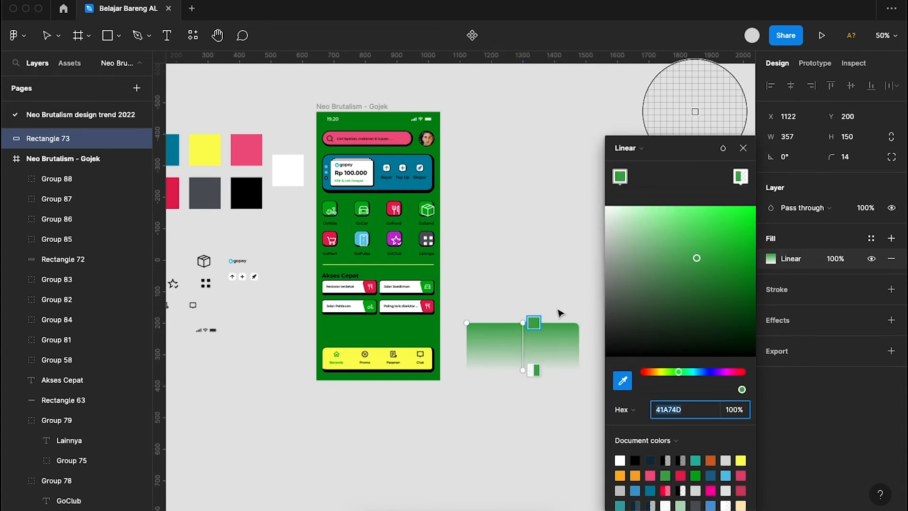
- Angle the gradient diagonally from the rectangle's lower-left corner to its upper-right corner
scroll(540, 331, "up", 5)
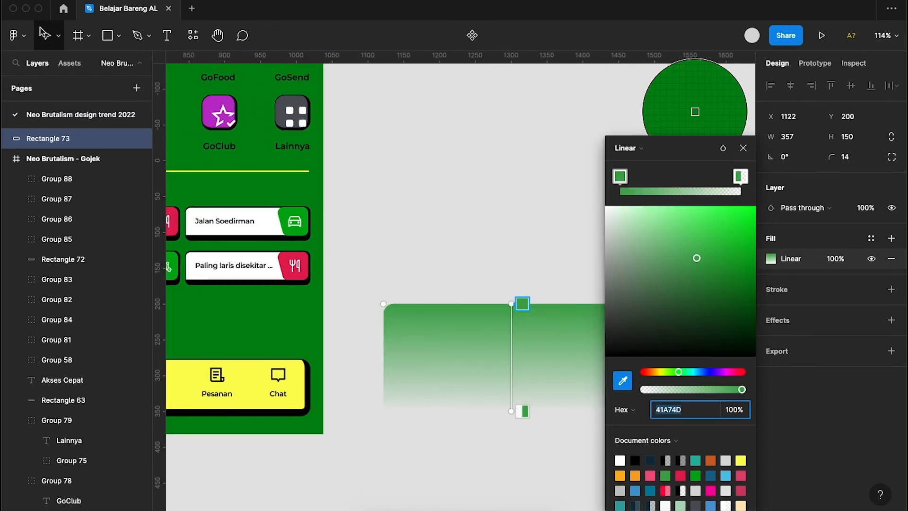
key("Escape")
left_click_drag(516, 303, 543, 317)
scroll(436, 416, "right", 4)
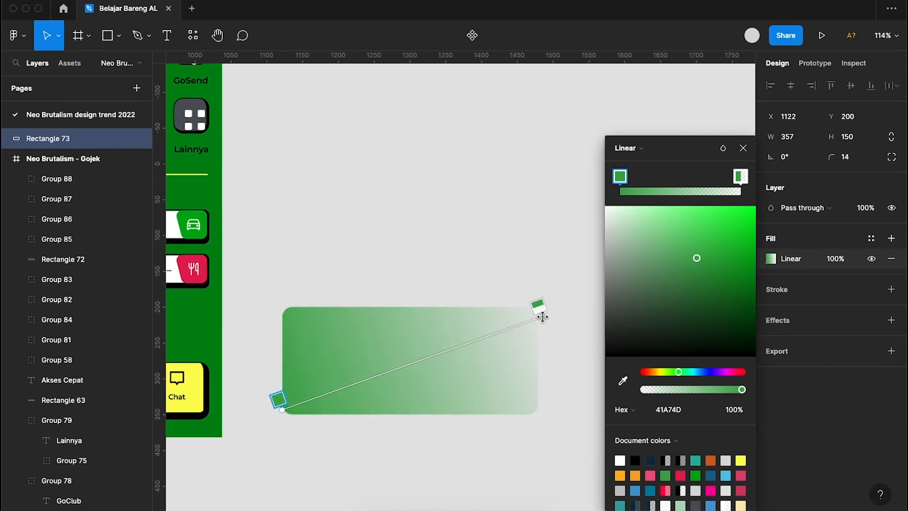
- Set the gradient's end stop to purple 8920AE with 20% opacity
left_click(735, 178)
left_click_drag(680, 373, 723, 372)
left_click(729, 256)
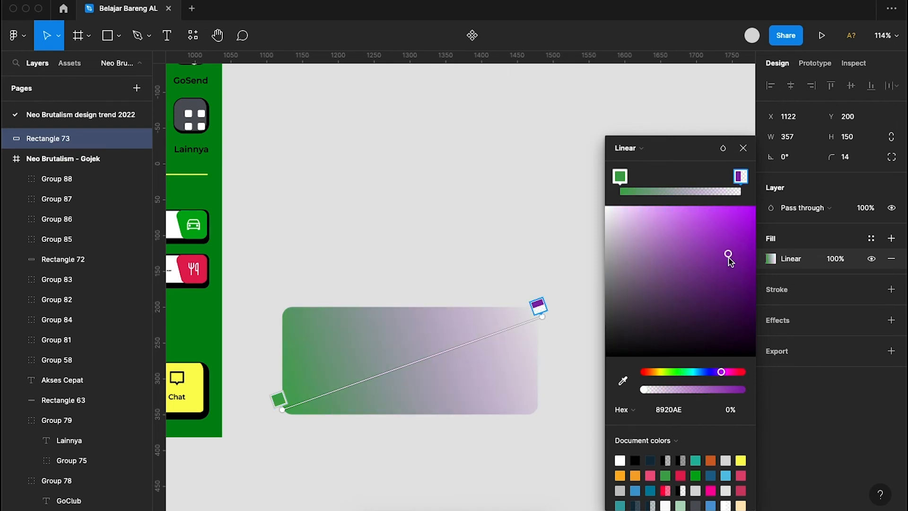
left_click(731, 410)
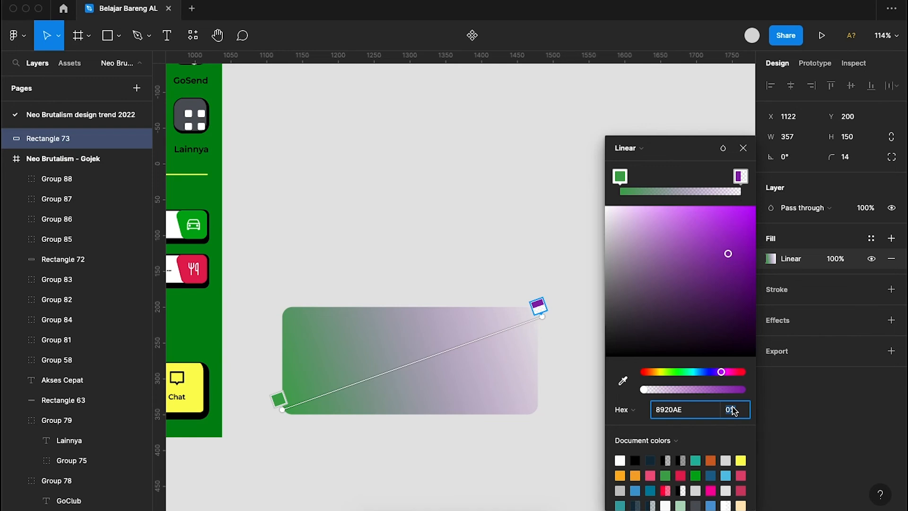
key("Return")
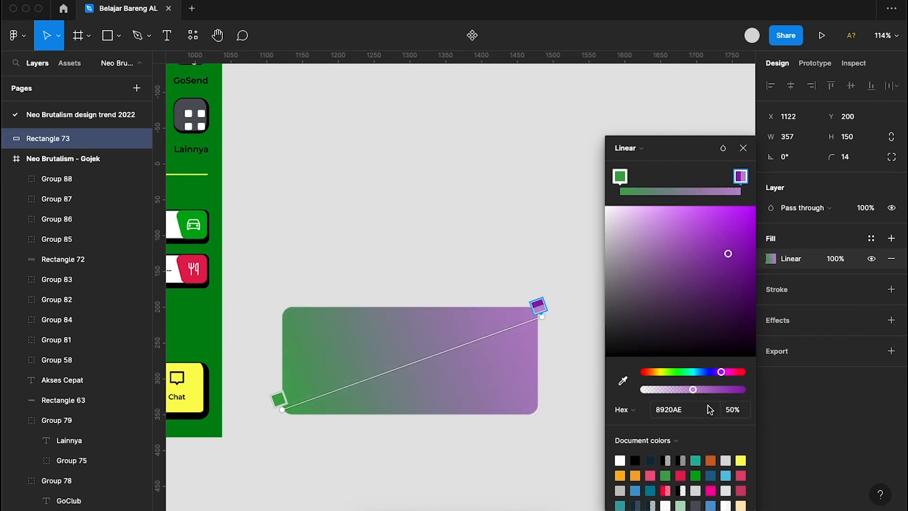
left_click(733, 410)
type("20")
key("Return")
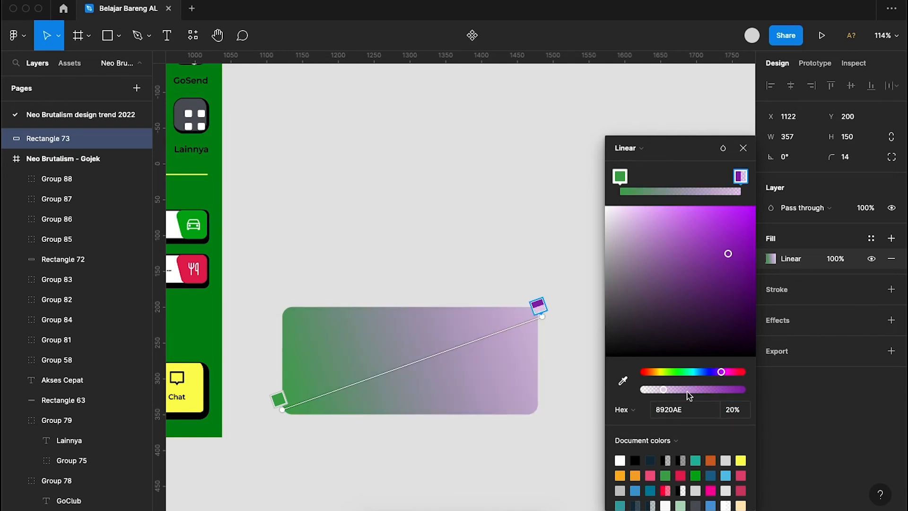
scroll(497, 191, "down", 2)
left_click(499, 193)
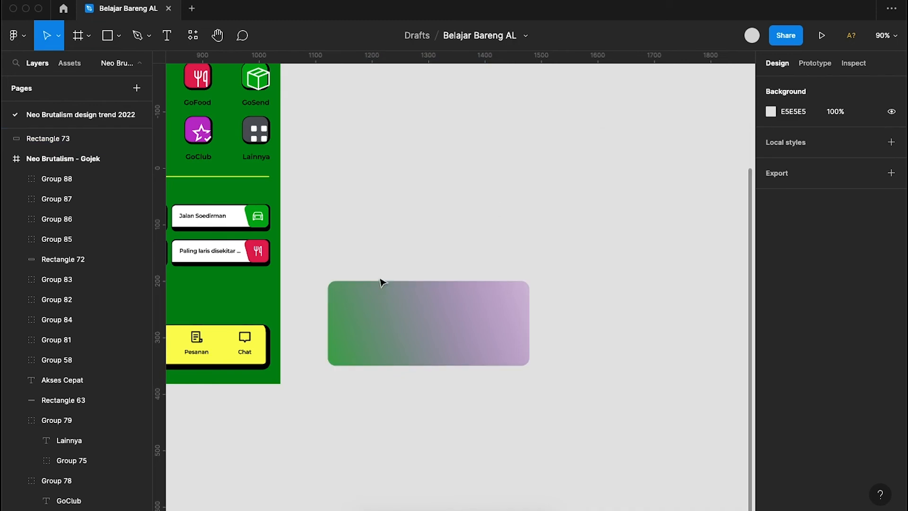
- Recolour the gradient's start stop to dark green 107E3D and move the stop slightly inward along the gradient line
left_click(416, 328)
left_click(771, 258)
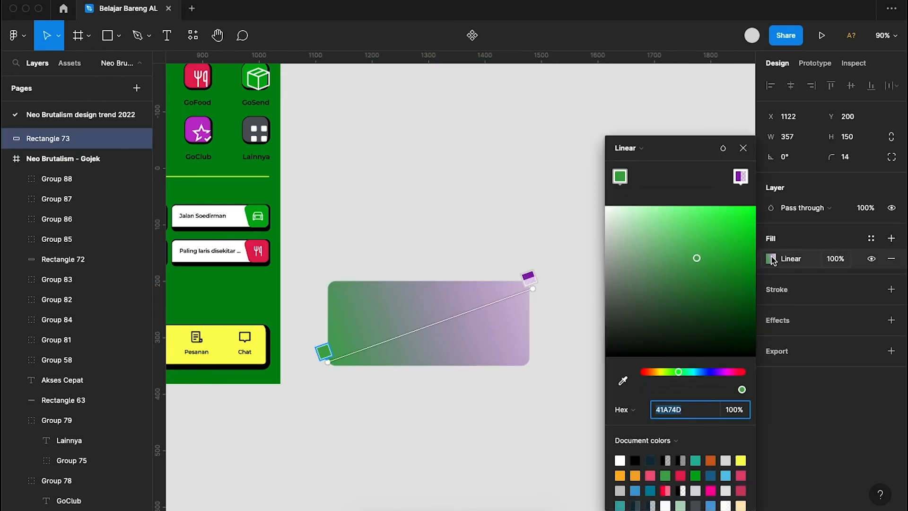
left_click(622, 183)
left_click(712, 238)
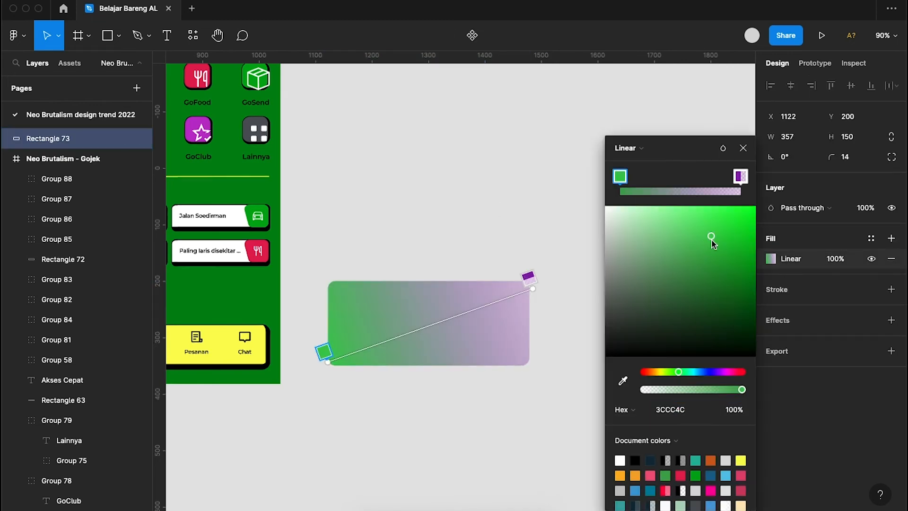
left_click_drag(711, 239, 719, 266)
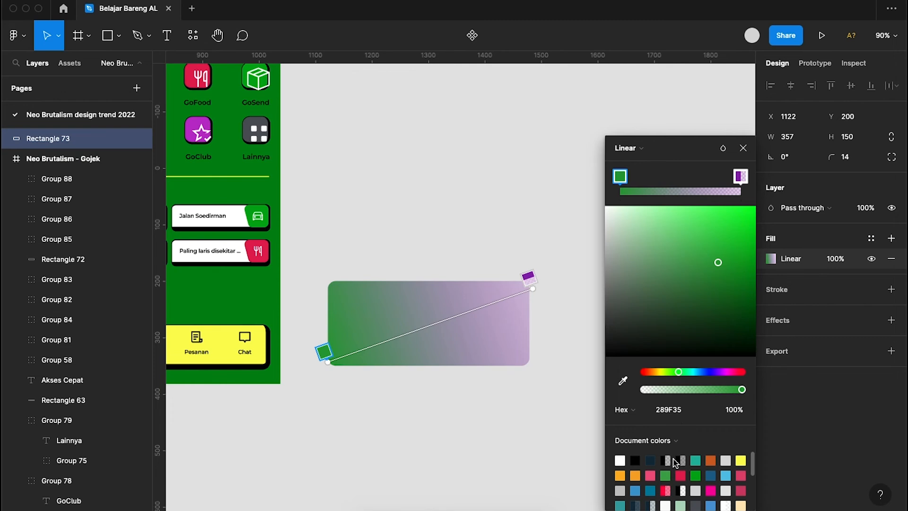
left_click(696, 475)
scroll(733, 477, "down", 3)
left_click(650, 474)
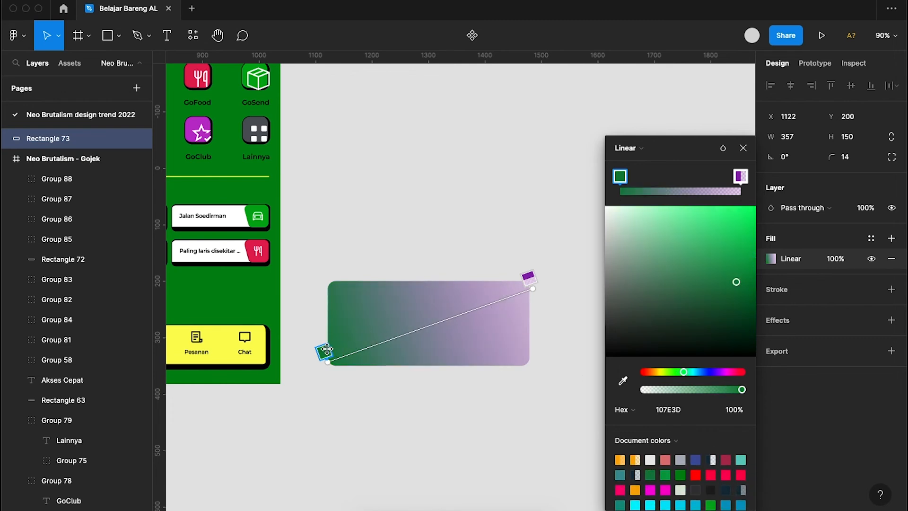
left_click_drag(324, 351, 355, 340)
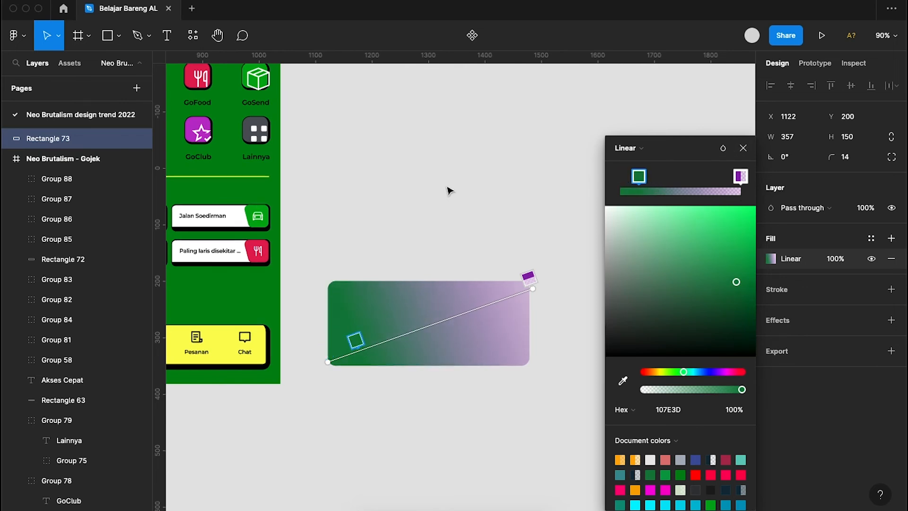
left_click(452, 176)
left_click(452, 176)
- Add a black inside stroke with individual side widths to the gradient rectangle and set its right side to 8
scroll(452, 177, "down", 5)
scroll(452, 176, "left", 1)
scroll(452, 176, "up", 5)
scroll(454, 179, "left", 3)
scroll(455, 180, "down", 1)
left_click(558, 263)
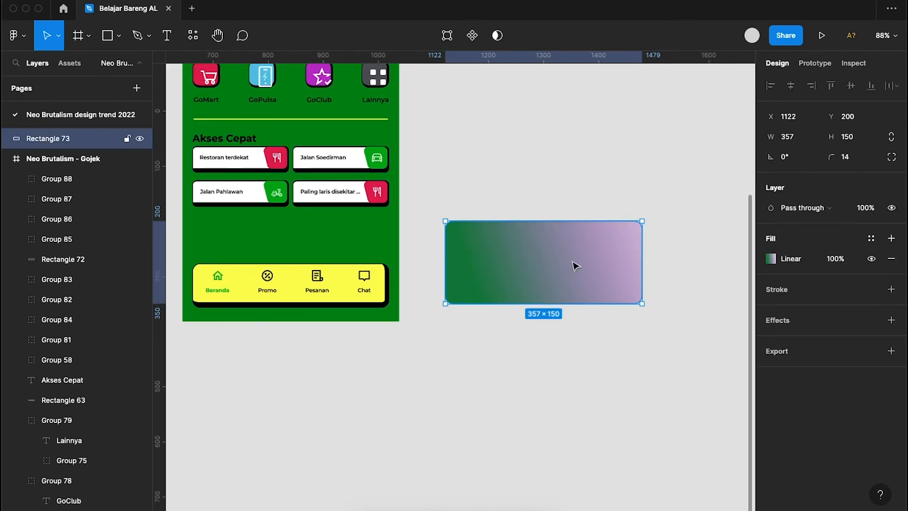
left_click(892, 290)
left_click(871, 330)
left_click(875, 442)
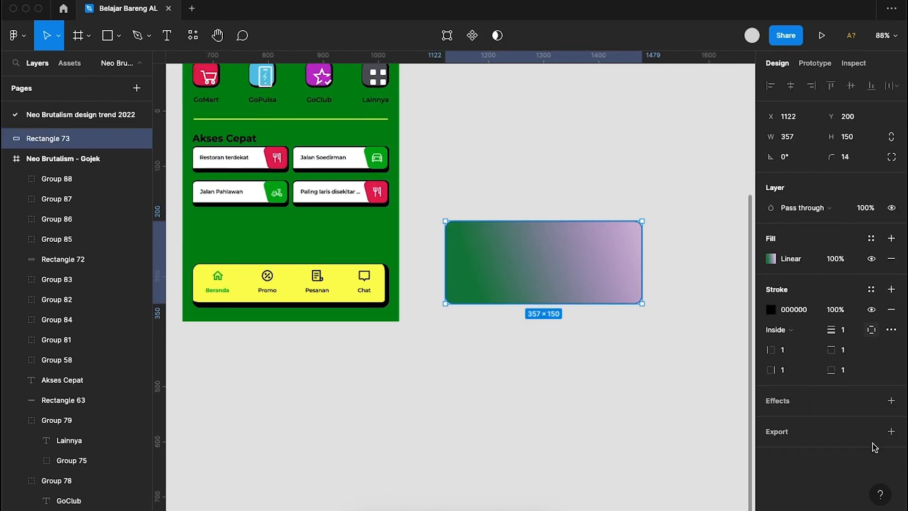
type("8")
key("Return")
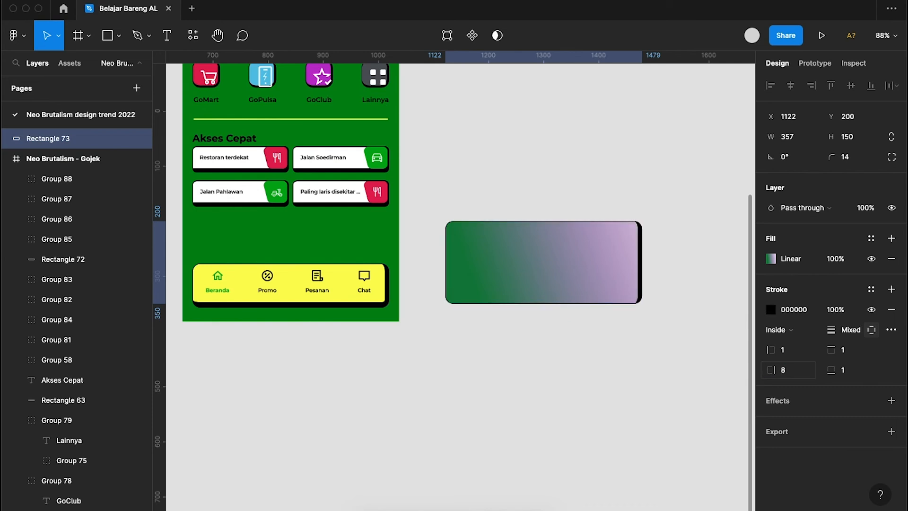
- Set the gradient rectangle's bottom stroke width to 10
left_click(850, 374)
type("8")
key("Return")
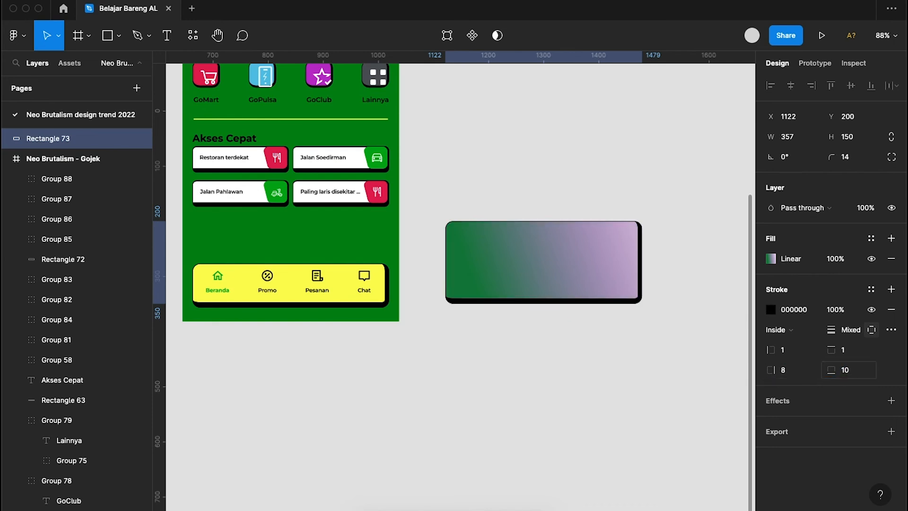
left_click(685, 371)
- Set the gradient rectangle's left and top stroke widths to 2
scroll(689, 372, "up", 5)
scroll(689, 372, "up", 2)
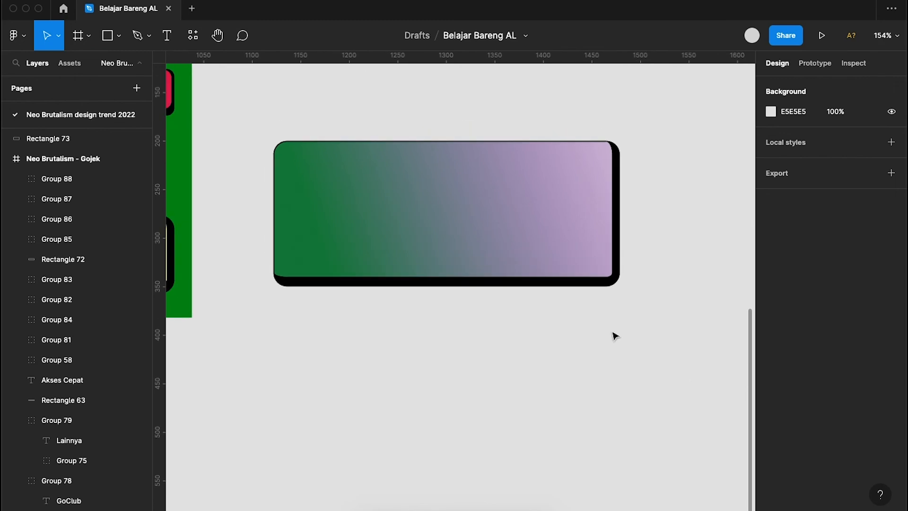
left_click(430, 234)
left_click(793, 355)
type("2")
left_click(847, 357)
type("2")
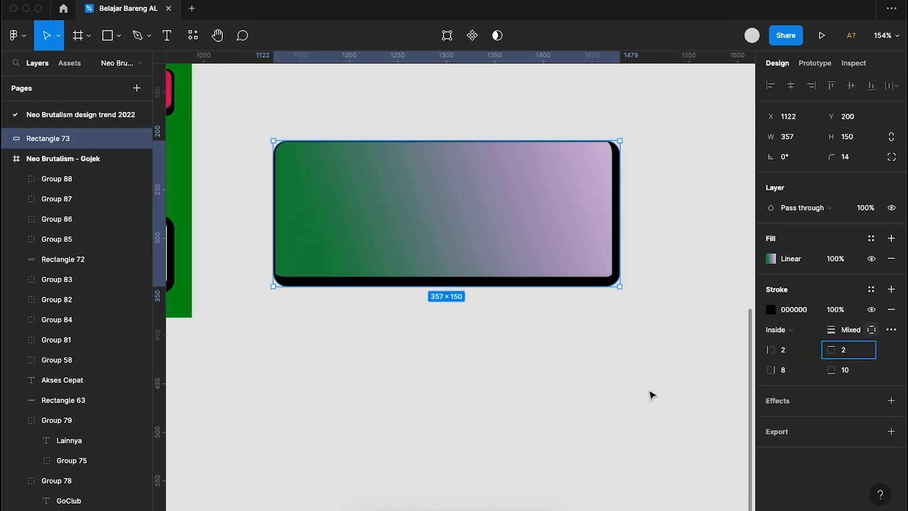
left_click(651, 395)
scroll(651, 396, "down", 5)
scroll(652, 395, "left", 5)
scroll(651, 394, "right", 1)
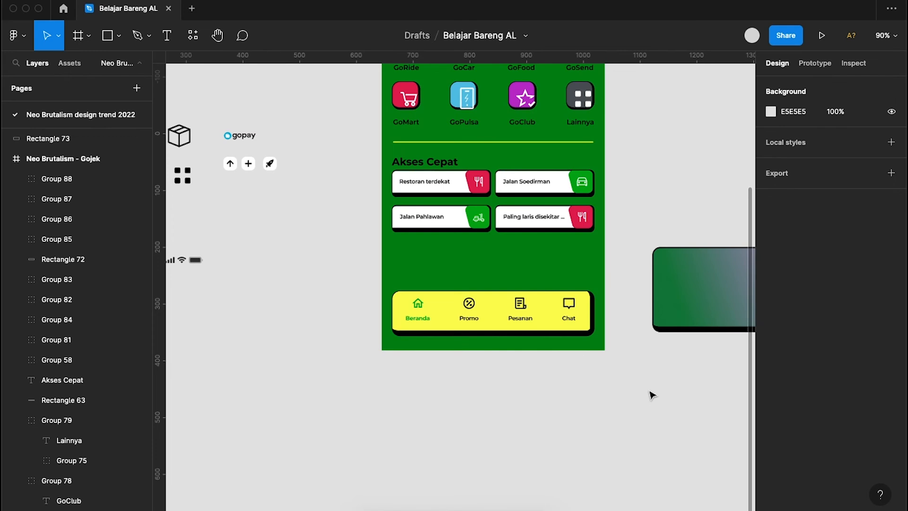
- Set the top stroke width of the yellow navigation bar's background to 2
left_click(587, 316)
left_click(798, 452)
type("2")
key("Return")
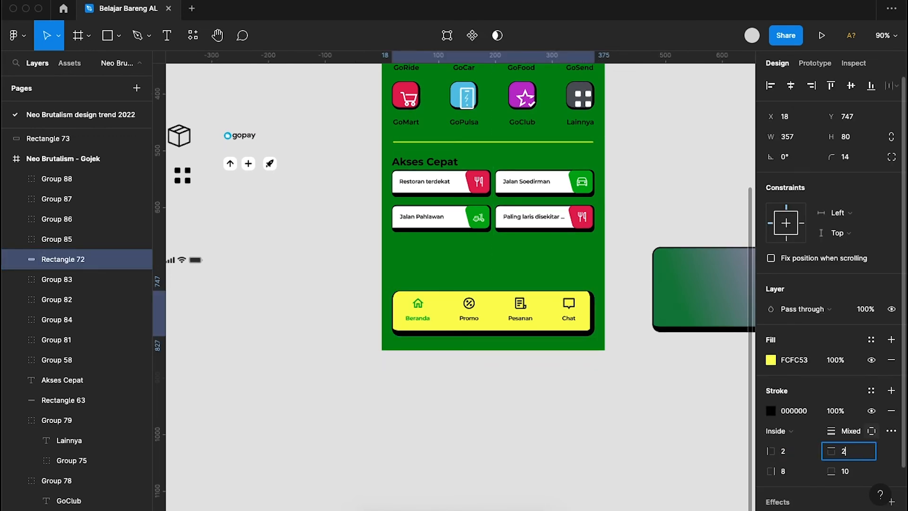
- Examine the blue GoPay balance card's stroke settings and compare the home screen's borders with the gradient card's
left_click(635, 454)
scroll(635, 454, "up", 3)
scroll(635, 452, "right", 2)
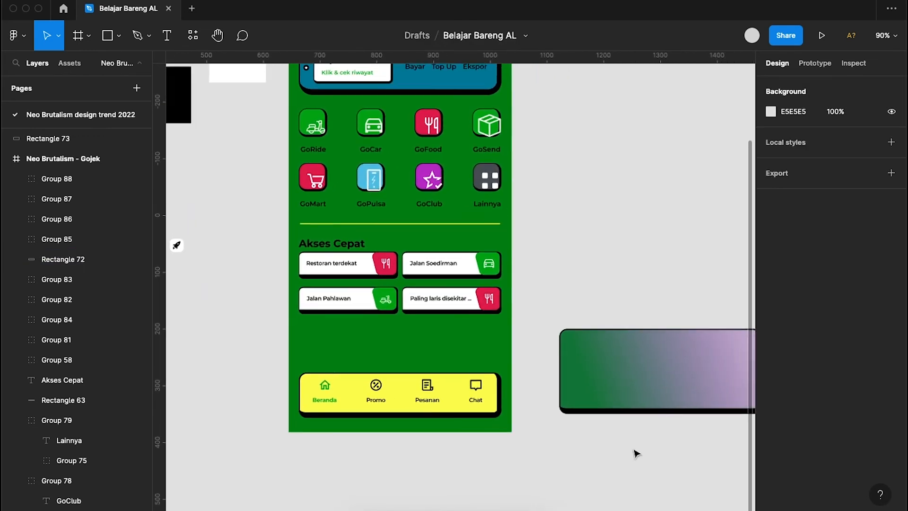
scroll(634, 445, "up", 3)
left_click(508, 93)
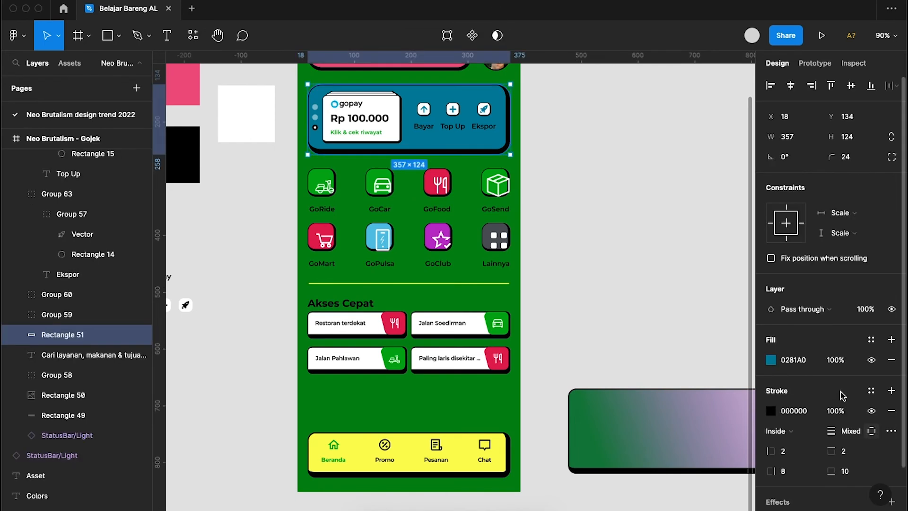
left_click(650, 251)
scroll(646, 251, "up", 3)
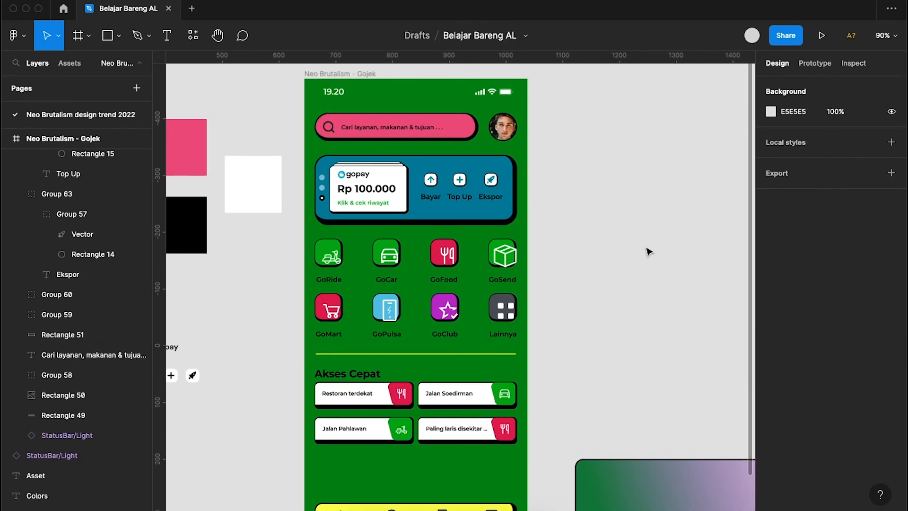
scroll(646, 251, "down", 4)
scroll(648, 253, "down", 4)
left_click(672, 269)
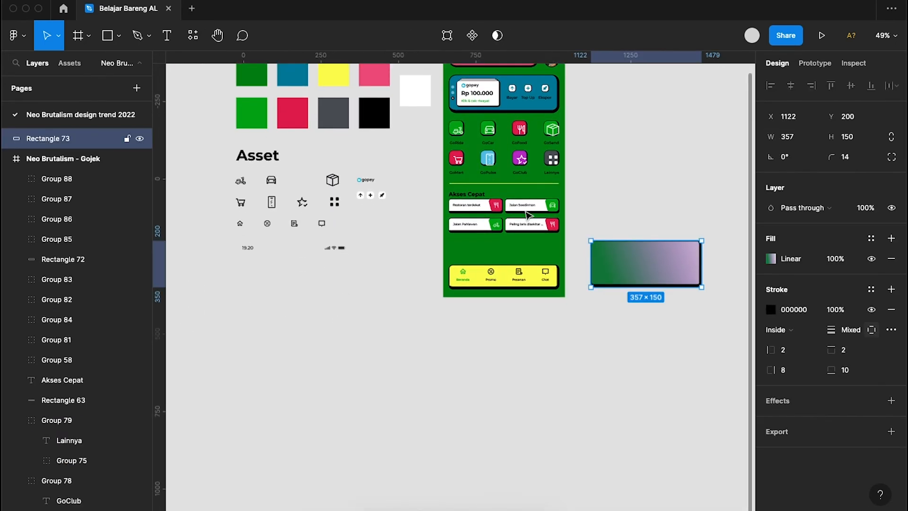
- Draw a rectangle about 88 × 26 starting at the gradient card's left edge, near its upper-left corner
scroll(529, 215, "up", 5)
key("r")
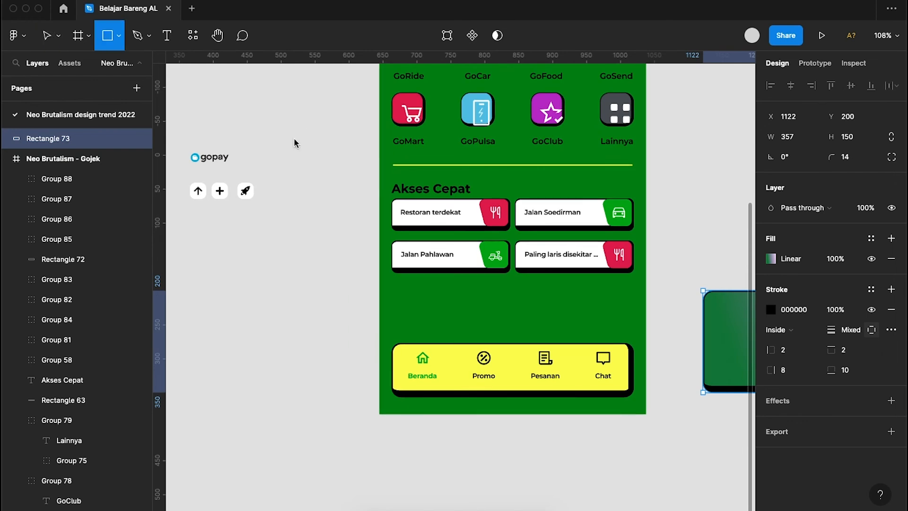
scroll(547, 265, "right", 5)
scroll(533, 300, "up", 5)
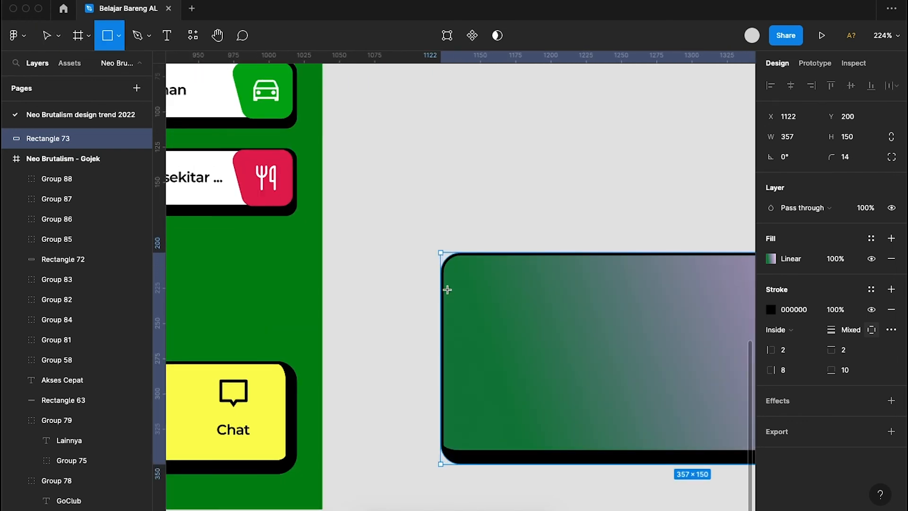
left_click_drag(443, 288, 566, 326)
left_click_drag(513, 310, 515, 311)
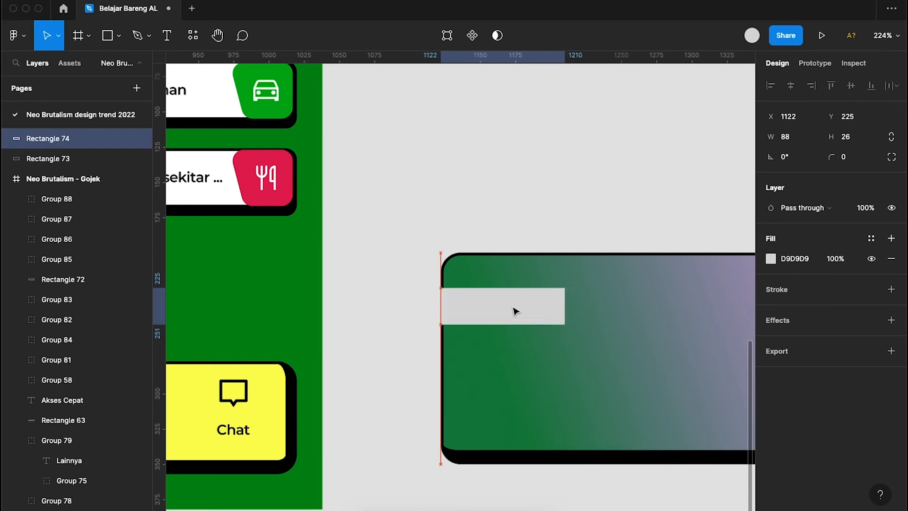
- Nudge the small rectangle to X 1124, just inside the card's left border, and set its width to 85
scroll(513, 307, "up", 5)
key("Right")
key("Right")
key("Right")
key("Left")
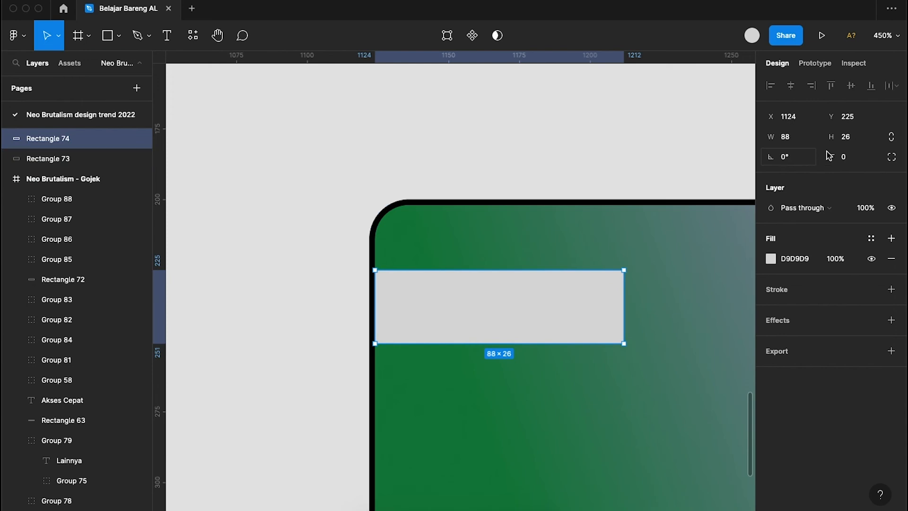
left_click(786, 136)
type("85")
key("Return")
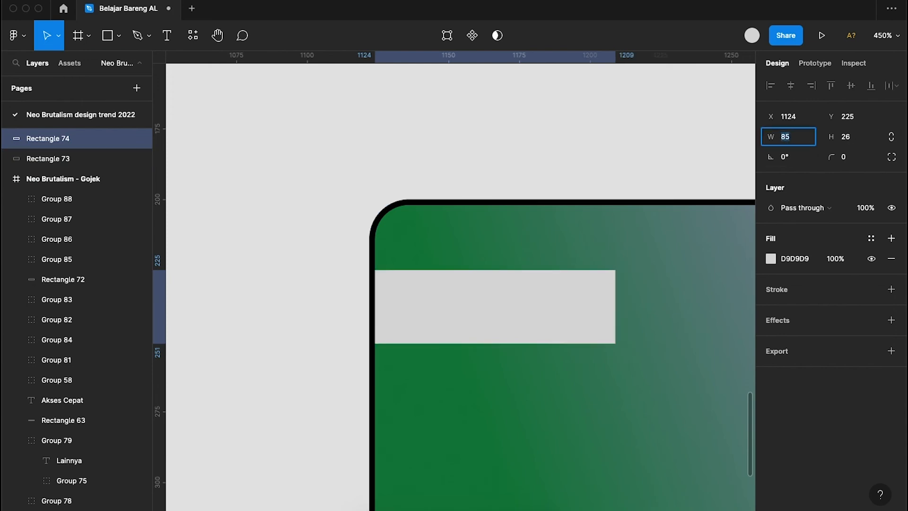
- Fill the small rectangle with the navigation bar's yellow FCFC53 by sampling it from the design
left_click(771, 258)
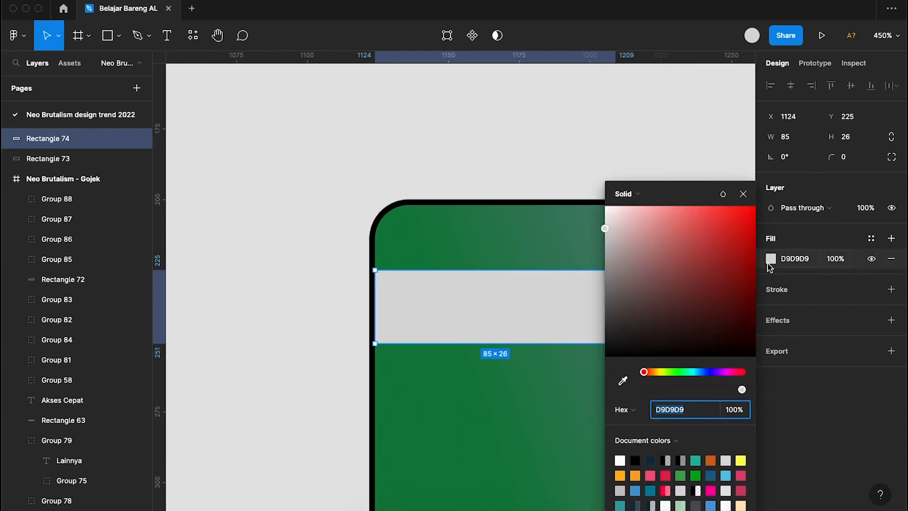
left_click(623, 380)
scroll(473, 385, "down", 5)
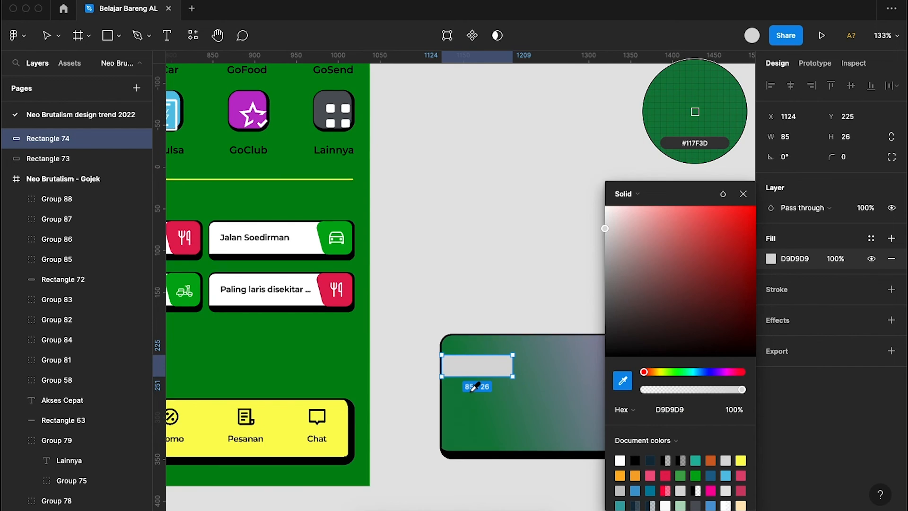
left_click(298, 428)
left_click(470, 336)
scroll(470, 331, "up", 5)
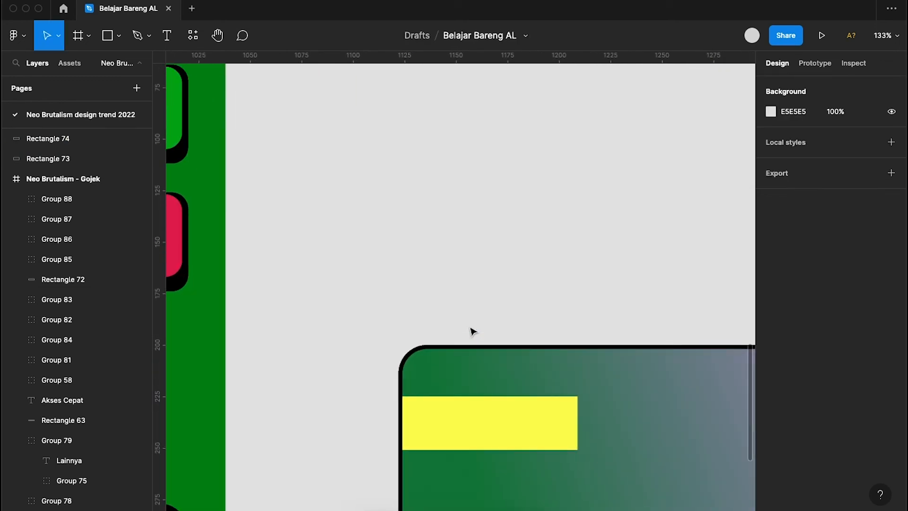
- Adjust the yellow rectangle's height, trying 40 and 35 and settling on a slightly smaller value
left_click(520, 426)
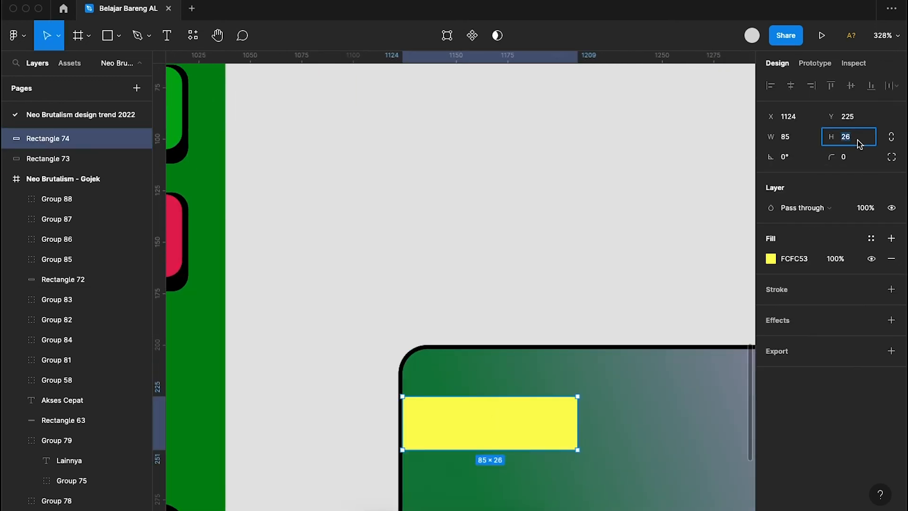
type("40")
key("Return")
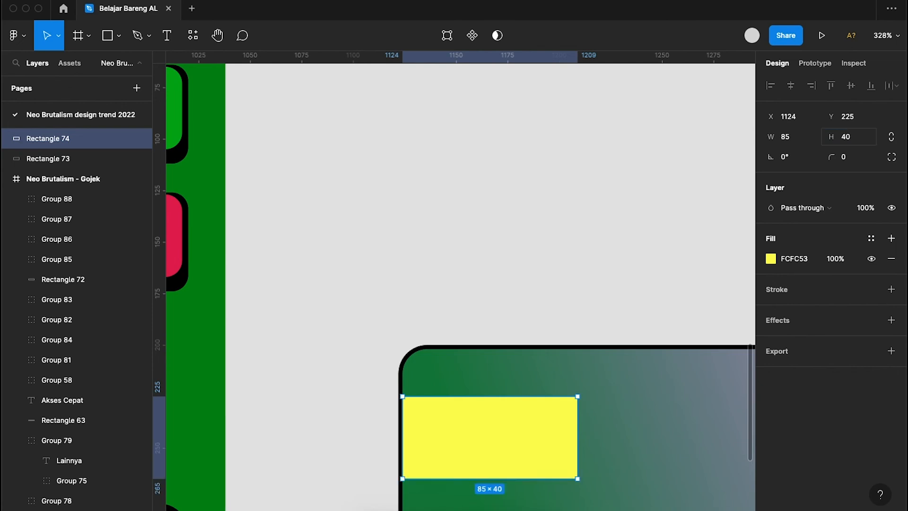
left_click(861, 140)
type("3")
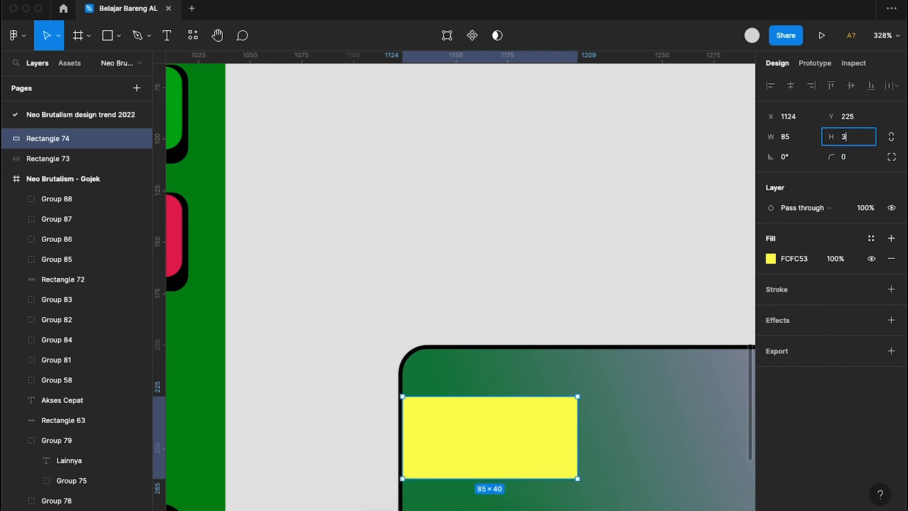
type("5")
key("Return")
left_click(867, 140)
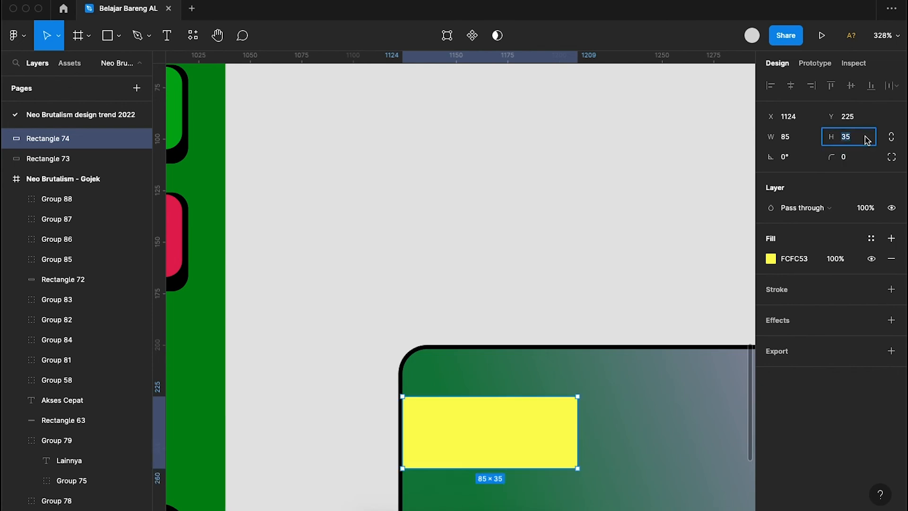
key("Return")
left_click(619, 137)
- Add the text "BARU !" on top of the yellow label
scroll(619, 138, "down", 4)
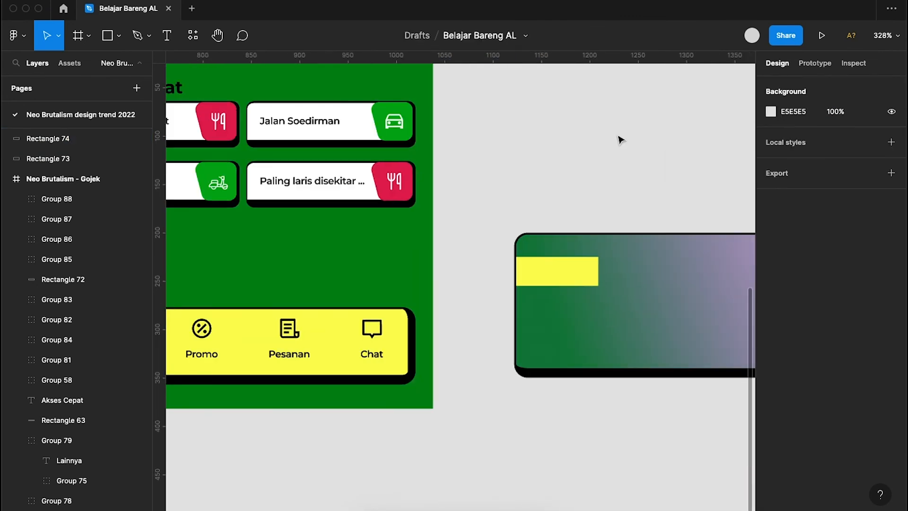
left_click(167, 36)
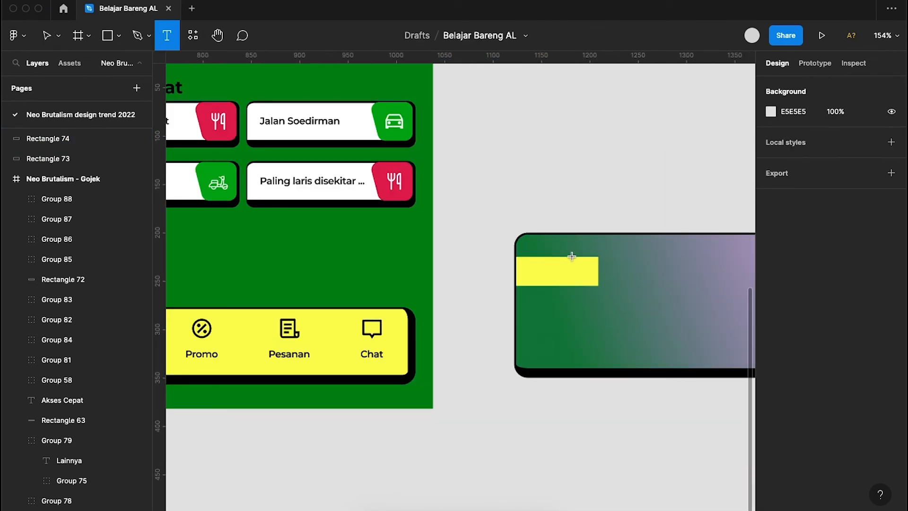
left_click(534, 266)
type("BARU")
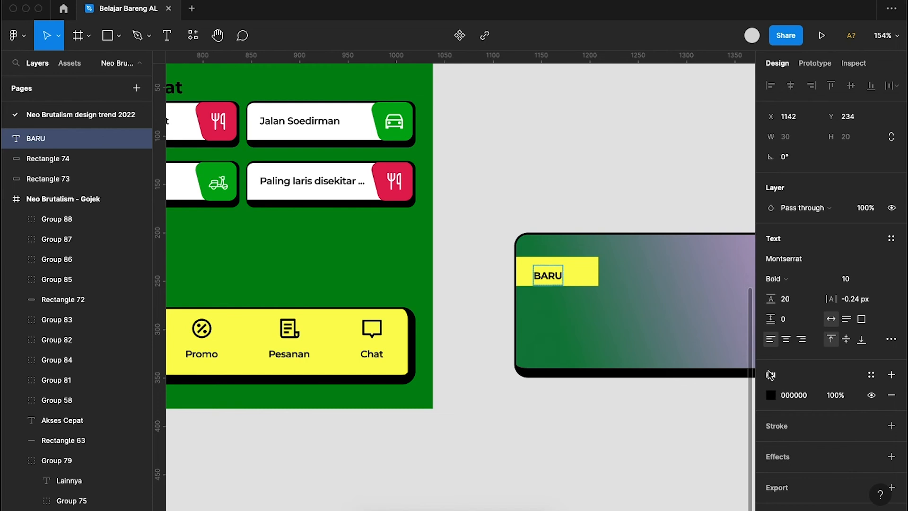
type(" !")
- Set the font size of the "BARU !" text to 14
left_click(853, 278)
type("12")
key("Return")
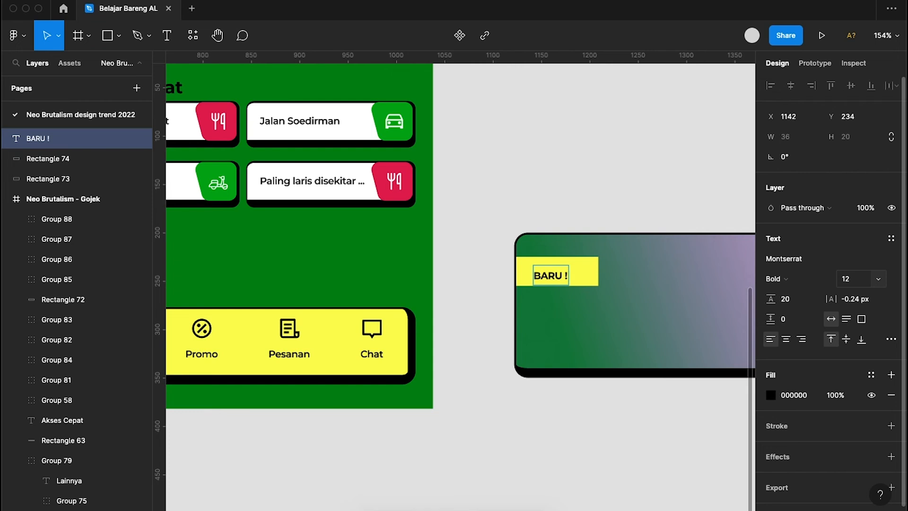
left_click(611, 258)
left_click(851, 282)
type("1")
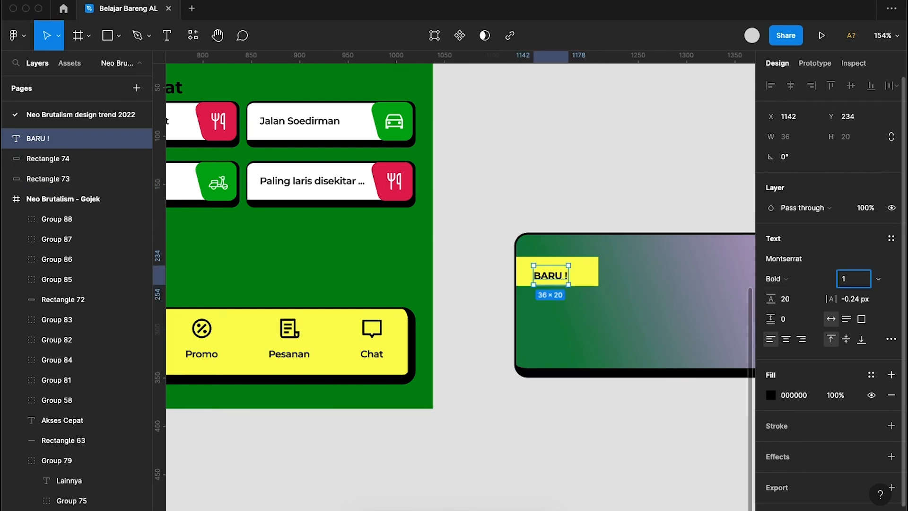
type("4")
key("Return")
- Set the "BARU !" text's letter spacing to 0 and centre the text on the yellow label
left_click(864, 298)
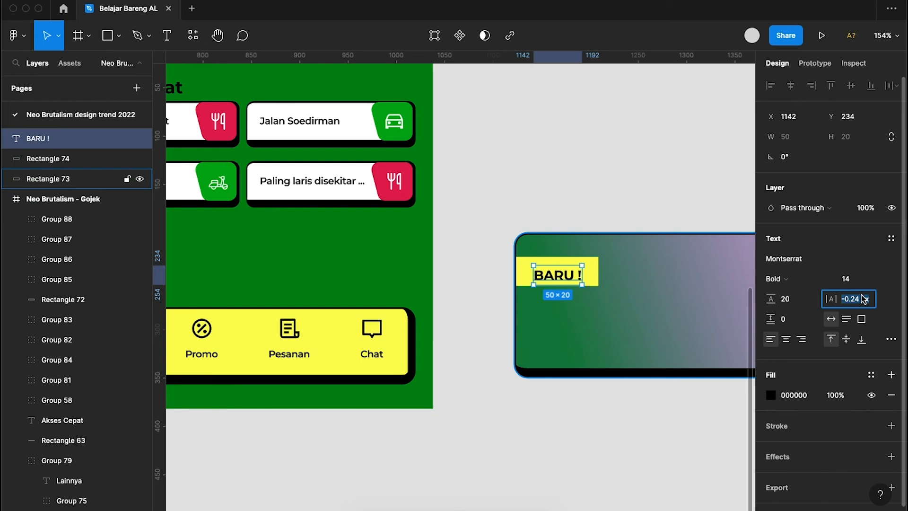
type("0")
key("Return")
mouse_move(572, 274)
left_mouse_down()
mouse_move(571, 263)
mouse_move(570, 272)
left_mouse_up()
left_click(644, 303)
scroll(645, 303, "down", 3)
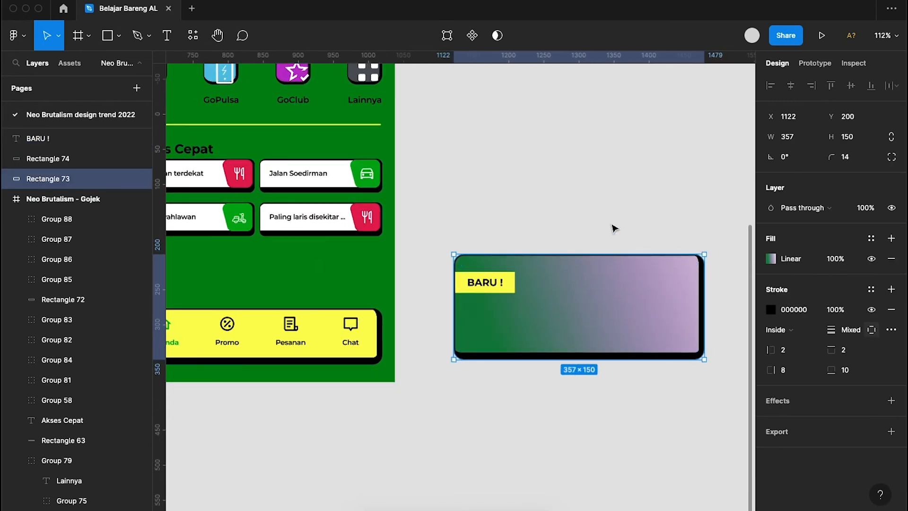
- Place a copy of the gopay logo from the Asset collection in the middle of the gradient card
left_click(614, 225)
scroll(614, 224, "down", 4)
scroll(518, 190, "left", 5)
left_click(299, 163)
left_click_drag(667, 294, 714, 294)
scroll(720, 294, "right", 5)
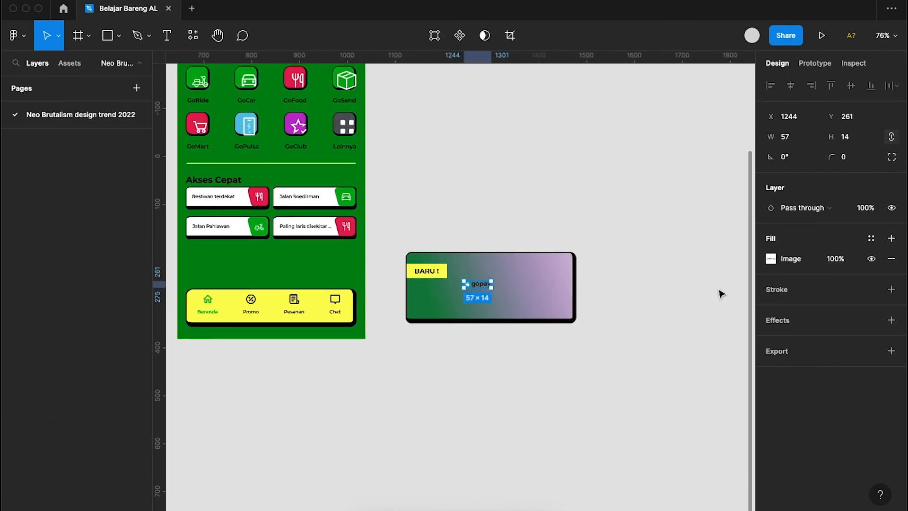
- Scale the copied gopay logo to about 122 × 30 and move it to the gradient card's upper-right area
scroll(490, 281, "up", 5)
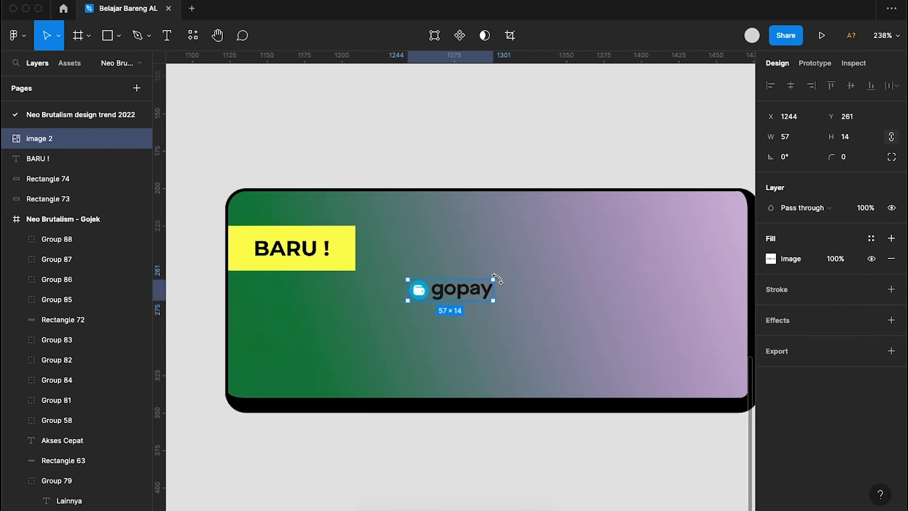
left_click_drag(495, 279, 591, 256)
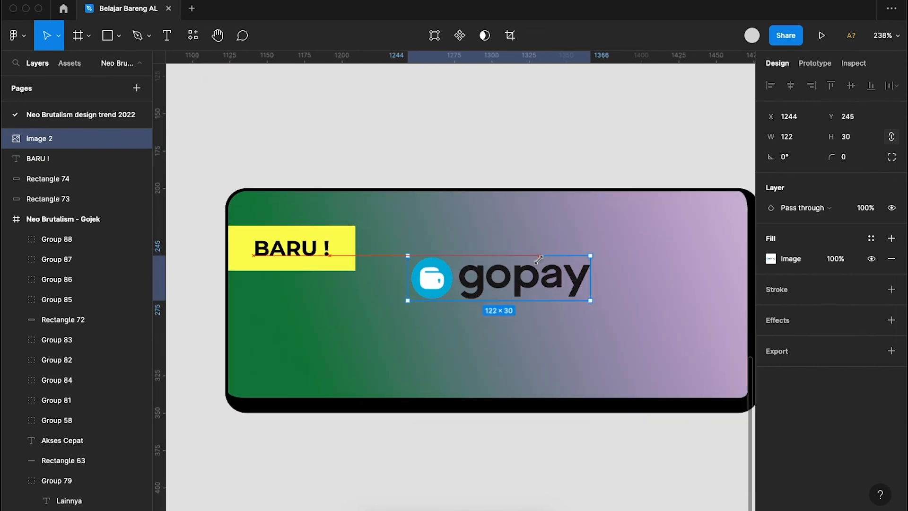
left_click_drag(518, 287, 641, 232)
left_click(575, 153)
scroll(575, 152, "down", 3)
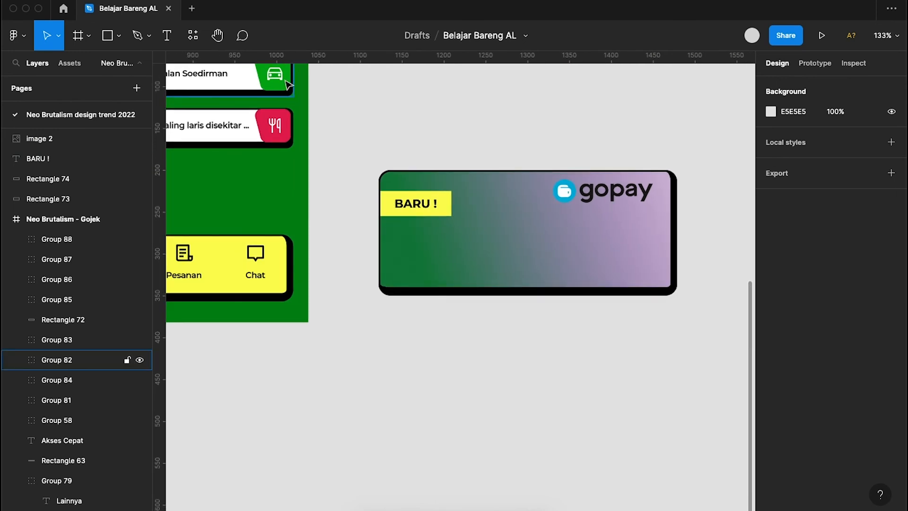
- Draw a rectangle below the gopay logo on the gradient card and set its size to 200 × 40
left_click(108, 38)
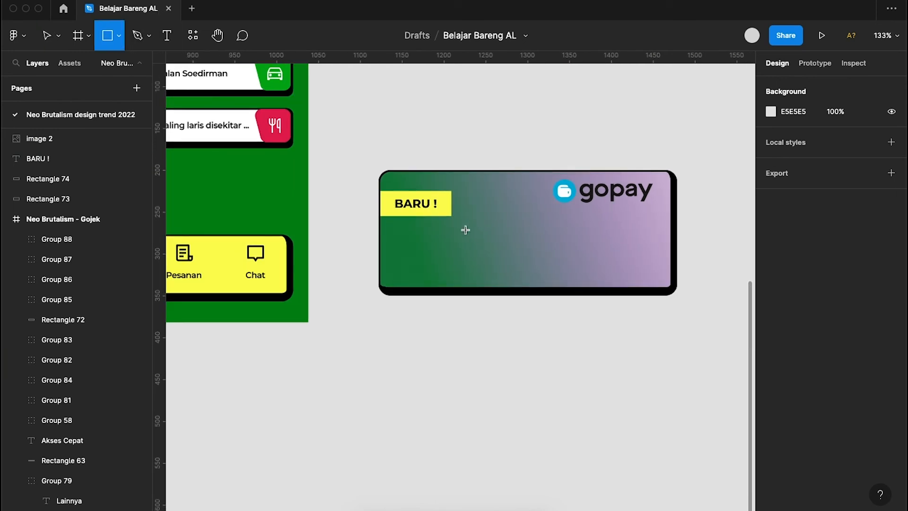
left_click_drag(466, 233, 609, 246)
left_click(845, 137)
type("40")
left_click(795, 140)
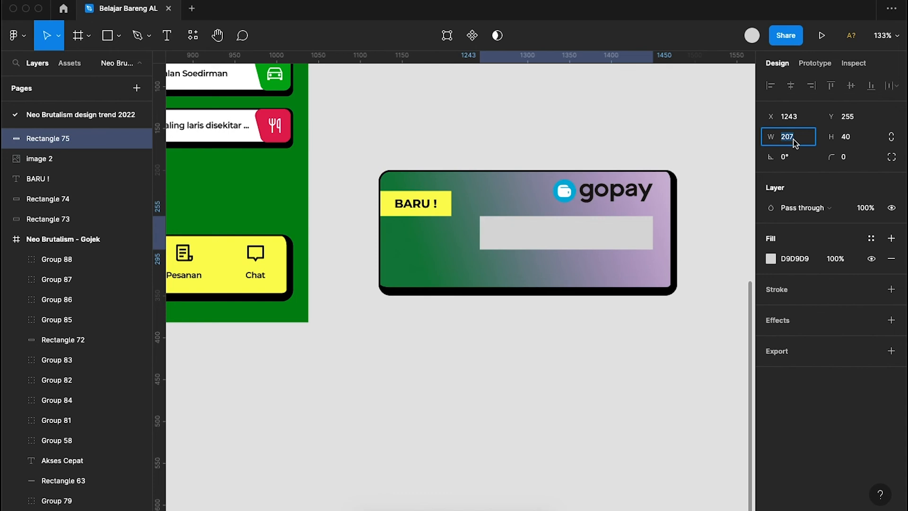
type("200")
key("Return")
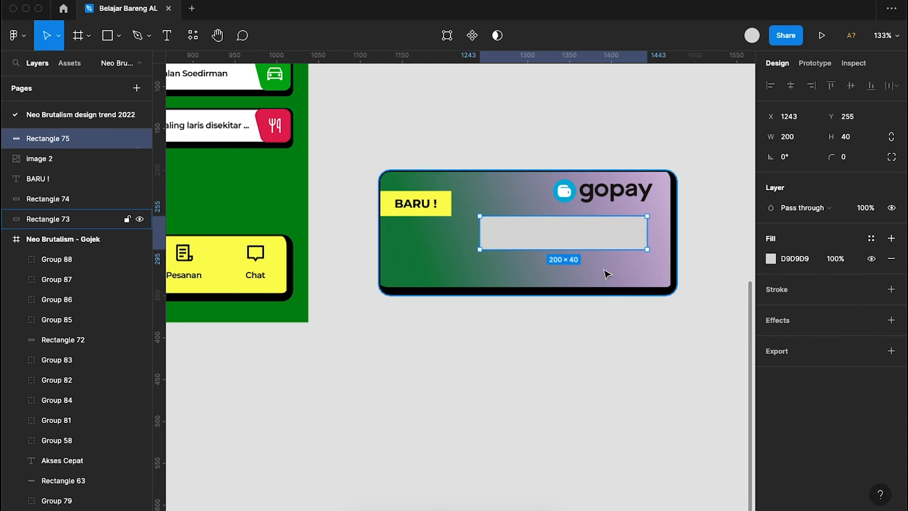
- Slant the grey rectangle's right side by moving its lower-right corner point inward to X 1432
double_click(645, 242)
left_click(646, 250)
scroll(647, 251, "up", 5)
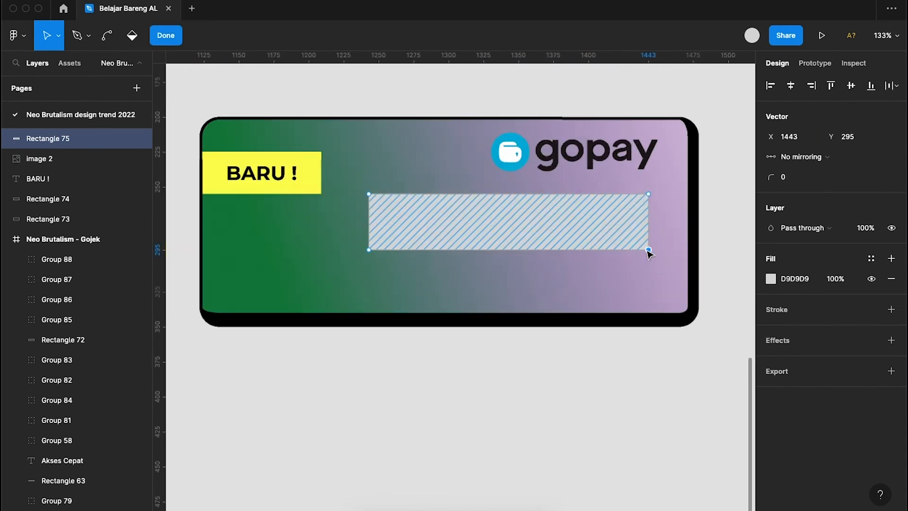
left_click_drag(650, 250, 627, 251)
scroll(625, 252, "down", 5)
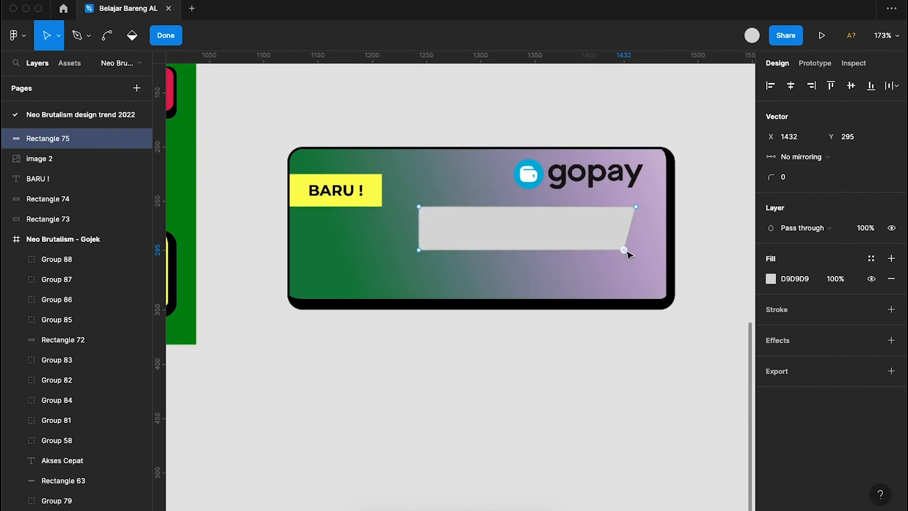
- Move the grey shape's lower-left corner outward to make it about 216 wide, and position the shape directly beneath the gopay logo
left_click(418, 251)
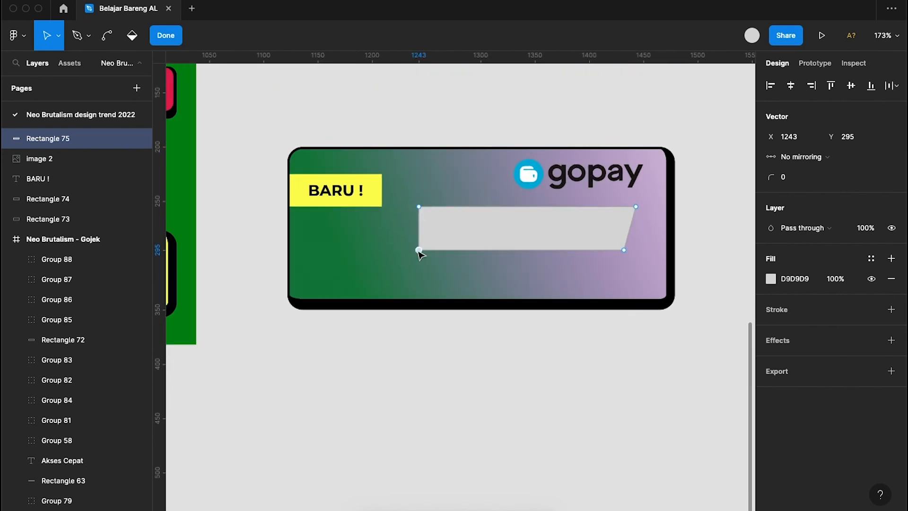
left_click_drag(419, 250, 402, 251)
left_click(522, 410)
key("Escape")
left_click_drag(568, 224, 571, 223)
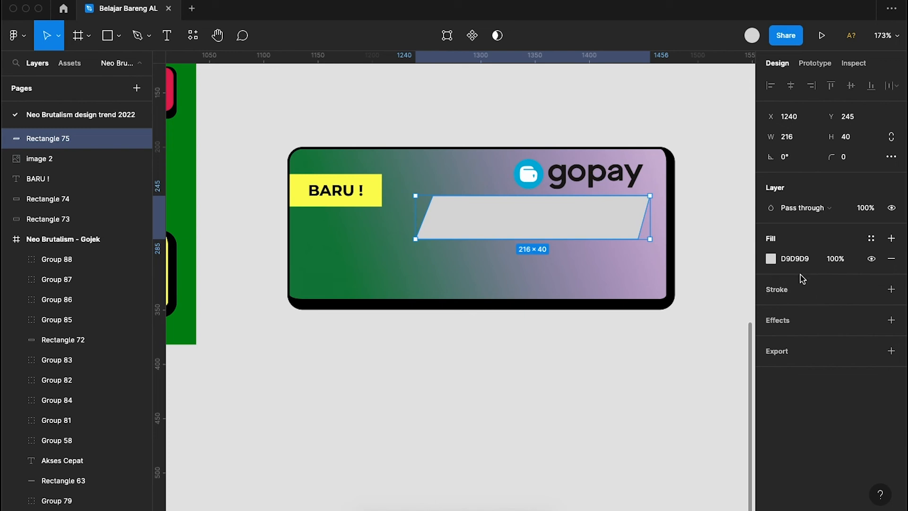
- Add a black inside stroke of width 2 to the slanted shape beneath the gopay logo
left_click(892, 289)
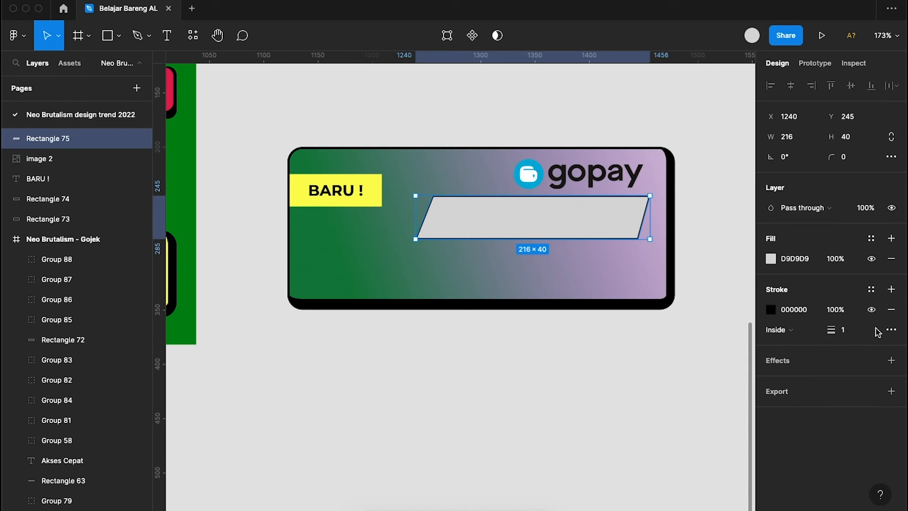
double_click(616, 209)
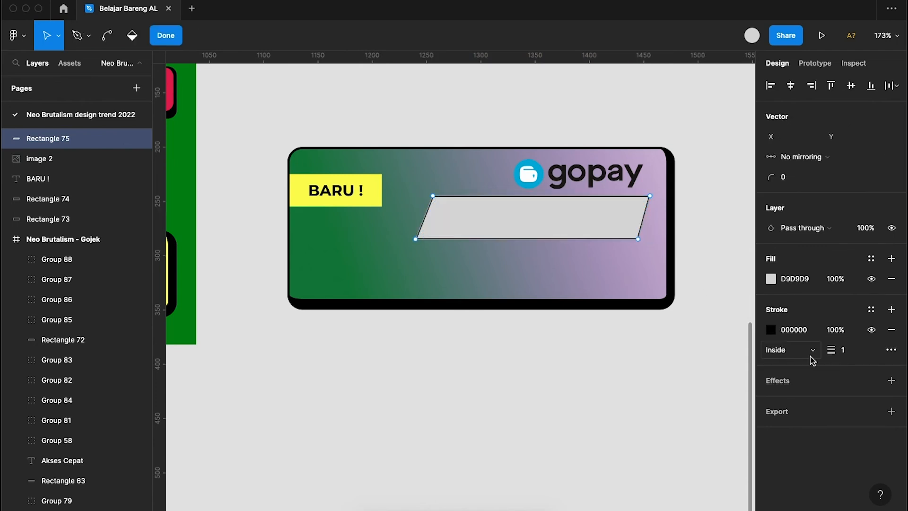
left_click(846, 355)
key("Up")
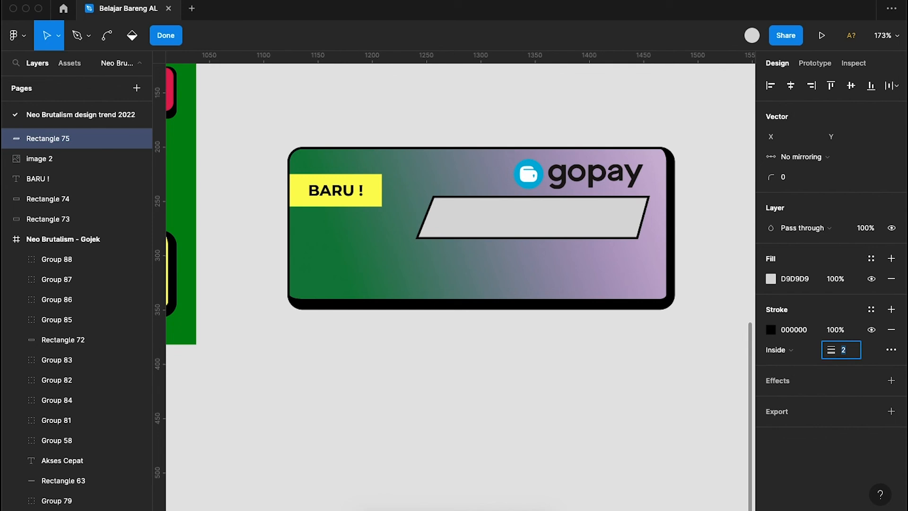
left_click(799, 331)
type("F")
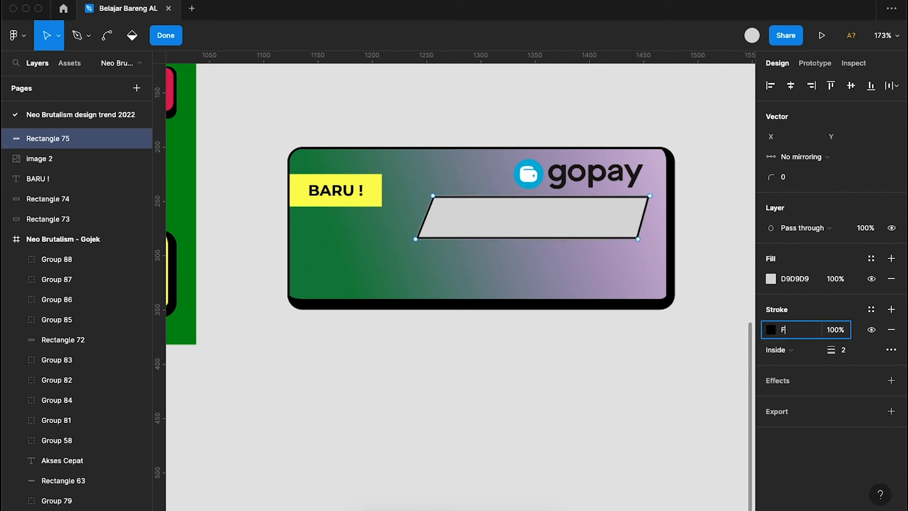
- Fill the slanted shape with white (FFFFFF) and exit its point editing
left_click(793, 280)
type("F")
key("Return")
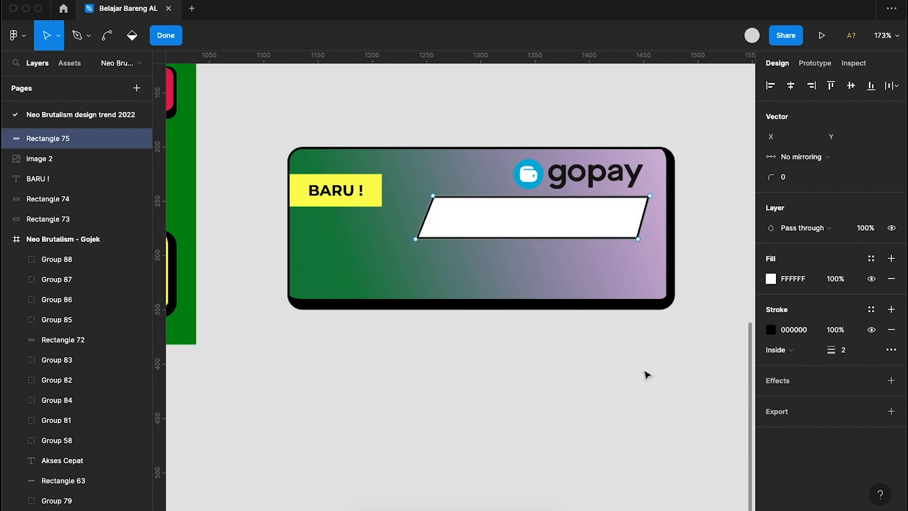
key("Escape")
key("Escape")
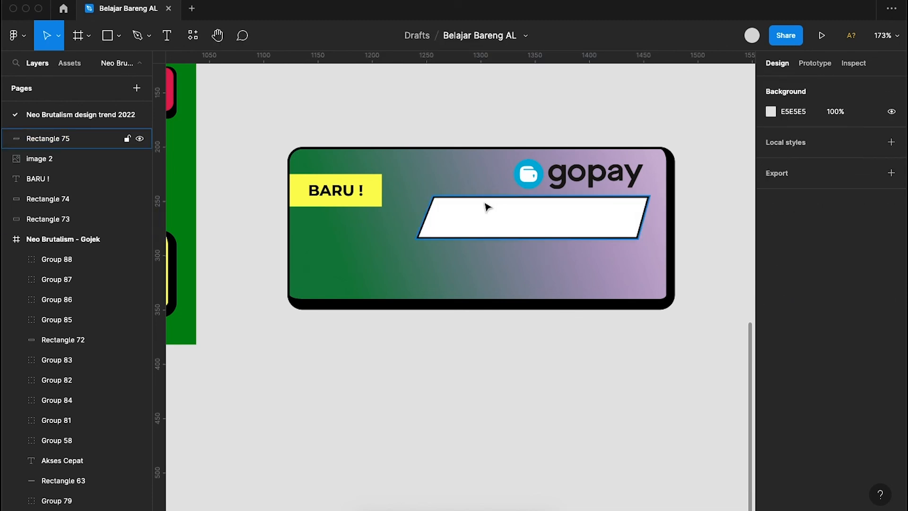
- Add the text "Promo terbaru dari GoClub" on the white slanted banner
left_click(161, 41)
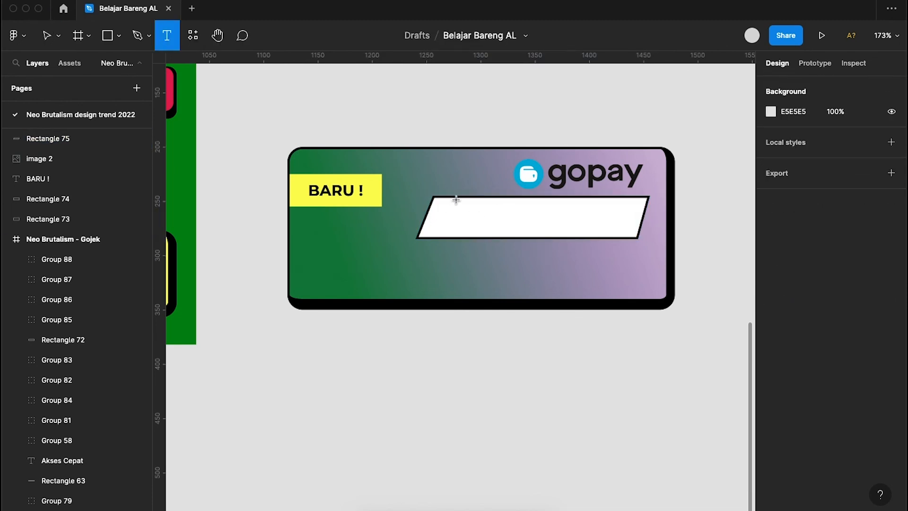
left_click(452, 215)
type("Prom")
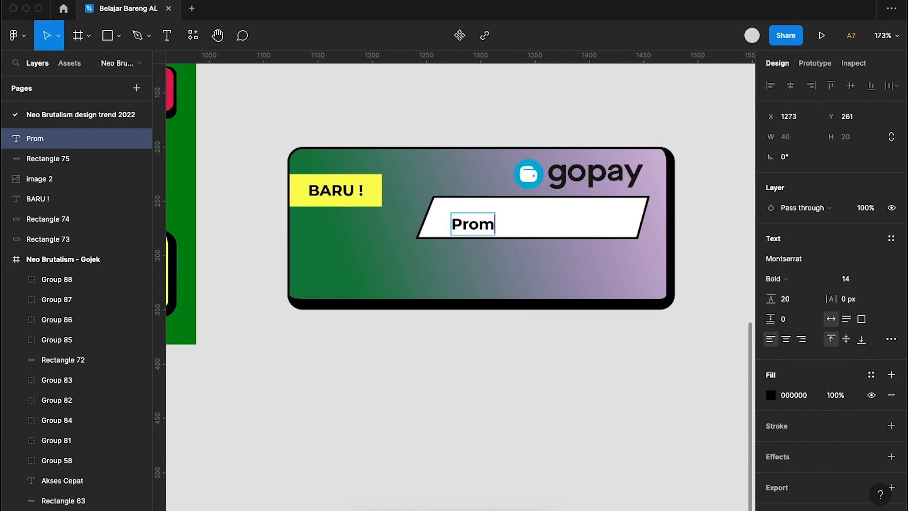
type("o terb")
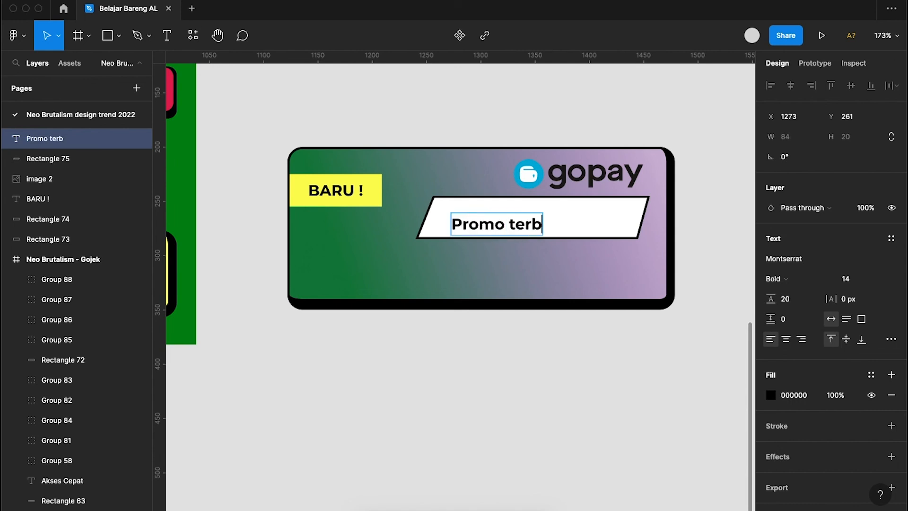
type("aru")
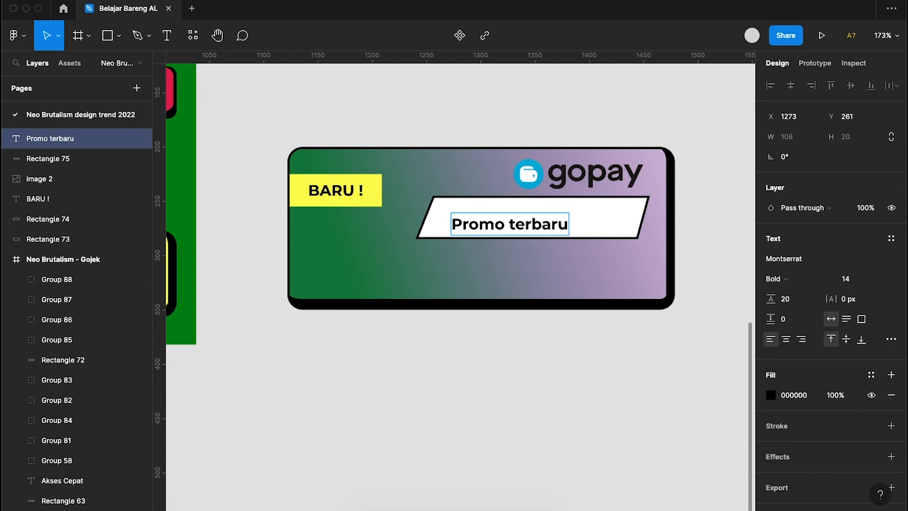
type(" dari GoX")
key("BackSpace")
type("Club")
key("Escape")
- Move the promo text up and inward on the banner and set its font size to 12
left_click_drag(583, 230, 569, 223)
left_click(854, 279)
type("12")
key("Return")
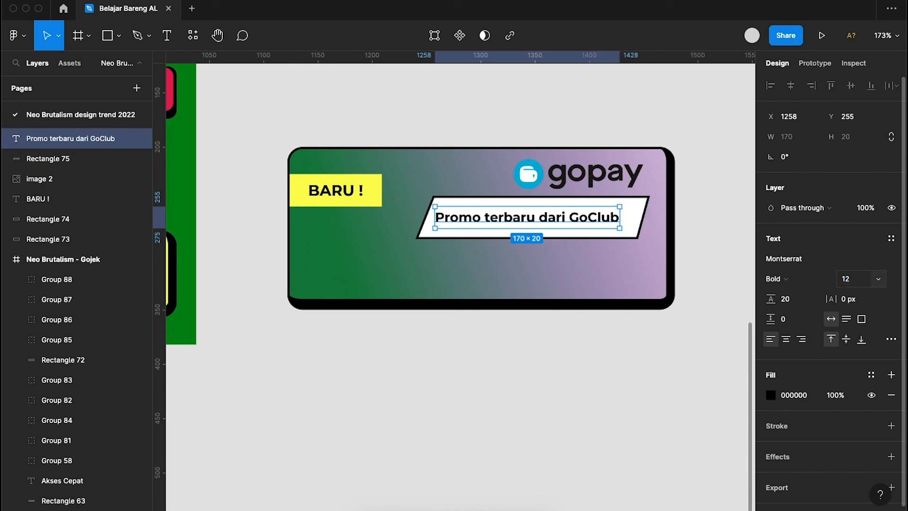
- Duplicate the promo text below the banner, centre the original in the banner, and colour the copy white (FFFFFF)
left_click_drag(556, 226, 524, 275)
left_click(572, 236)
left_click(558, 220)
left_click(801, 399)
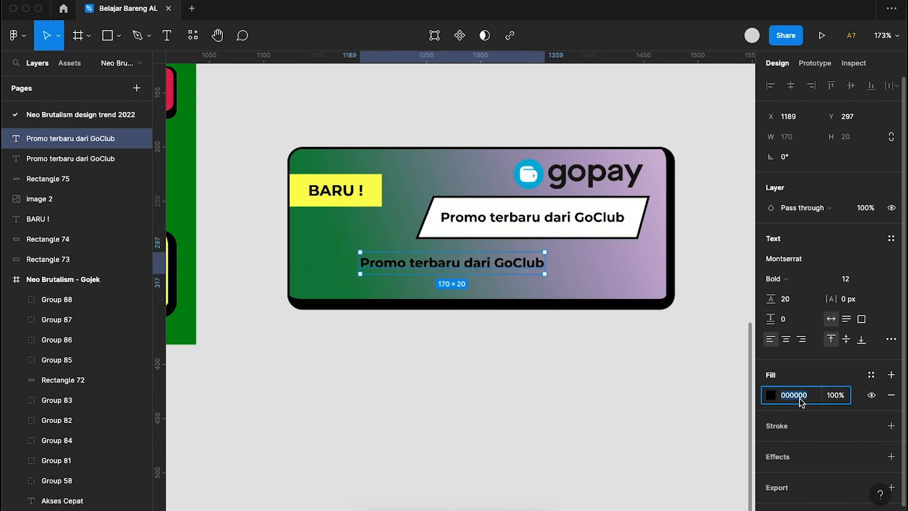
type("fff")
key("Return")
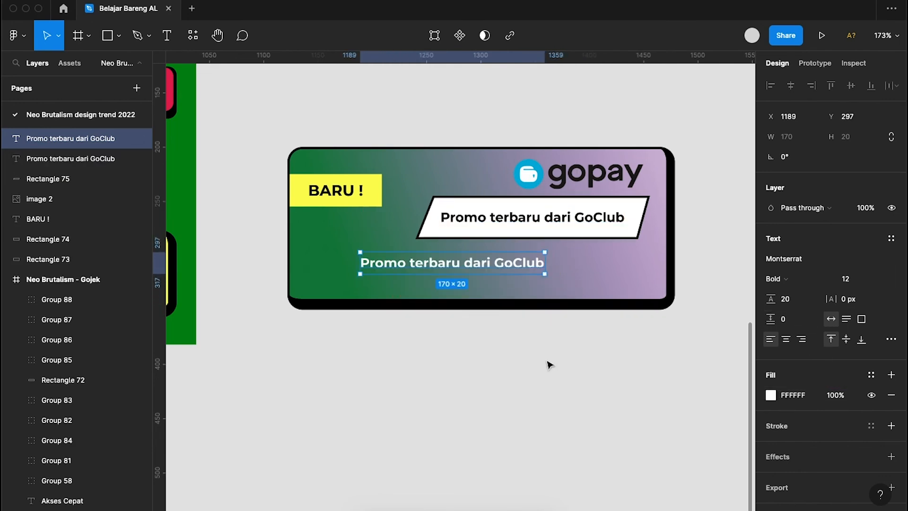
- Duplicate the white slanted banner shape and offset the copy to X 1244, Y 250
double_click(458, 264)
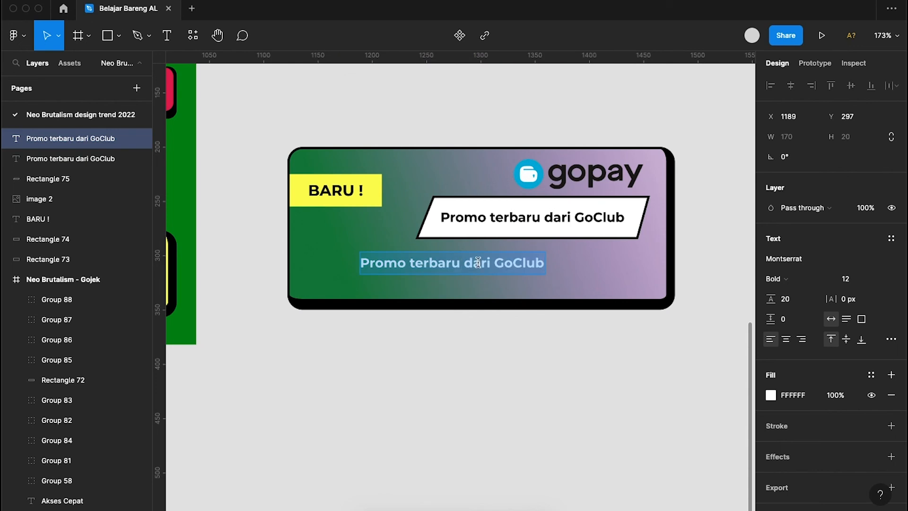
left_click(446, 211)
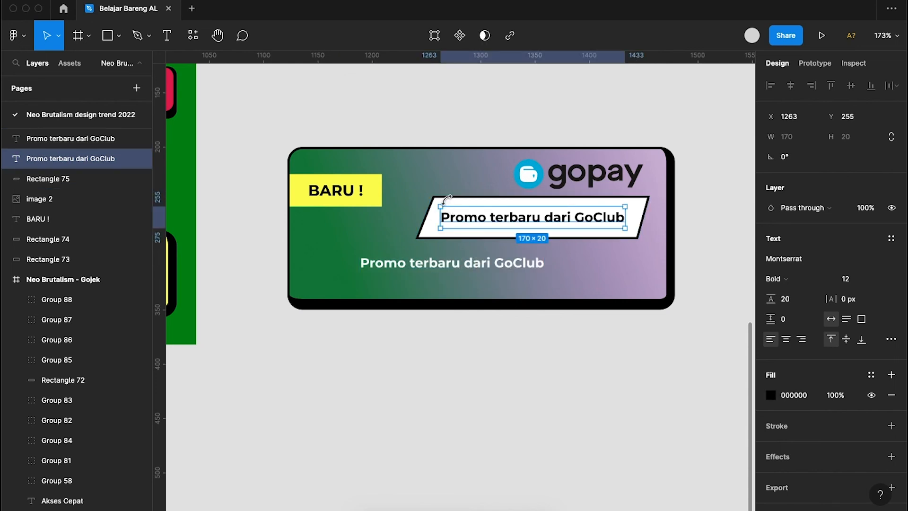
left_click(461, 199)
key("super+d")
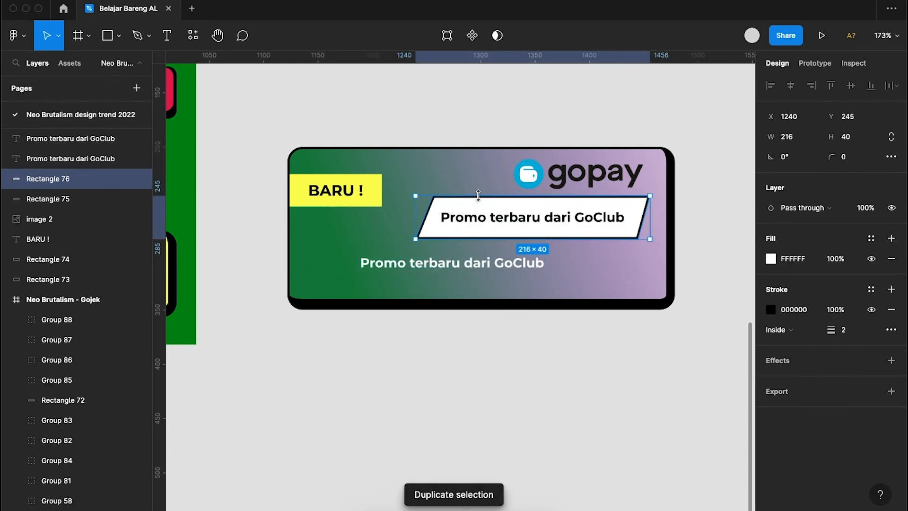
left_click_drag(483, 204, 487, 211)
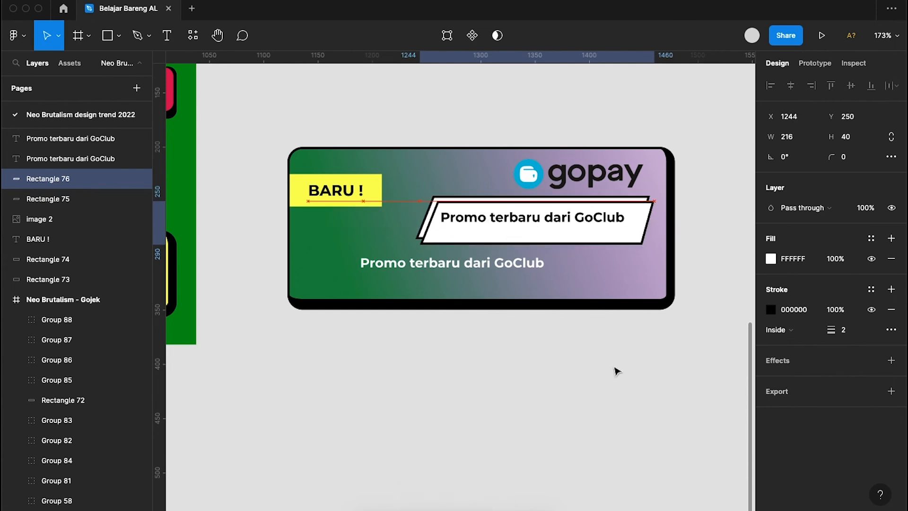
left_click(615, 370)
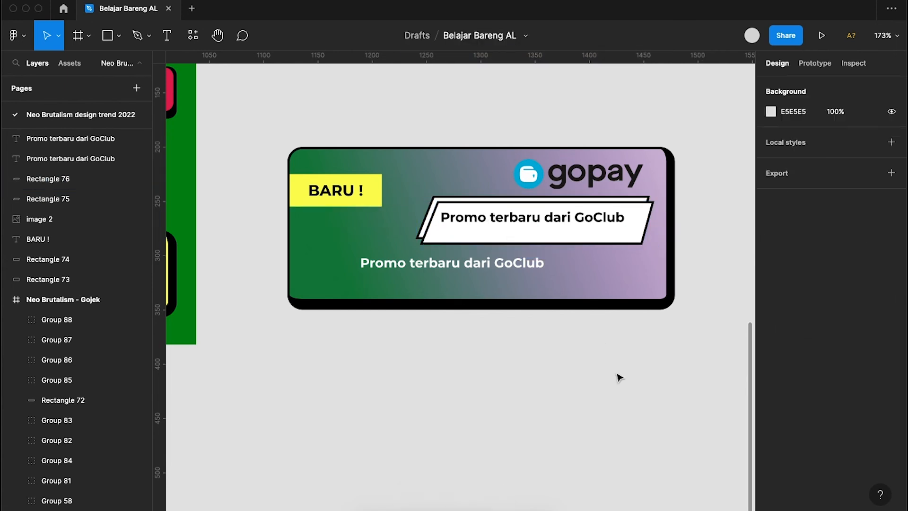
- Reshape the banner copy's left side, moving its upper corner to X 1236.5, Y 252 and its lower corner to X 1253.5, Y 290
double_click(583, 244)
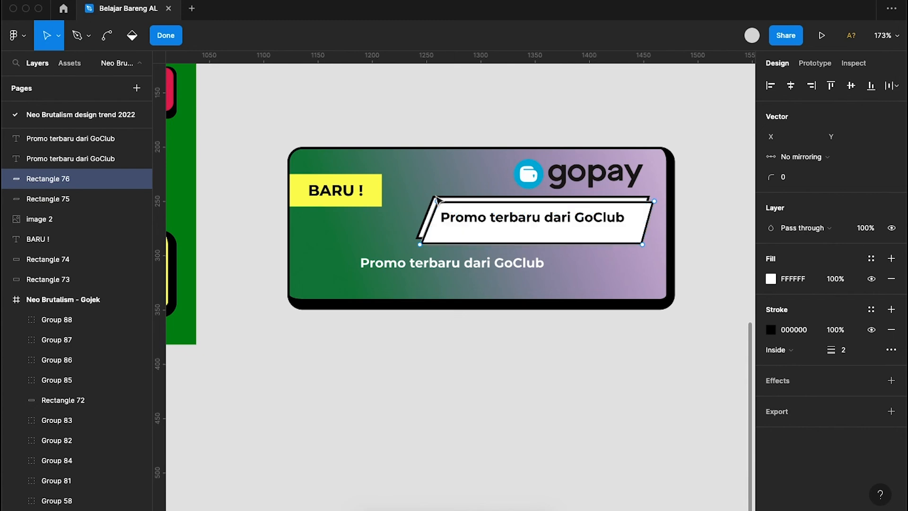
scroll(438, 200, "up", 5, "ctrl")
left_click(436, 199)
left_click_drag(436, 200, 397, 214)
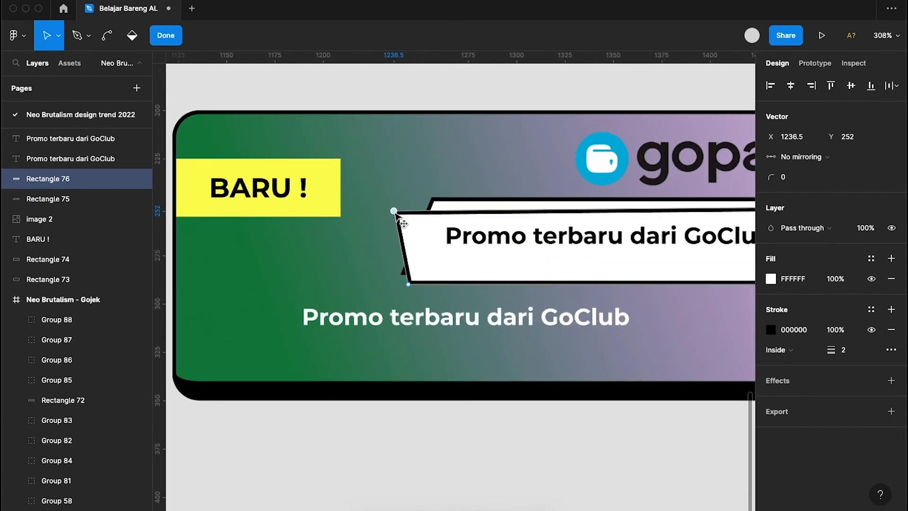
left_click(409, 285)
left_click_drag(409, 285, 427, 287)
- Move the banner copy's upper-right corner inward to X 1437.5, Y 250, and exit point editing
scroll(428, 287, "right", 5)
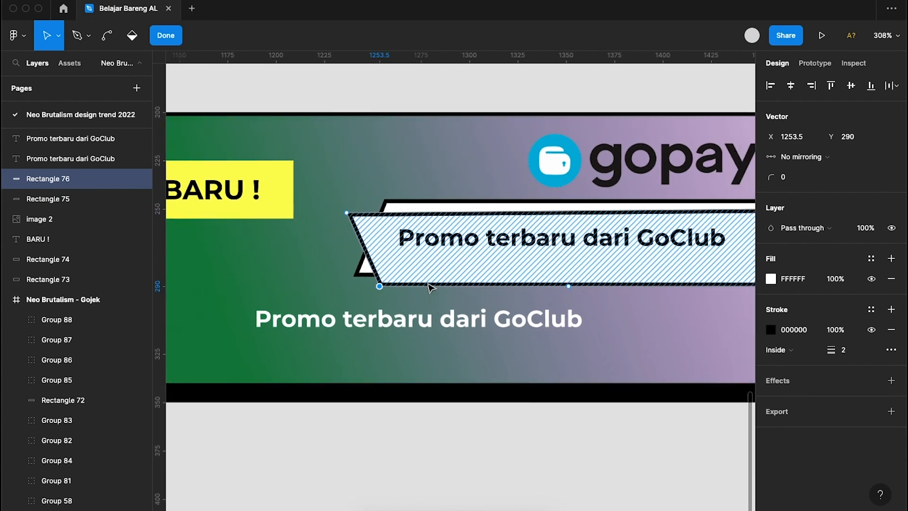
left_click(598, 286)
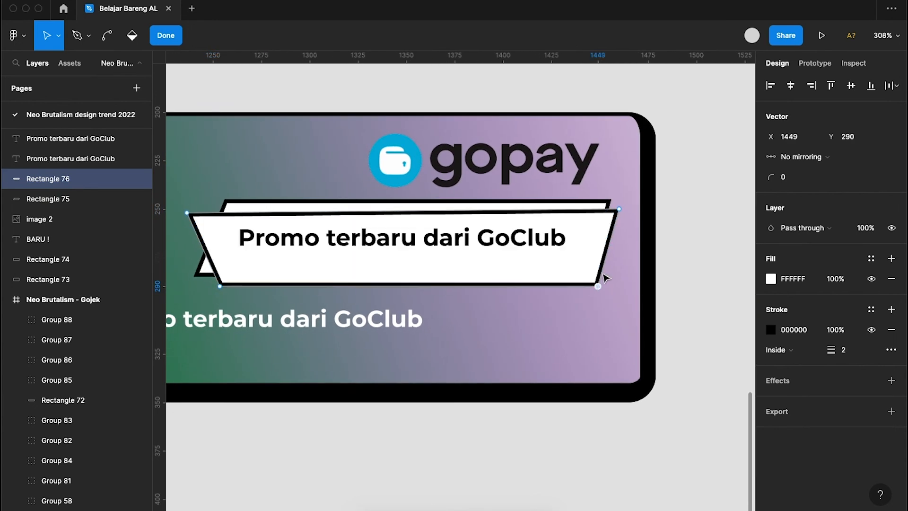
left_click(616, 209)
left_click_drag(616, 209, 583, 211)
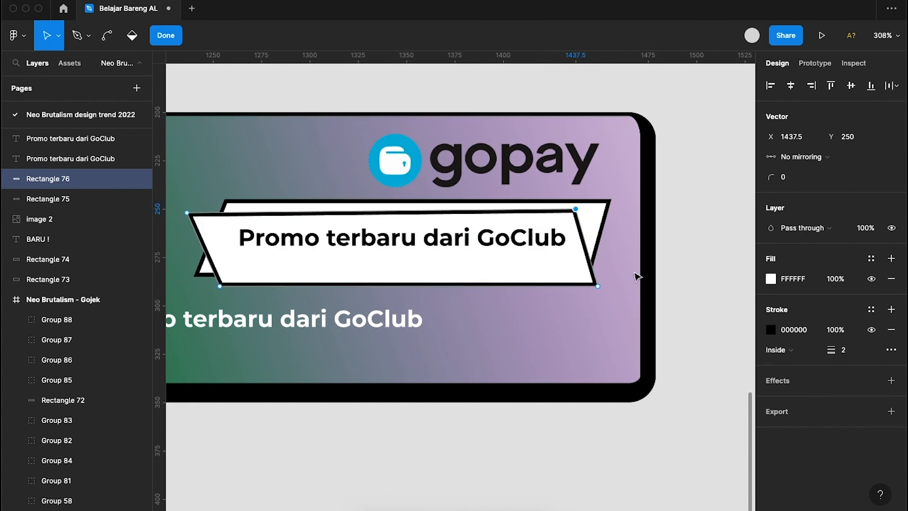
left_click(691, 290)
left_click(691, 291)
scroll(690, 290, "down", 3)
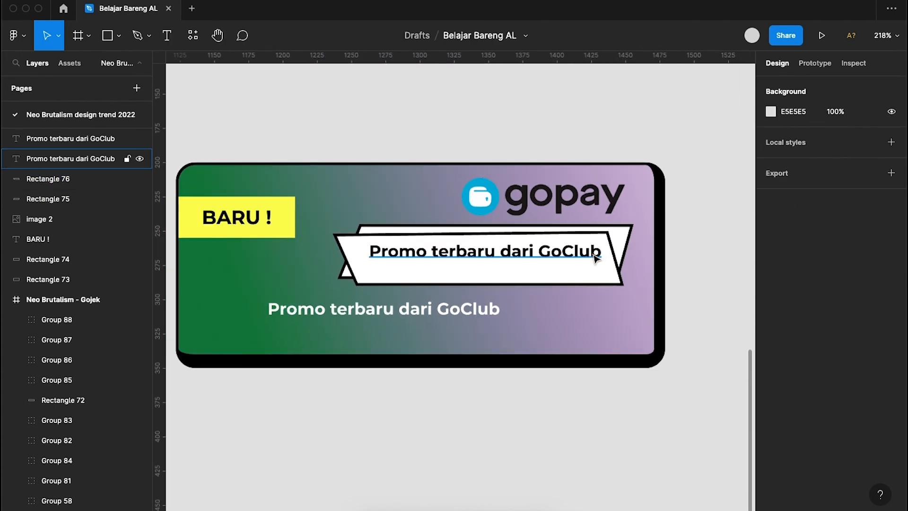
- Centre the promo text in the front banner shape and shift both so the shape sits at X 1240
left_click(569, 257)
left_click_drag(569, 256, 610, 283)
left_click(610, 279, "shift")
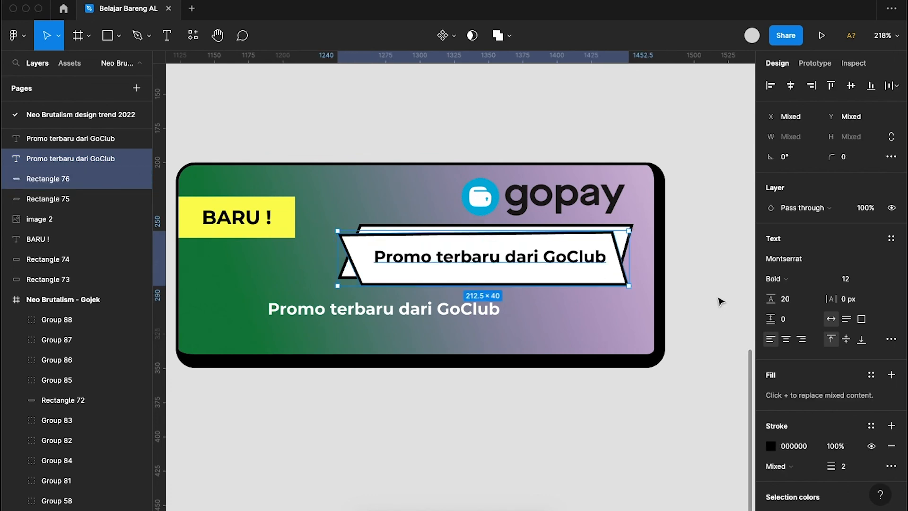
left_click(719, 300)
- Move the white text copy directly beneath the banner, to X 1263, Y 300
scroll(719, 300, "down", 3)
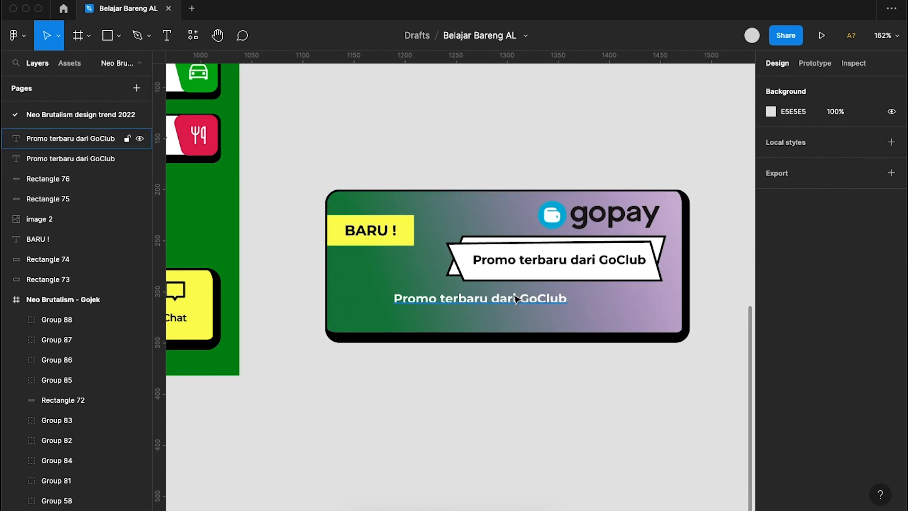
left_click(517, 299)
left_click_drag(517, 299, 591, 302)
- Move both banner shapes and their promo text down together to Y 252, centred vertically on the card
left_click(591, 280)
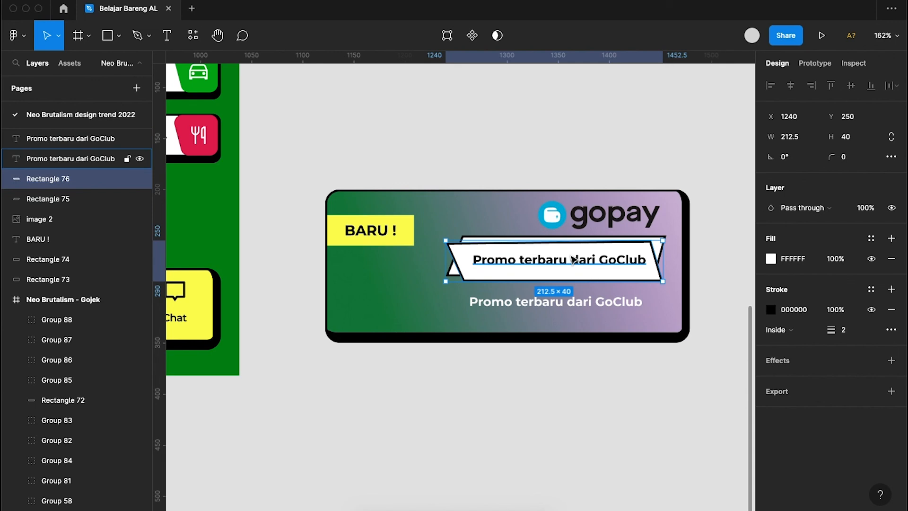
left_click(586, 262, "shift")
left_click(528, 238, "shift")
left_click_drag(552, 263, 554, 270)
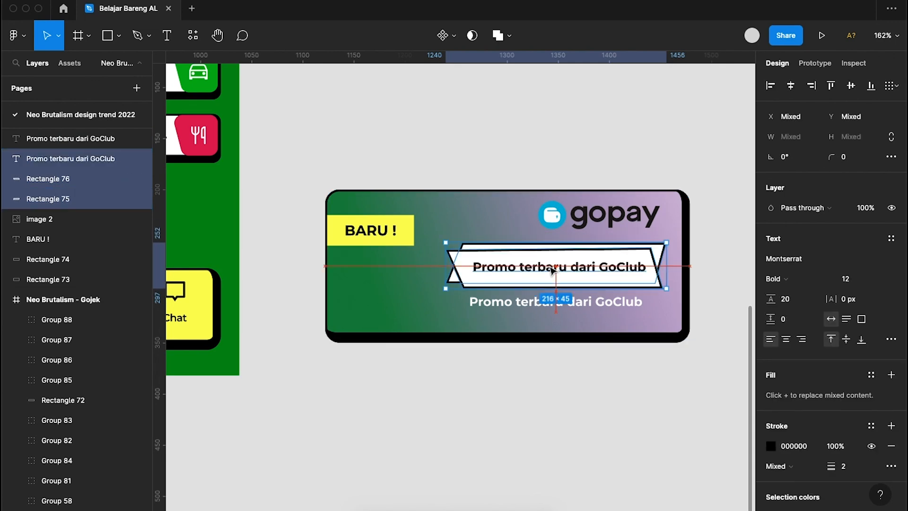
left_click(525, 412)
- Change the white text under the banner to "Dapatkan gopay gratis dari GoClub poin" and move it to X 1201, Y 304
scroll(534, 409, "right", 1)
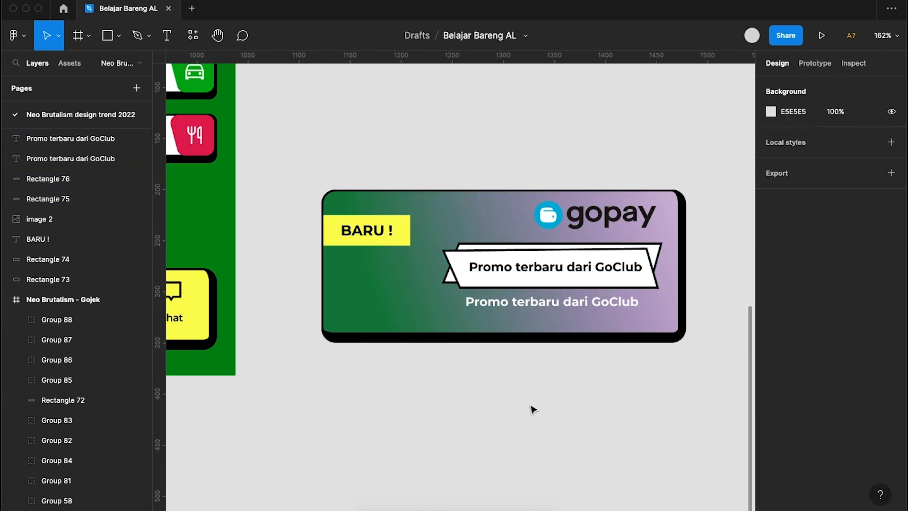
double_click(574, 308)
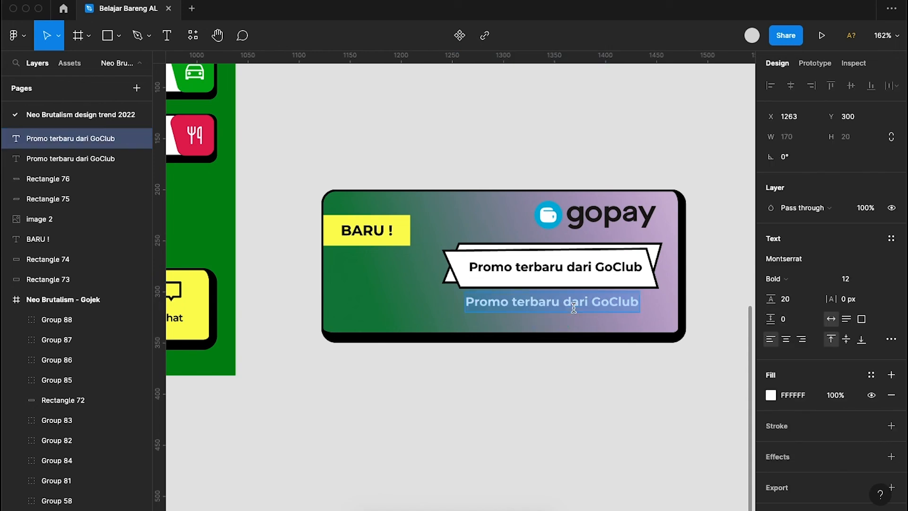
type("Dapatkan")
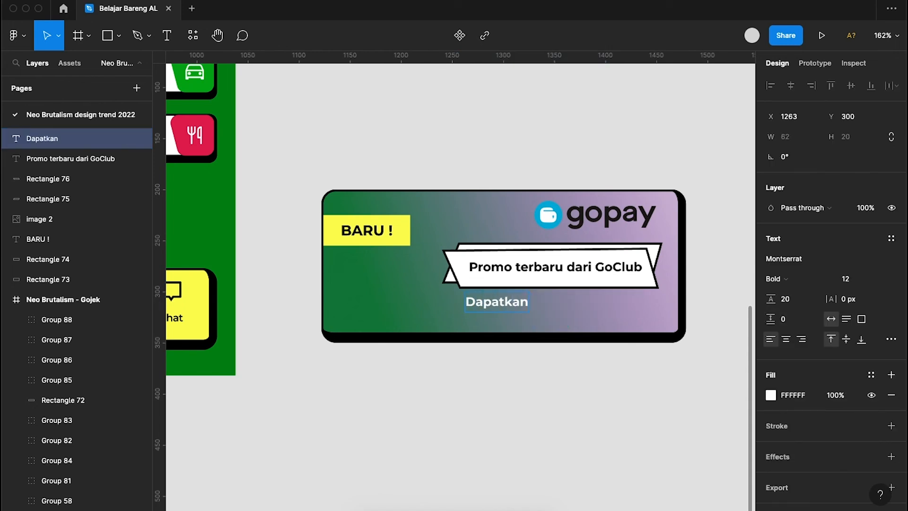
type(" gopay")
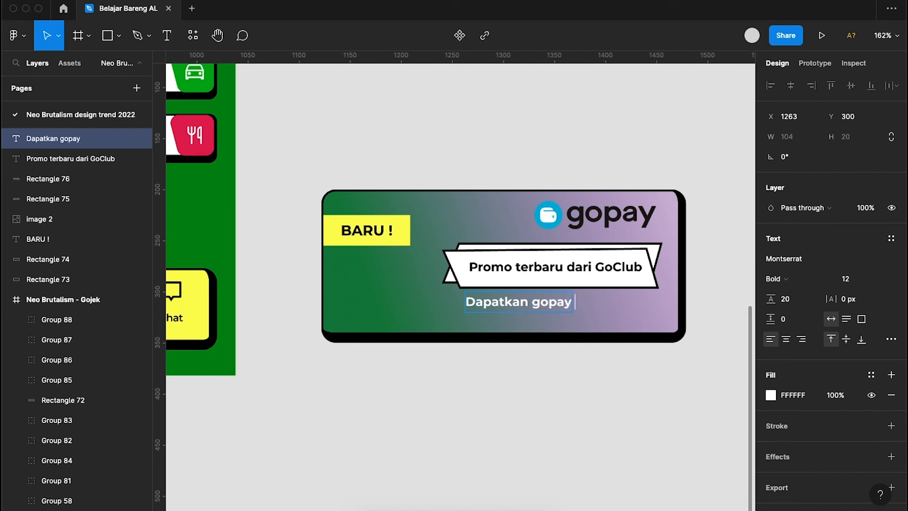
type(" gratis dari")
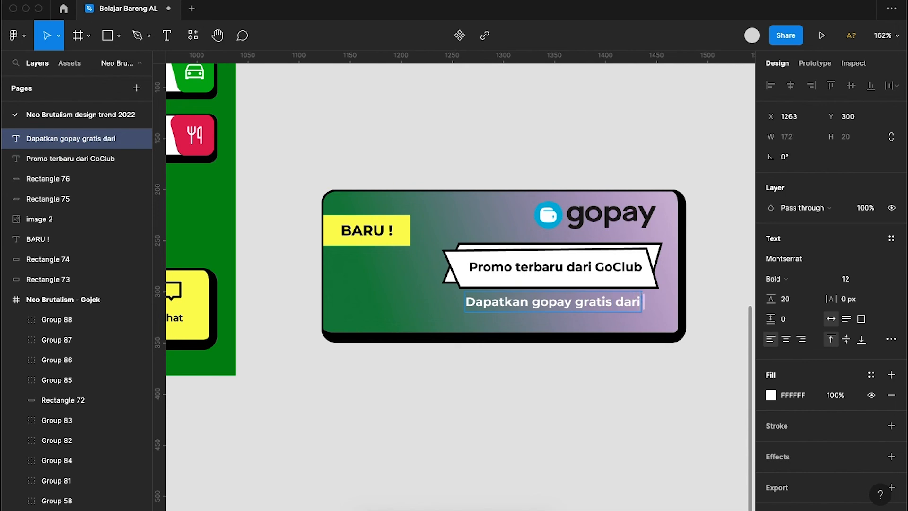
type(" Go")
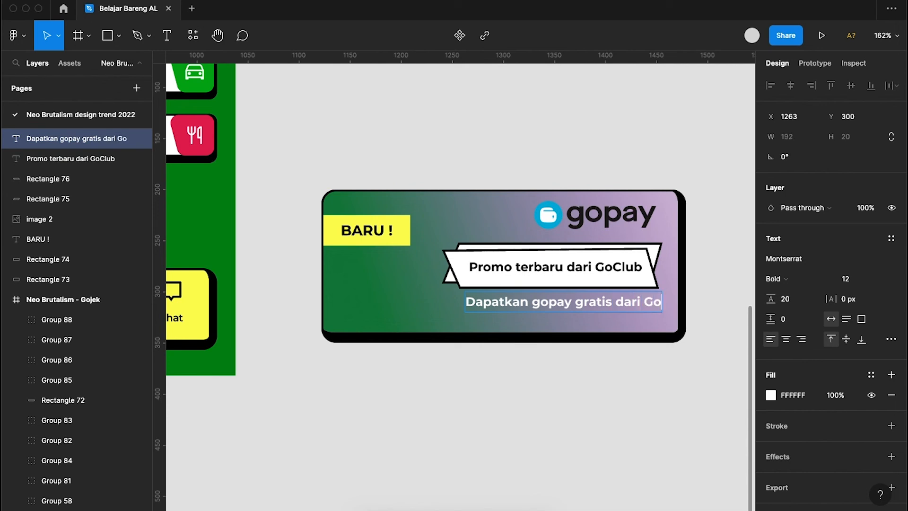
type("Club poin")
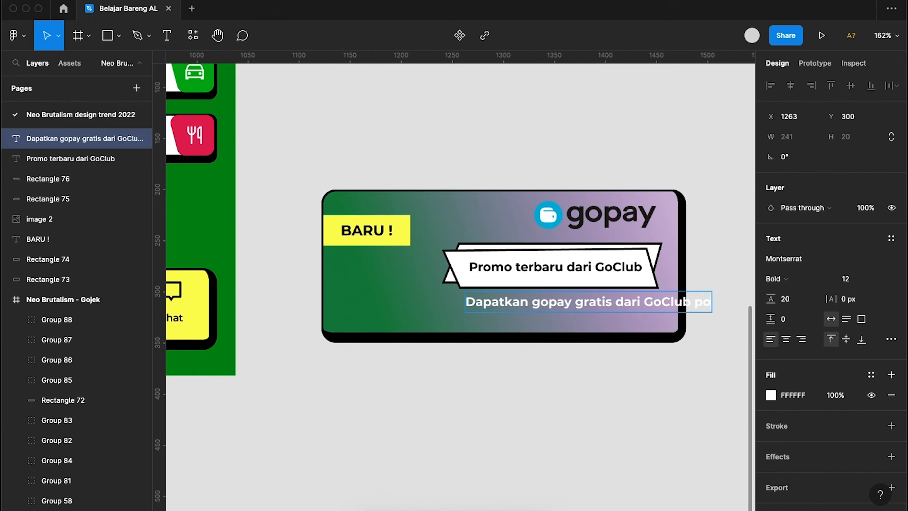
left_click(575, 385)
scroll(575, 385, "down", 3)
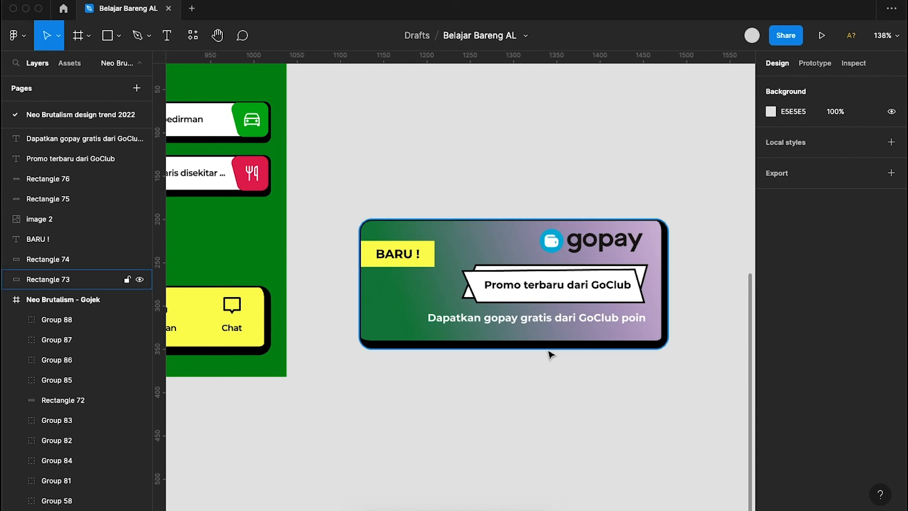
- Replace the banner's black text with "Gopay Gratis Bestieku" and centre it horizontally in the front banner shape
scroll(547, 353, "up", 5)
scroll(547, 353, "down", 4)
scroll(549, 353, "up", 3)
scroll(549, 354, "up", 5)
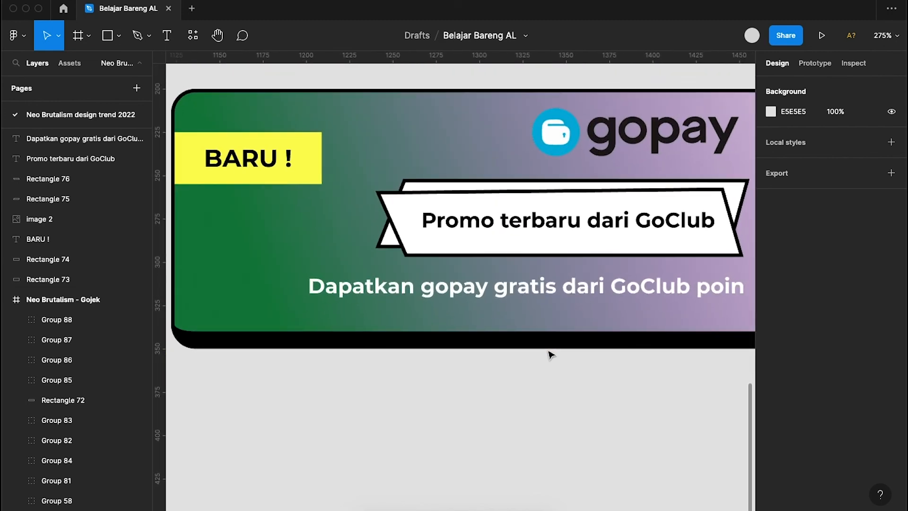
double_click(536, 265)
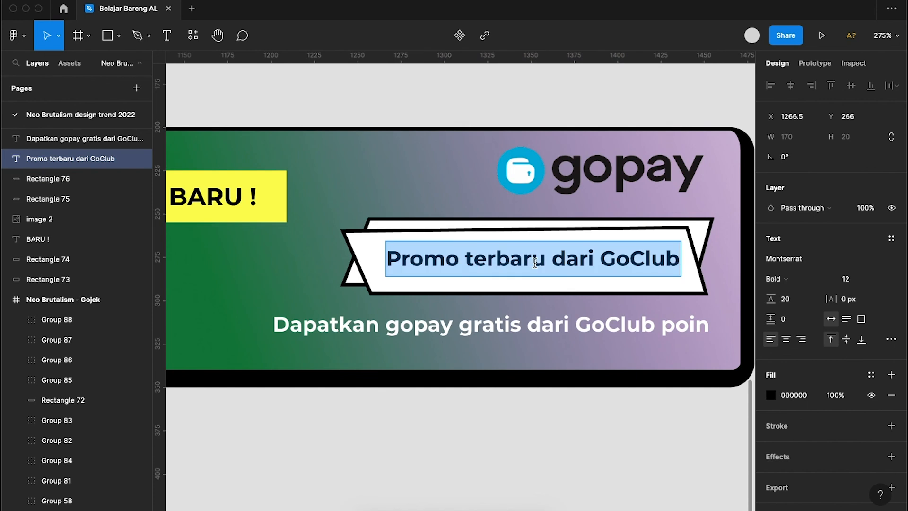
scroll(535, 263, "up", 2)
scroll(535, 263, "down", 2)
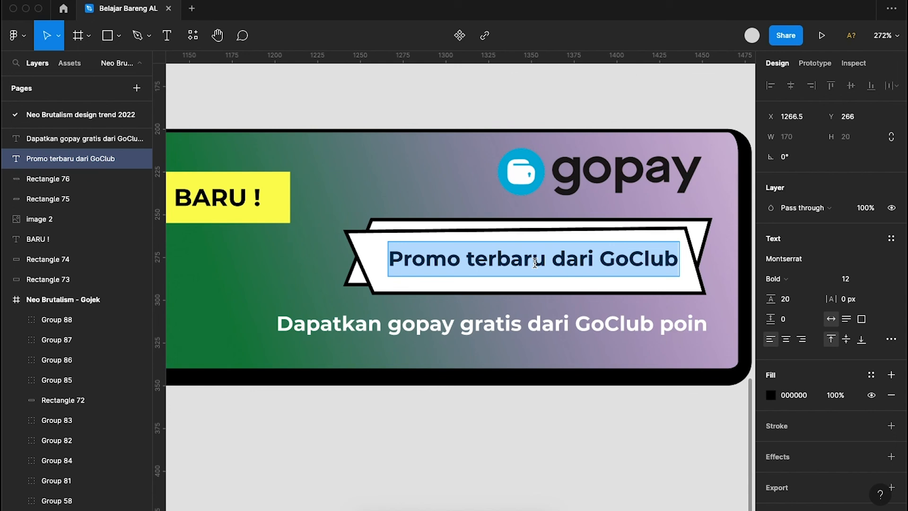
type("G")
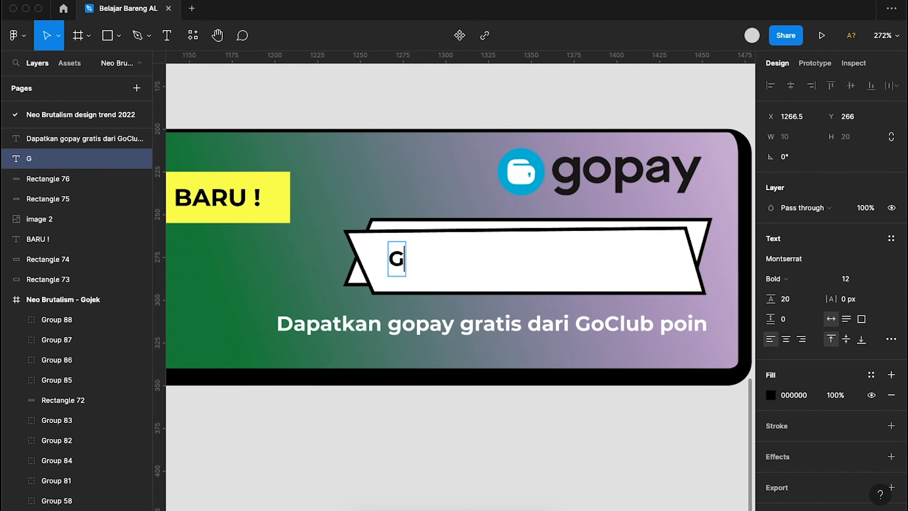
type("opay ")
type("Gar")
key("BackSpace")
key("BackSpace")
type("ratis")
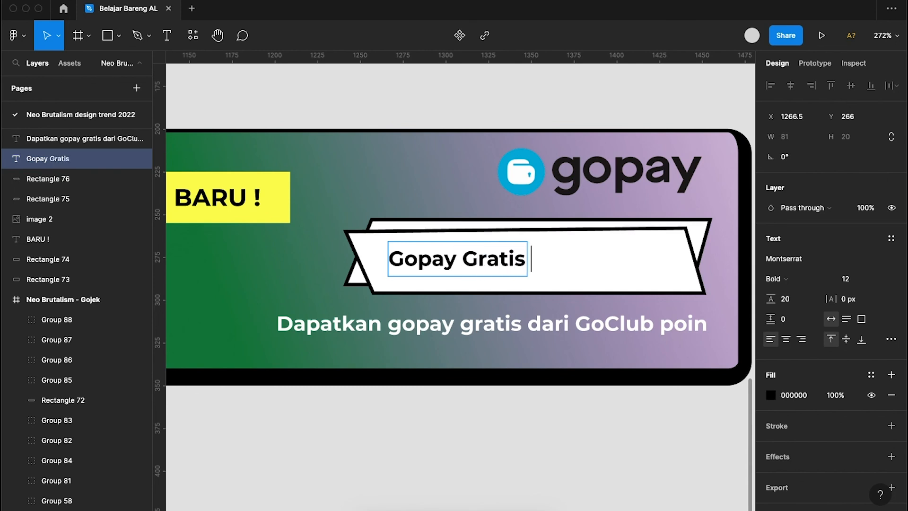
type("Bestieku")
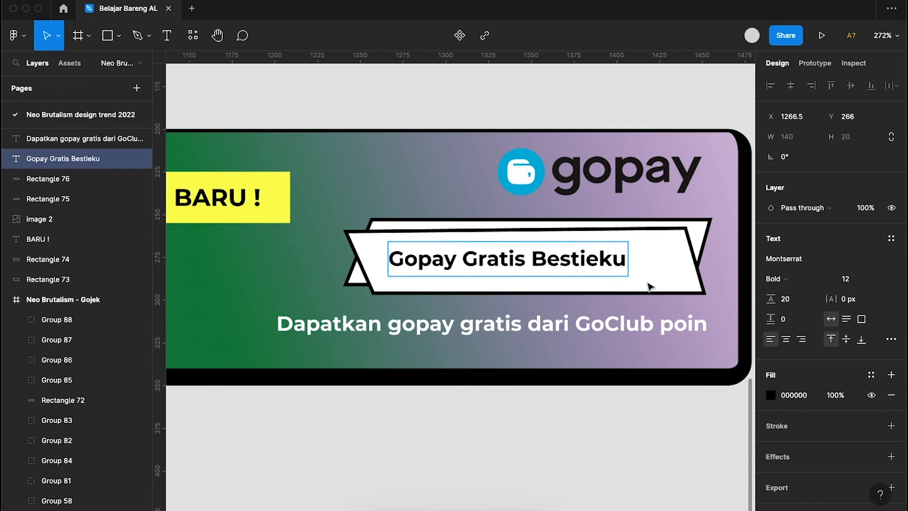
key("Escape")
left_click_drag(572, 260, 588, 261)
left_click(560, 458)
- Replace the white text under the banner with "S&K. Beli makan minimal 50K"
scroll(561, 458, "left", 1)
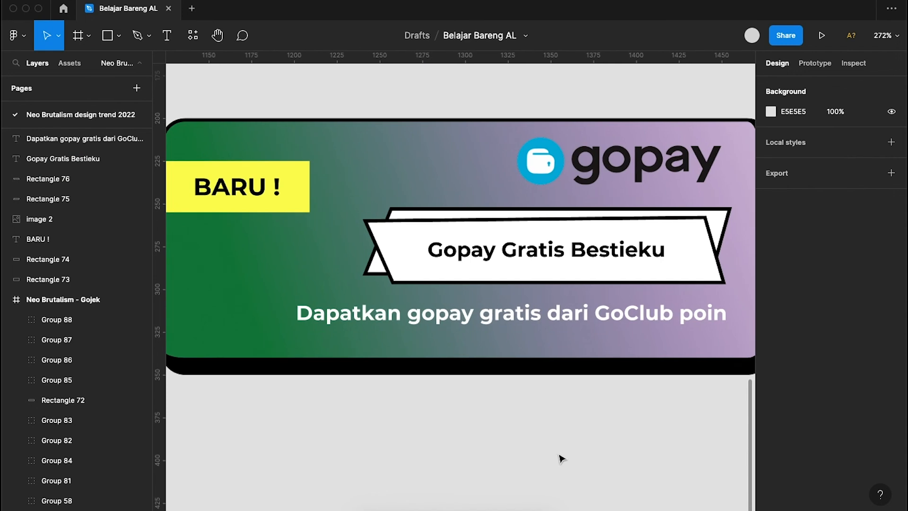
double_click(433, 320)
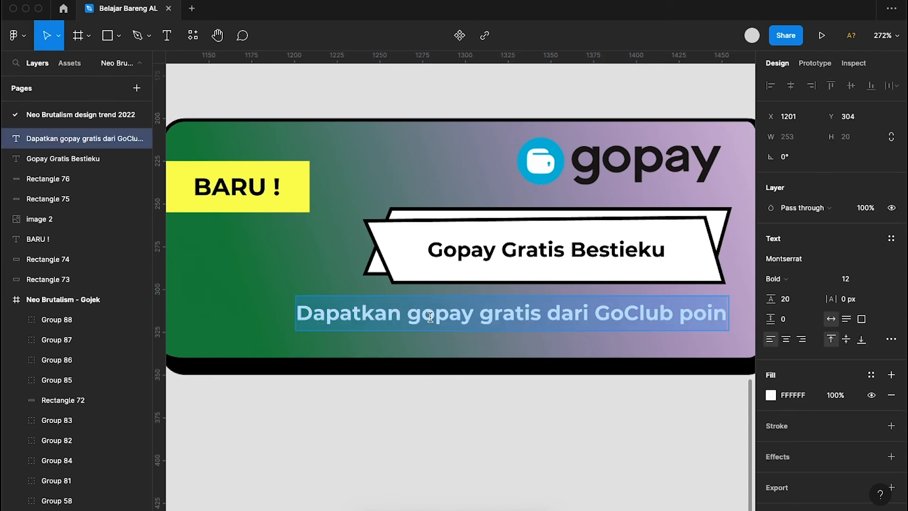
type("S")
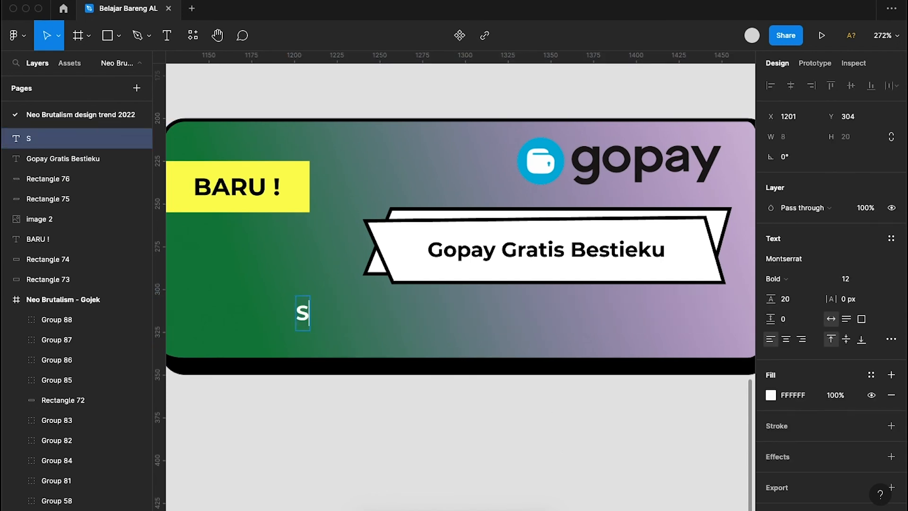
type("&K.")
type("Ssaa")
key("BackSpace")
key("BackSpace")
key("BackSpace")
key("BackSpace")
type("b")
key("BackSpace")
type("Beli ma")
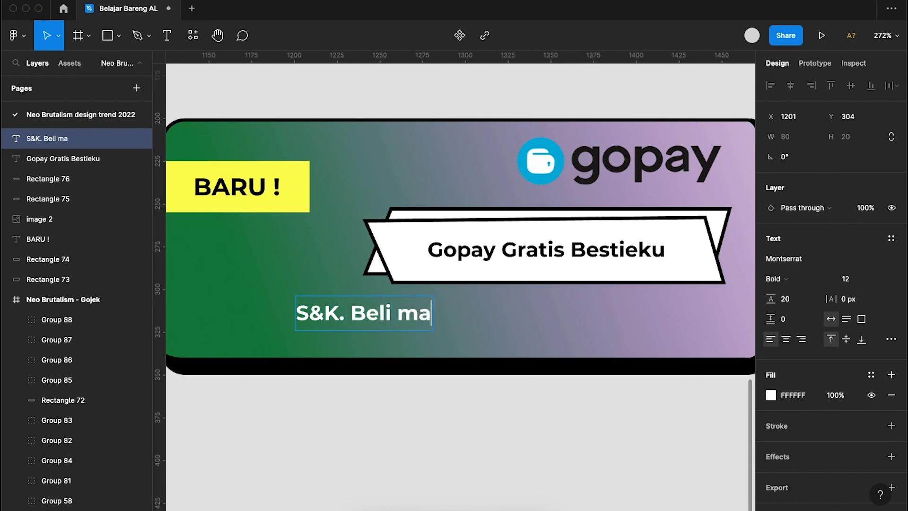
type("kan minimal")
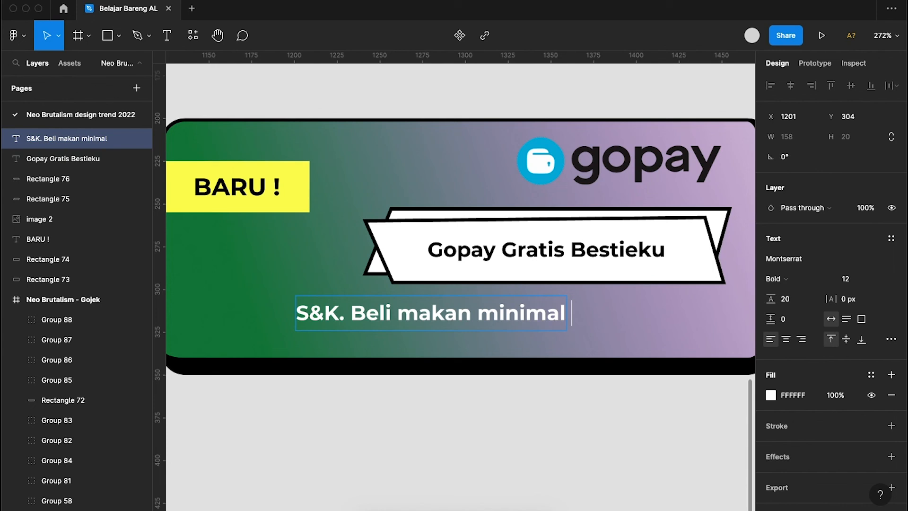
type("50K")
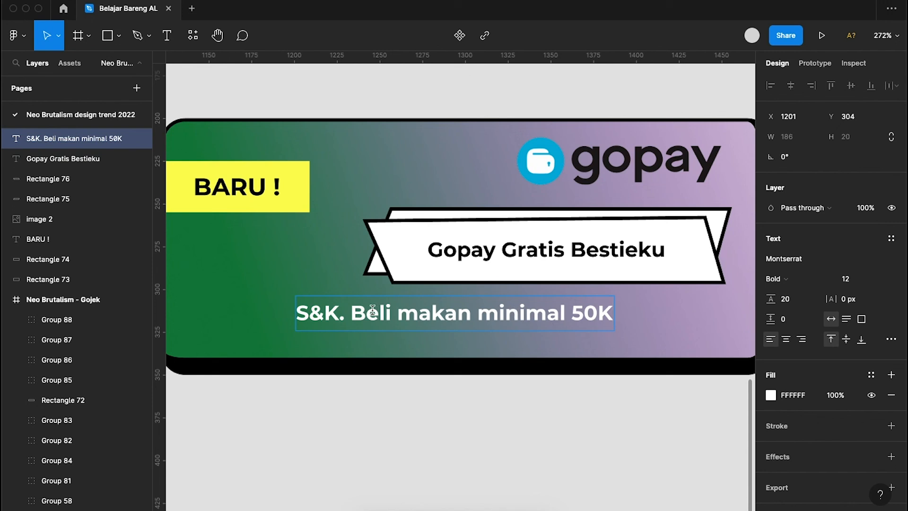
- Set "Beli makan minimal 50K" to Medium weight at size 14, leaving "S&K." bold, and move the text line to X 1247, Y 309
left_click(356, 312, "shift")
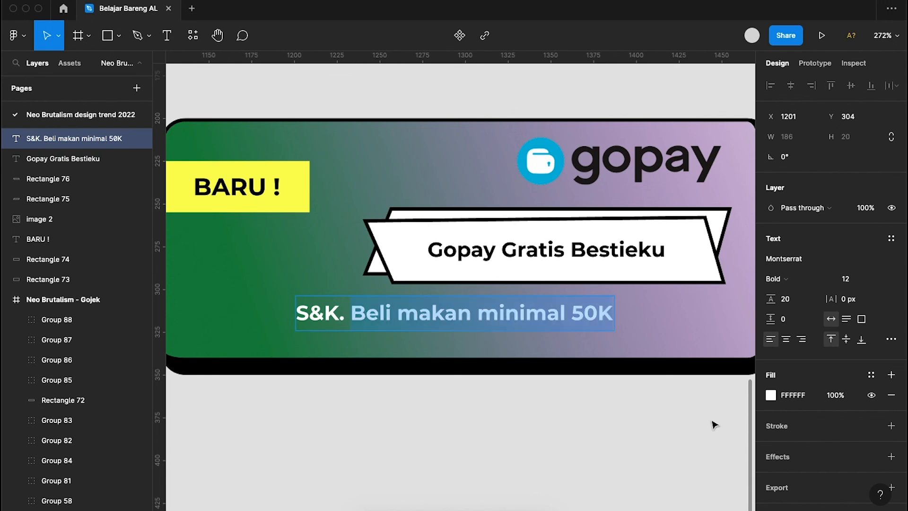
left_click(787, 281)
left_click(804, 246)
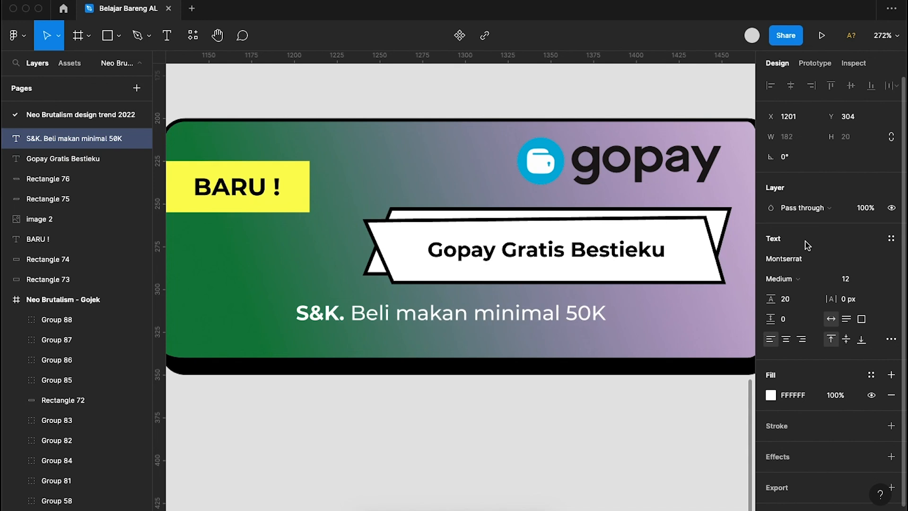
left_click(866, 285)
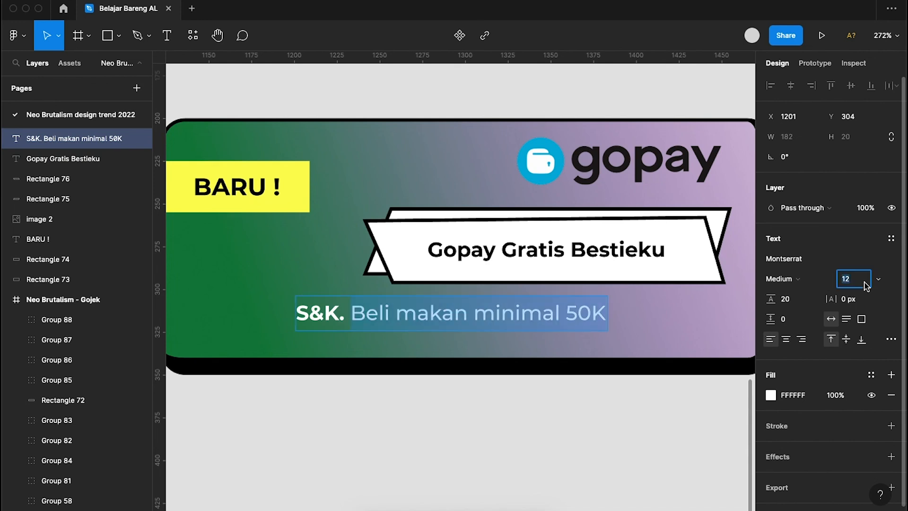
type("14")
key("Return")
key("Escape")
left_click_drag(600, 323, 679, 335)
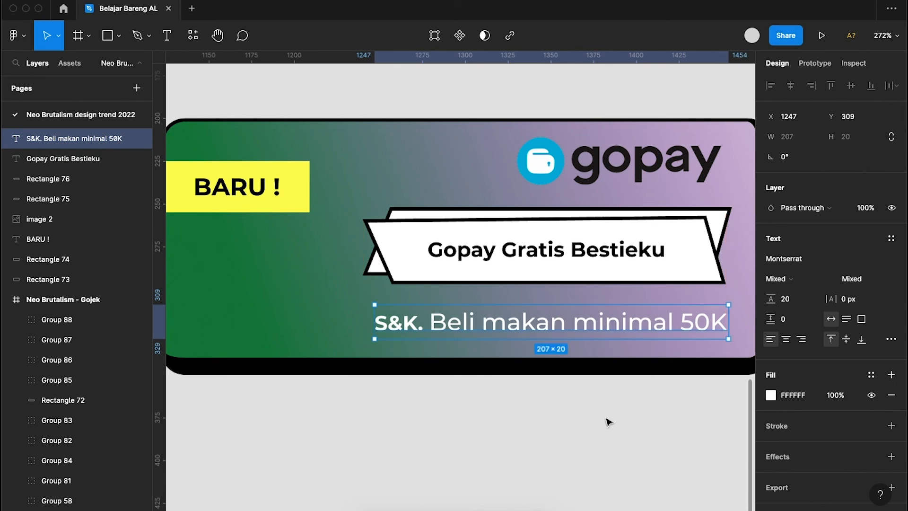
left_click(608, 422)
- Check the gopay logo's distances to the card edges and nudge the logo left to X 1327
scroll(609, 421, "down", 3)
scroll(608, 421, "up", 4)
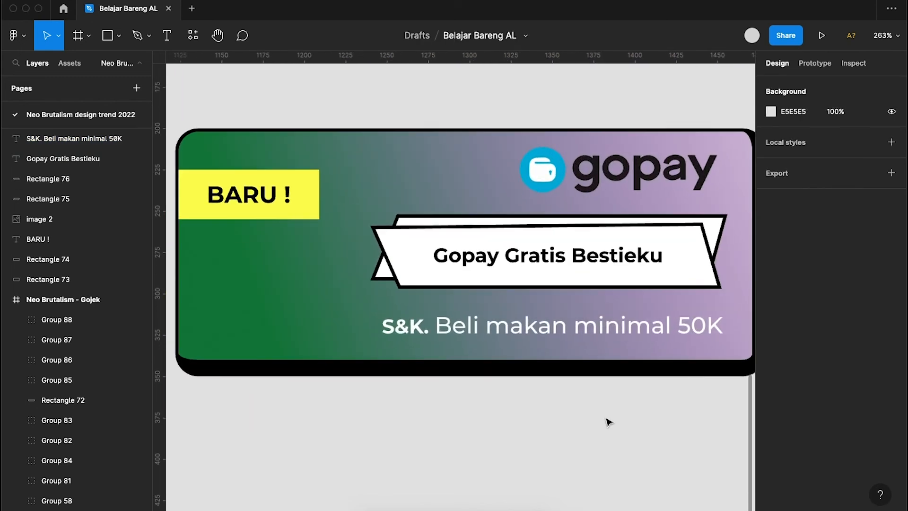
left_click(554, 213)
key("alt")
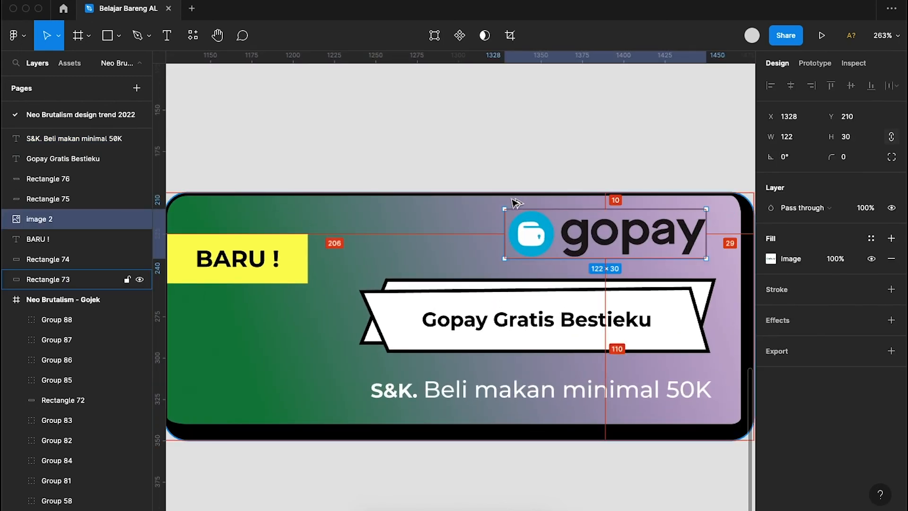
key("Left")
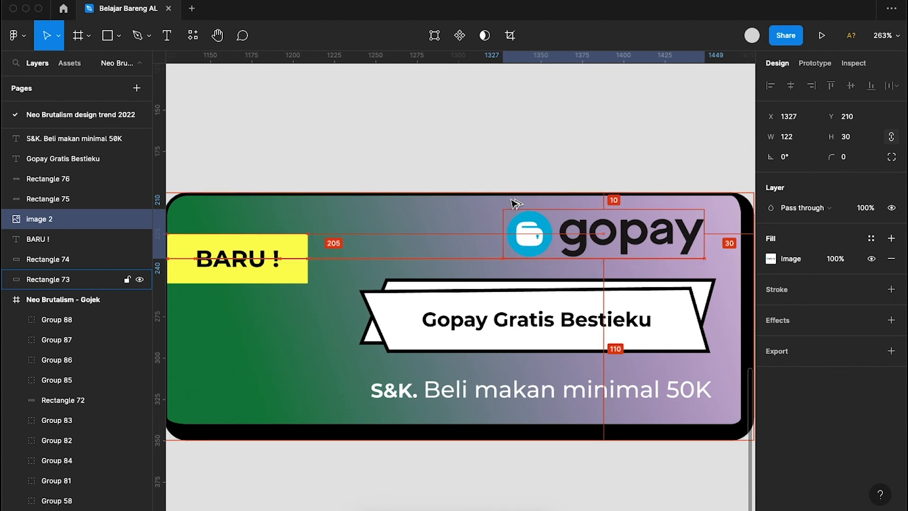
- Measure the distances from the yellow "BARU !" label to the card's edges
left_click(306, 258)
key("alt")
scroll(356, 228, "left", 3)
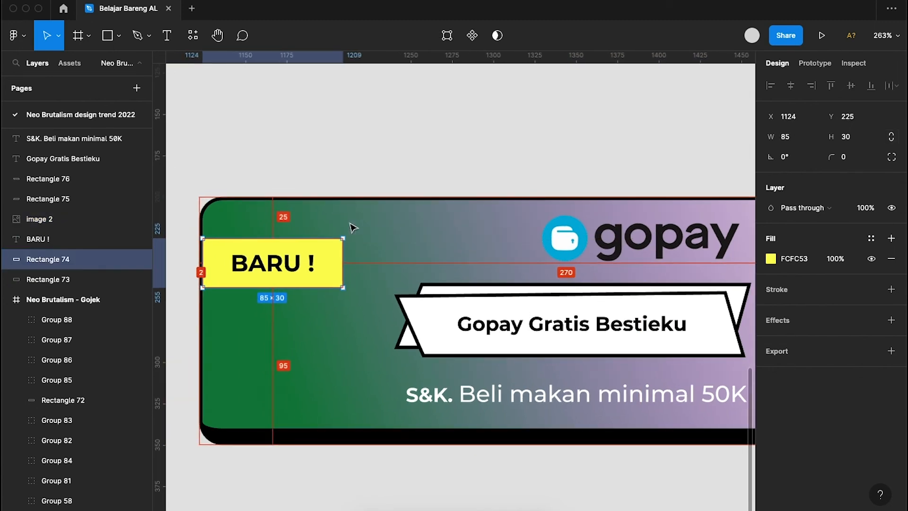
left_click(302, 264, "shift")
key("alt")
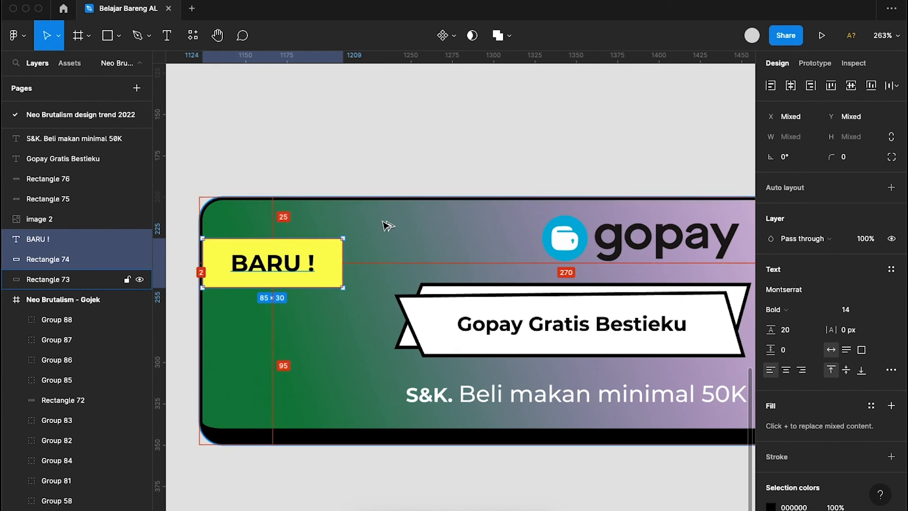
left_click(456, 148)
- Group the card background, label, logo, banner shapes and texts into one promo card group
scroll(457, 148, "down", 5)
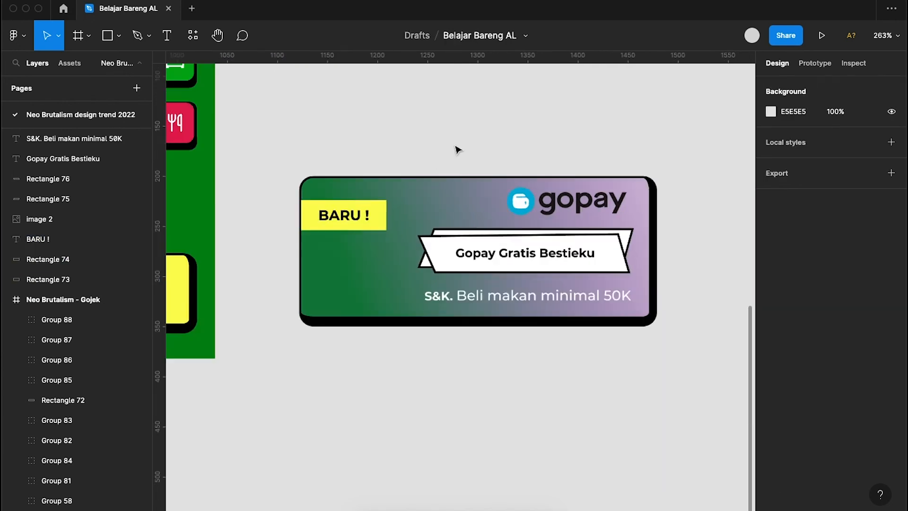
left_click_drag(312, 141, 676, 363)
key("ctrl+g")
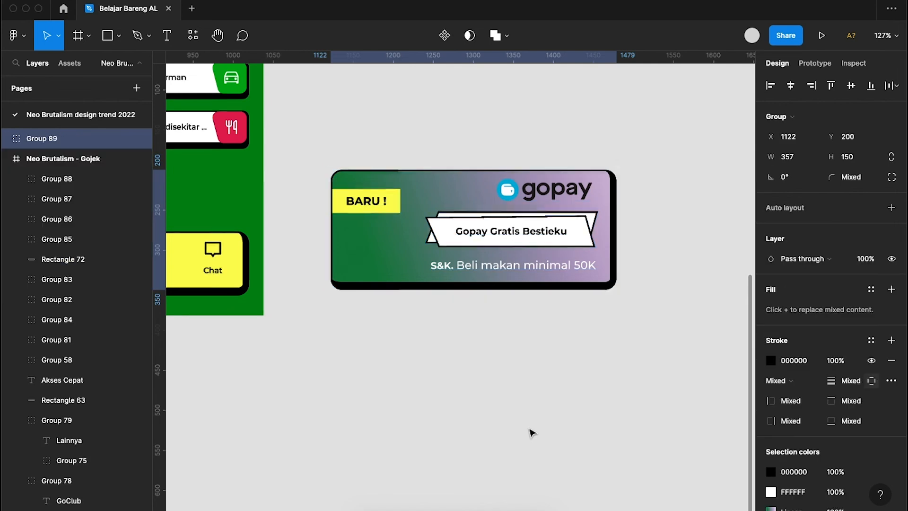
- Move the promo card group into the Gojek frame under the Akses Cepat tiles at X 18, Y 655, and send it behind the navigation bar
scroll(531, 432, "down", 2)
scroll(531, 432, "down", 2)
left_click_drag(612, 294, 350, 282)
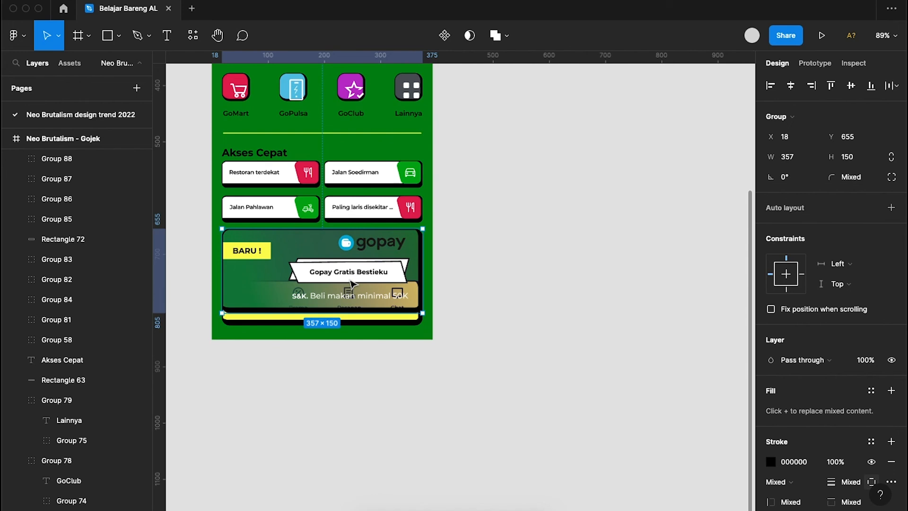
key("[")
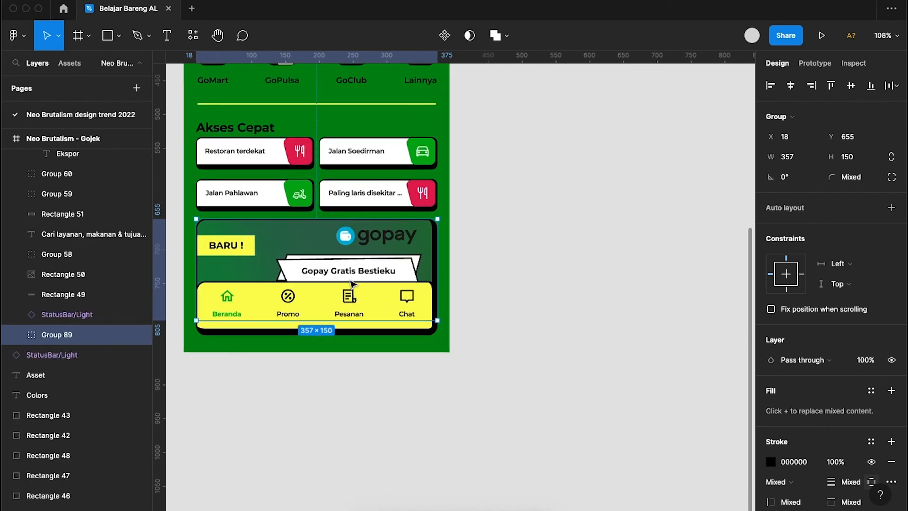
- Measure the vertical gap between the promo card and the "Paling laris disekitar" tile above it
scroll(351, 283, "up", 5)
scroll(351, 283, "down", 2)
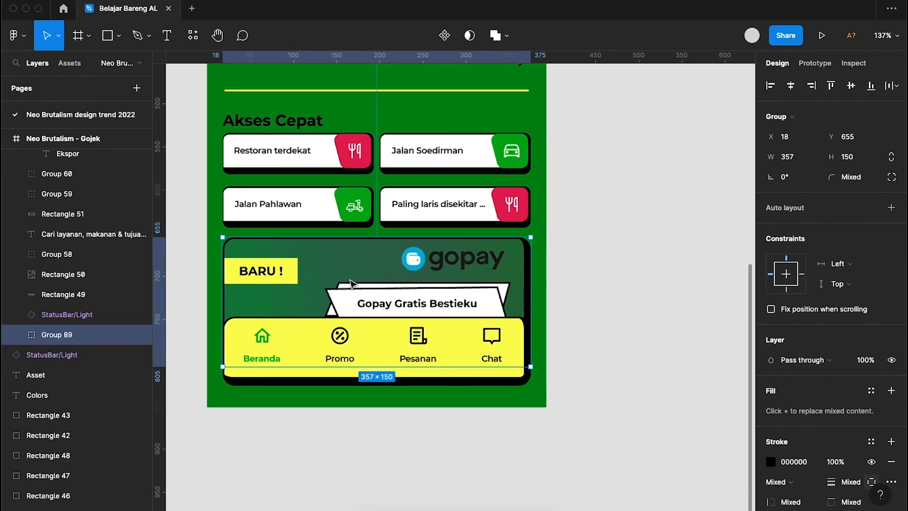
key("alt")
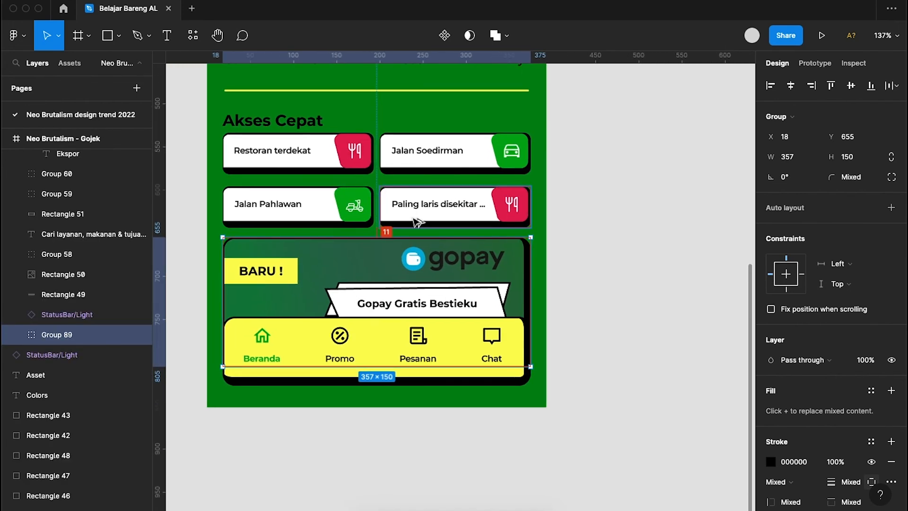
- Nudge the GoPay promo card group down to Y 658, increasing its gap from the tiles above
key("Down")
key("Down")
key("Down")
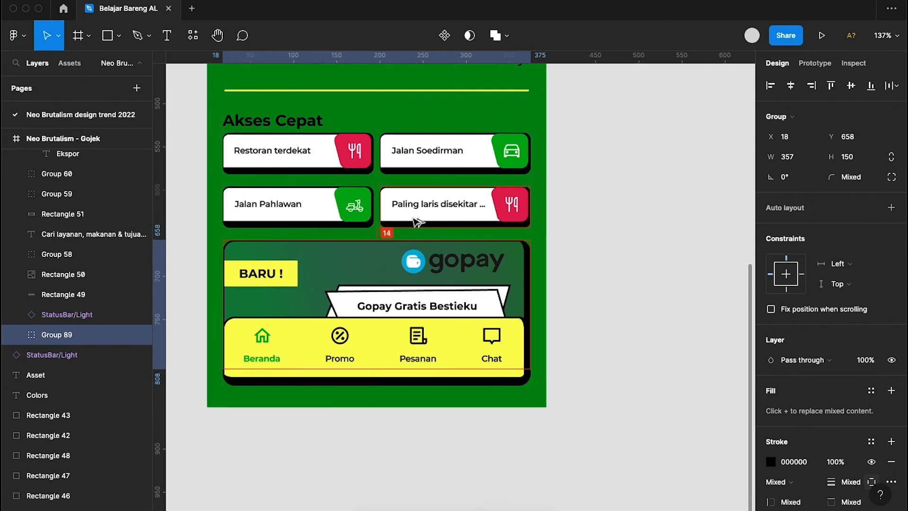
left_click(598, 298)
scroll(598, 298, "down", 2)
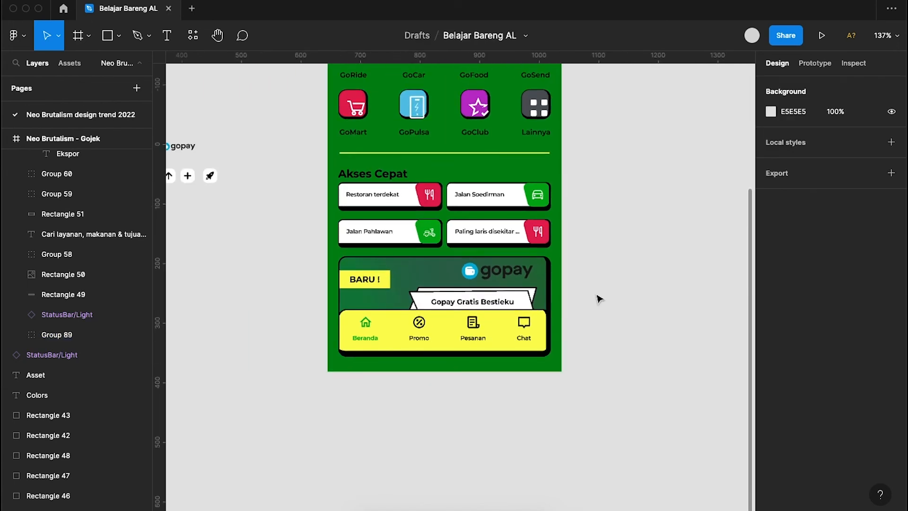
scroll(598, 298, "up", 2)
scroll(598, 298, "down", 3)
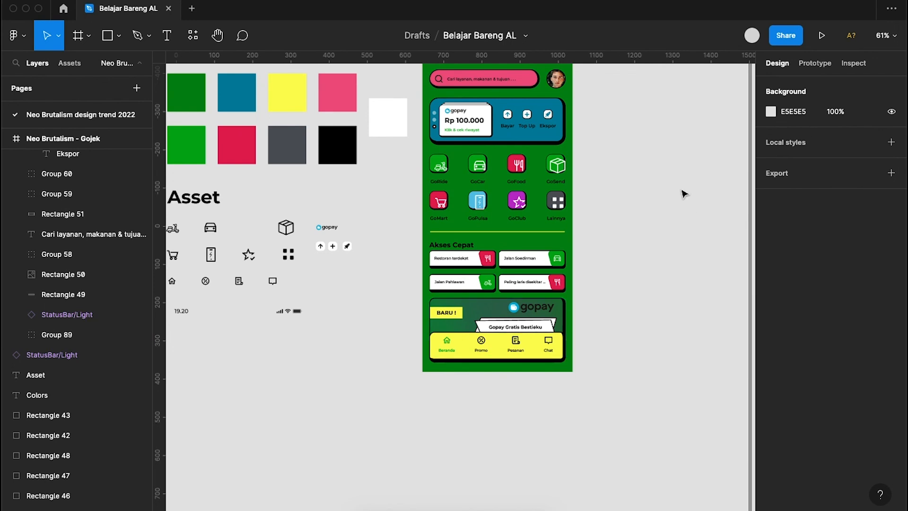
- Preview the Gojek screen as a prototype at actual size (100%) and examine it from the status bar to the navigation bar
left_click(822, 36)
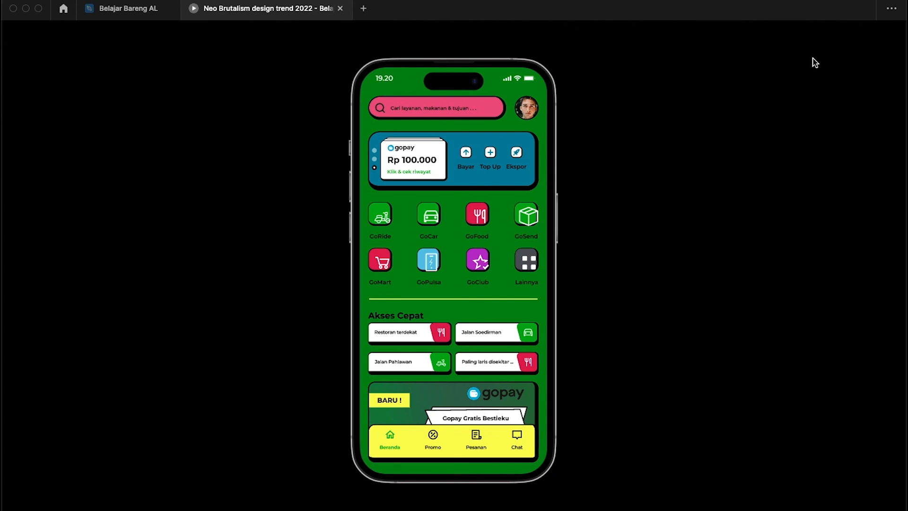
left_click(851, 35)
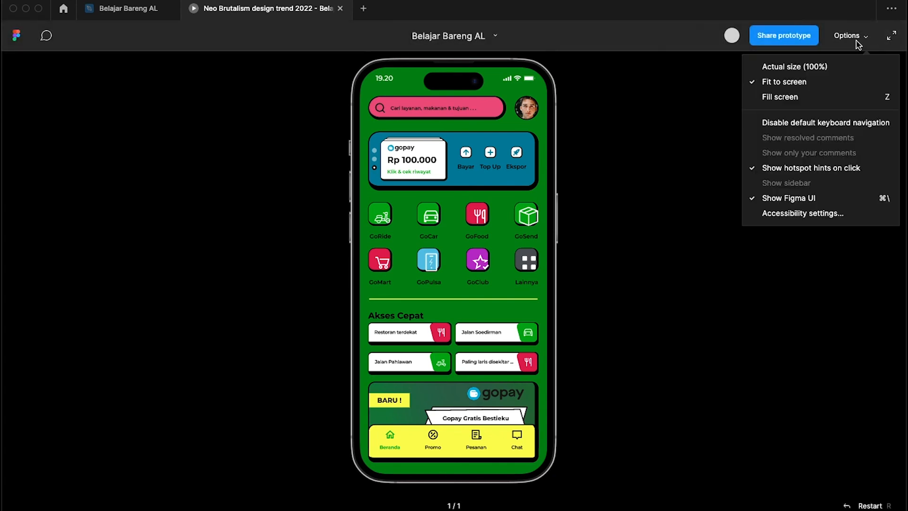
left_click(826, 67)
scroll(663, 218, "down", 5)
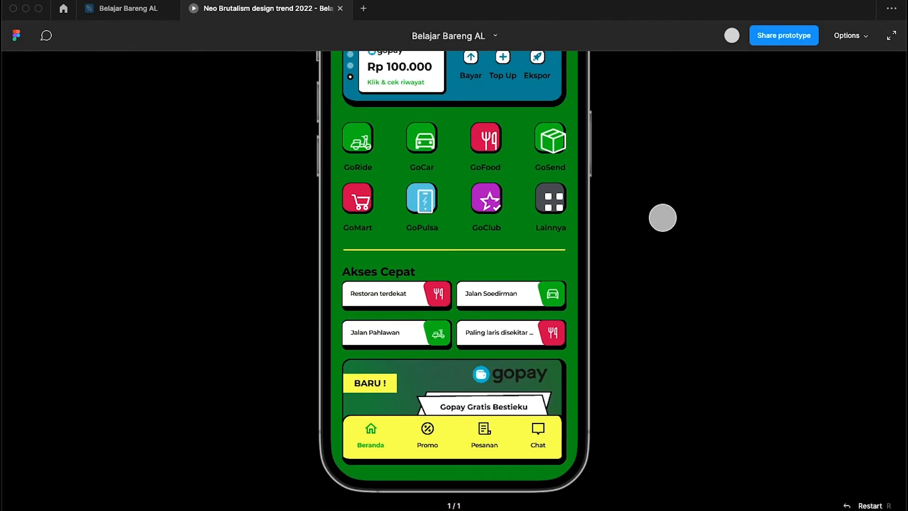
scroll(663, 218, "up", 5)
scroll(663, 218, "down", 5)
scroll(663, 216, "up", 5)
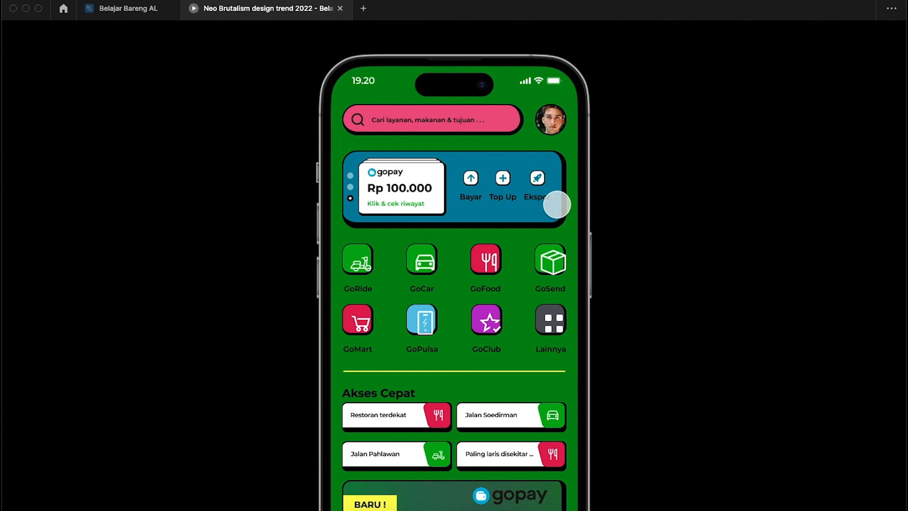
- Return to the design file and correct the label under the rocket icon in the GoPay card to "Eksplor"
left_click(131, 16)
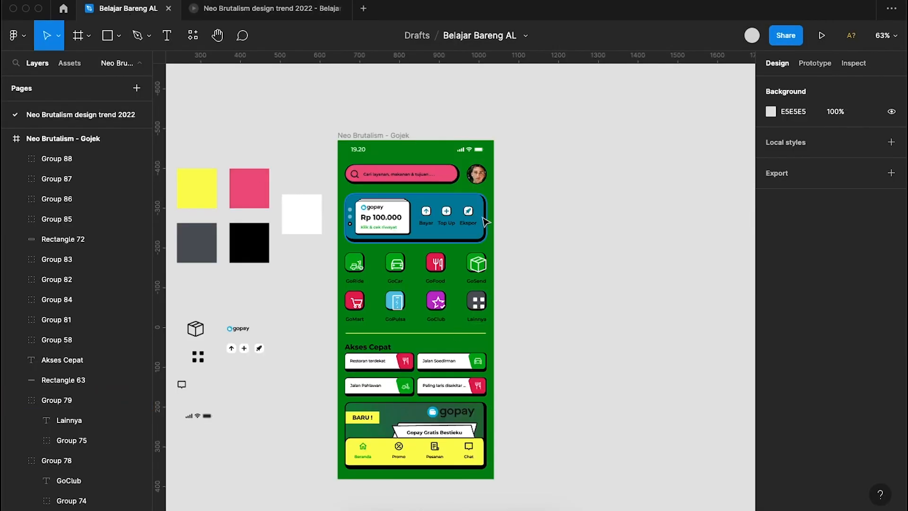
scroll(486, 222, "up", 5)
double_click(453, 240)
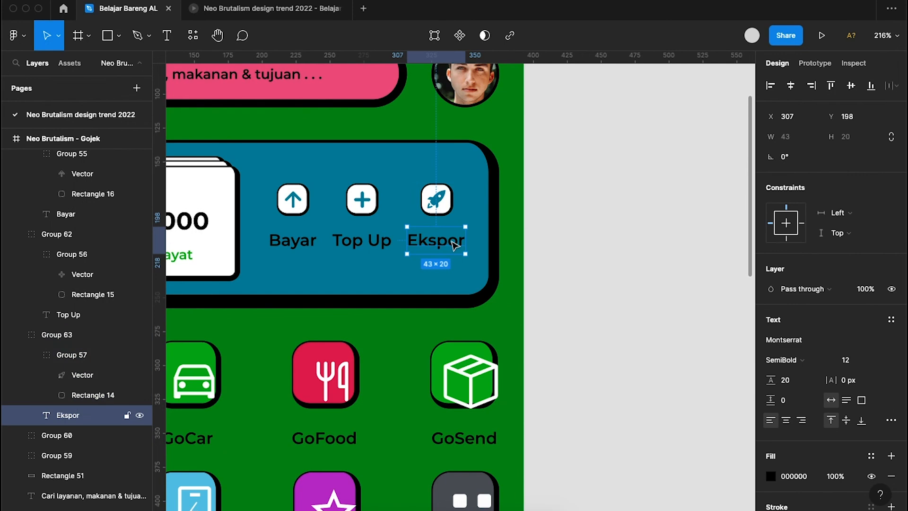
scroll(453, 244, "up", 5)
double_click(448, 244)
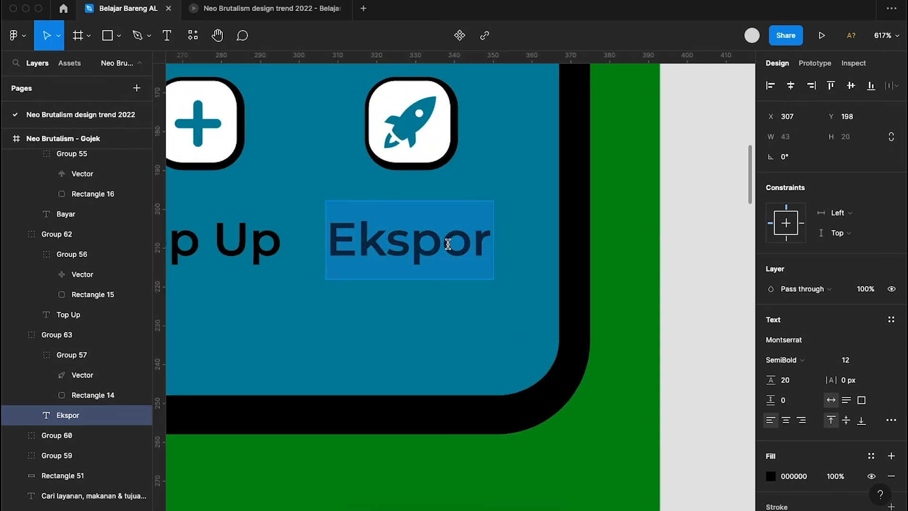
left_click(448, 244)
type("l")
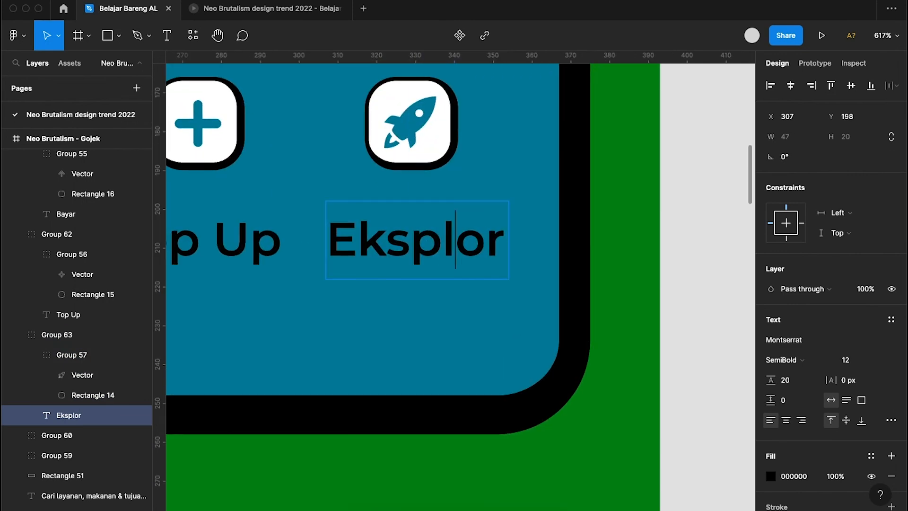
key("Escape")
- Centre the "Eksplor" label under the rocket icon and shift both 1 px right, placing the label at X 307
key("alt")
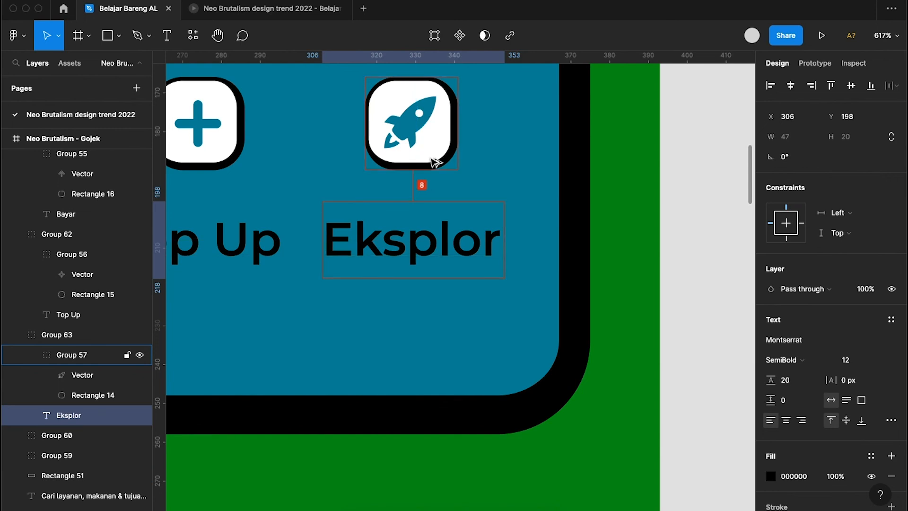
left_click(442, 159, "shift")
key("Right")
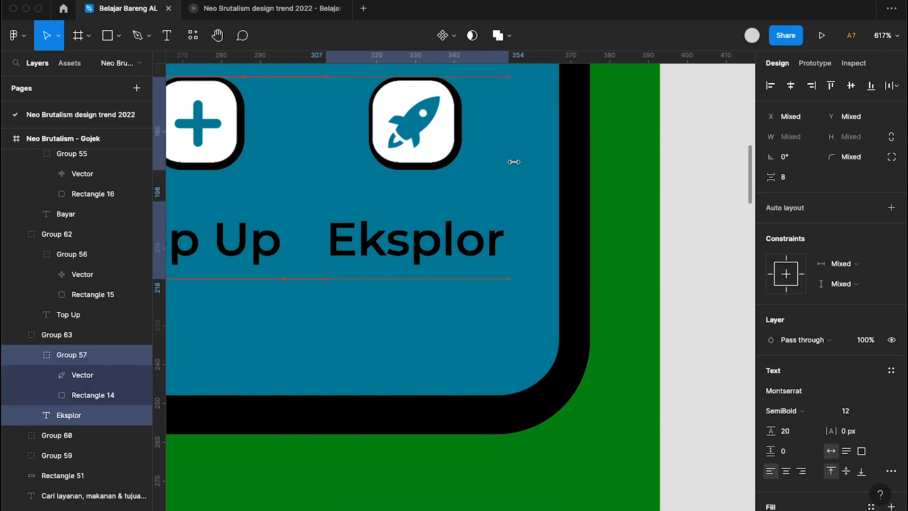
scroll(653, 244, "down", 2)
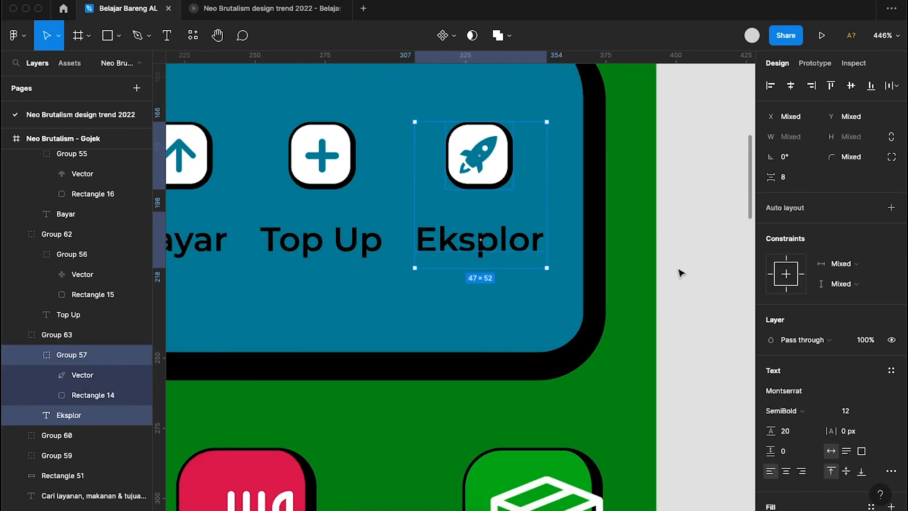
left_click(681, 273)
scroll(681, 273, "down", 3)
scroll(681, 273, "up", 1)
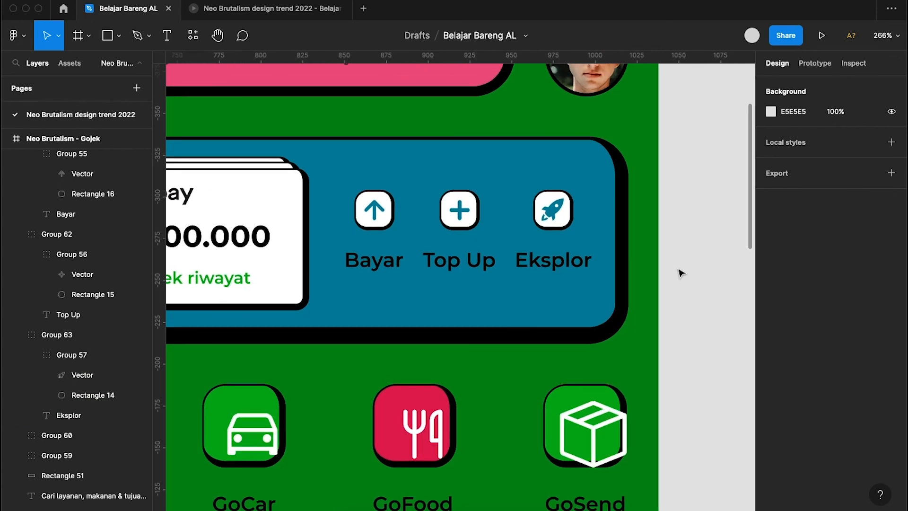
scroll(700, 155, "down", 1)
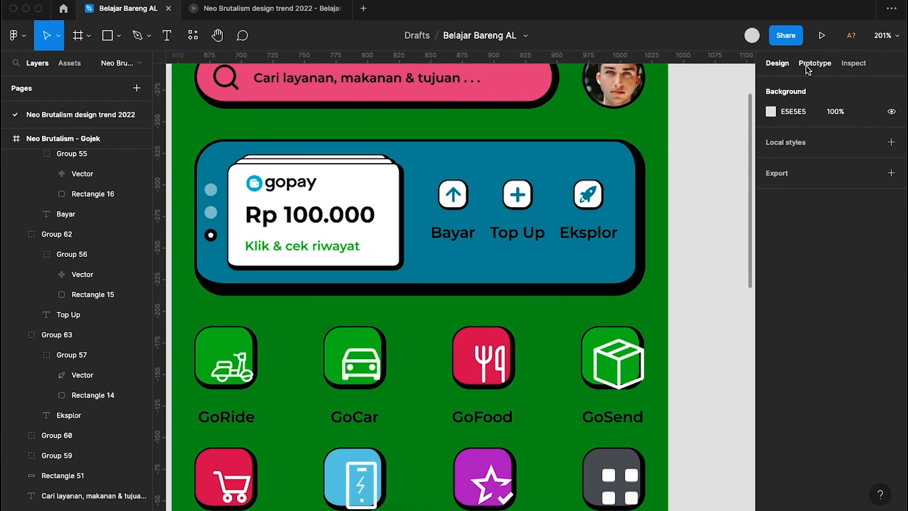
- Preview the updated prototype at actual size (100%), check it down to the navigation bar, and set the view back to fit to screen
left_click(822, 43)
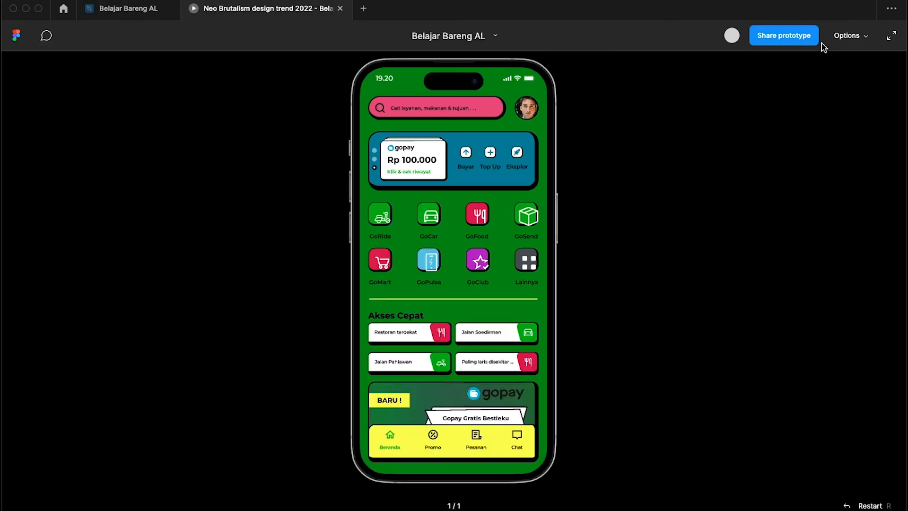
left_click(857, 41)
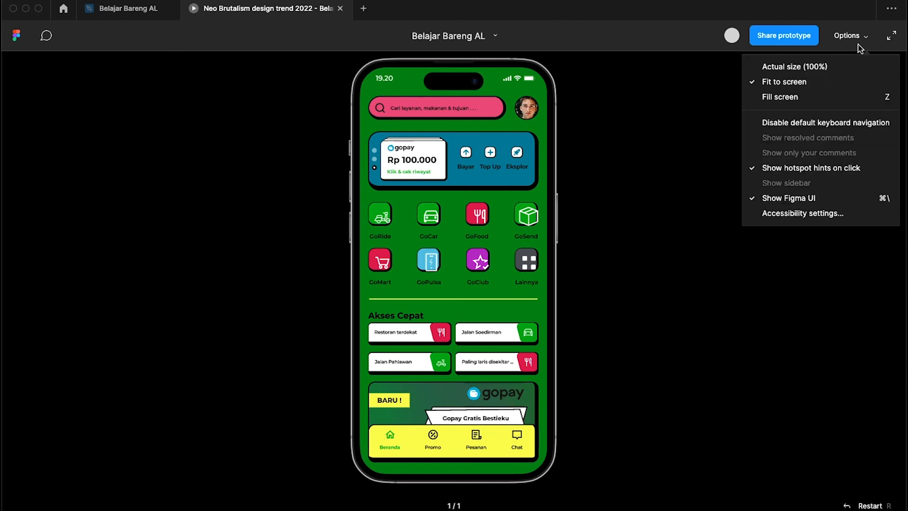
left_click(830, 66)
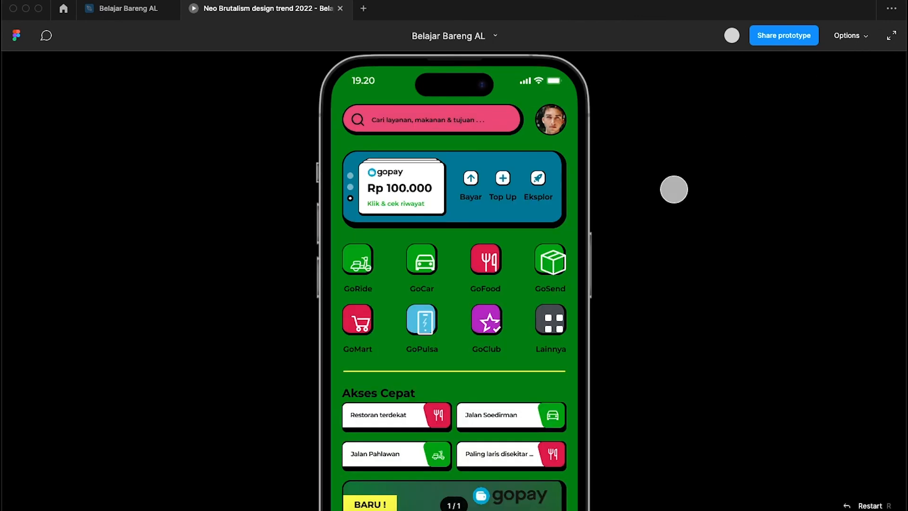
scroll(618, 314, "down", 3)
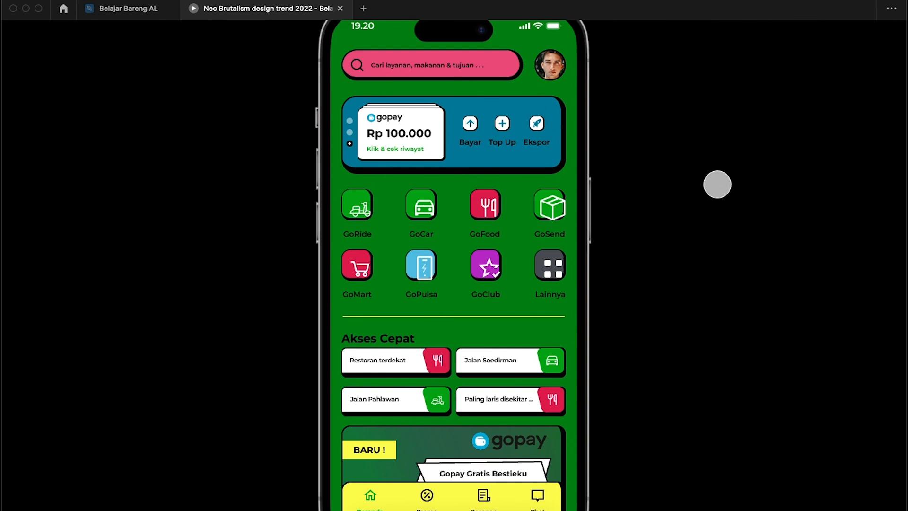
scroll(718, 185, "down", 1)
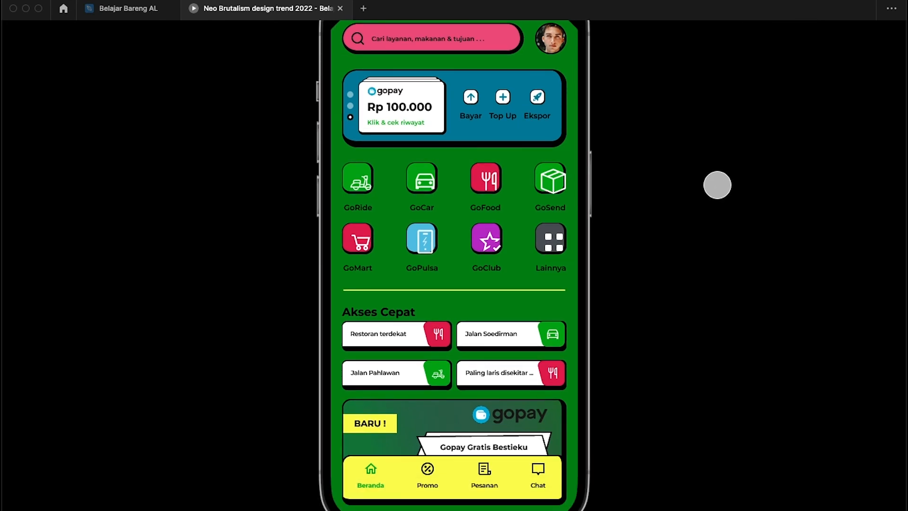
left_click(848, 36)
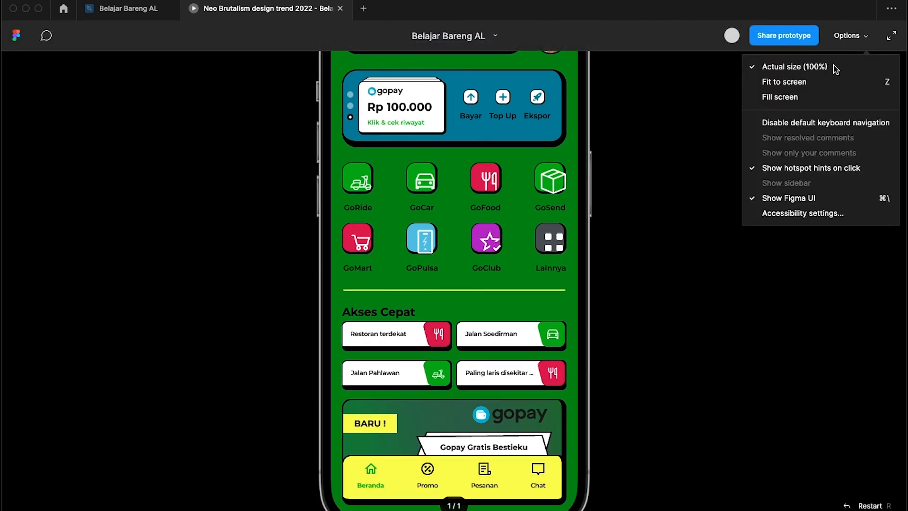
left_click(765, 83)
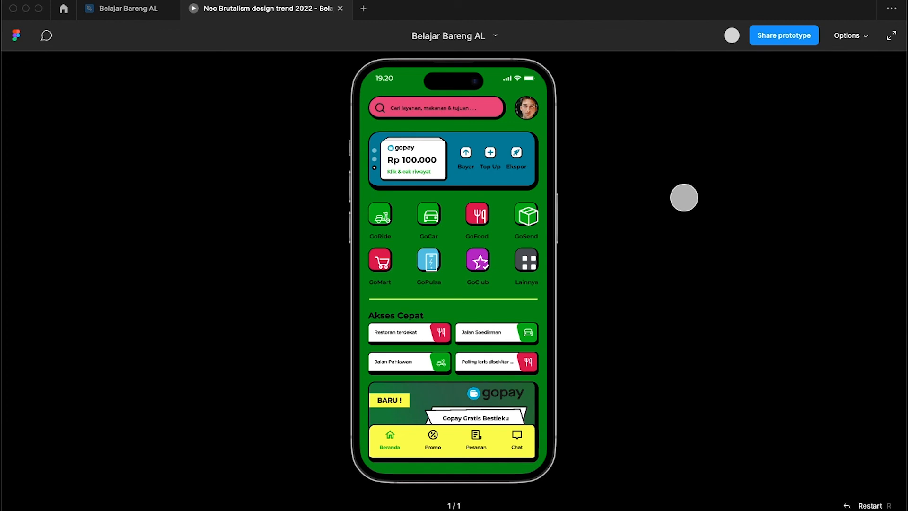